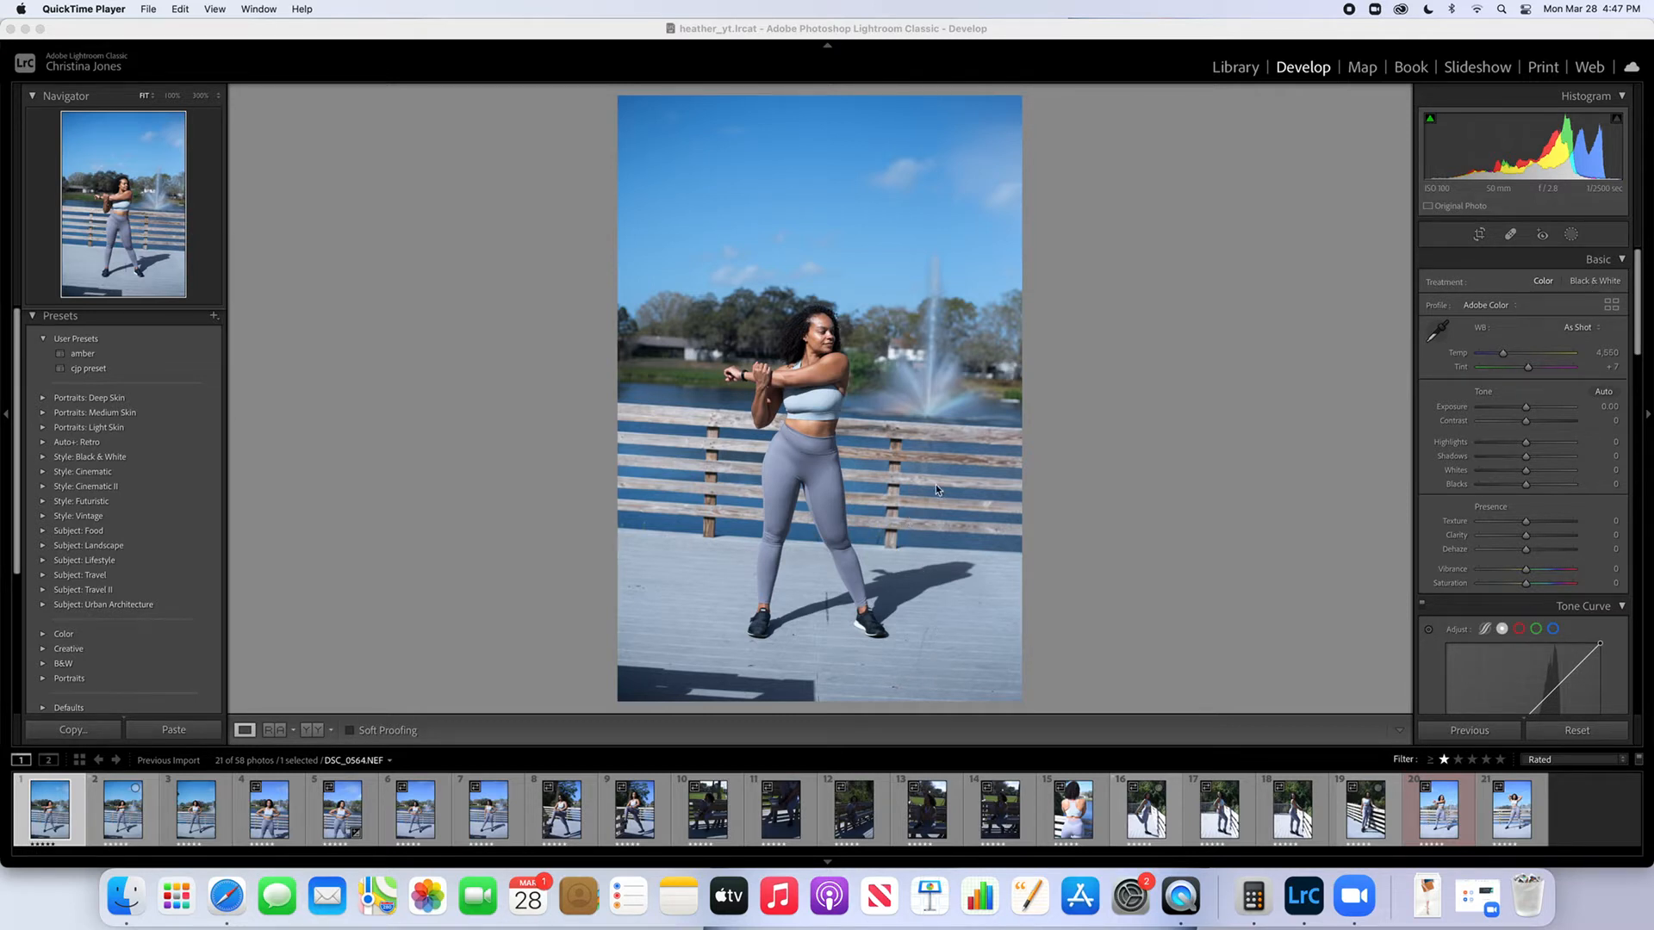
# Straighten the photo automatically and crop it closer around the woman, trimming the sides with a custom aspect
pyautogui.click(1480, 235)
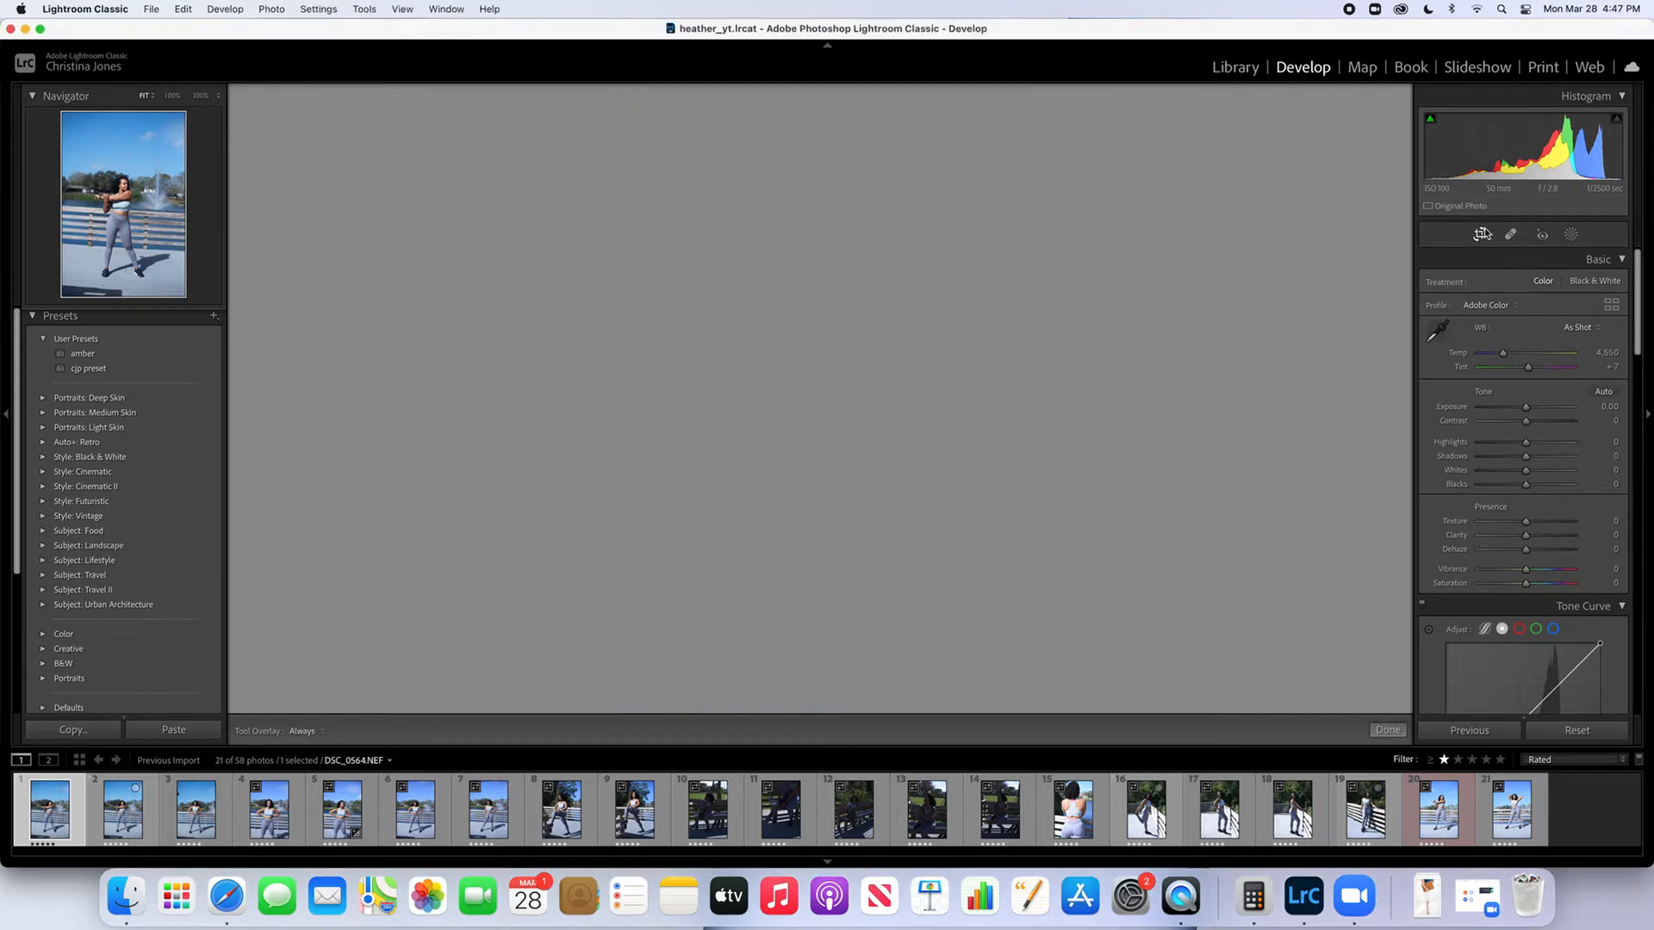
pyautogui.click(1599, 310)
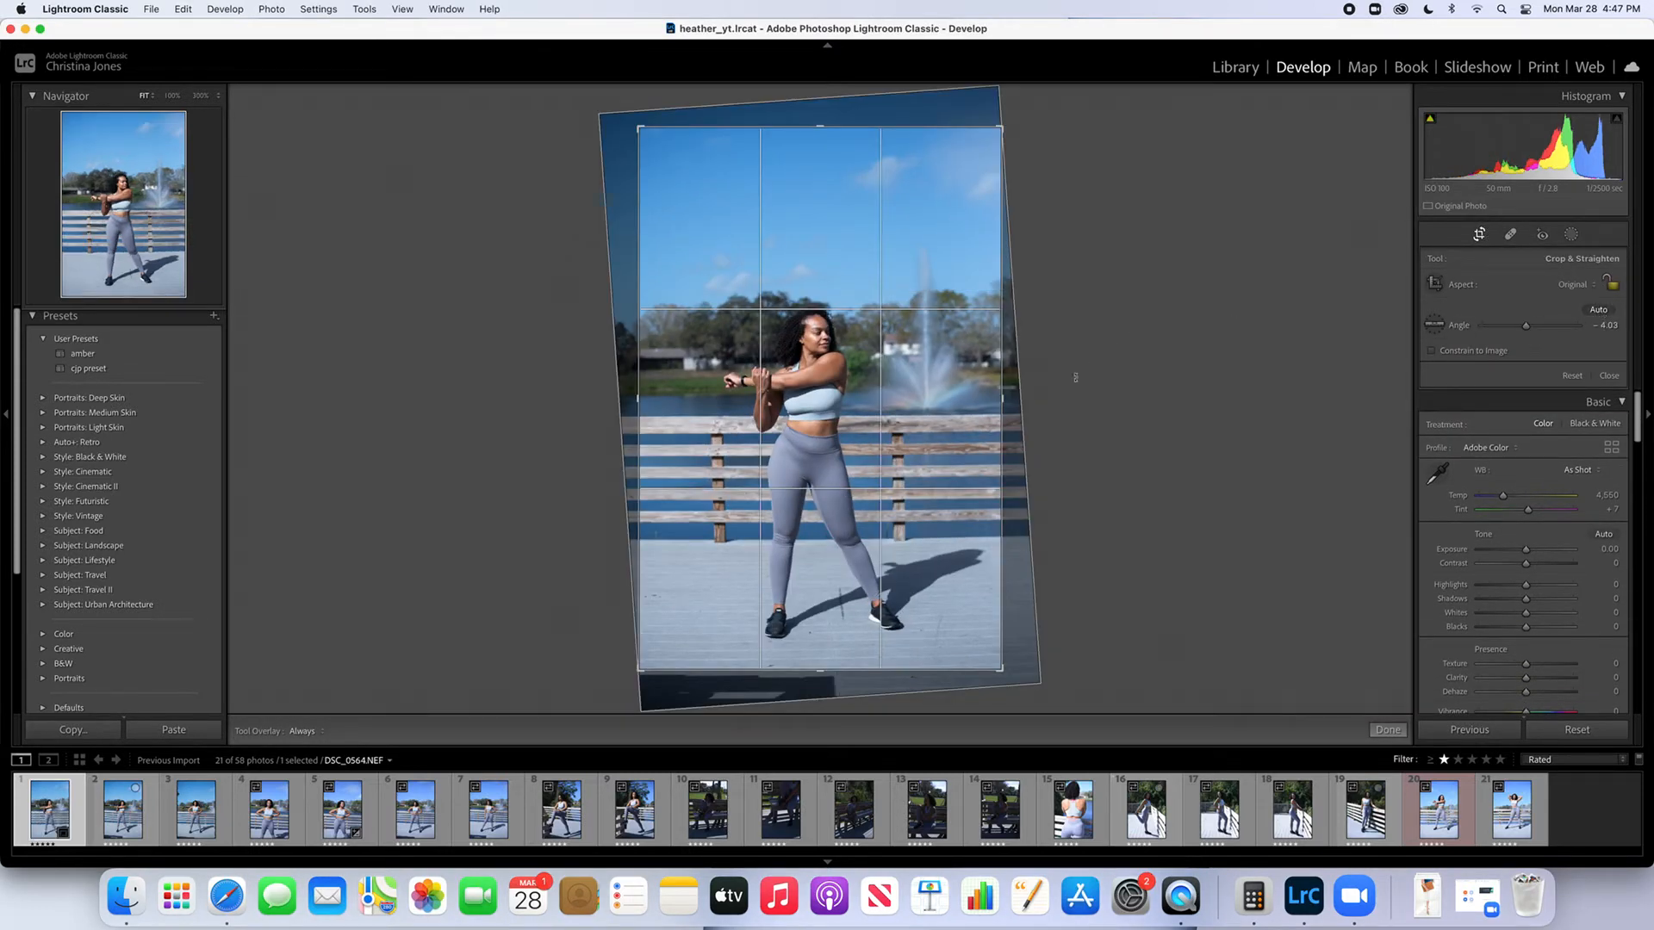
pyautogui.moveTo(914, 422); pyautogui.dragTo(914, 437)
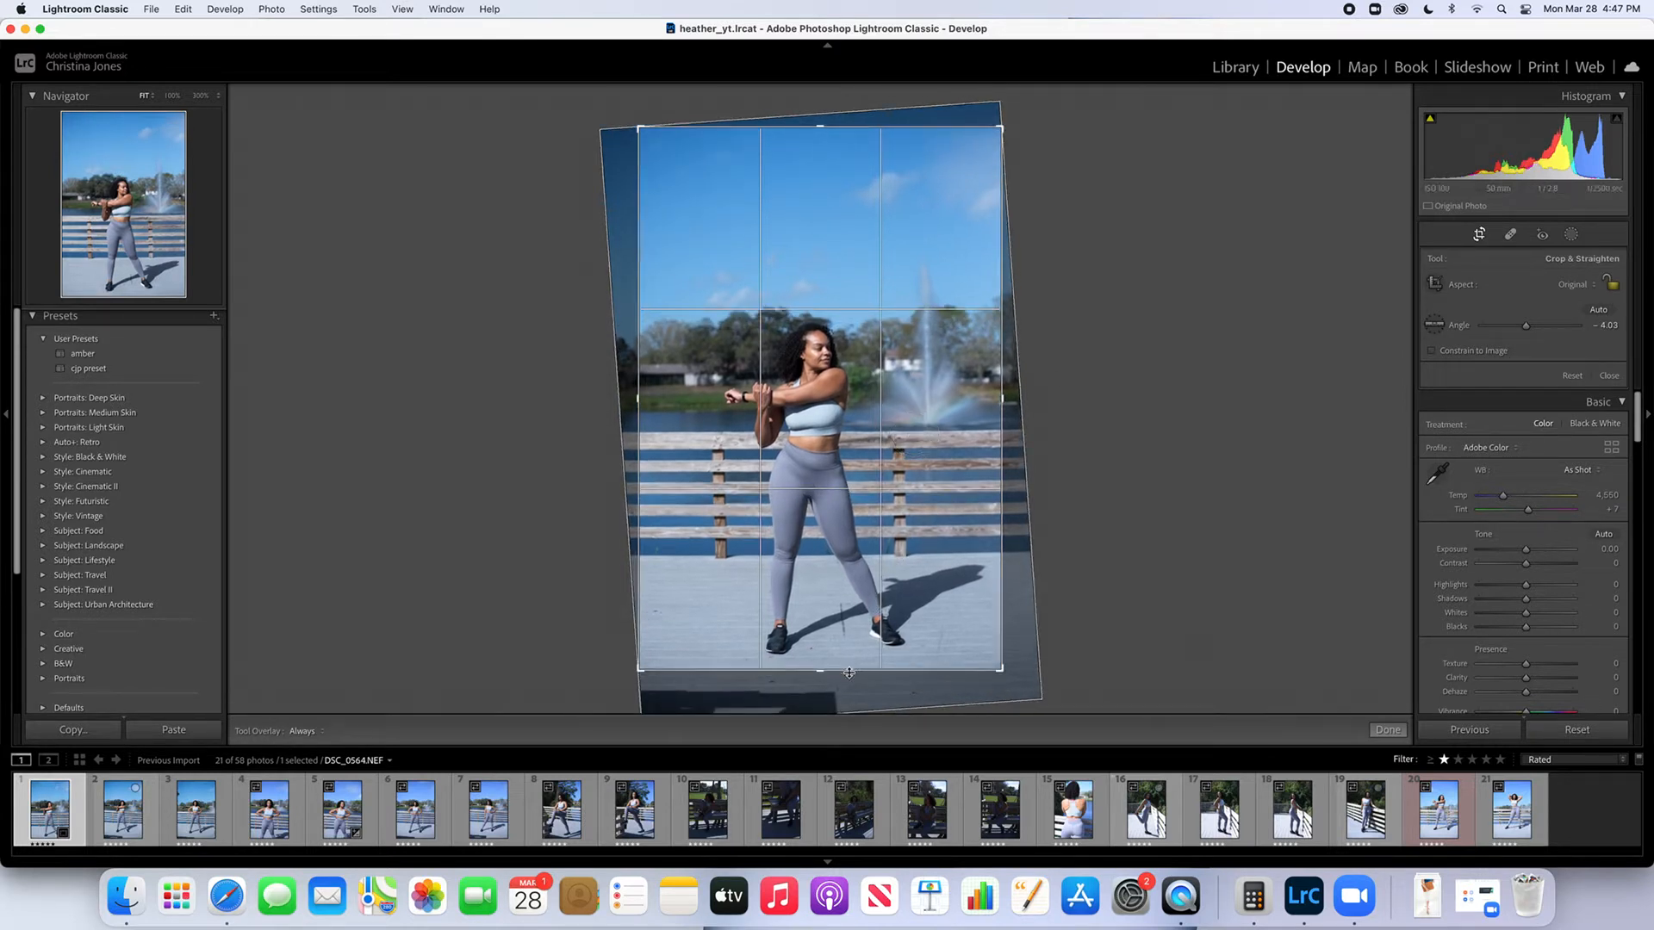
pyautogui.moveTo(638, 609); pyautogui.dragTo(643, 609)
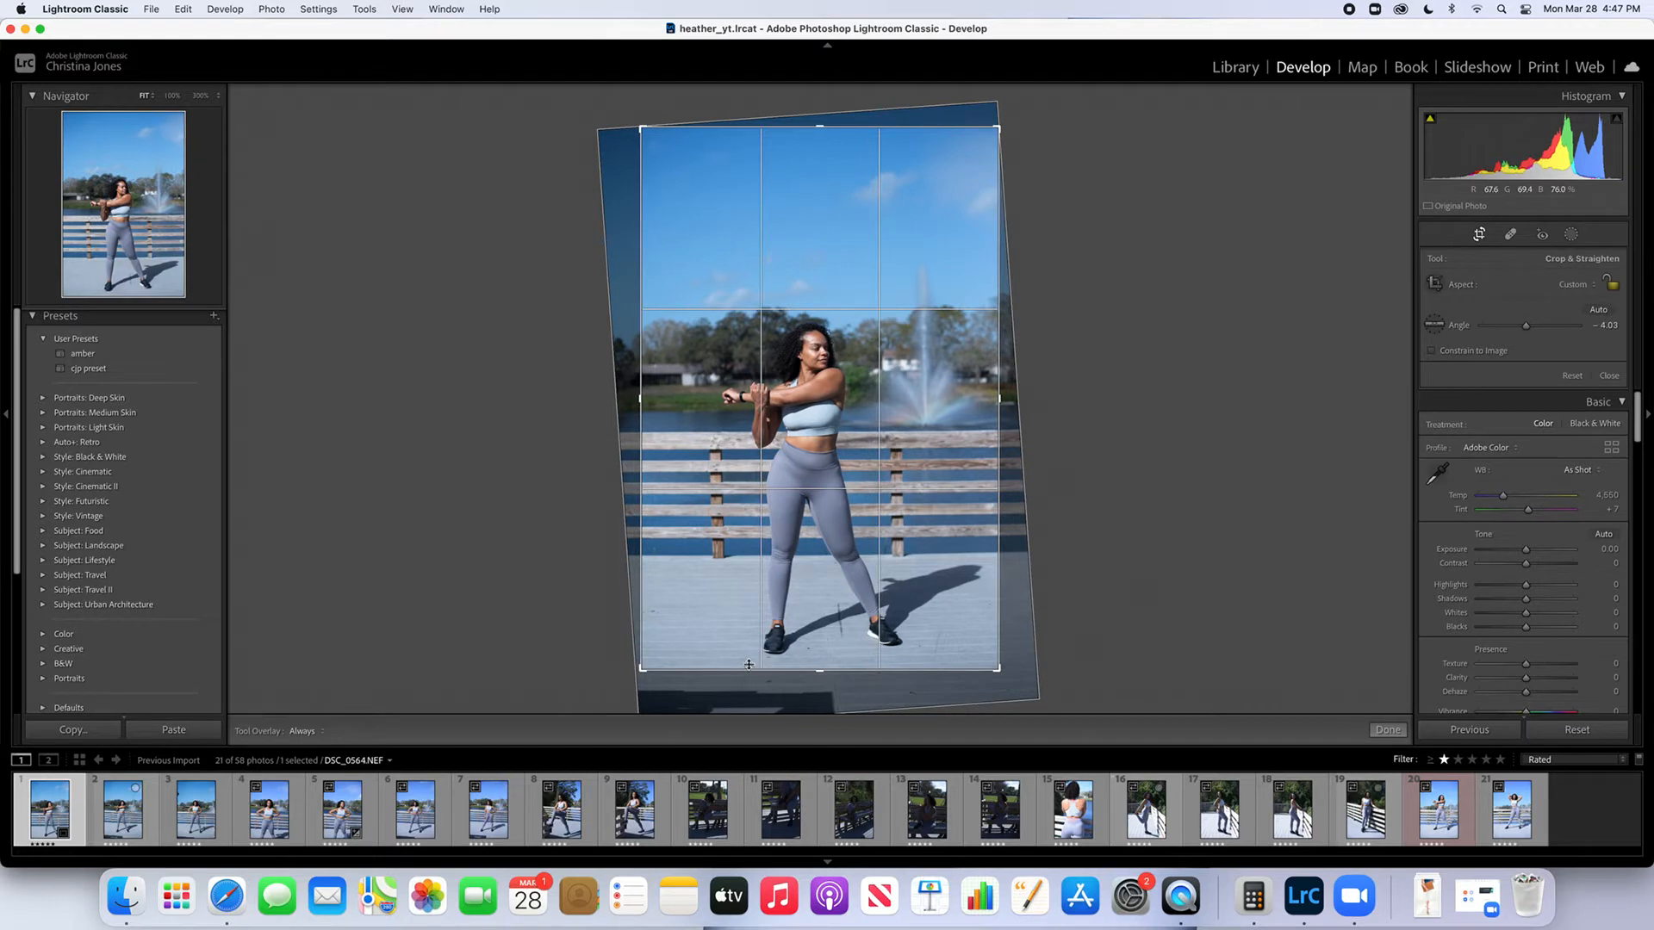
pyautogui.moveTo(748, 669); pyautogui.dragTo(747, 678)
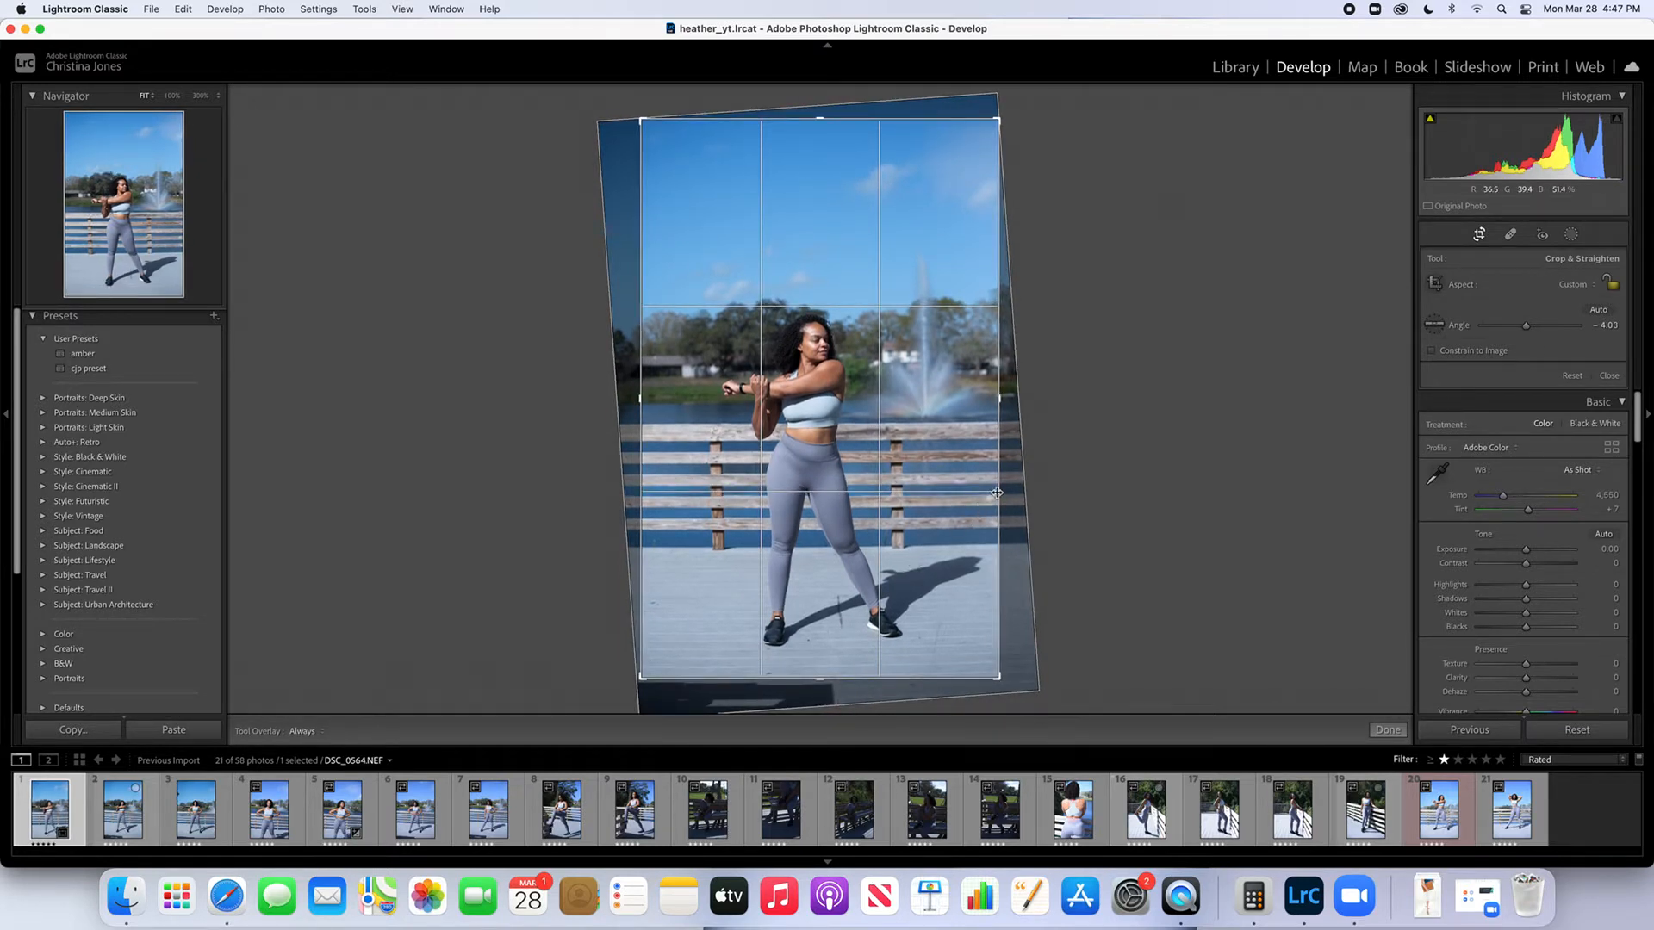
pyautogui.moveTo(997, 492); pyautogui.dragTo(979, 496)
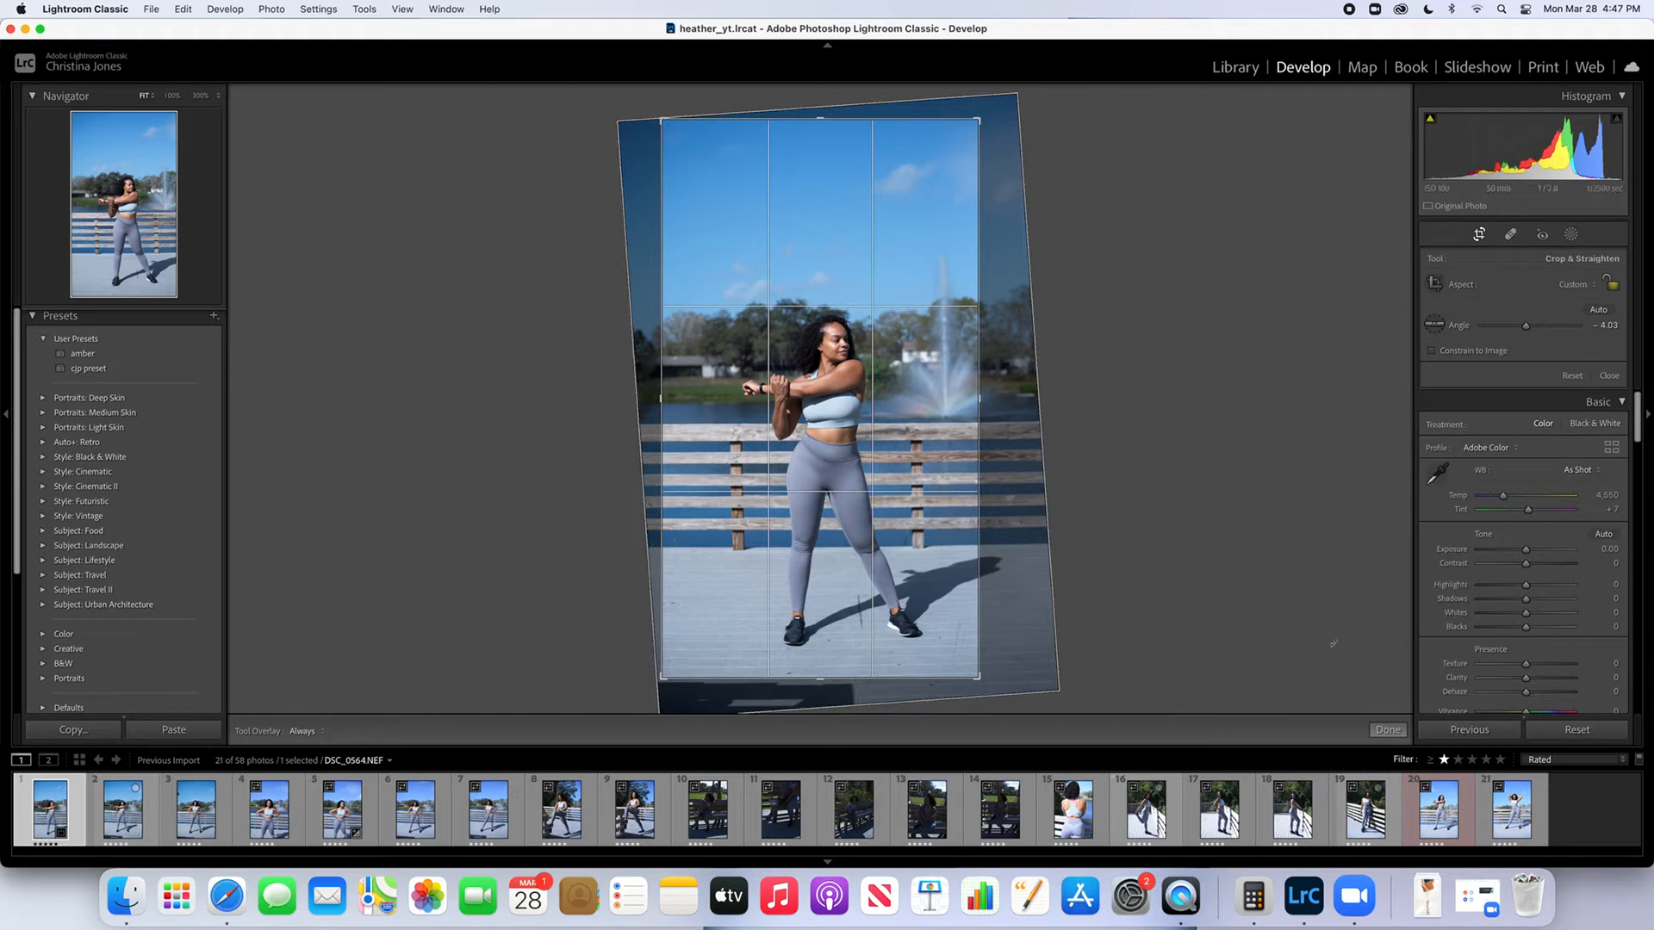
pyautogui.click(1404, 731)
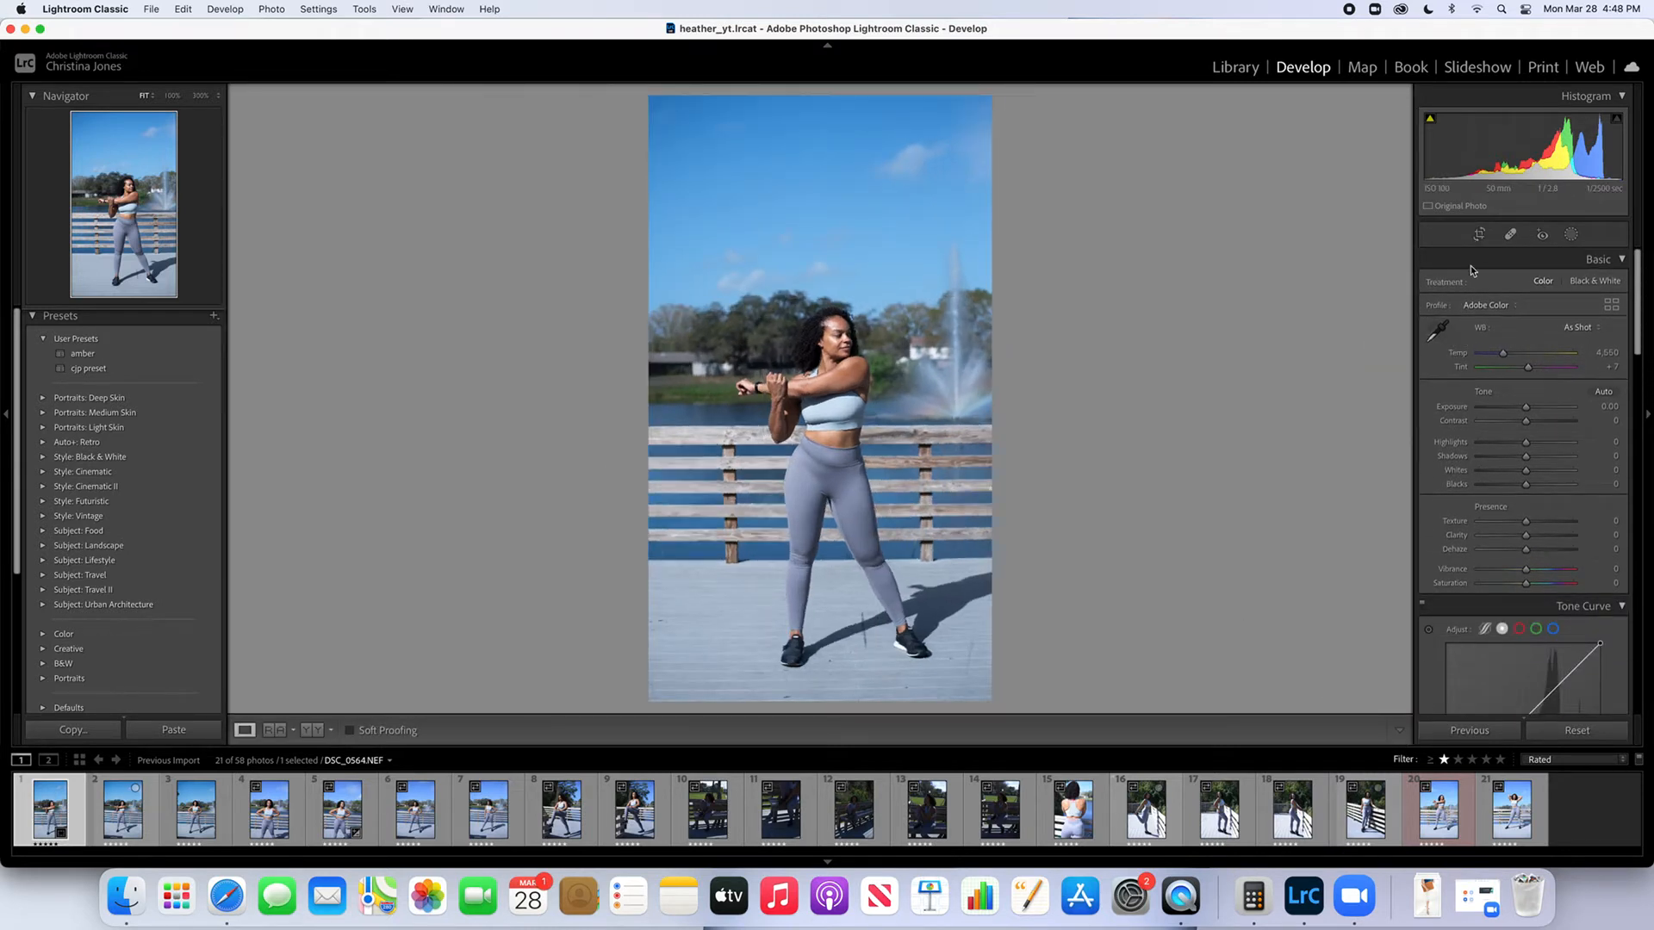
pyautogui.click(1478, 238)
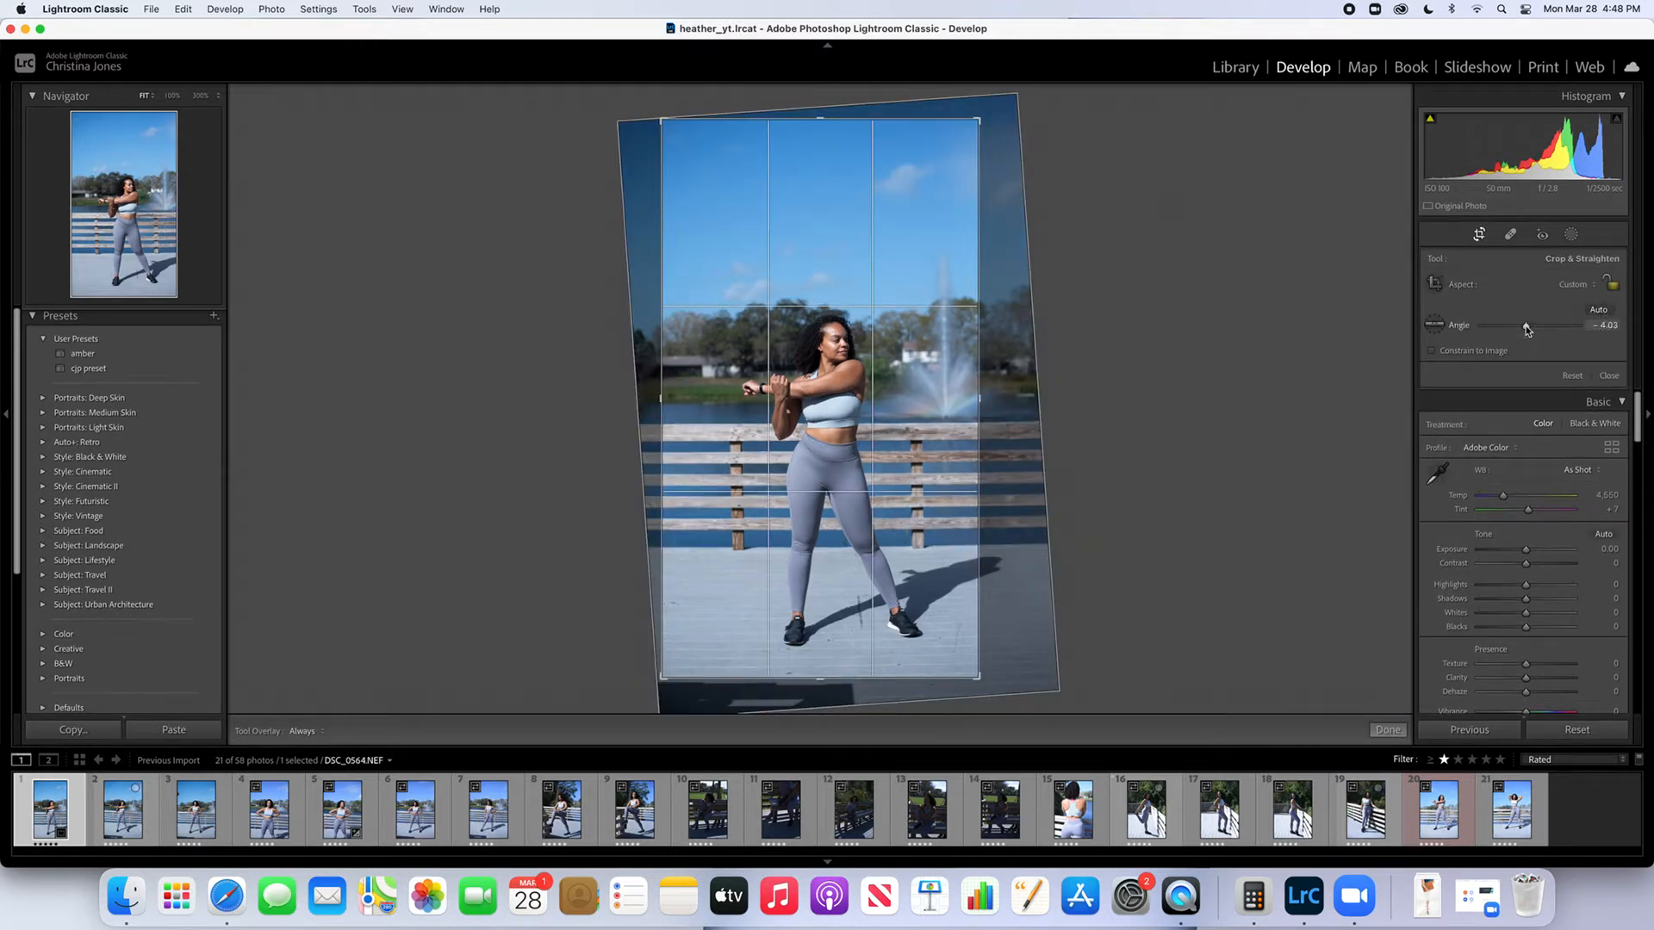
pyautogui.moveTo(1526, 331); pyautogui.dragTo(1528, 330)
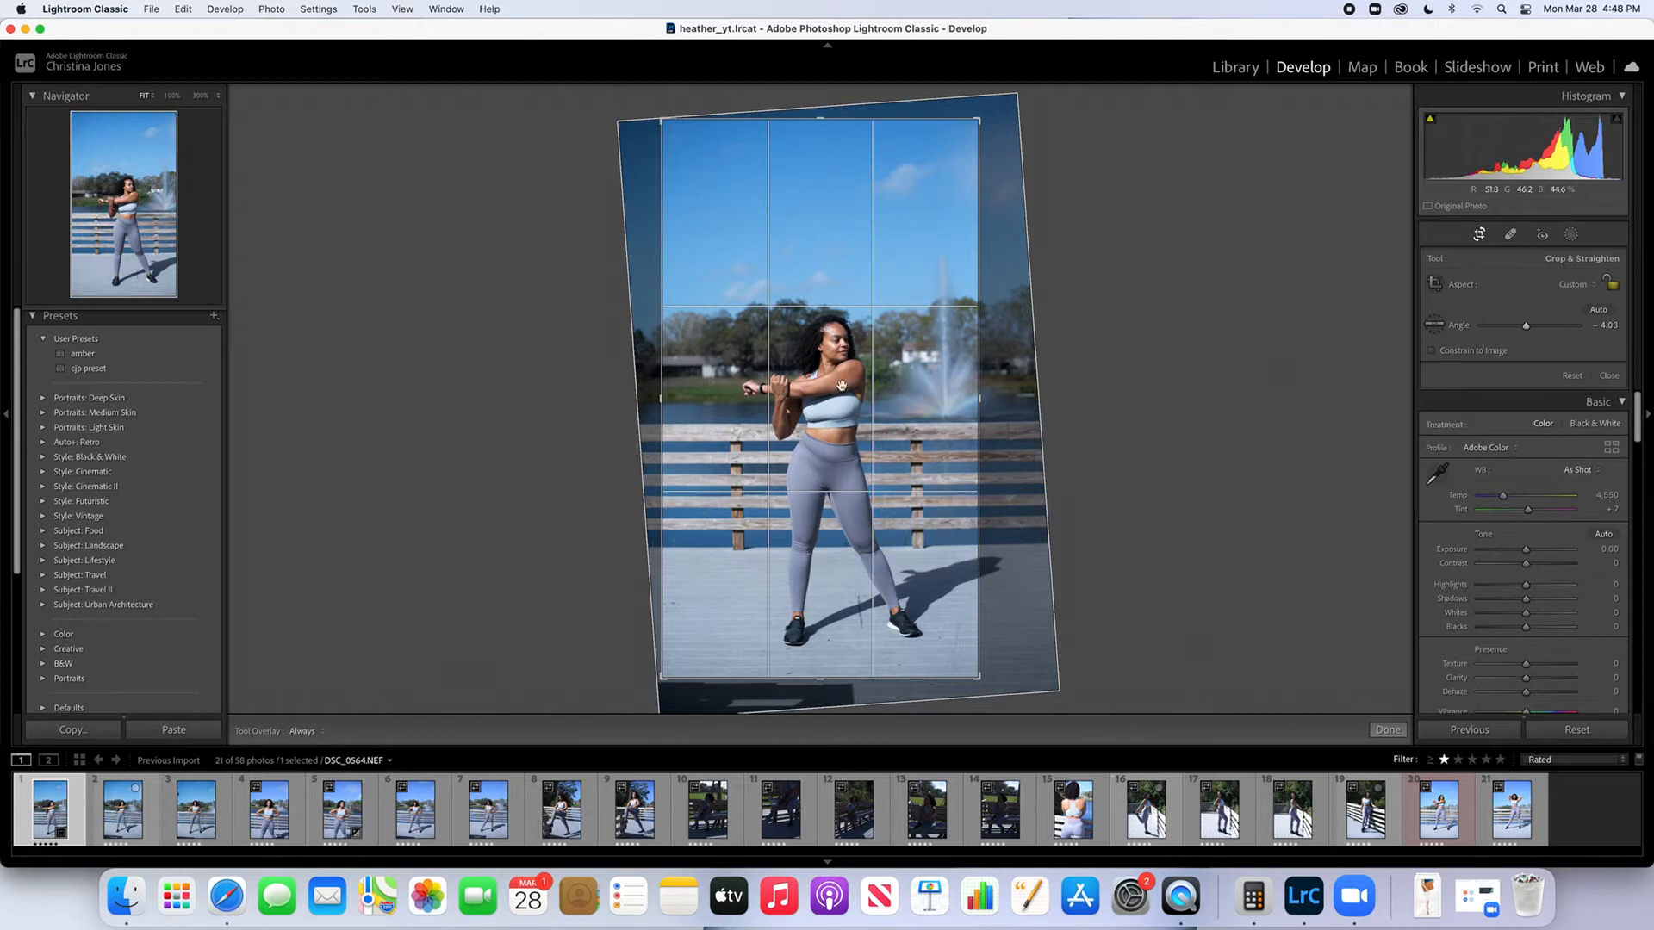
pyautogui.moveTo(1528, 328); pyautogui.dragTo(1528, 330)
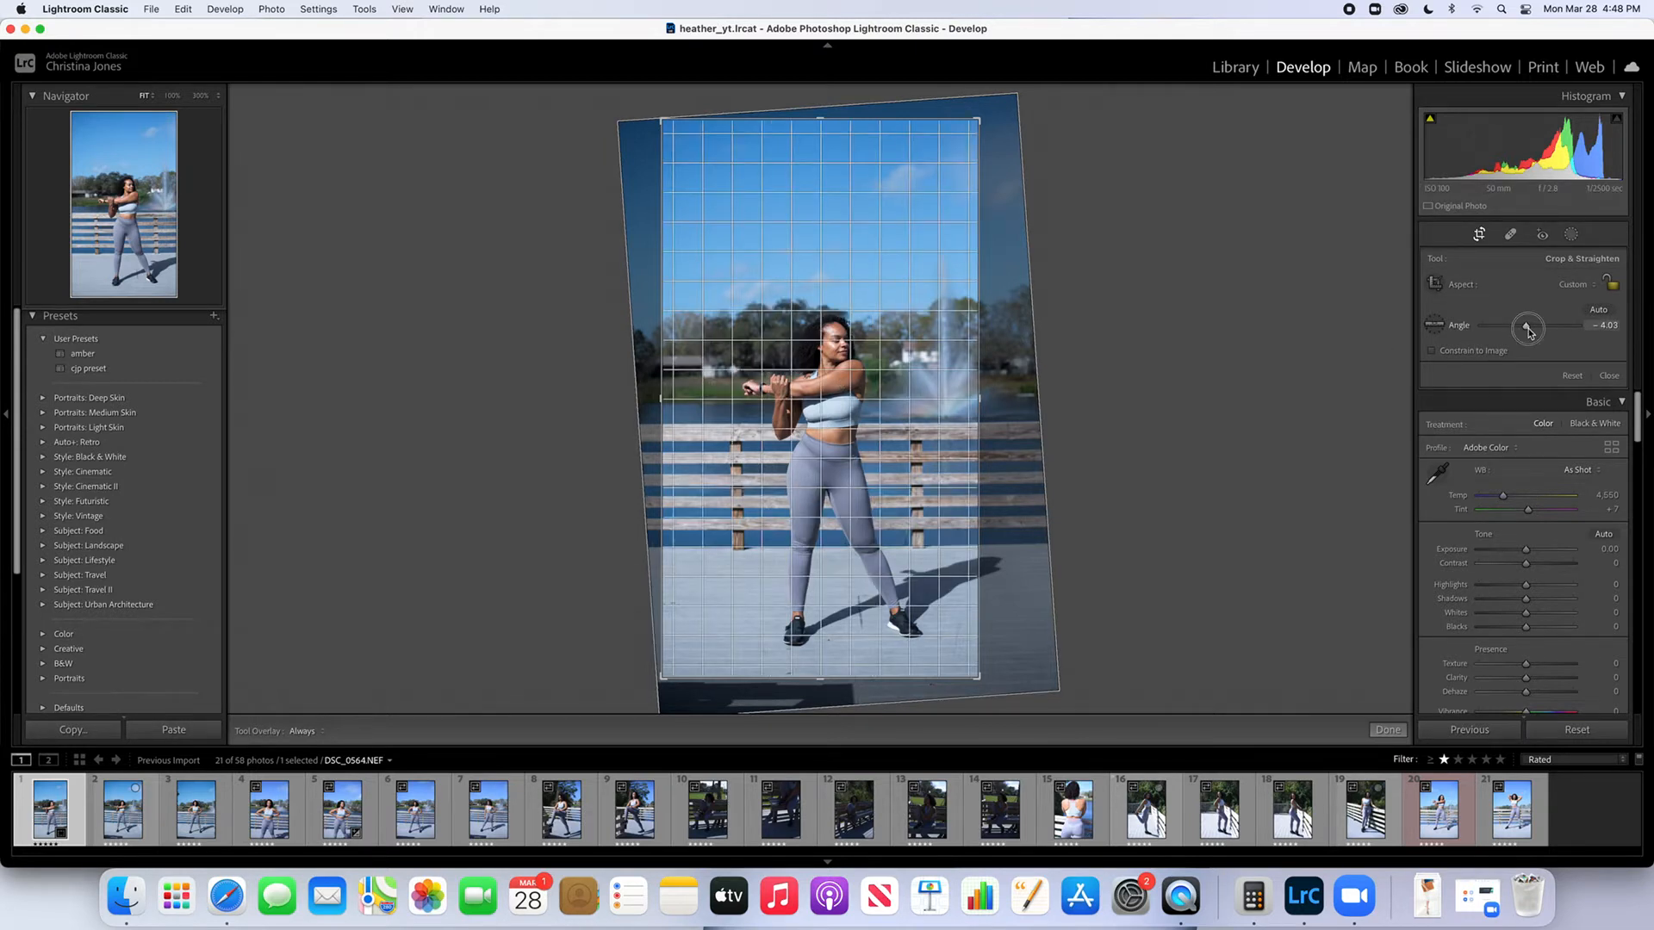
pyautogui.moveTo(1527, 330); pyautogui.dragTo(1526, 330)
pyautogui.click(1479, 236)
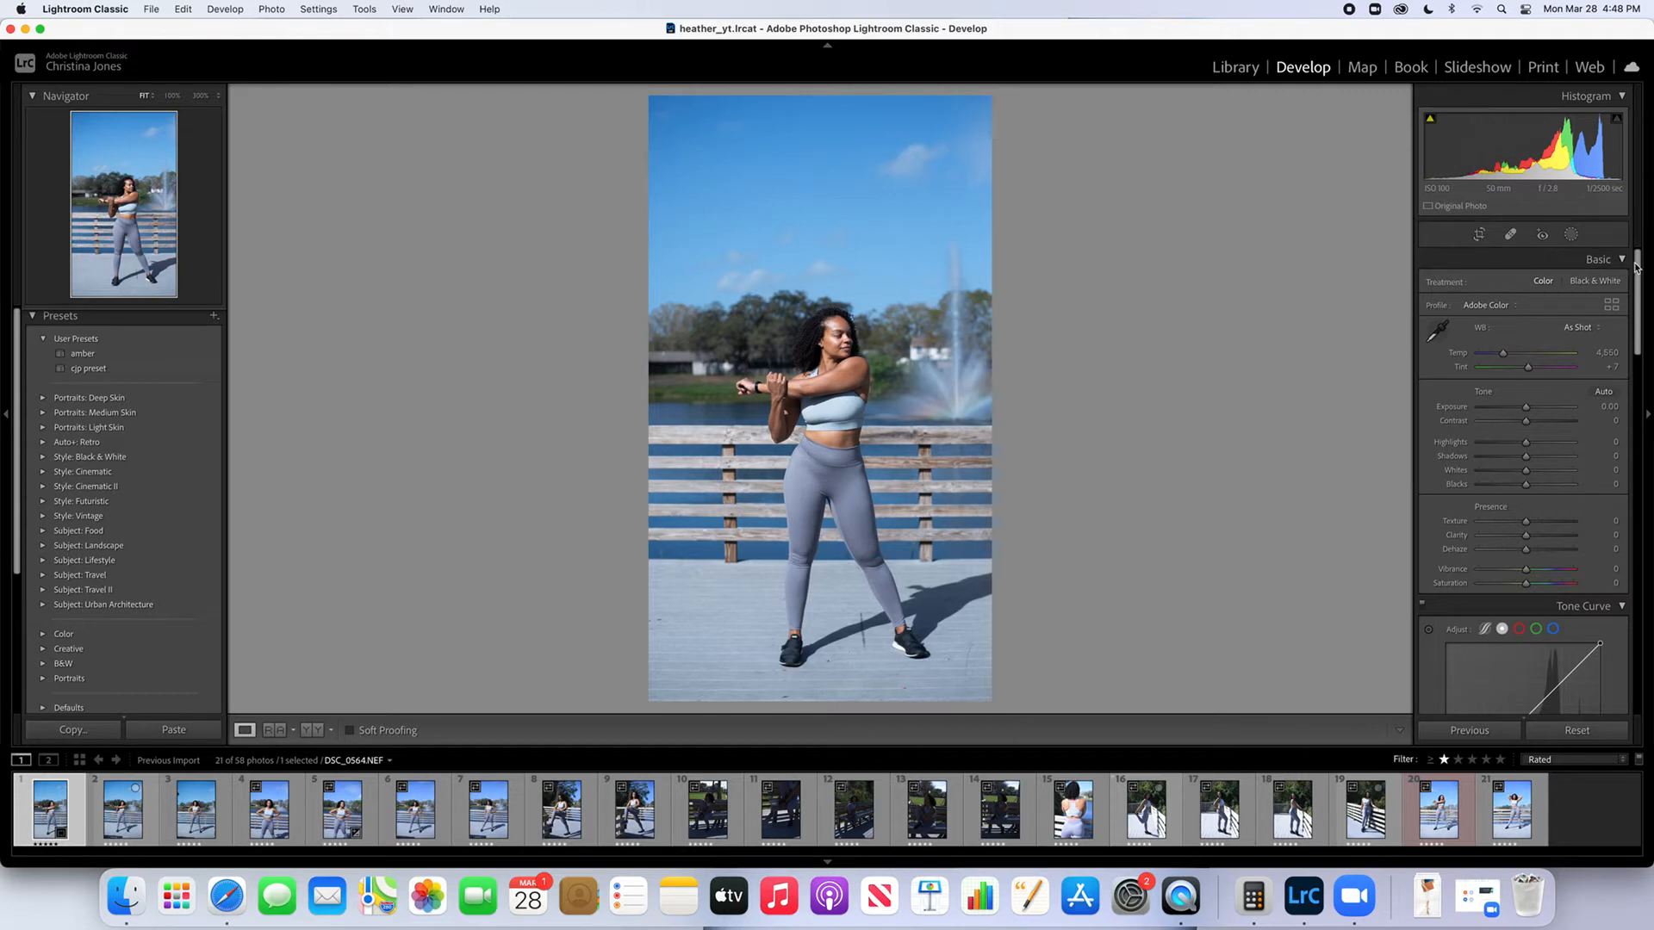
# Brighten the photo with the tone curve by raising an upper-midtone point and placing a shadow point at input 55, output 64
pyautogui.scroll(-5, 1636, 267)
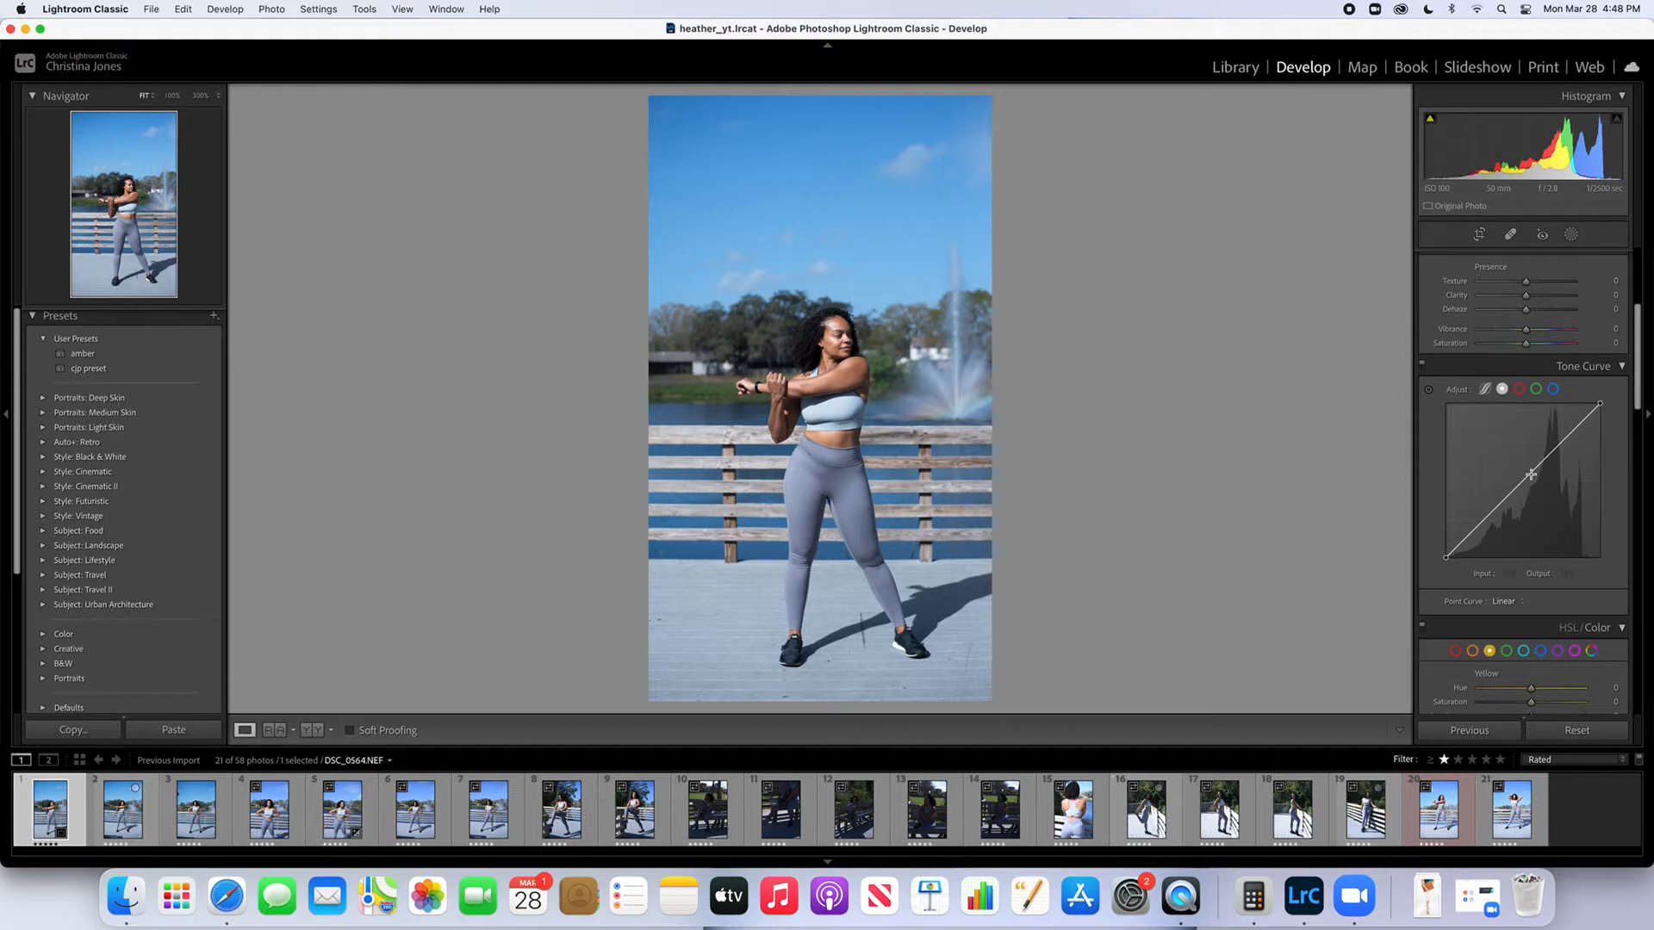
pyautogui.moveTo(1531, 475); pyautogui.dragTo(1544, 449)
pyautogui.click(1479, 520)
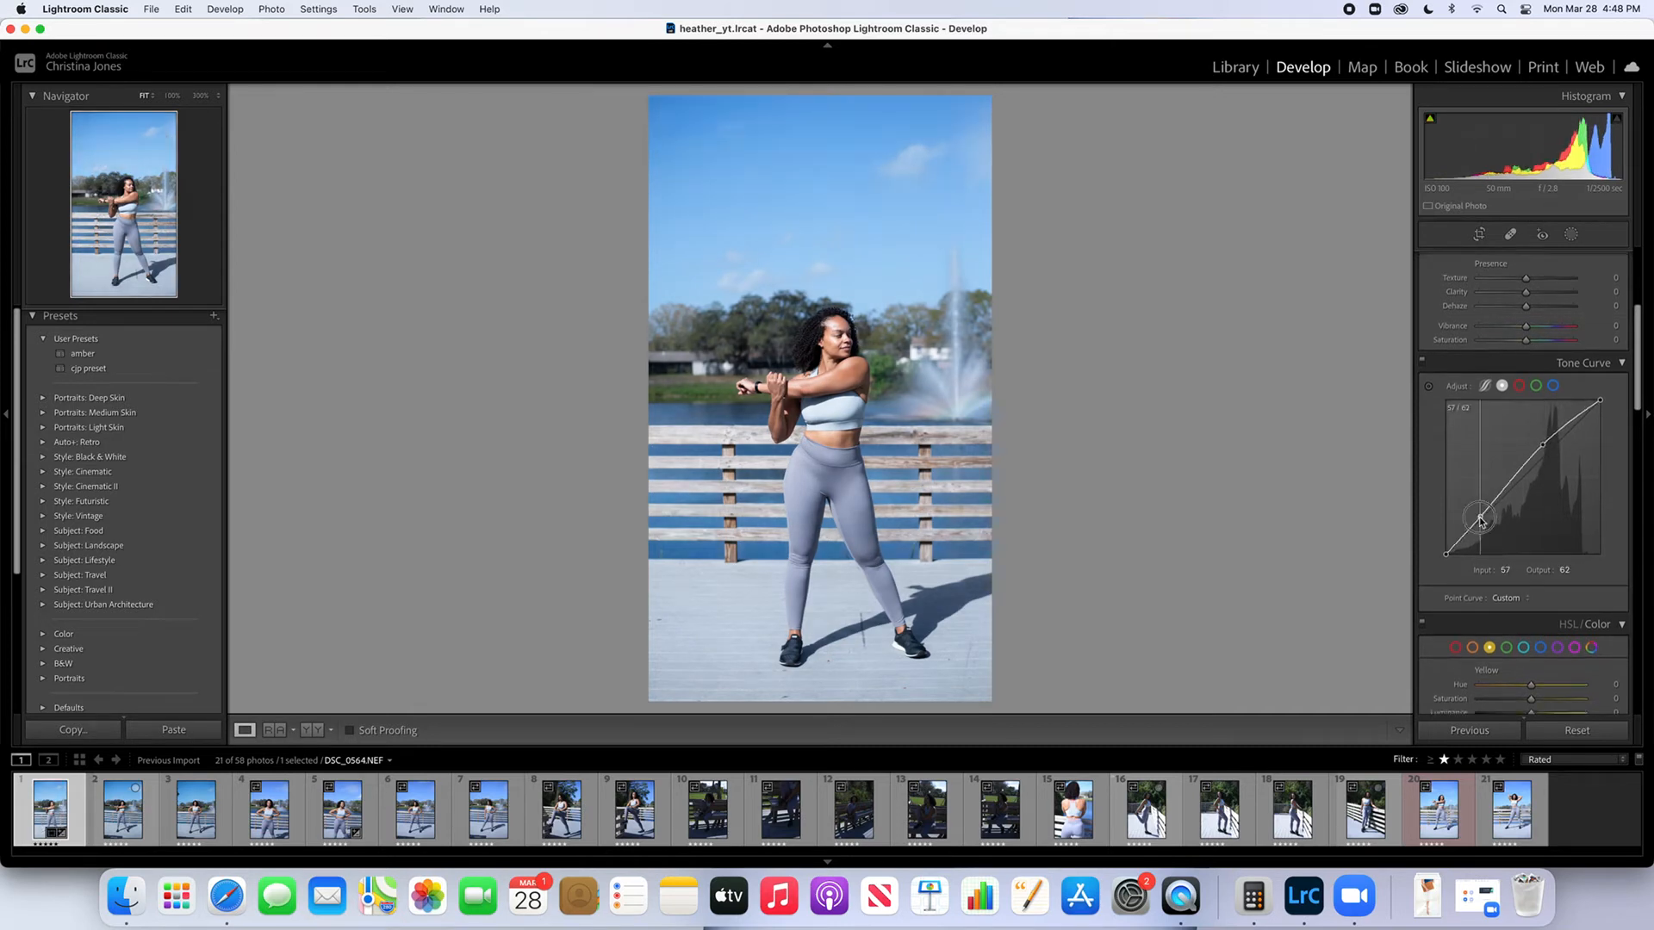
pyautogui.moveTo(1480, 520); pyautogui.dragTo(1478, 517)
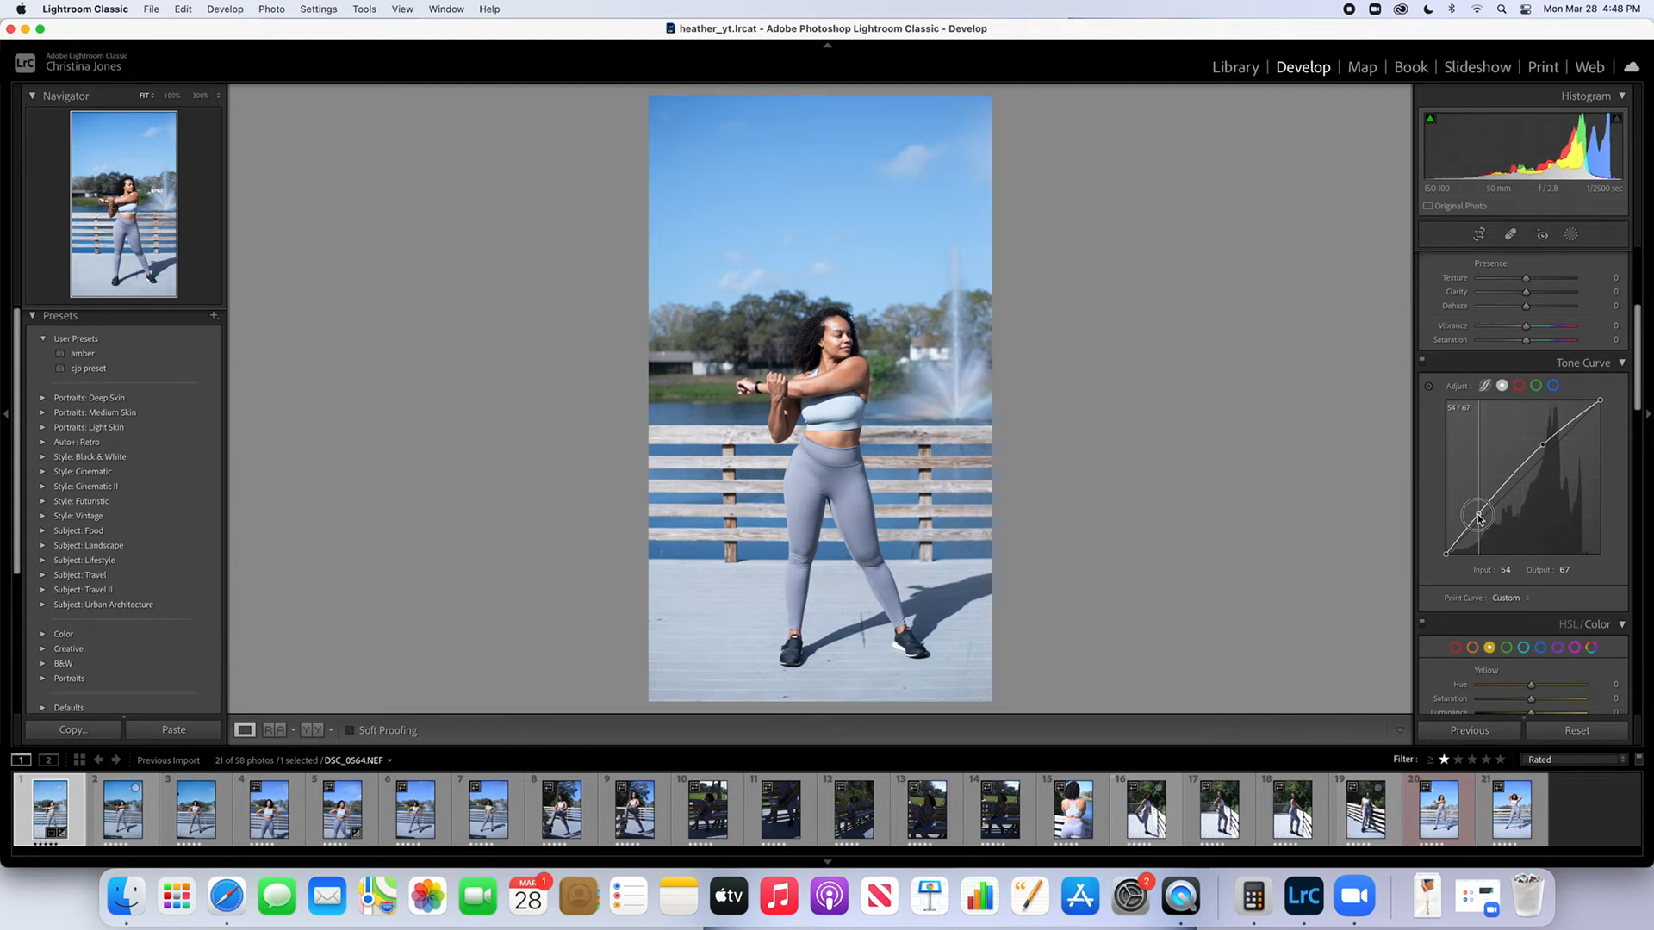
pyautogui.moveTo(1478, 517); pyautogui.dragTo(1479, 520)
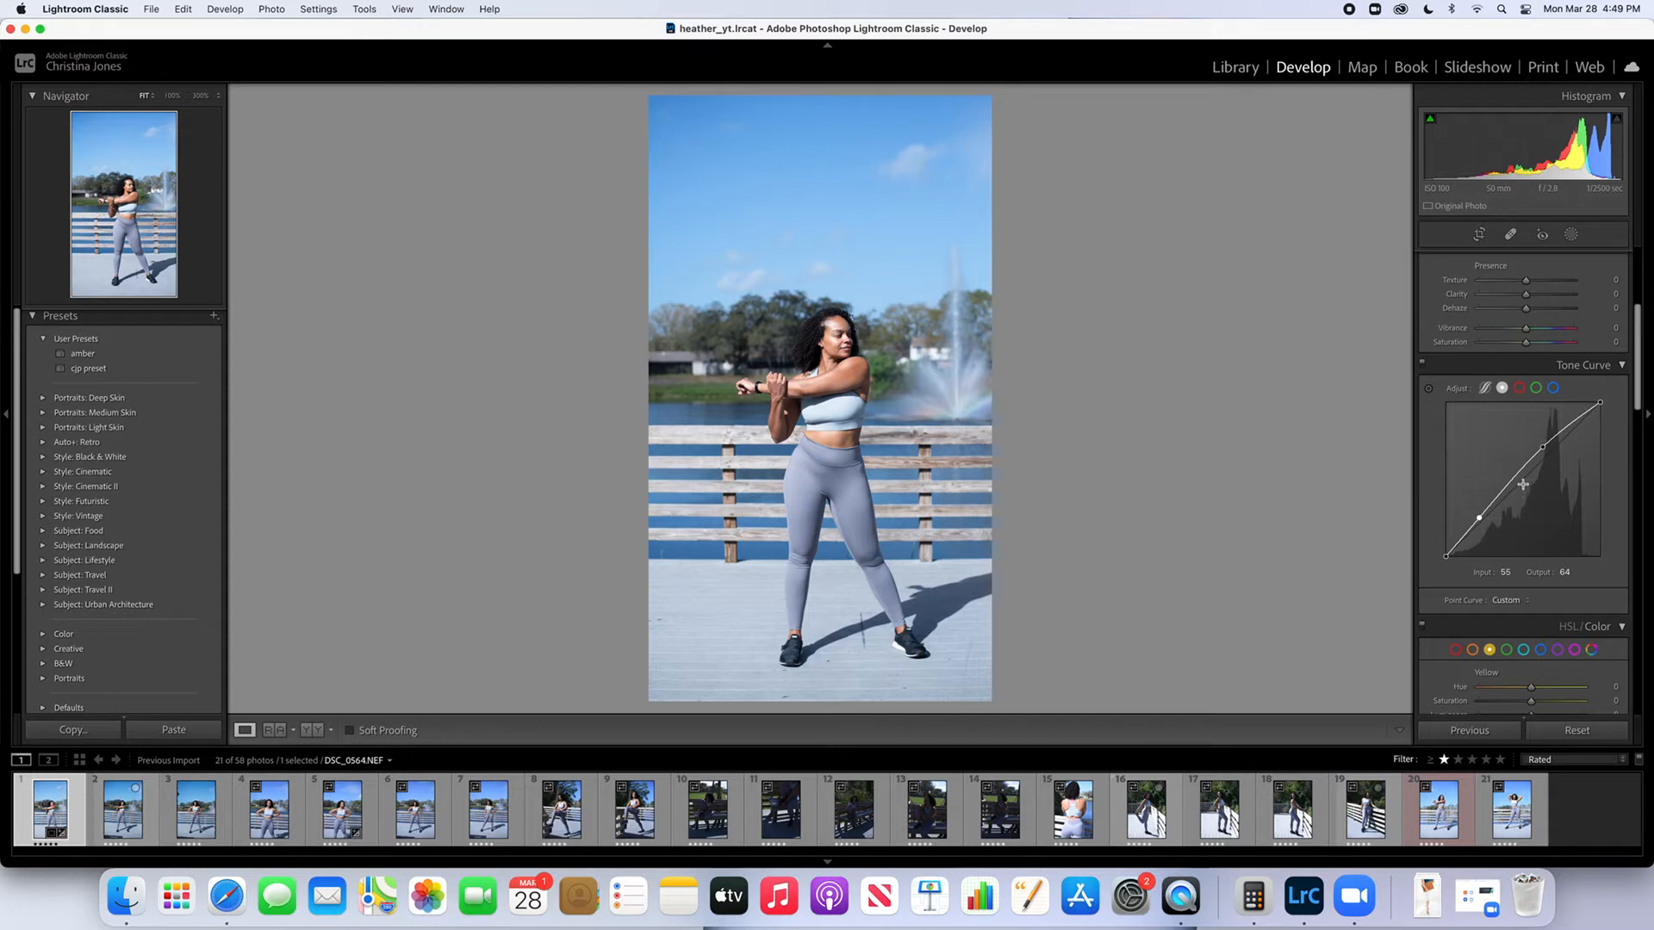
# Set the photo's Highlights to -68 and Shadows to +40
pyautogui.scroll(-1, 1583, 461)
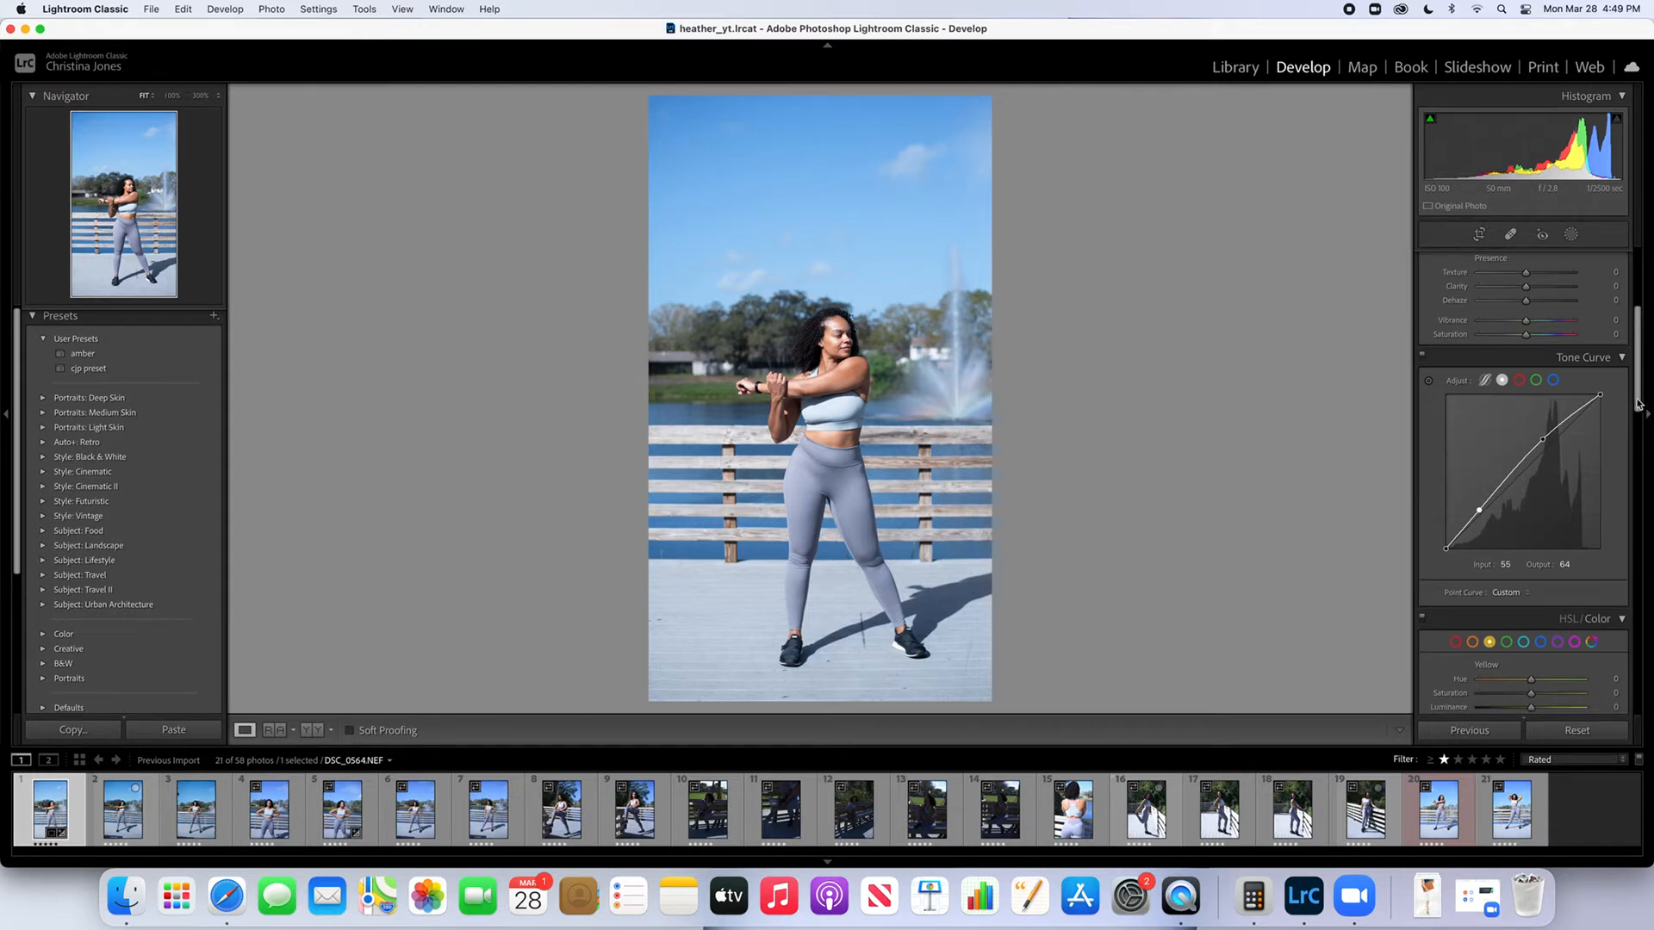
pyautogui.moveTo(1636, 397); pyautogui.dragTo(1635, 396)
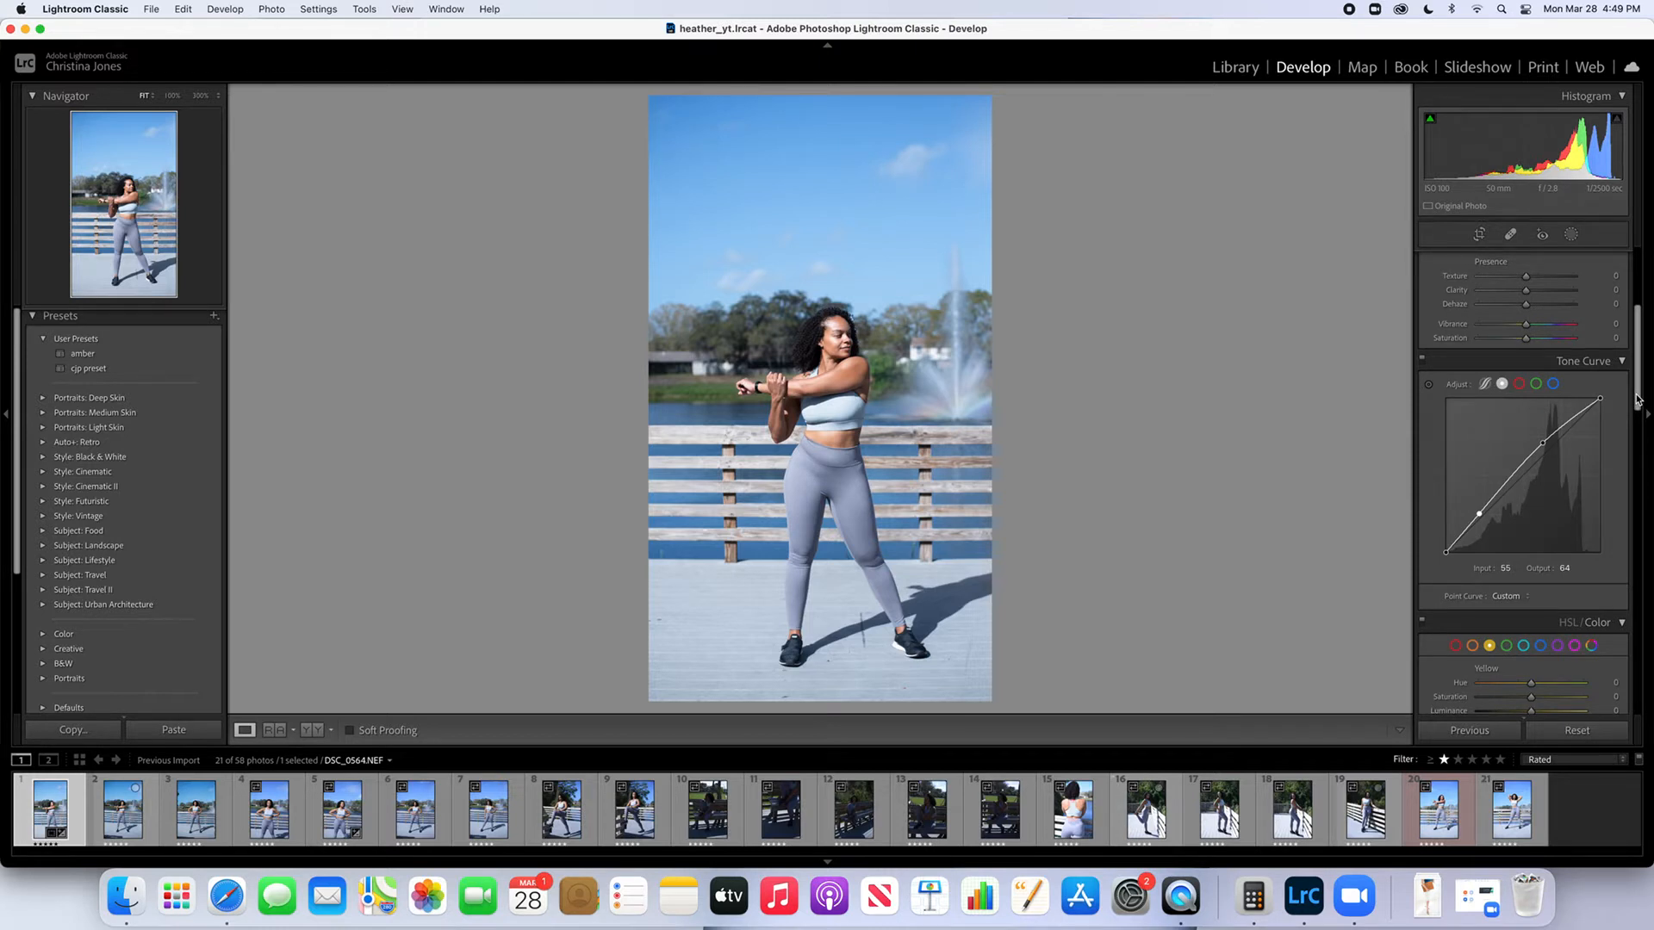
pyautogui.moveTo(1637, 399); pyautogui.dragTo(1637, 400)
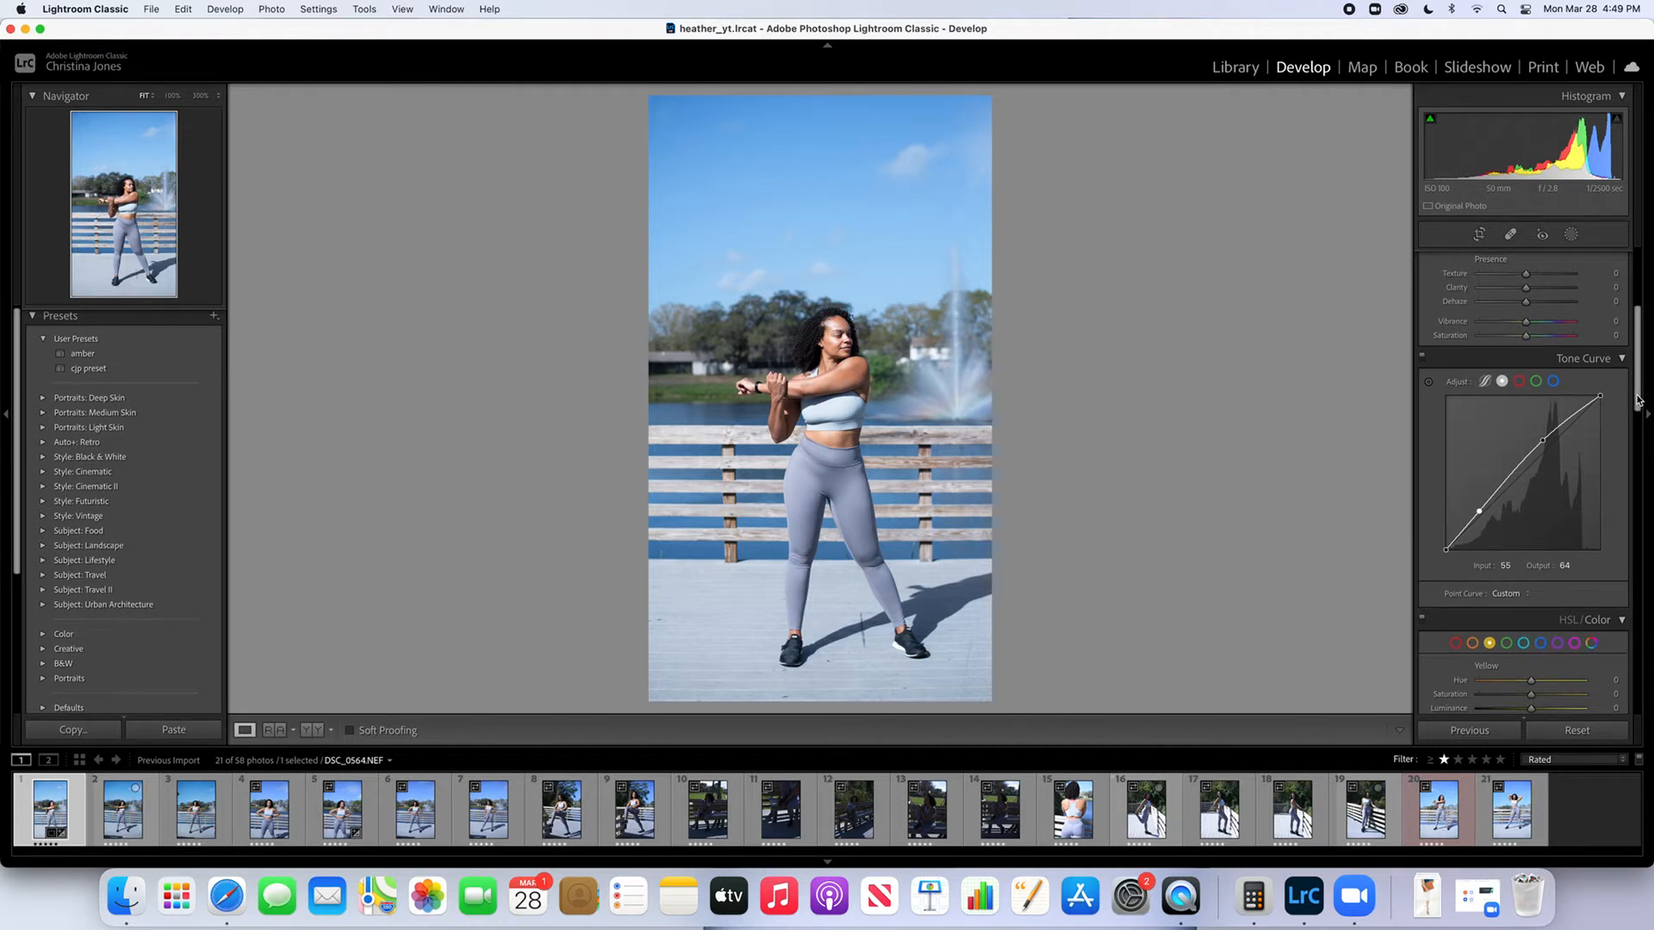
pyautogui.moveTo(1638, 398); pyautogui.dragTo(1642, 324)
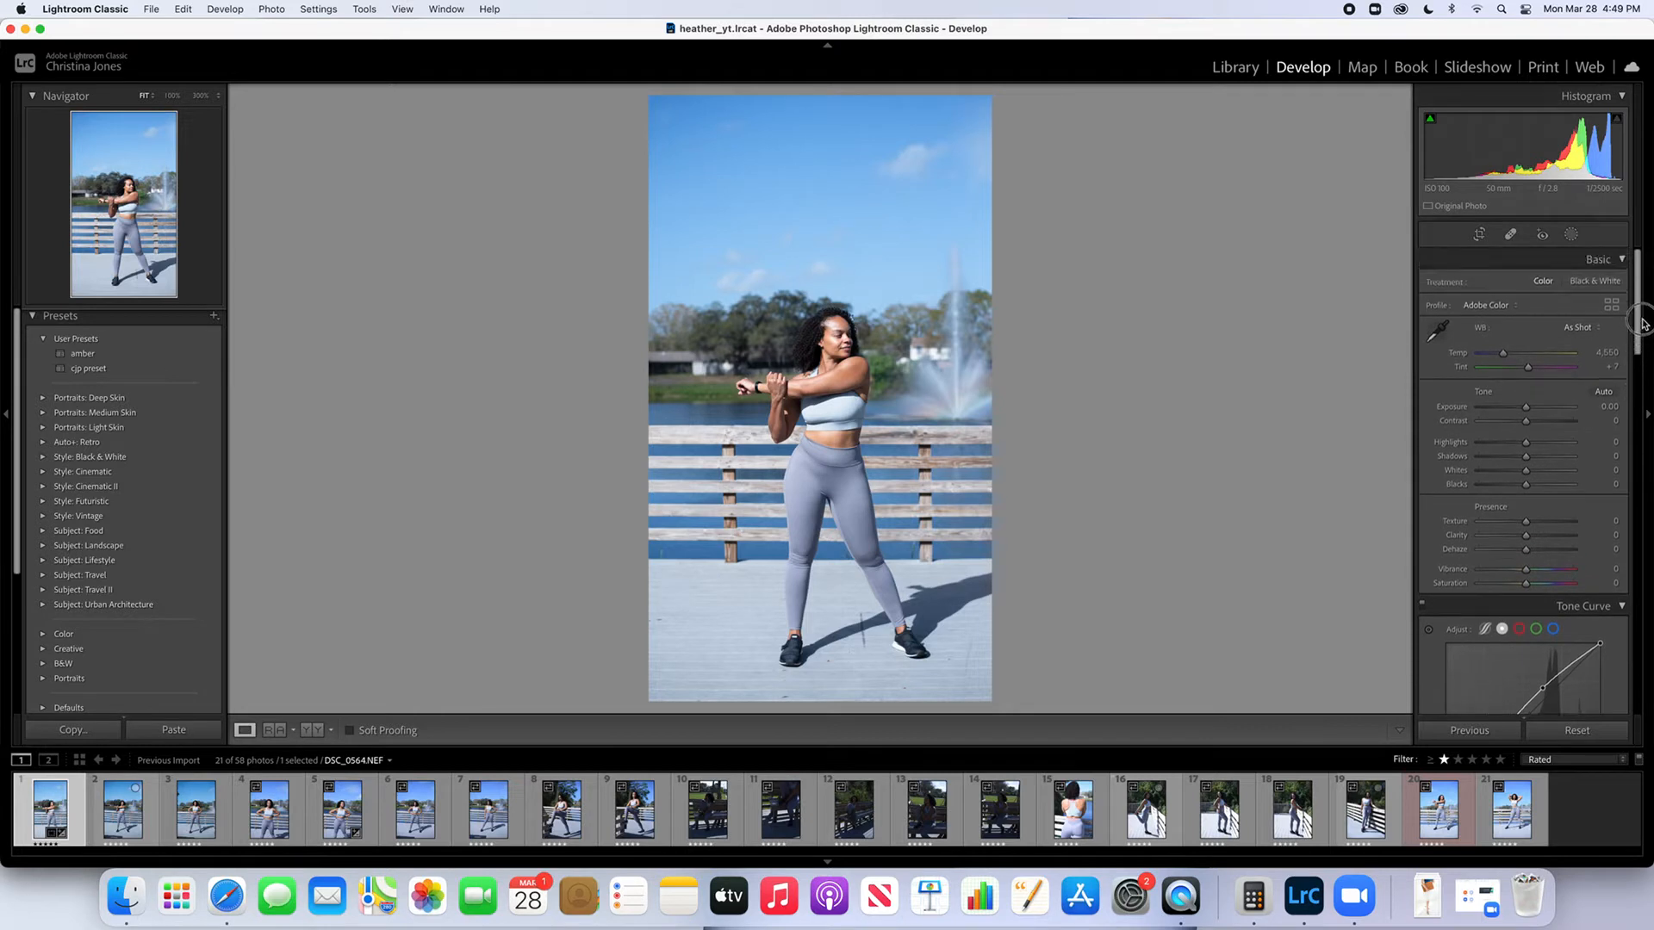
pyautogui.scroll(-1, 1535, 453)
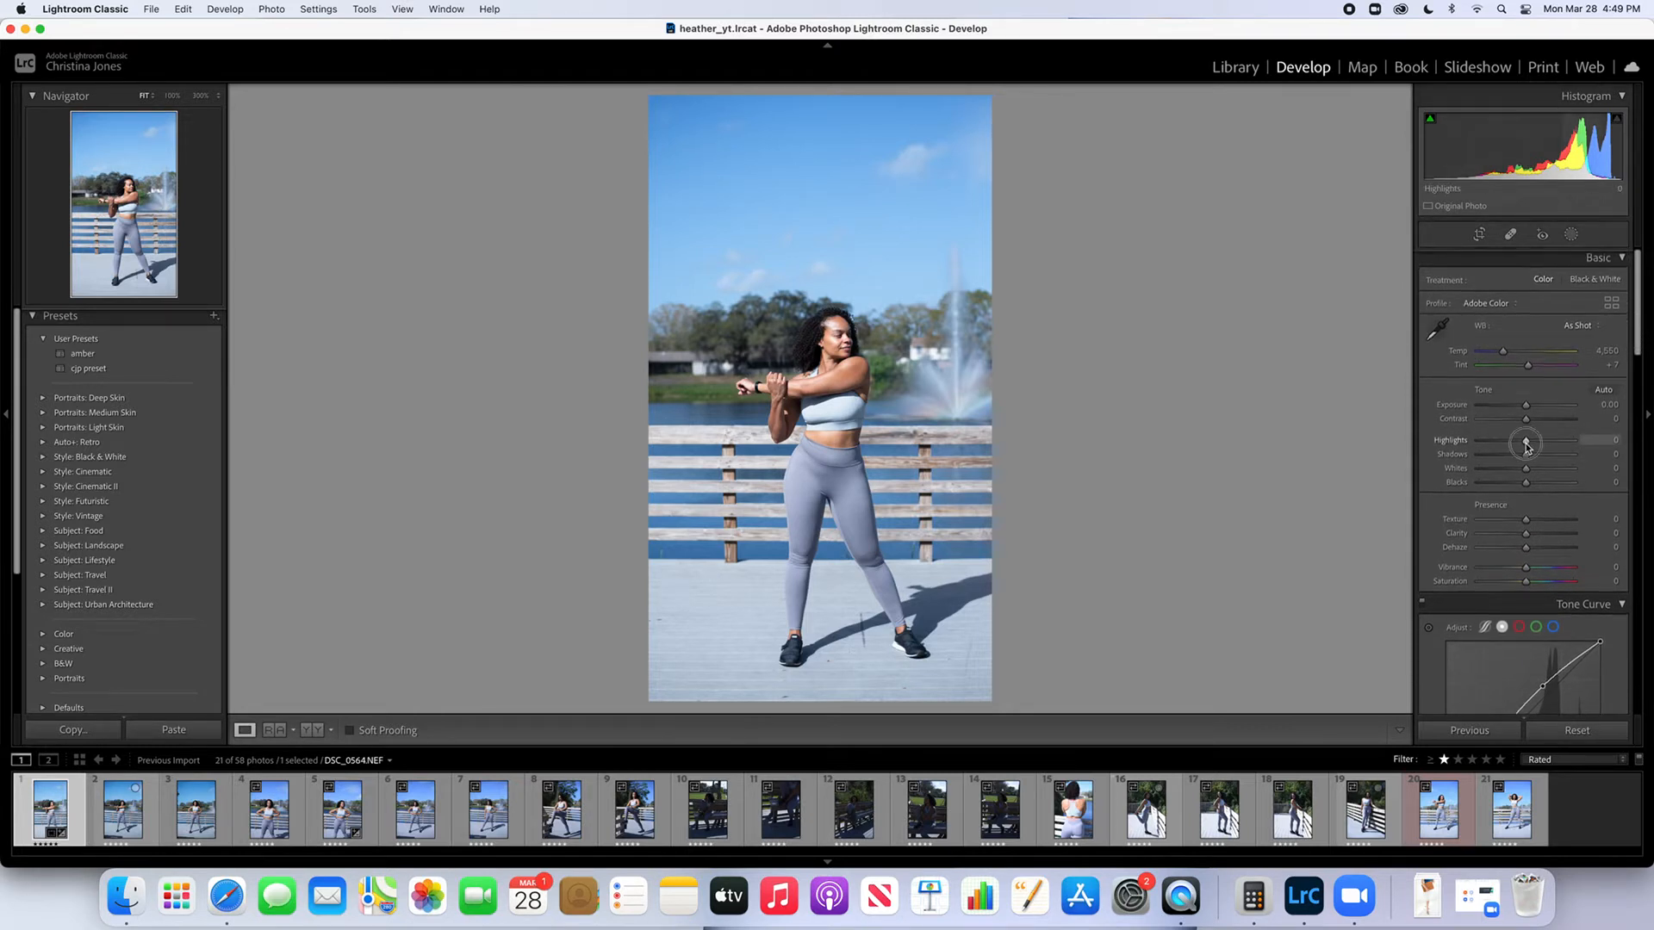
pyautogui.moveTo(1526, 444)
pyautogui.mouseDown()
pyautogui.moveTo(1458, 449)
pyautogui.moveTo(1529, 459)
pyautogui.mouseUp()
pyautogui.moveTo(1530, 456)
pyautogui.mouseDown()
pyautogui.moveTo(1567, 459)
pyautogui.moveTo(1493, 469)
pyautogui.moveTo(1555, 469)
pyautogui.moveTo(1527, 472)
pyautogui.mouseUp()
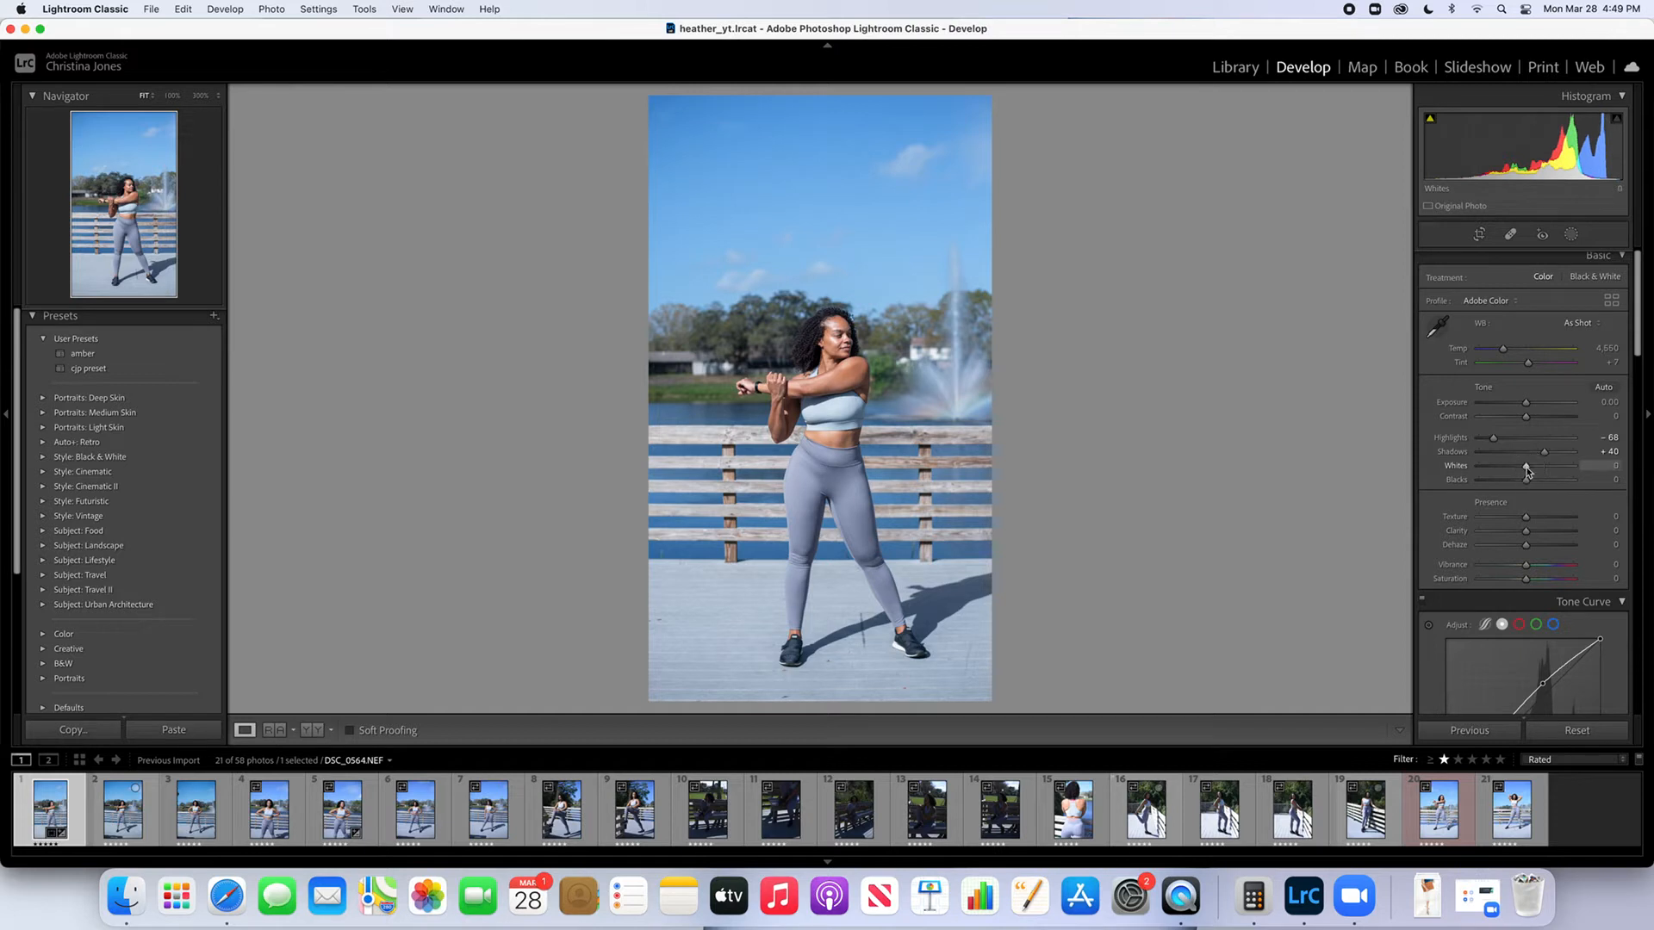
# Set Clarity to +10 and Vibrance to +20, and compare the photo with its unedited version
pyautogui.scroll(1, 1528, 472)
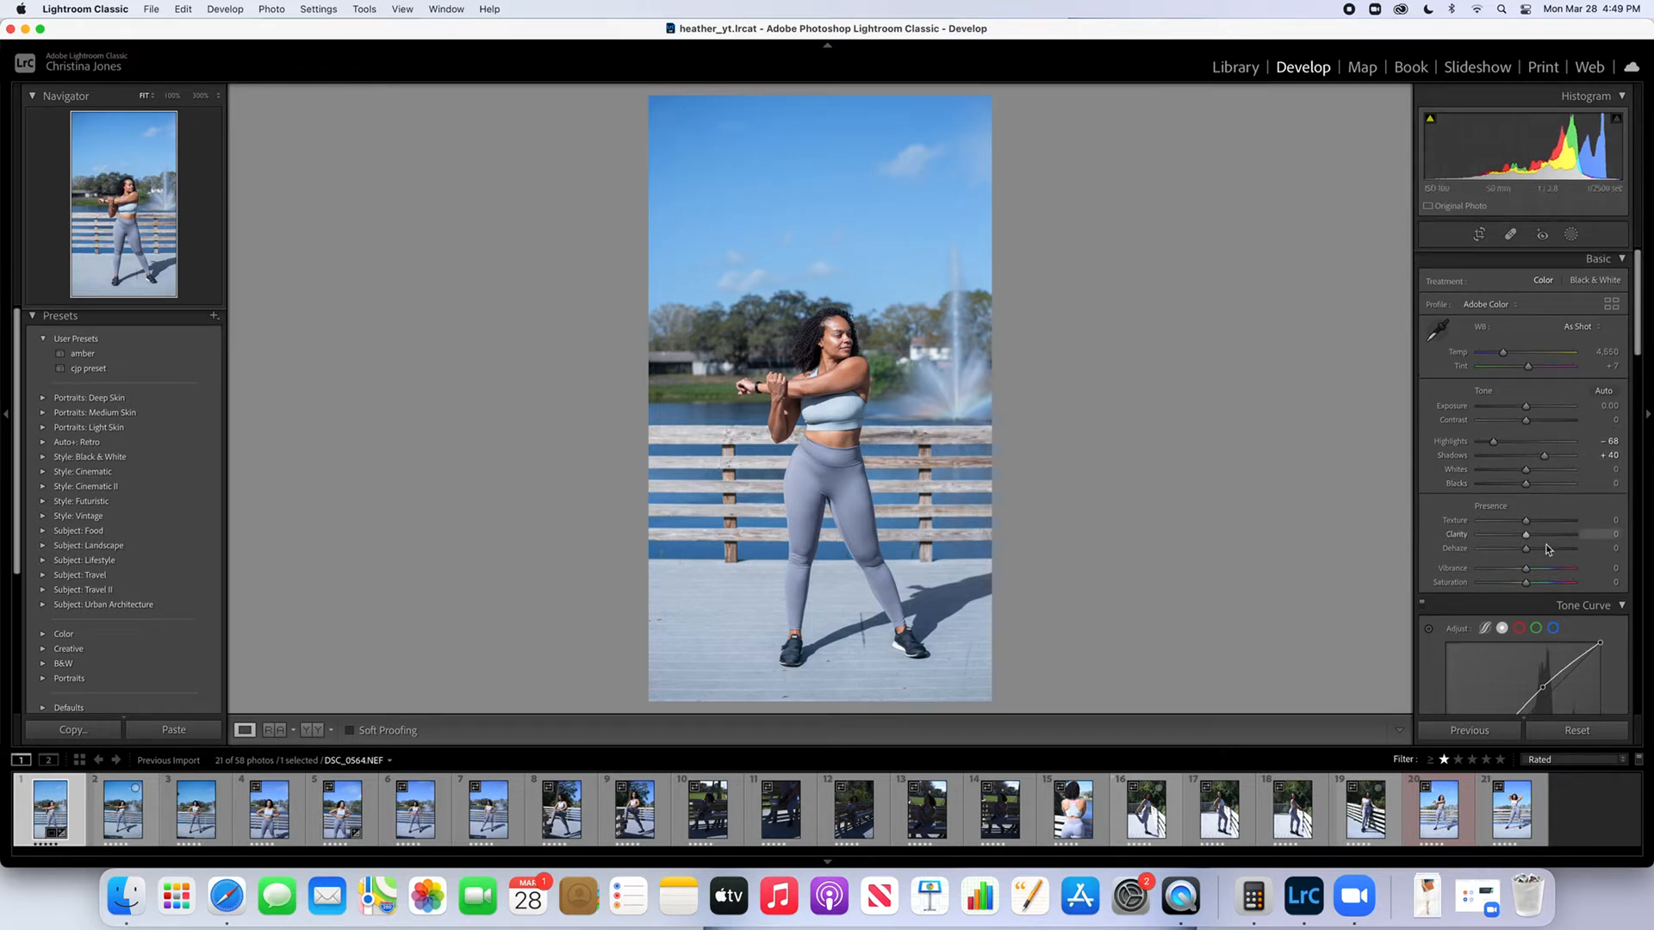
pyautogui.moveTo(1527, 538); pyautogui.dragTo(1532, 539)
pyautogui.scroll(-1, 1528, 507)
pyautogui.scroll(-1, 1558, 452)
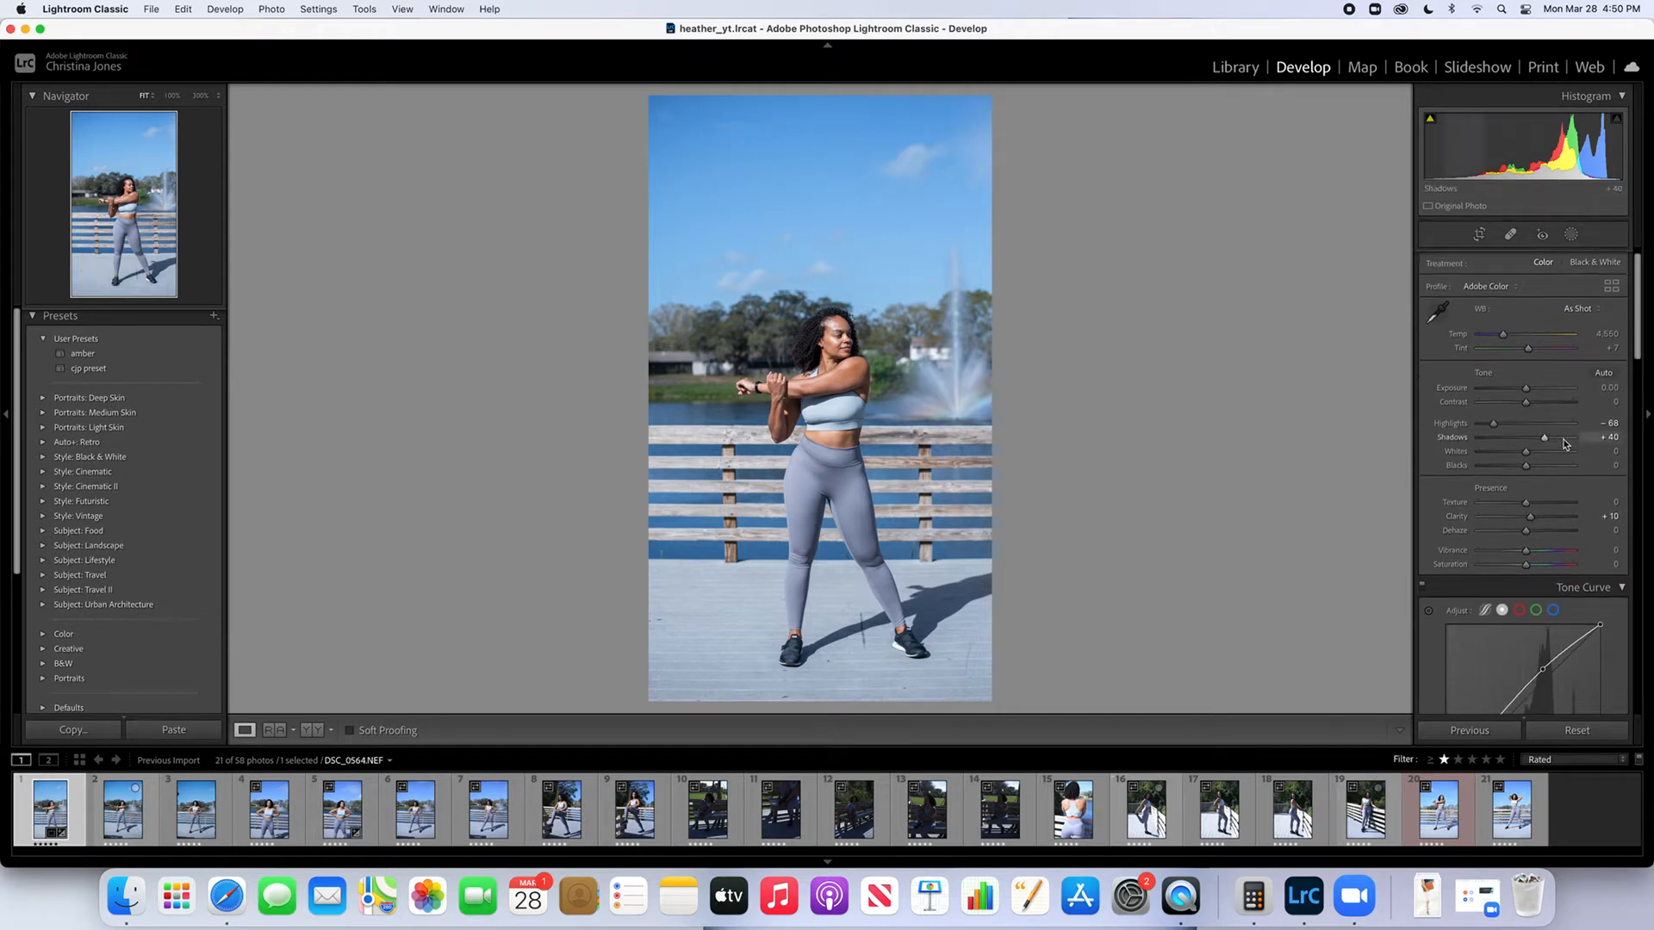
pyautogui.moveTo(1639, 339); pyautogui.dragTo(1638, 385)
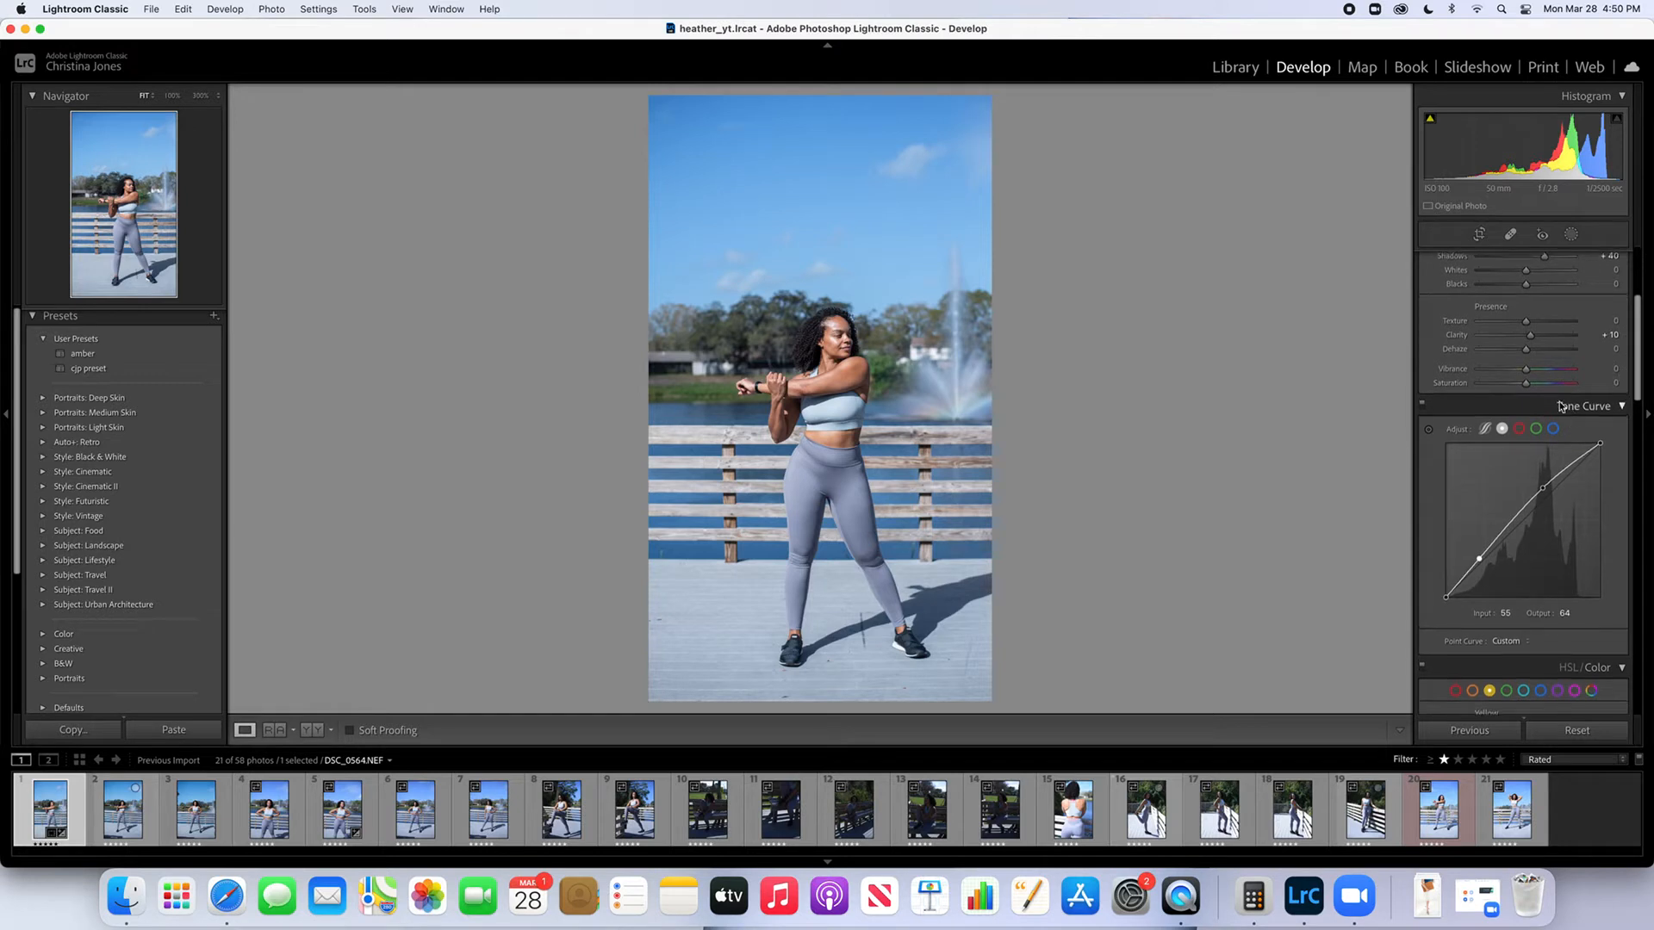
pyautogui.moveTo(1526, 372); pyautogui.dragTo(1533, 377)
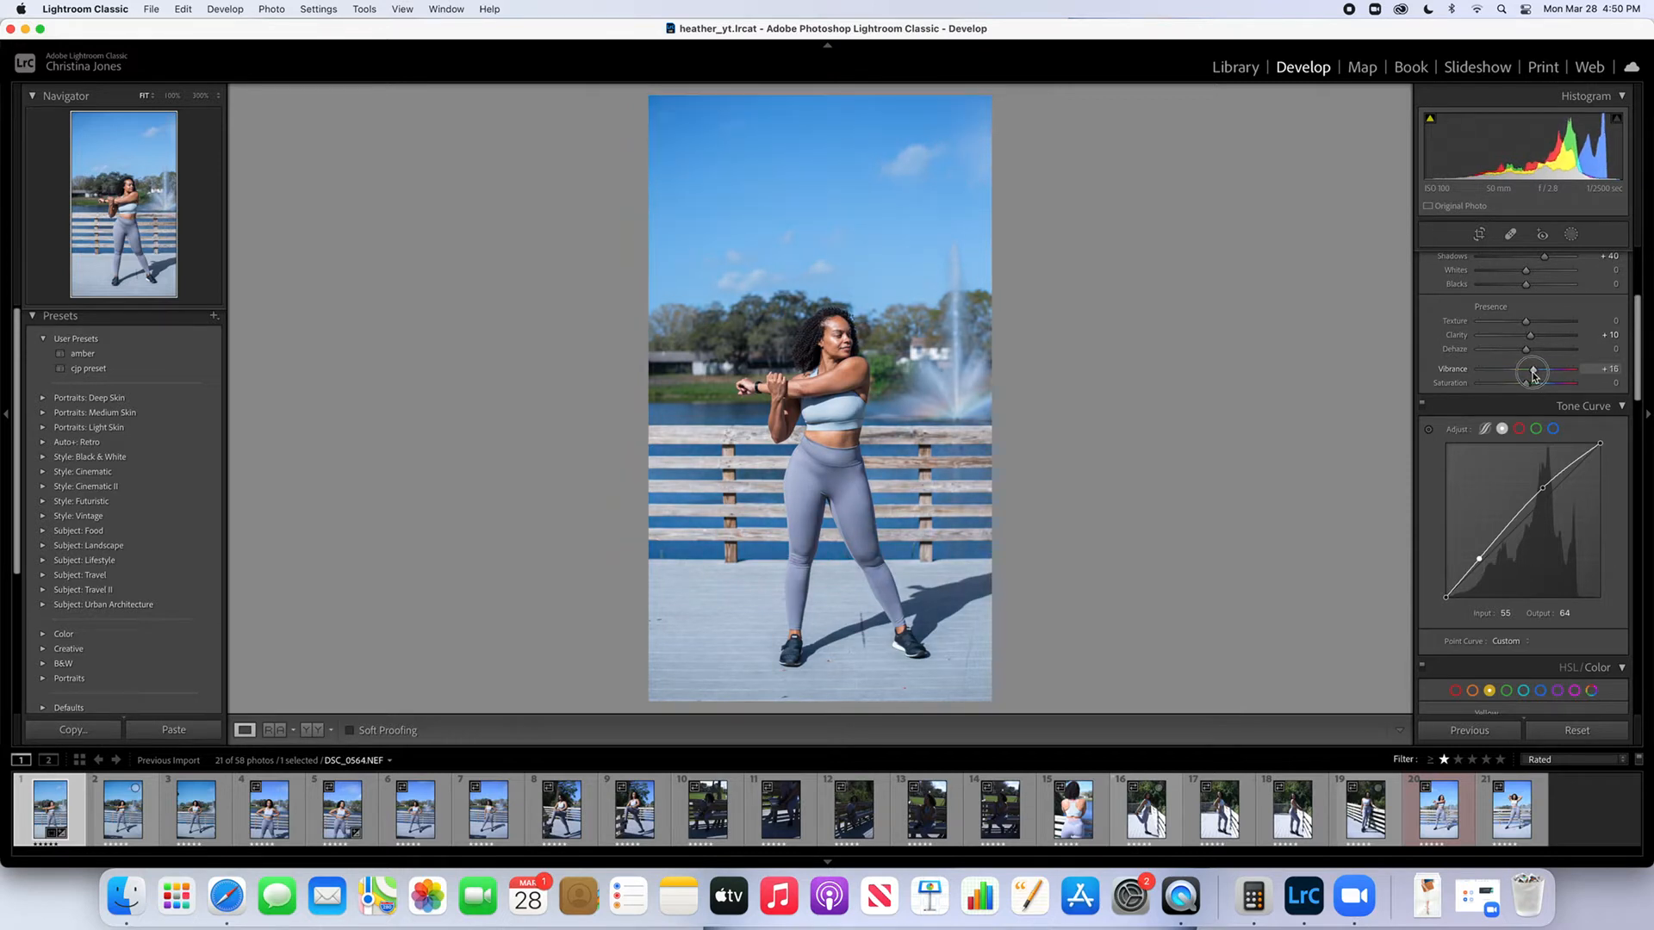
pyautogui.moveTo(1532, 376); pyautogui.dragTo(1535, 378)
pyautogui.scroll(-1, 1534, 377)
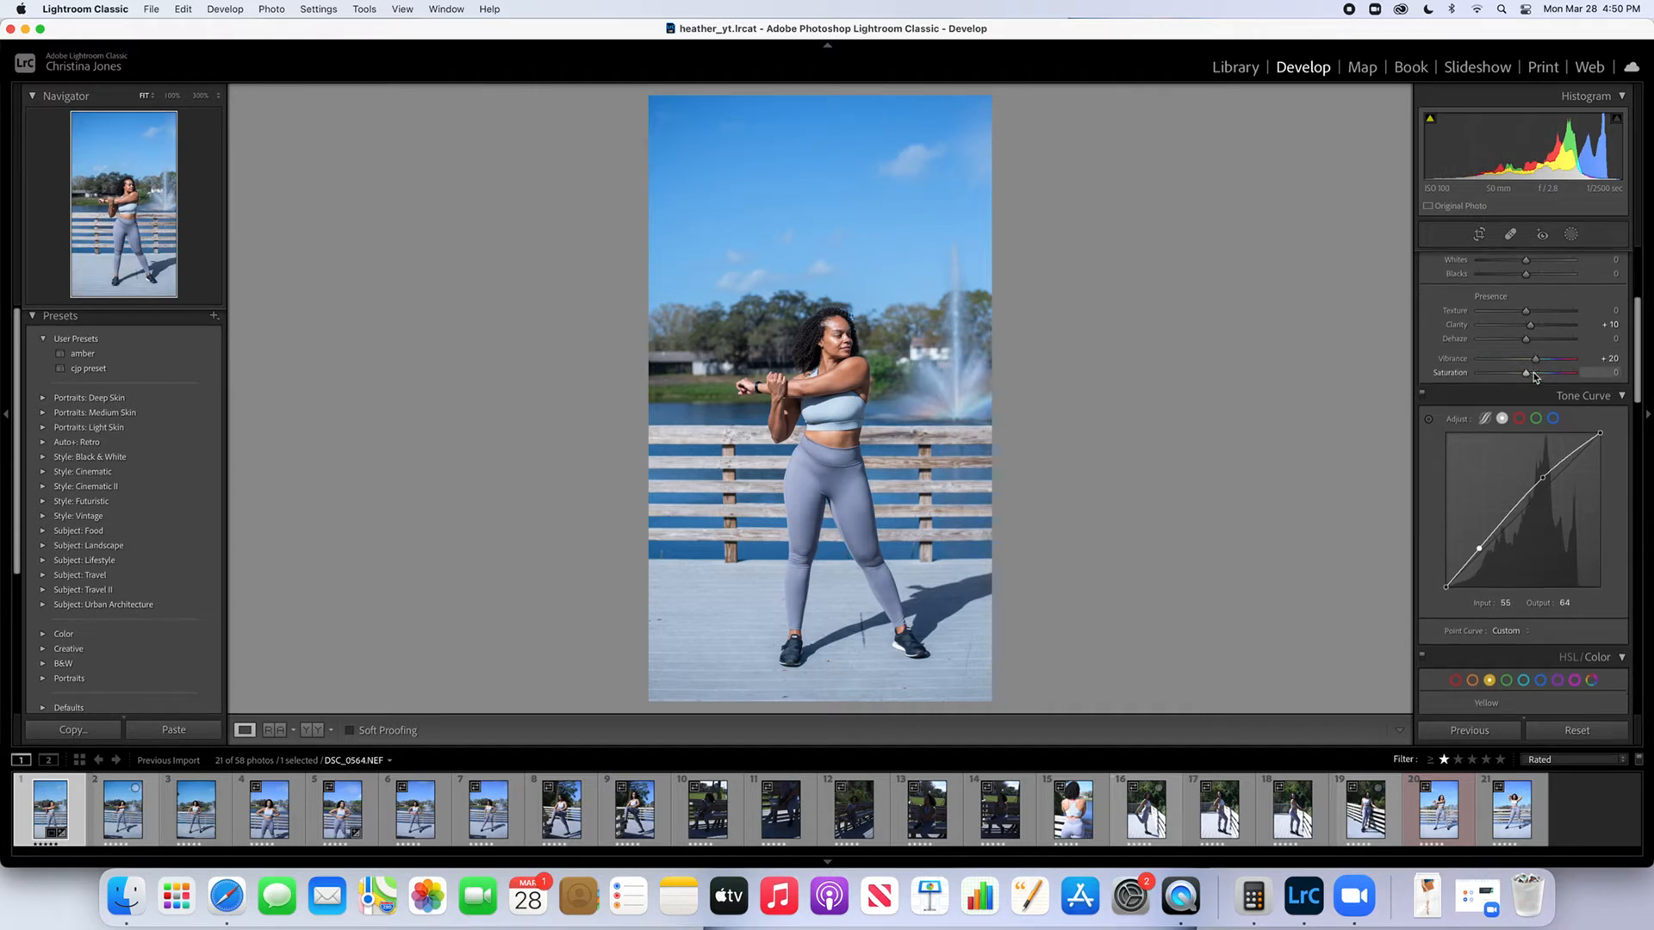
pyautogui.press('\\')
pyautogui.press('\\')
# Reduce the saturation of the blue tones to -30 in the HSL/Color adjustments
pyautogui.moveTo(1639, 342); pyautogui.dragTo(1639, 357)
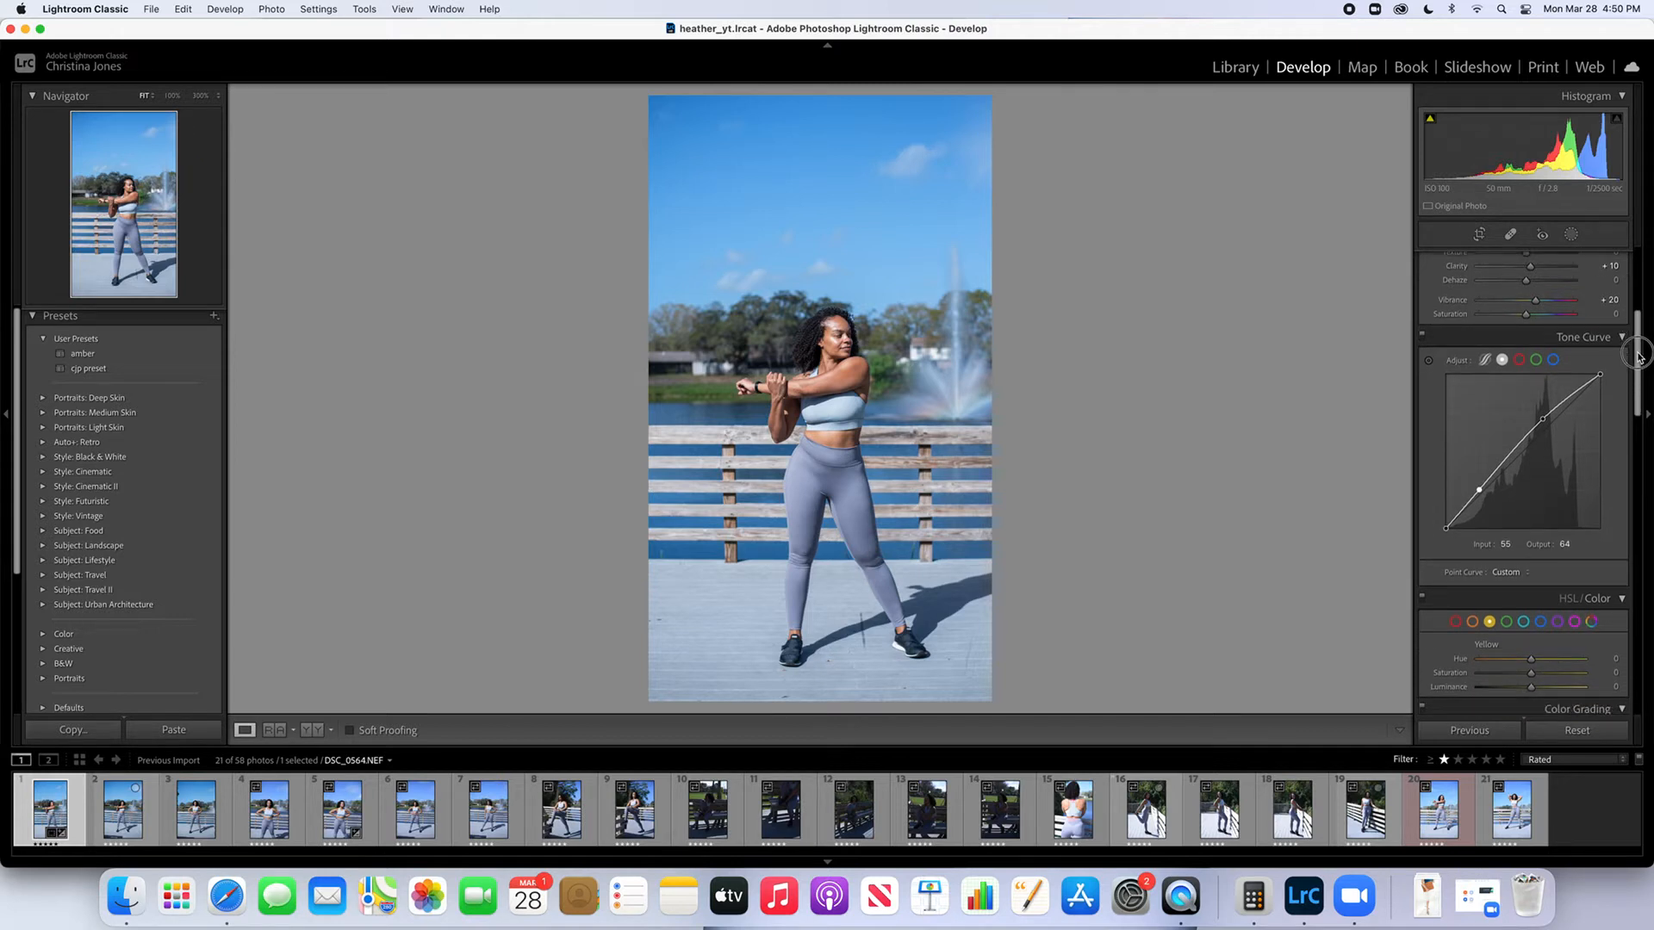
pyautogui.moveTo(1639, 357); pyautogui.dragTo(1634, 415)
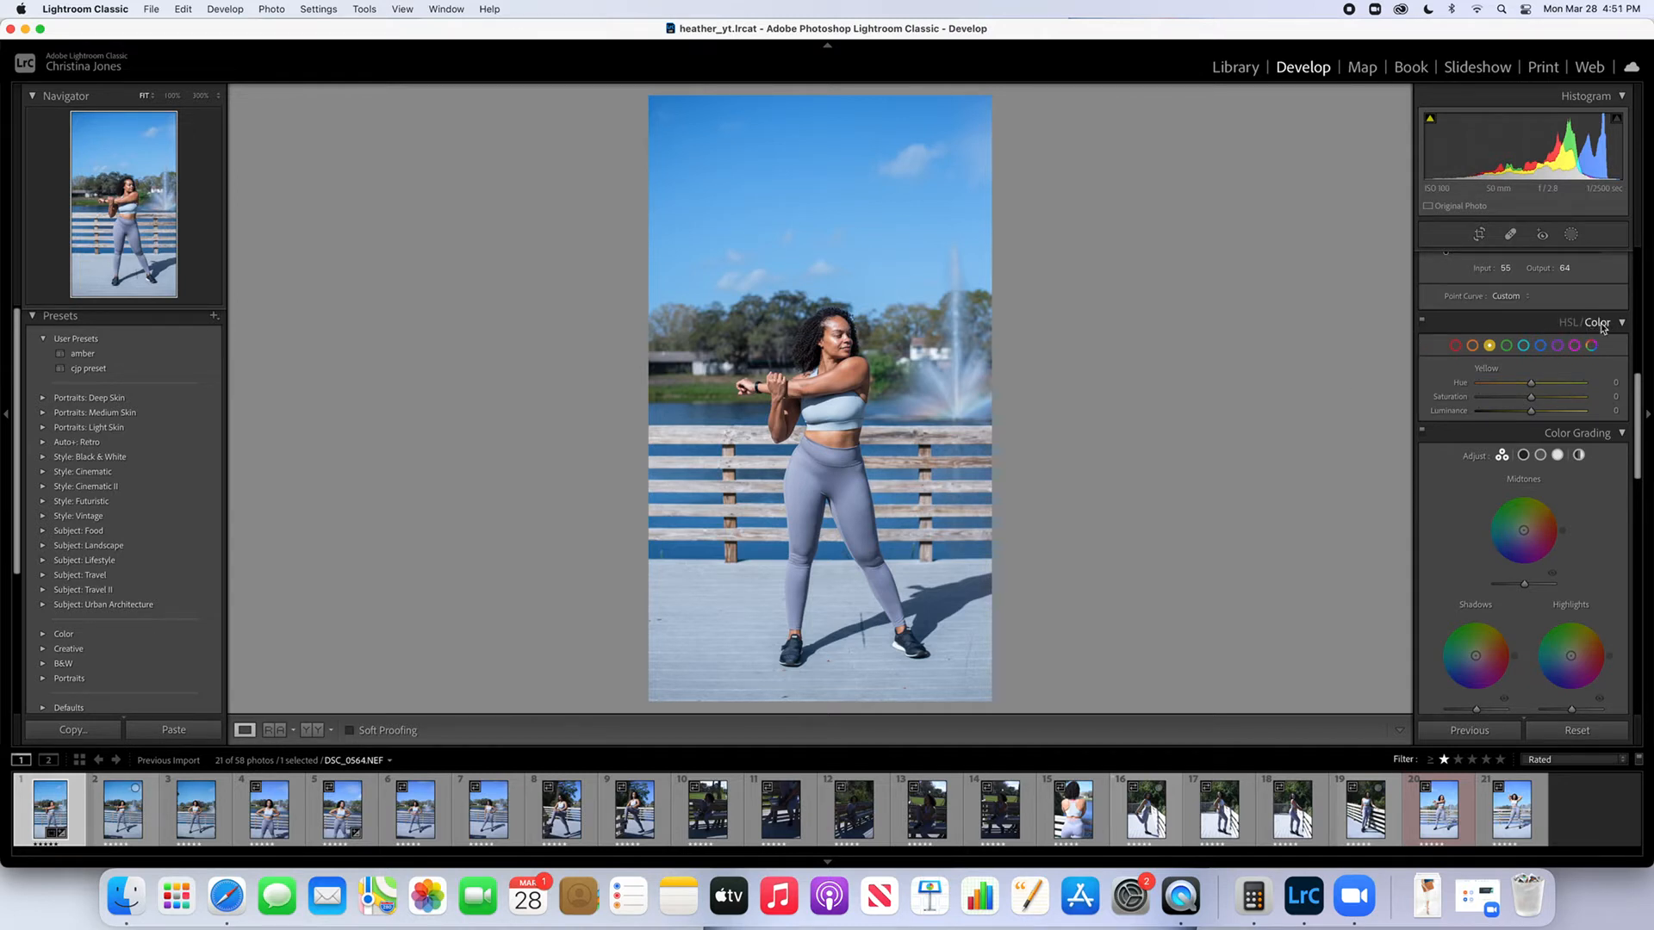
pyautogui.click(1540, 346)
pyautogui.moveTo(1530, 401)
pyautogui.mouseDown()
pyautogui.moveTo(1460, 401)
pyautogui.moveTo(1515, 402)
pyautogui.mouseUp()
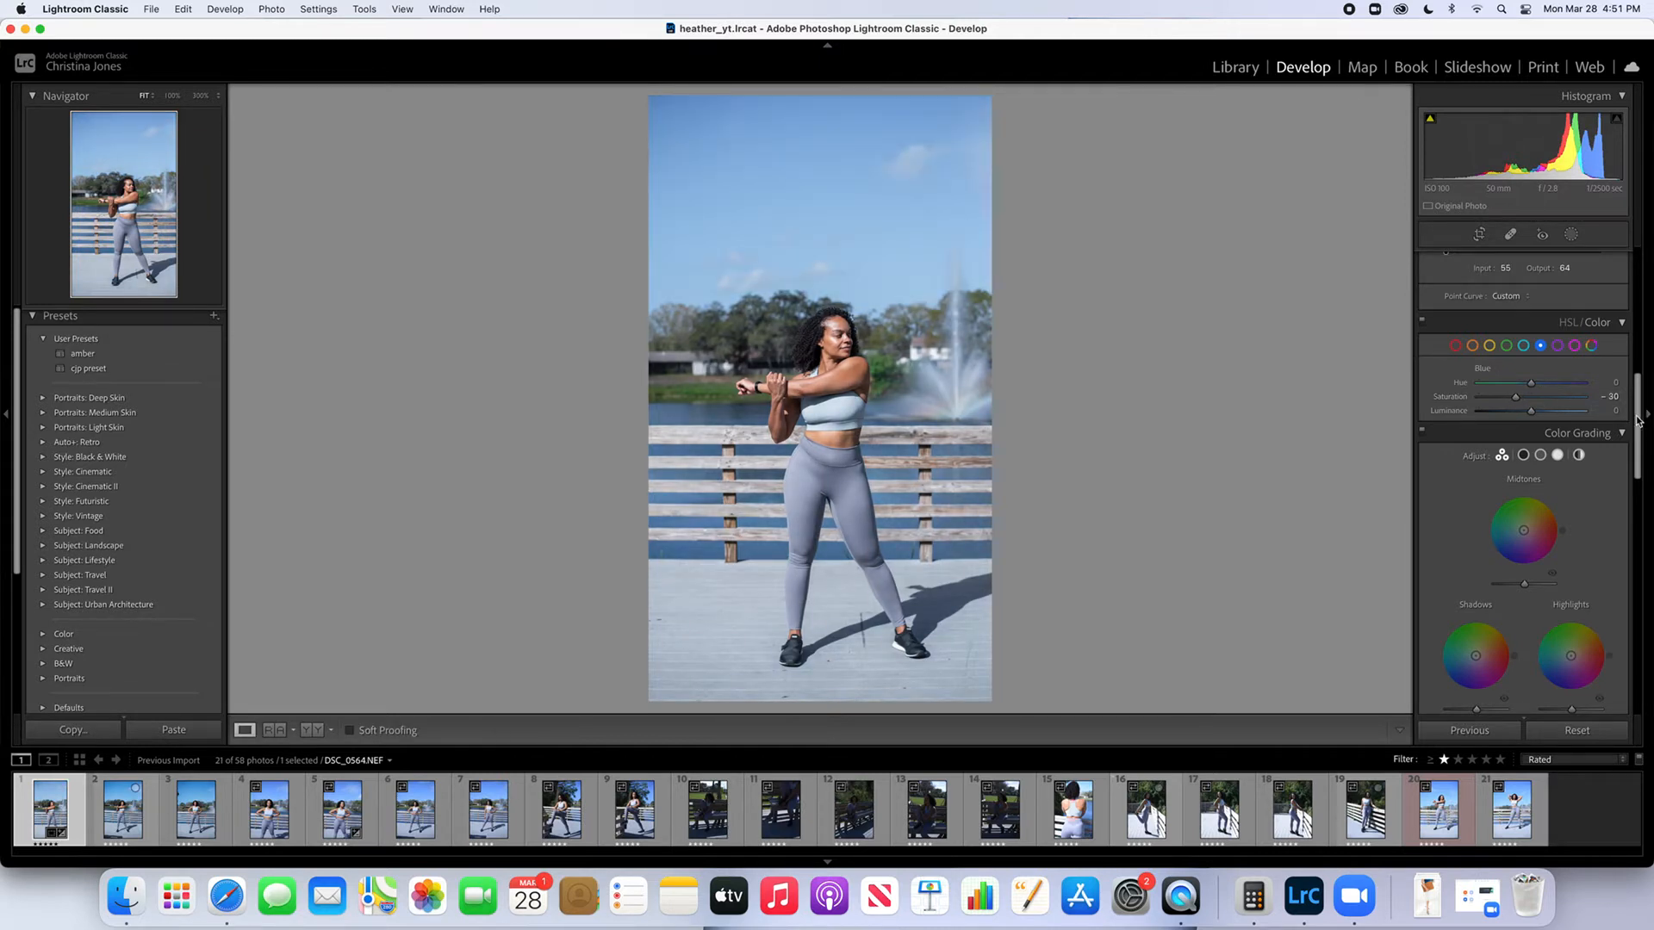
# Remove chromatic aberration and enable profile corrections for the lens
pyautogui.moveTo(1637, 417); pyautogui.dragTo(1613, 567)
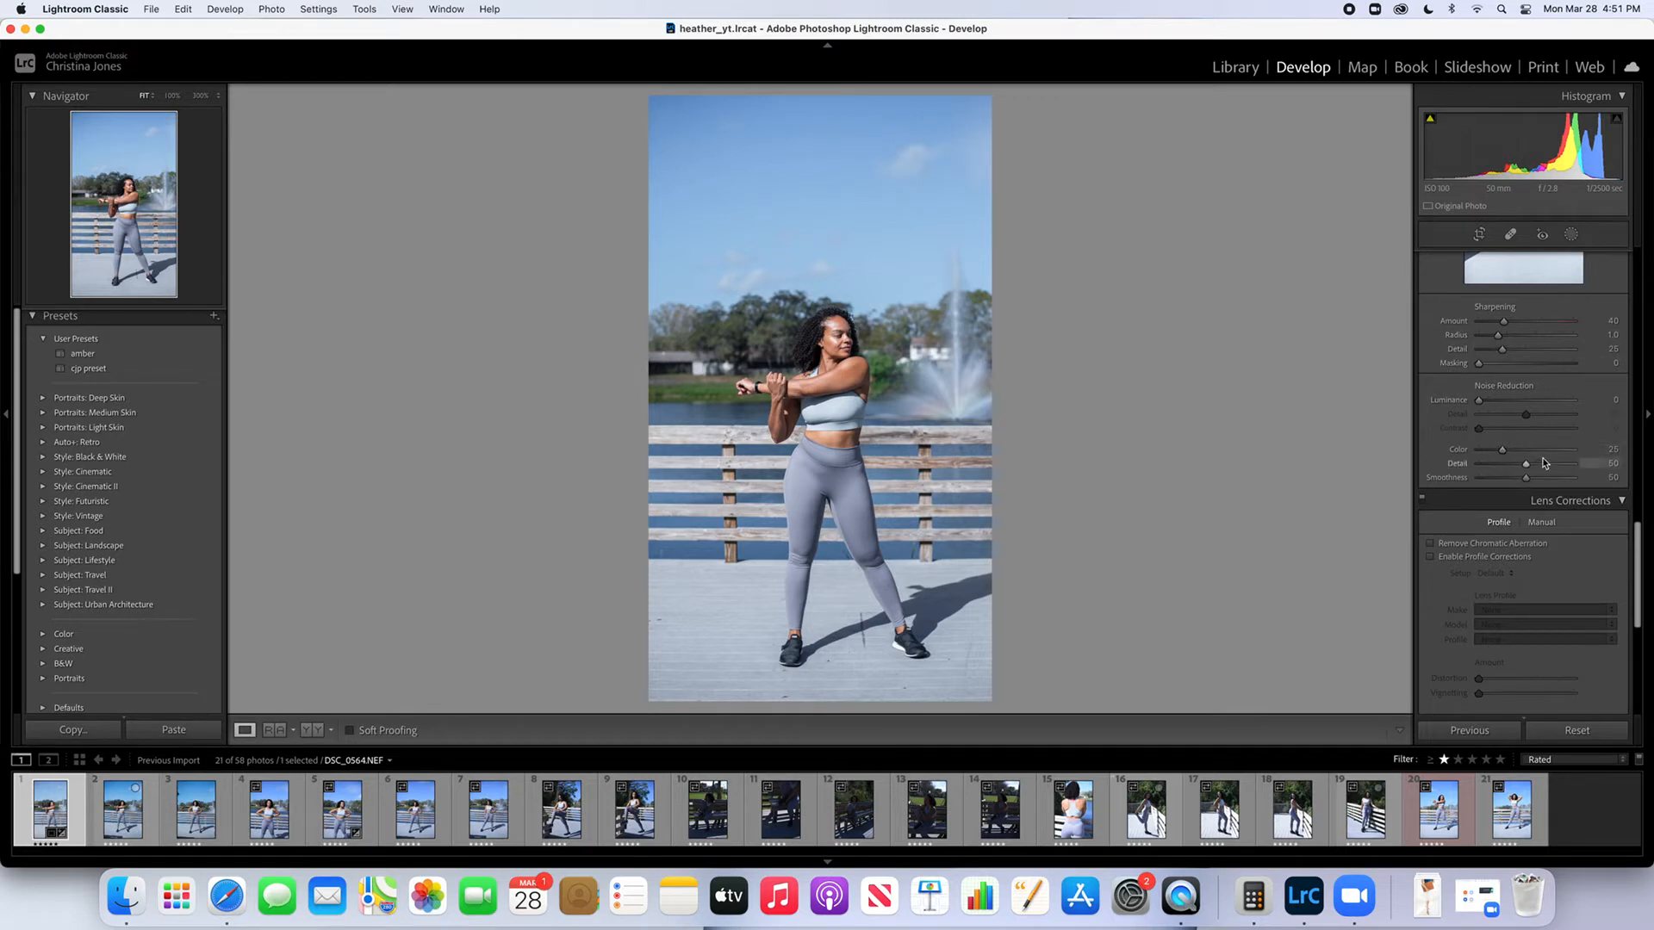
pyautogui.click(1431, 544)
pyautogui.click(1430, 559)
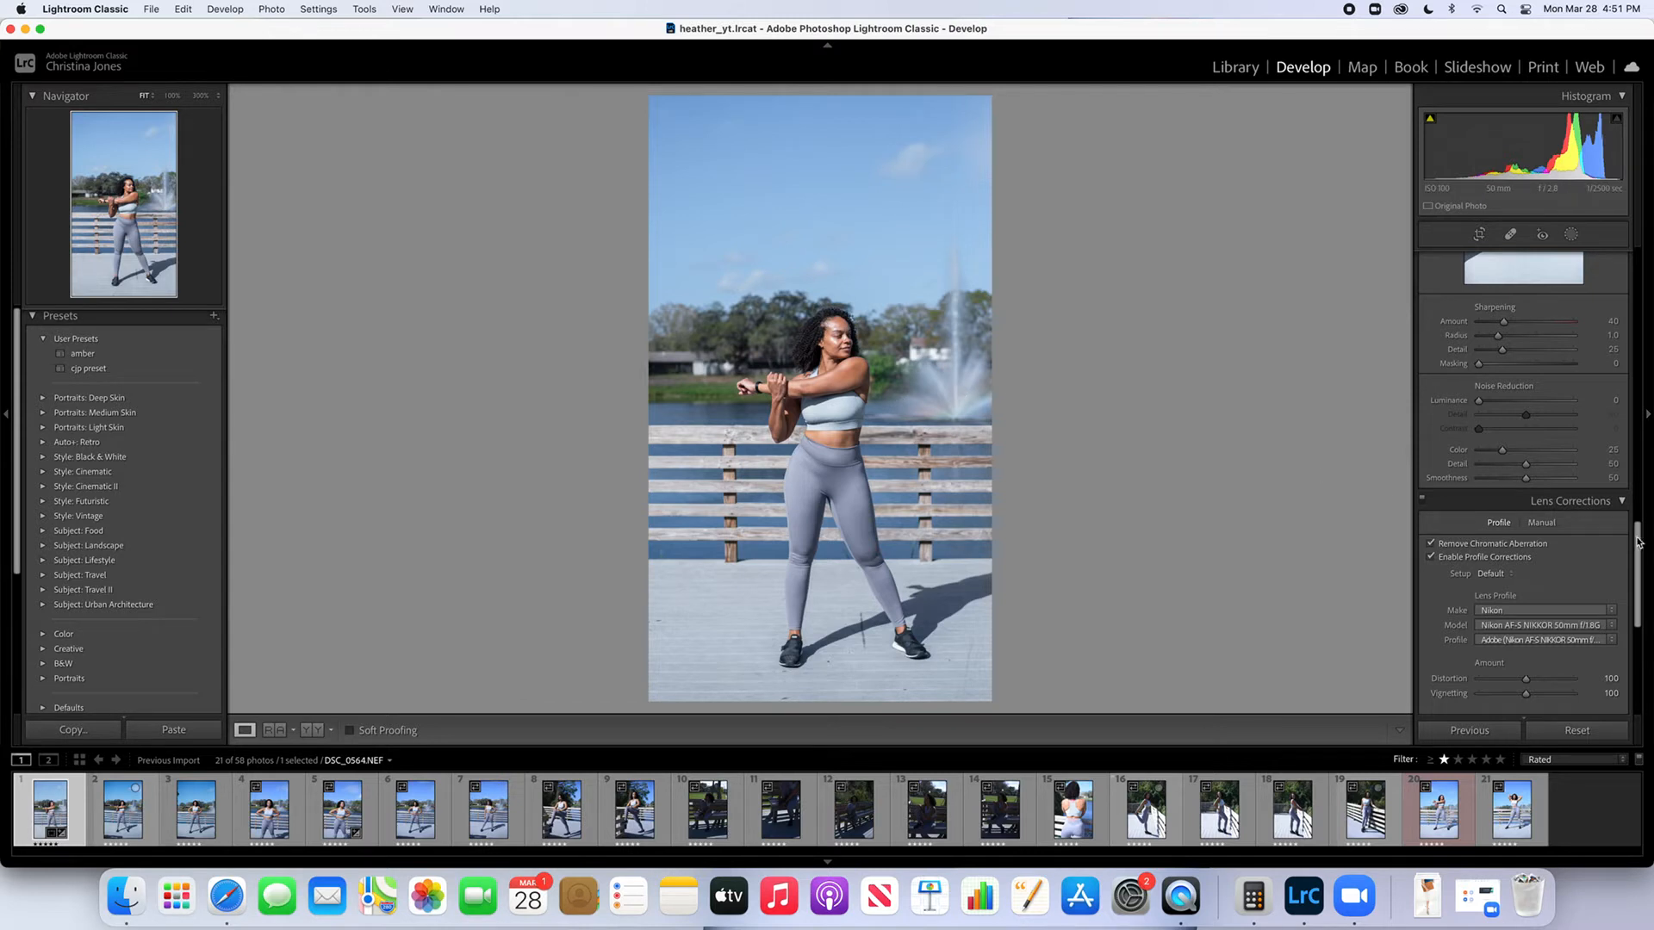
pyautogui.moveTo(1638, 542); pyautogui.dragTo(1599, 265)
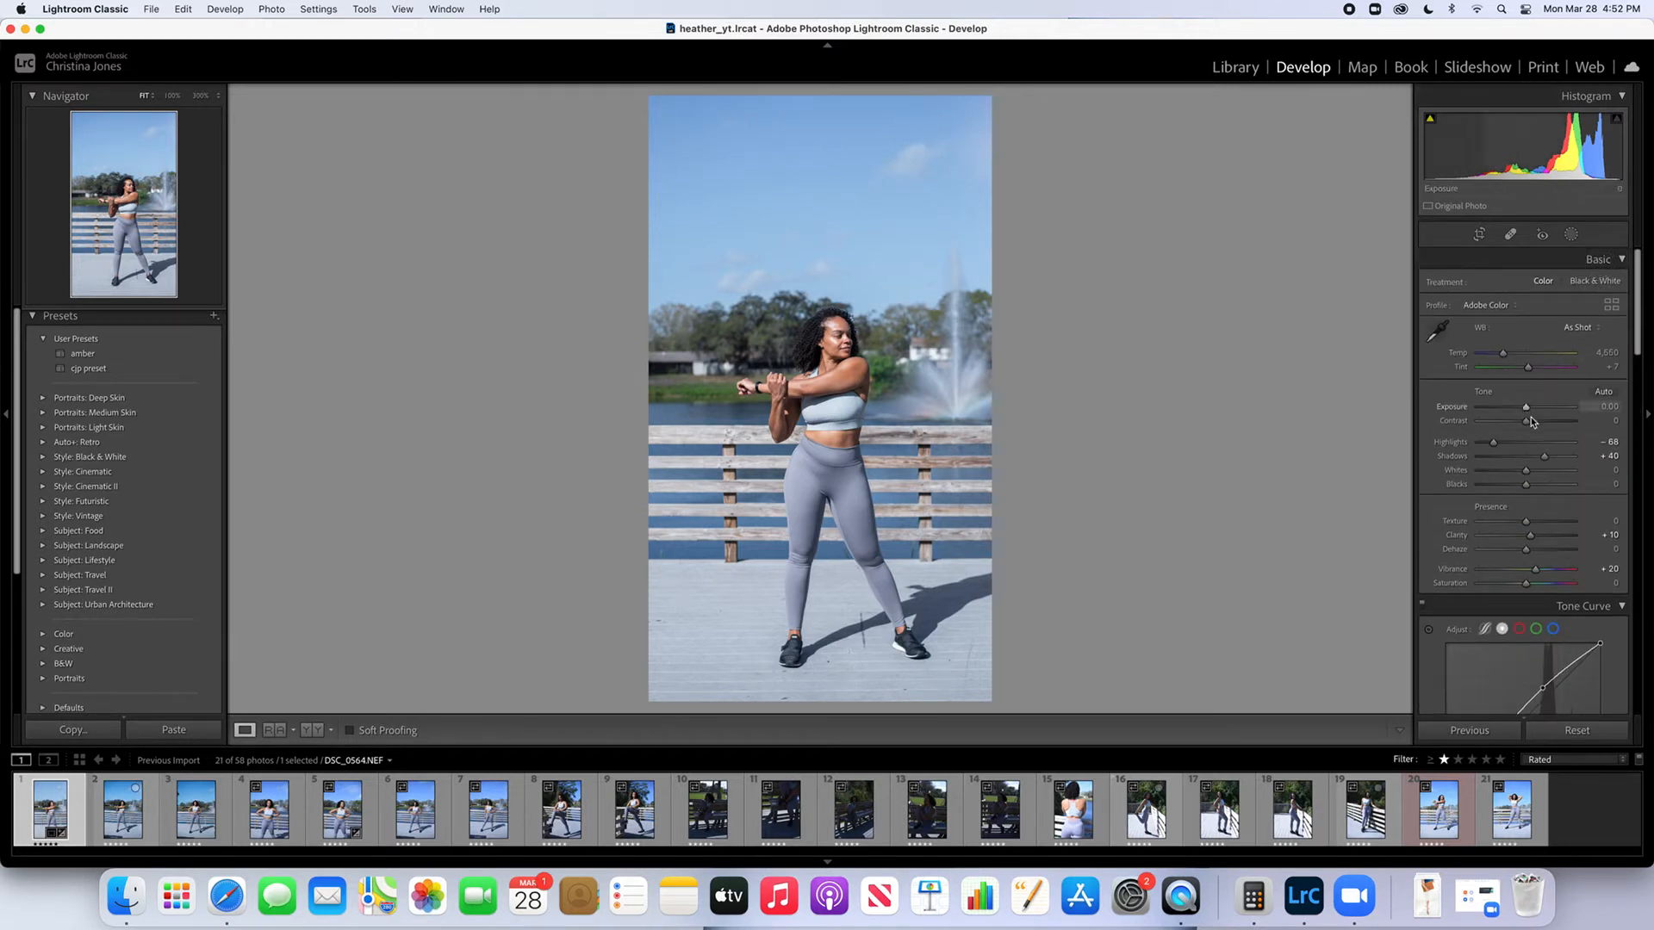
pyautogui.moveTo(1526, 422)
pyautogui.mouseDown()
pyautogui.moveTo(1546, 430)
pyautogui.moveTo(1526, 429)
pyautogui.mouseUp()
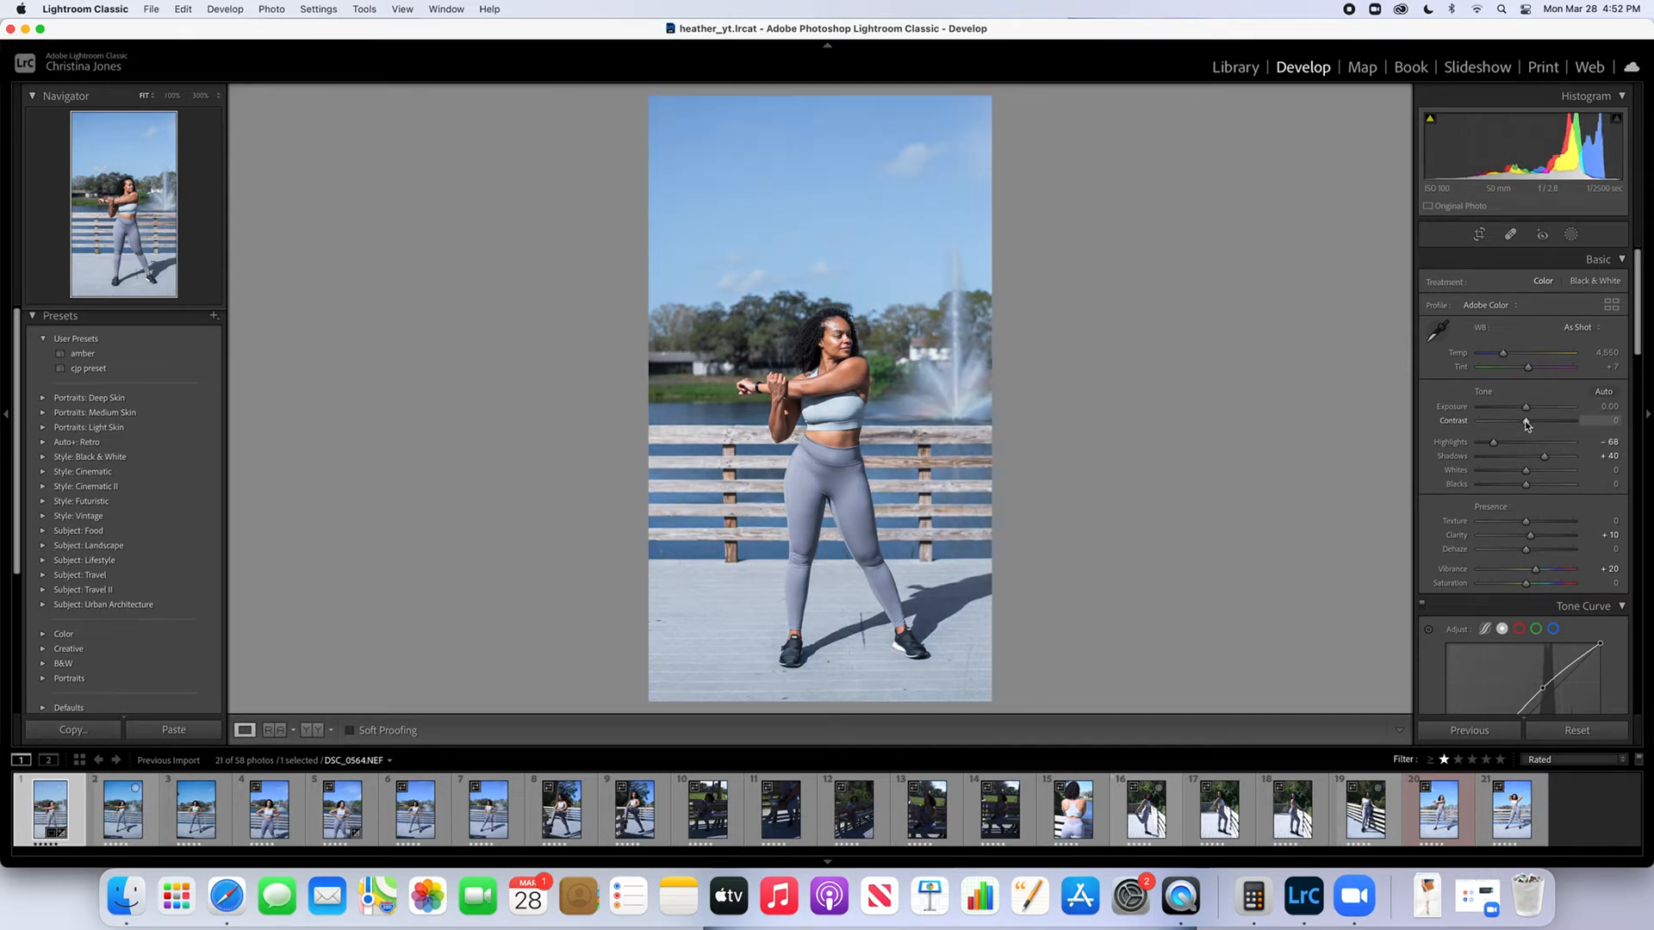
pyautogui.scroll(-2, 1571, 308)
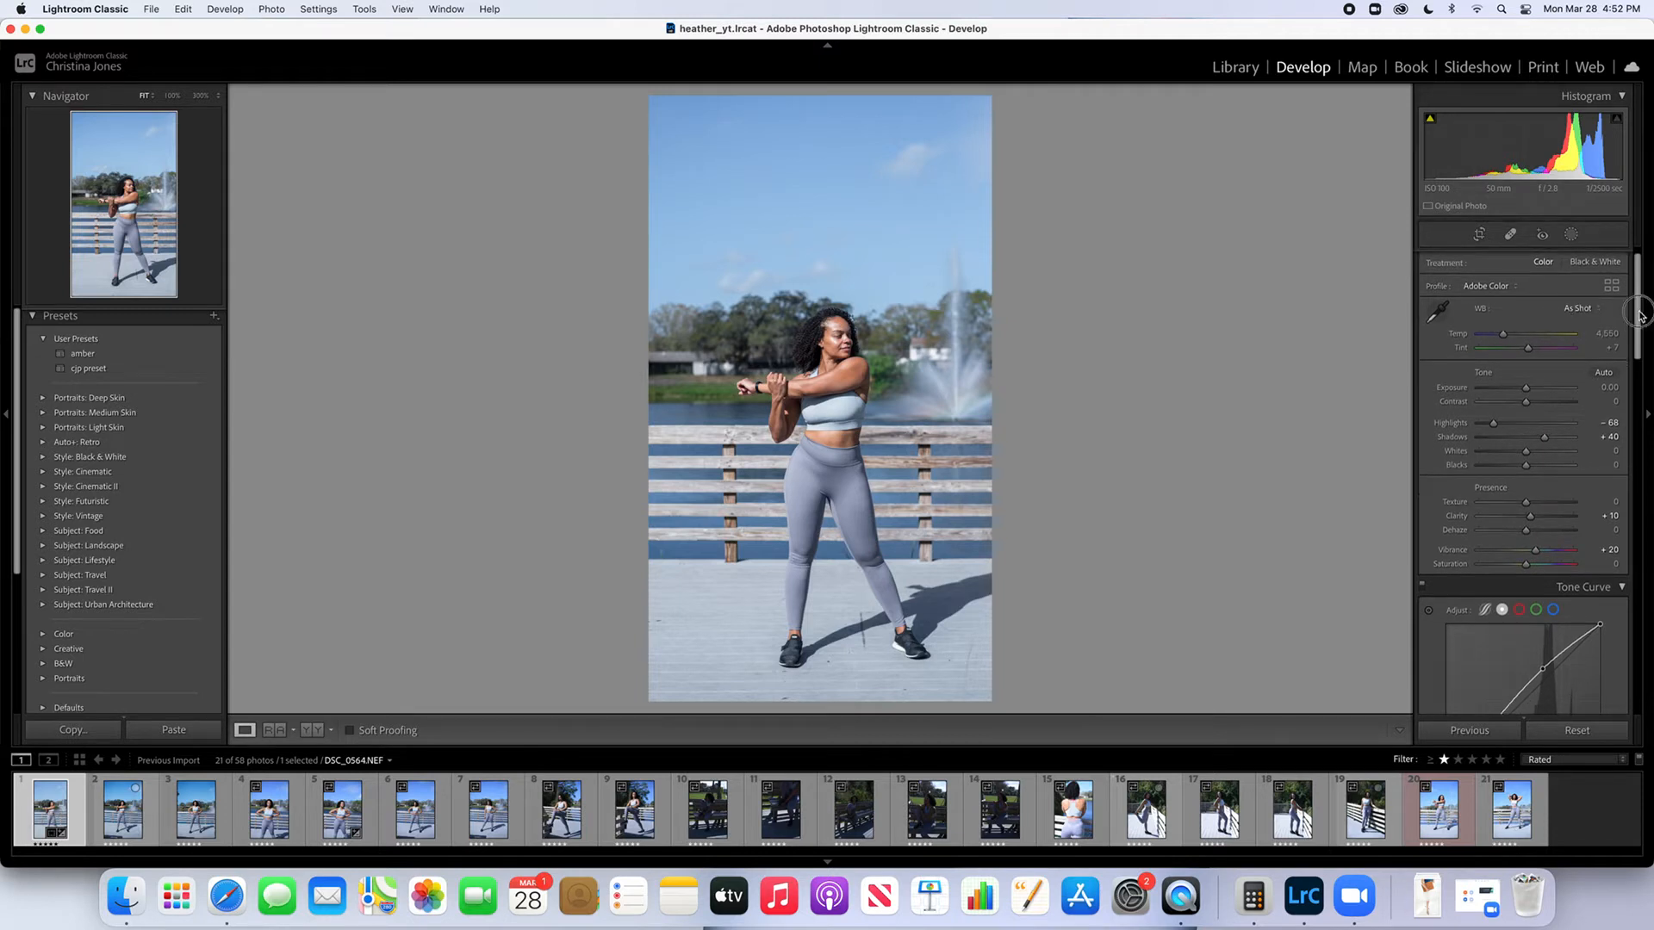
# Add a Select Sky mask with its Temp at -32, and compare the photo with its unedited version
pyautogui.moveTo(1639, 315); pyautogui.dragTo(1639, 295)
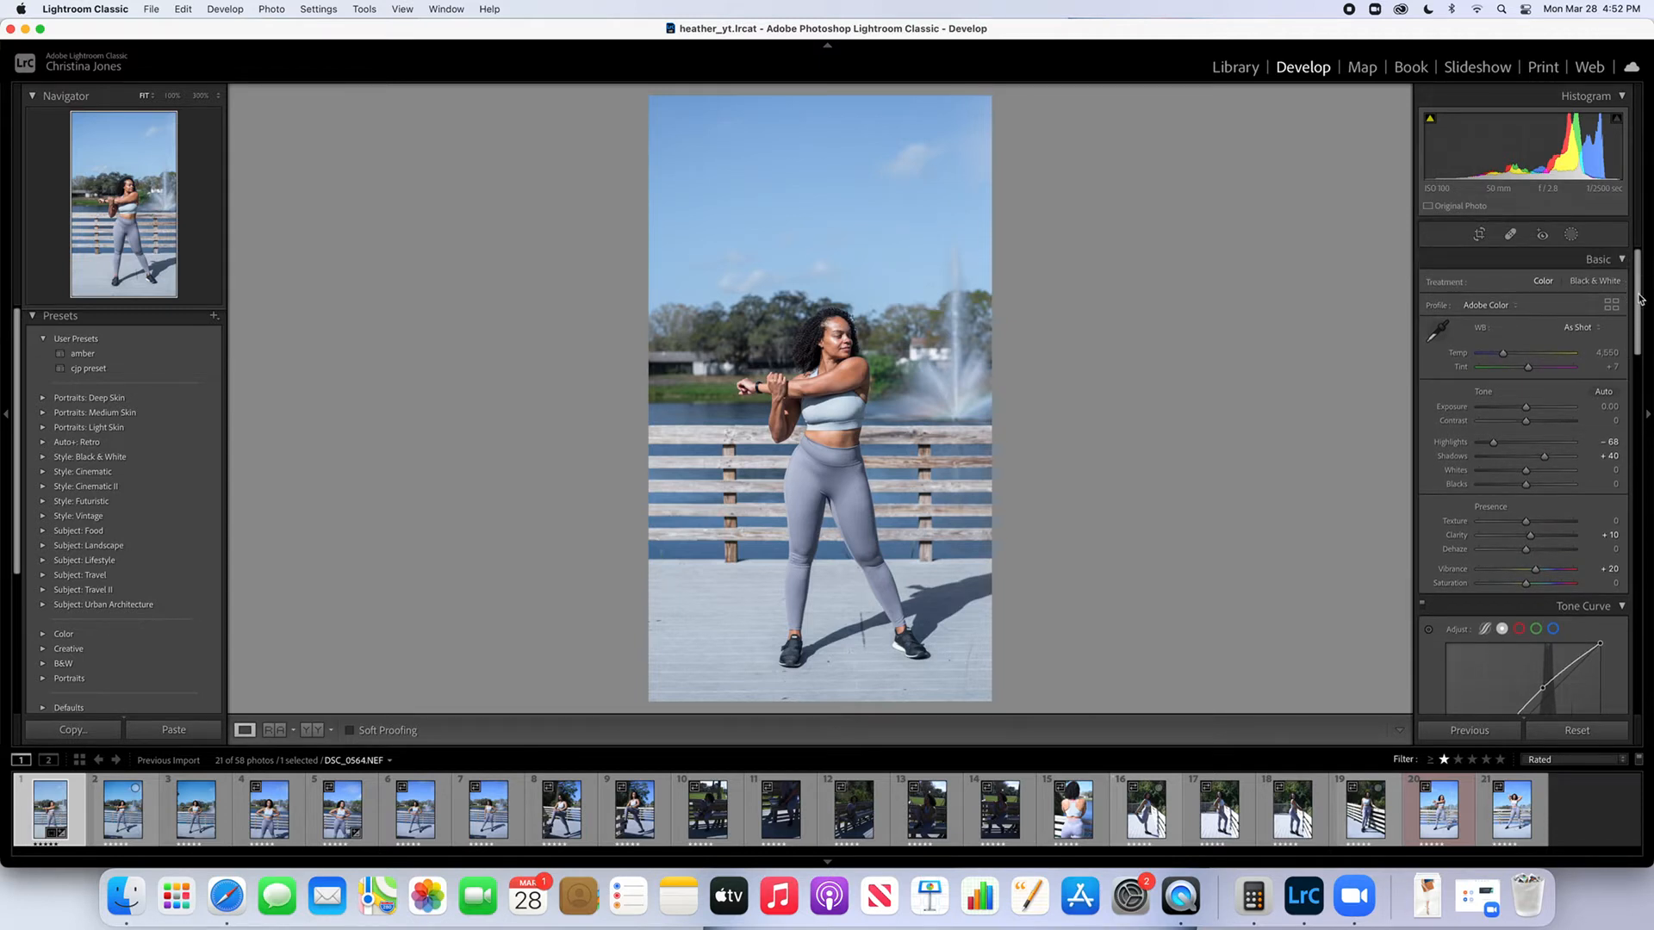
pyautogui.click(1572, 237)
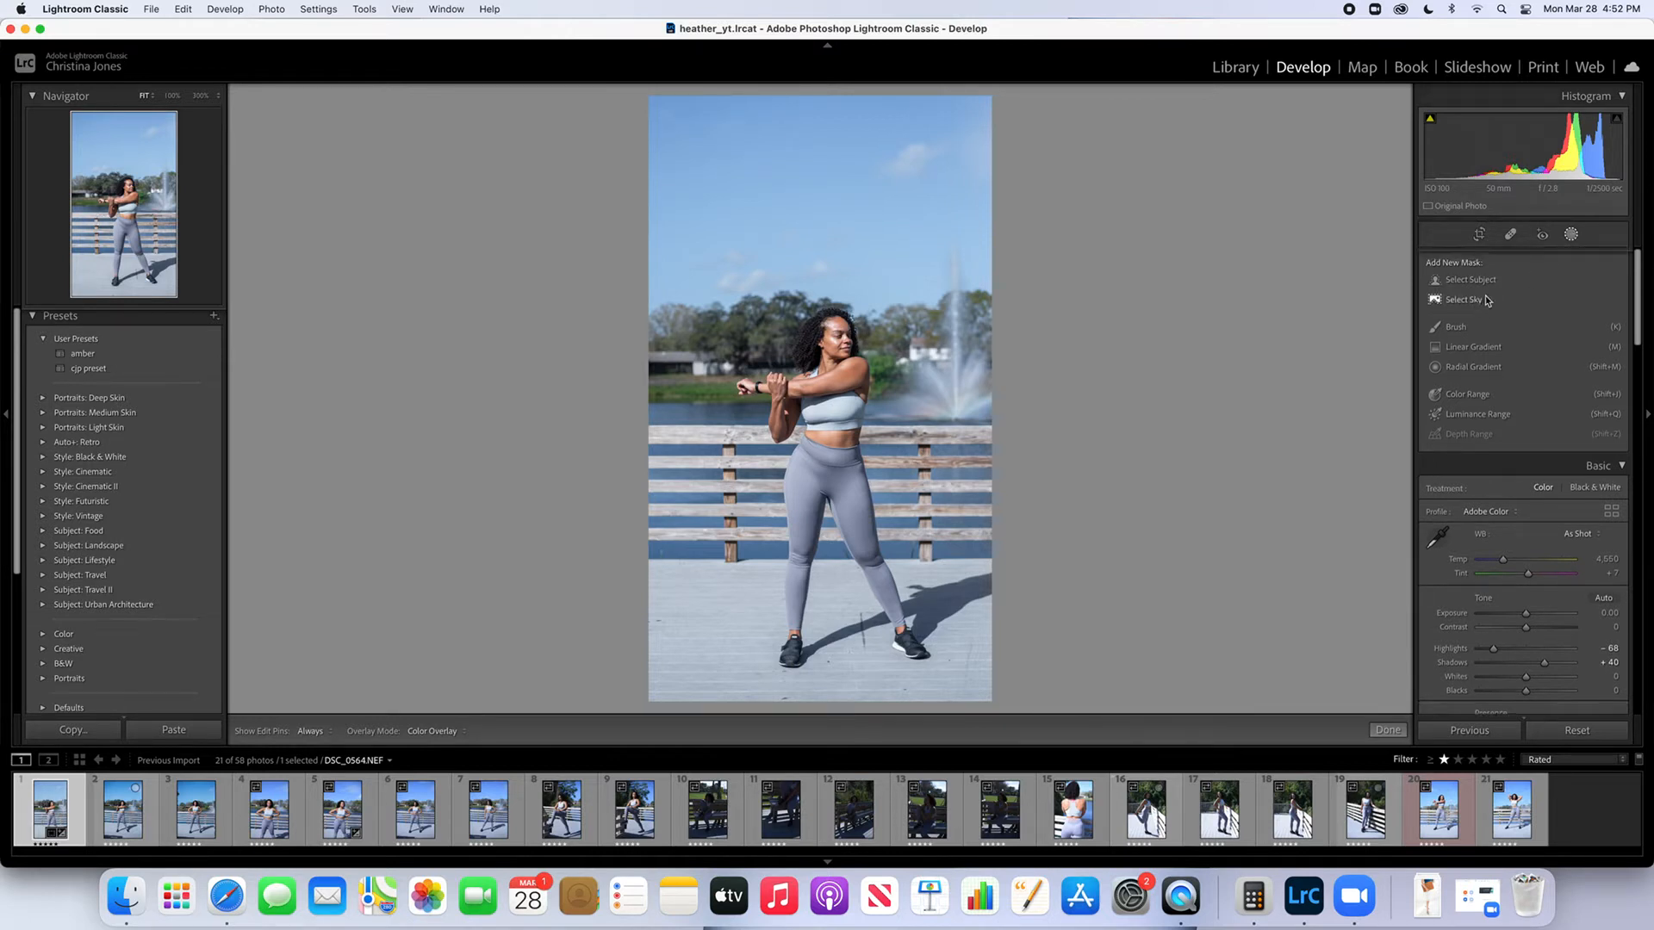
pyautogui.click(1572, 236)
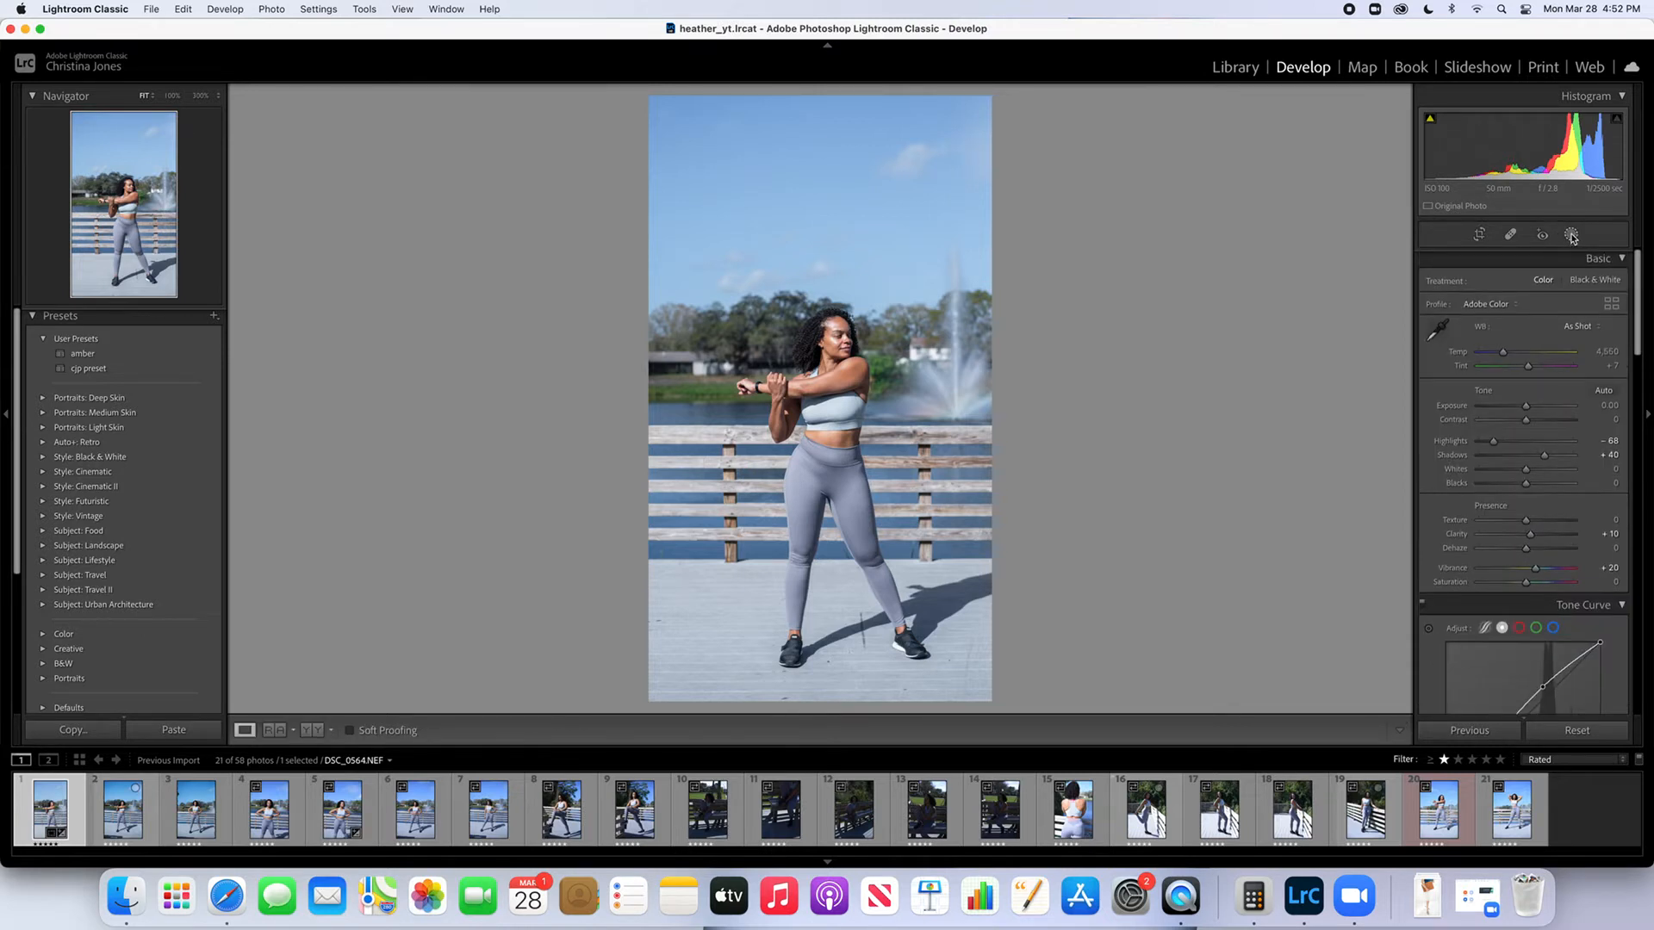
pyautogui.click(1572, 236)
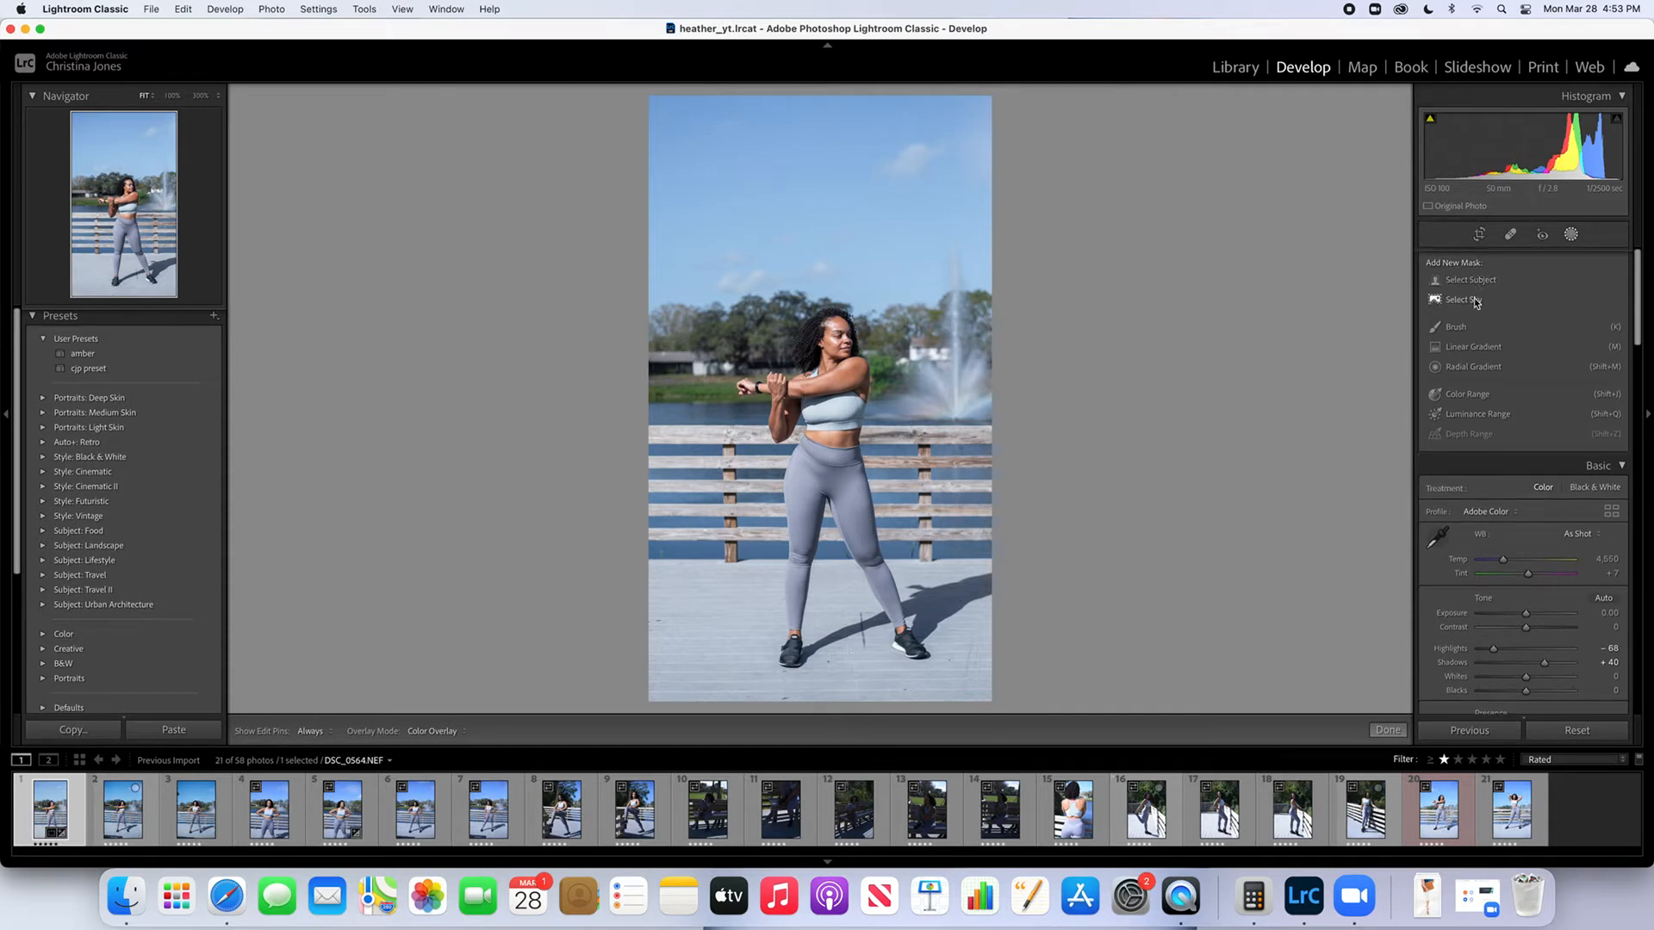
pyautogui.click(1473, 300)
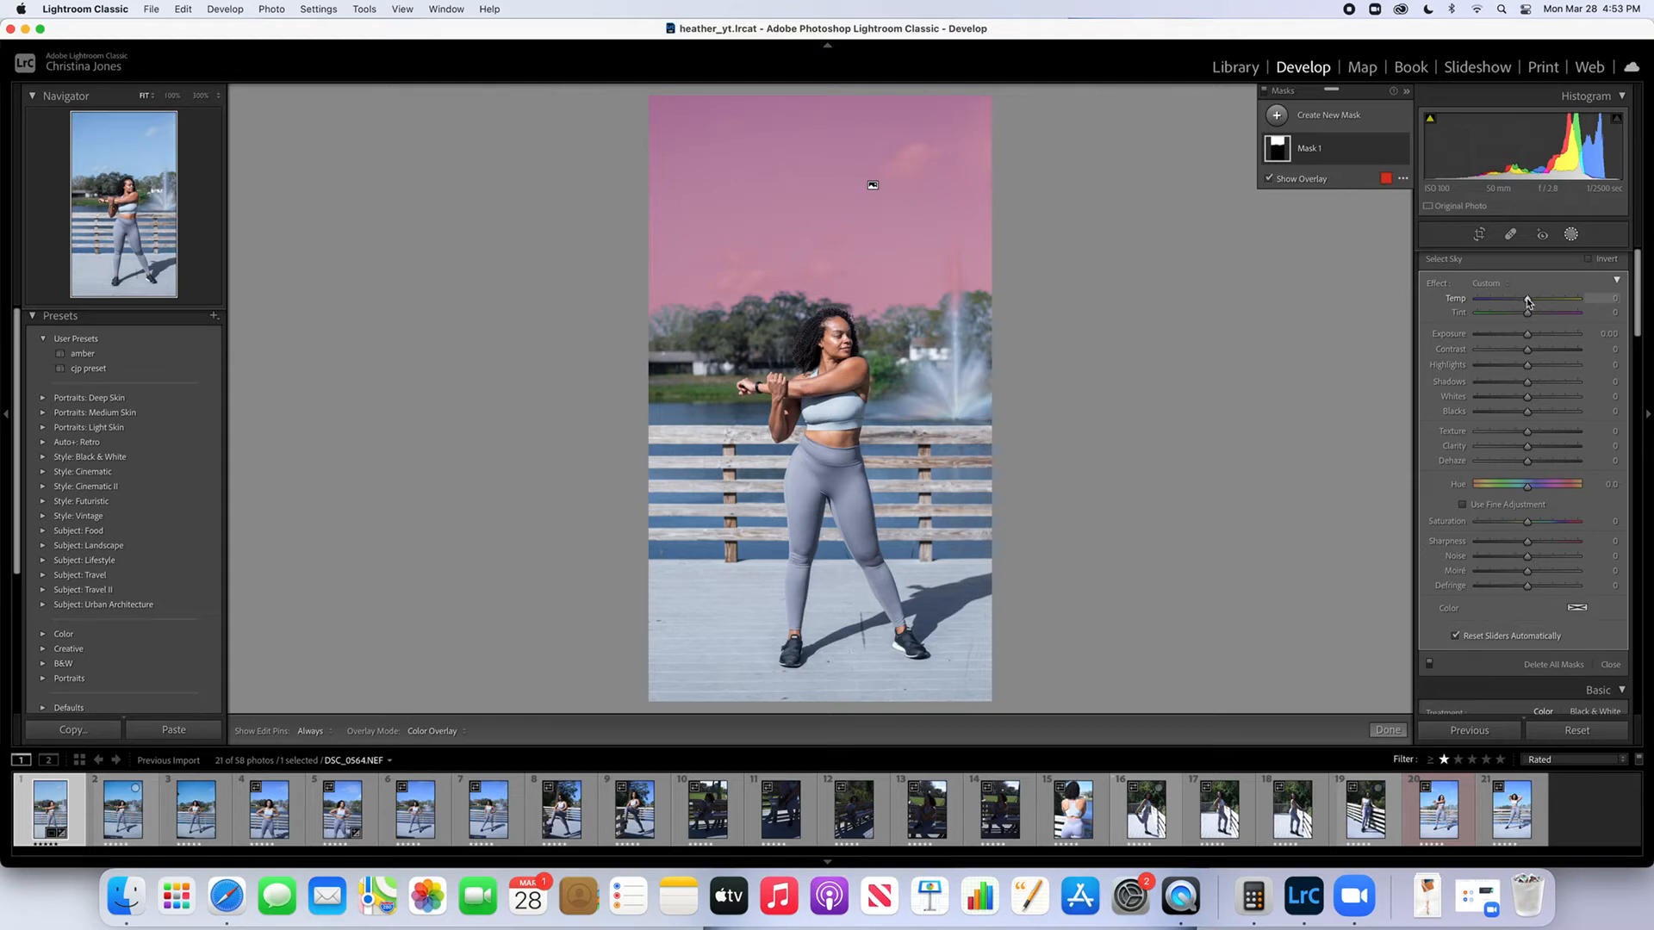
pyautogui.moveTo(1528, 301); pyautogui.dragTo(1512, 304)
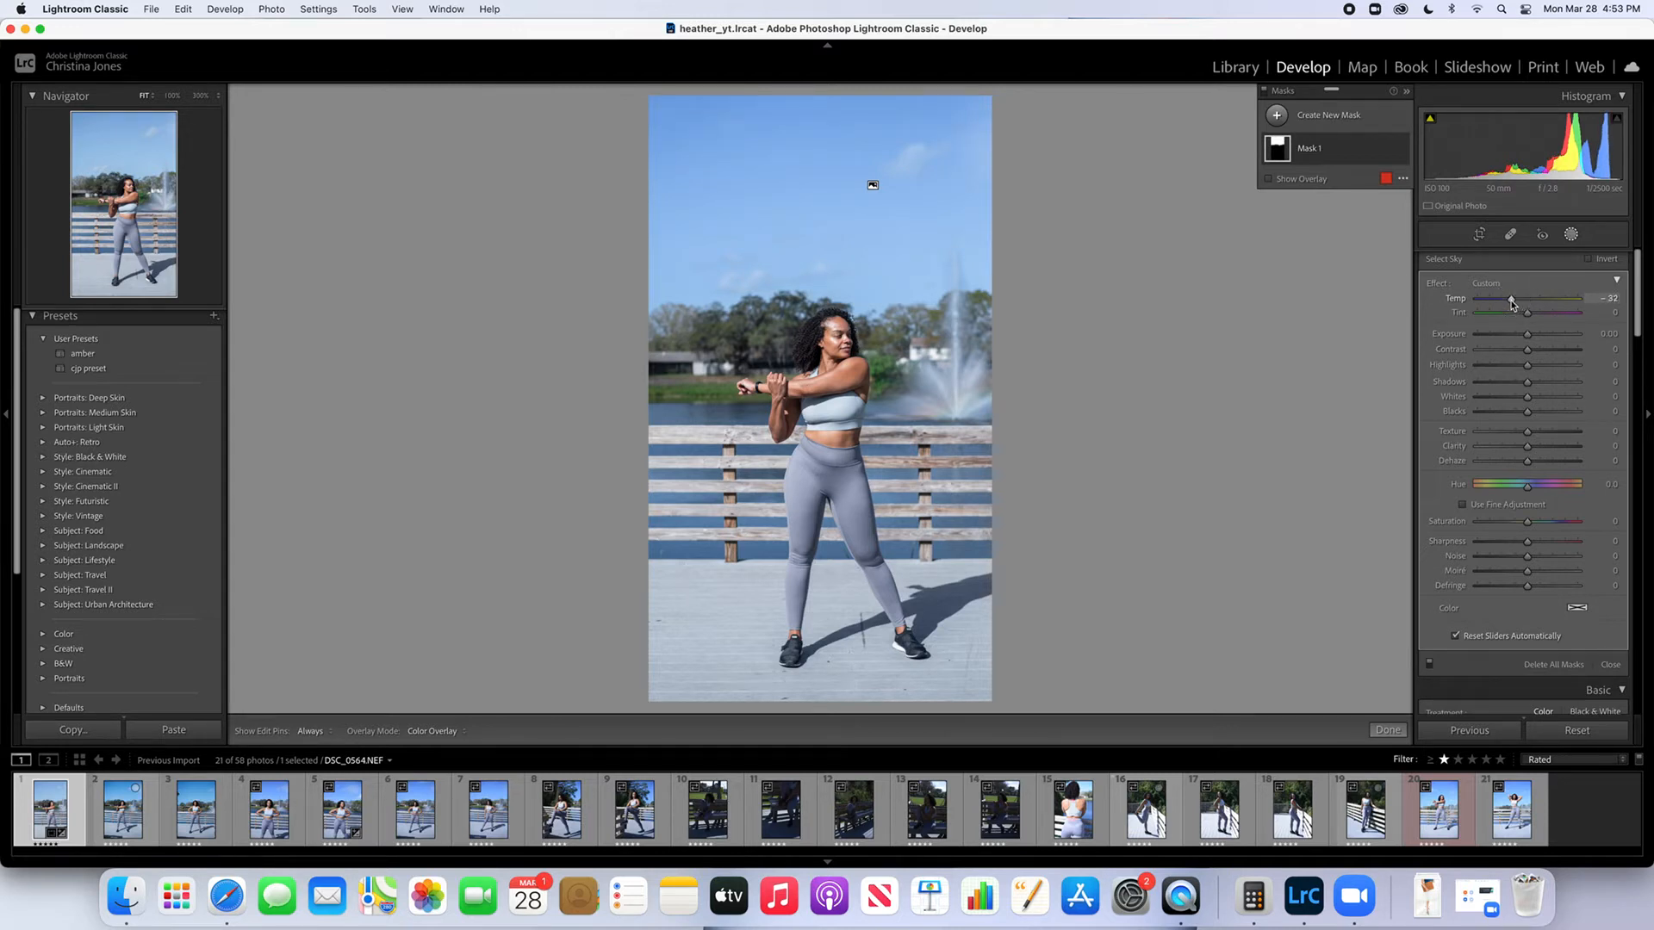
pyautogui.click(1571, 235)
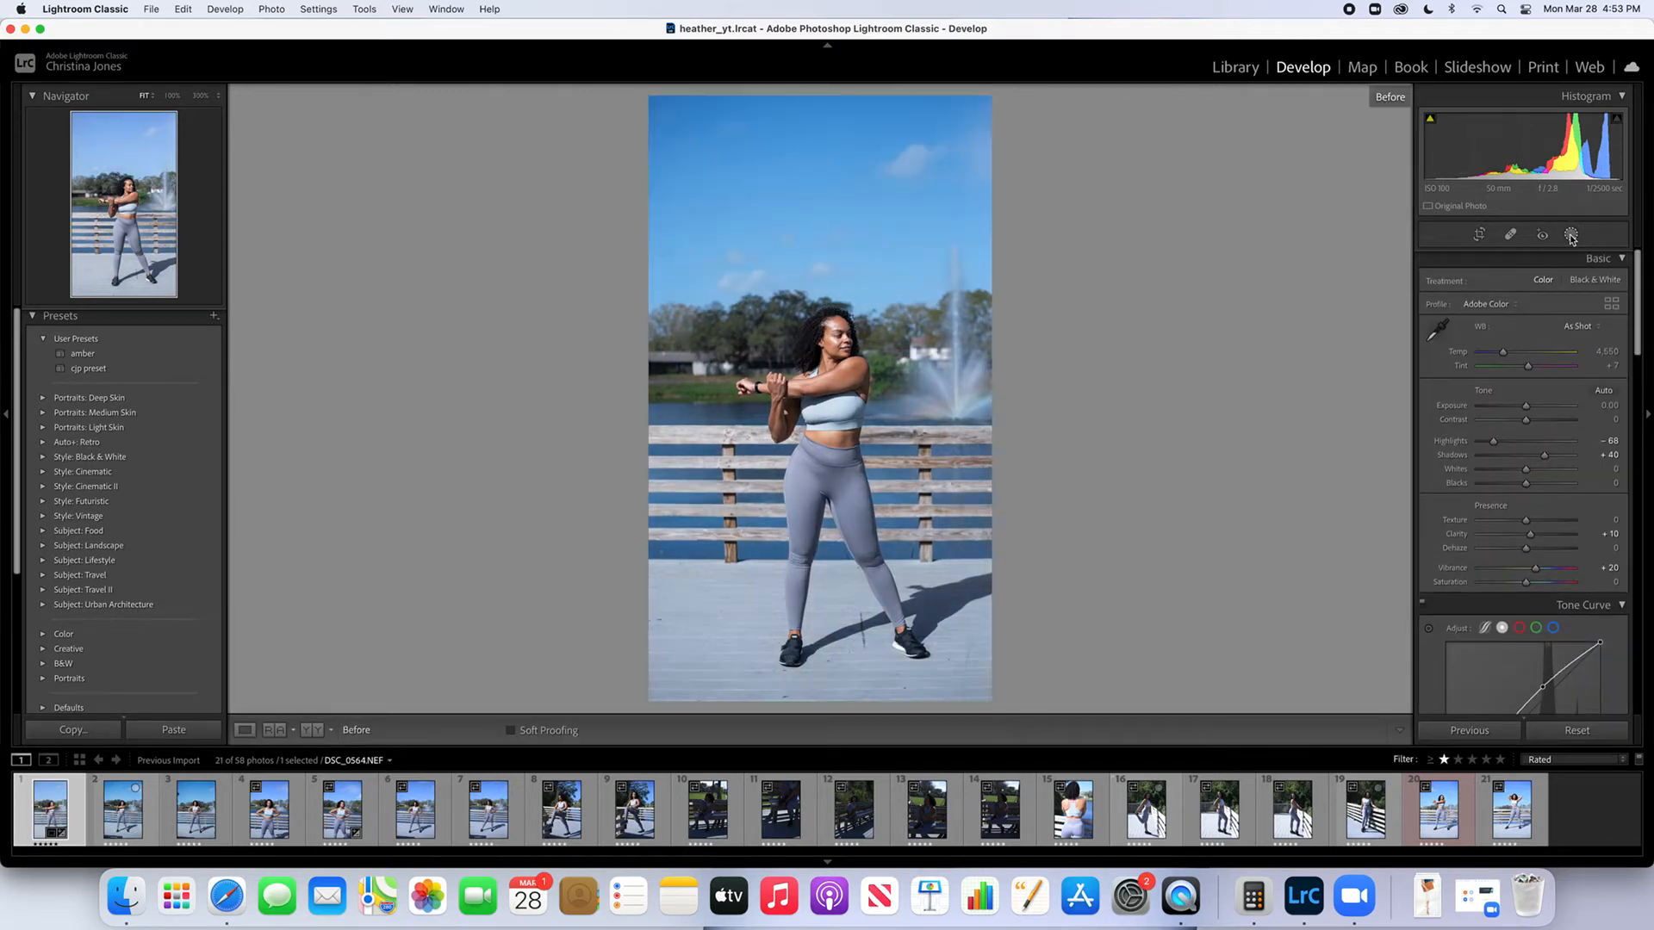
pyautogui.press('\\')
pyautogui.press('\\')
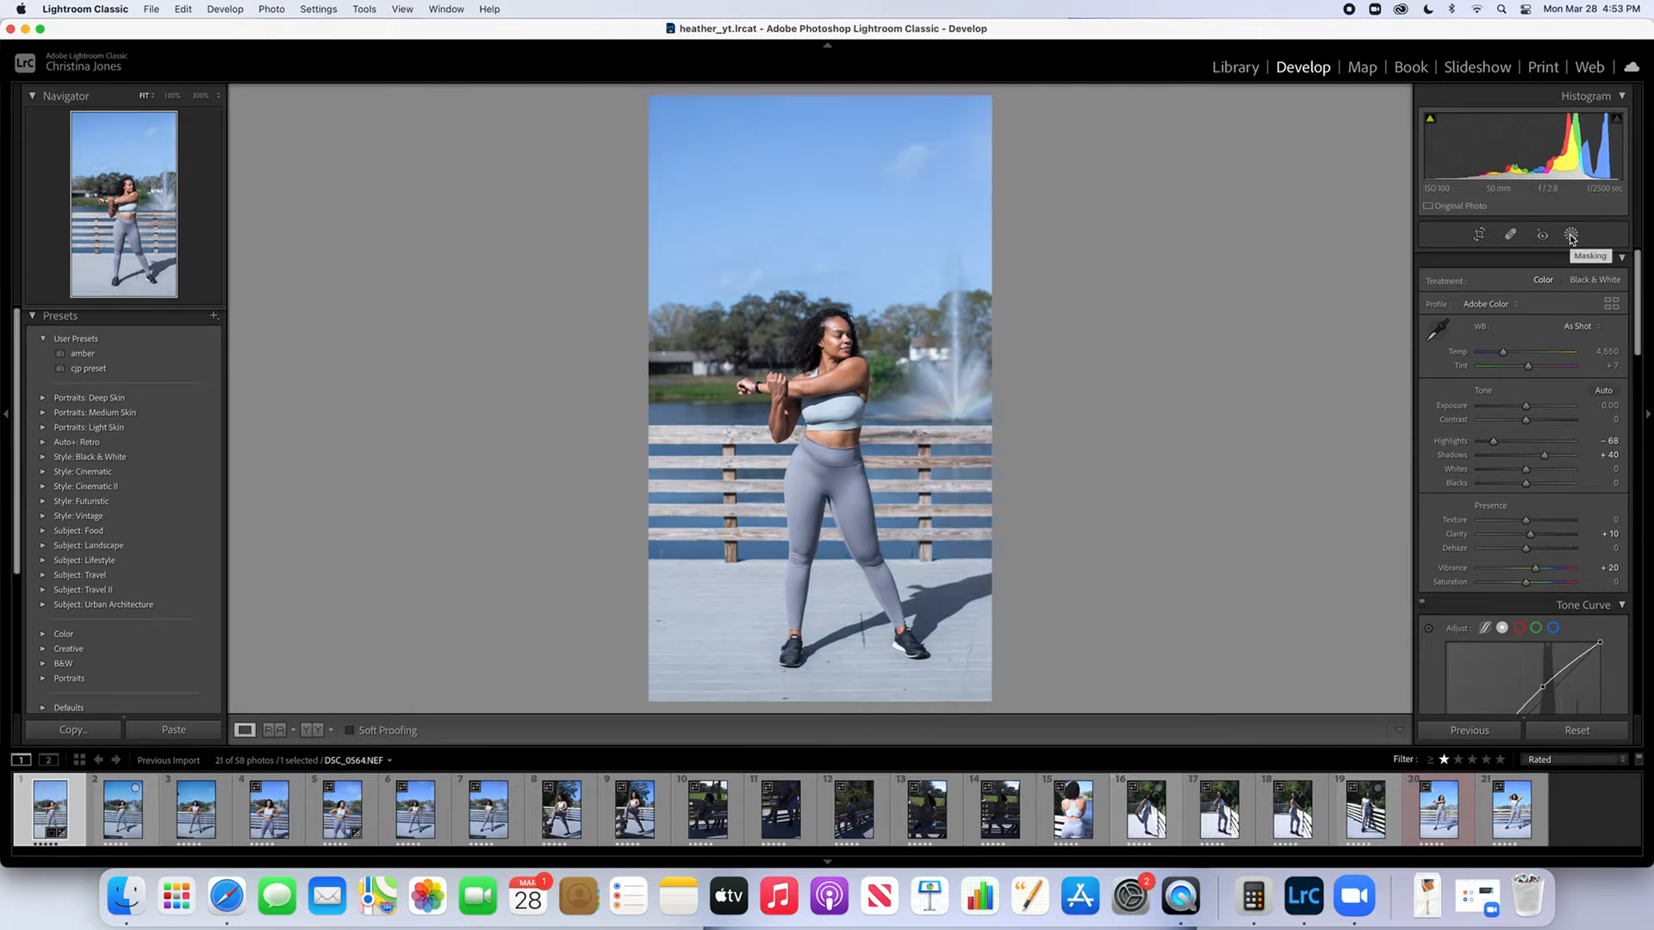
# Lower the sky mask's Temp to -57 and compare the photo with its unedited version
pyautogui.click(1571, 235)
pyautogui.click(1317, 149)
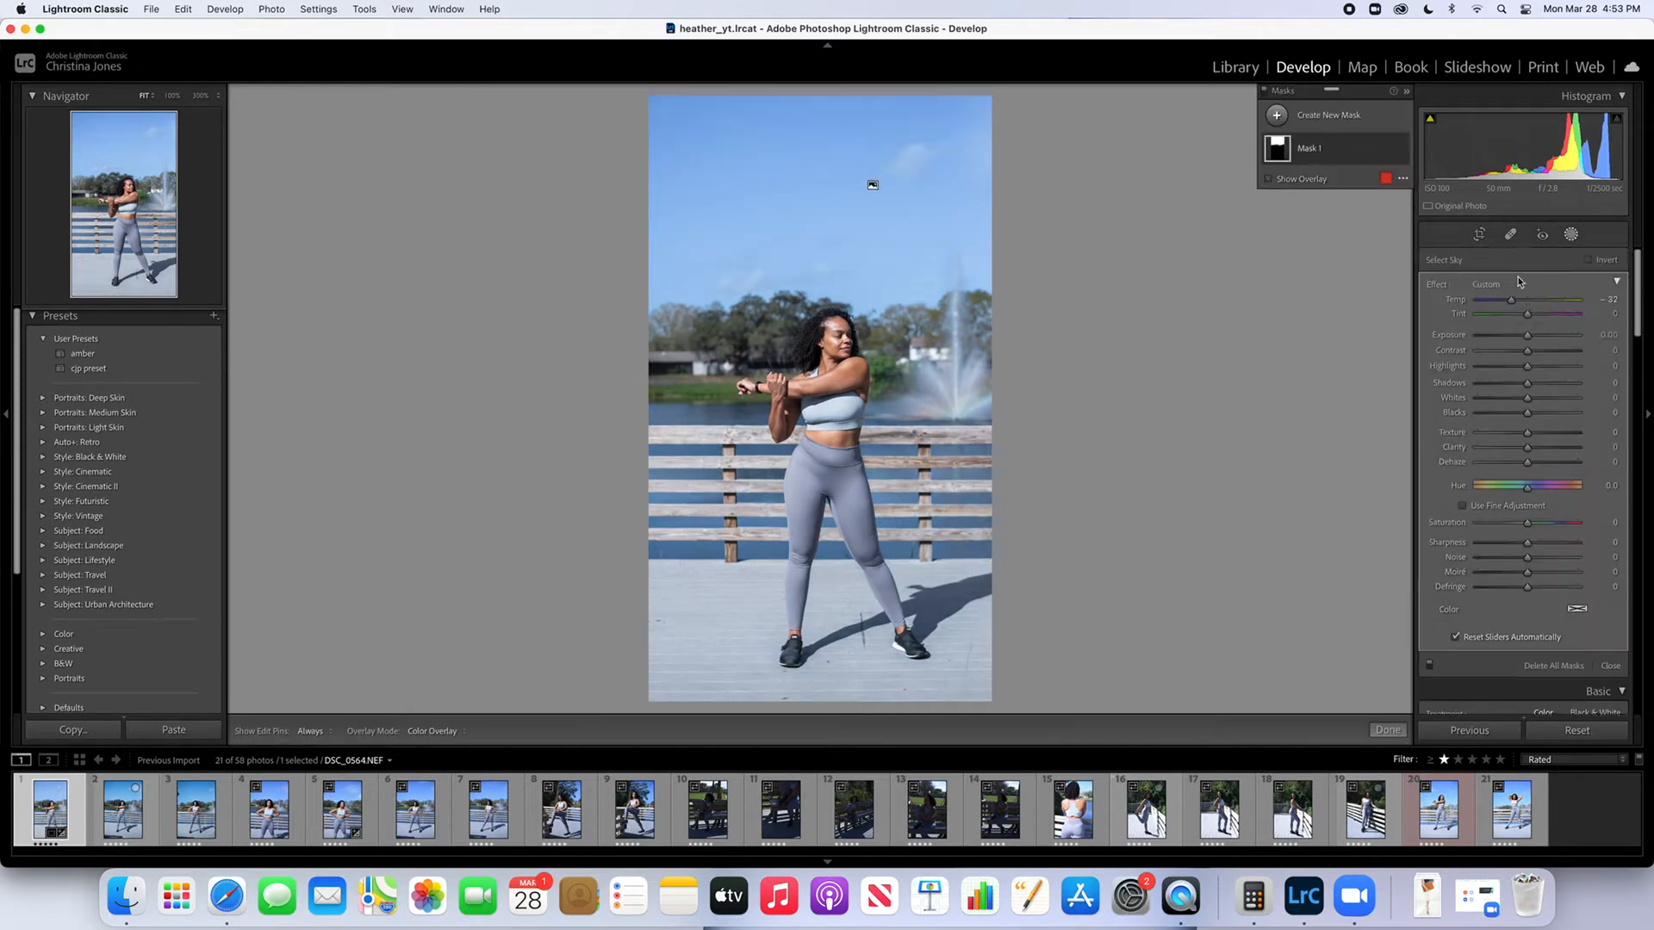
pyautogui.moveTo(1527, 299); pyautogui.dragTo(1500, 310)
pyautogui.press('\\')
pyautogui.press('\\')
pyautogui.press('\\')
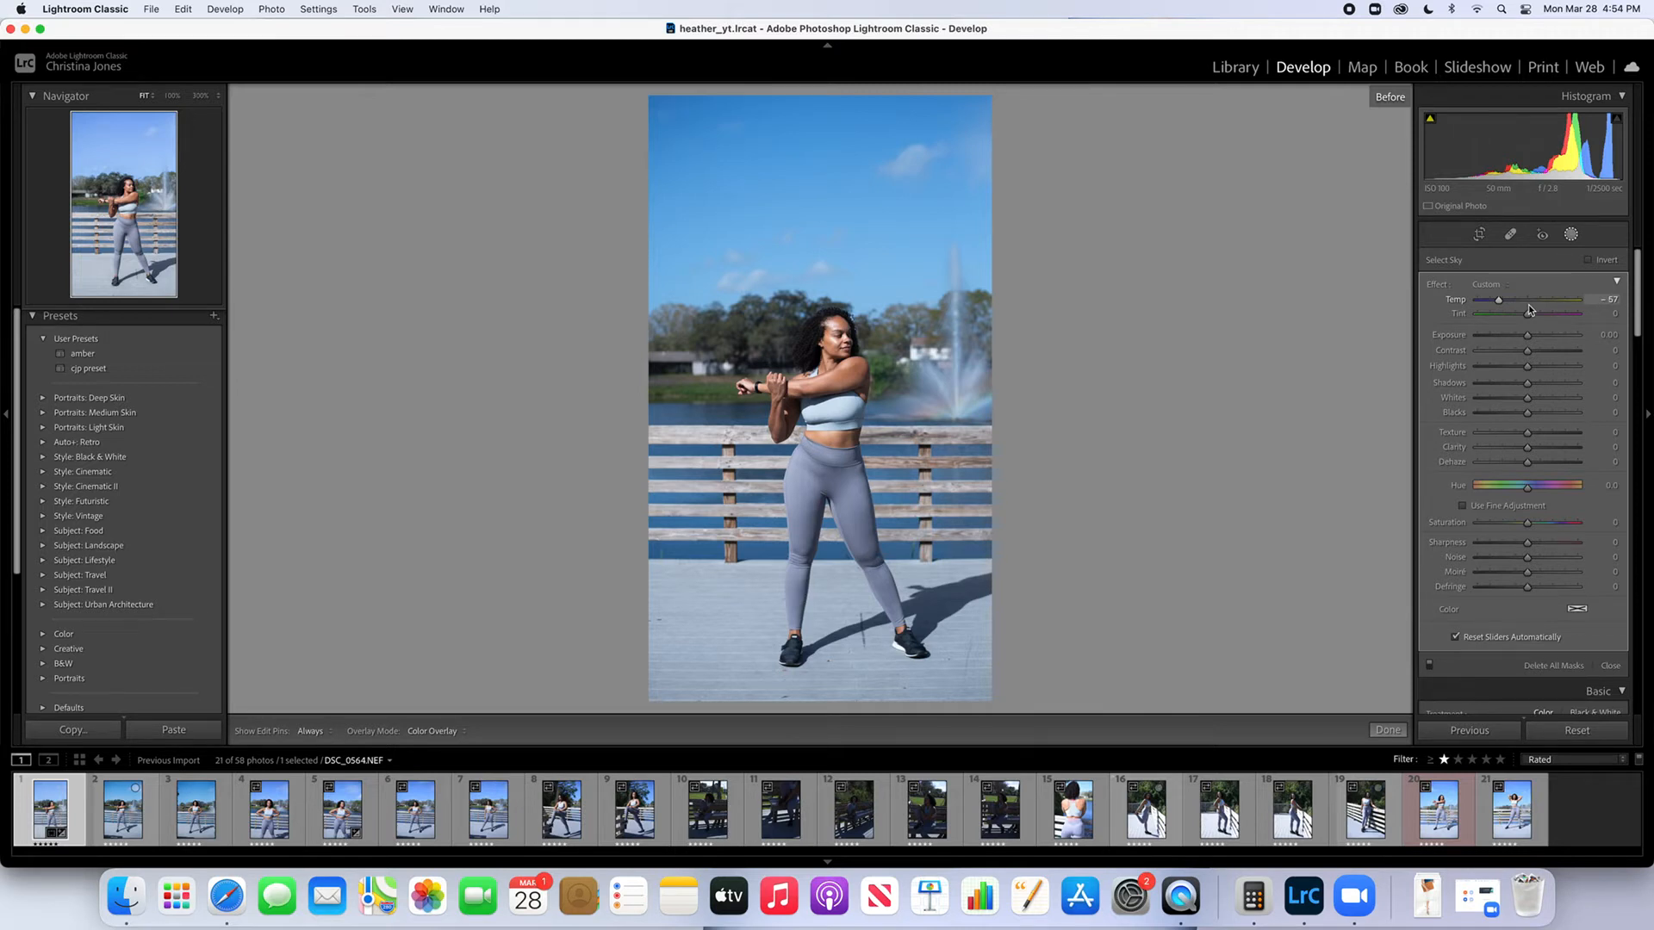
pyautogui.press('\\')
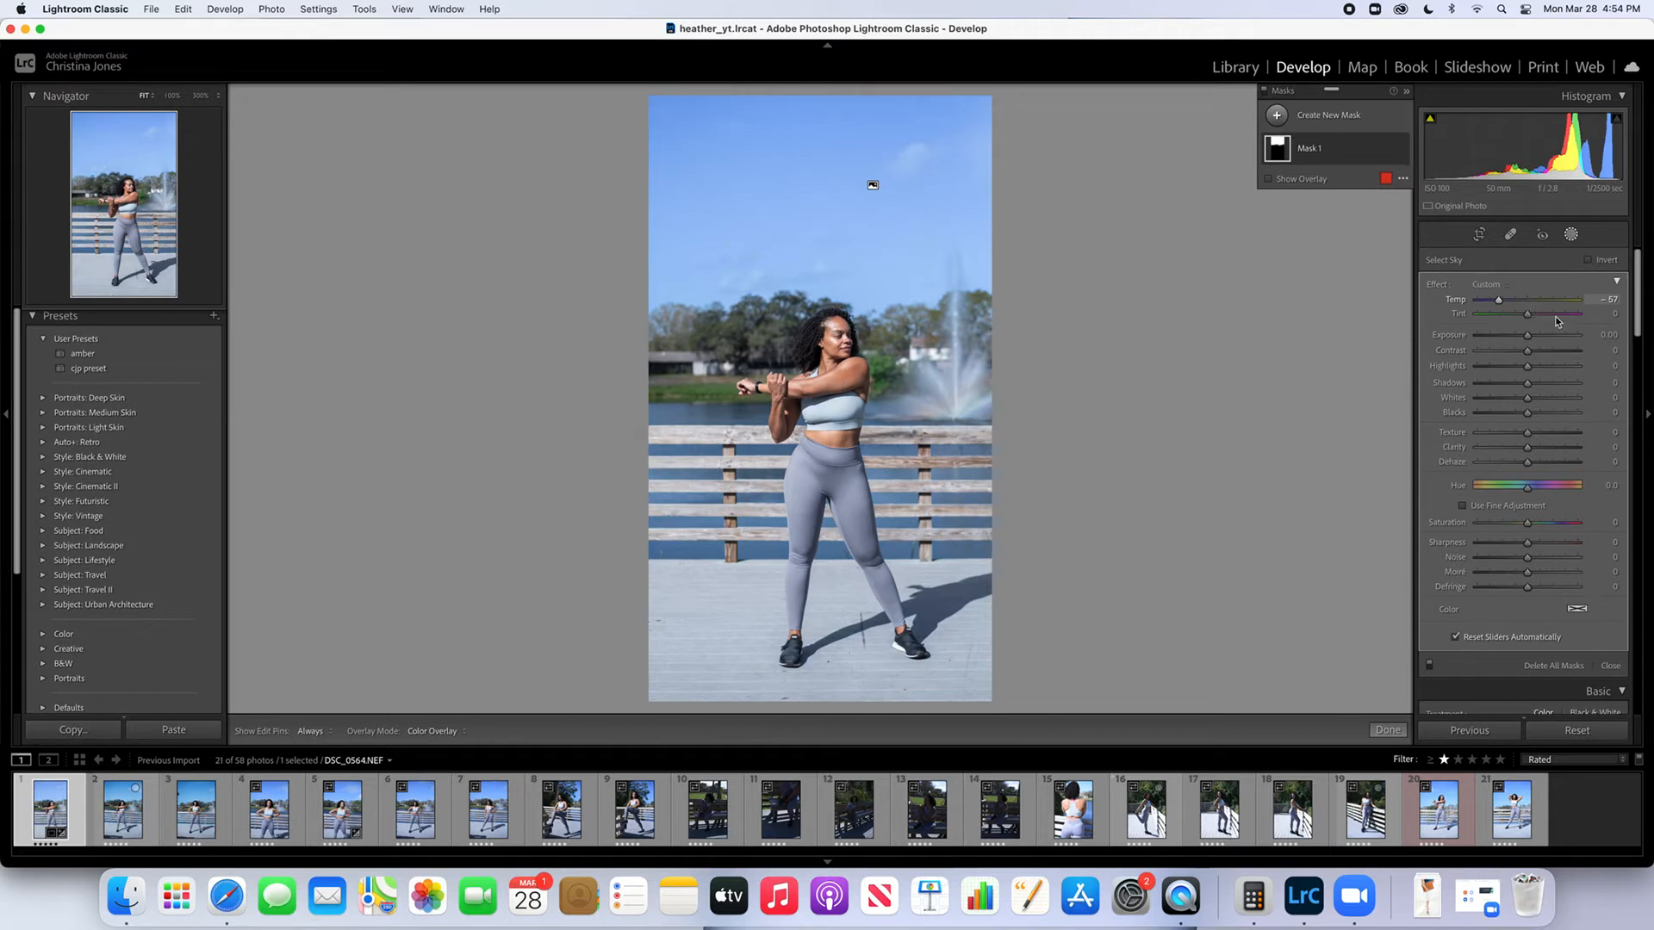
pyautogui.click(1571, 234)
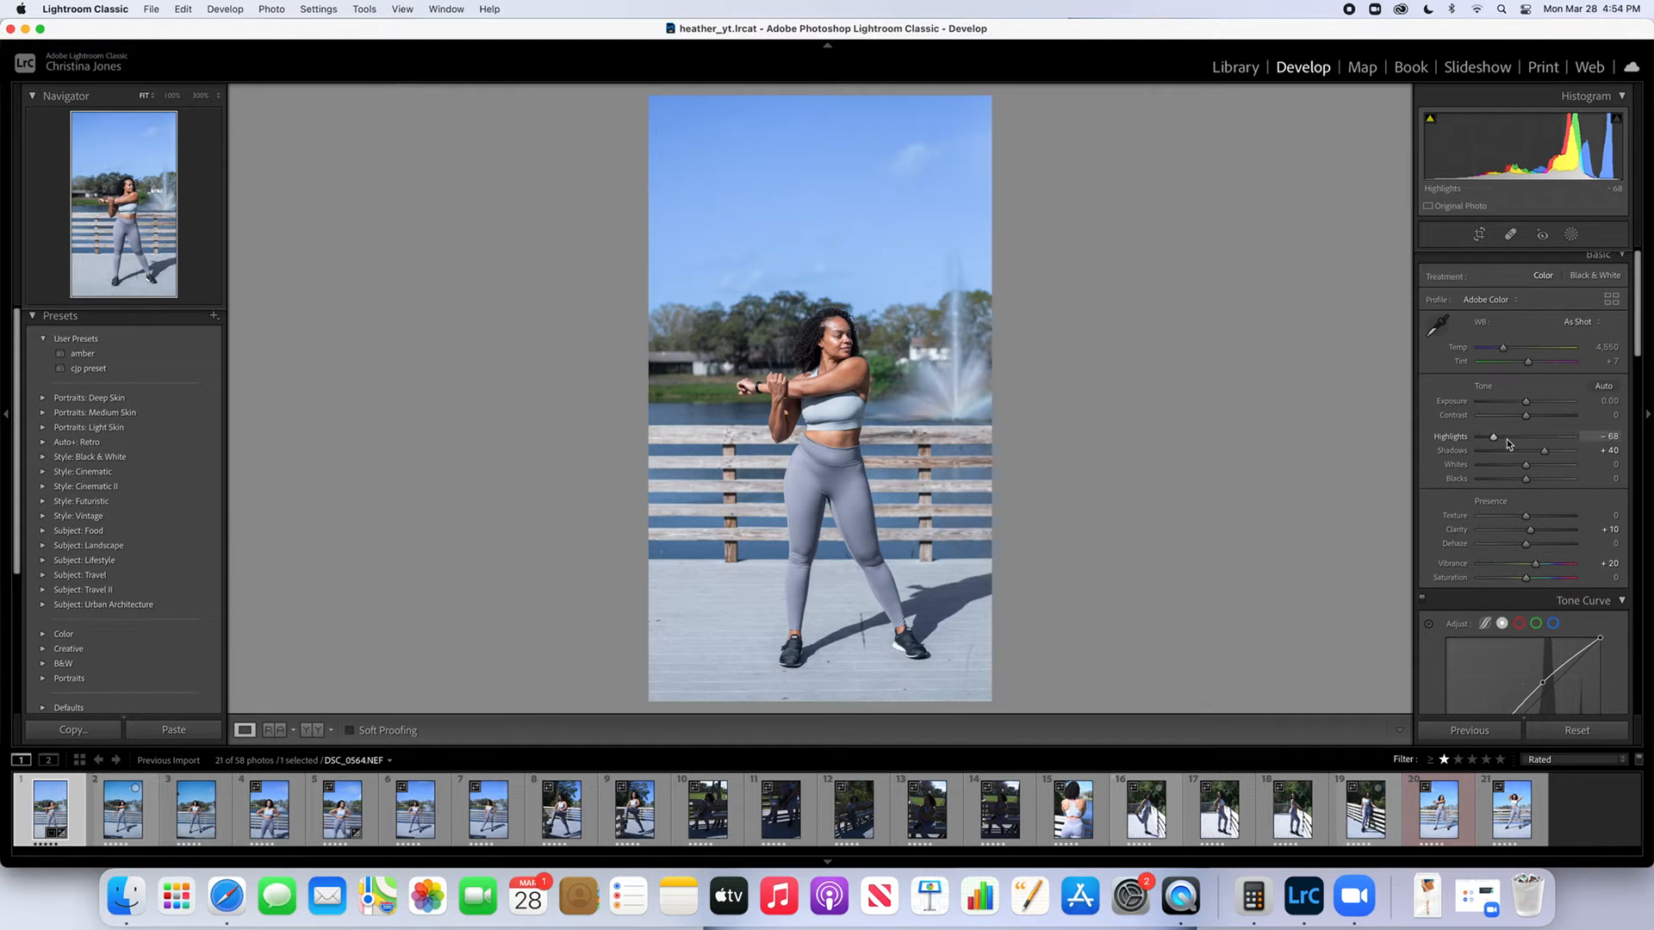
# Warm the whole photo's white balance by setting Temp to 5,078
pyautogui.scroll(-1, 1505, 353)
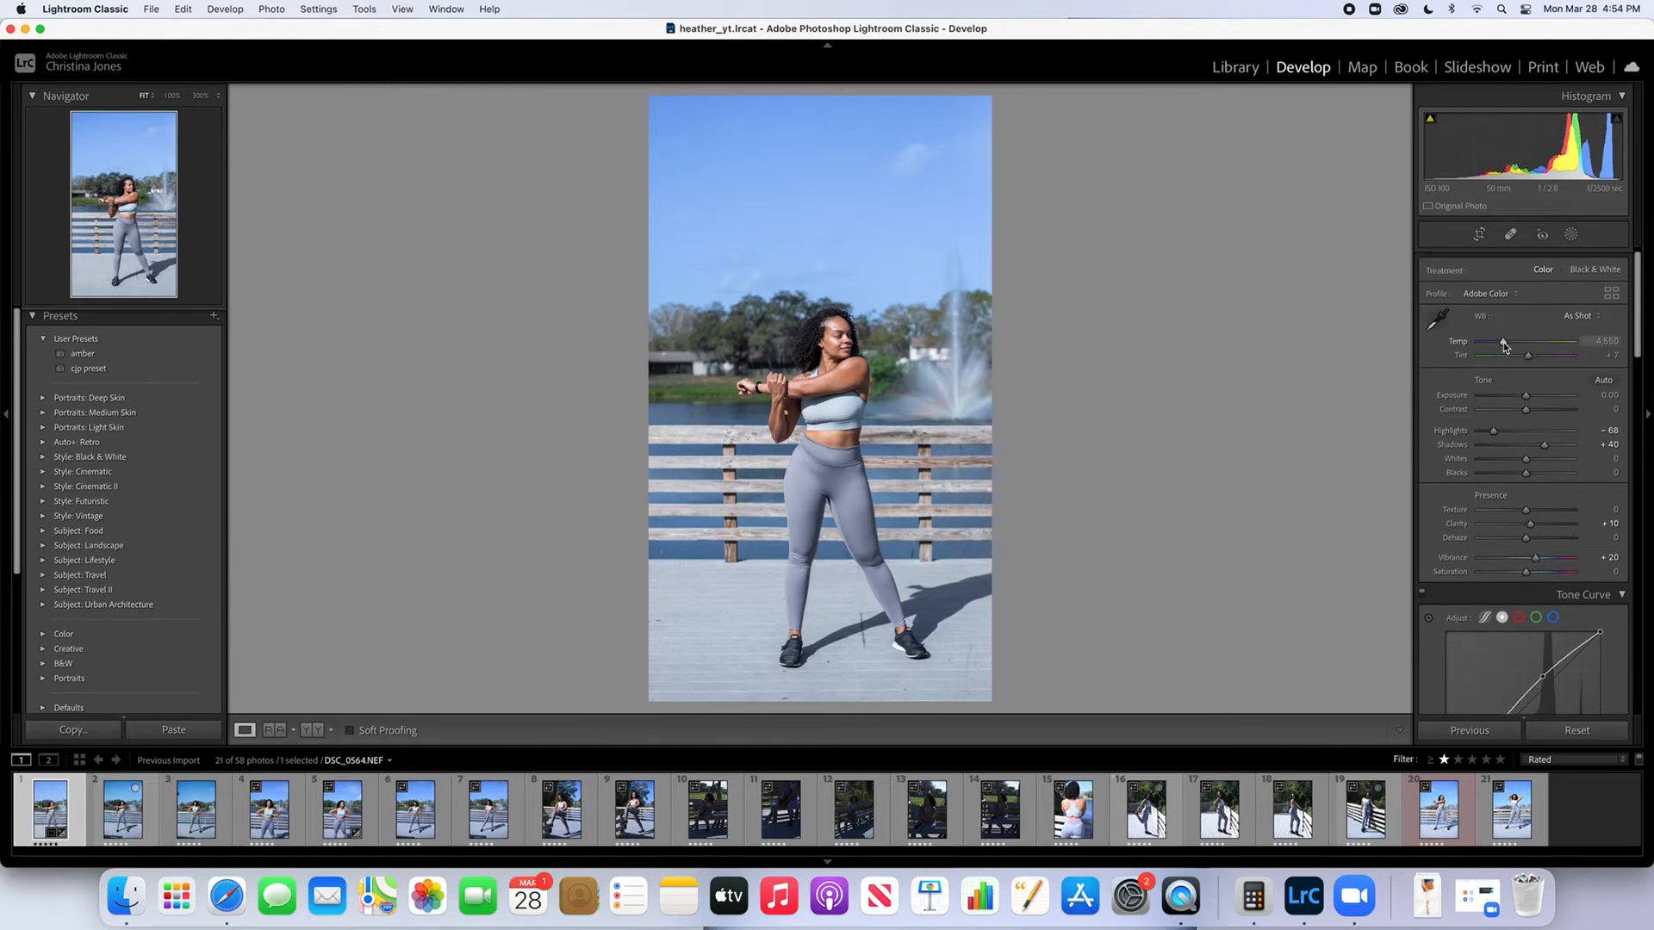
pyautogui.moveTo(1503, 344); pyautogui.dragTo(1508, 347)
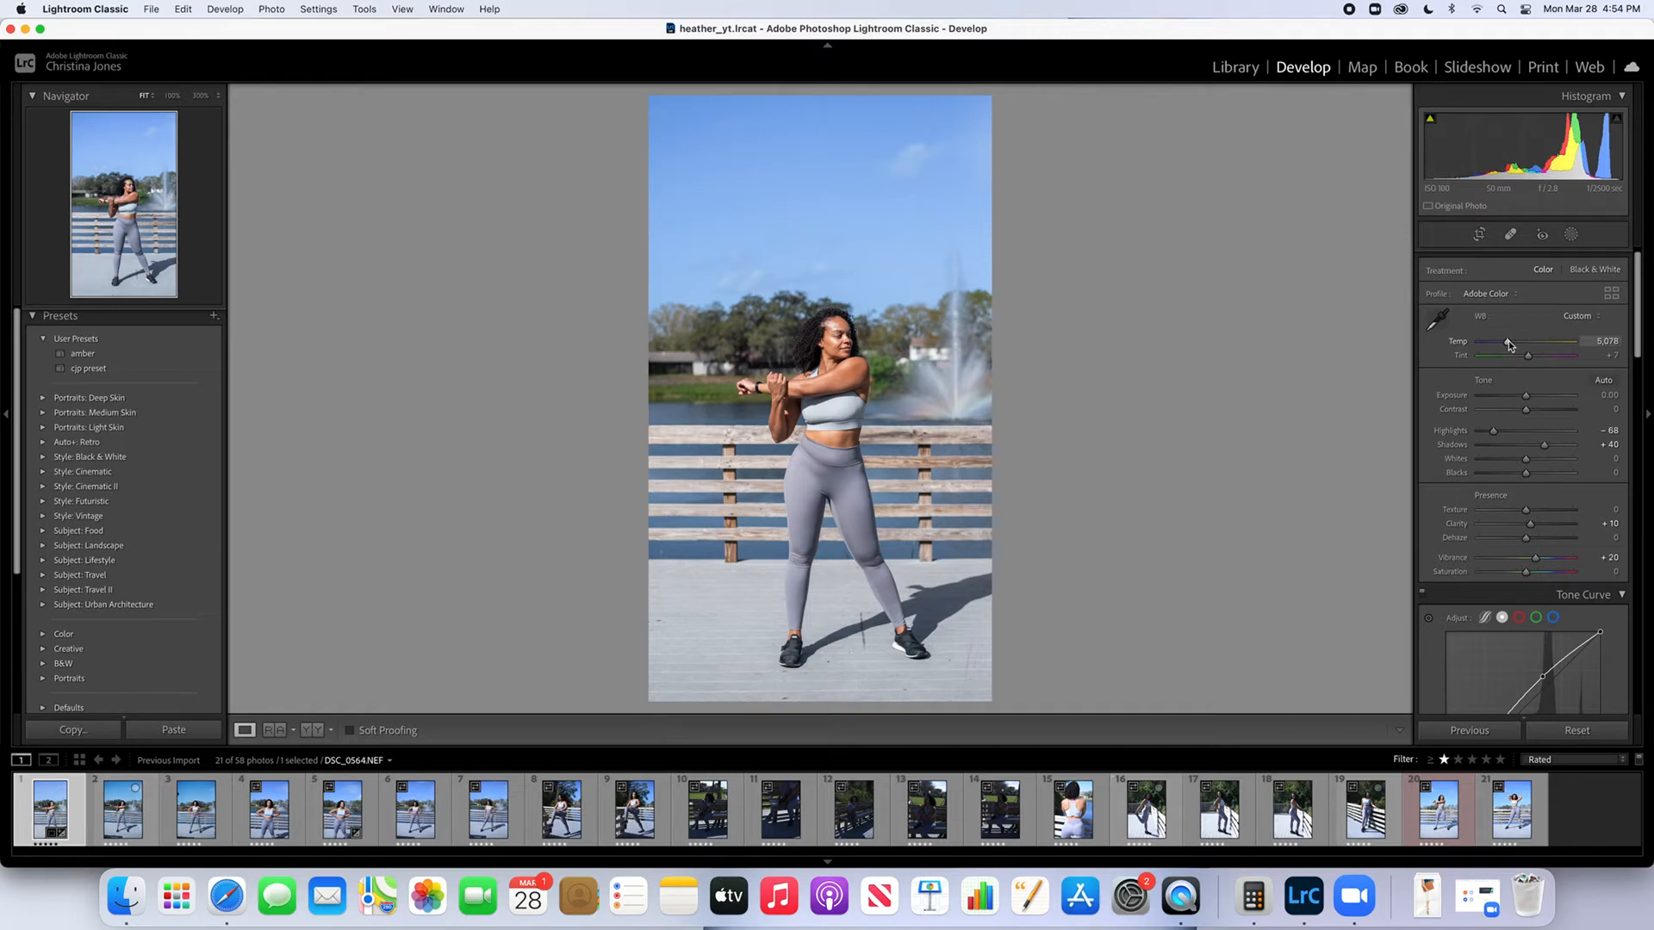
pyautogui.scroll(1, 1507, 341)
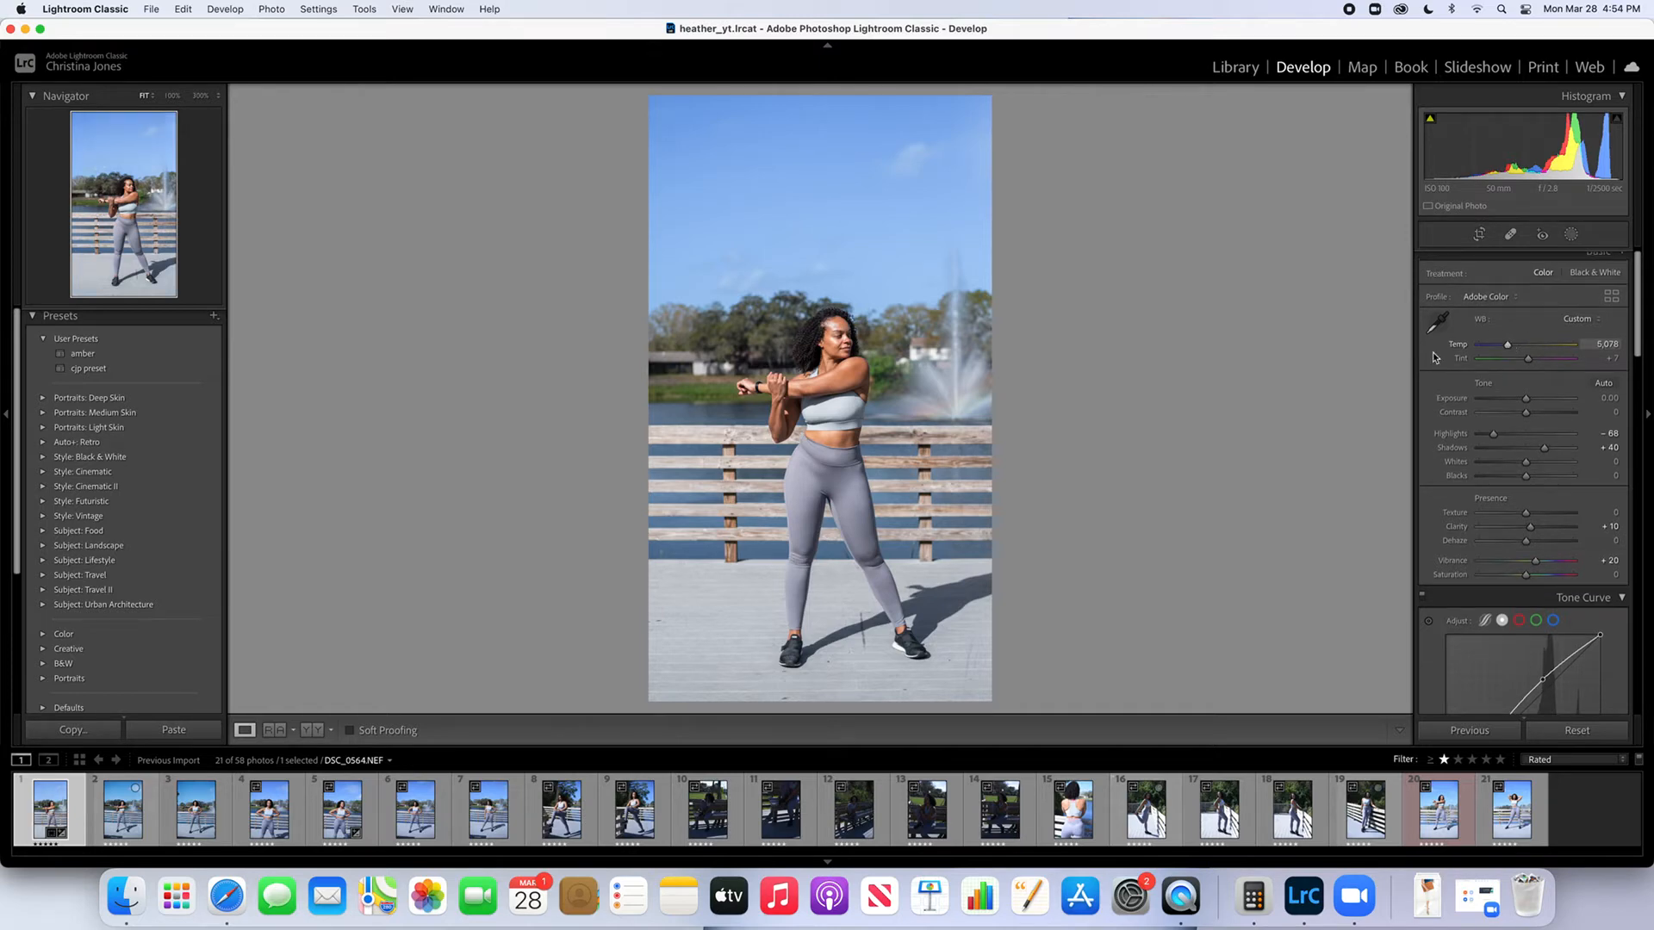
# Add a new Brush mask for retouching the woman's skin
pyautogui.click(851, 346)
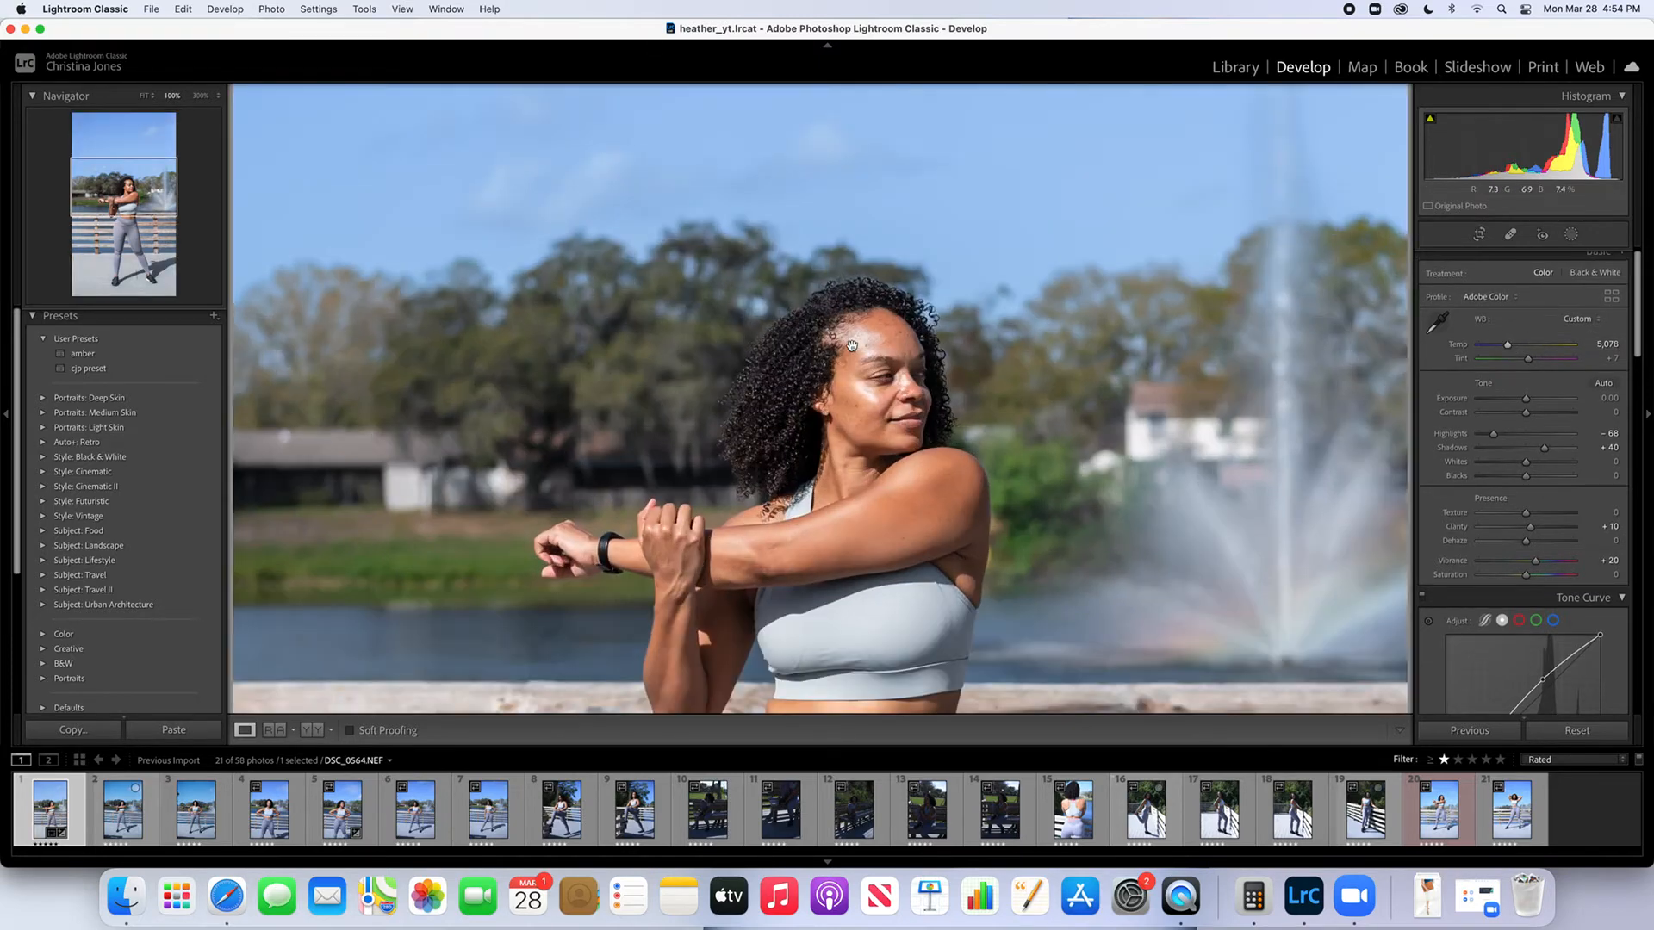
pyautogui.click(851, 345)
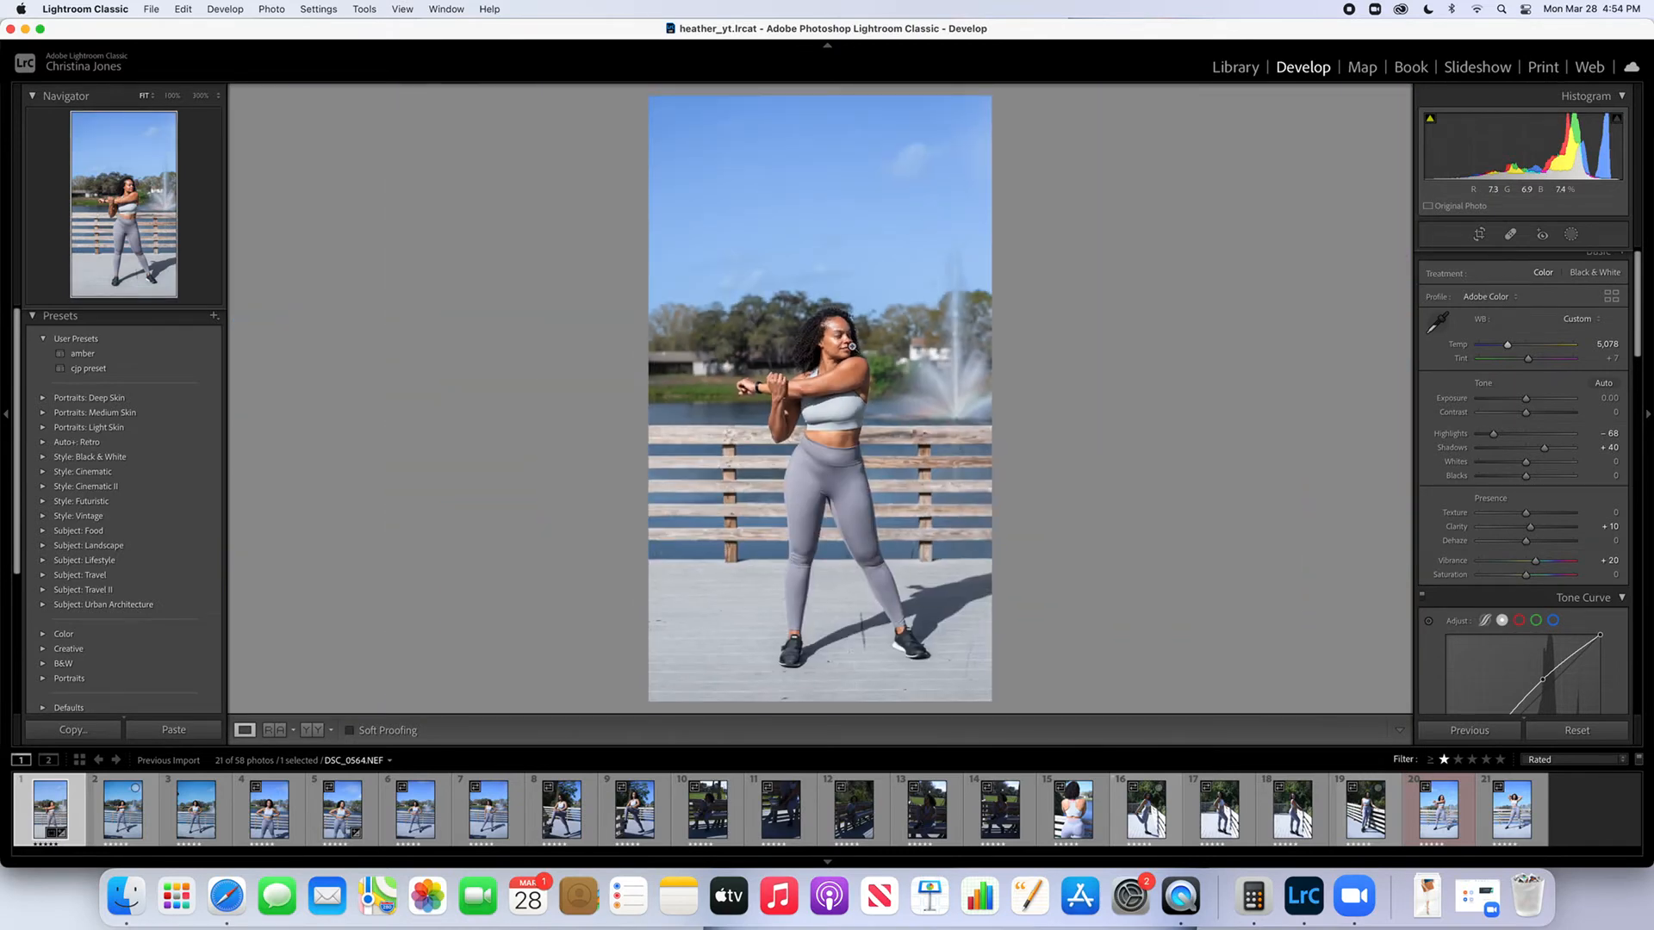
pyautogui.click(852, 343)
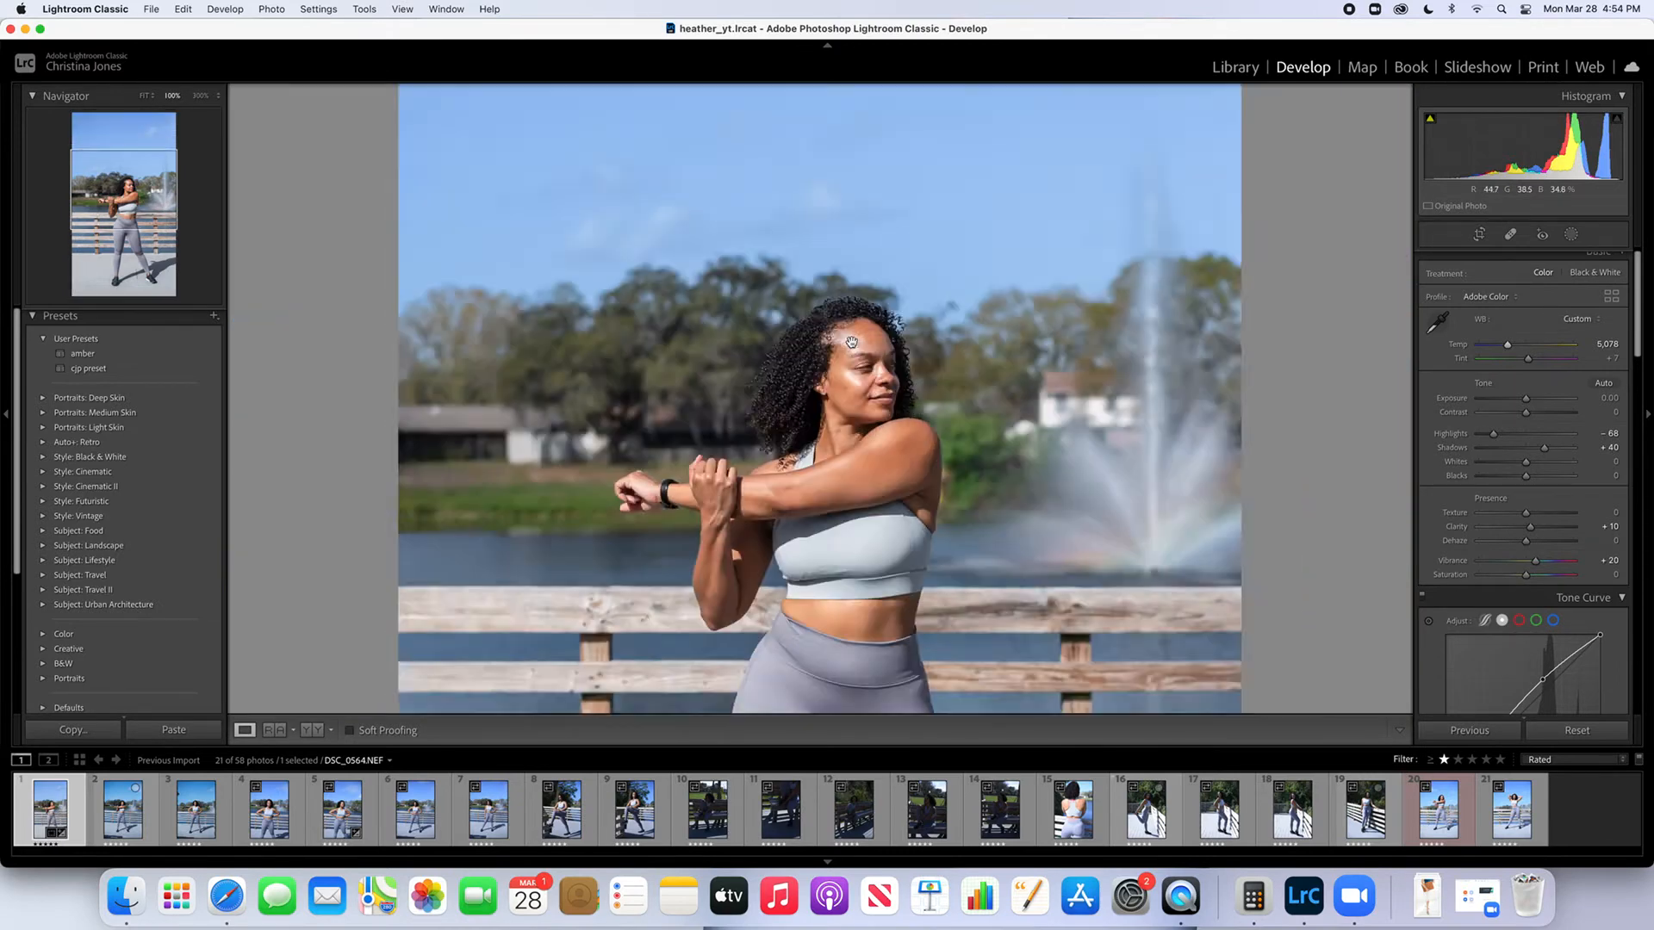
pyautogui.moveTo(859, 386); pyautogui.dragTo(846, 285)
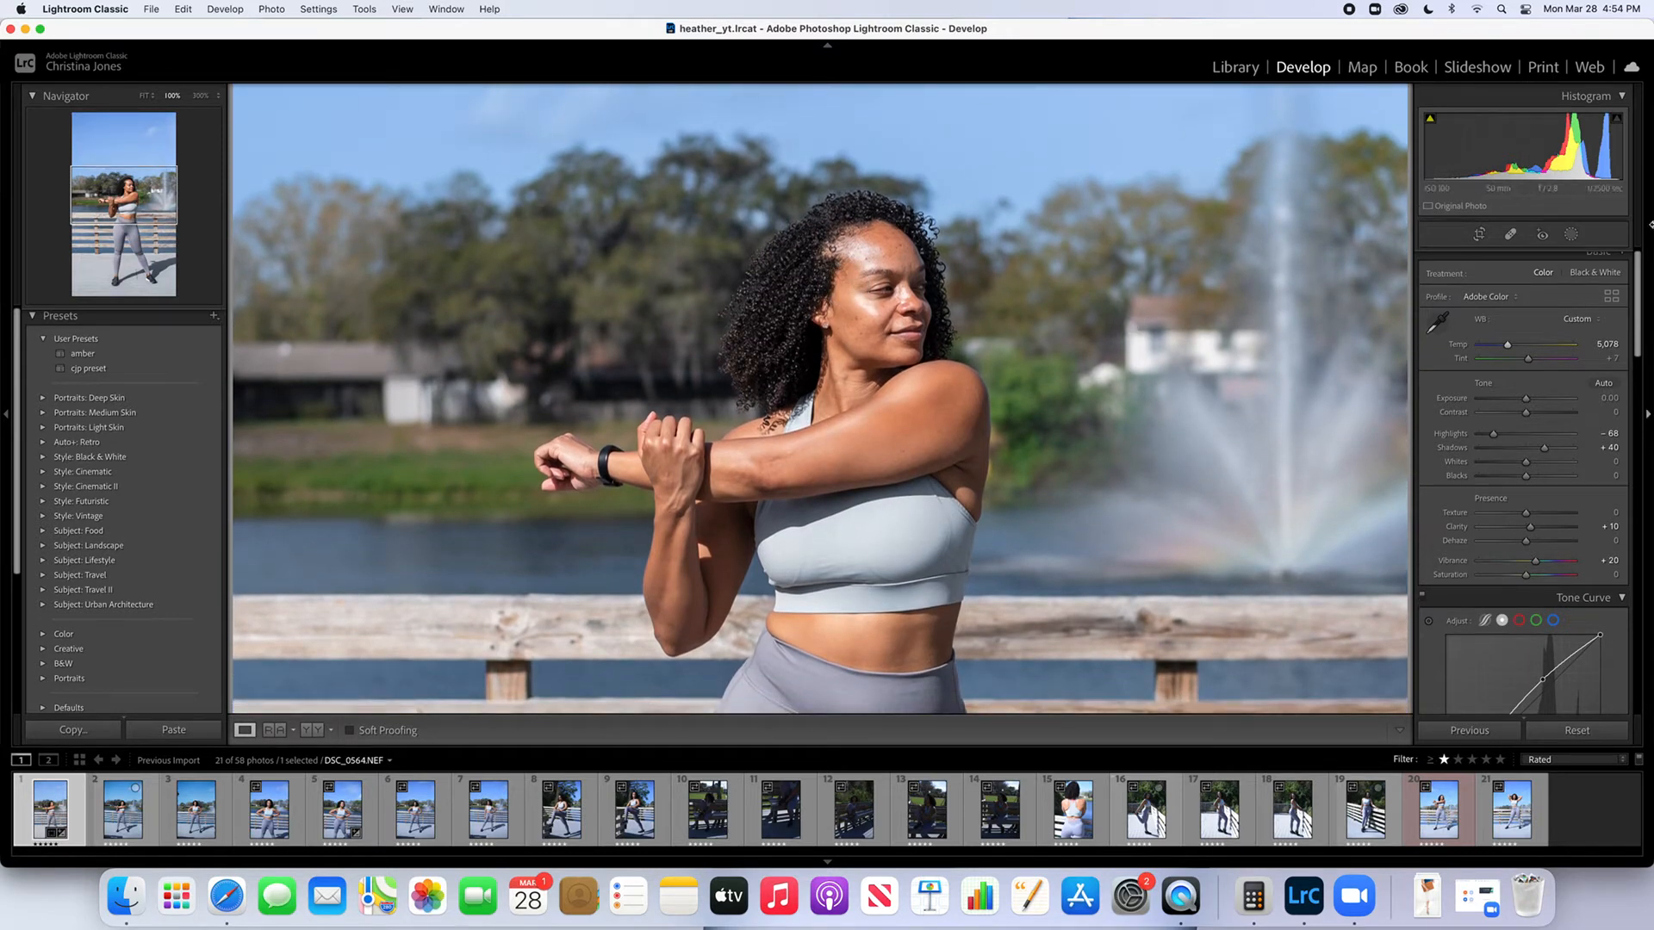
pyautogui.click(1573, 236)
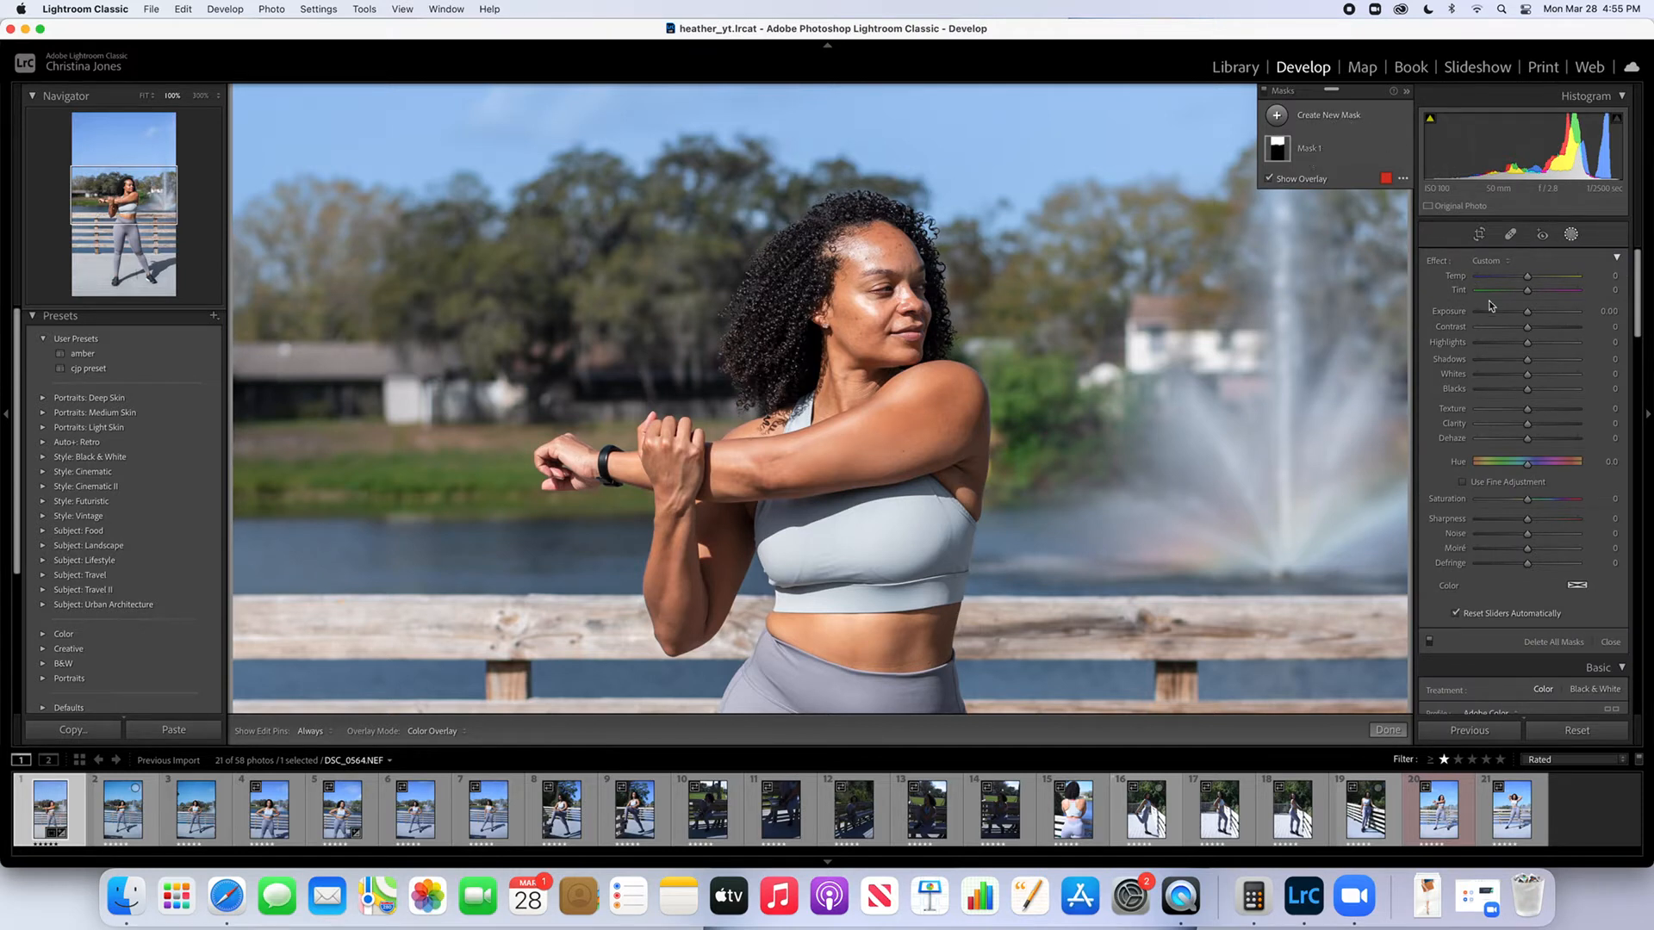
pyautogui.moveTo(1314, 155)
pyautogui.click(1315, 123)
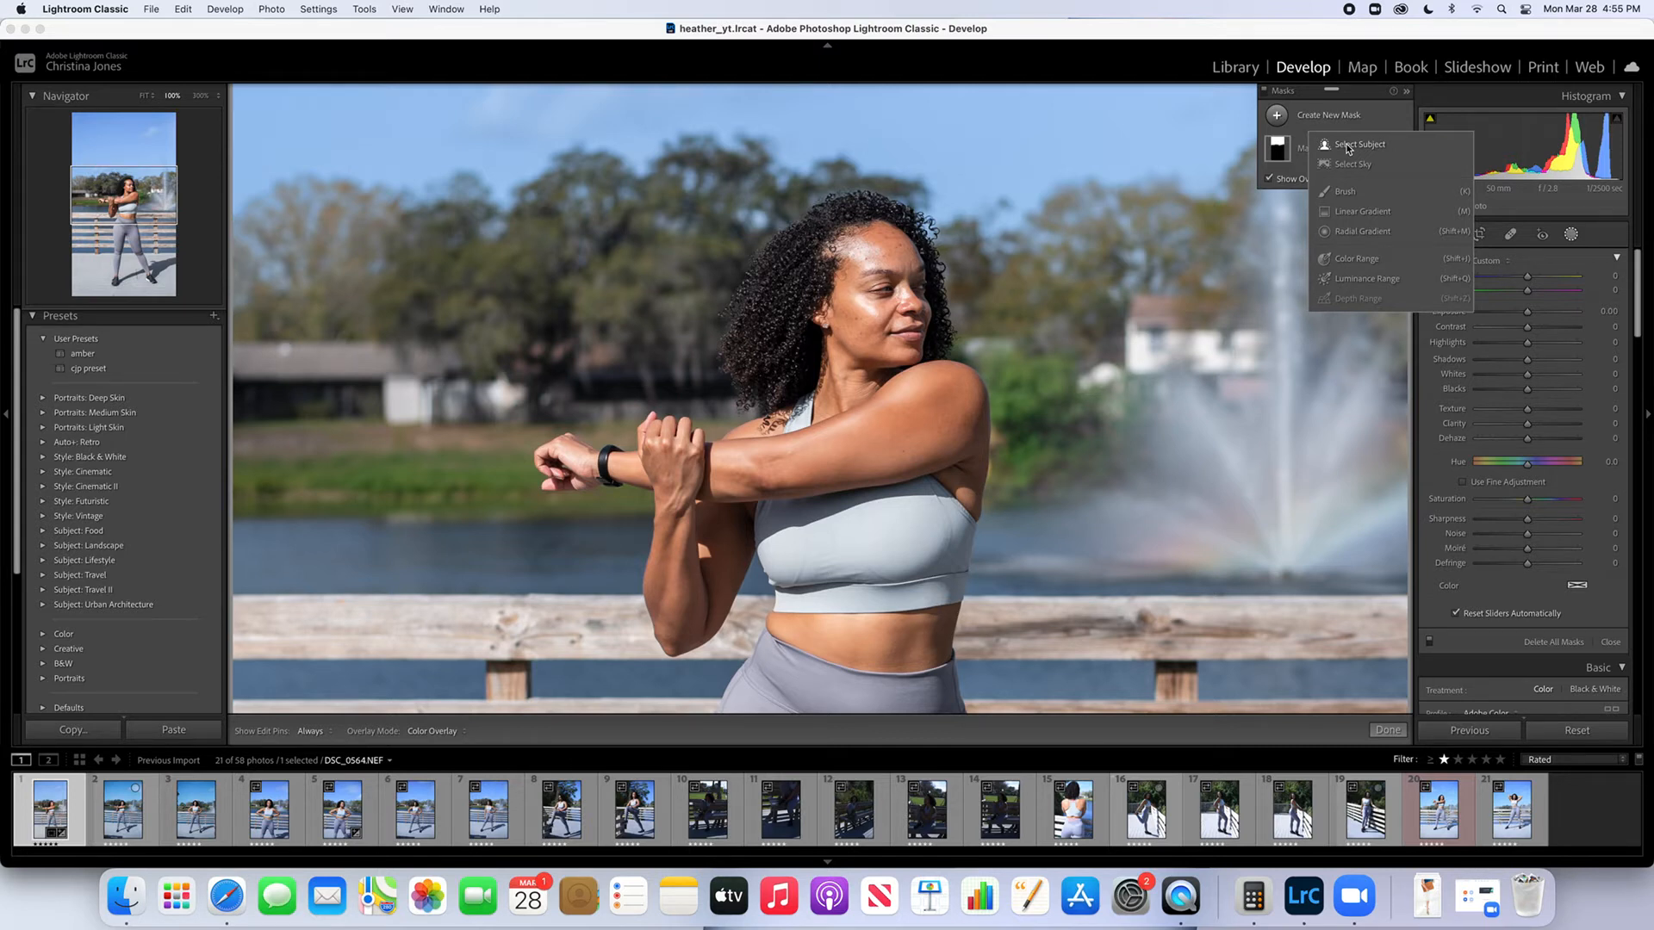
pyautogui.click(1350, 193)
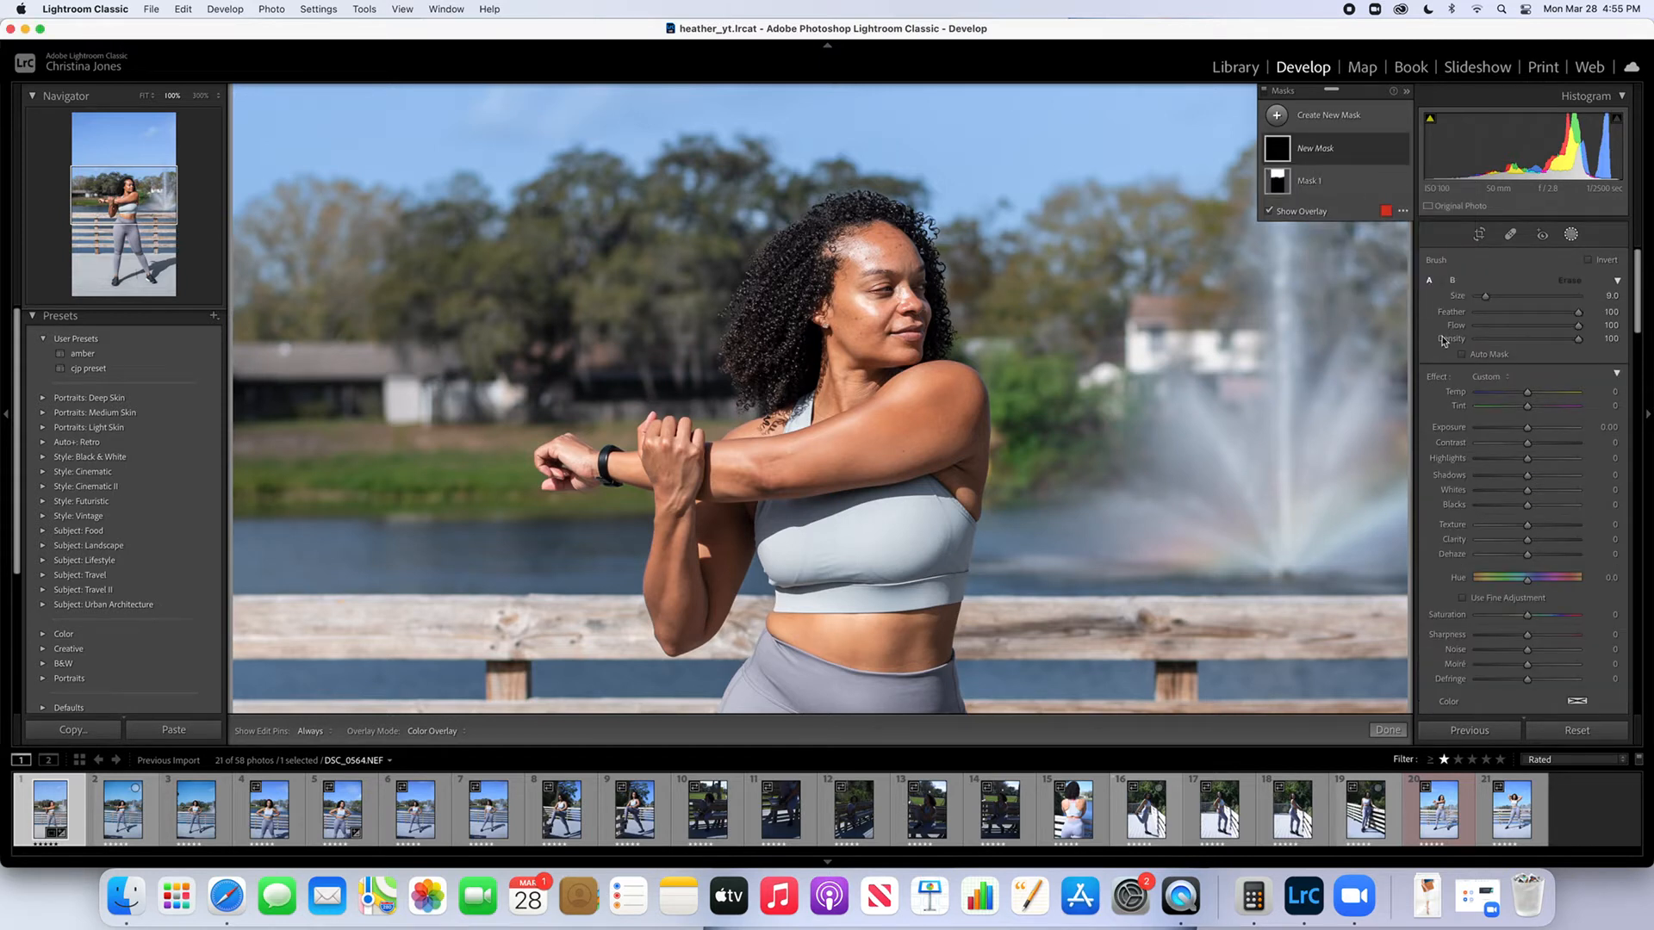
# Load the Soften Skin (Lite) effect for the new mask and reduce the brush size to 4.1
pyautogui.click(1496, 377)
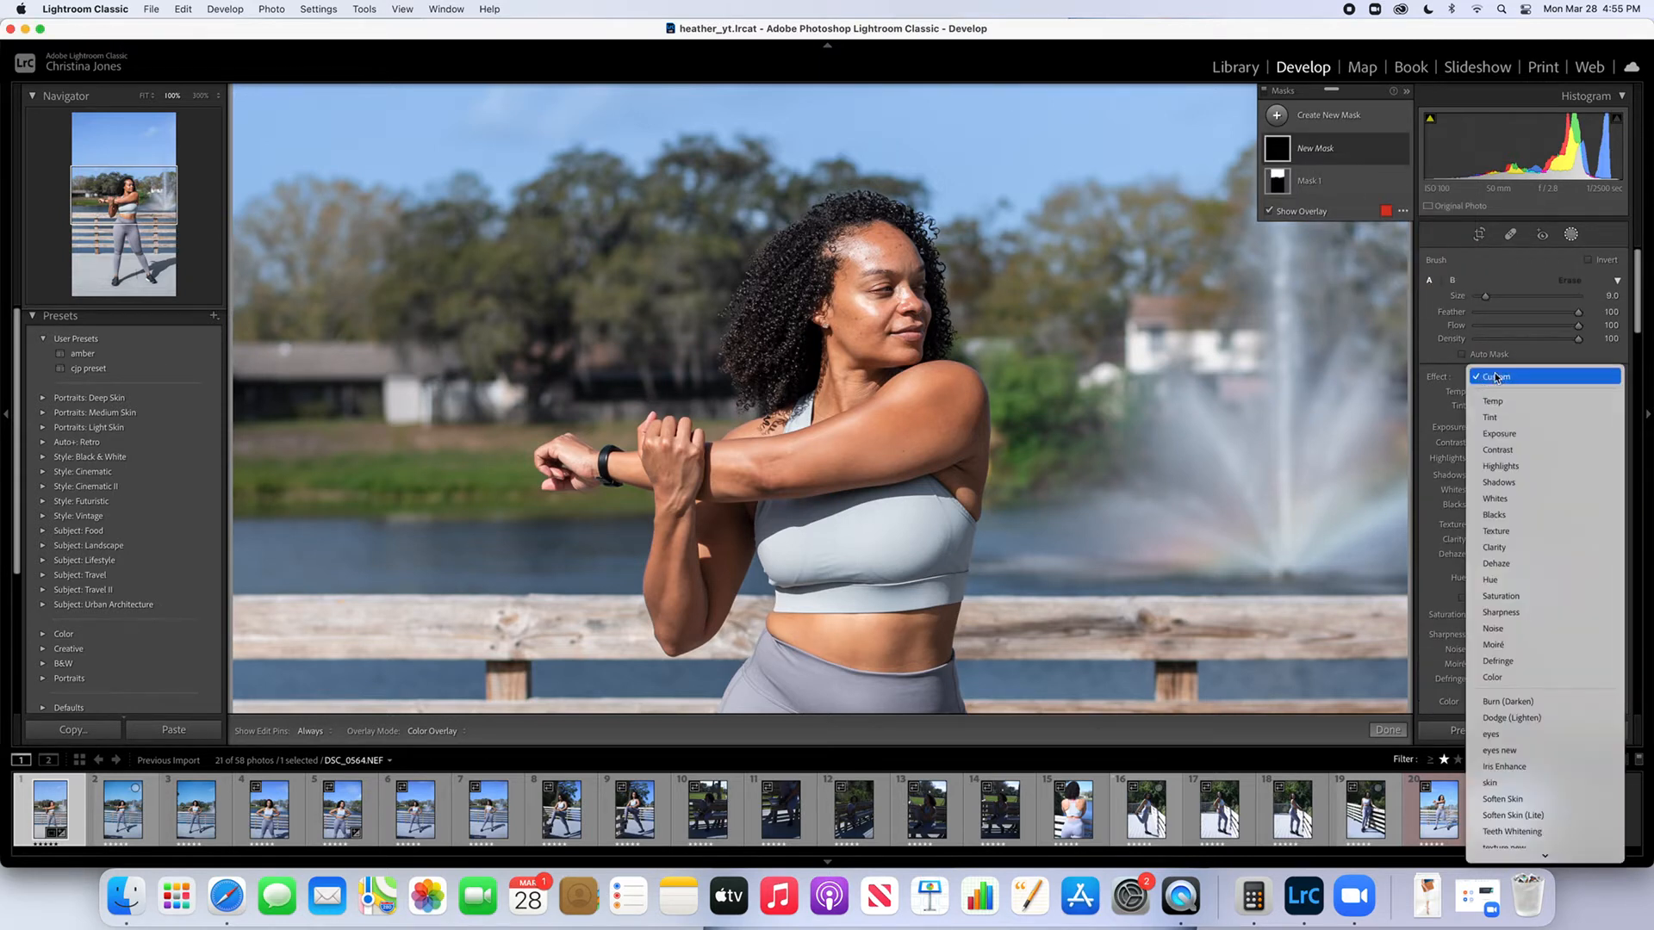
pyautogui.click(1498, 815)
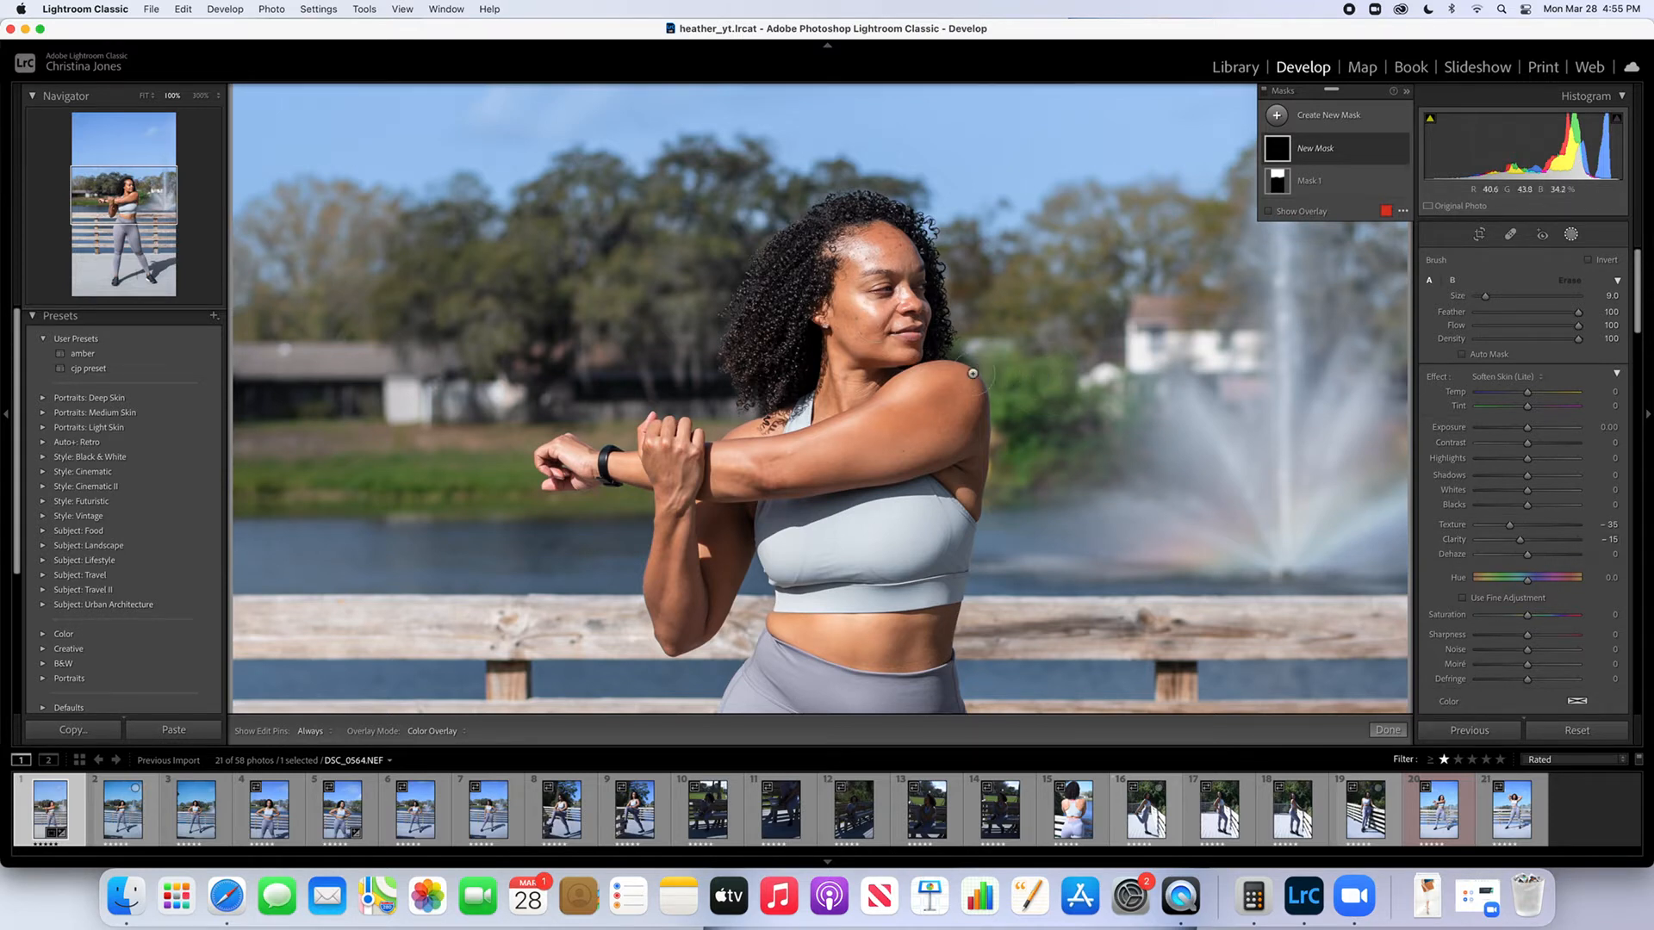
pyautogui.moveTo(1486, 296); pyautogui.dragTo(1481, 298)
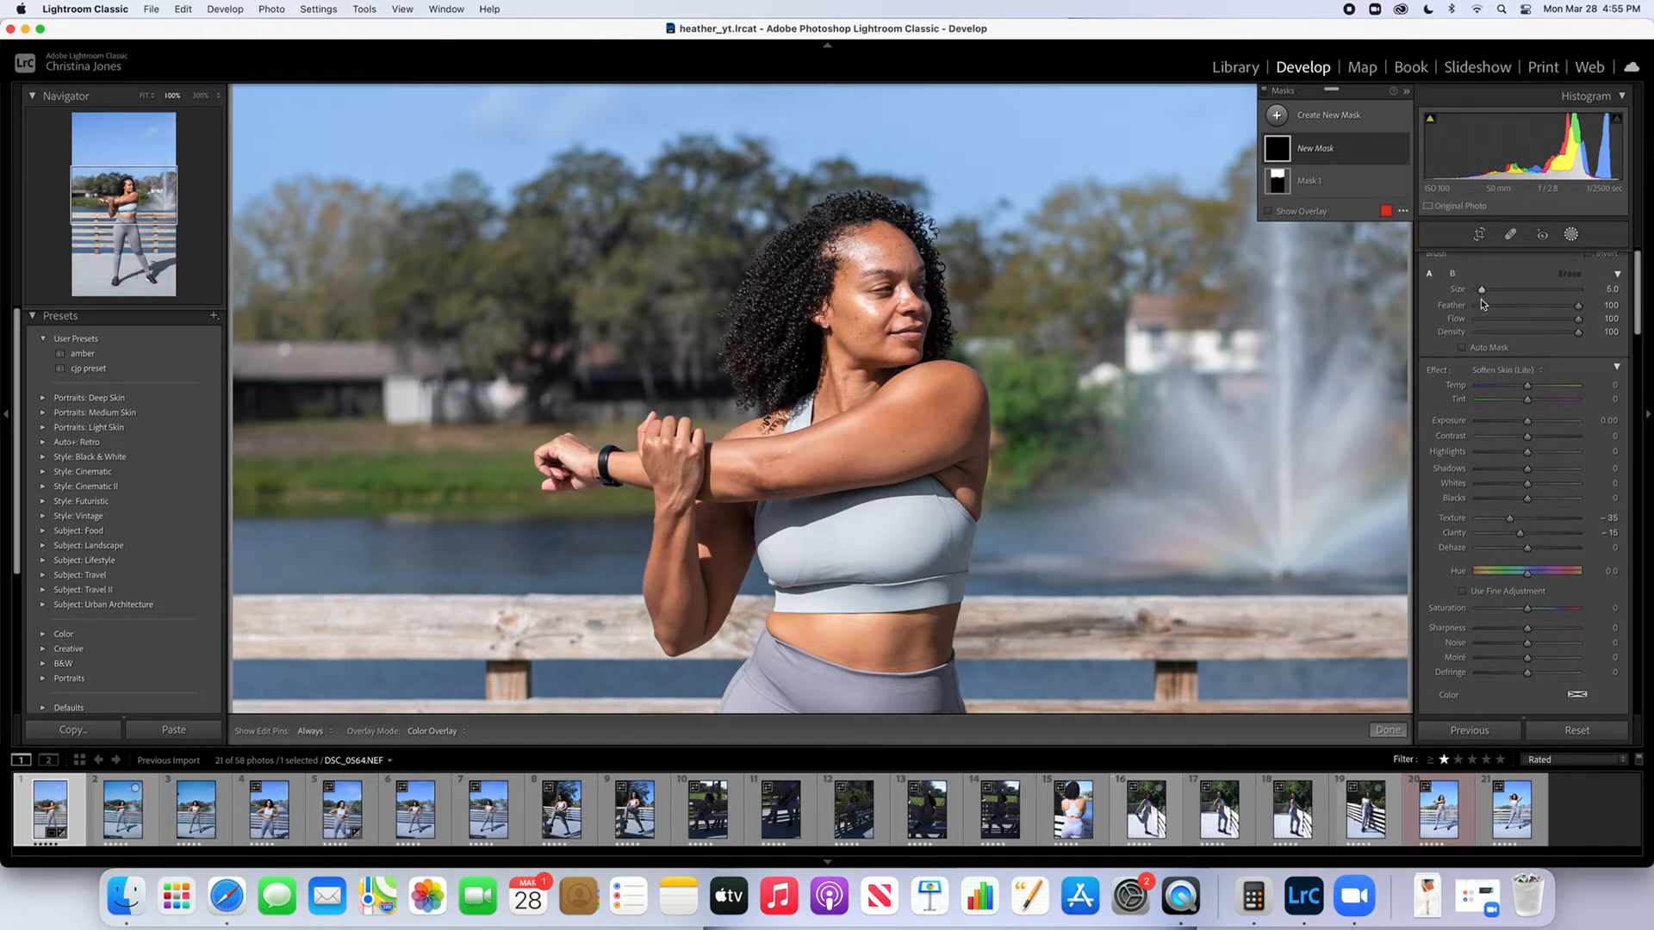
pyautogui.moveTo(1481, 295); pyautogui.dragTo(1480, 295)
# Paint the skin softening over the woman's face, arms and midriff, and compare the result with the unedited photo
pyautogui.press('h')
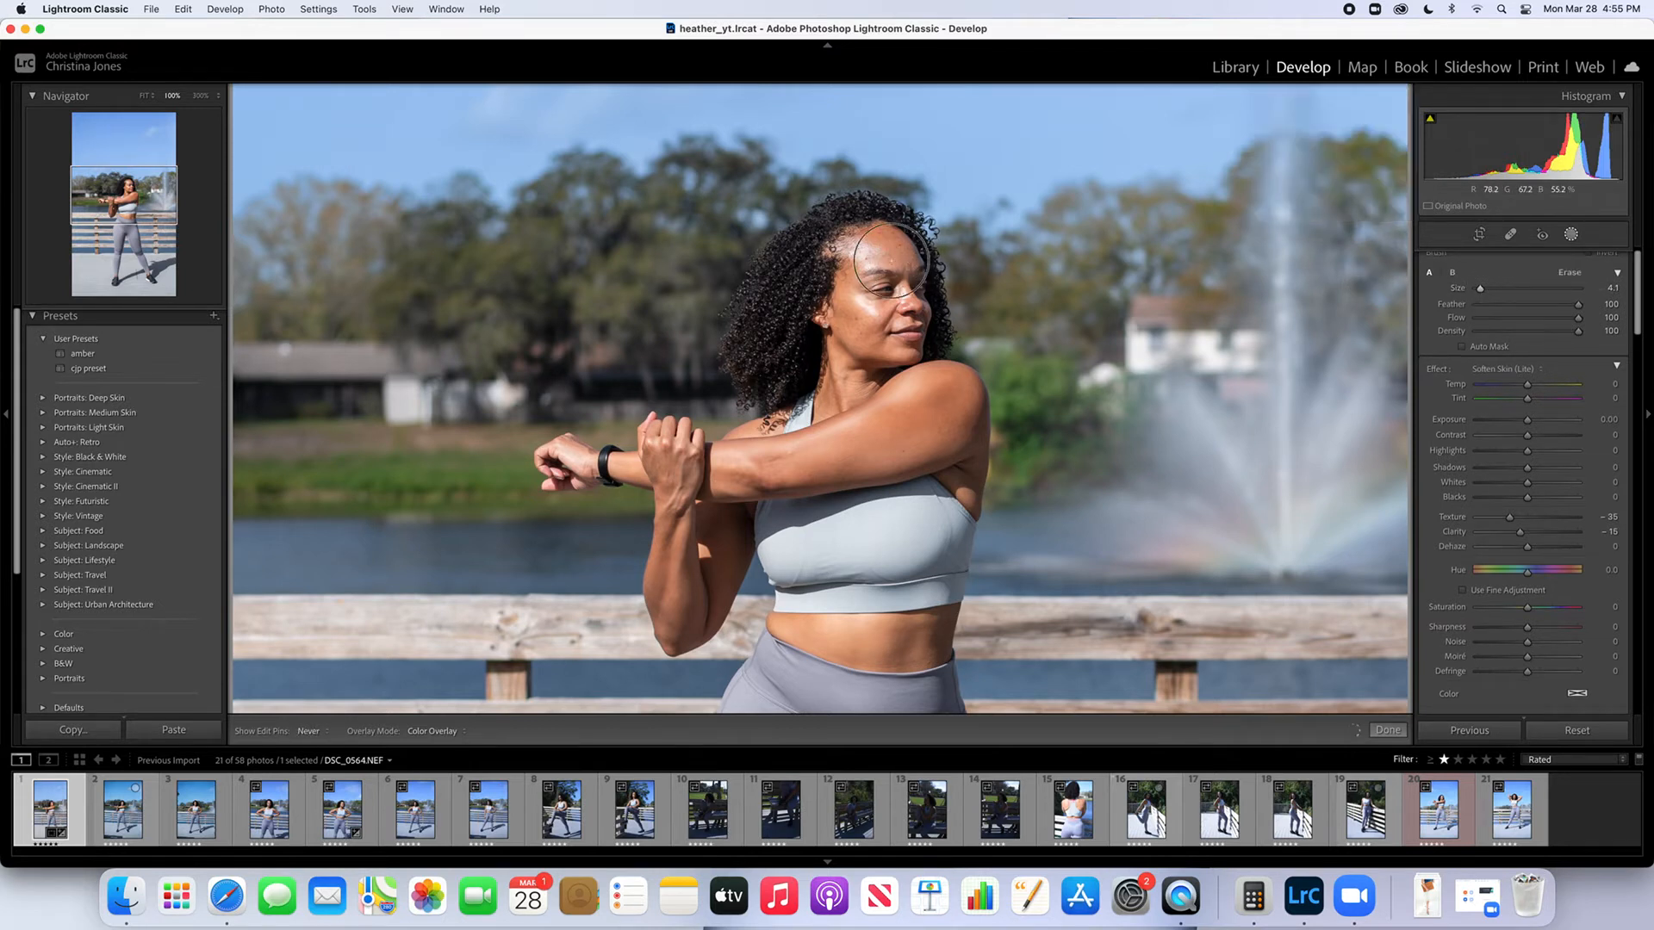
pyautogui.moveTo(877, 233)
pyautogui.mouseDown()
pyautogui.moveTo(848, 269)
pyautogui.moveTo(840, 318)
pyautogui.moveTo(899, 313)
pyautogui.moveTo(837, 341)
pyautogui.moveTo(911, 350)
pyautogui.moveTo(815, 414)
pyautogui.moveTo(850, 418)
pyautogui.moveTo(815, 436)
pyautogui.moveTo(906, 421)
pyautogui.moveTo(958, 436)
pyautogui.moveTo(945, 441)
pyautogui.moveTo(960, 434)
pyautogui.moveTo(914, 379)
pyautogui.moveTo(890, 438)
pyautogui.moveTo(974, 495)
pyautogui.moveTo(939, 431)
pyautogui.moveTo(708, 484)
pyautogui.moveTo(812, 459)
pyautogui.moveTo(709, 458)
pyautogui.moveTo(854, 441)
pyautogui.moveTo(754, 451)
pyautogui.moveTo(865, 419)
pyautogui.moveTo(715, 480)
pyautogui.moveTo(665, 451)
pyautogui.moveTo(683, 480)
pyautogui.moveTo(652, 472)
pyautogui.moveTo(652, 442)
pyautogui.moveTo(604, 468)
pyautogui.mouseUp()
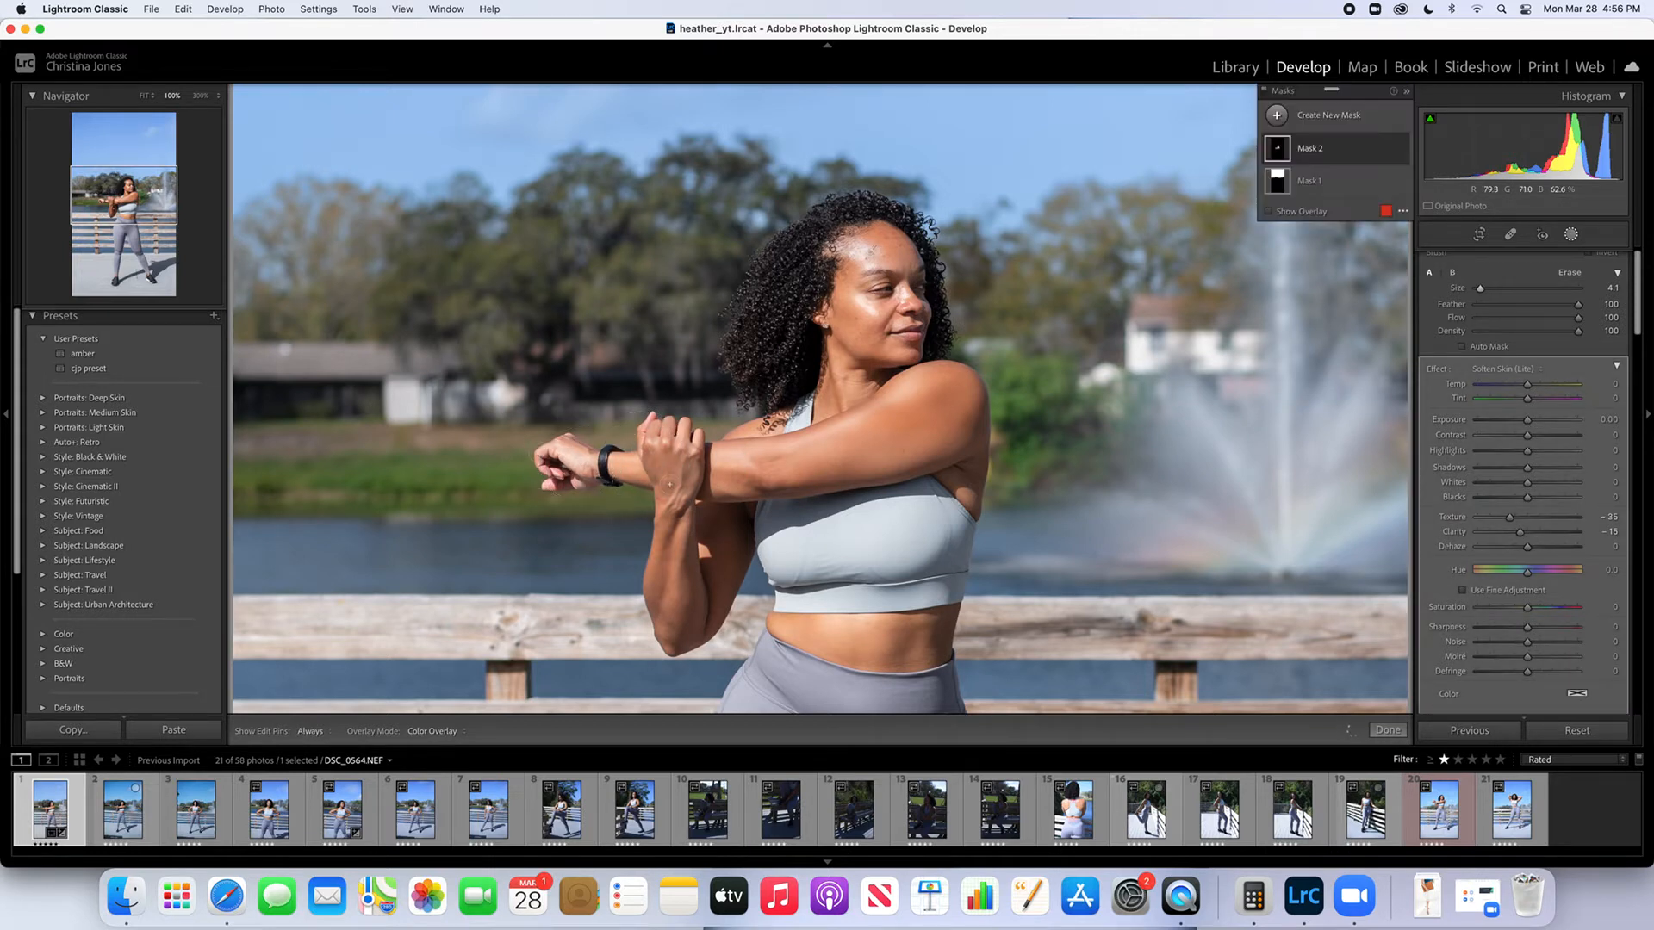
pyautogui.moveTo(676, 560)
pyautogui.mouseDown()
pyautogui.moveTo(662, 513)
pyautogui.moveTo(652, 582)
pyautogui.moveTo(669, 644)
pyautogui.moveTo(684, 574)
pyautogui.moveTo(680, 589)
pyautogui.moveTo(671, 510)
pyautogui.moveTo(697, 623)
pyautogui.moveTo(716, 522)
pyautogui.mouseUp()
pyautogui.press('h')
pyautogui.moveTo(912, 658)
pyautogui.mouseDown()
pyautogui.moveTo(937, 626)
pyautogui.moveTo(902, 627)
pyautogui.moveTo(932, 654)
pyautogui.mouseUp()
pyautogui.press('h')
pyautogui.press('\\')
pyautogui.press('\\')
# Enlarge the brush to 6.0 and add another Brush mask with the "texture new" effect
pyautogui.press(']')
pyautogui.click(1332, 116)
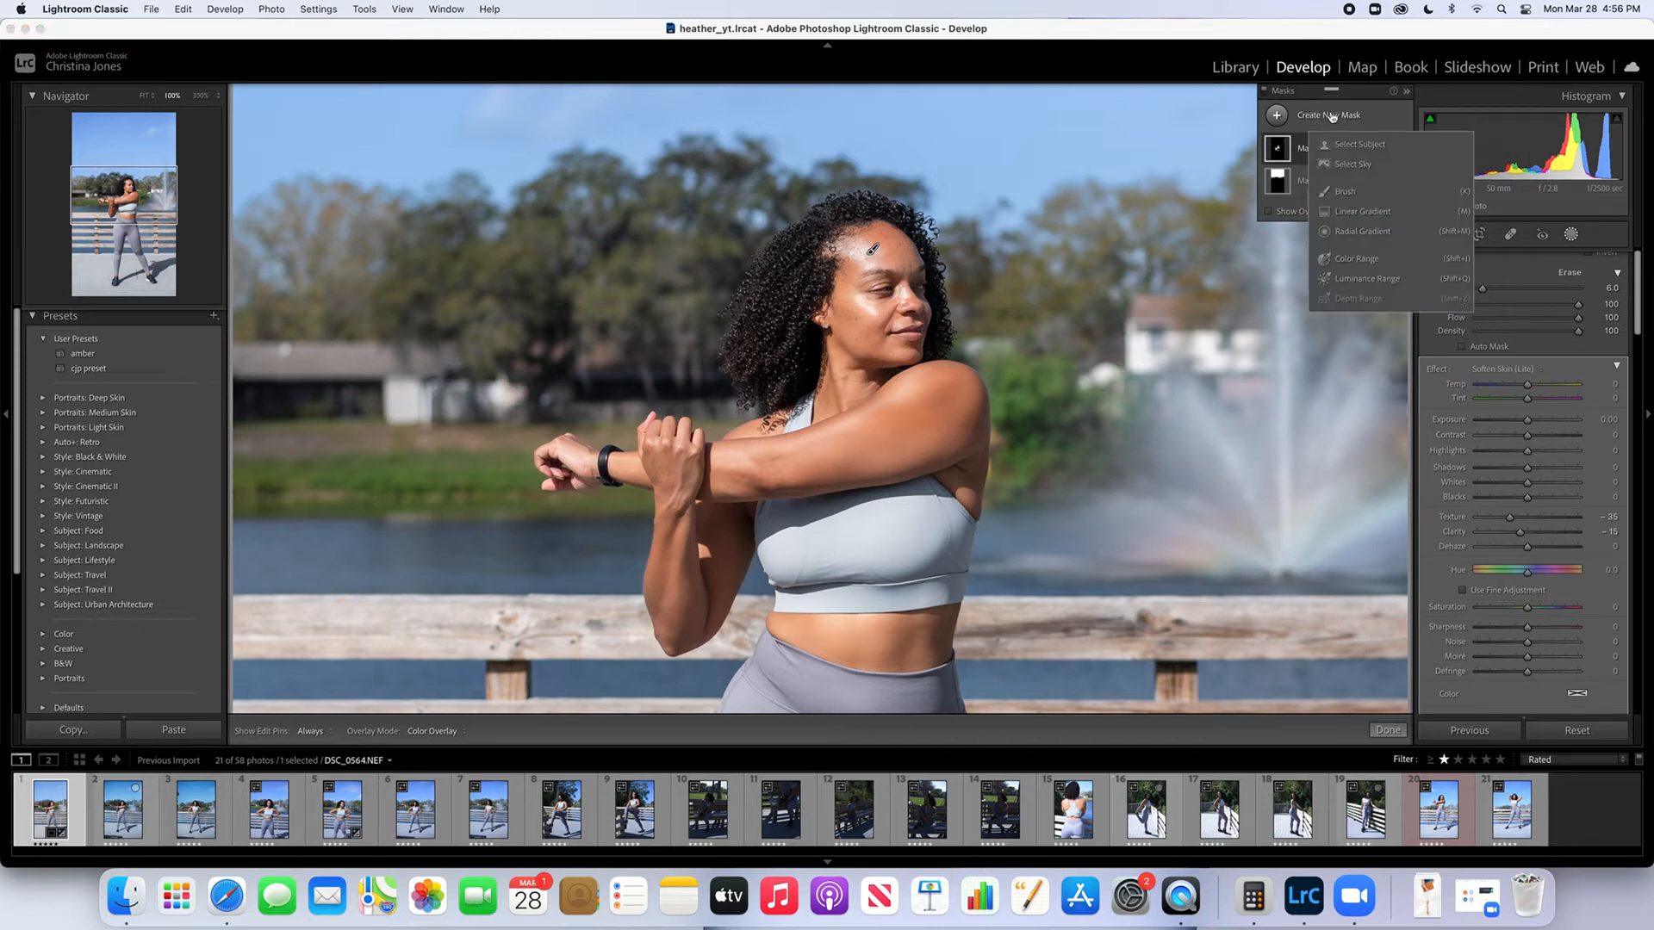
pyautogui.click(1351, 192)
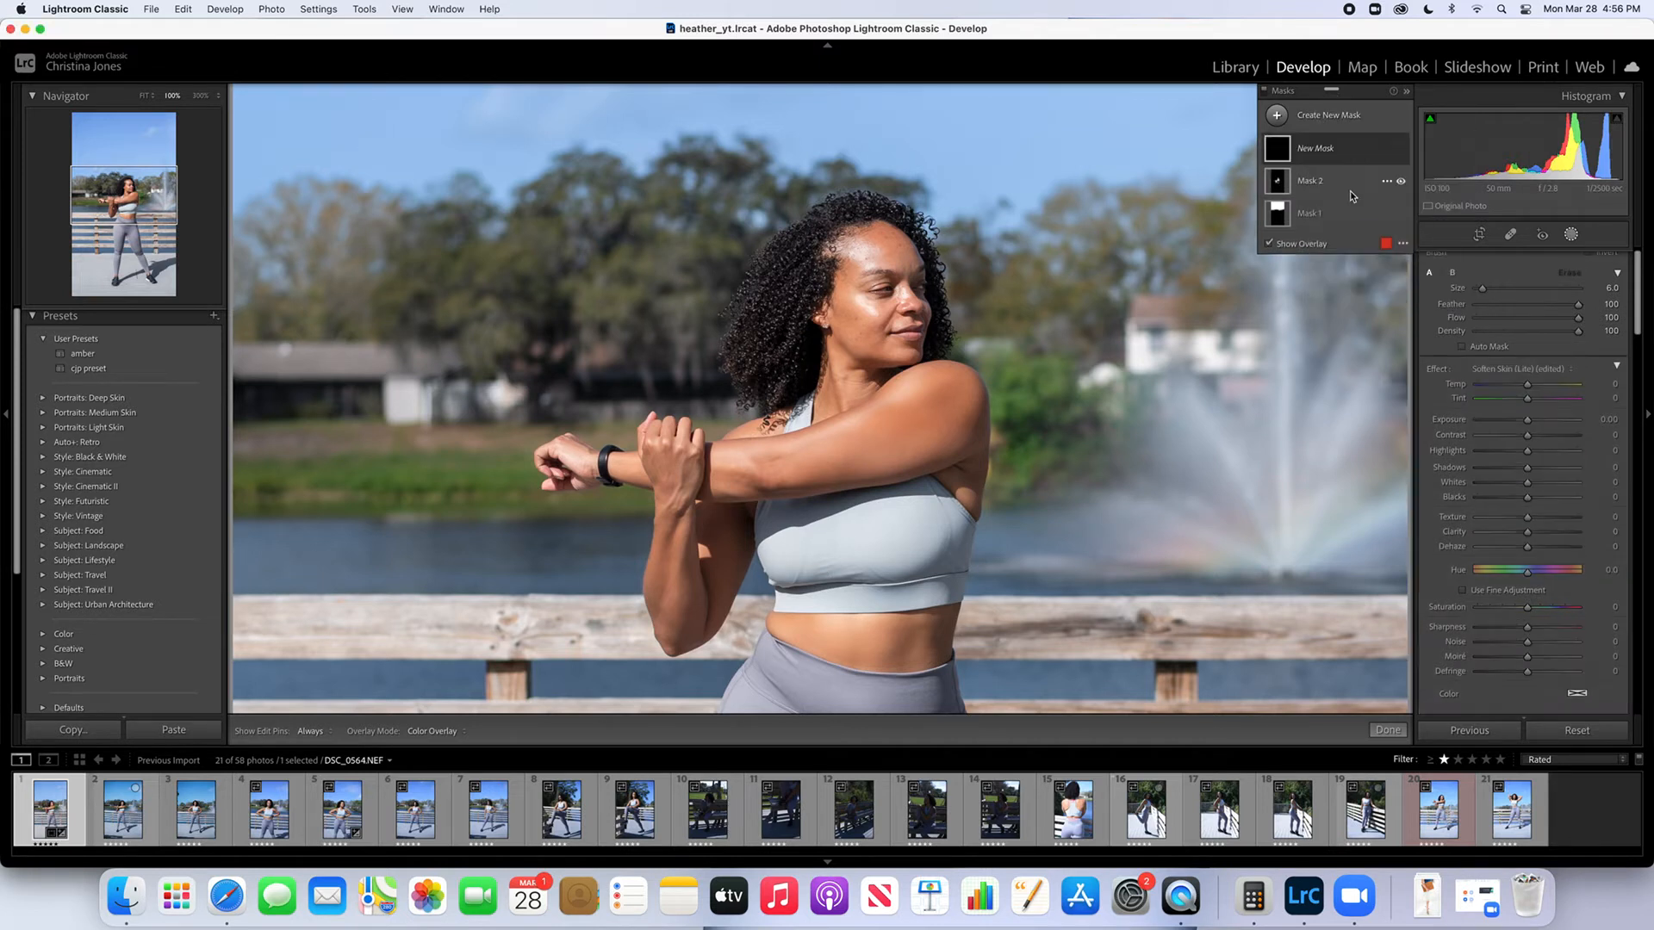
pyautogui.click(1492, 369)
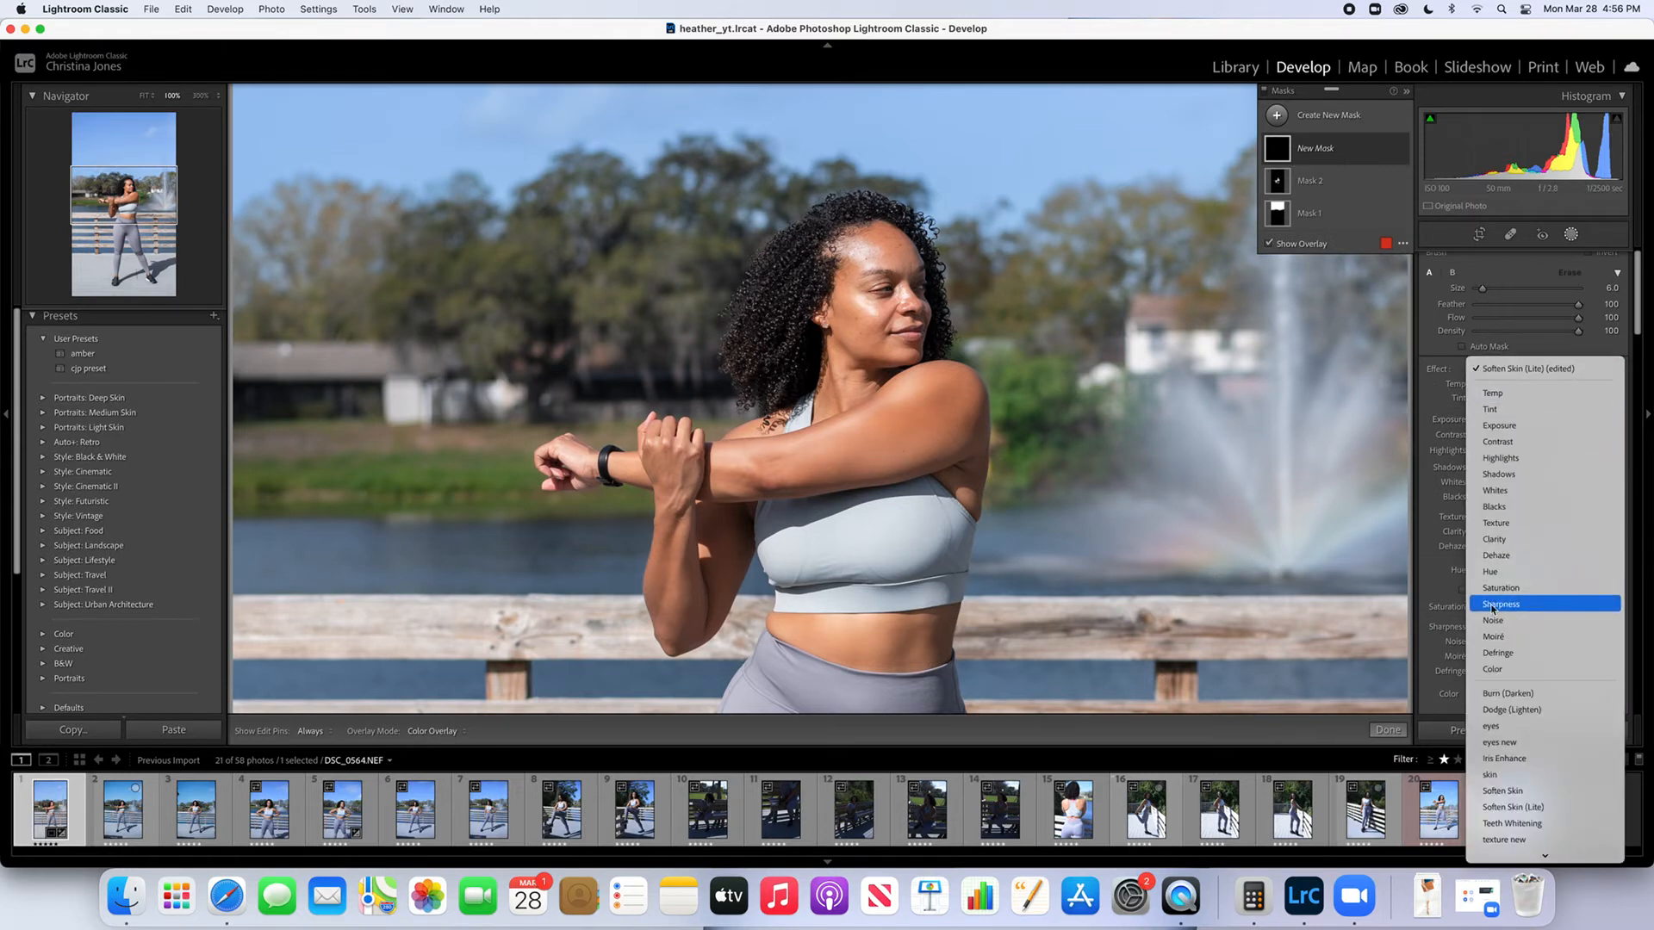
pyautogui.click(1501, 840)
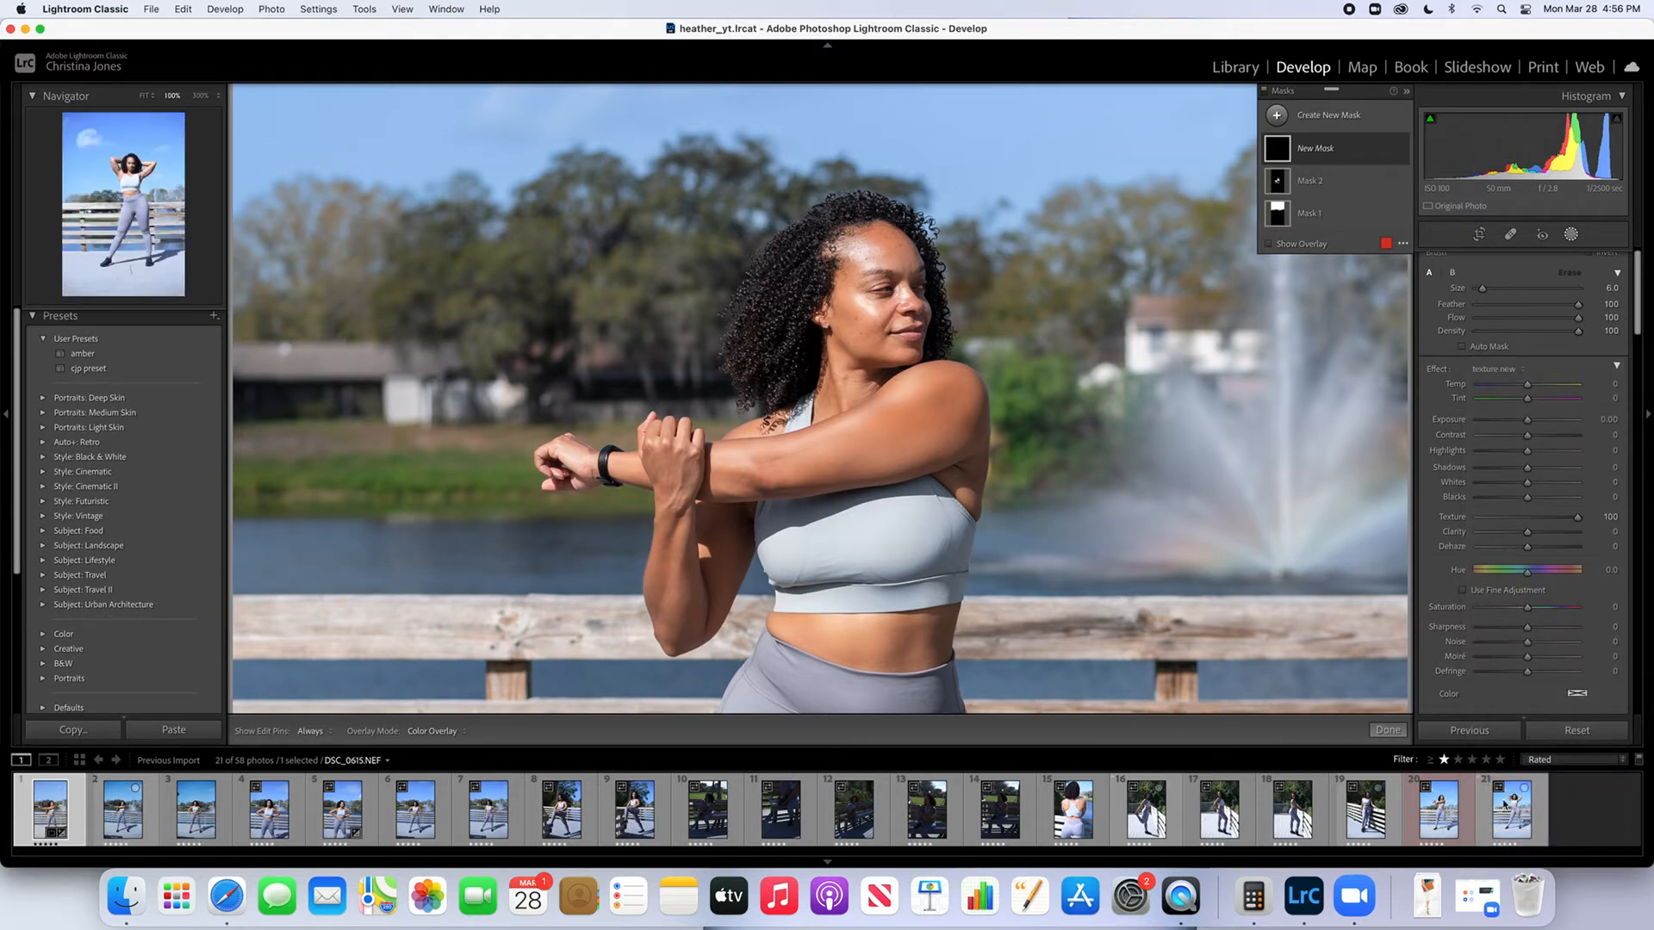
# Reduce the new mask's Texture to 50 and paint it over the woman's curly hair
pyautogui.scroll(-1, 1452, 501)
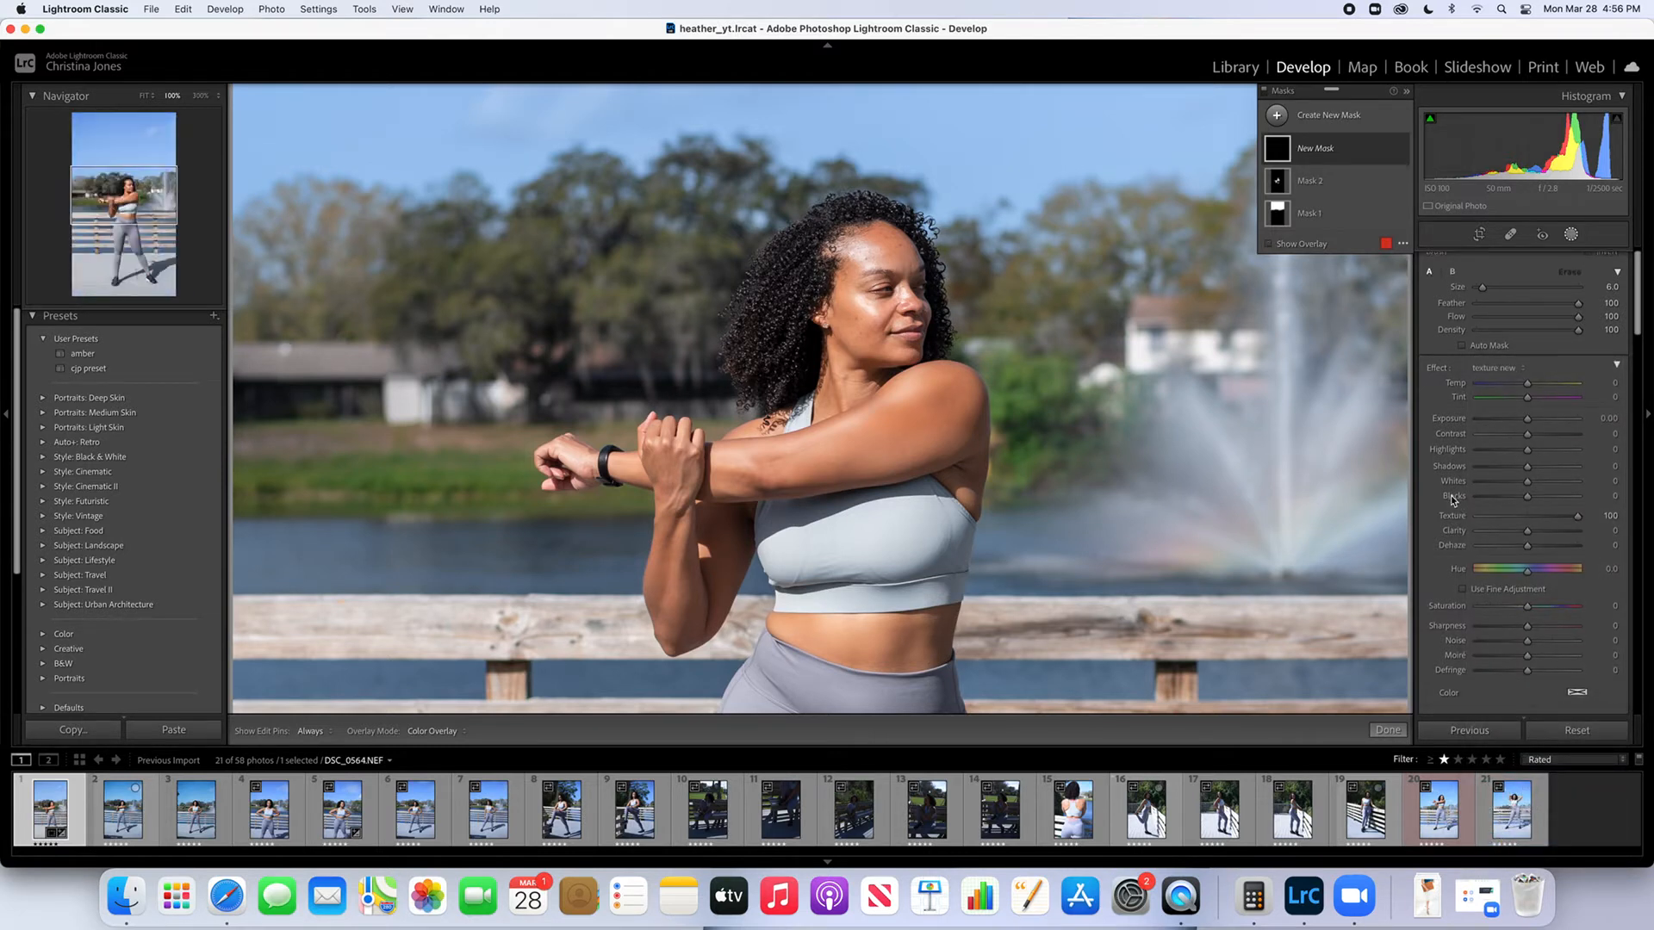
pyautogui.scroll(-1, 1451, 498)
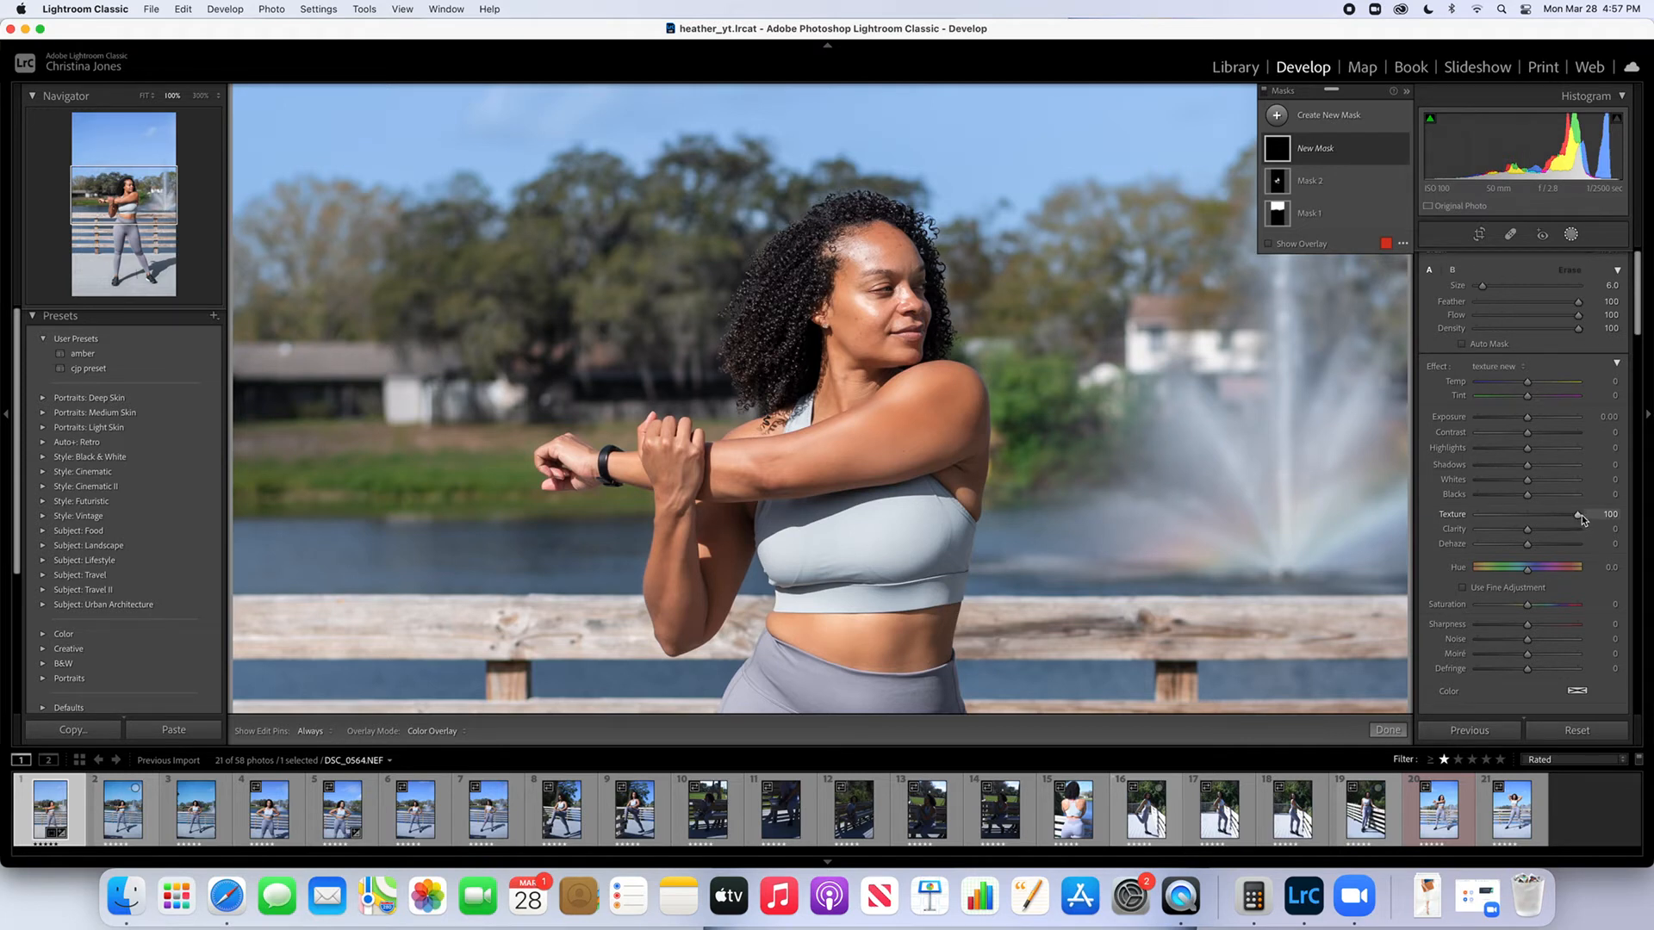
pyautogui.moveTo(1578, 515); pyautogui.dragTo(1555, 520)
pyautogui.press('h')
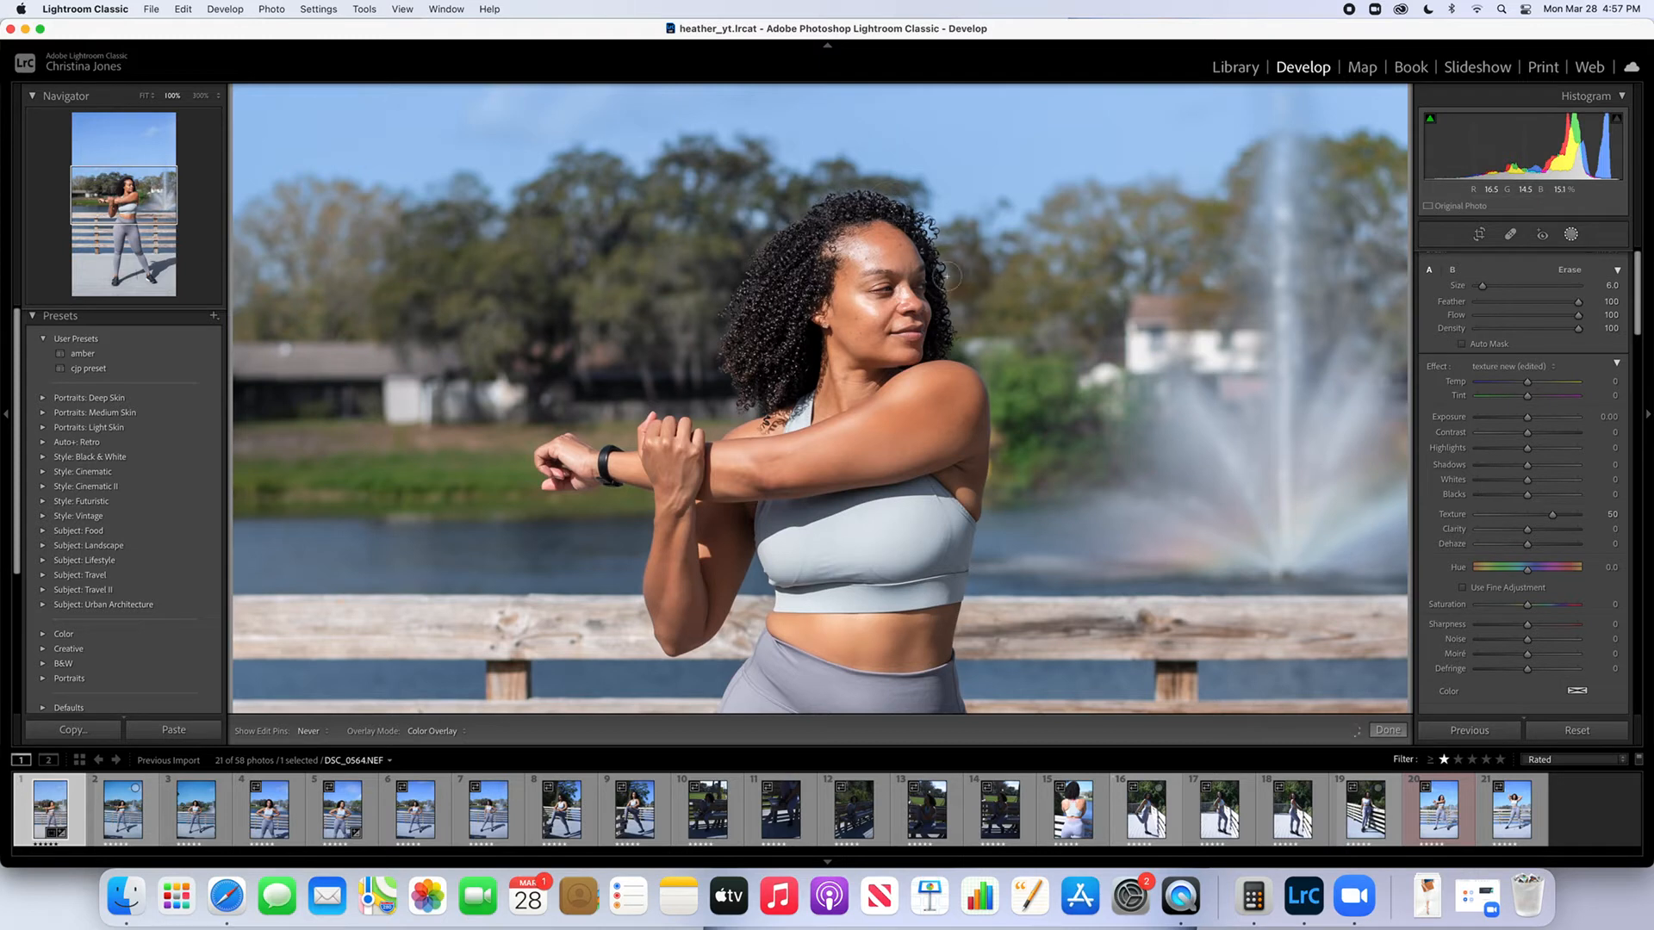
pyautogui.press('h')
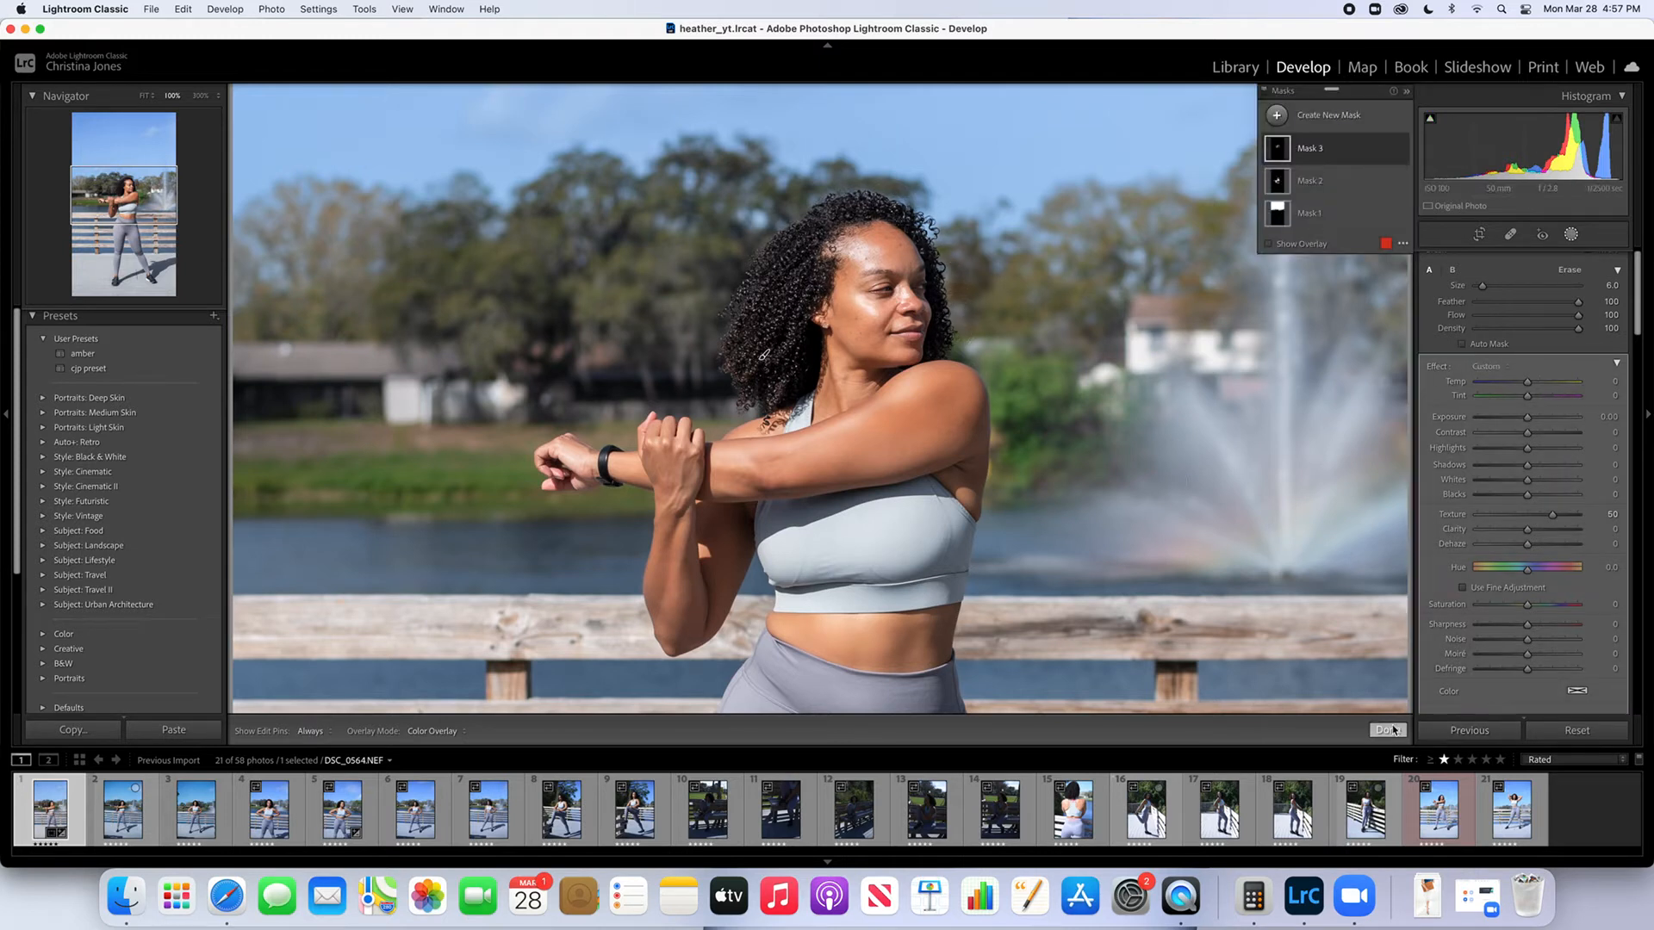
# Finish masking and remove the dark scuff mark between the feet using a size 58 spot removal brush, cloning from the deck beside it
pyautogui.click(1390, 732)
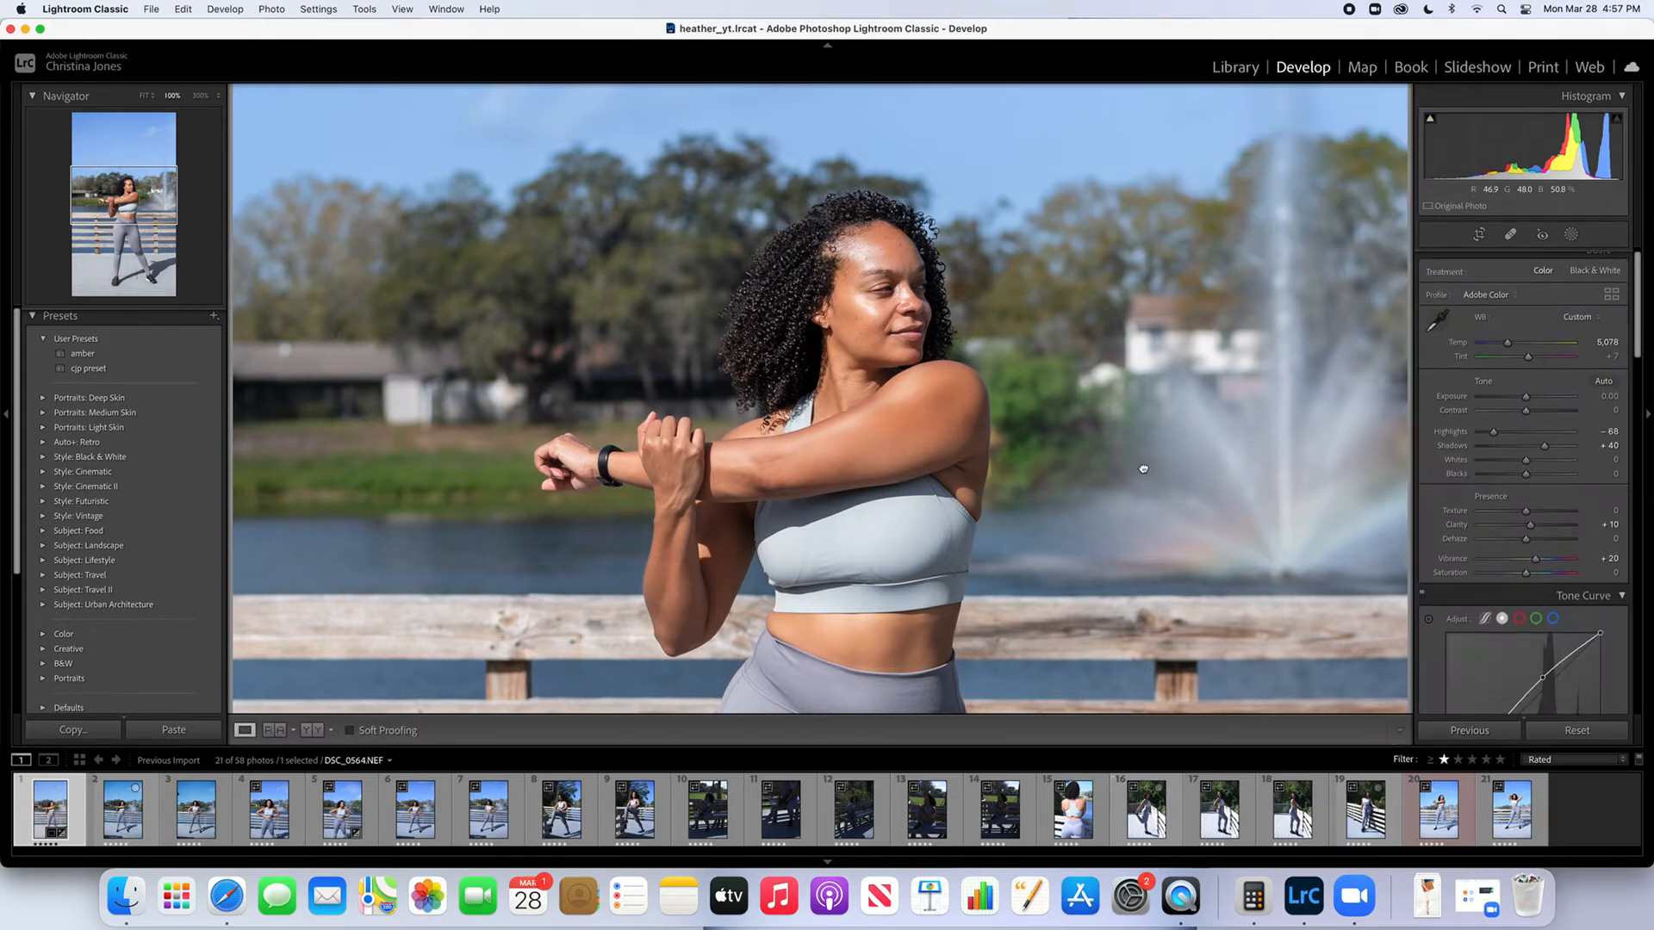
pyautogui.click(1144, 469)
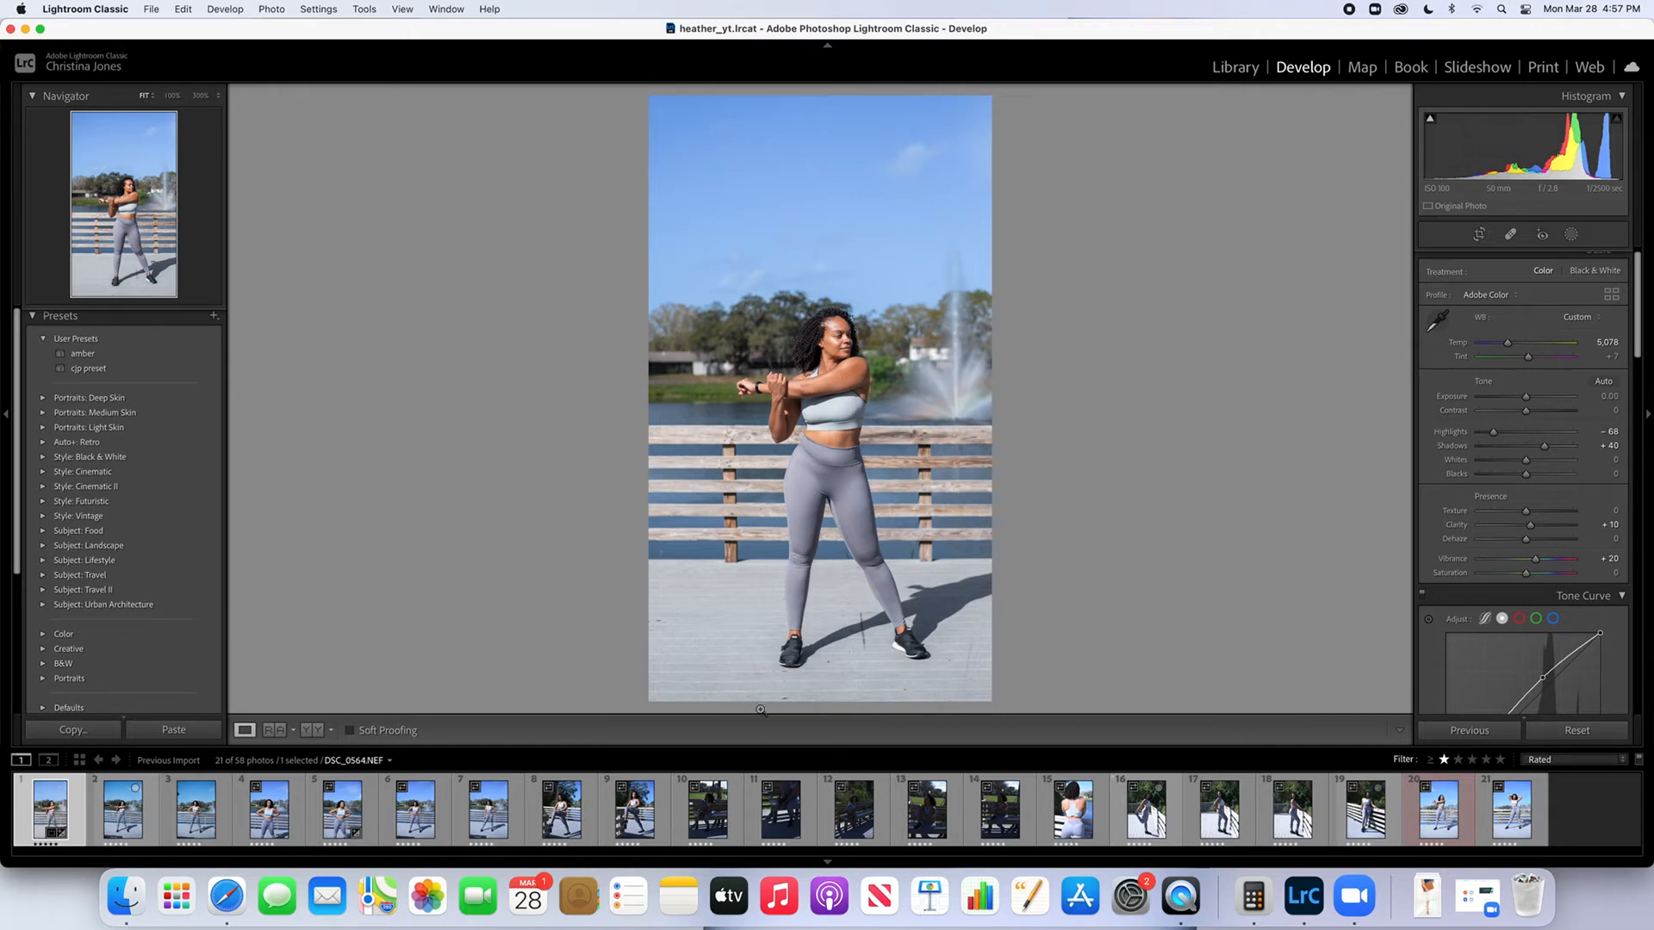
pyautogui.click(810, 683)
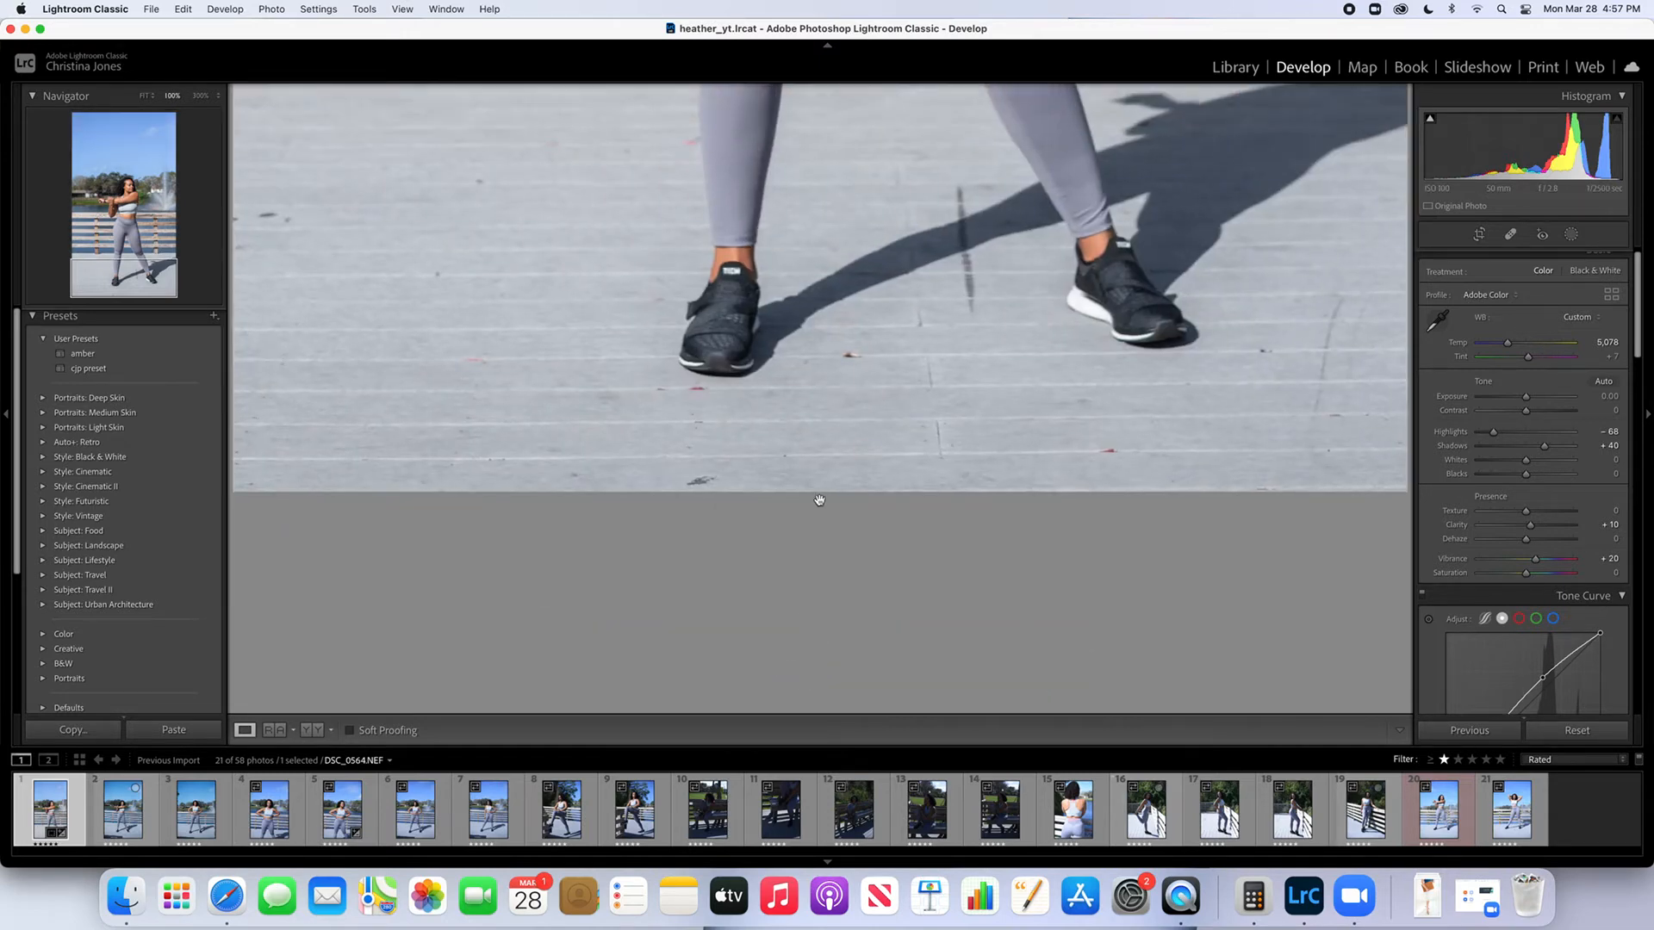
pyautogui.scroll(5, 1015, 514)
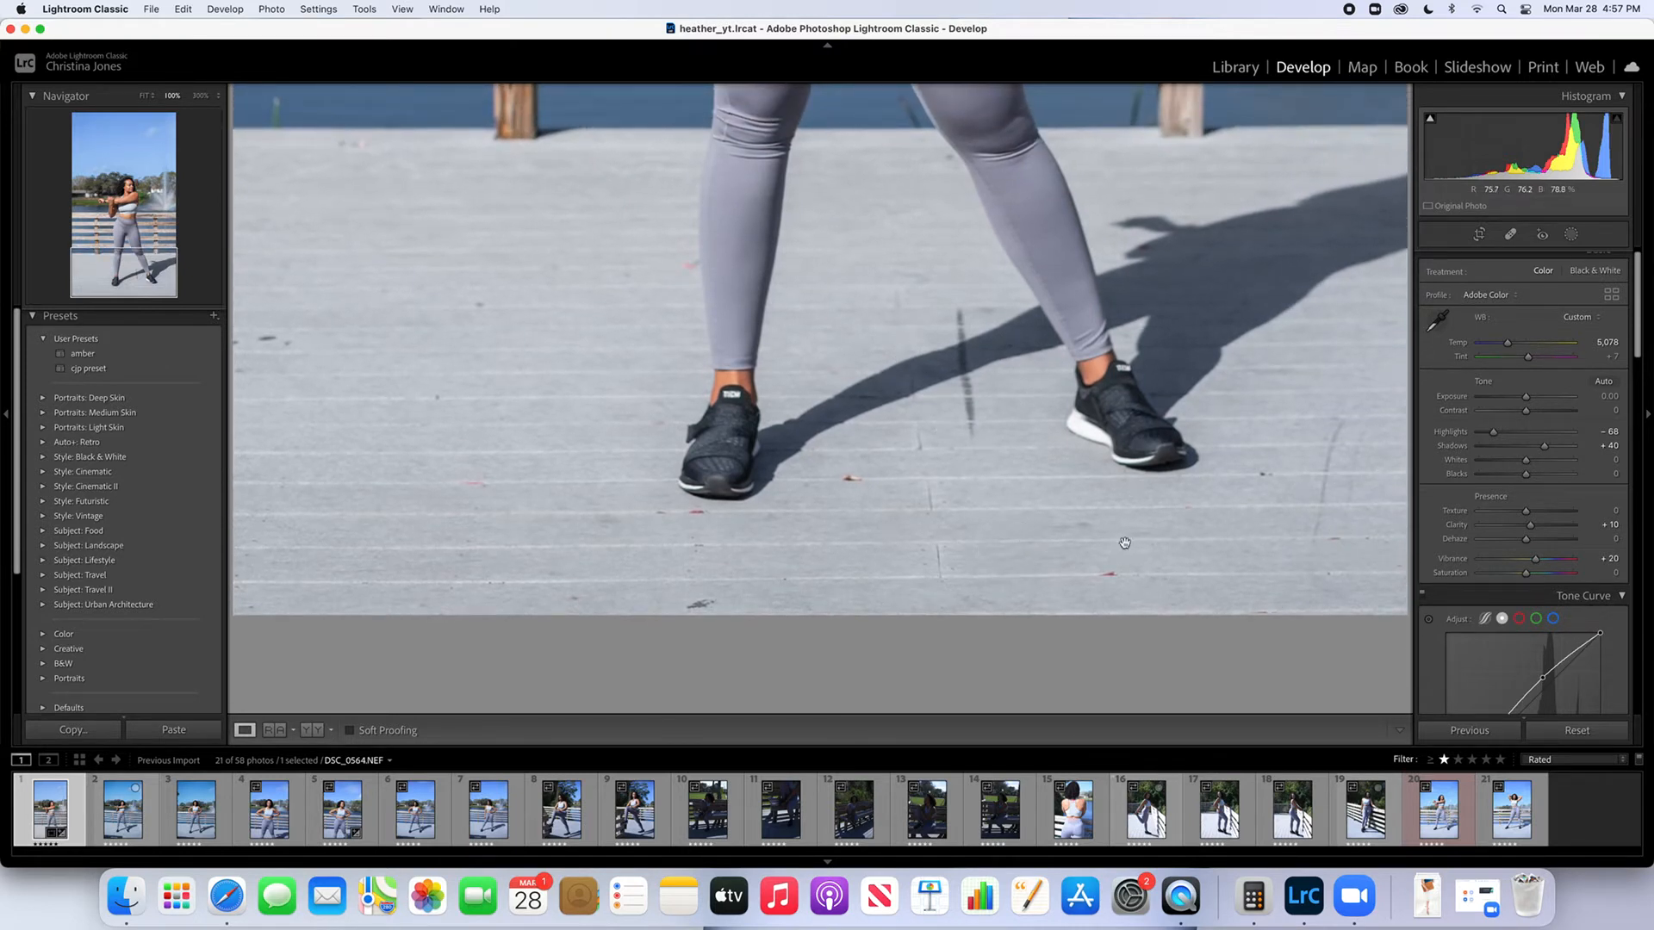
pyautogui.press('q')
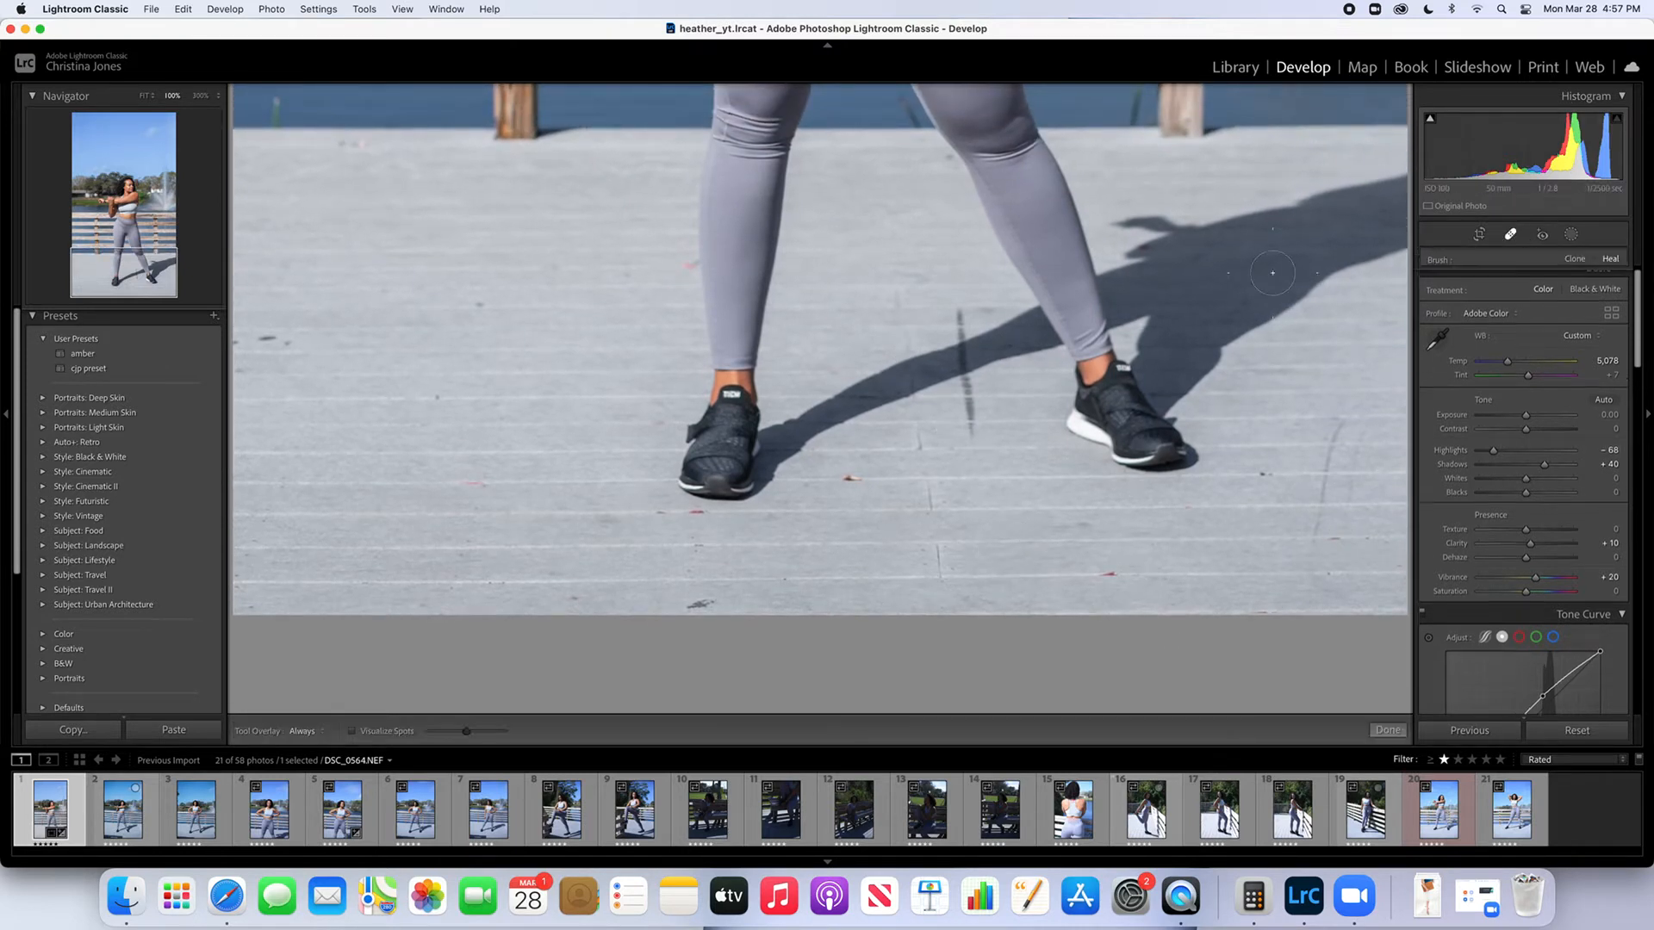
pyautogui.click(1510, 235)
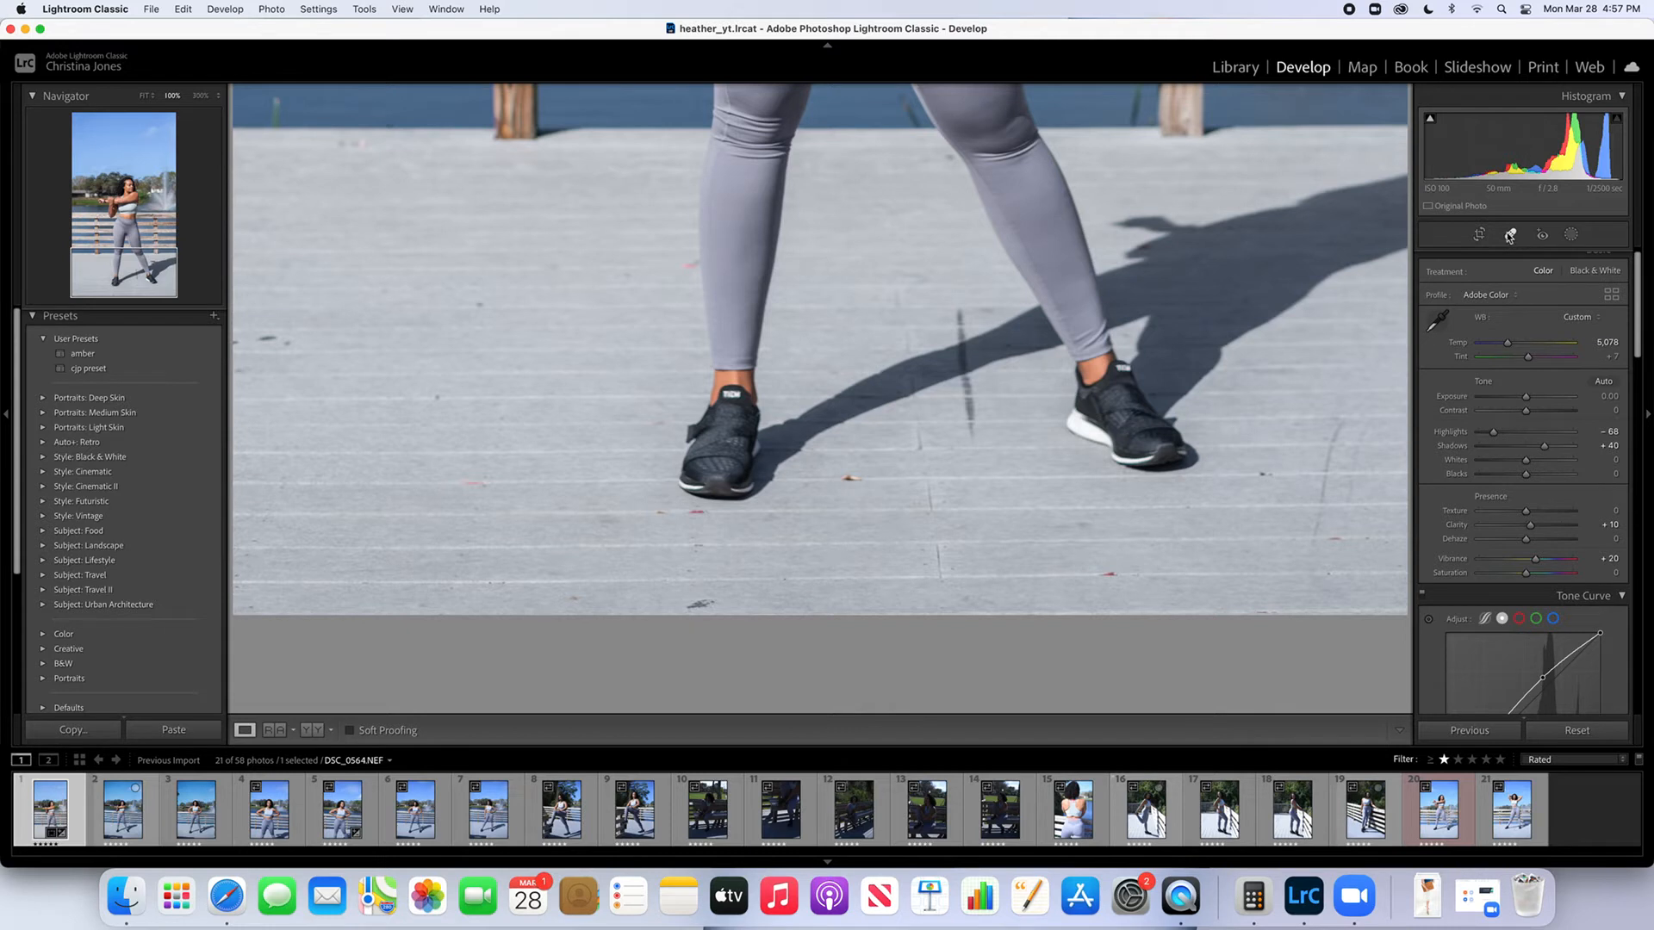
pyautogui.click(1511, 236)
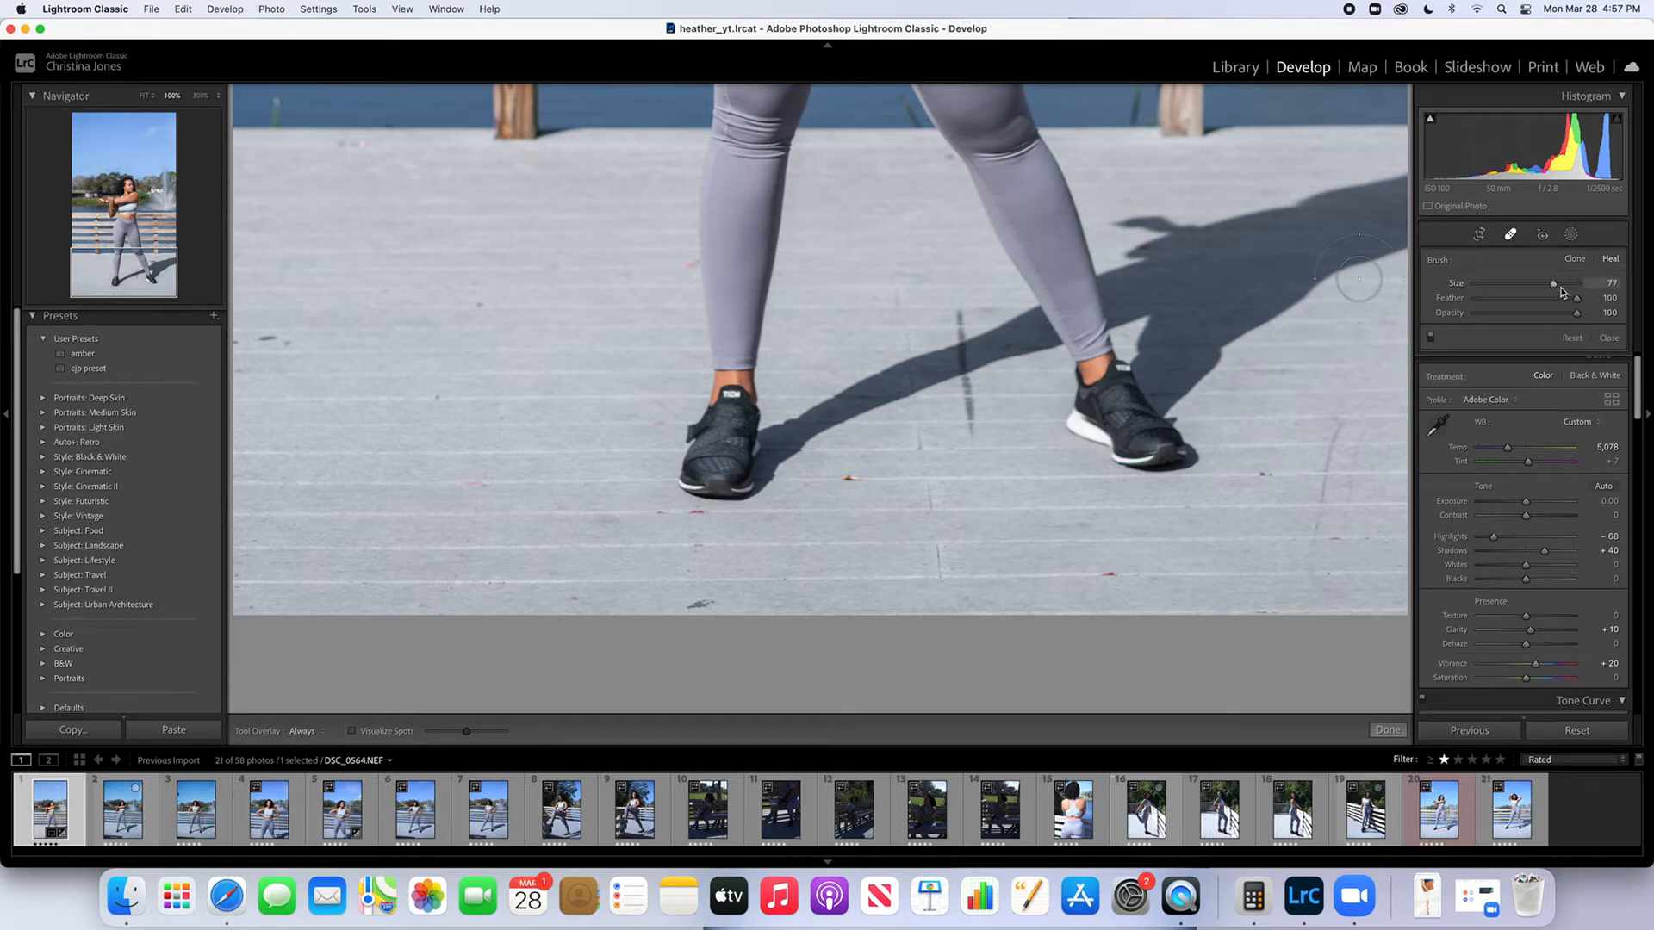
pyautogui.moveTo(1553, 285); pyautogui.dragTo(1534, 287)
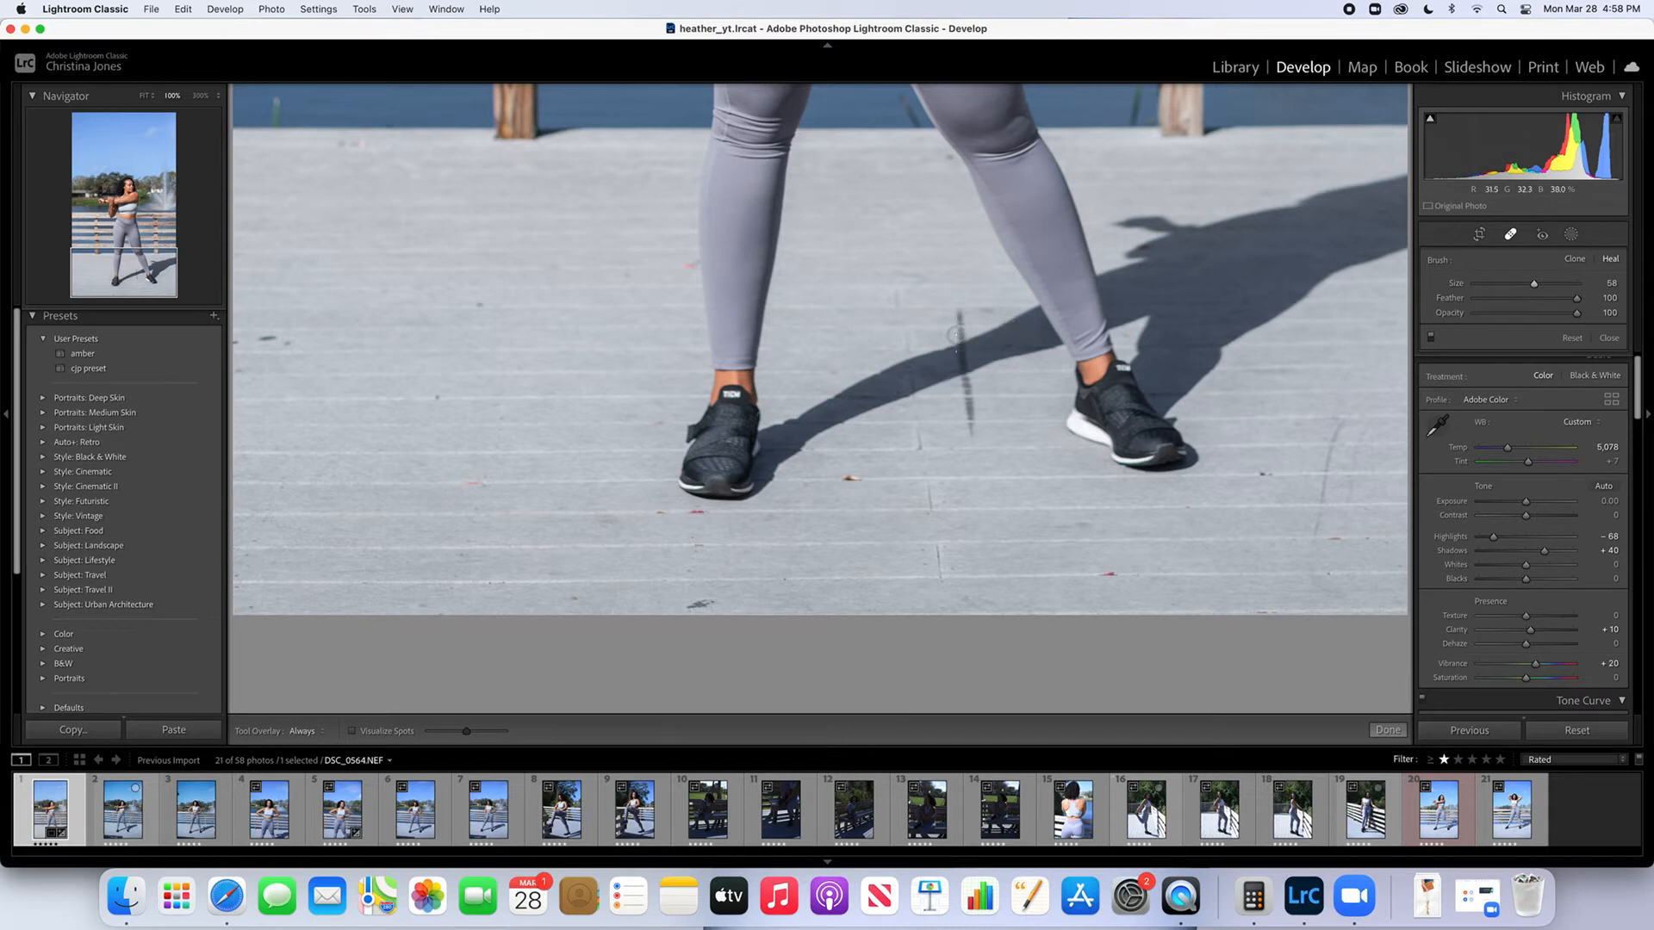
pyautogui.moveTo(959, 320); pyautogui.dragTo(969, 417)
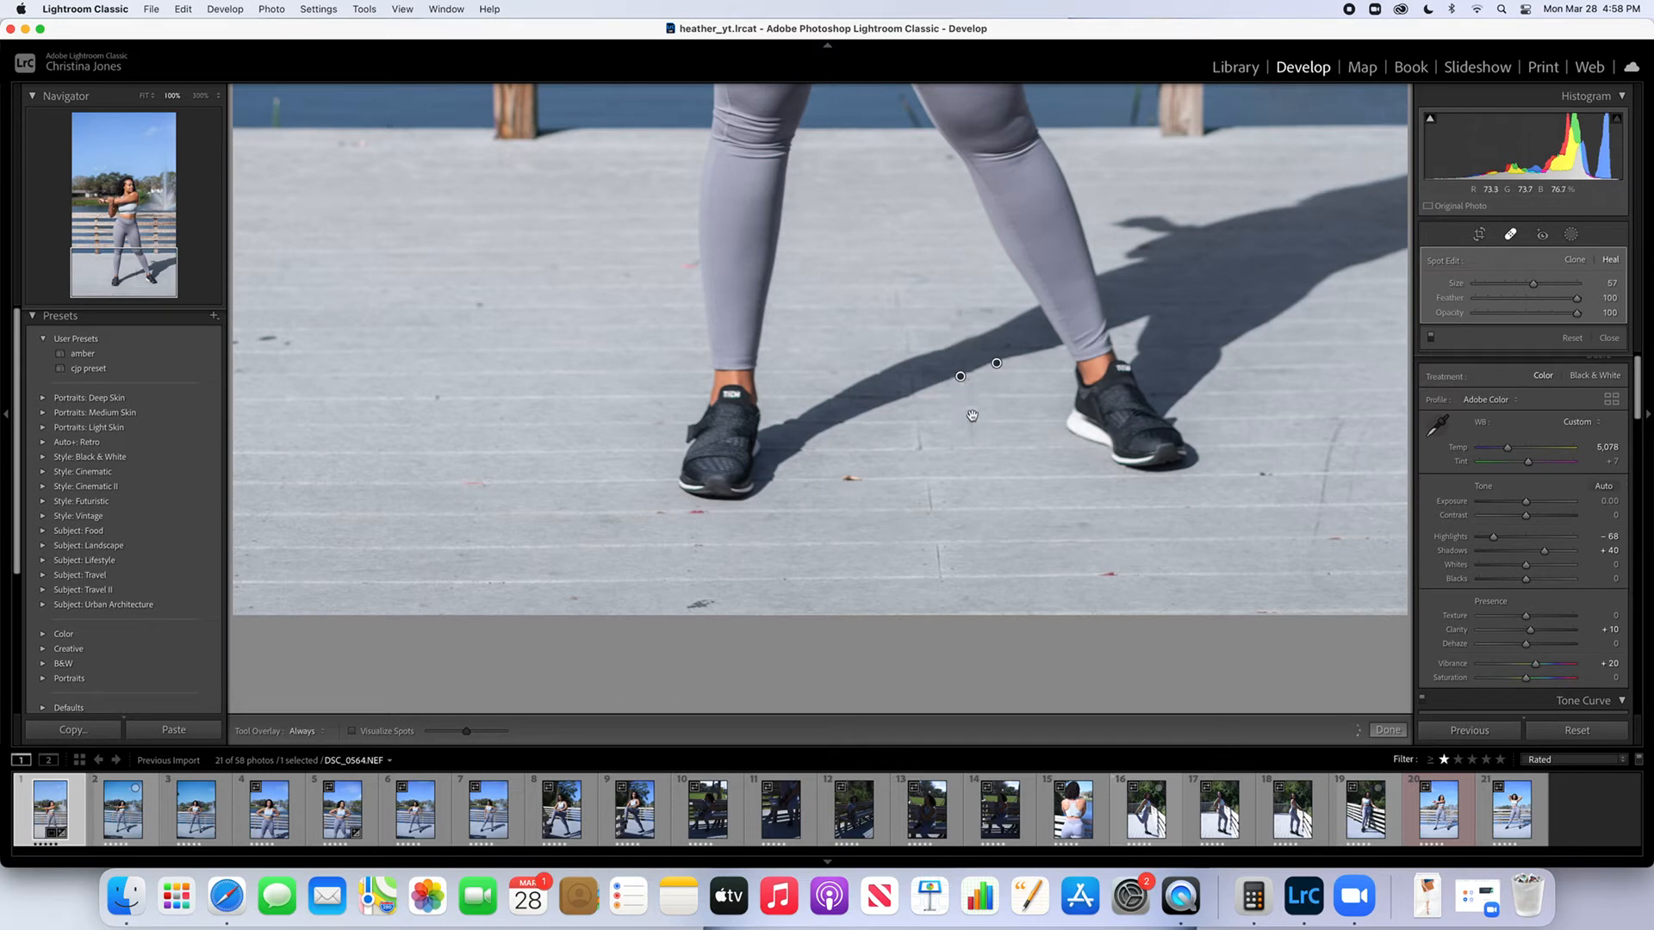
pyautogui.moveTo(996, 362); pyautogui.dragTo(1000, 362)
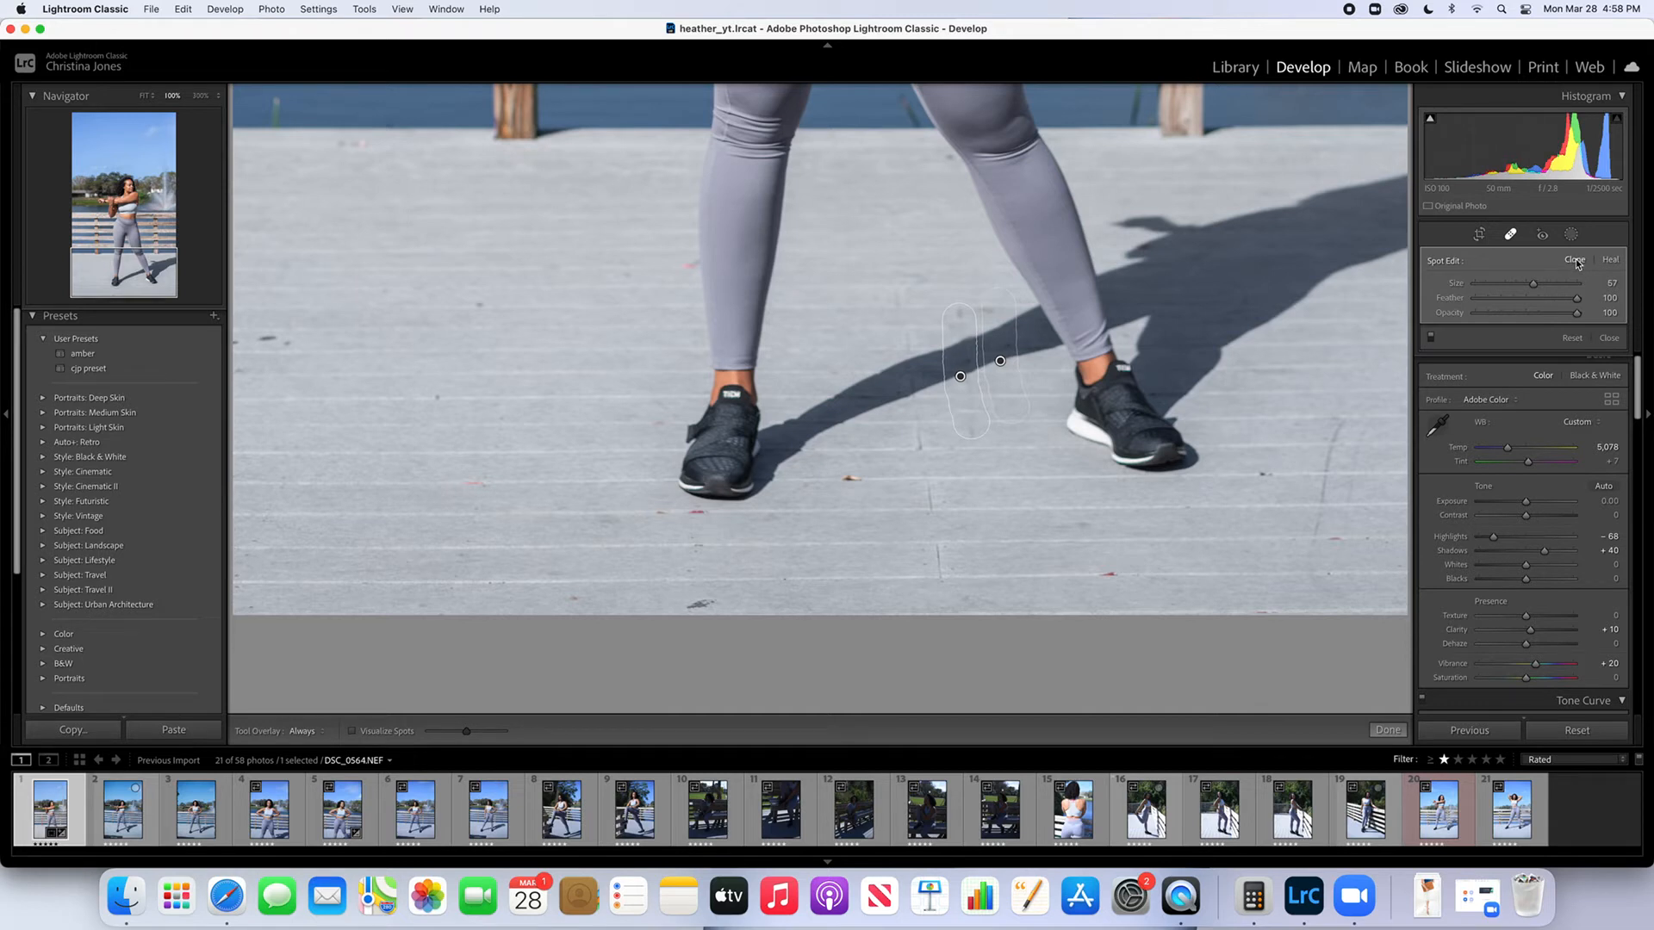
pyautogui.click(1509, 235)
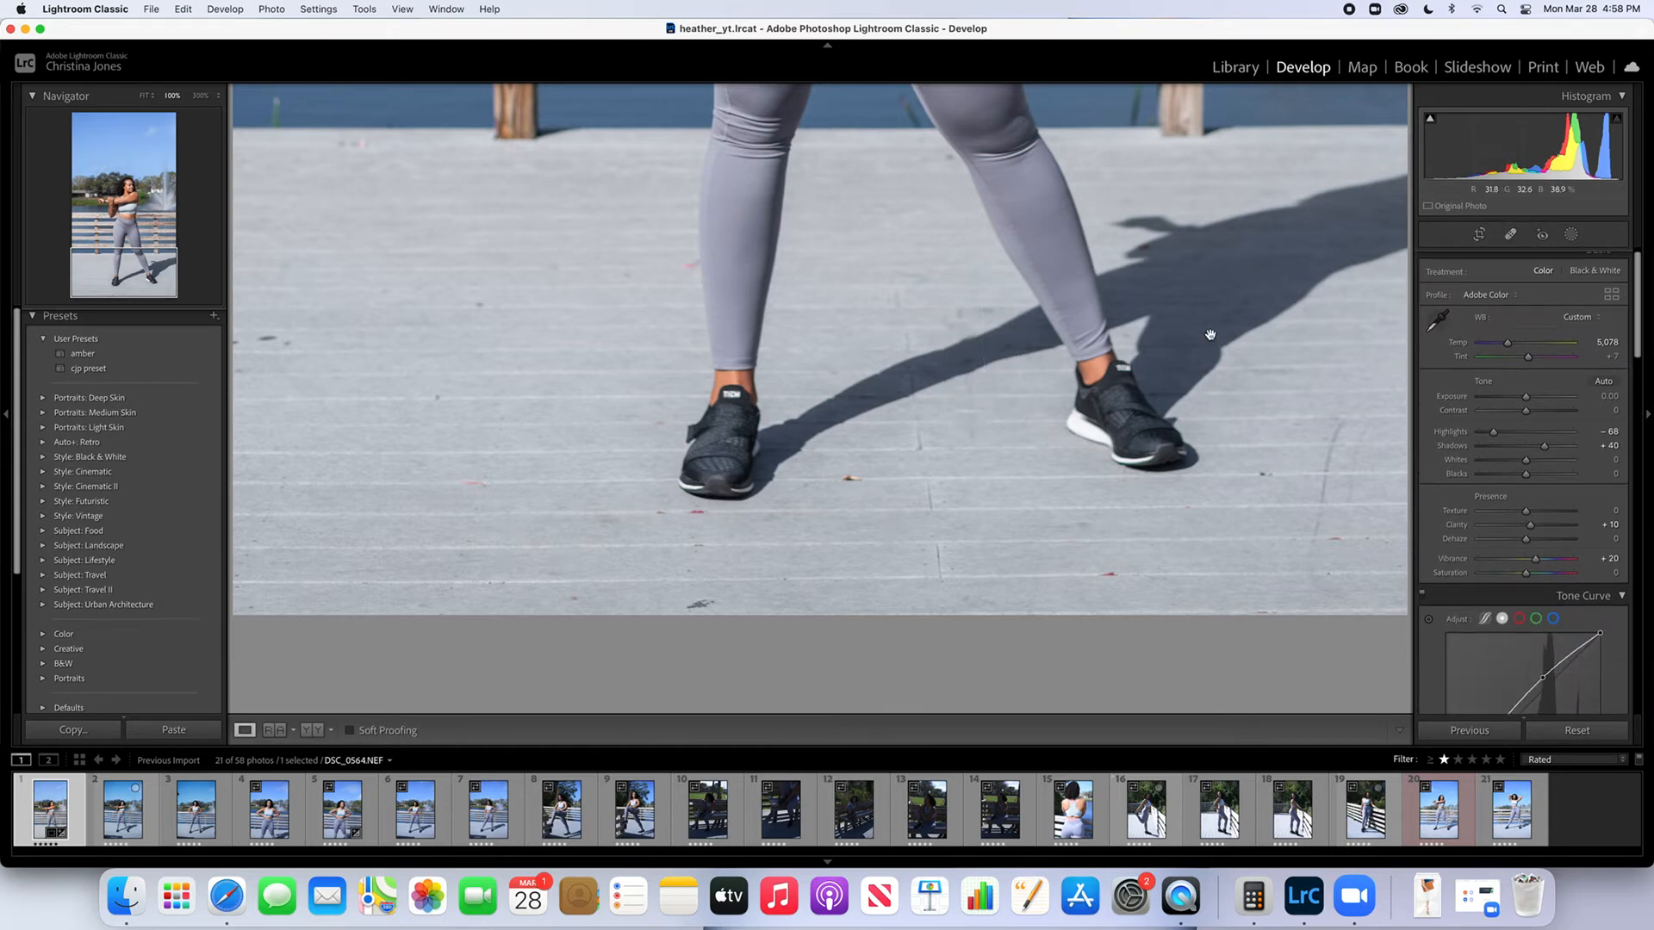
# Raise the photo's Exposure to +0.20 and compare the result with the unedited photo
pyautogui.moveTo(1284, 362); pyautogui.dragTo(1203, 354)
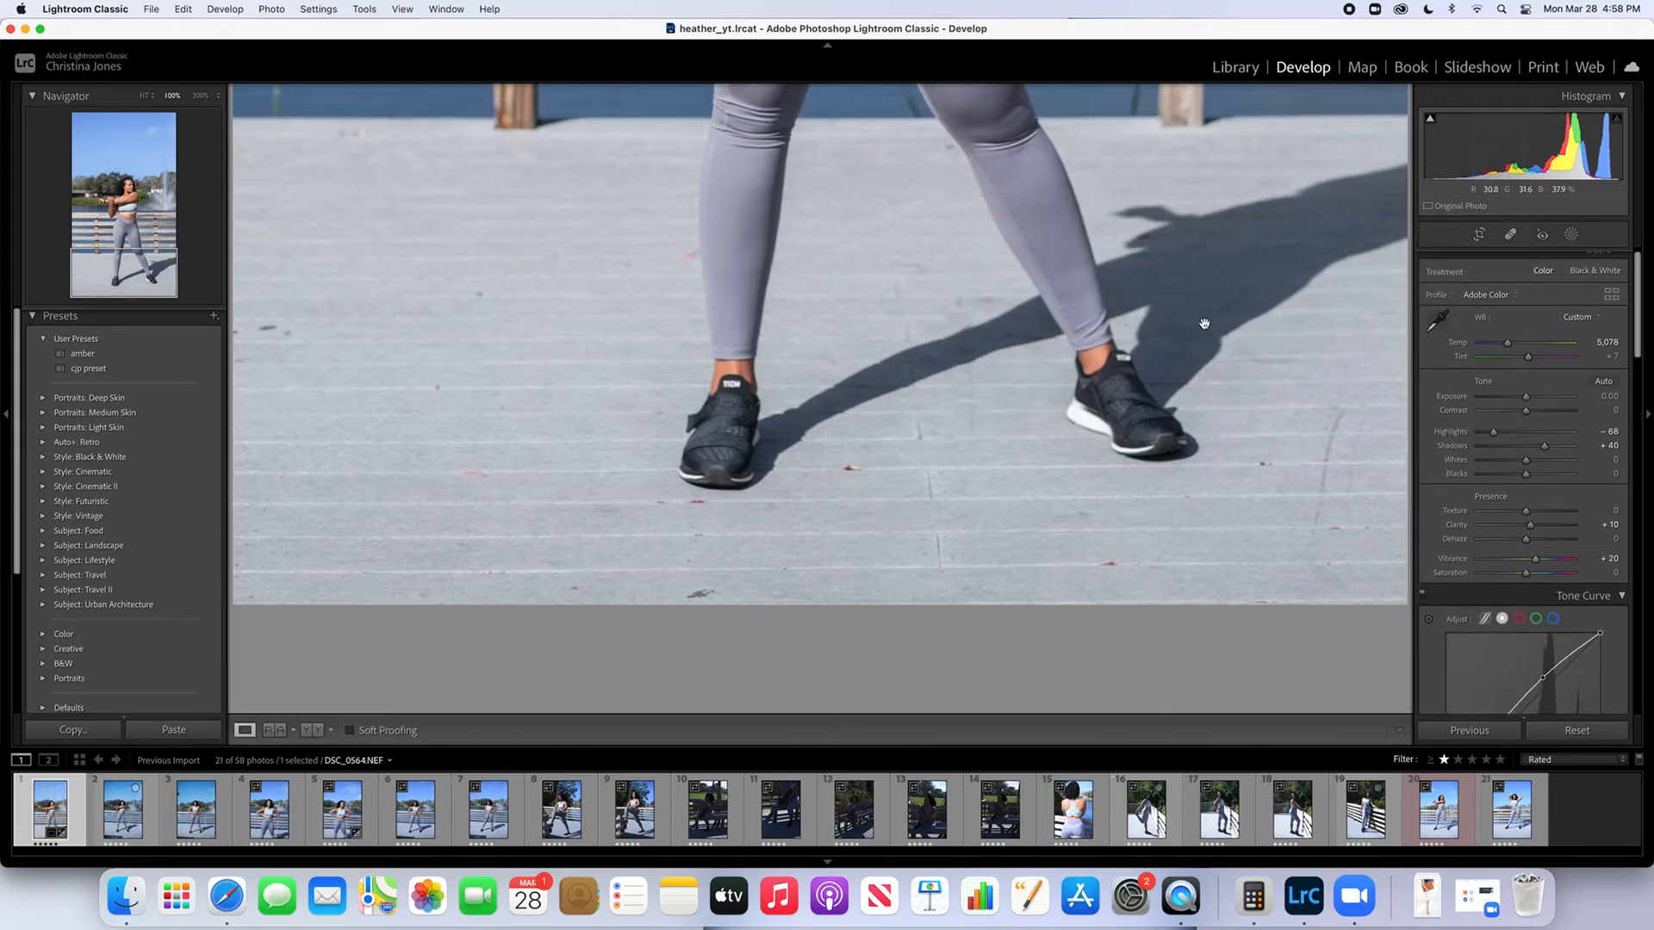
pyautogui.click(1205, 324)
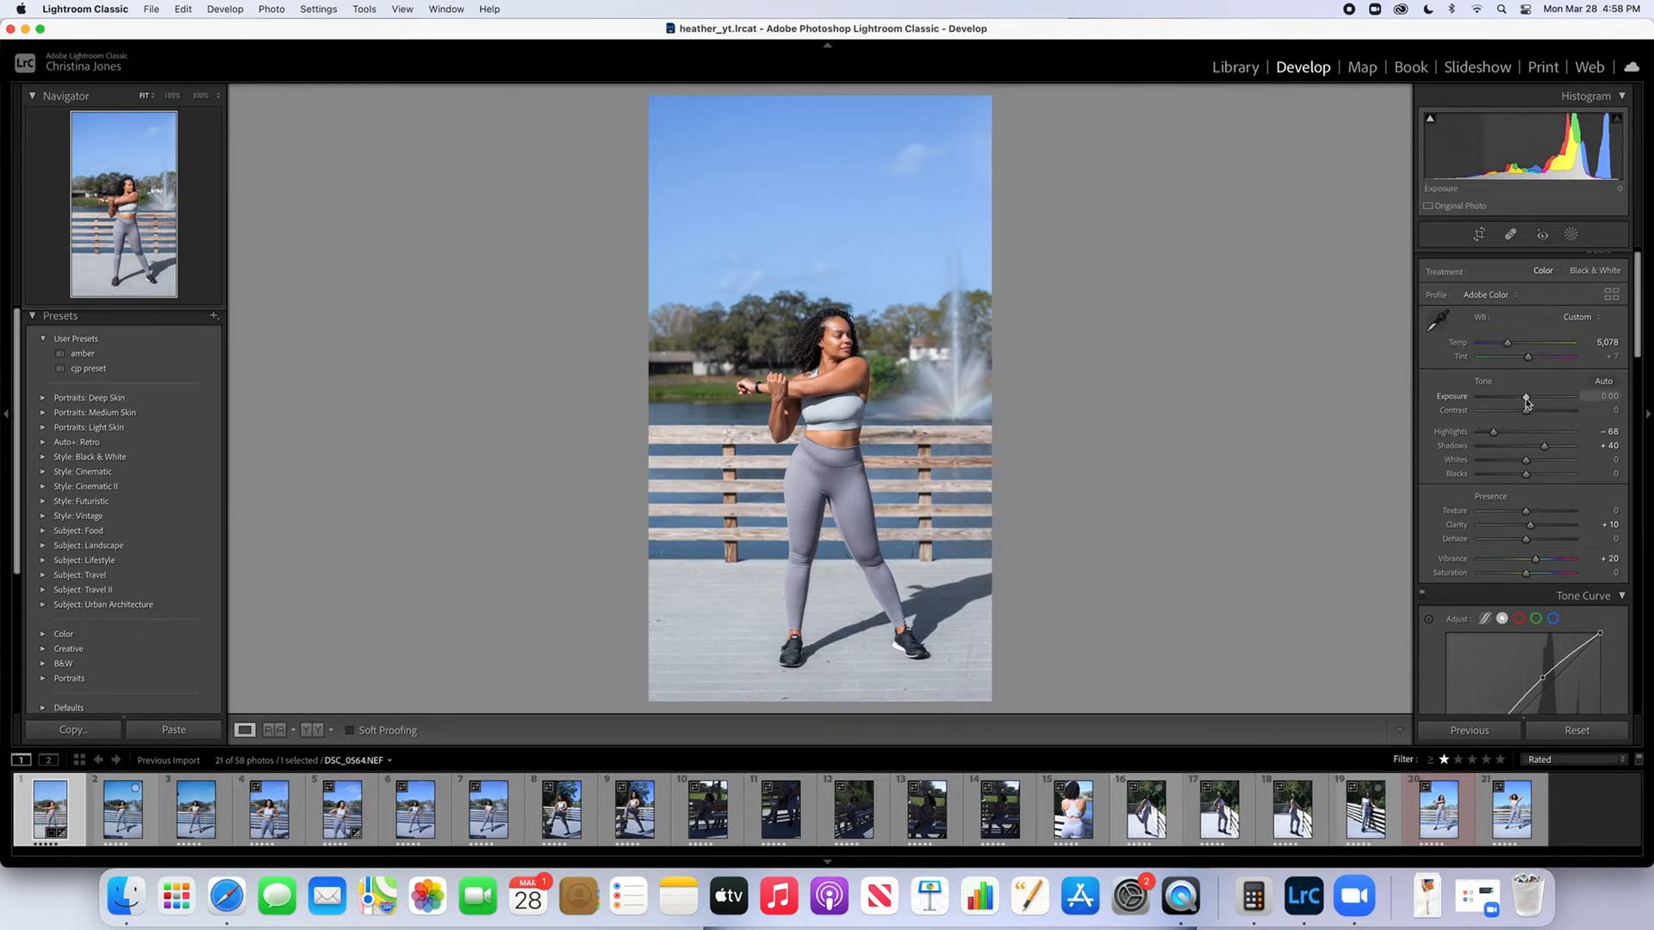
pyautogui.moveTo(1525, 401); pyautogui.dragTo(1528, 405)
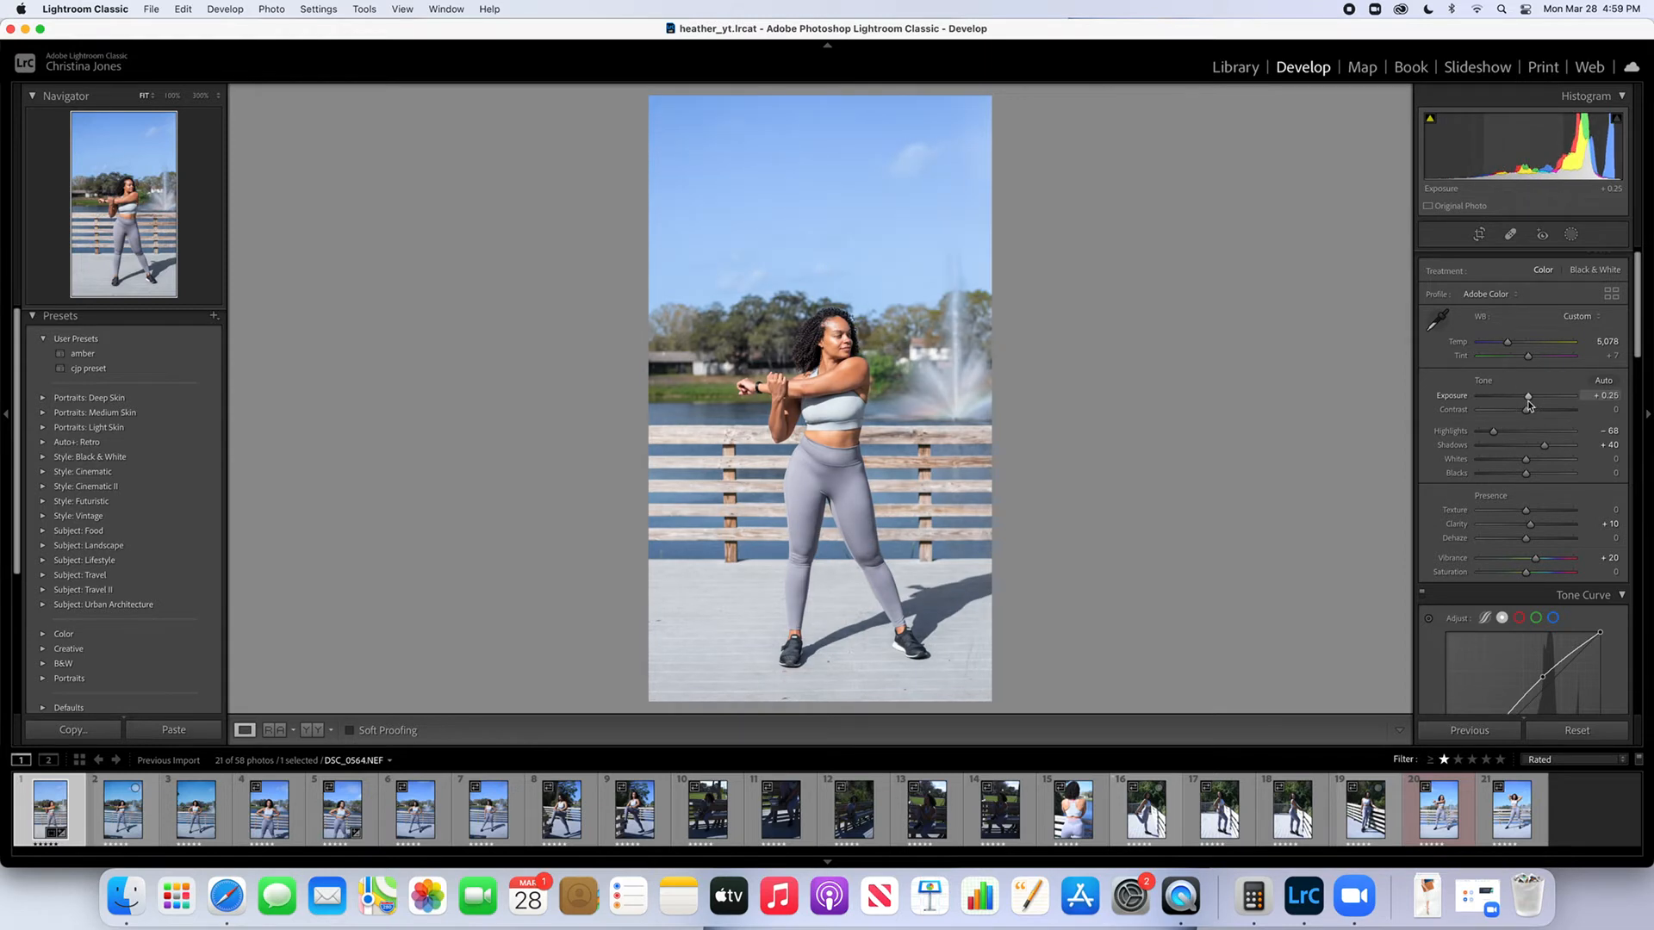
pyautogui.moveTo(1529, 407); pyautogui.dragTo(1528, 406)
pyautogui.scroll(-1, 1529, 407)
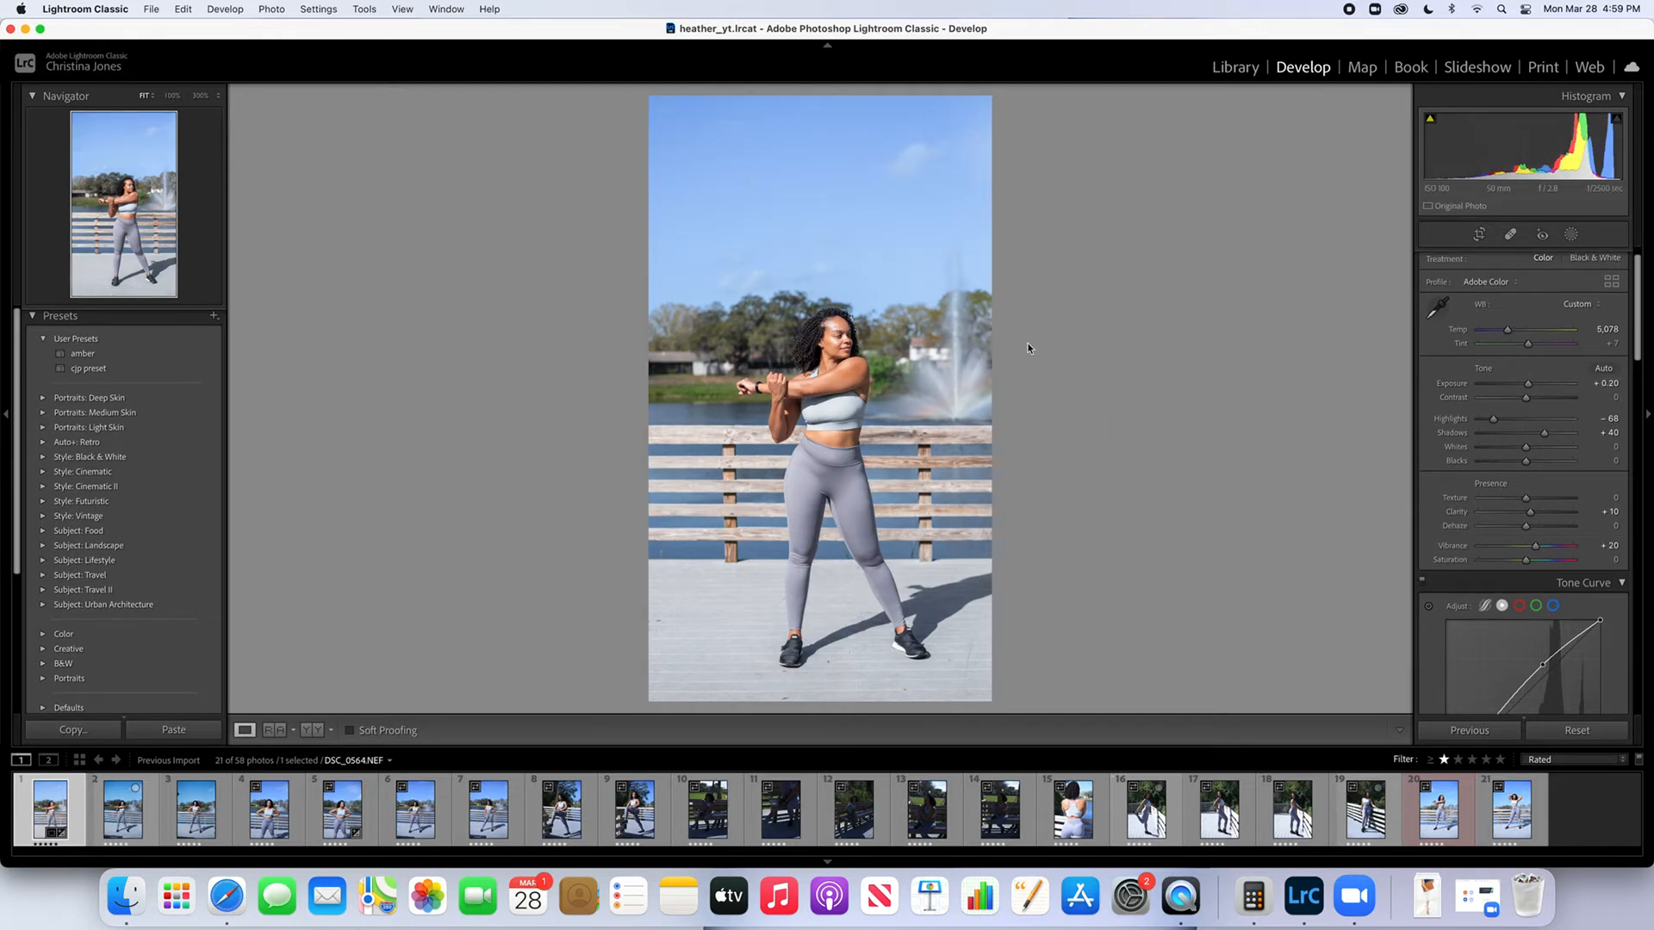
pyautogui.press('\\')
pyautogui.press('\\')
pyautogui.press('\\')
pyautogui.press('\\')
# Set the green color's Saturation to +31 and Hue to +10, and compare the result with the unedited photo
pyautogui.moveTo(1637, 287); pyautogui.dragTo(1636, 403)
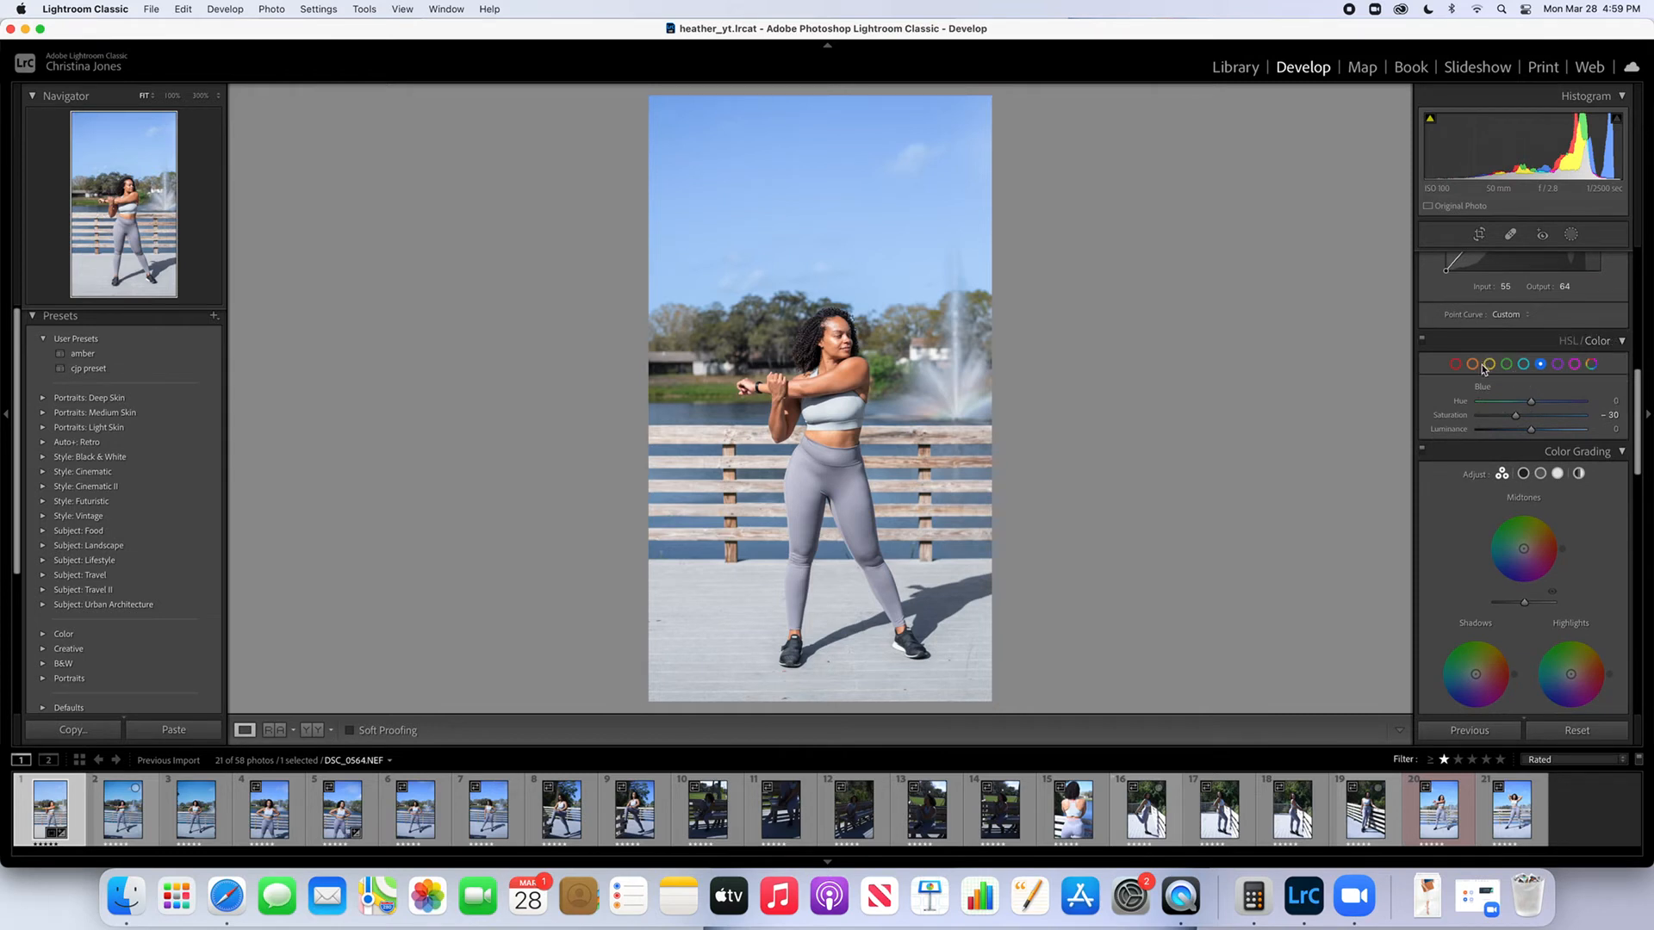
pyautogui.click(1507, 364)
pyautogui.moveTo(1531, 419); pyautogui.dragTo(1396, 420)
pyautogui.moveTo(1478, 416); pyautogui.dragTo(1542, 418)
pyautogui.moveTo(1543, 417); pyautogui.dragTo(1549, 418)
pyautogui.moveTo(1531, 404)
pyautogui.mouseDown()
pyautogui.moveTo(1557, 405)
pyautogui.moveTo(1496, 405)
pyautogui.moveTo(1569, 407)
pyautogui.moveTo(1536, 409)
pyautogui.mouseUp()
pyautogui.press('\\')
pyautogui.press('\\')
pyautogui.press('\\')
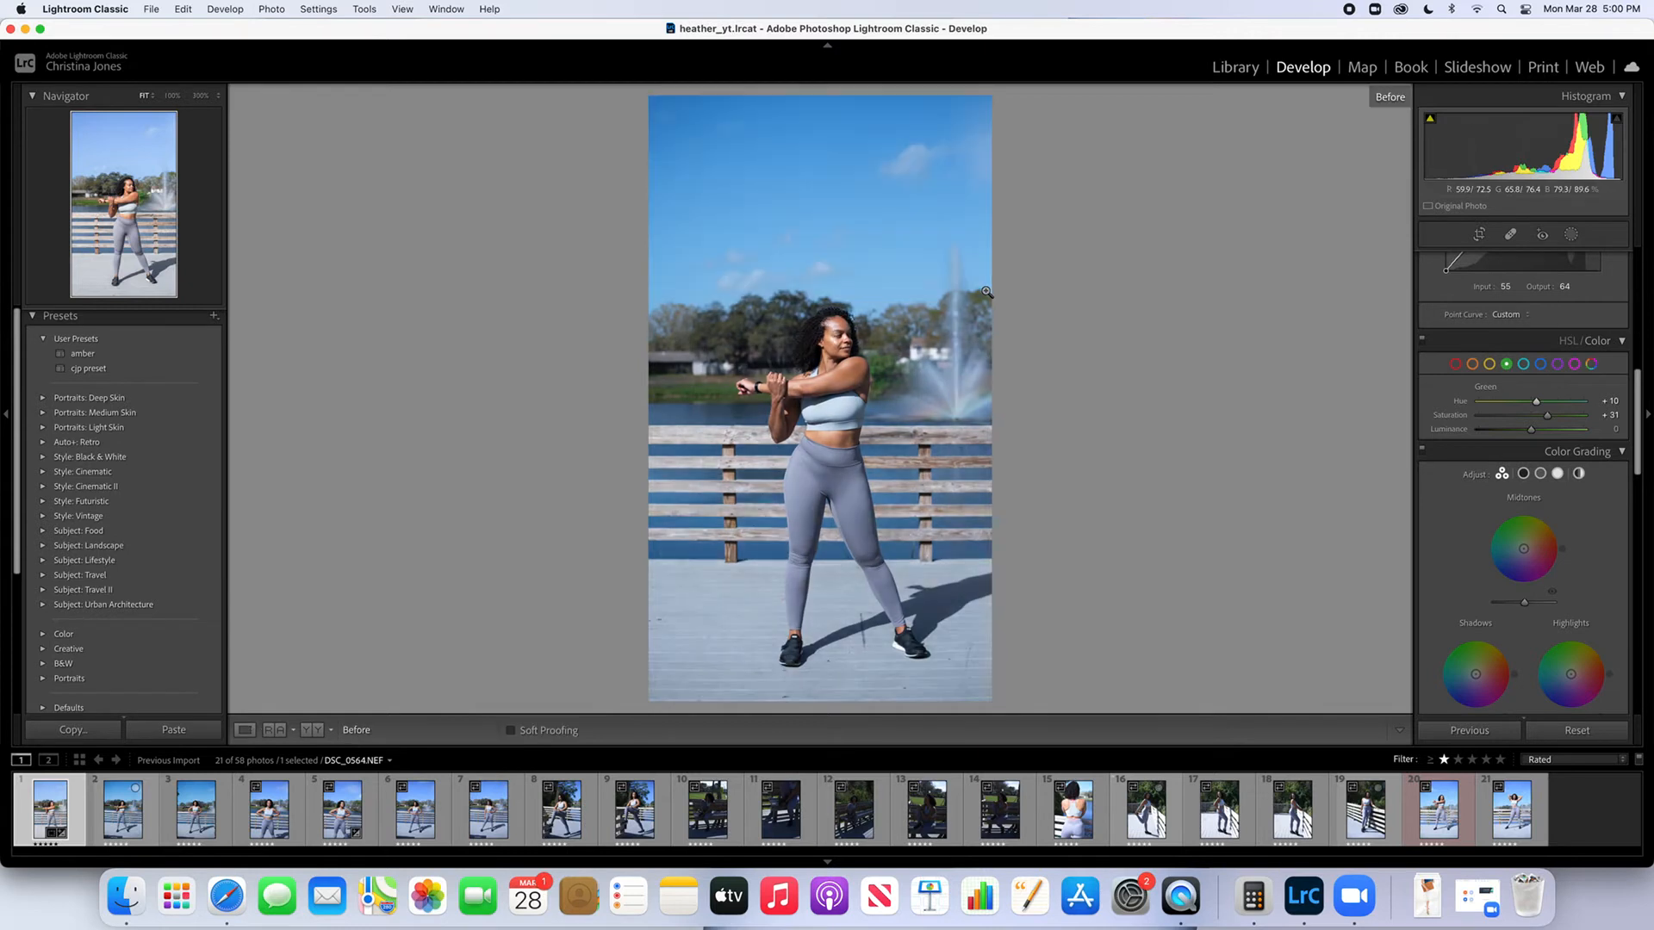
pyautogui.press('\\')
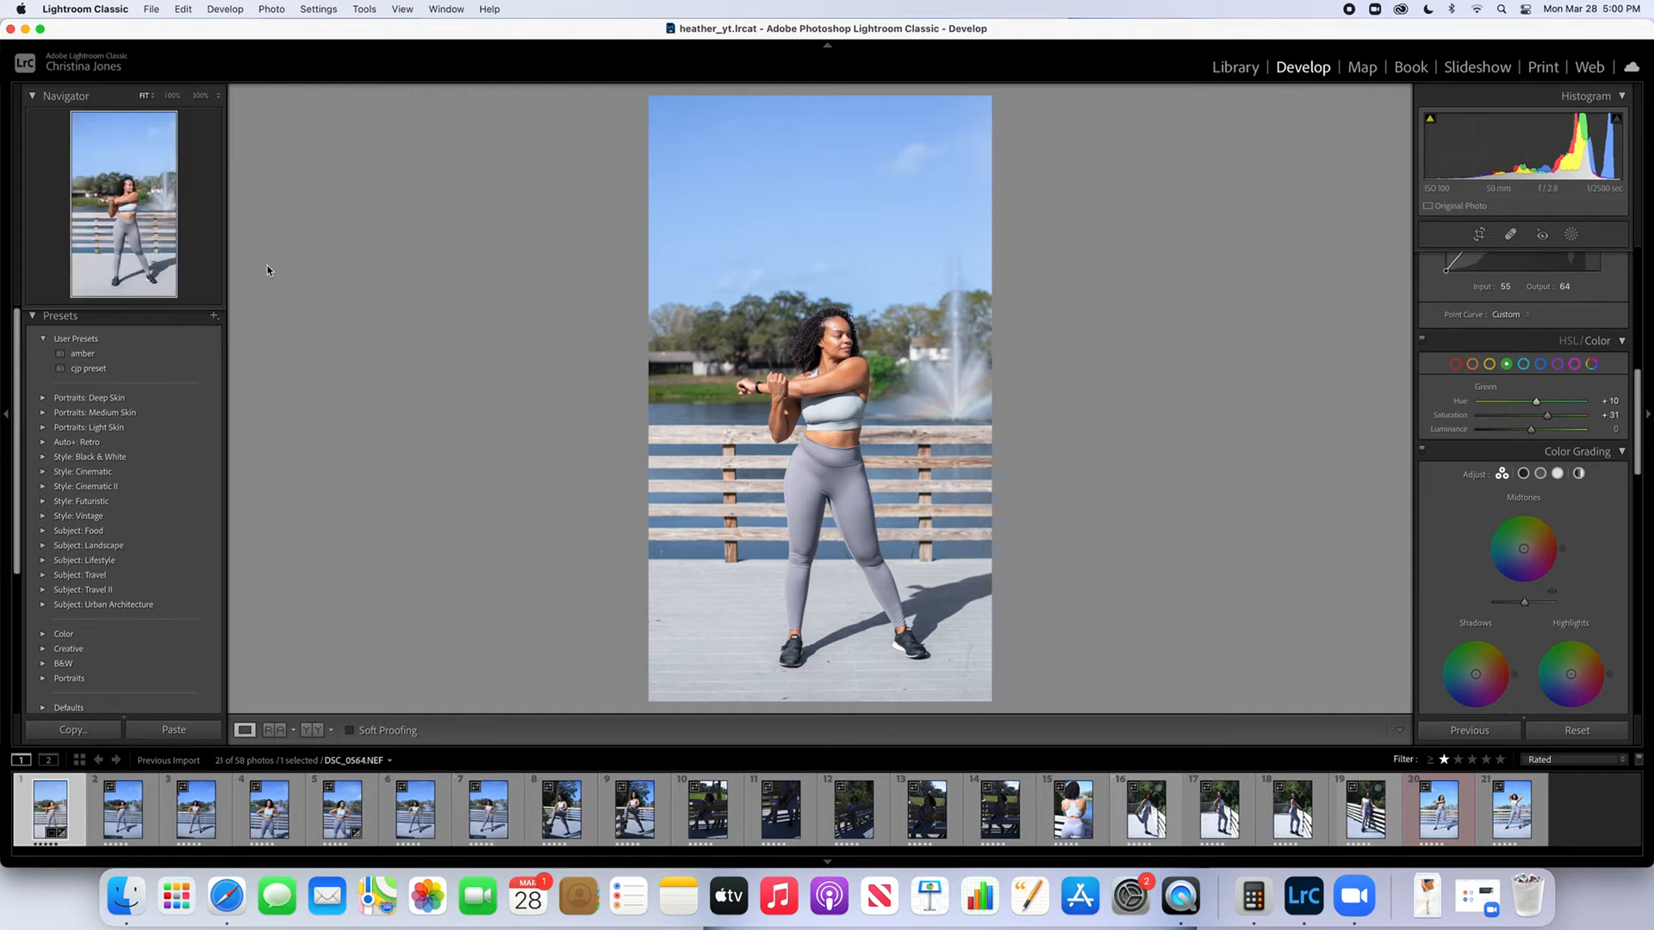
# Start exporting the photo and set the destination to the Pictures subfolder named after the open catalog
pyautogui.click(151, 10)
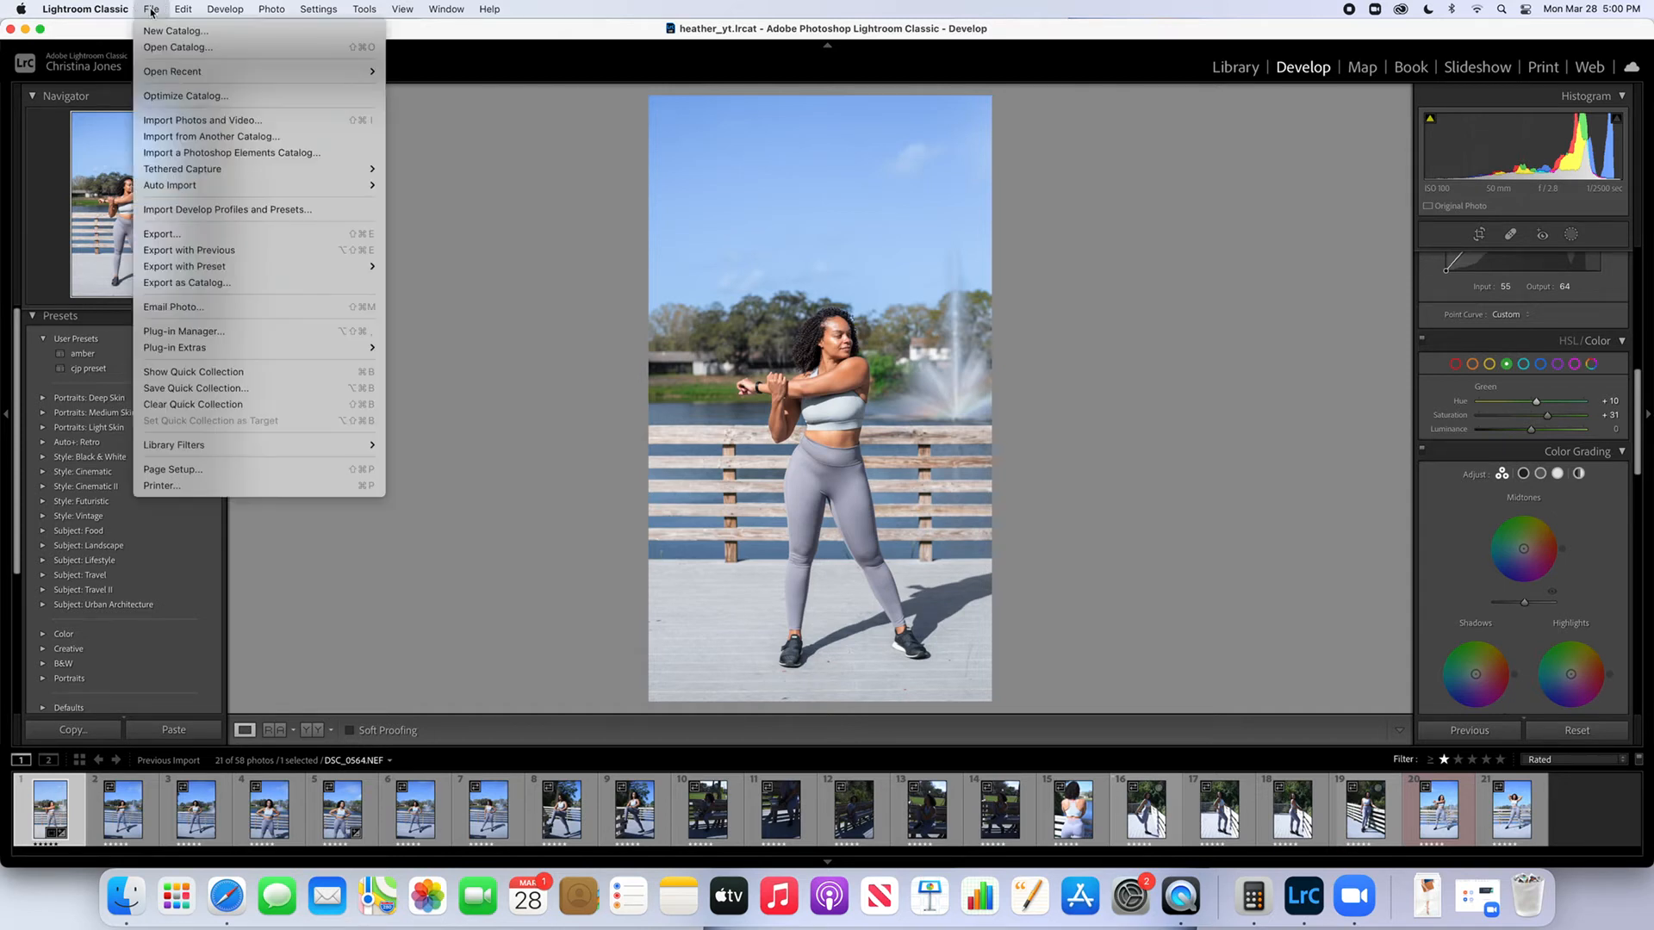
pyautogui.click(179, 235)
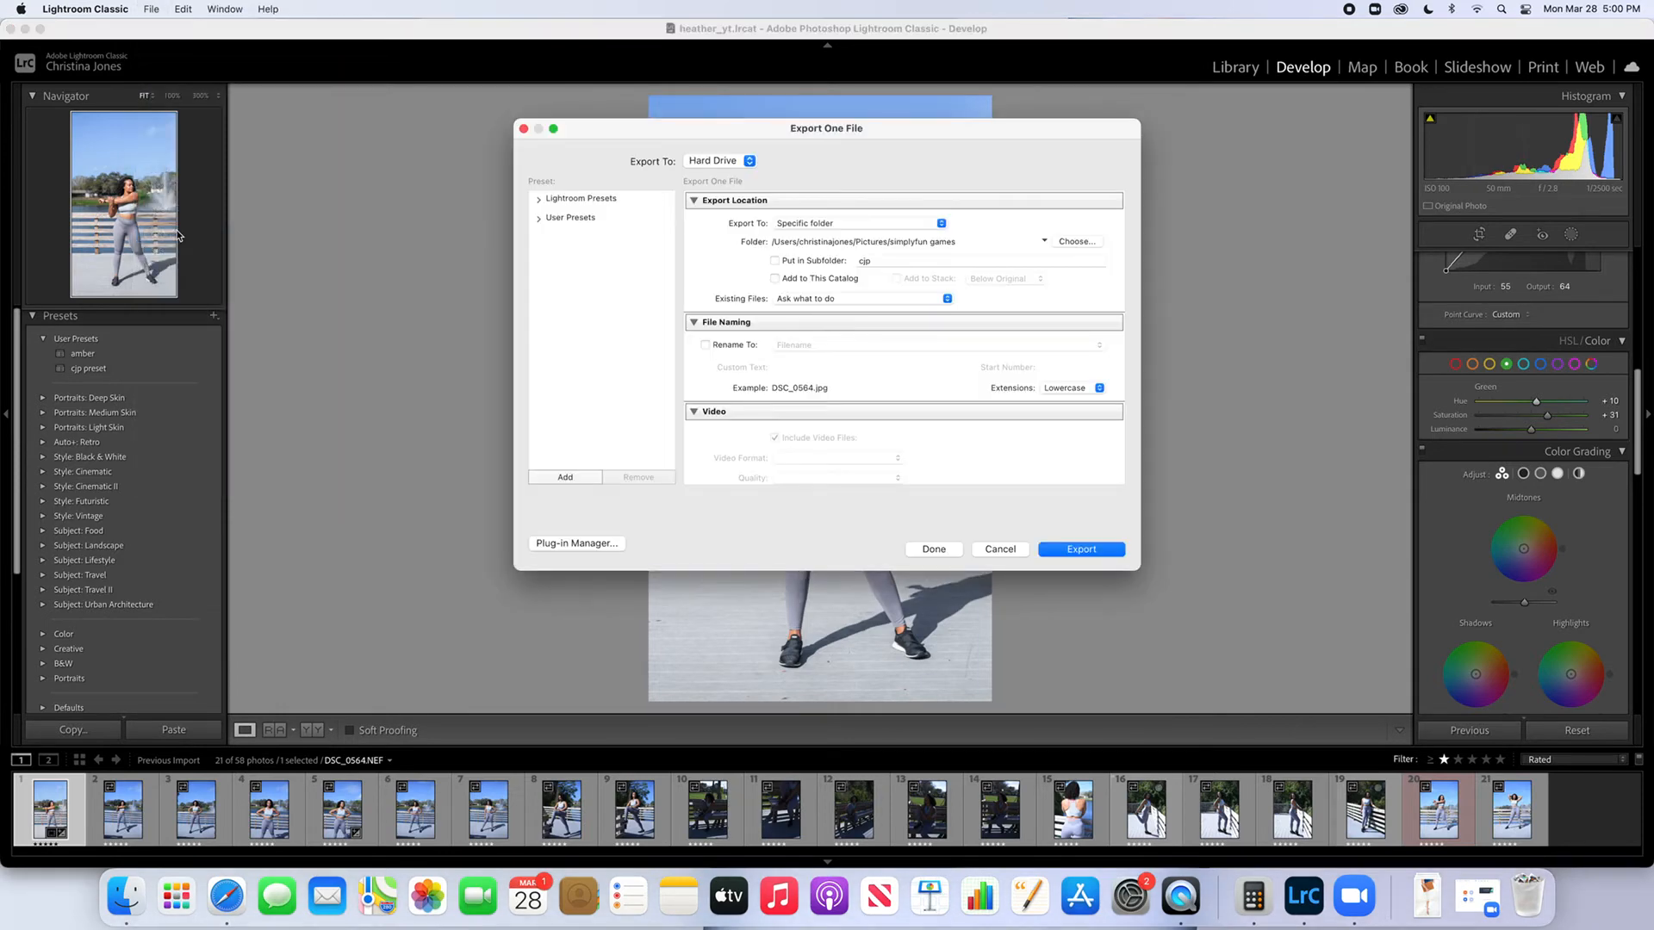
pyautogui.click(1074, 242)
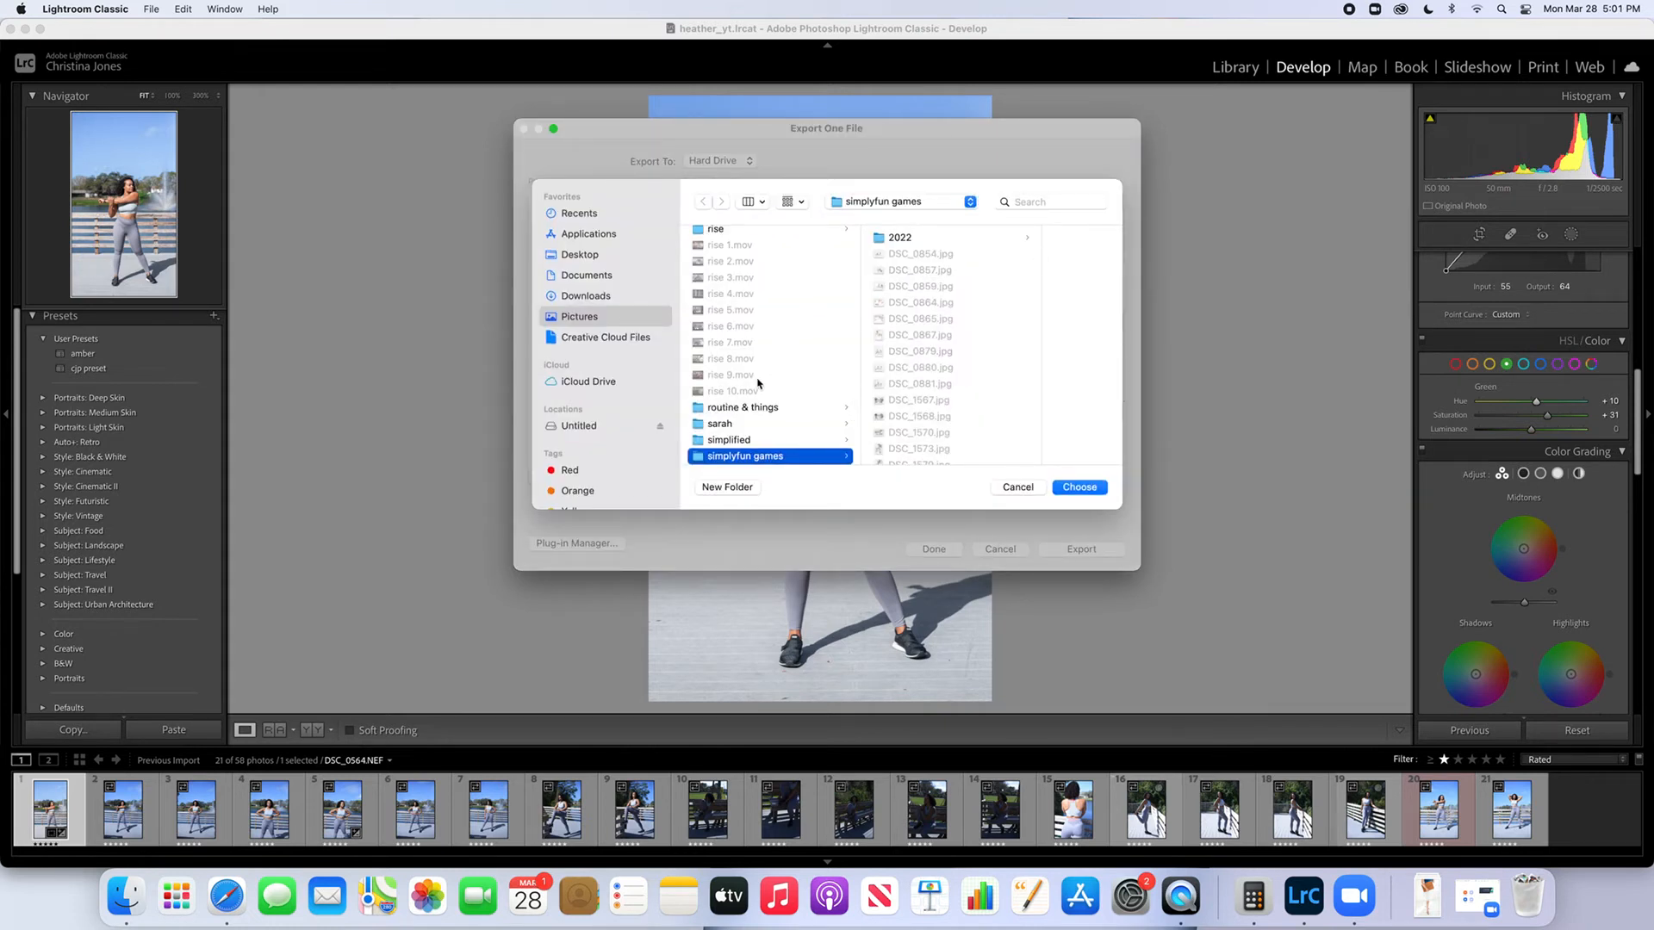
pyautogui.scroll(10, 758, 384)
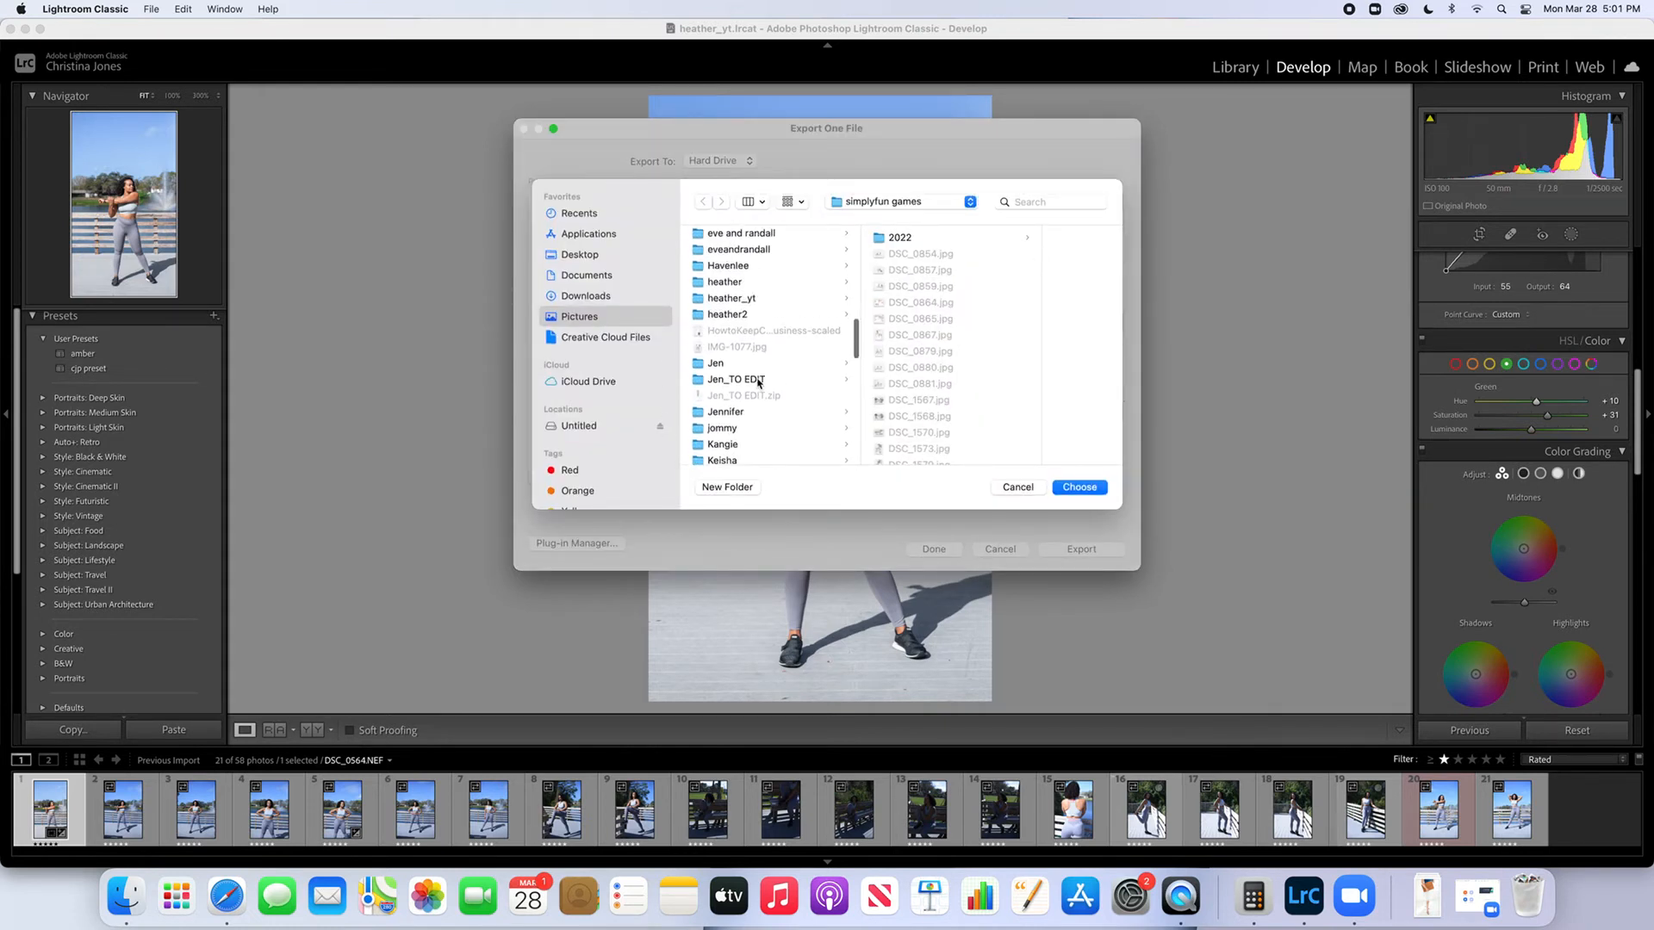
pyautogui.scroll(2, 758, 384)
pyautogui.click(758, 383)
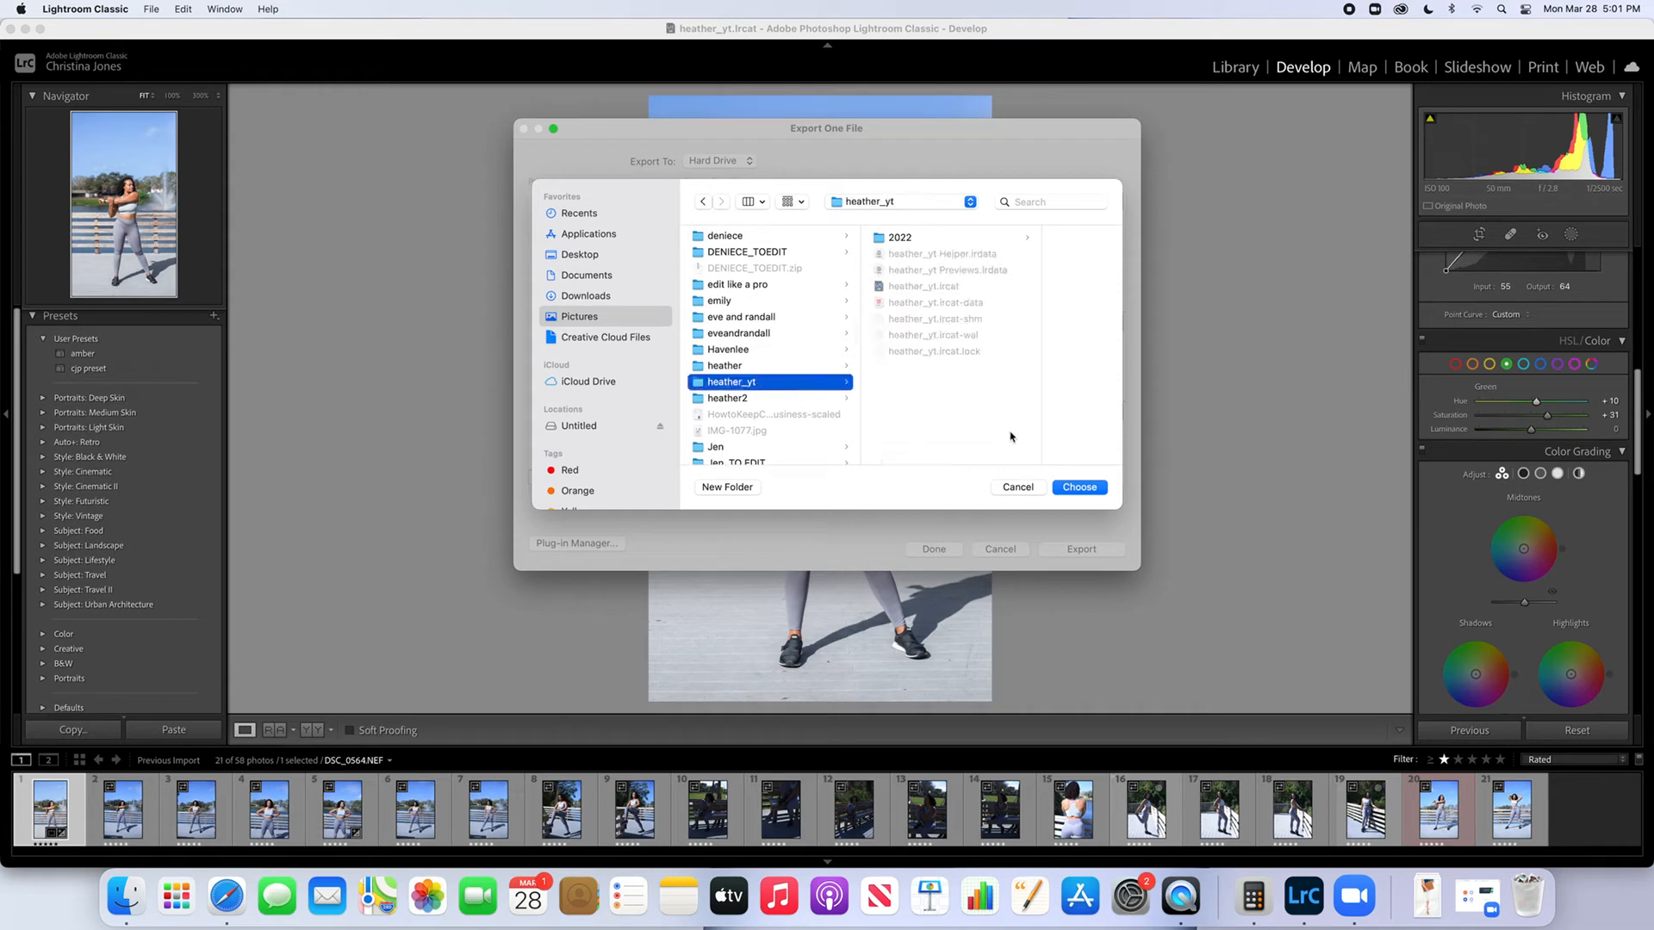
pyautogui.click(1079, 488)
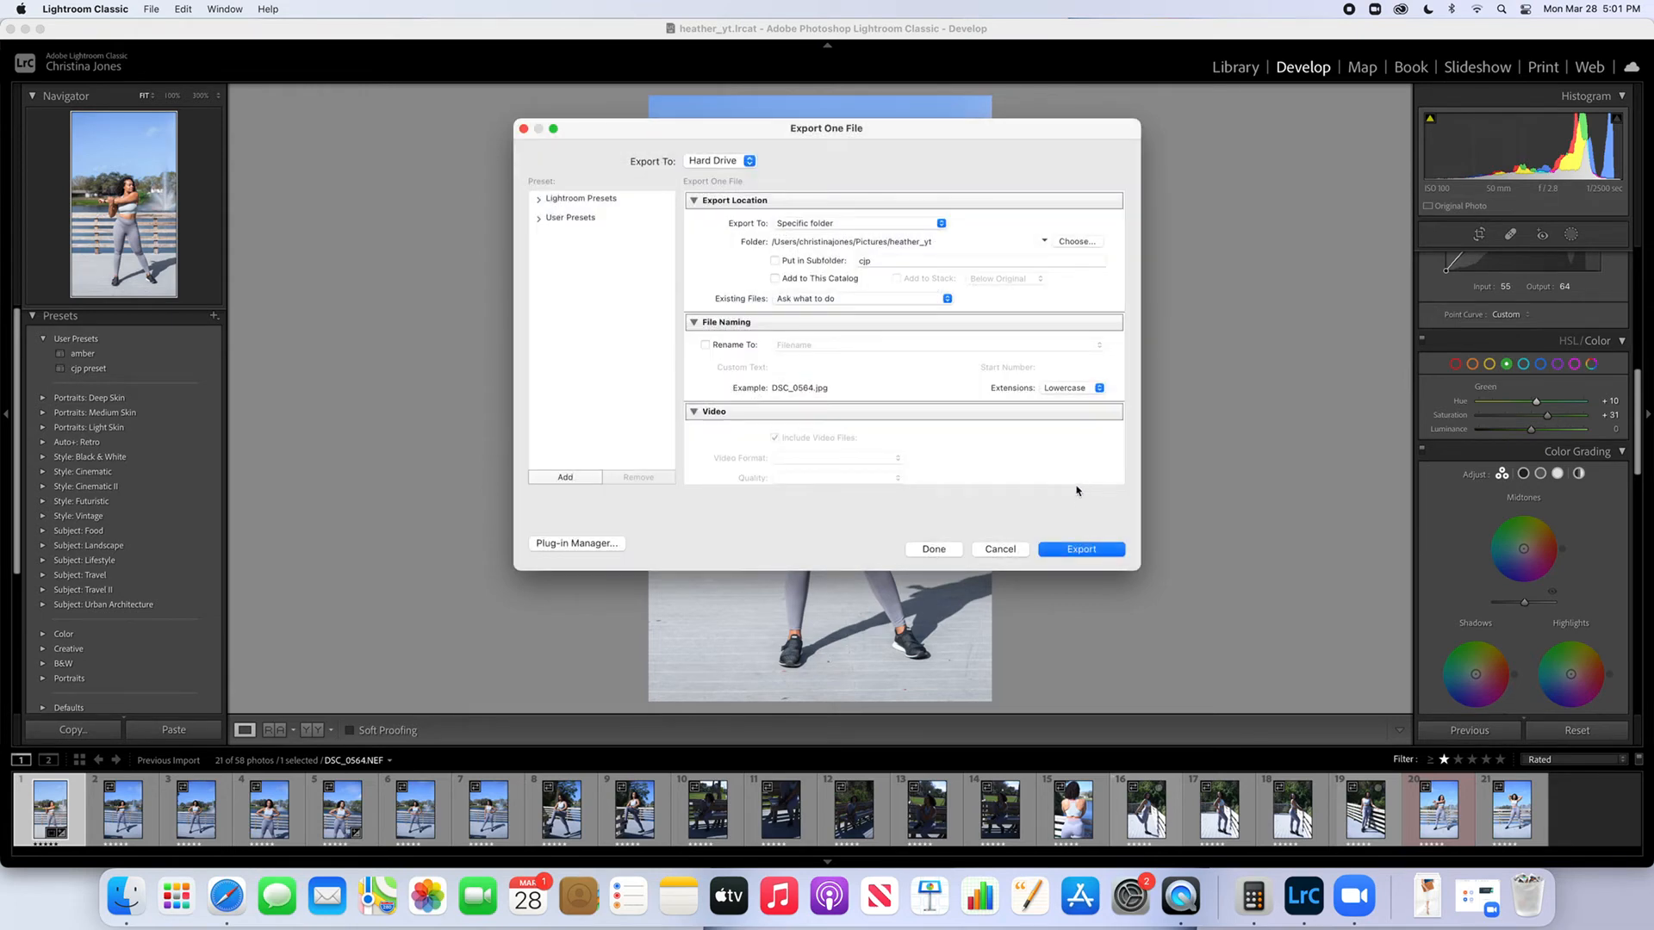
# Review the export's file settings, keep the resolution unit as pixels per inch, and export the photo
pyautogui.scroll(-5, 951, 413)
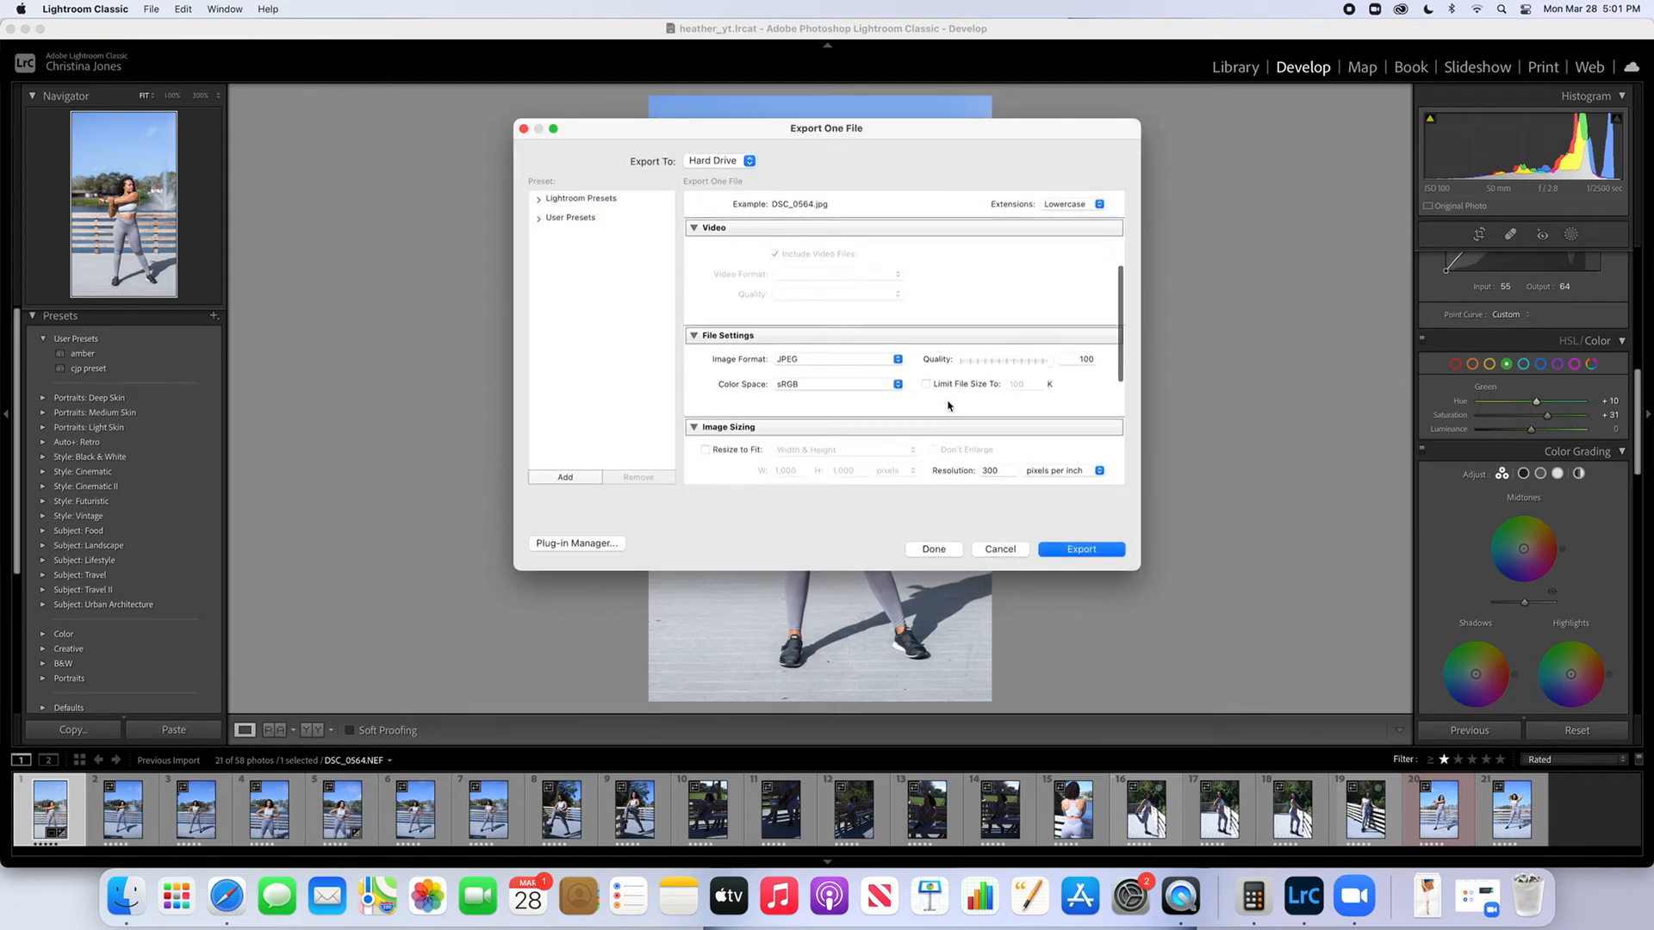
pyautogui.scroll(-2, 948, 406)
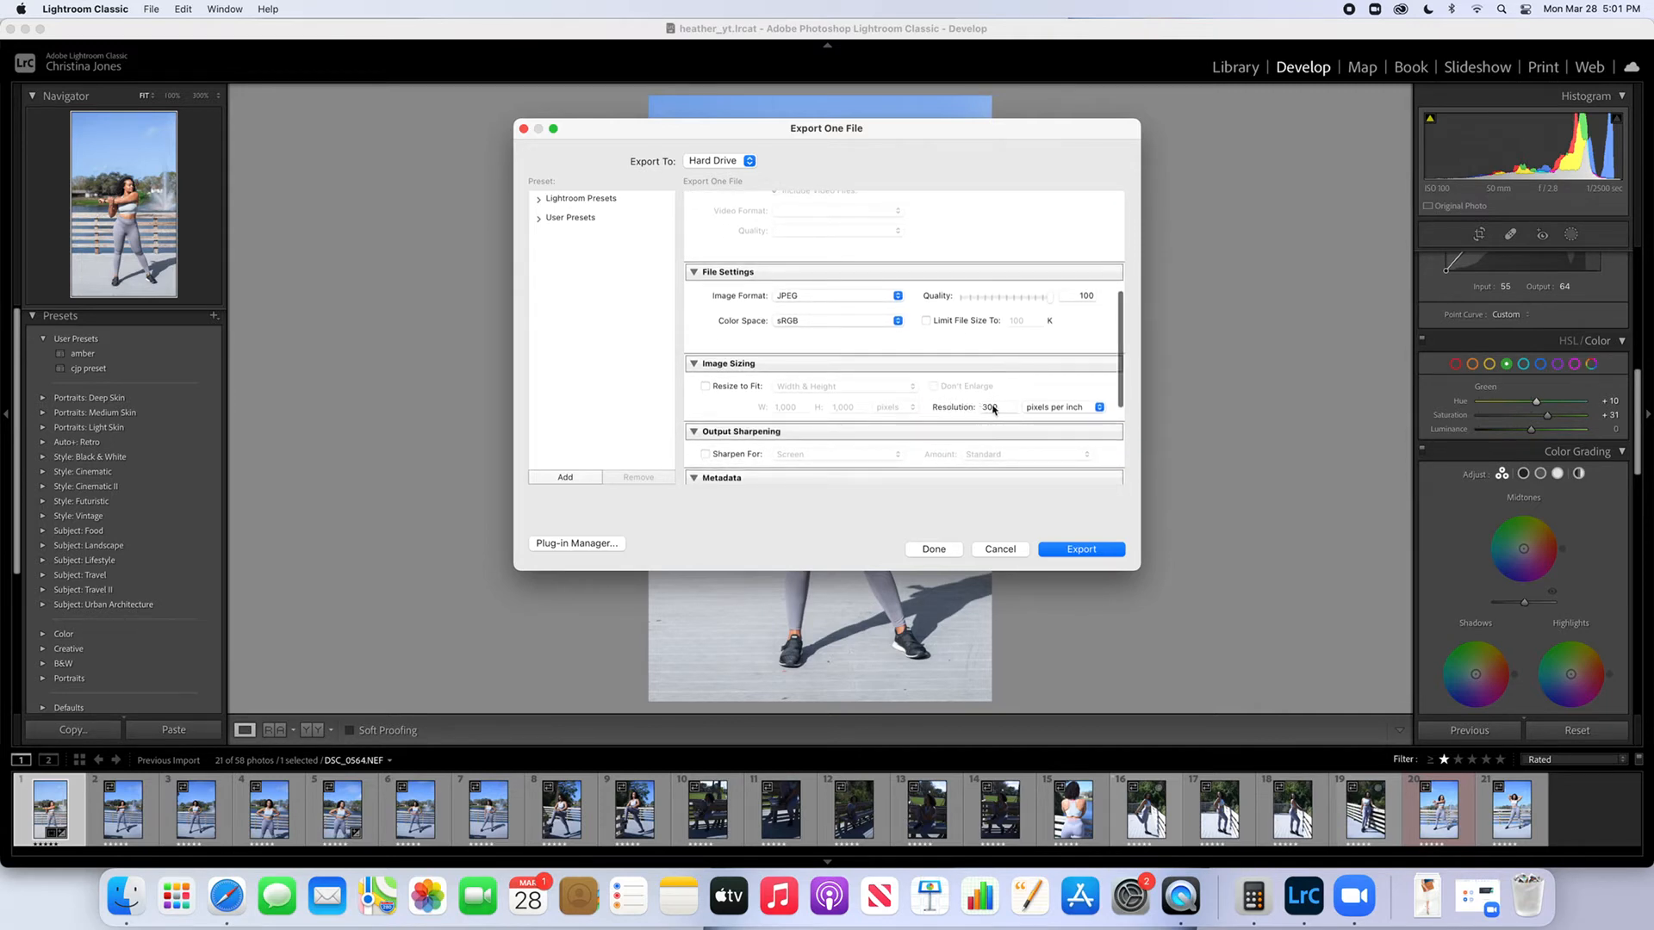
pyautogui.click(1075, 409)
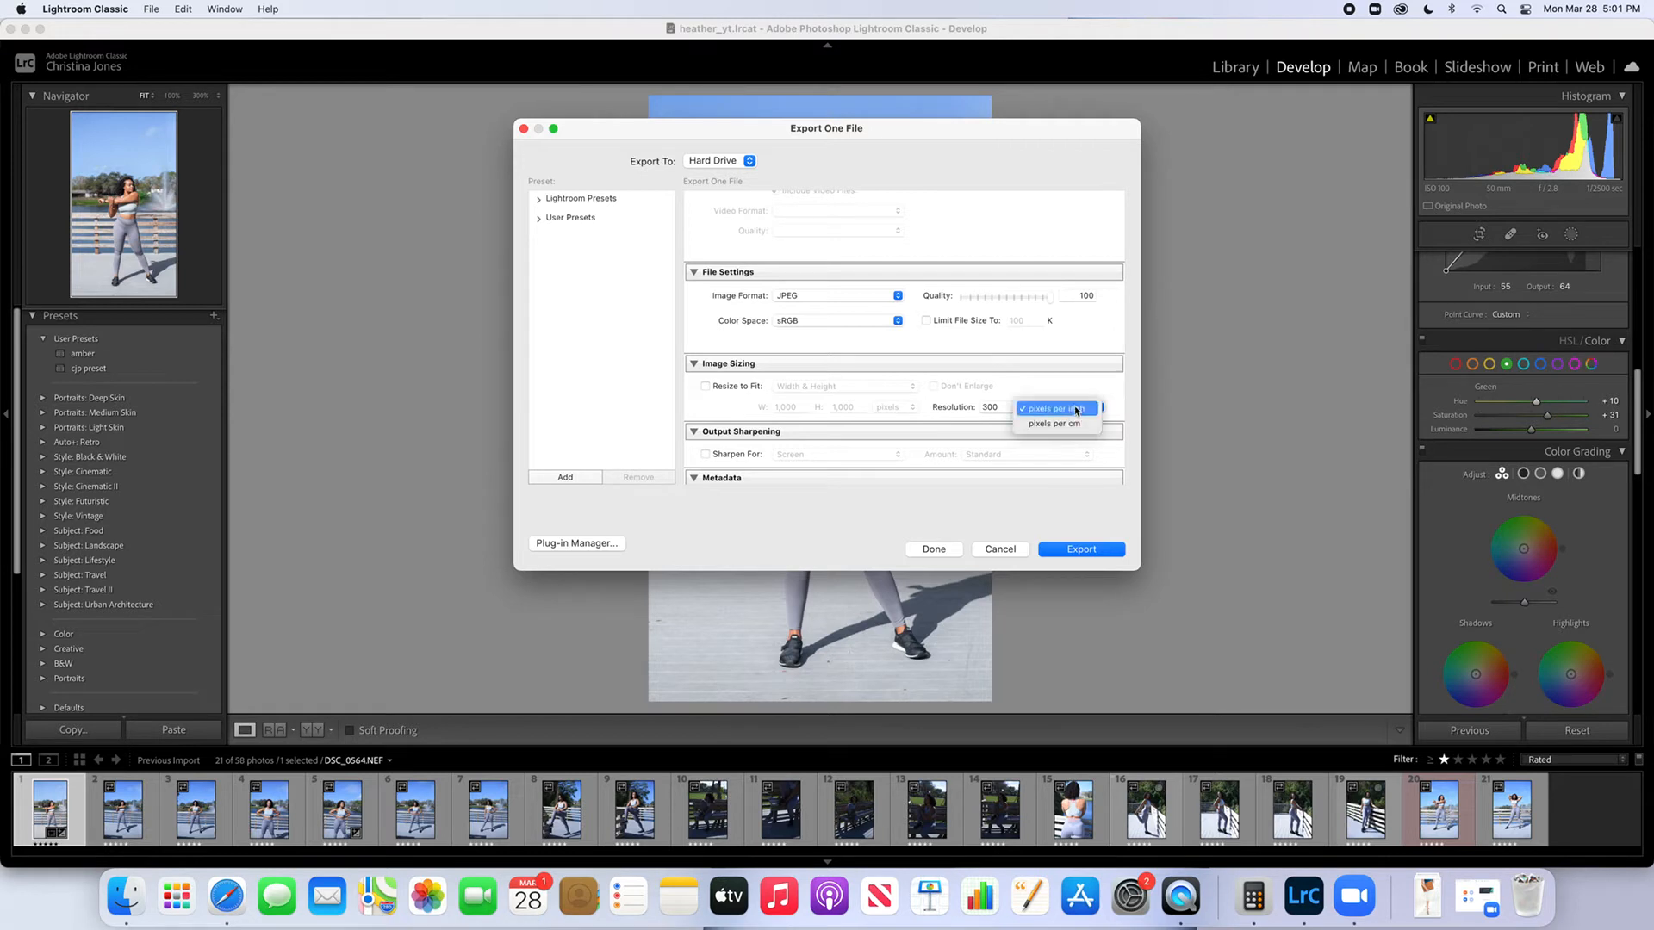
pyautogui.click(1076, 410)
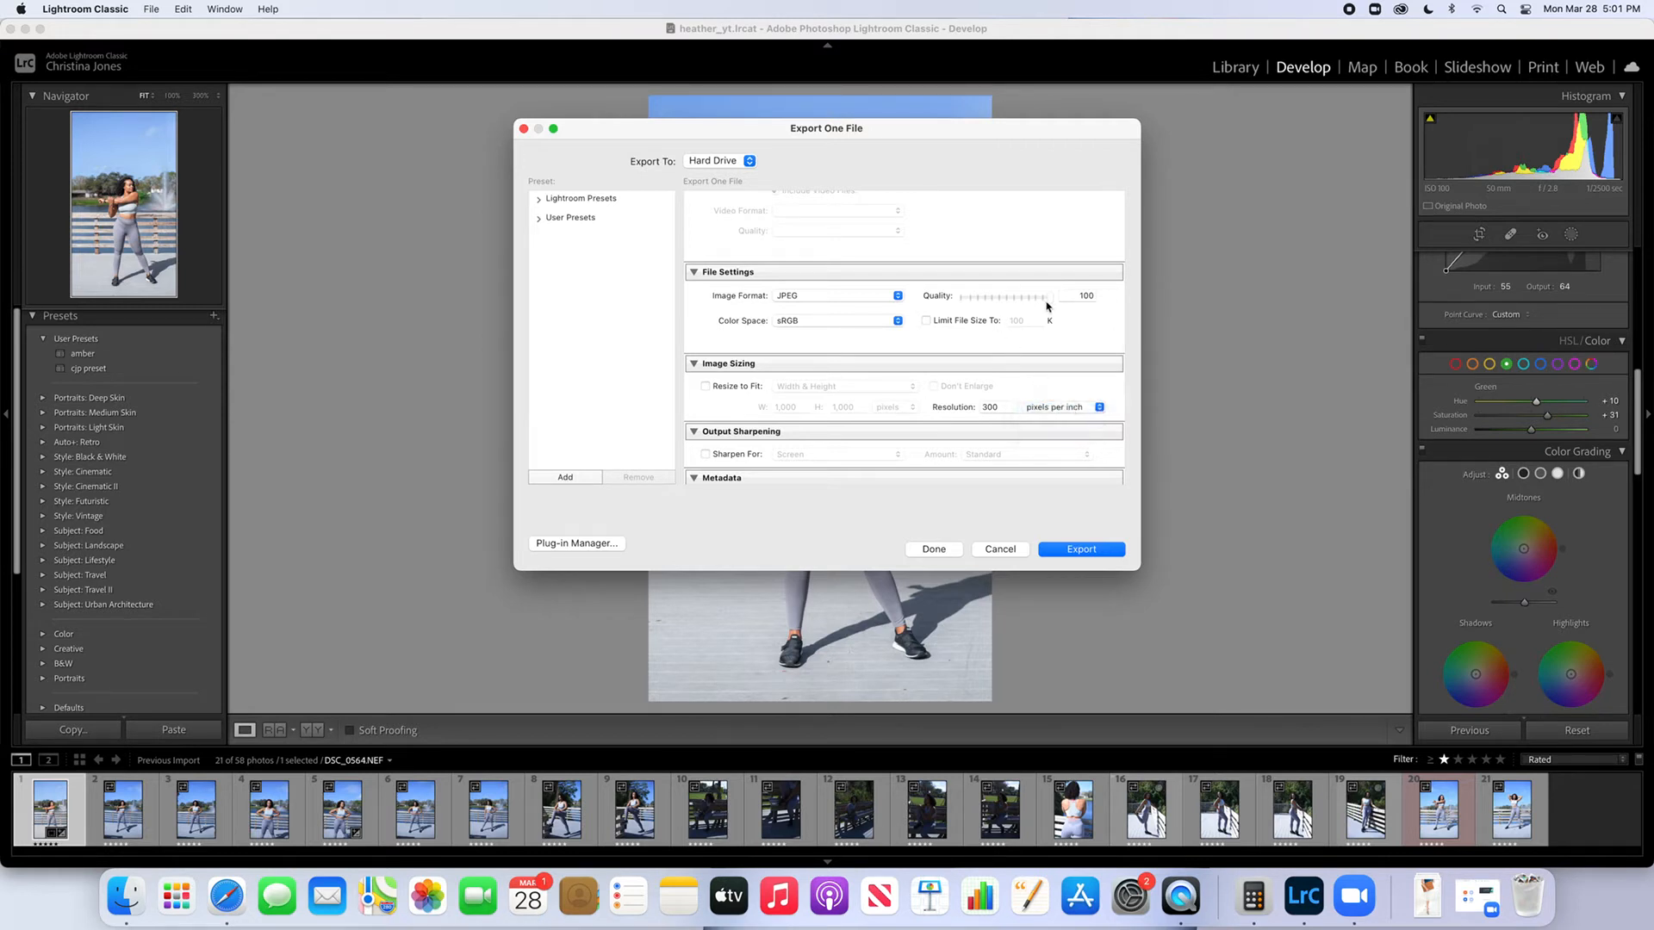
pyautogui.scroll(-2, 1057, 515)
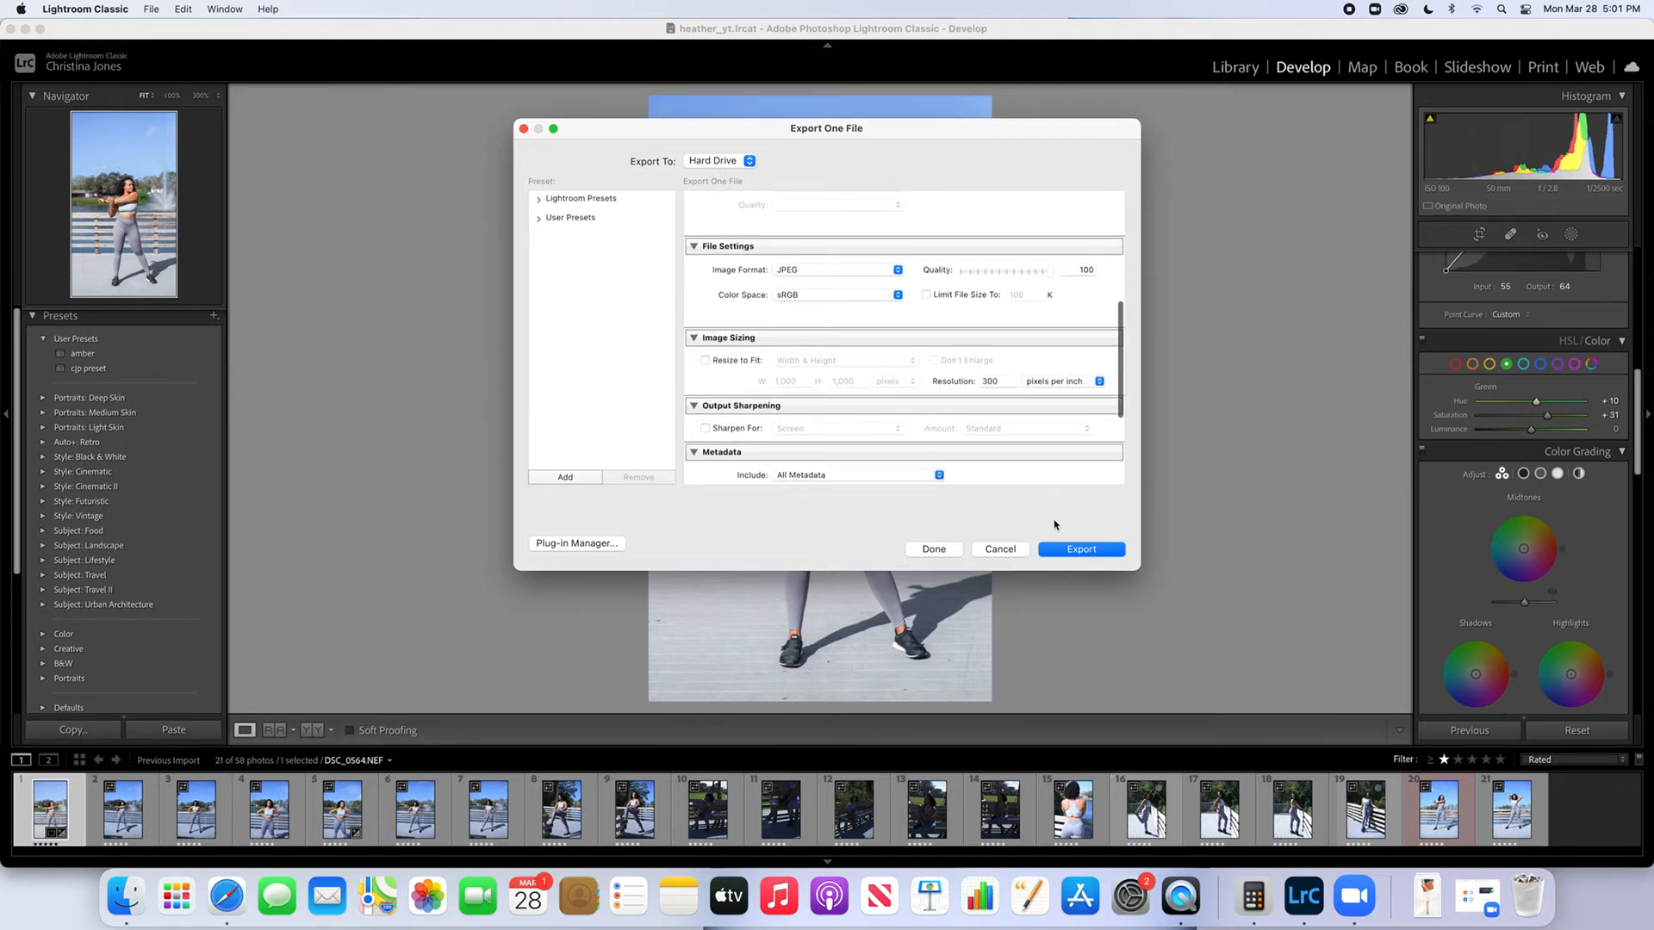
pyautogui.click(1076, 550)
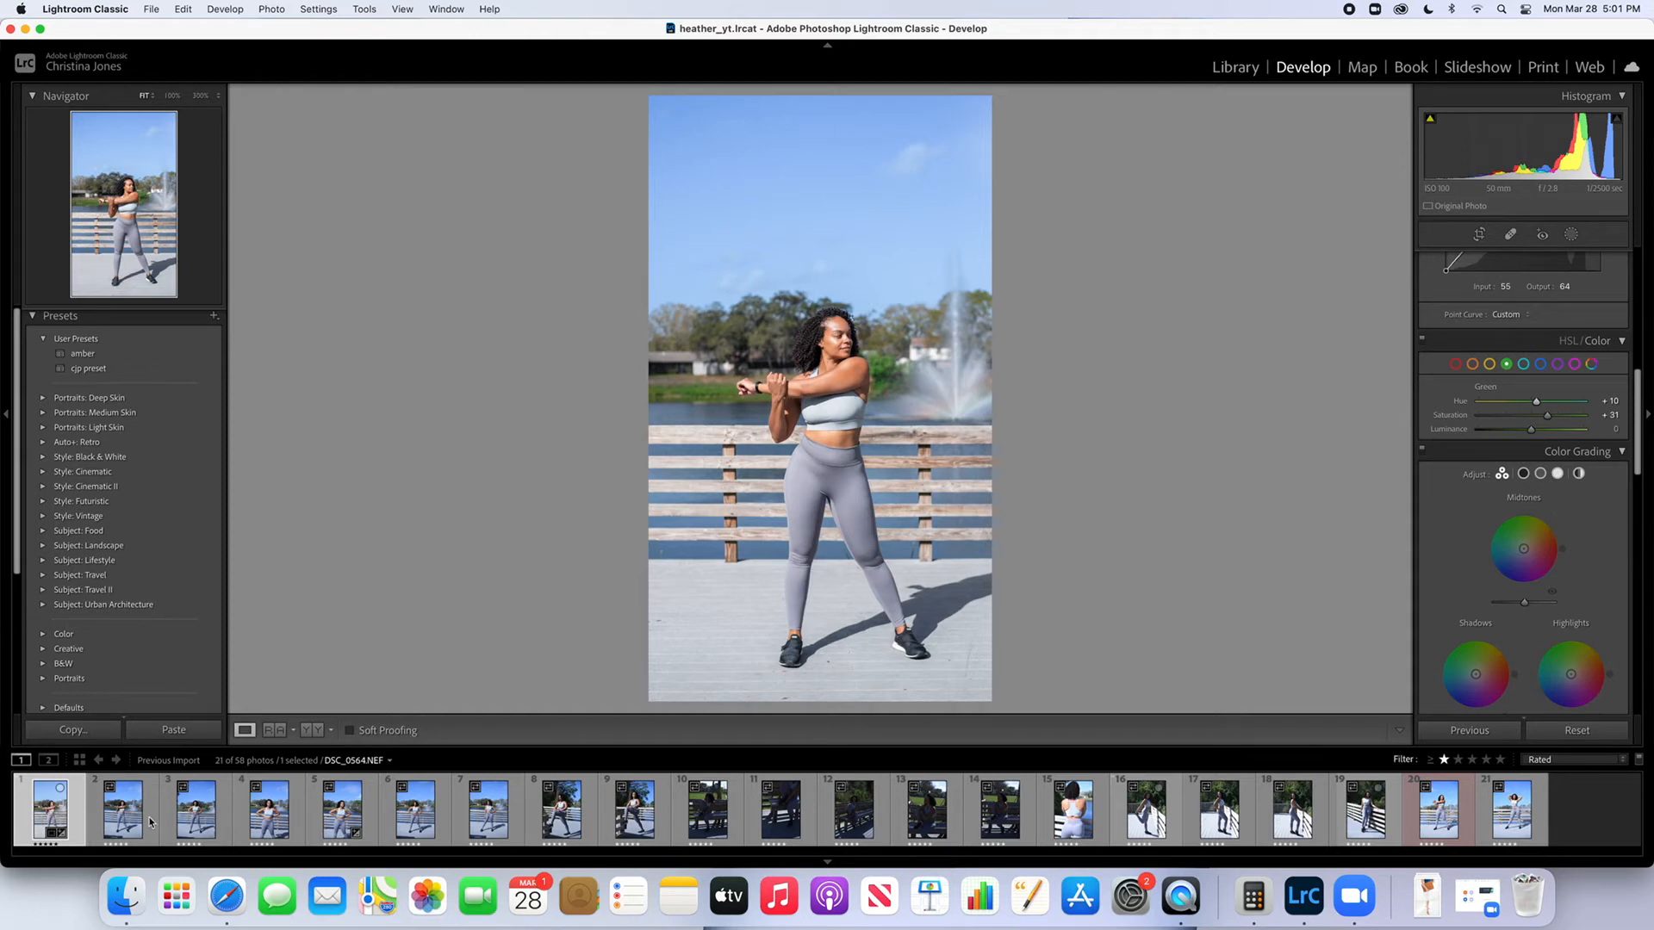
# Select the first seven filmstrip photos and synchronize the edited photo's develop settings to them, including Mask 1
pyautogui.keyDown('shift'); pyautogui.click(494, 824); pyautogui.keyUp('shift')
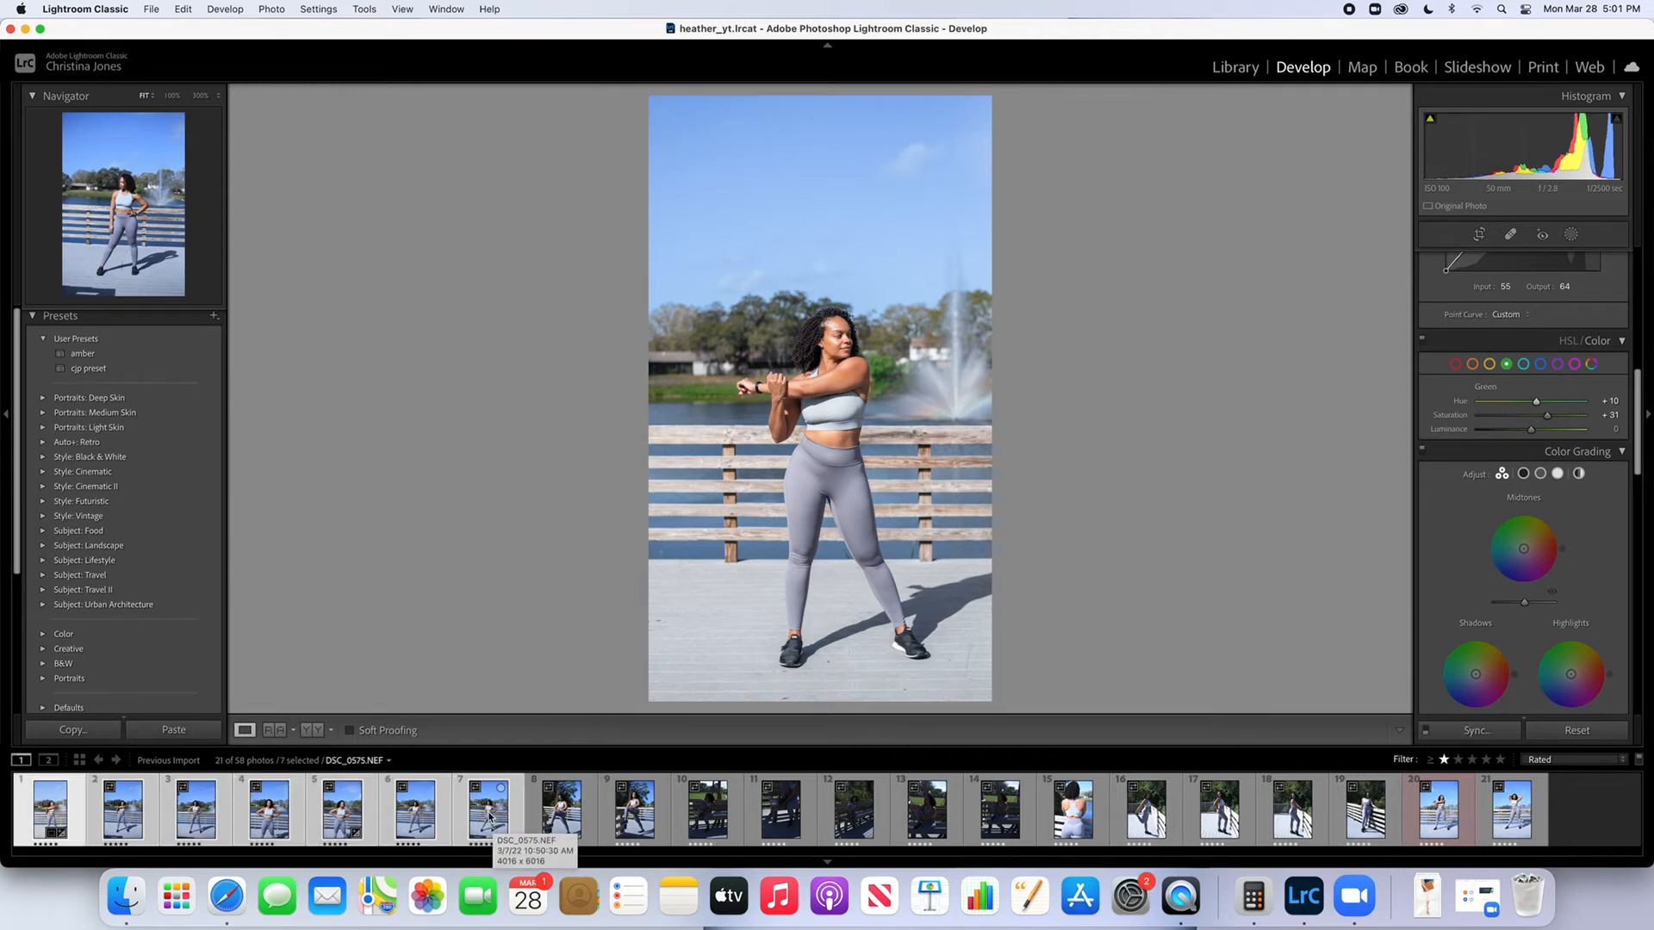
pyautogui.rightClick(489, 815)
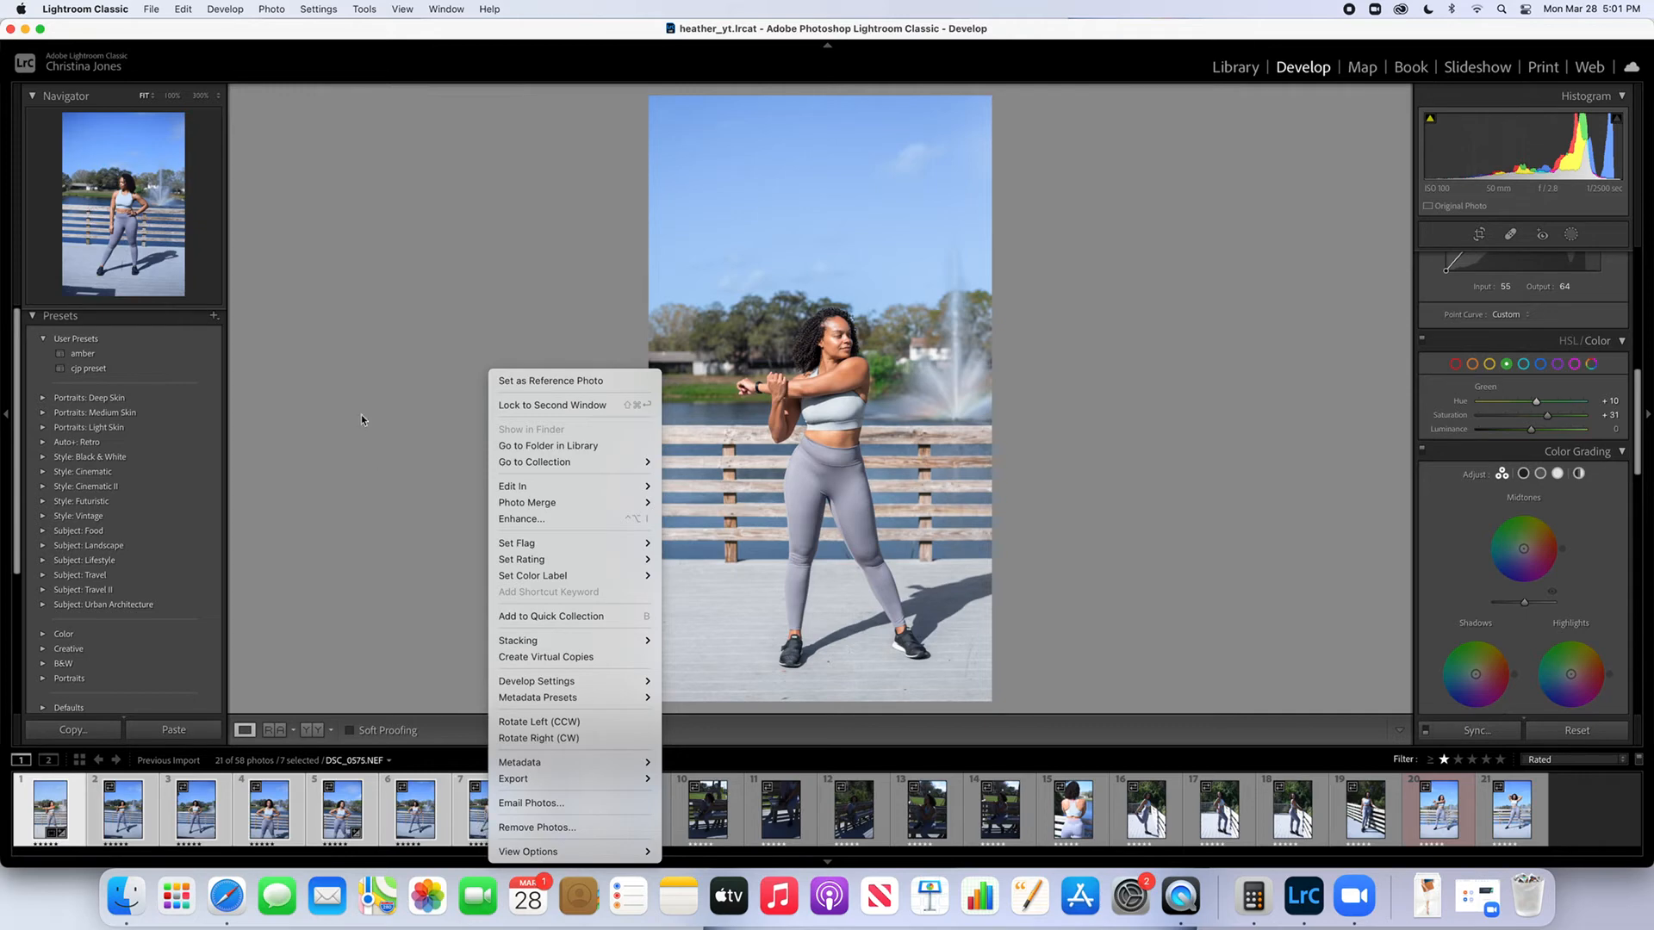
pyautogui.click(320, 10)
pyautogui.click(323, 10)
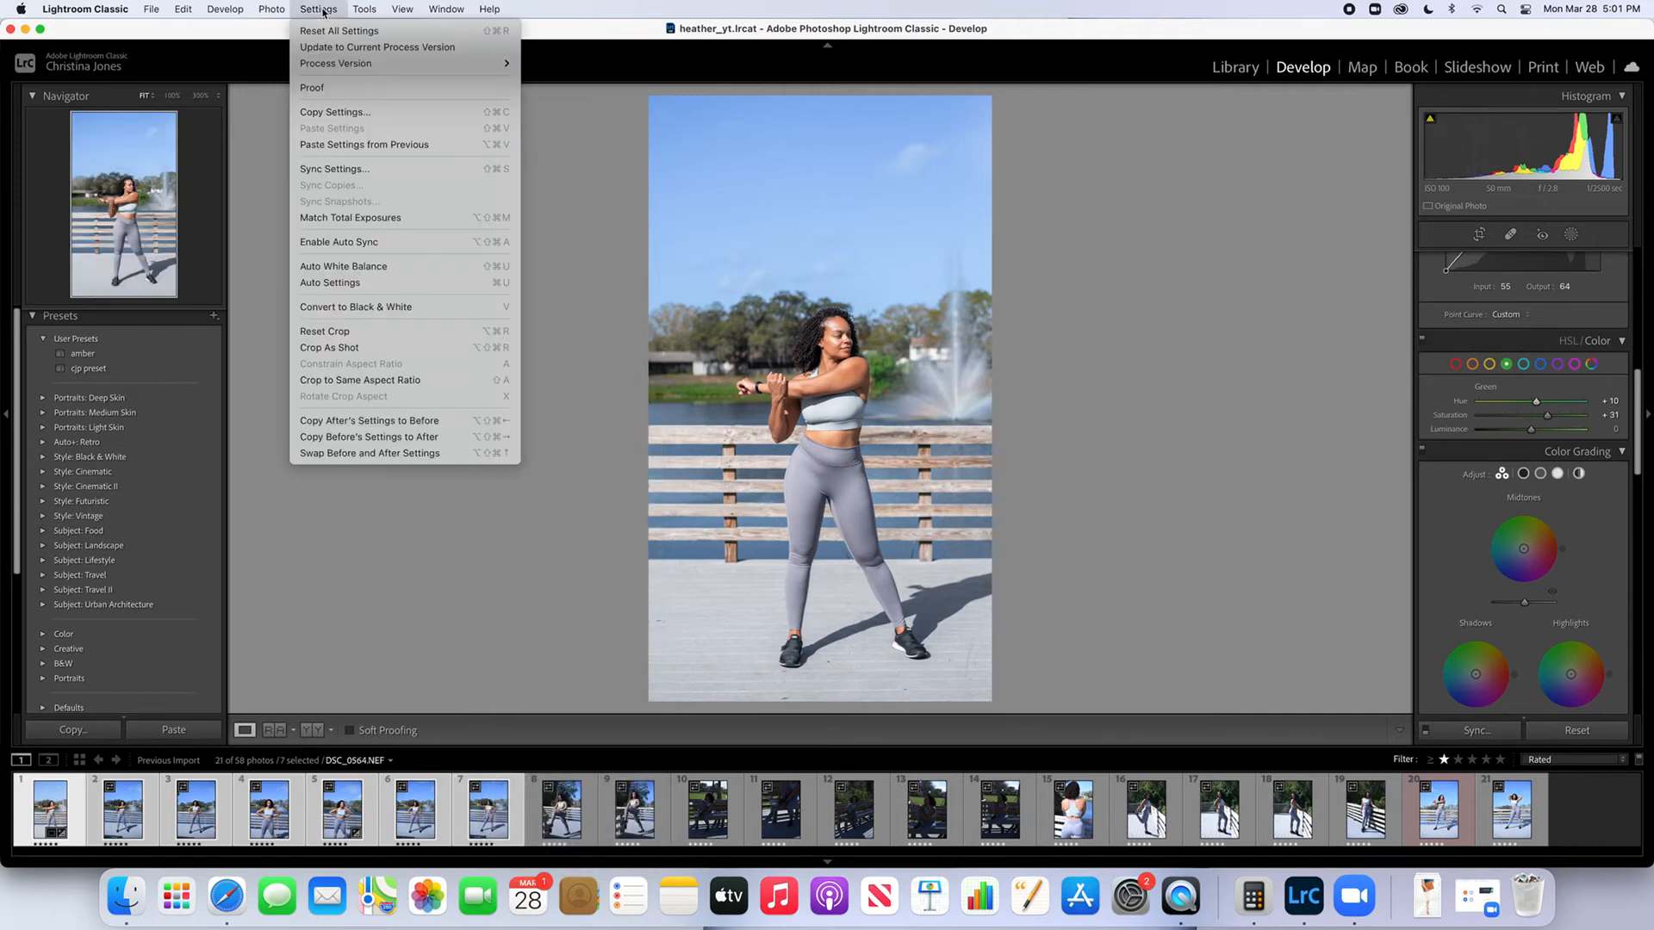
pyautogui.click(345, 169)
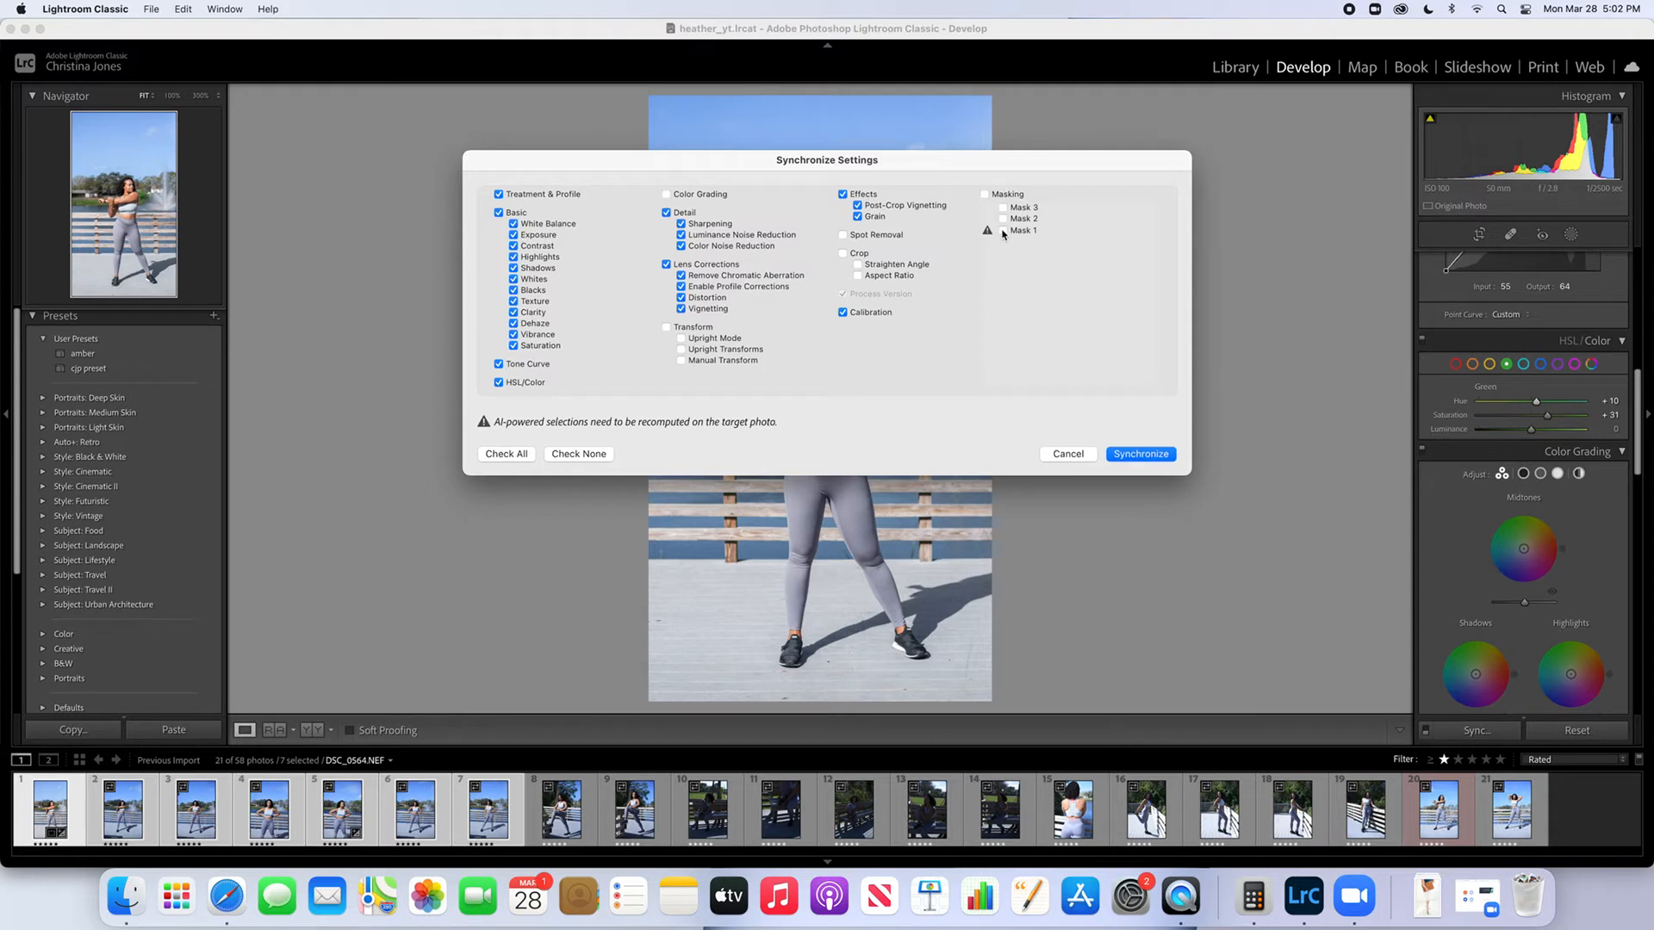
pyautogui.click(1002, 231)
pyautogui.click(1141, 454)
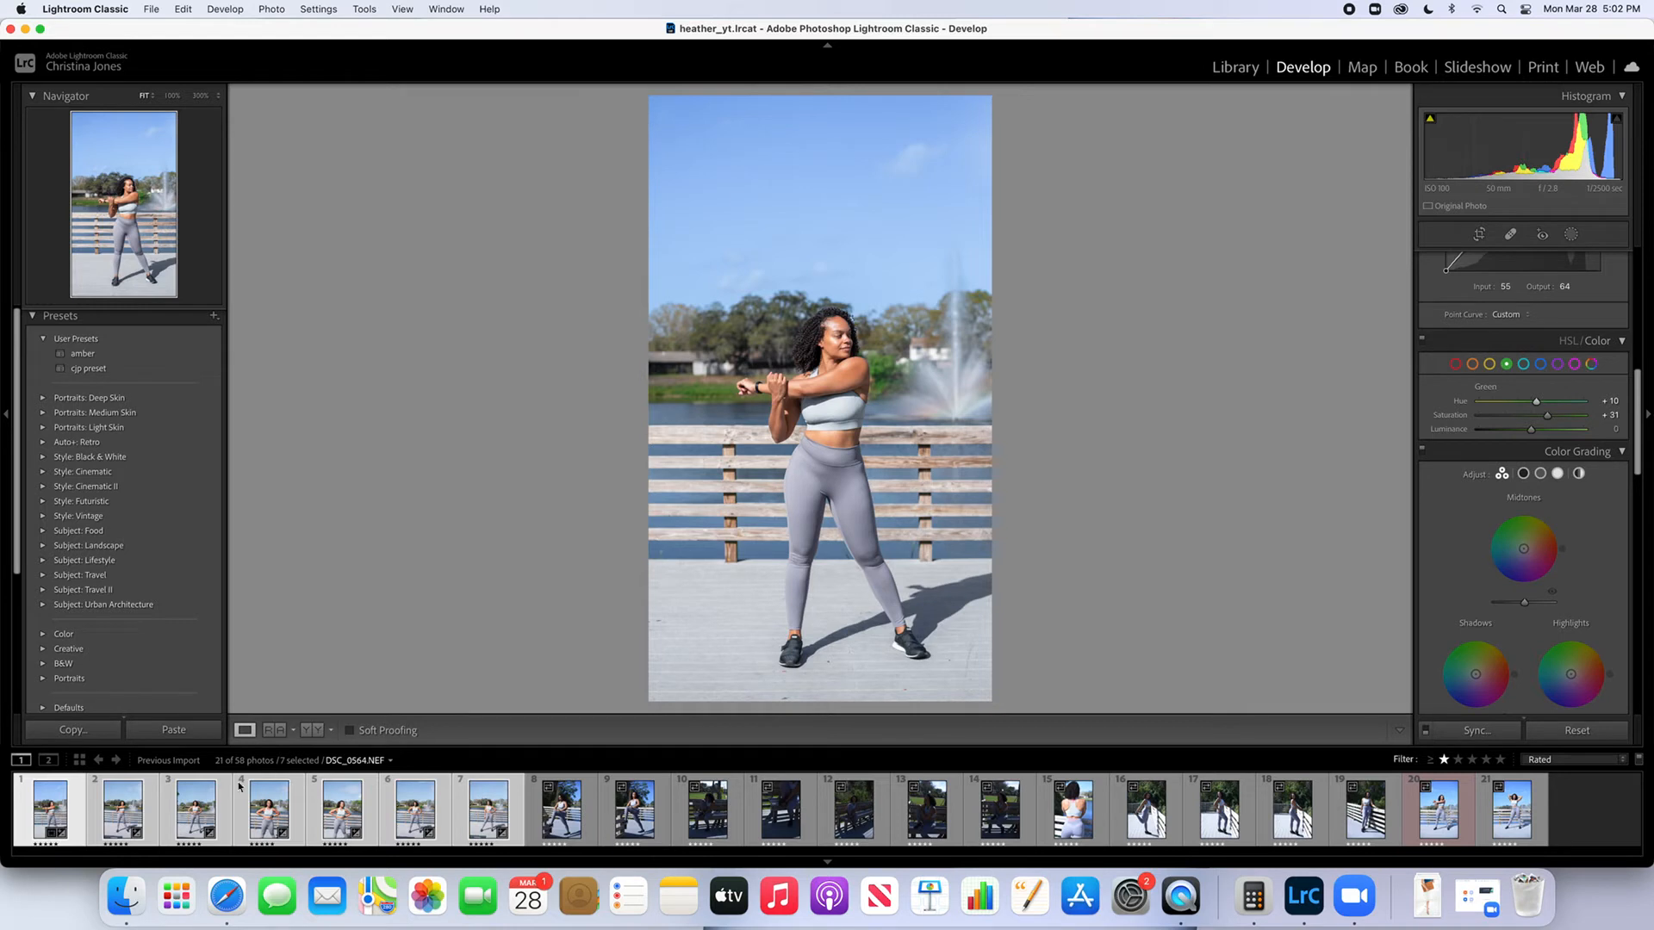
# Check the synchronized photos and select only the second filmstrip photo for individual editing
pyautogui.click(124, 820)
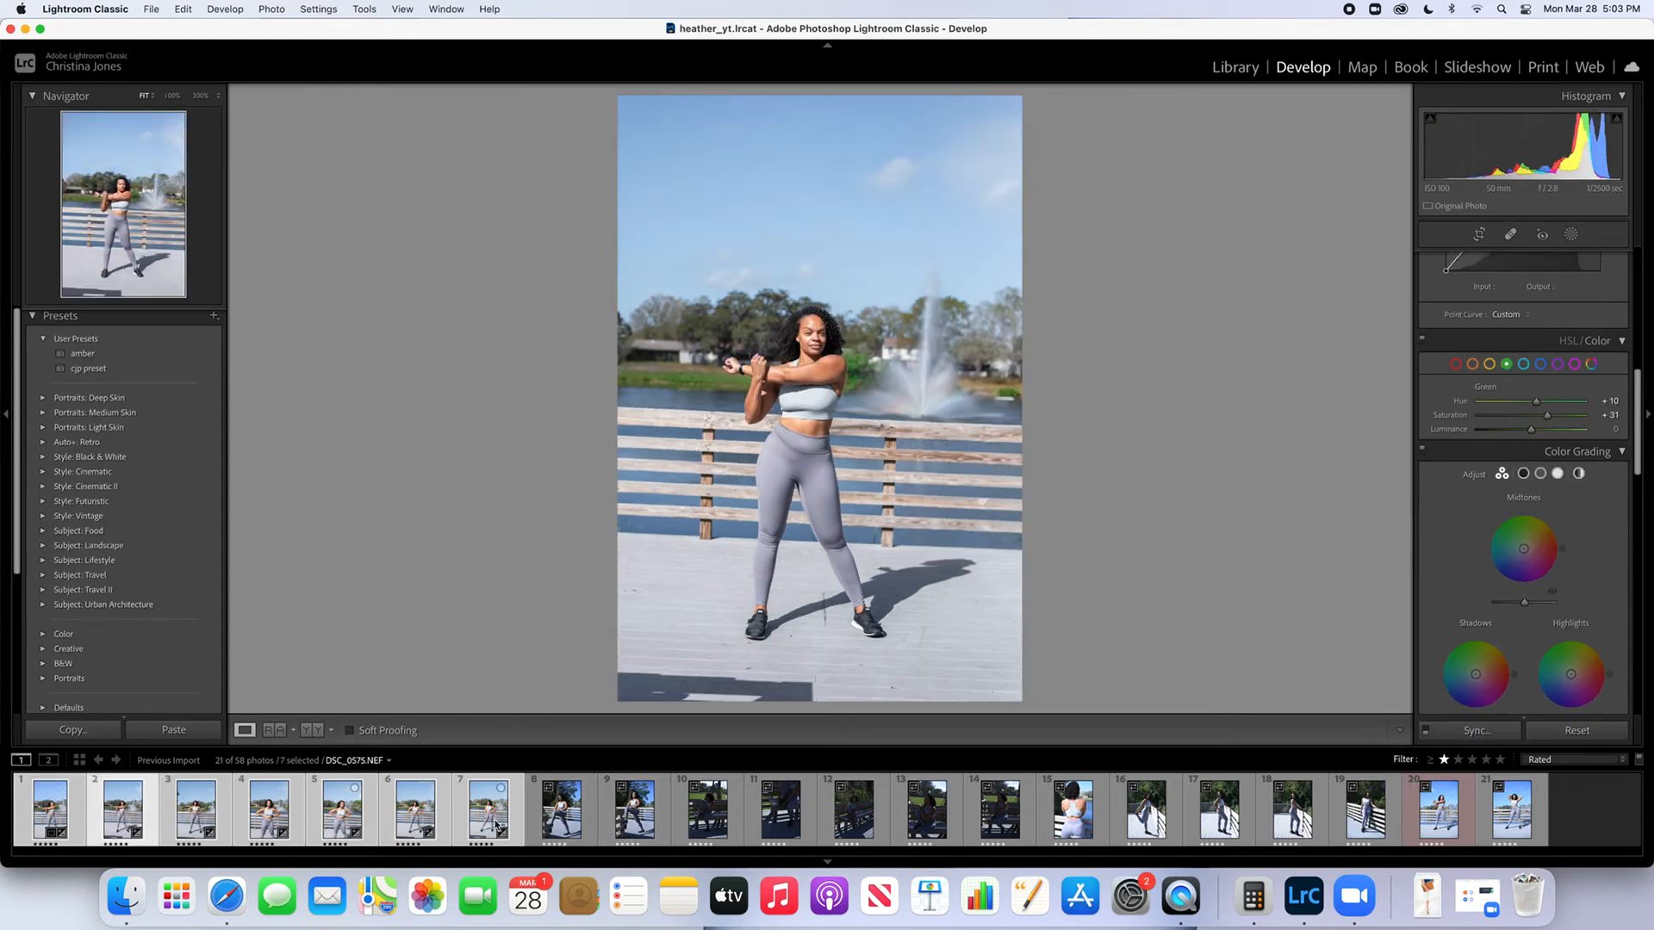
pyautogui.press('Right')
pyautogui.click(127, 825)
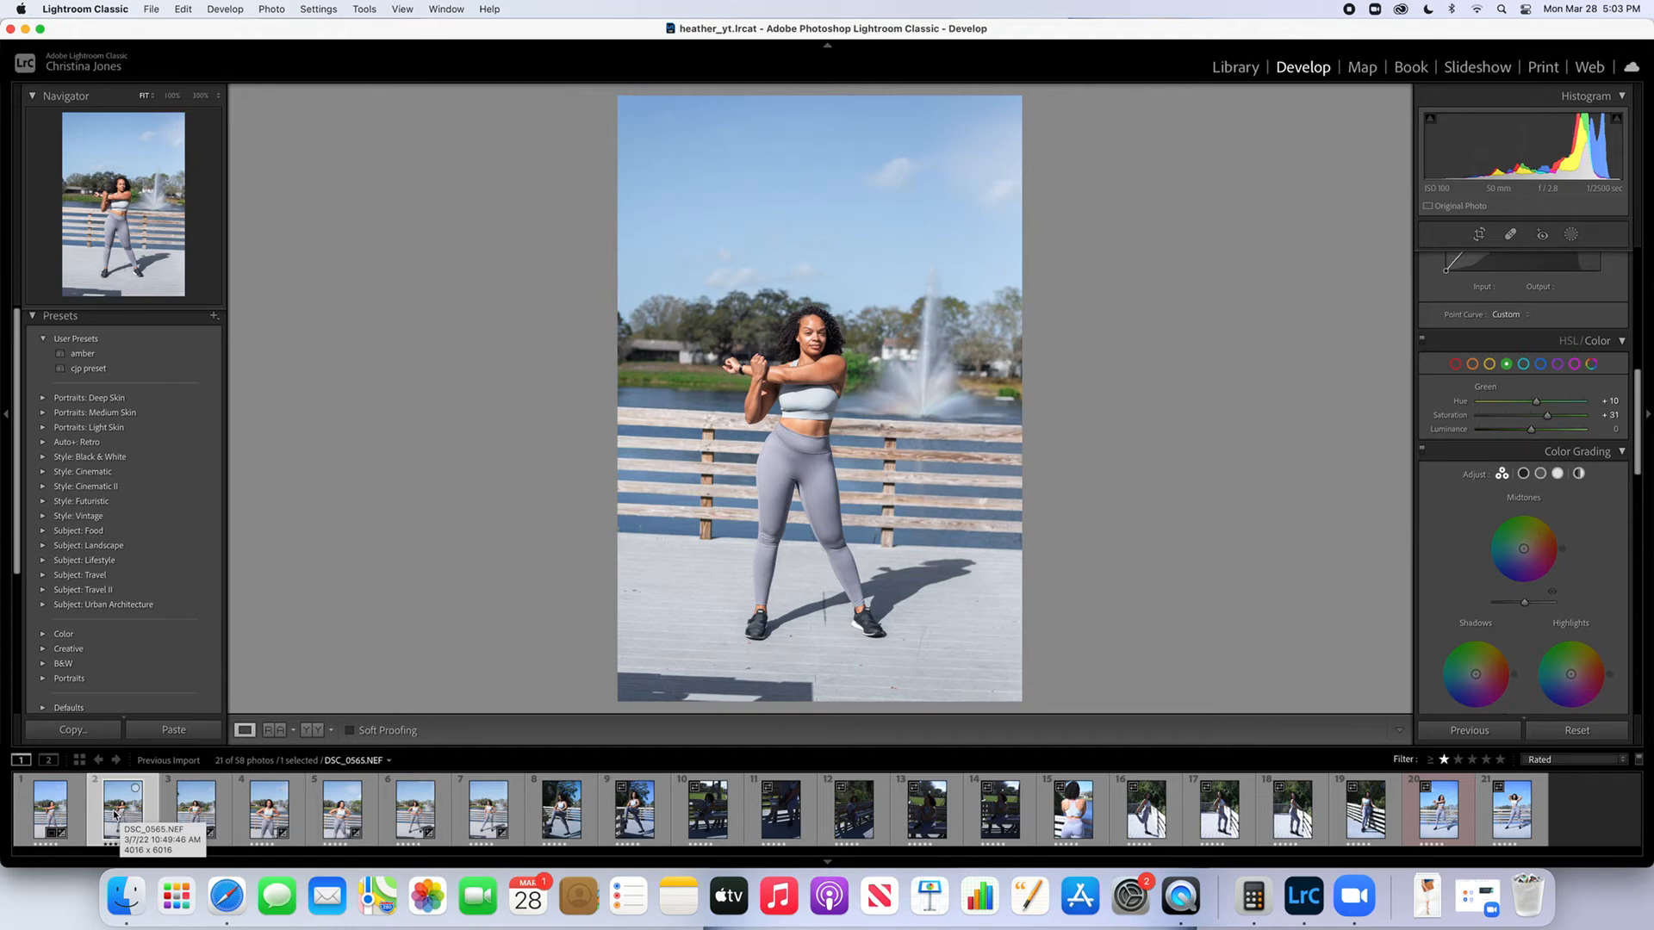
# Auto-straighten the second photo, trim its crop along the bottom and right edges to exclude the dark shadow, and apply the crop
pyautogui.click(1480, 234)
pyautogui.click(1597, 309)
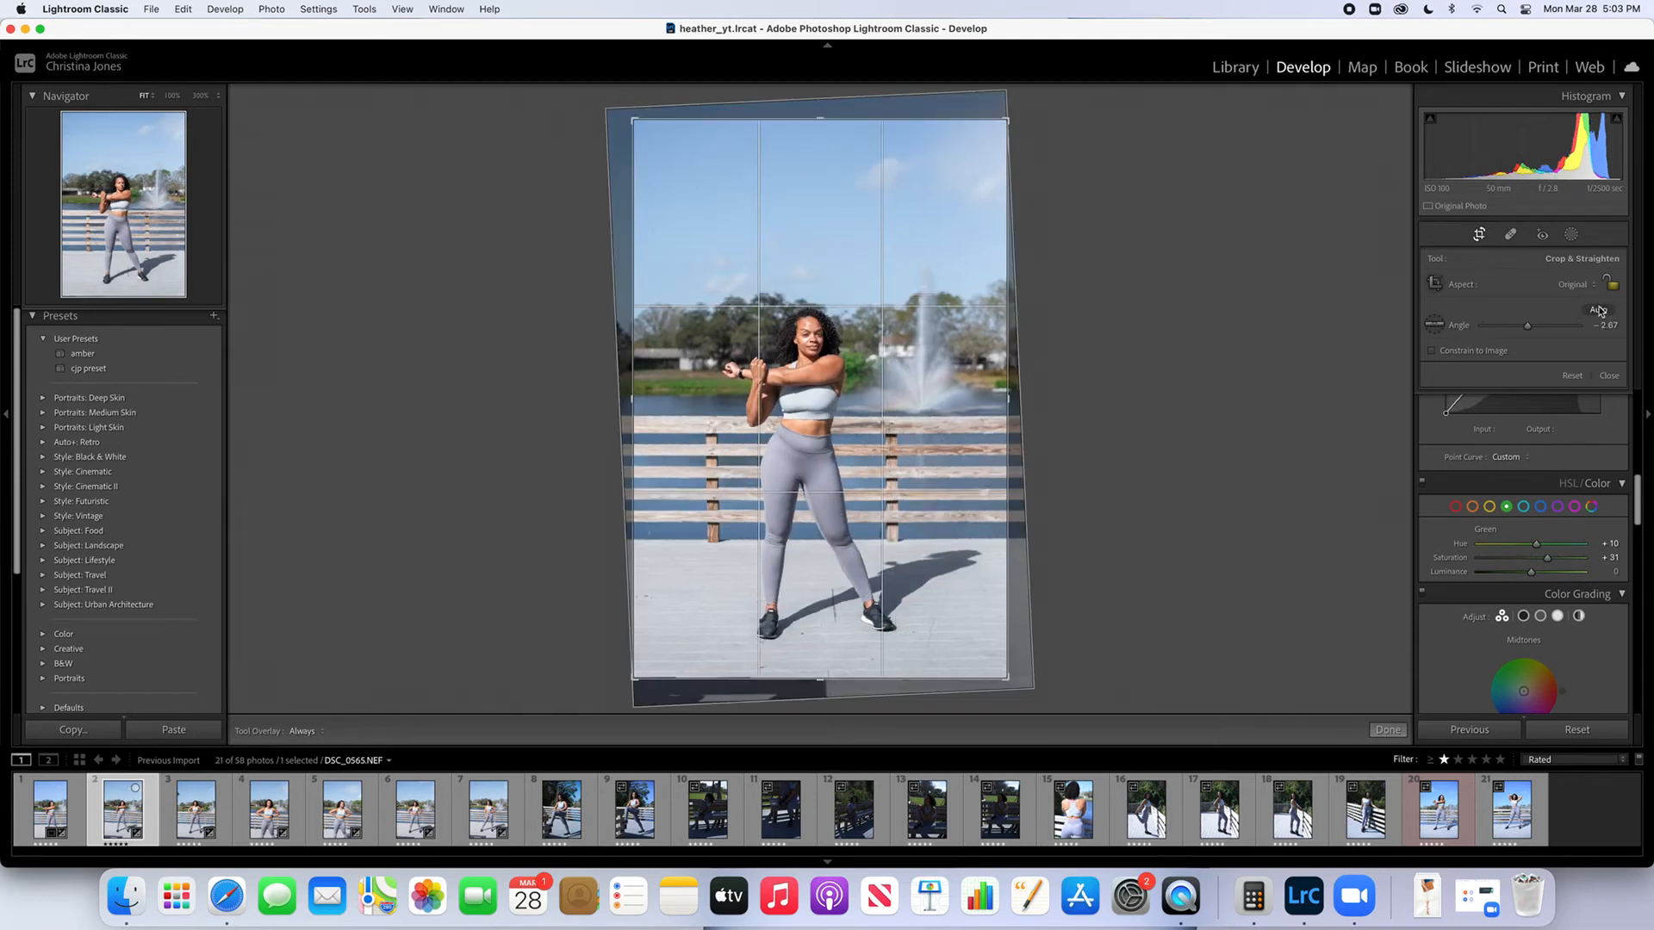
pyautogui.moveTo(833, 678); pyautogui.dragTo(833, 671)
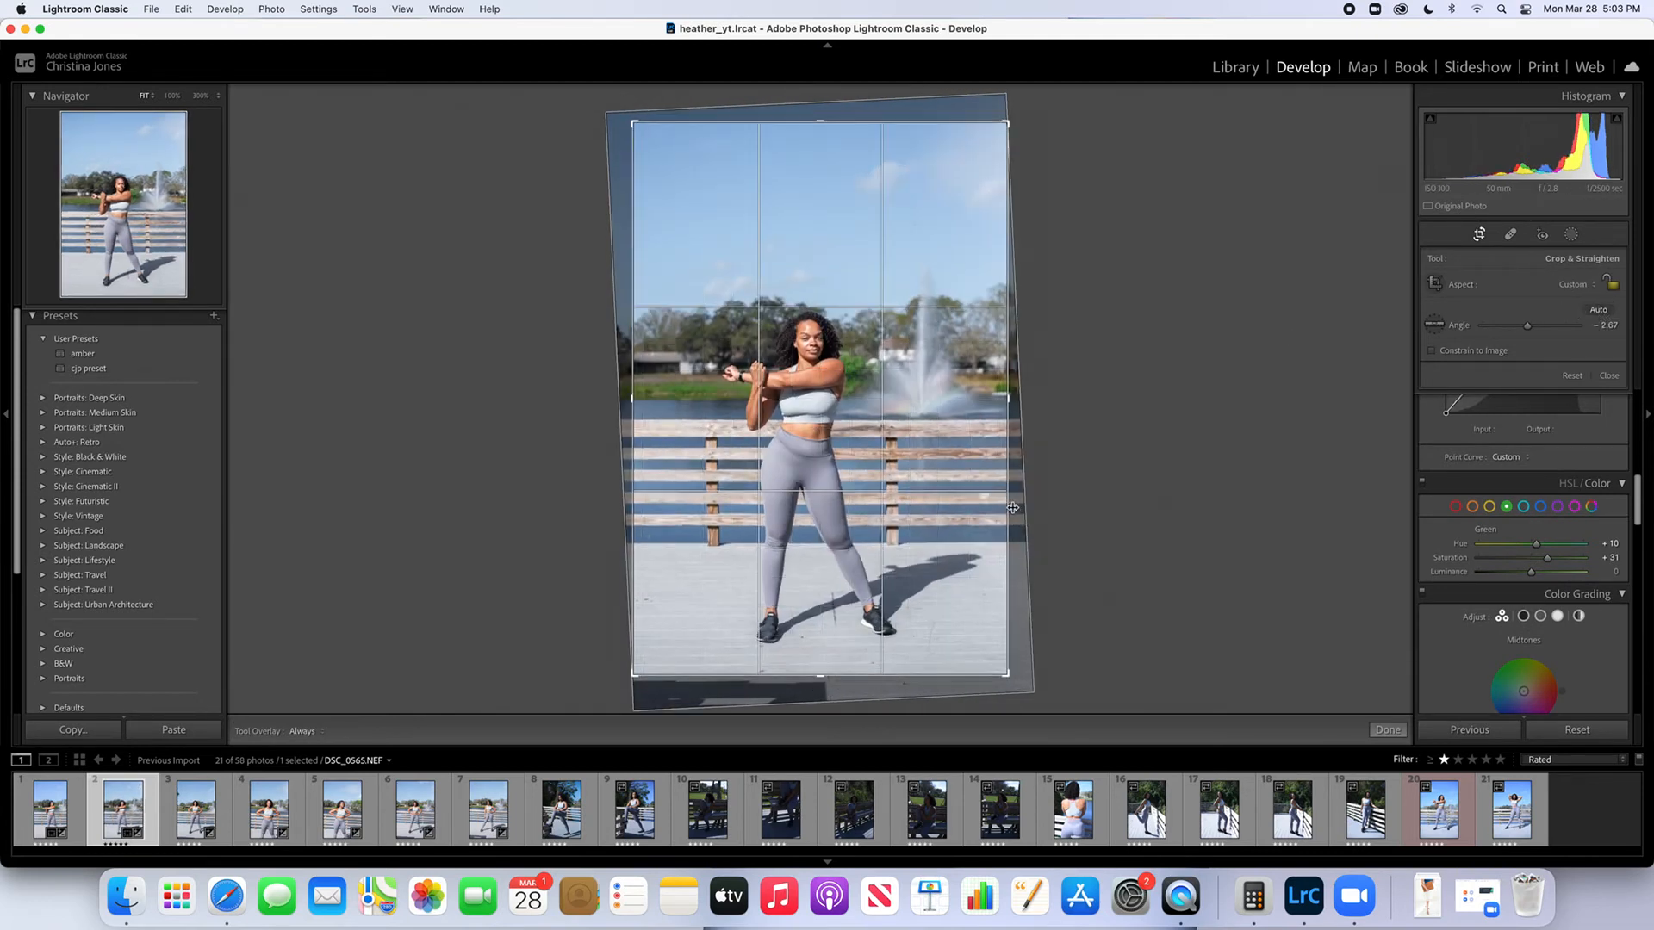
pyautogui.moveTo(1007, 509); pyautogui.dragTo(996, 509)
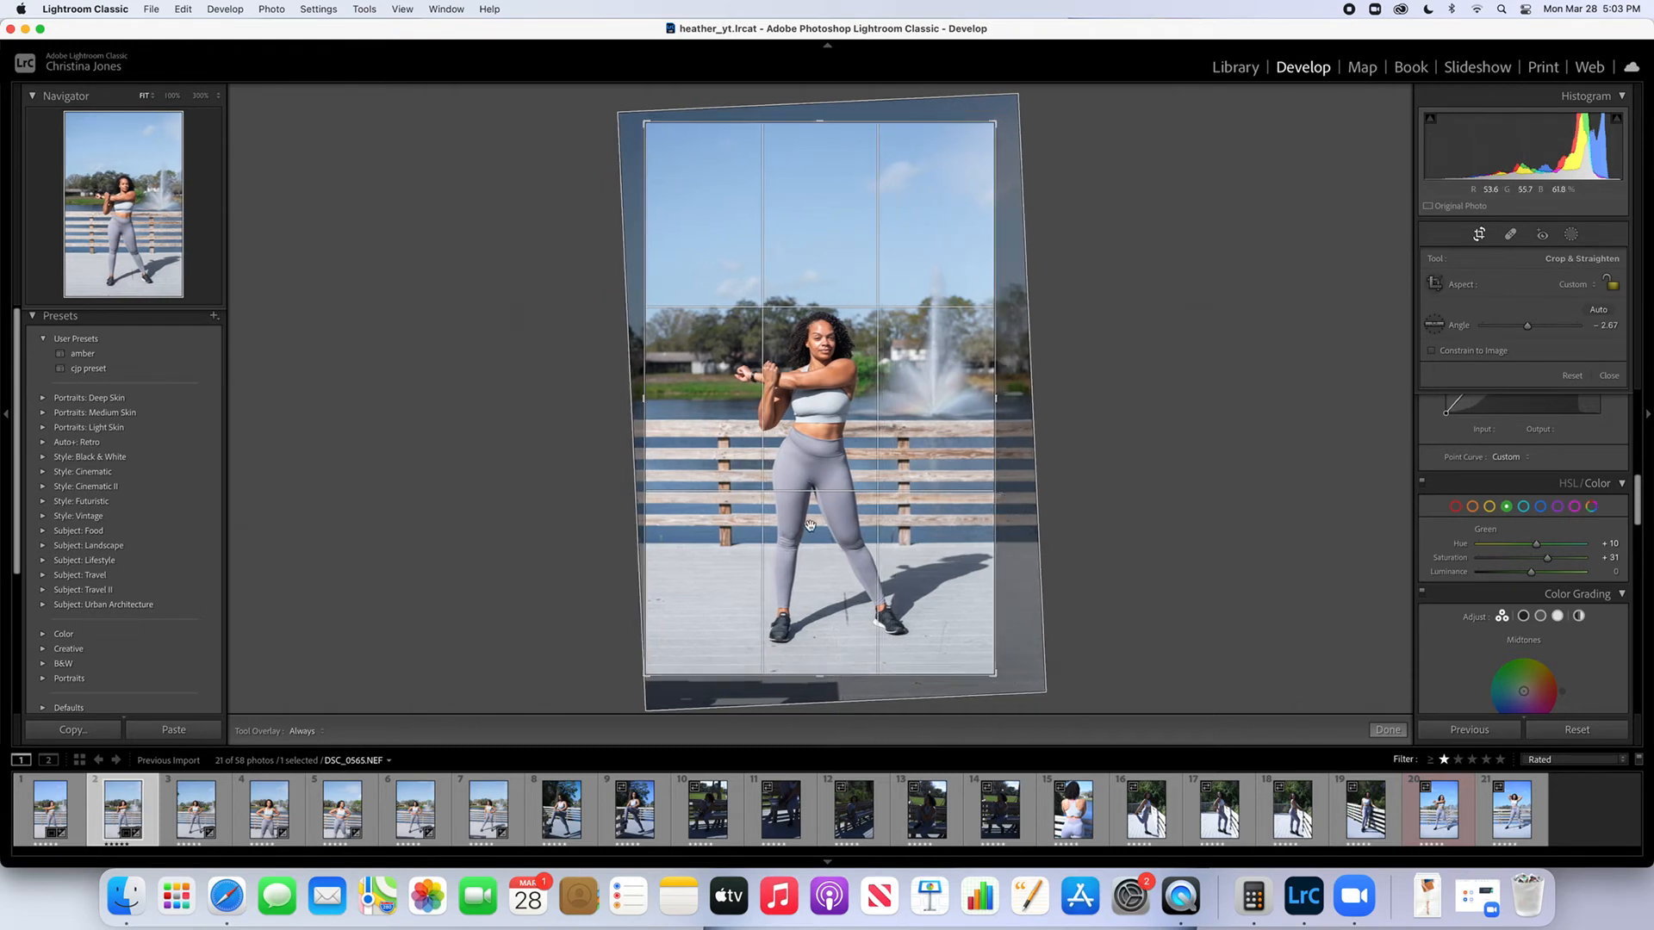
pyautogui.moveTo(785, 123); pyautogui.dragTo(787, 105)
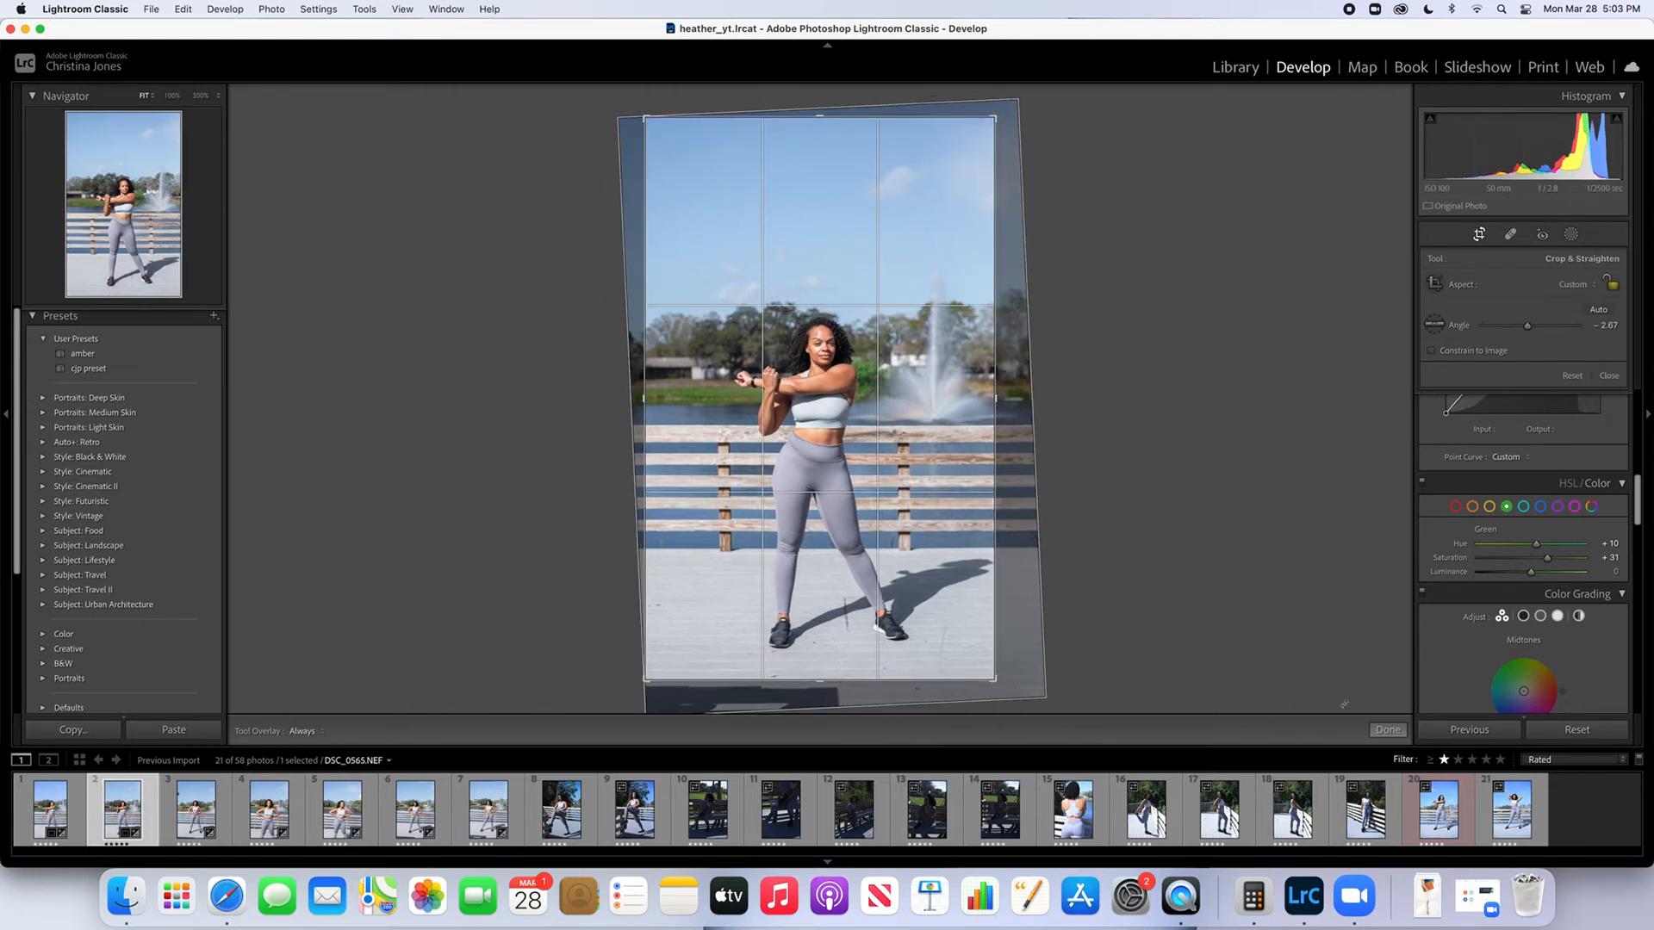
pyautogui.click(1388, 729)
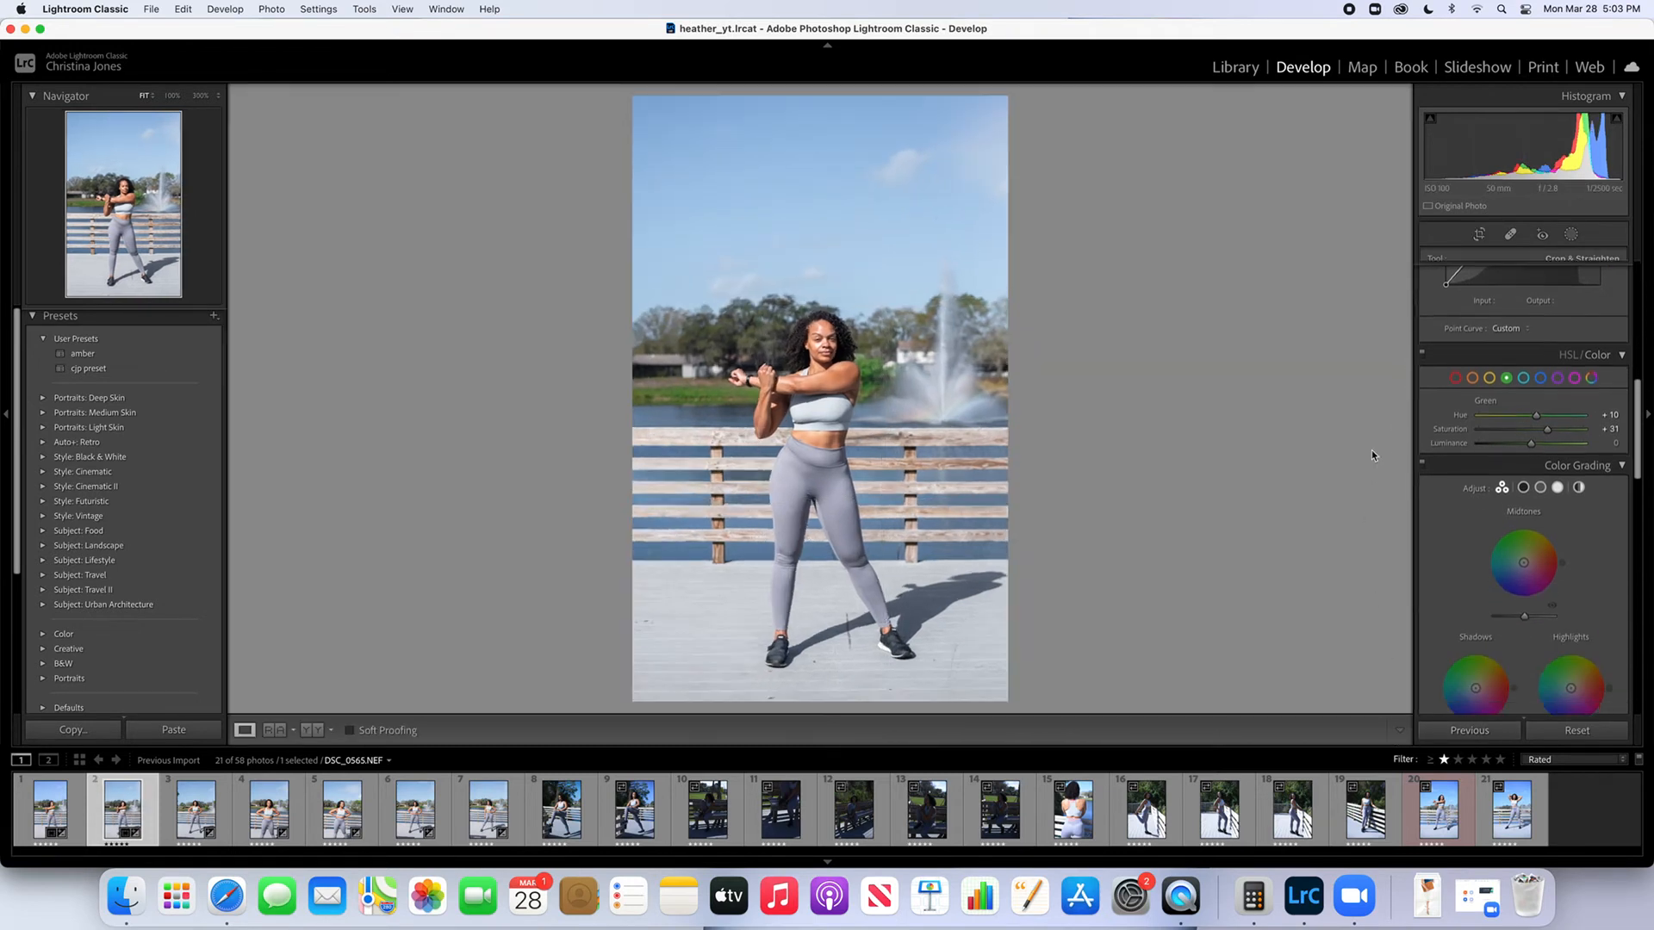
# Recompute the Sky 1 selection in Mask 1 for the second photo and close masking
pyautogui.click(1571, 235)
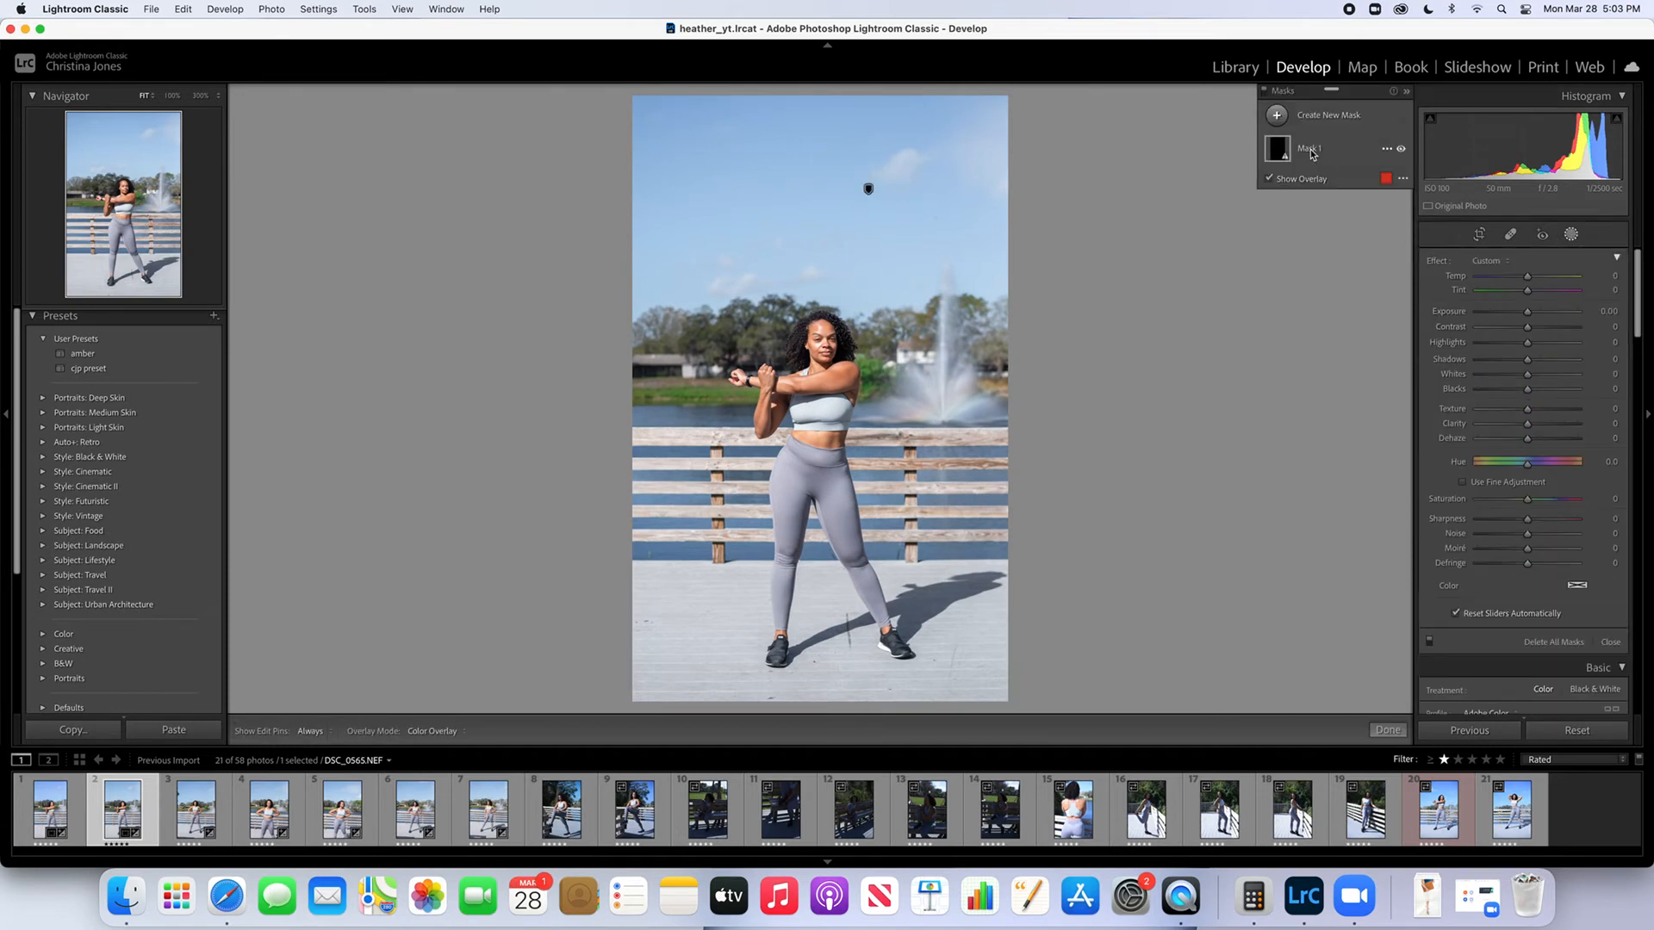
pyautogui.click(1310, 148)
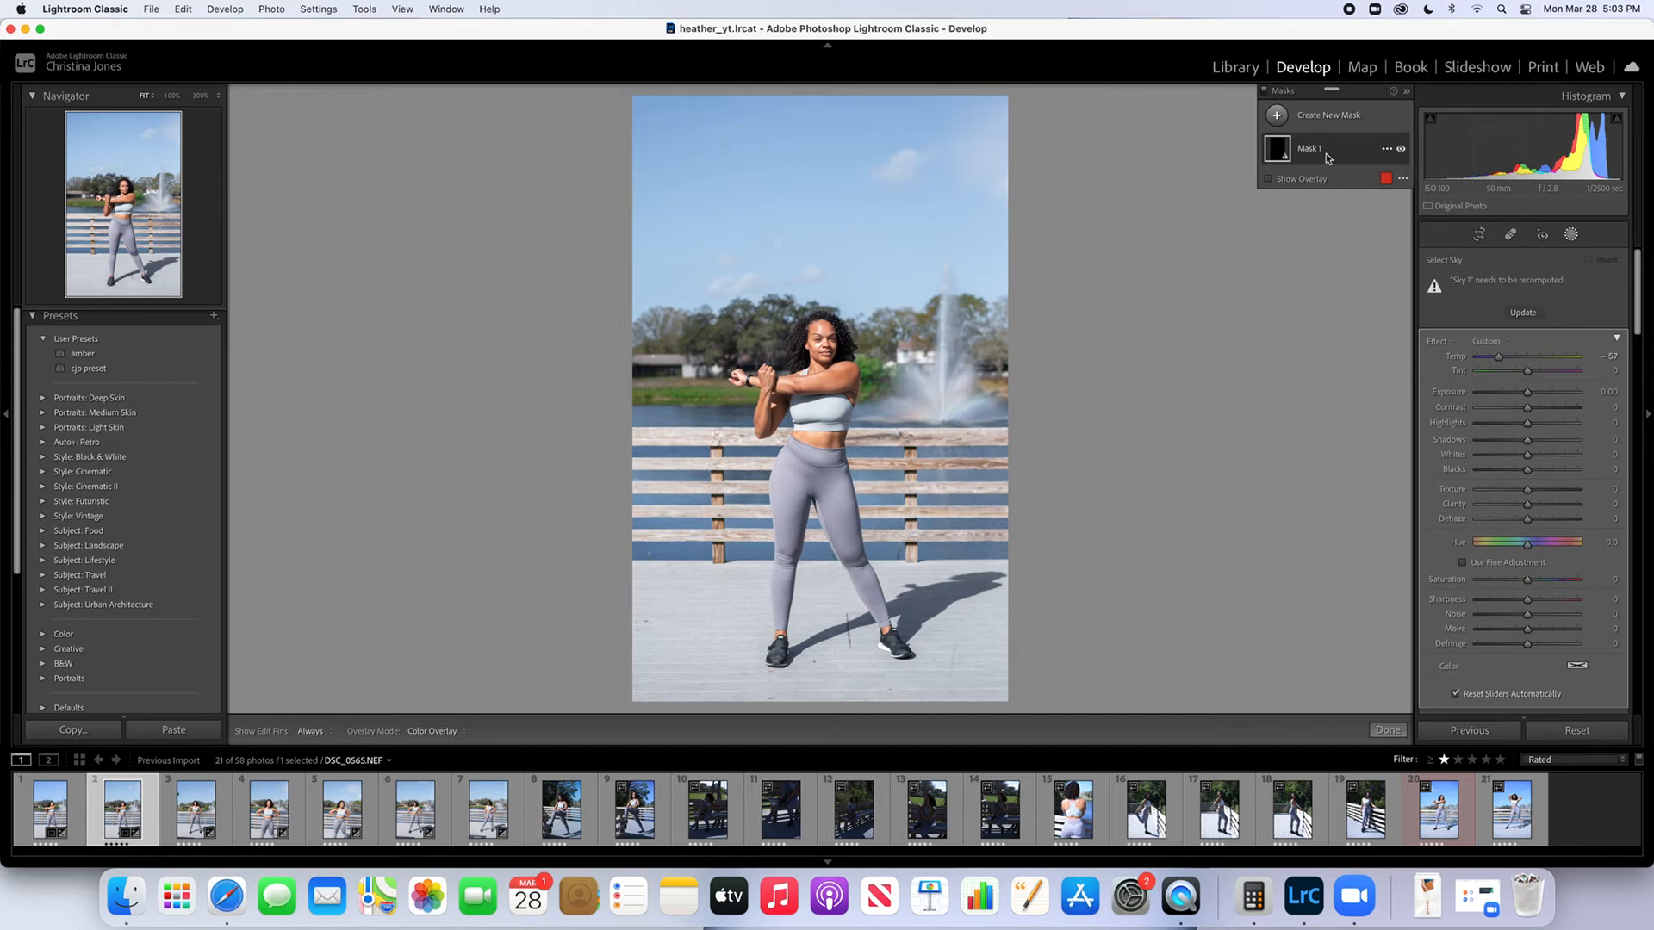
pyautogui.click(1326, 157)
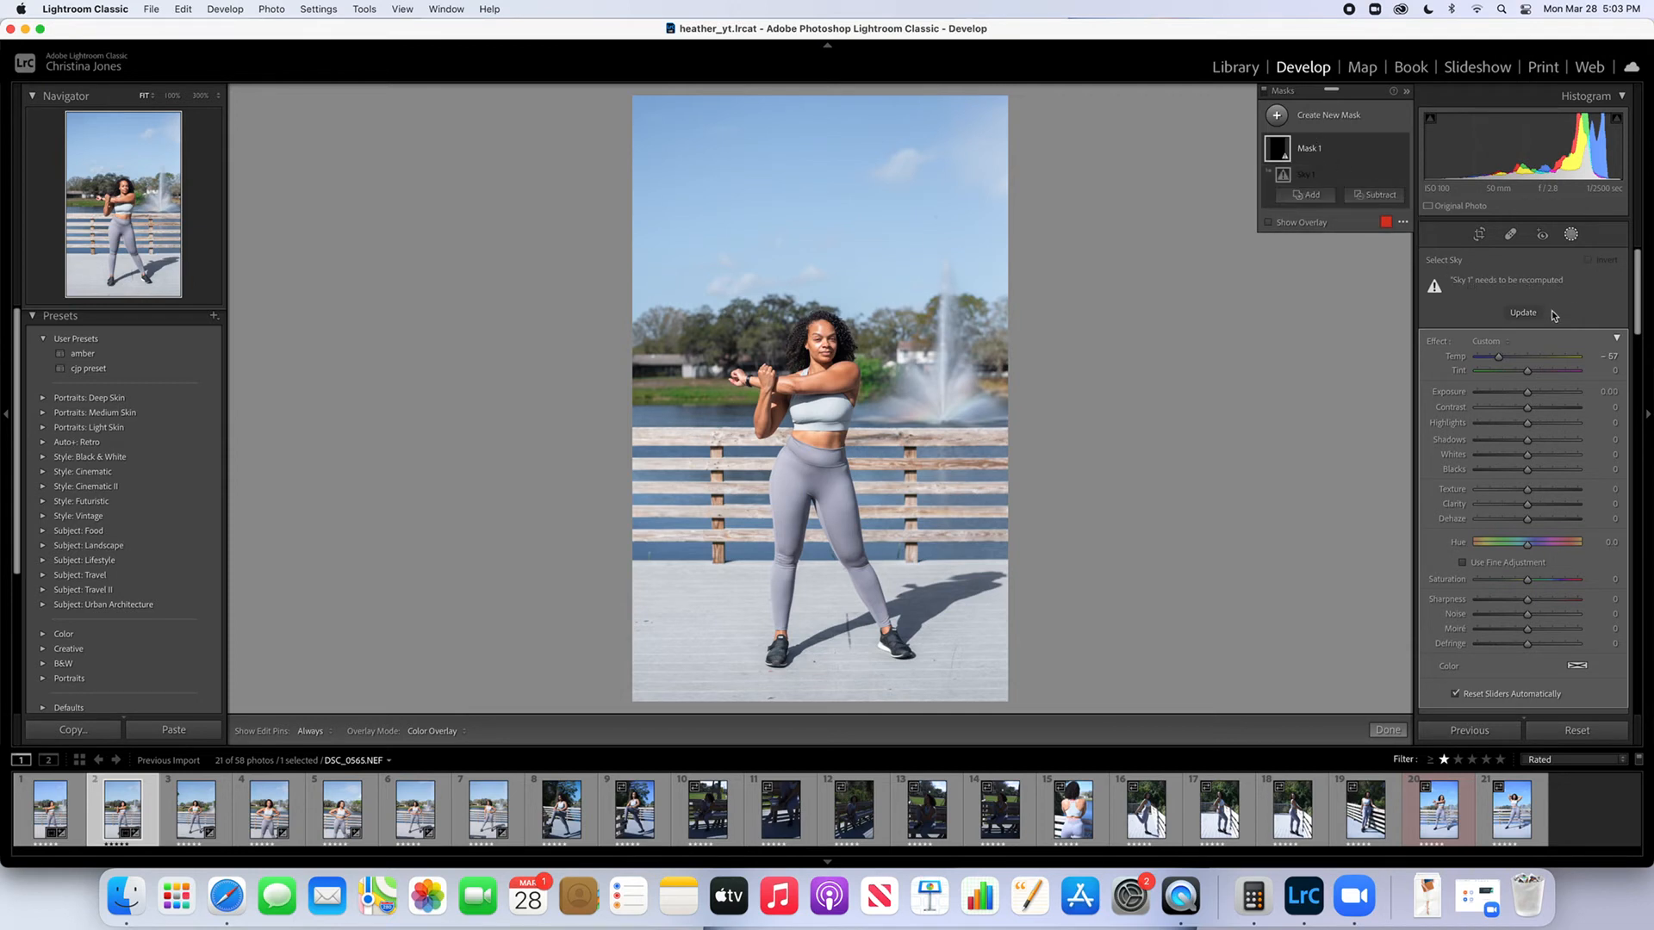
pyautogui.click(1522, 315)
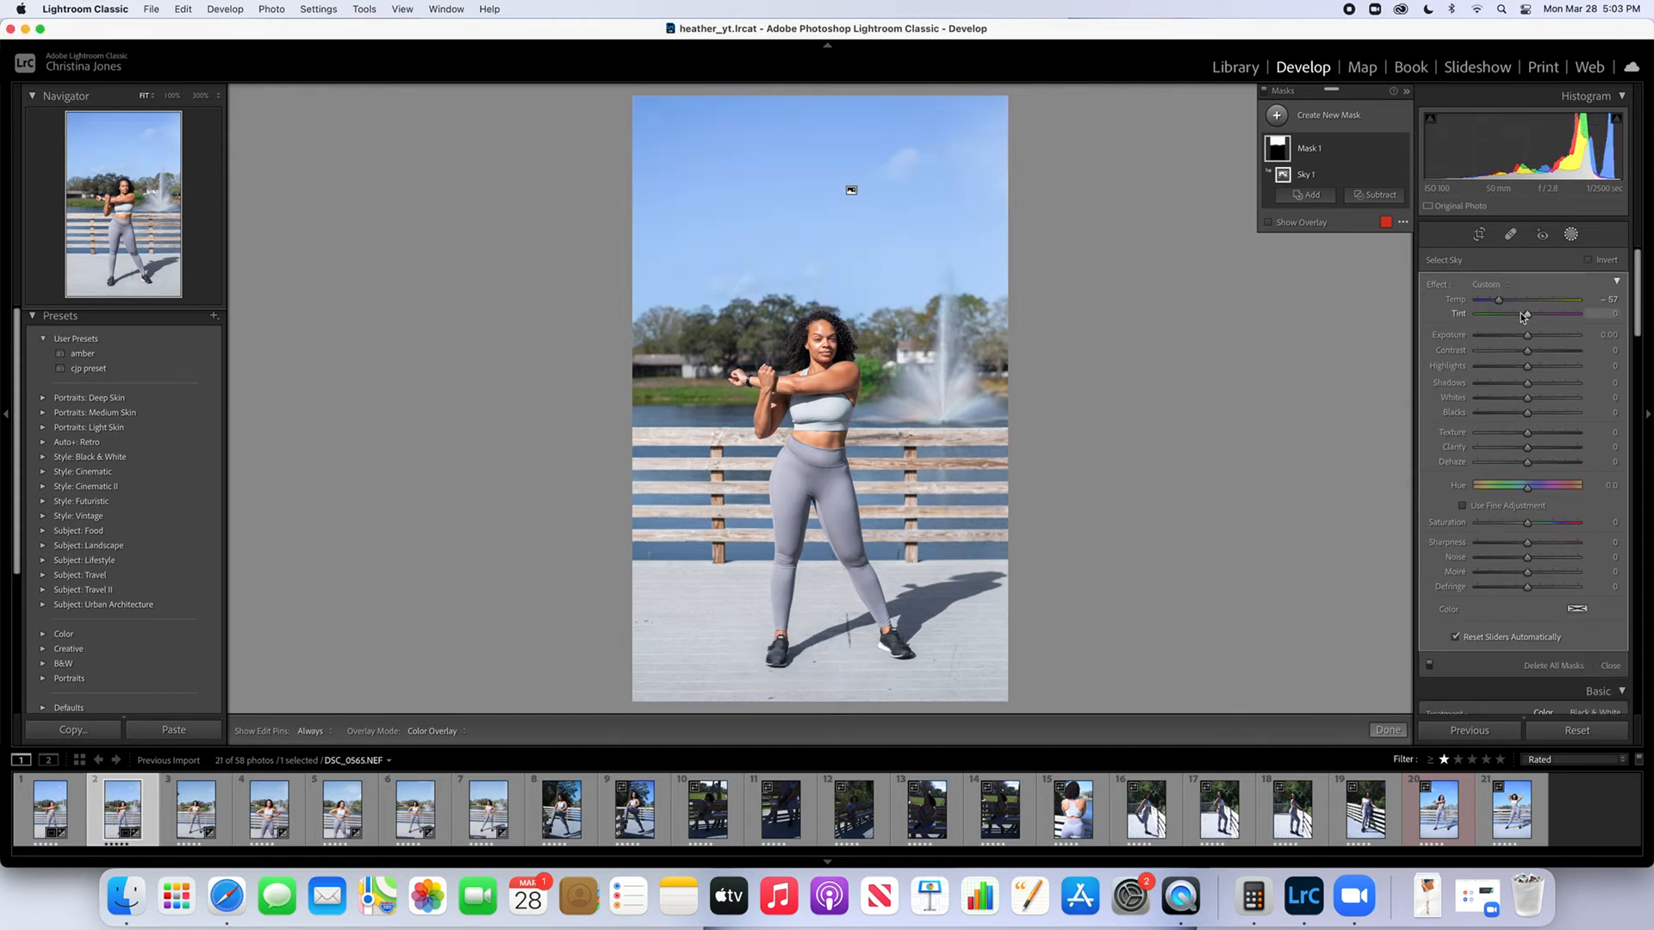
pyautogui.click(1571, 234)
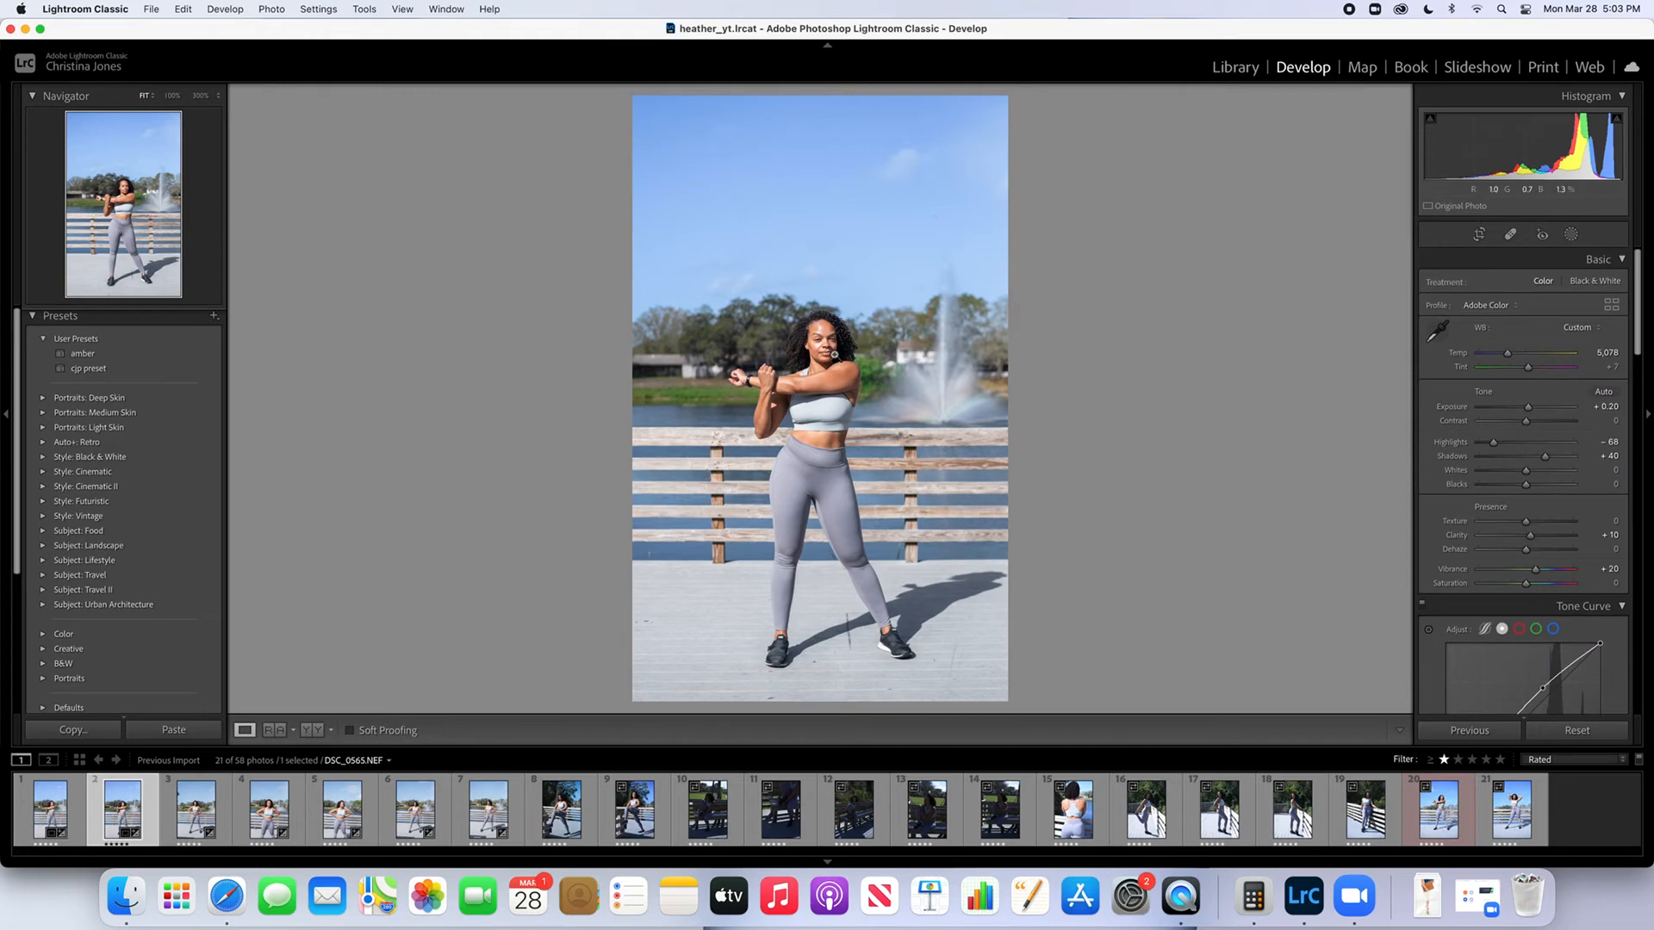
# Create a new brush mask on the second photo with the Soften Skin (Lite) effect and a brush size of 7
pyautogui.click(833, 355)
pyautogui.click(833, 355)
pyautogui.click(837, 356)
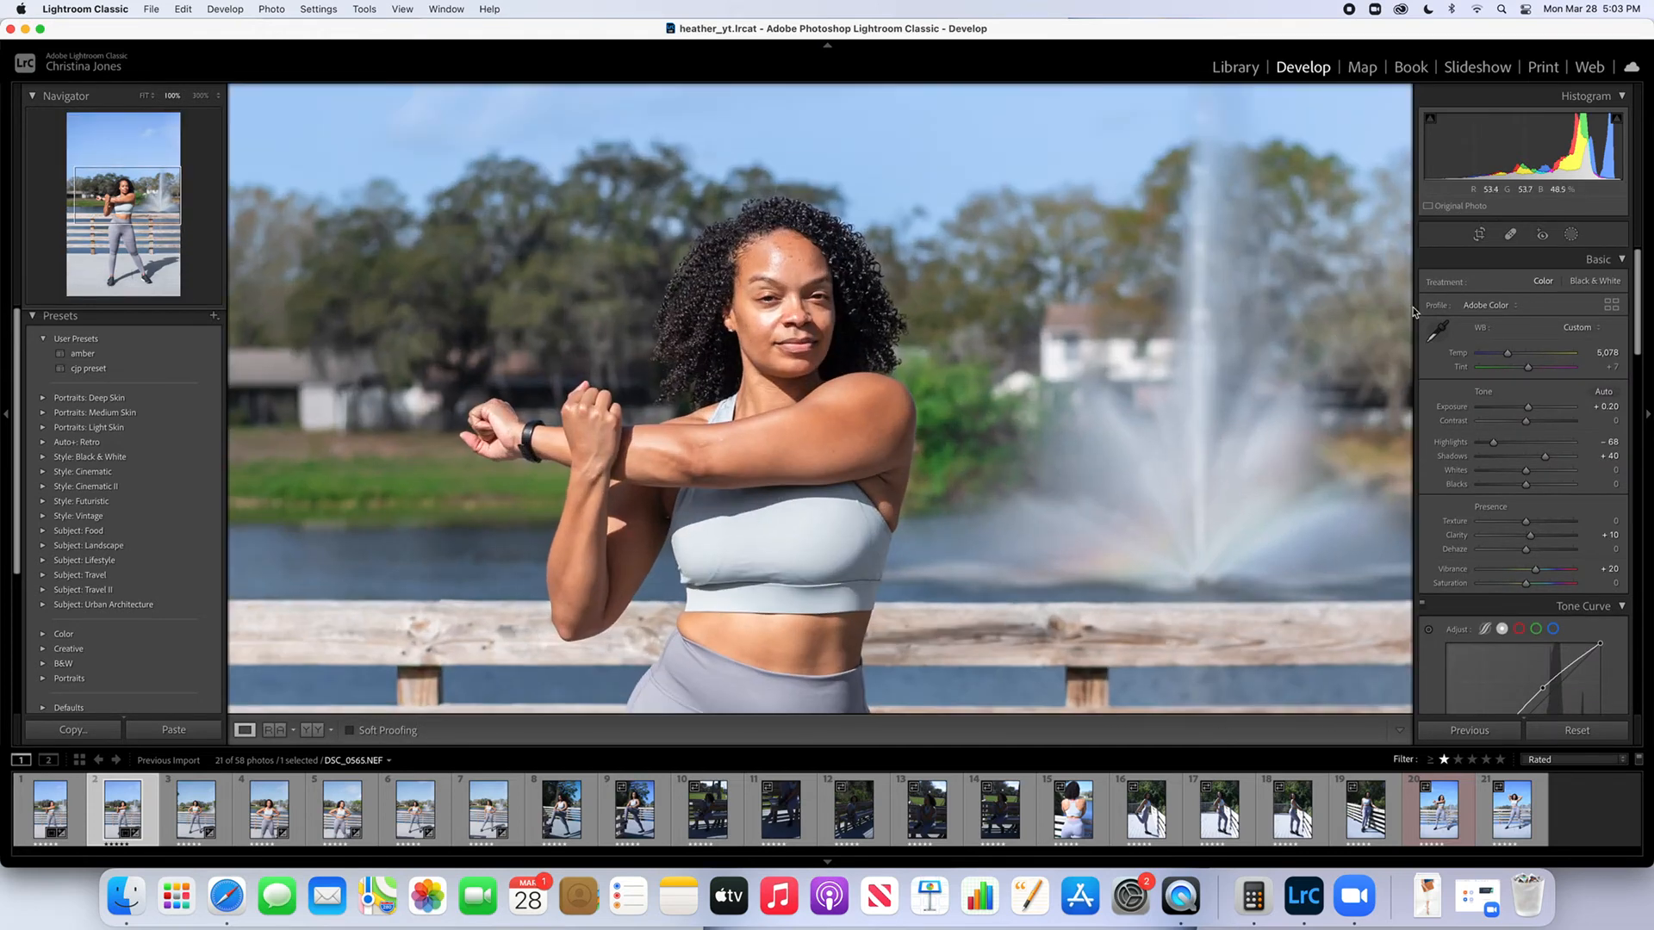
pyautogui.click(1571, 234)
pyautogui.click(1324, 120)
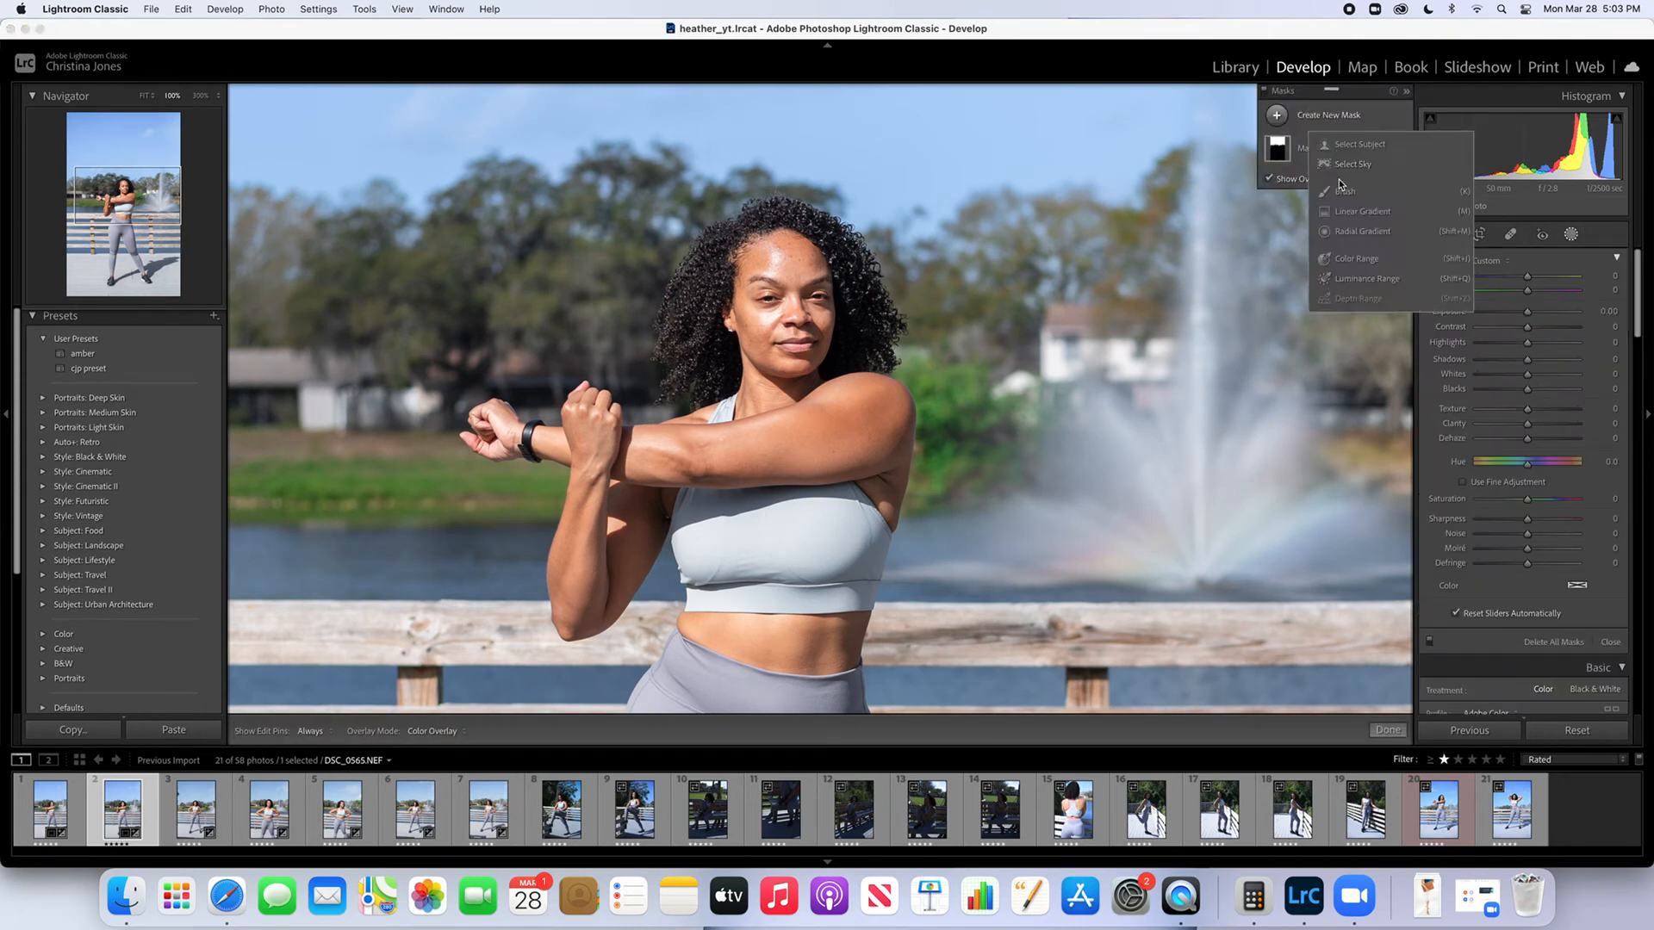
pyautogui.click(1337, 194)
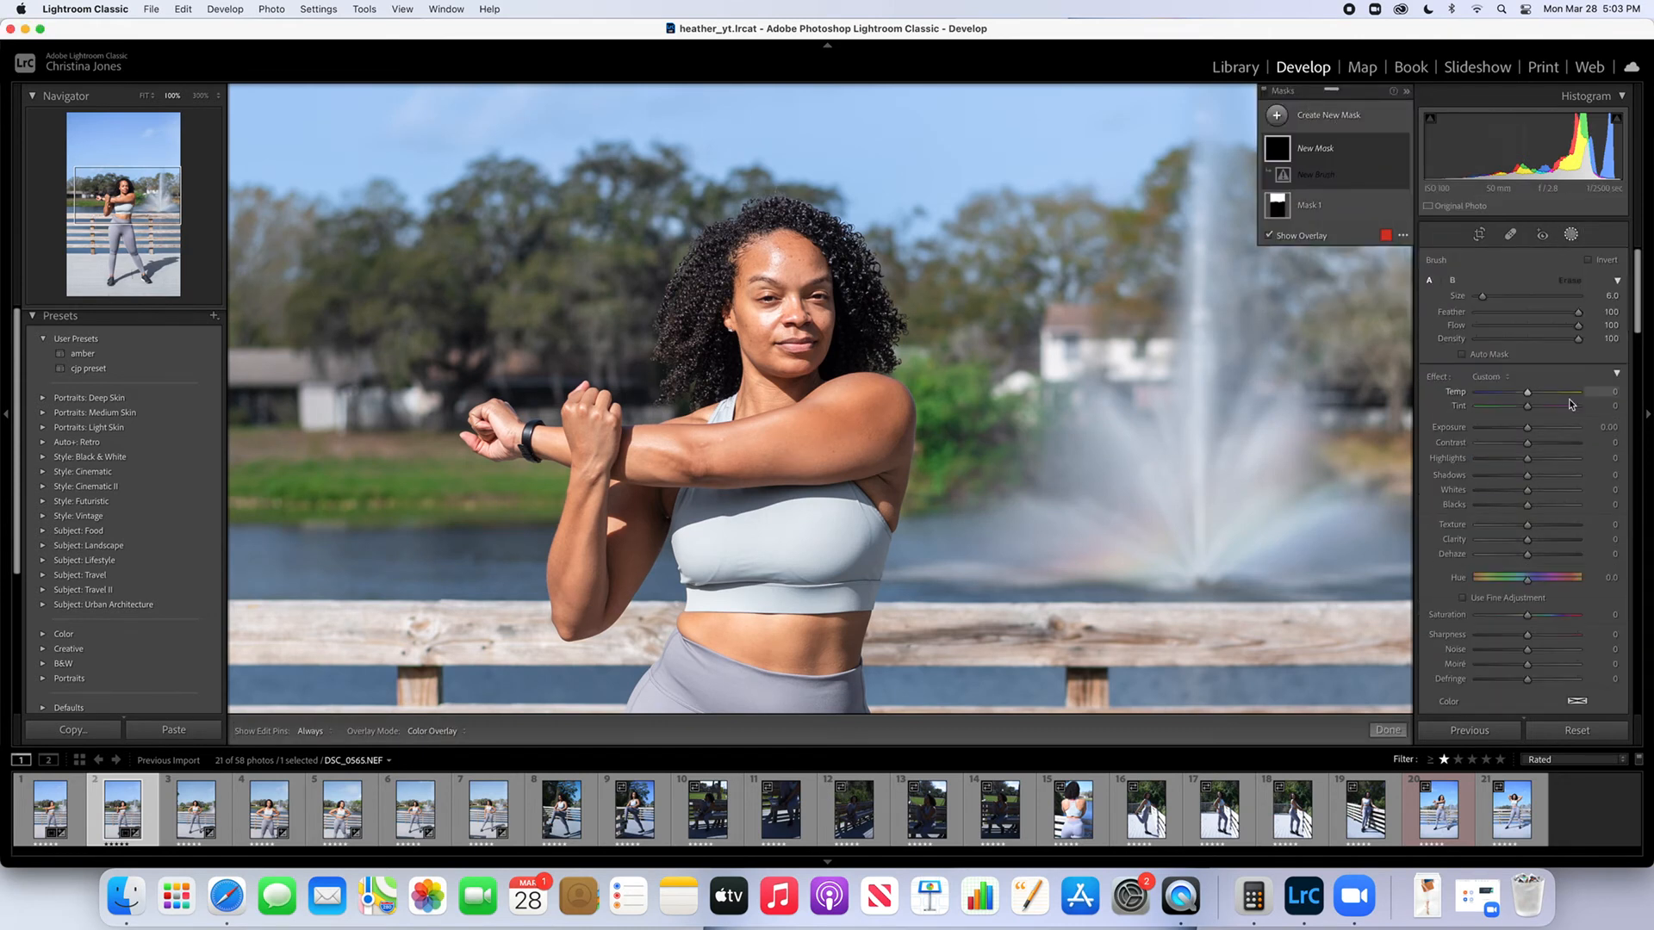
pyautogui.click(1490, 377)
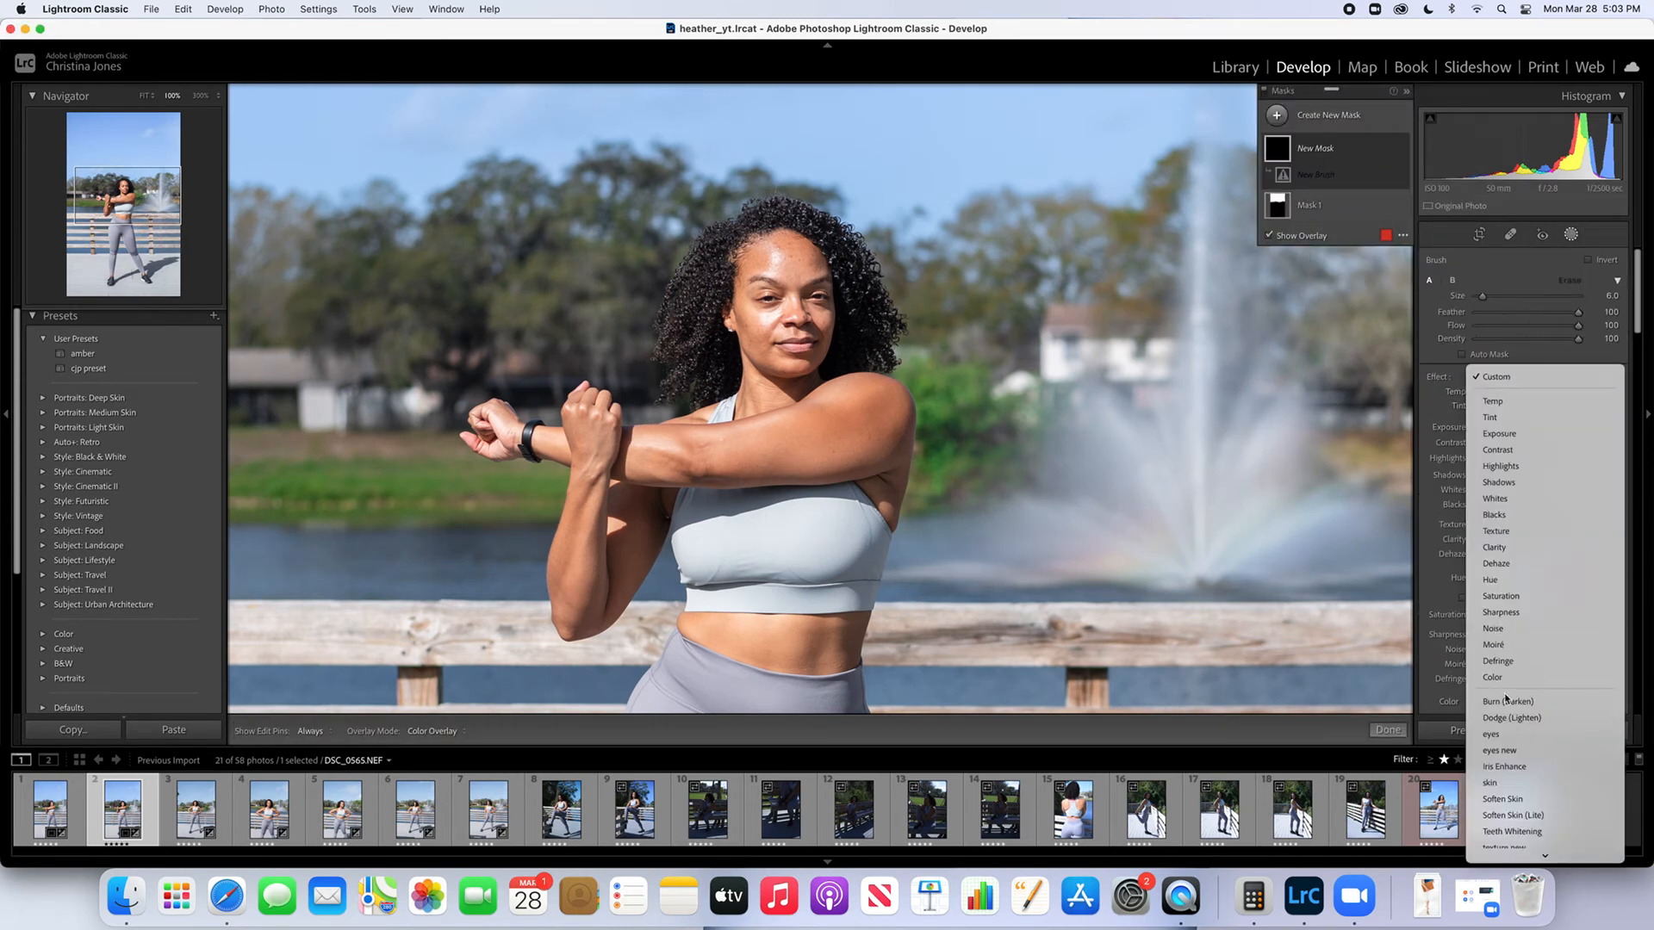
pyautogui.click(1509, 815)
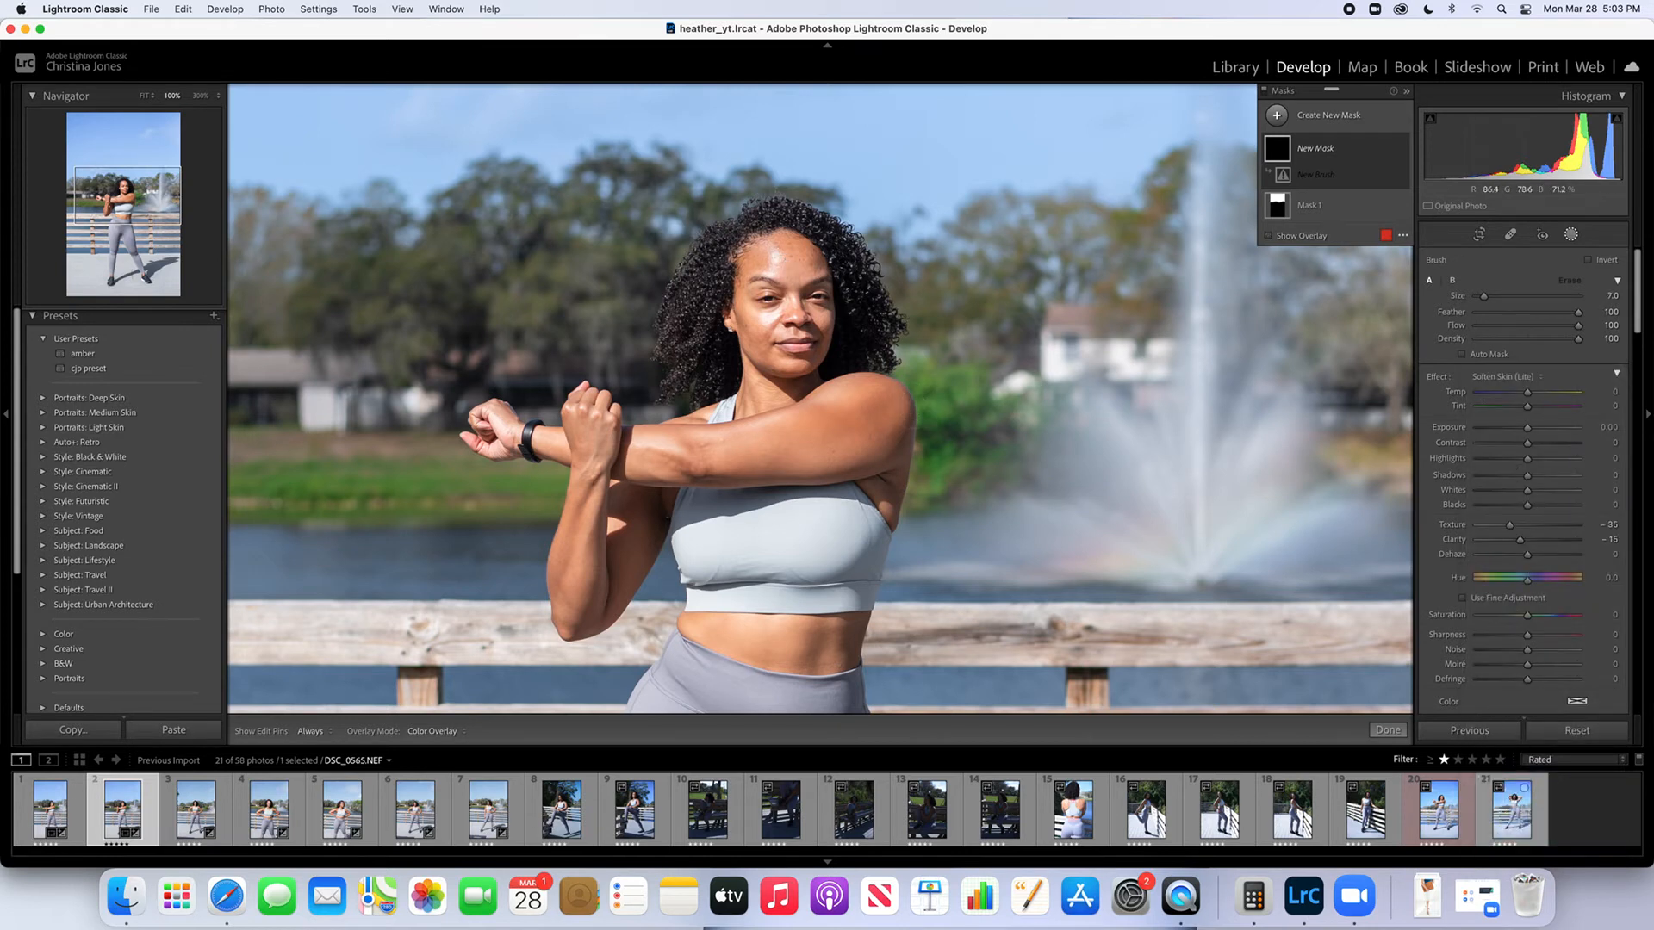
# Paint the skin-softening mask over the woman's exposed skin, including her face, arms and midriff
pyautogui.press('h')
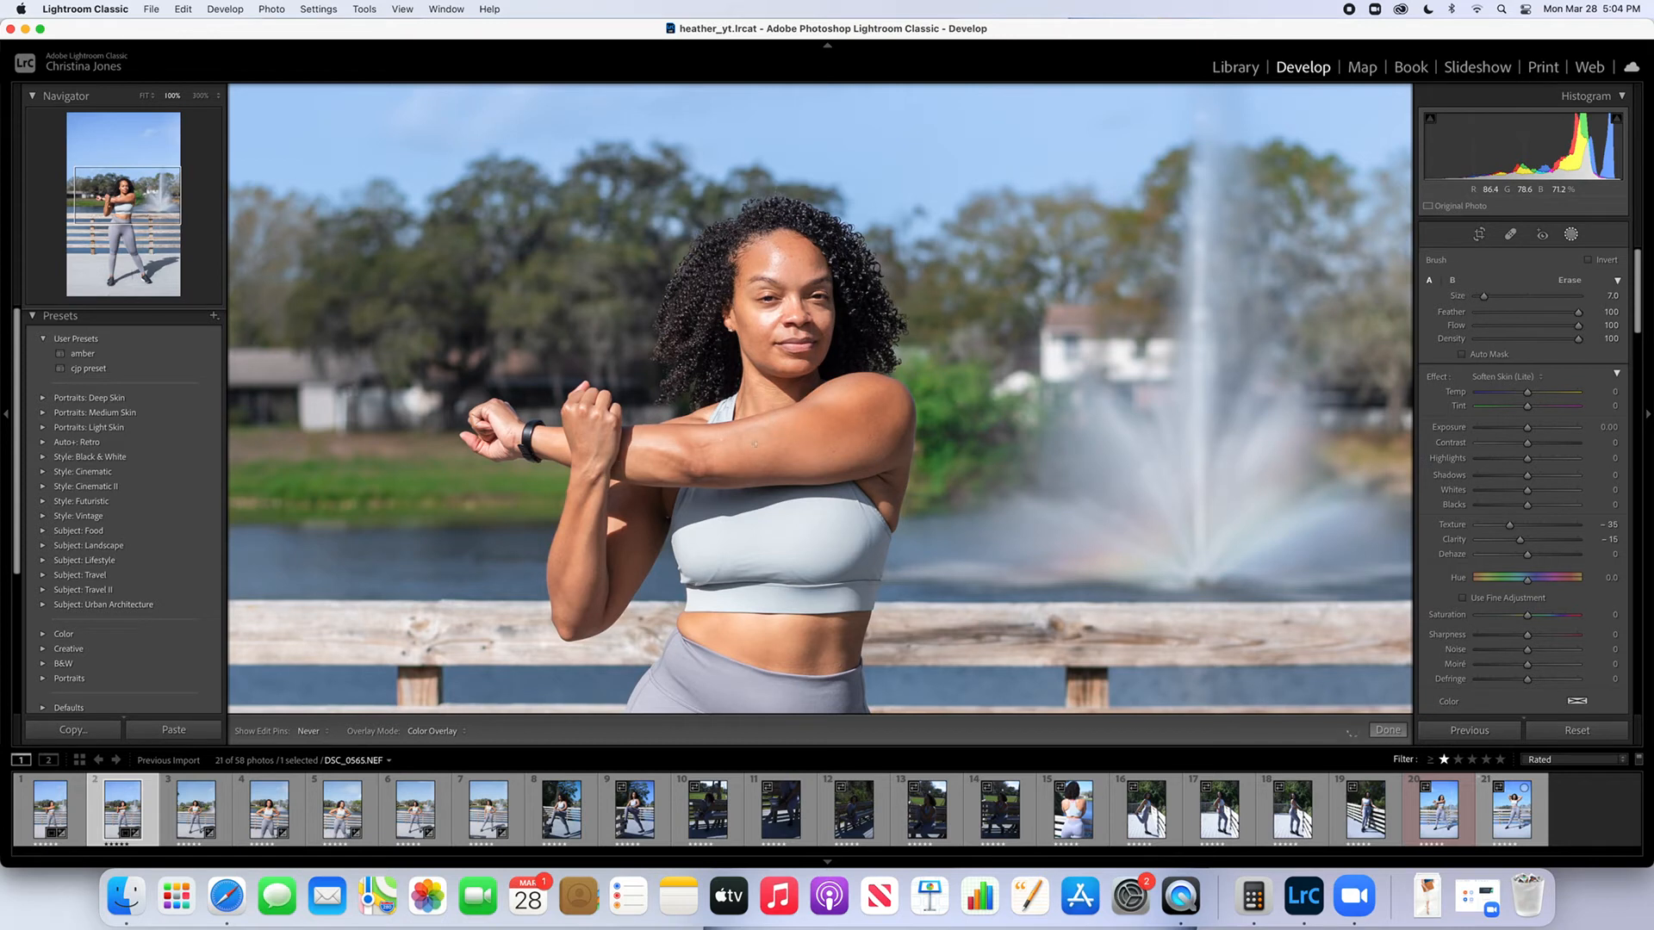
pyautogui.moveTo(880, 452); pyautogui.dragTo(853, 402)
pyautogui.moveTo(594, 561)
pyautogui.mouseDown()
pyautogui.moveTo(636, 586)
pyautogui.moveTo(640, 552)
pyautogui.mouseUp()
pyautogui.moveTo(692, 627); pyautogui.dragTo(693, 632)
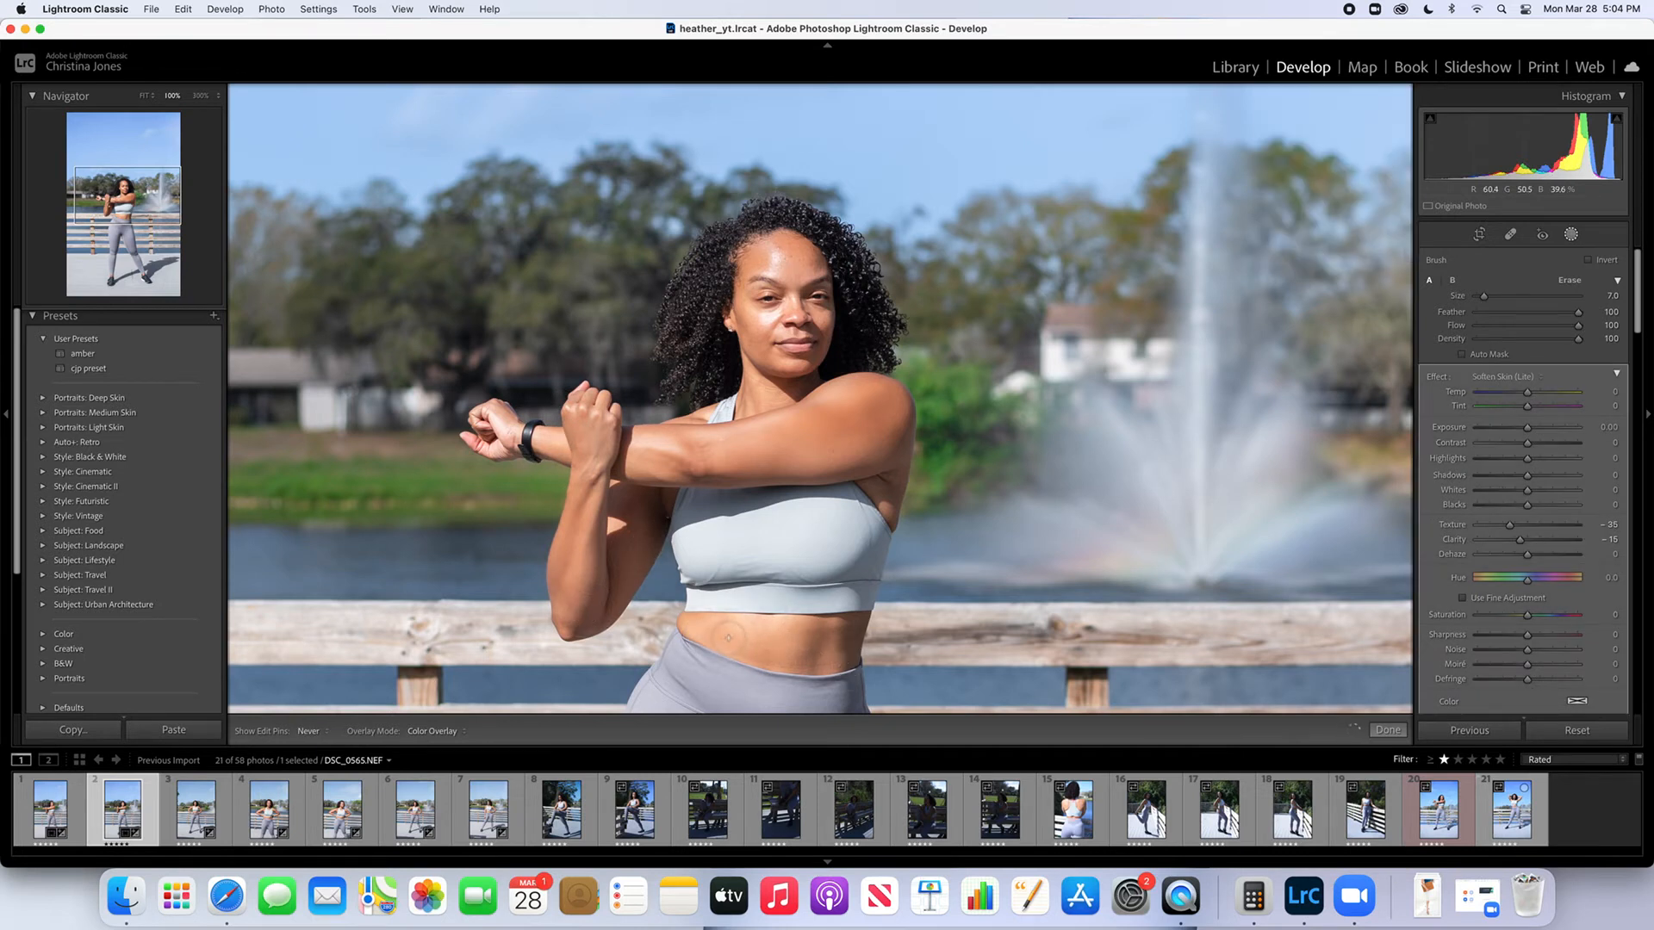
pyautogui.moveTo(863, 633); pyautogui.dragTo(862, 636)
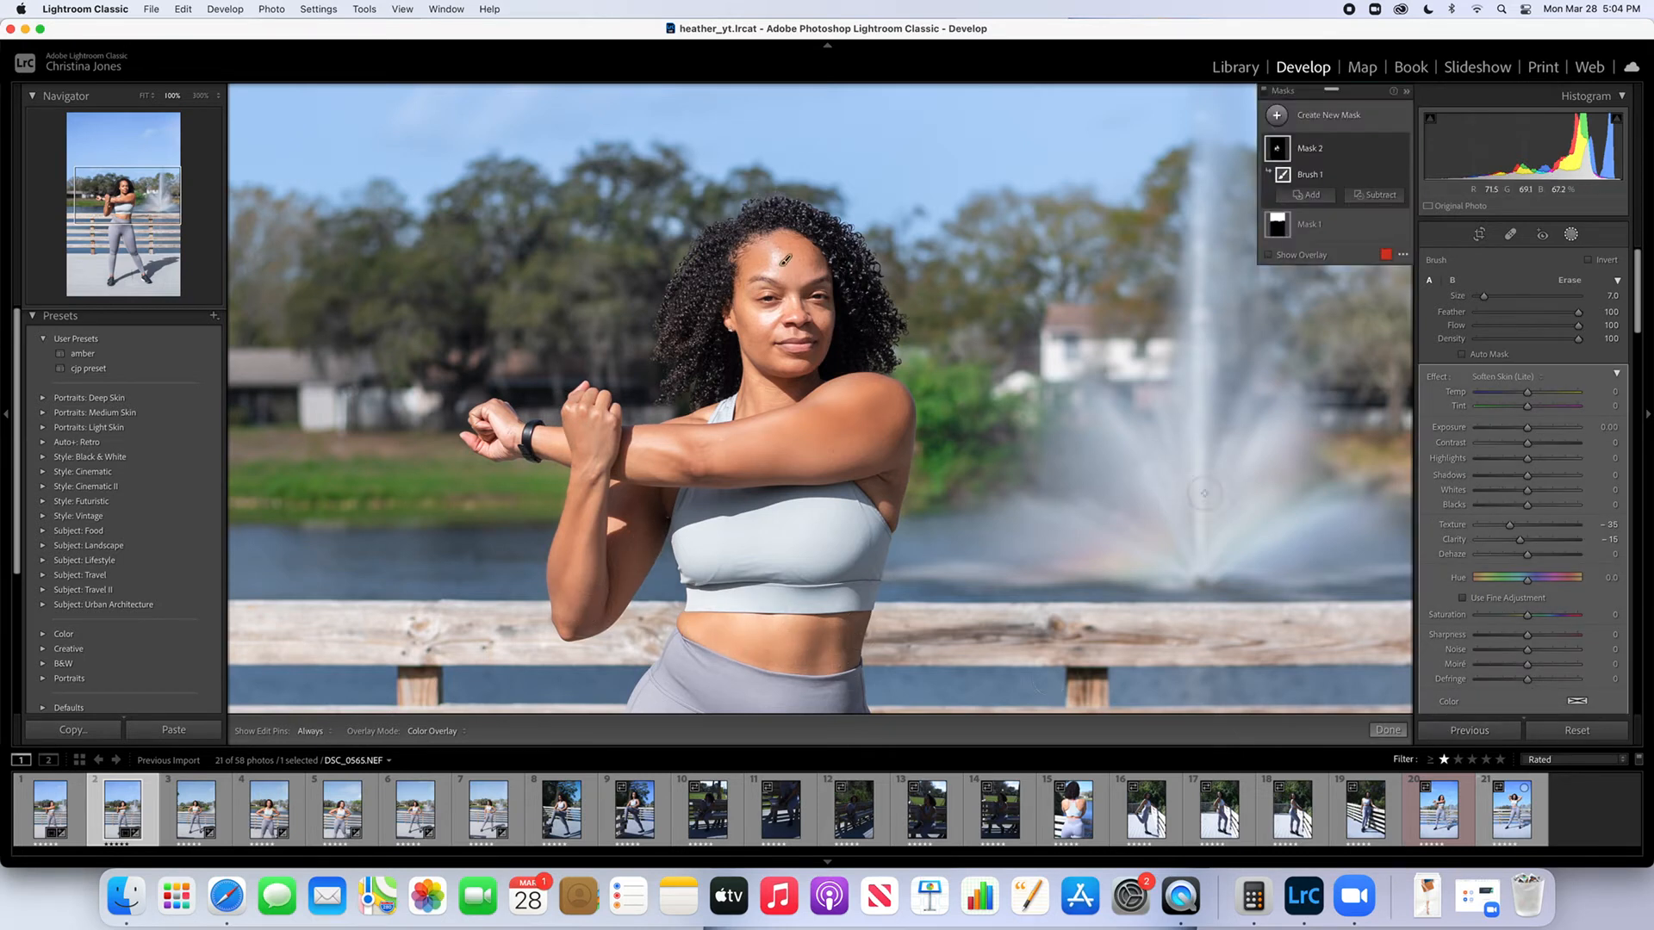
# Create another brush mask with the "texture new" effect, paint it over the woman's hair, and finish masking
pyautogui.click(1268, 255)
pyautogui.click(1322, 116)
pyautogui.click(1345, 188)
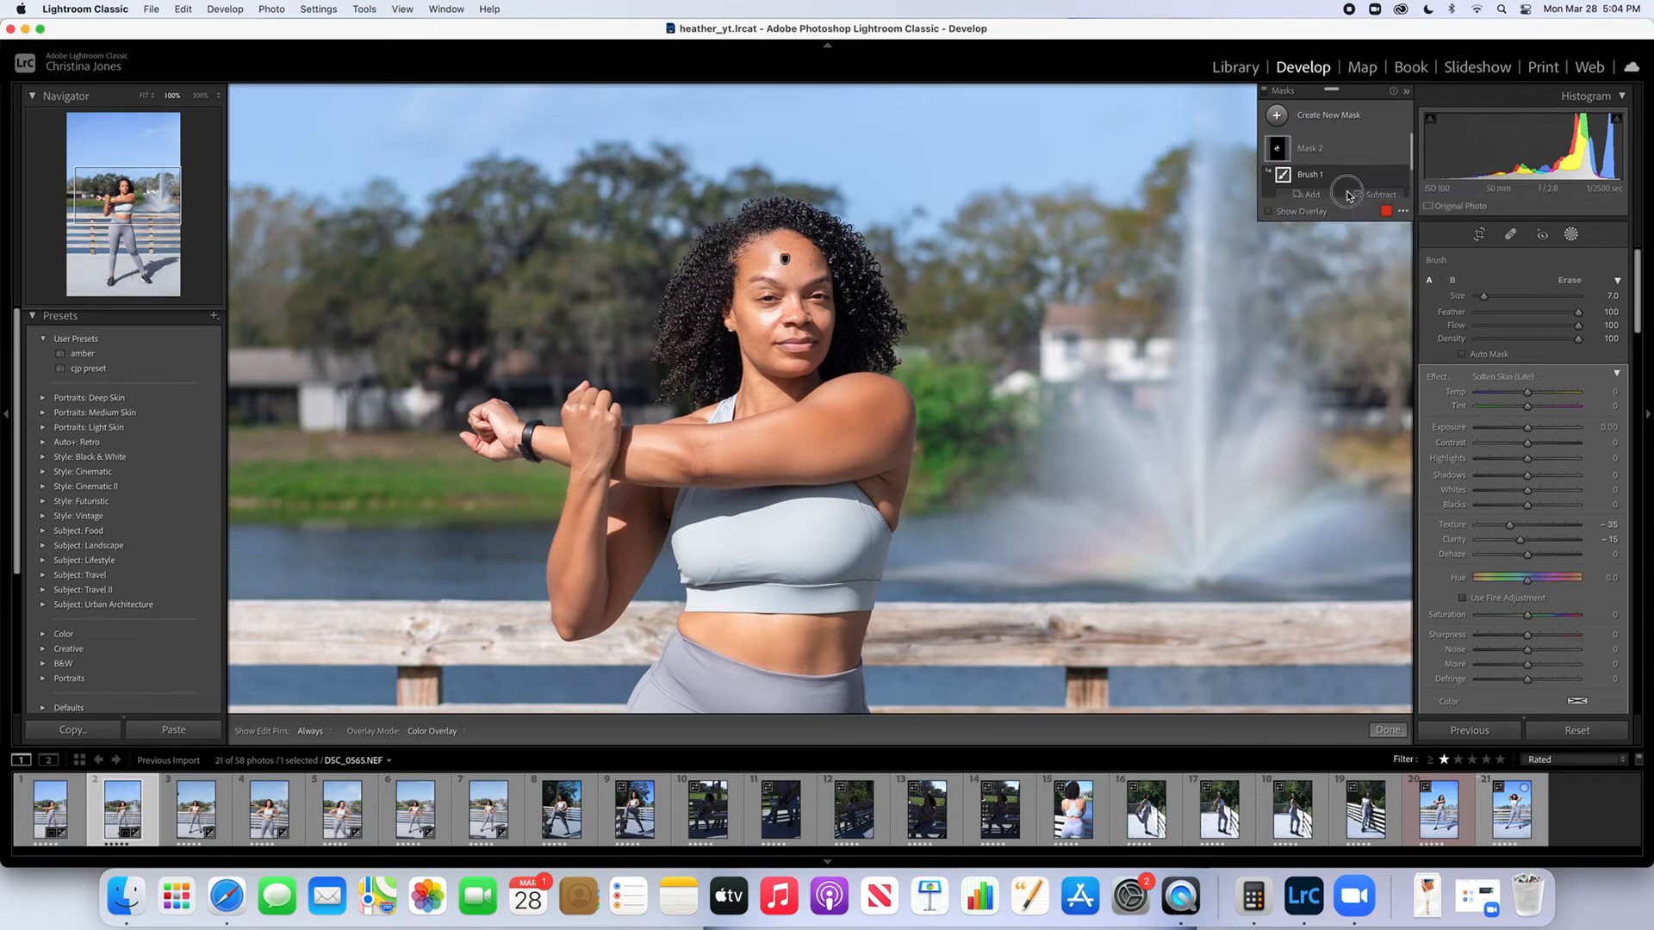
pyautogui.click(1504, 376)
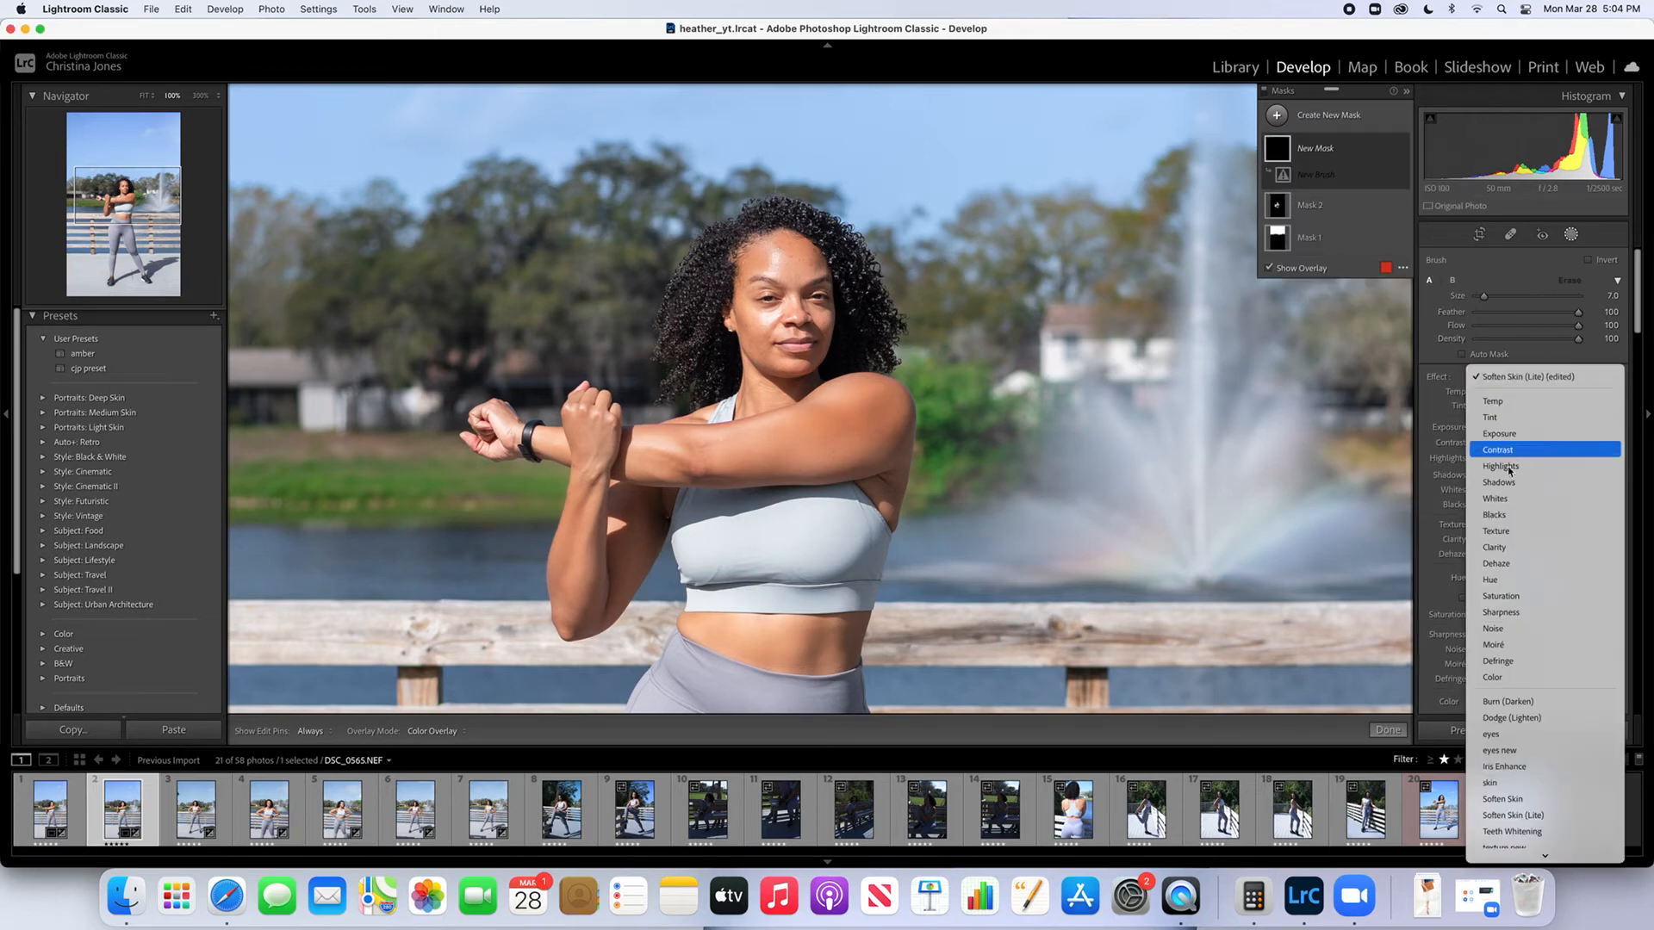
pyautogui.scroll(-2, 1491, 801)
pyautogui.click(1501, 796)
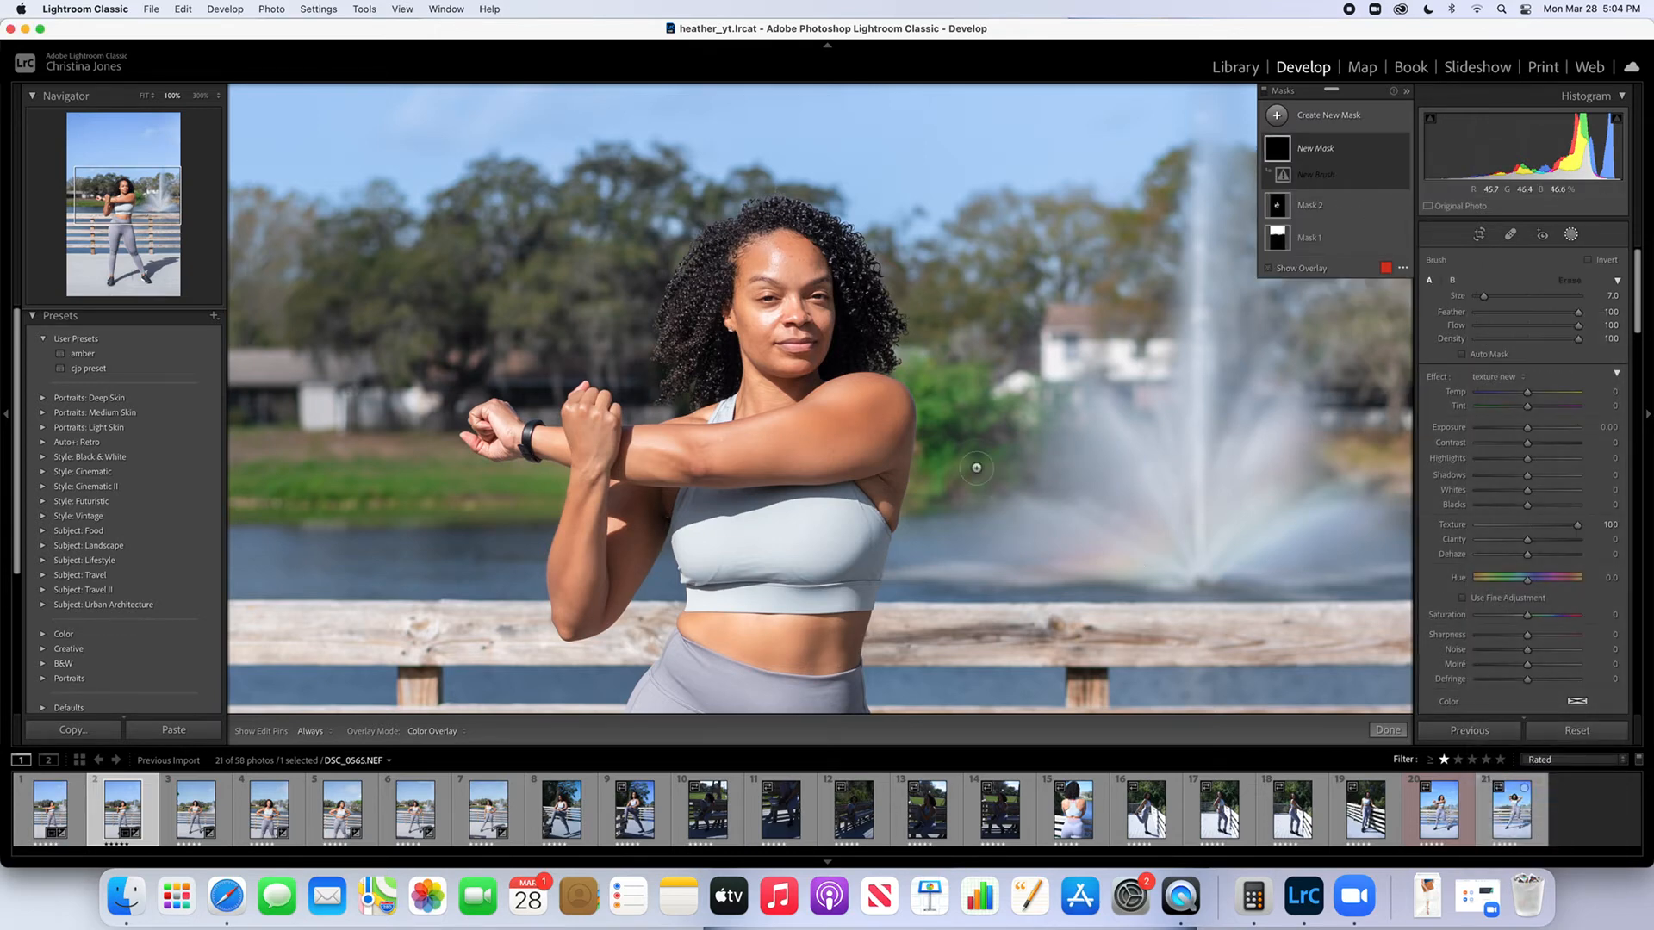
pyautogui.press('h')
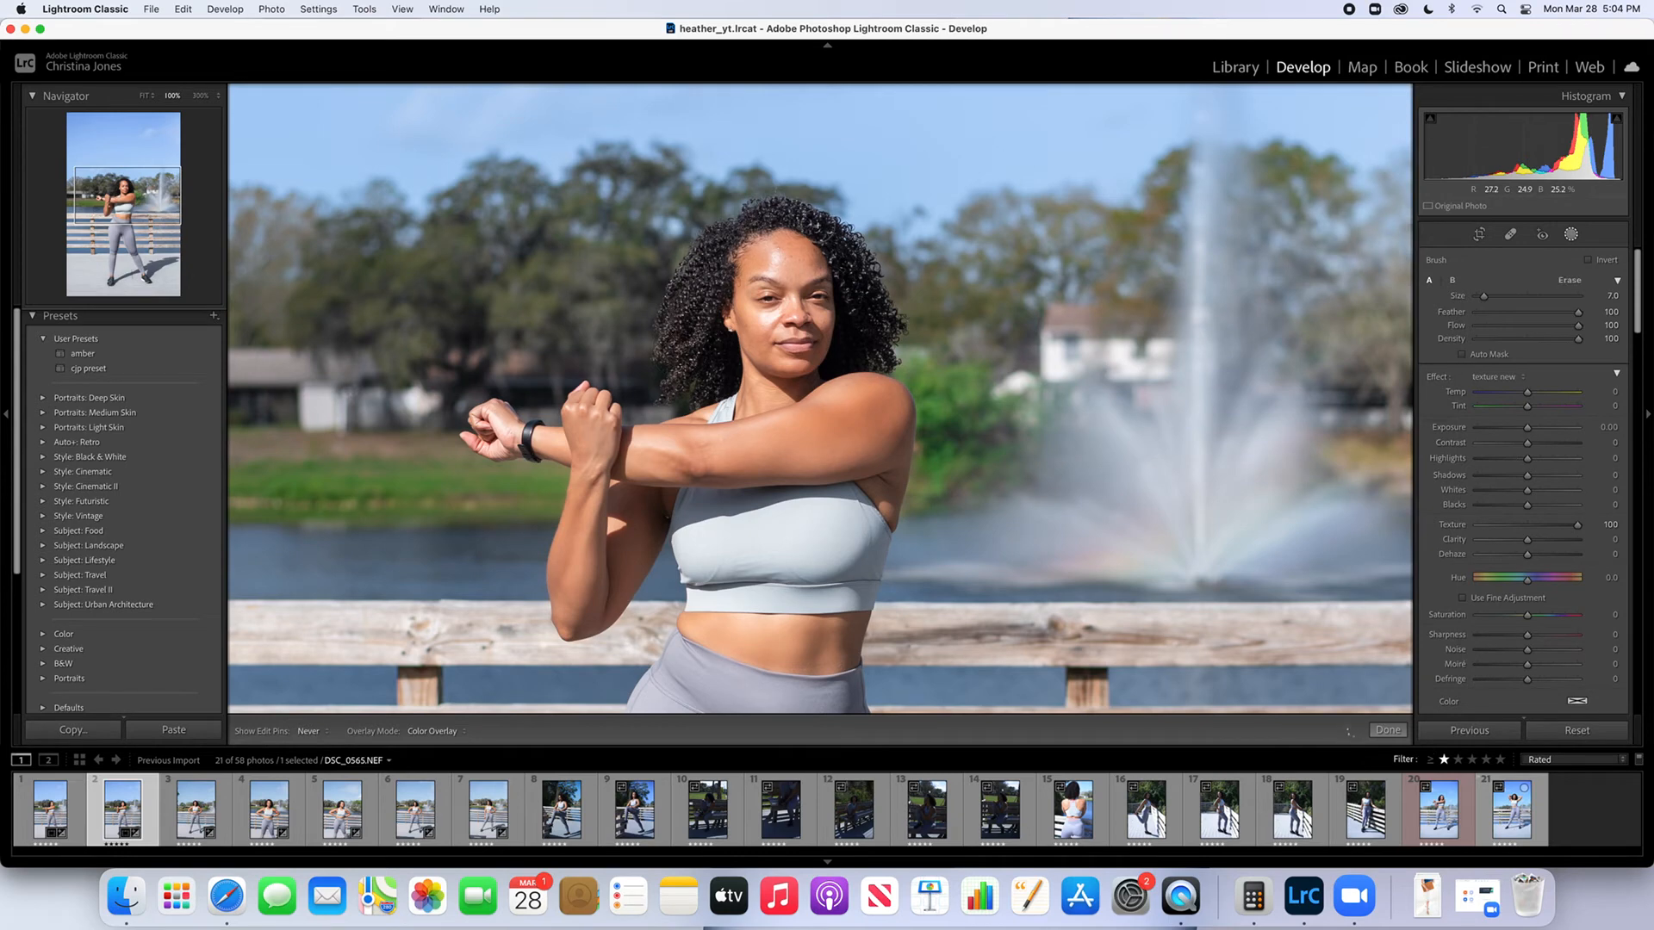
pyautogui.press('h')
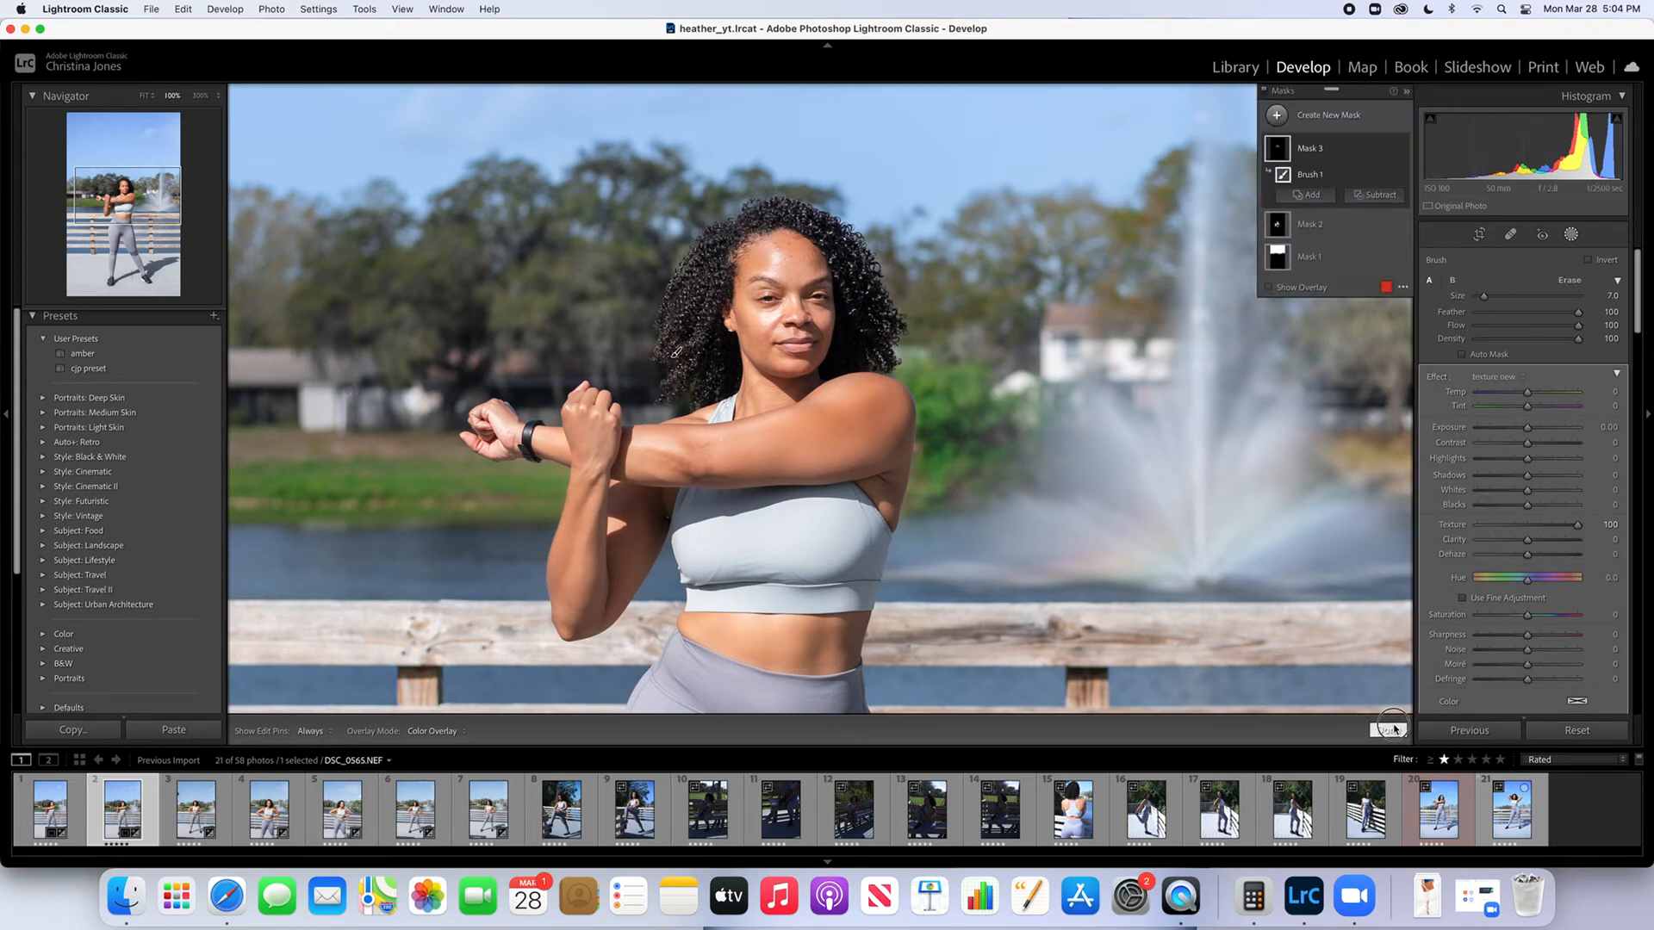
pyautogui.click(1387, 730)
pyautogui.click(797, 387)
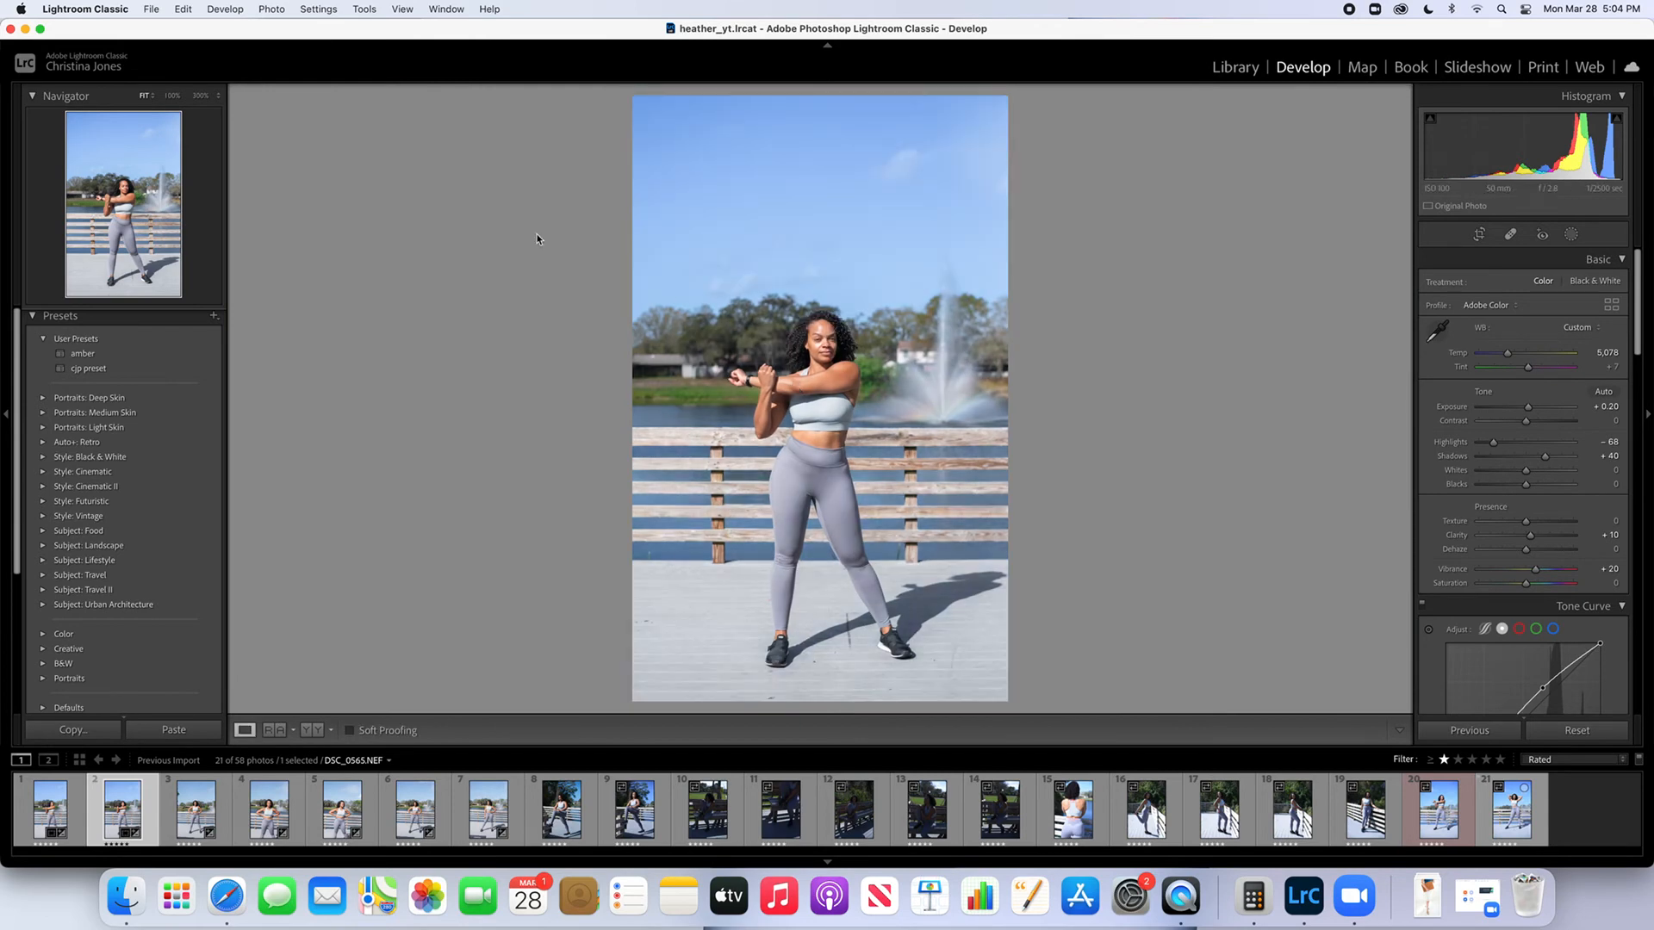
# Export the edited second photo using the existing export settings
pyautogui.click(183, 9)
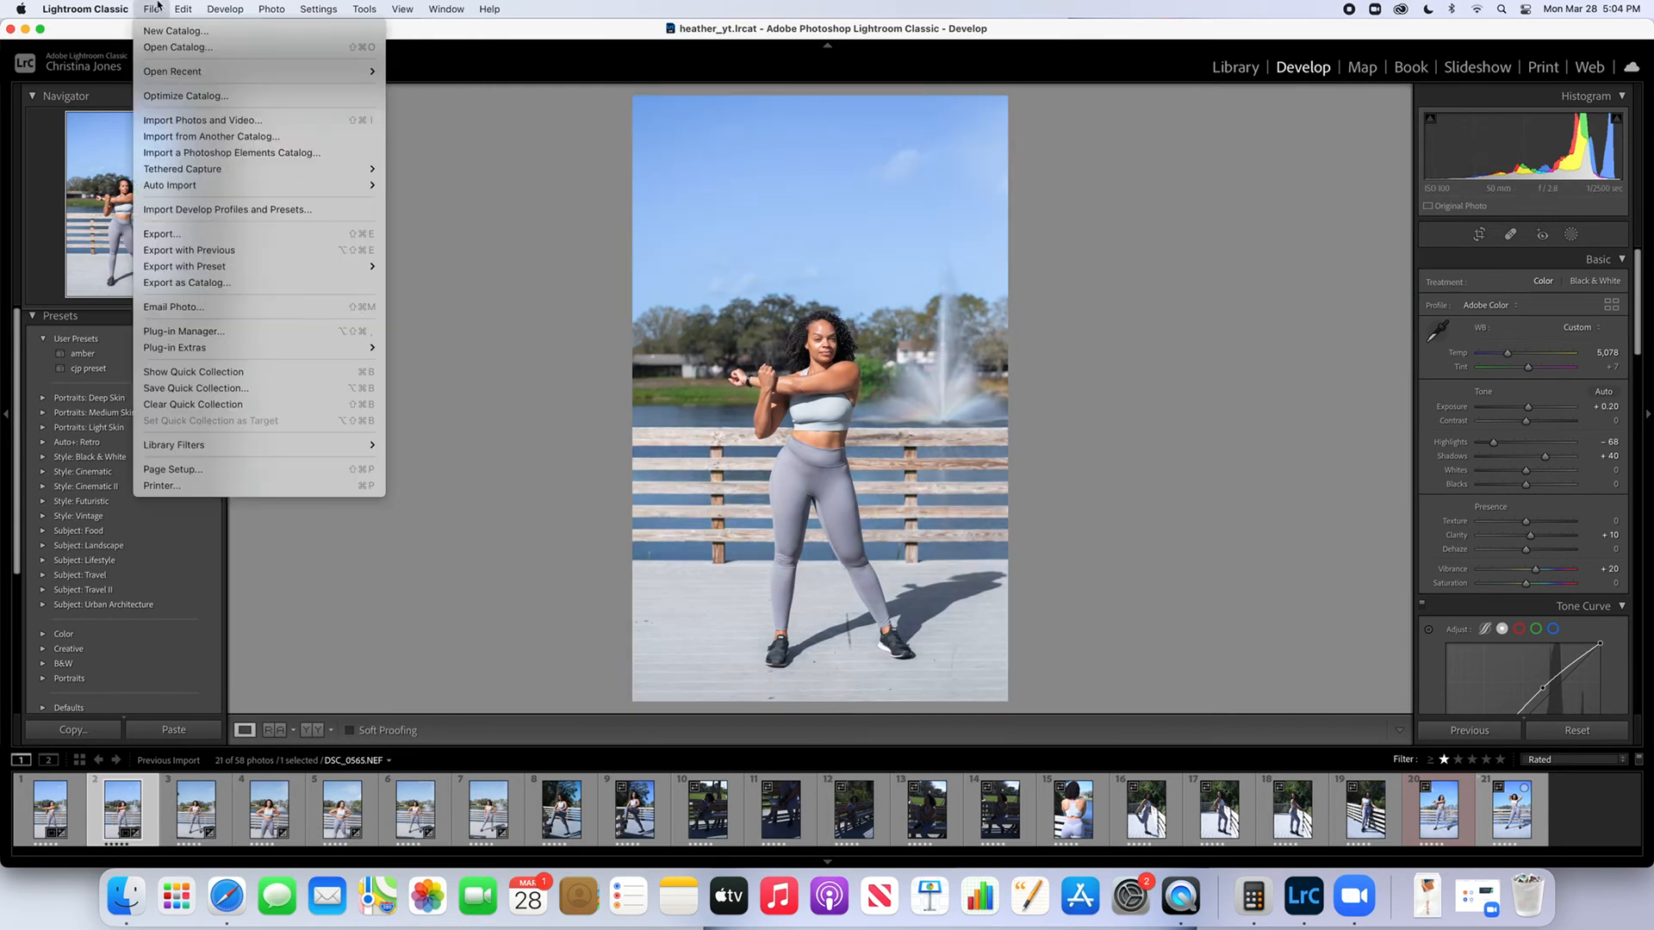
pyautogui.click(190, 236)
pyautogui.click(1092, 549)
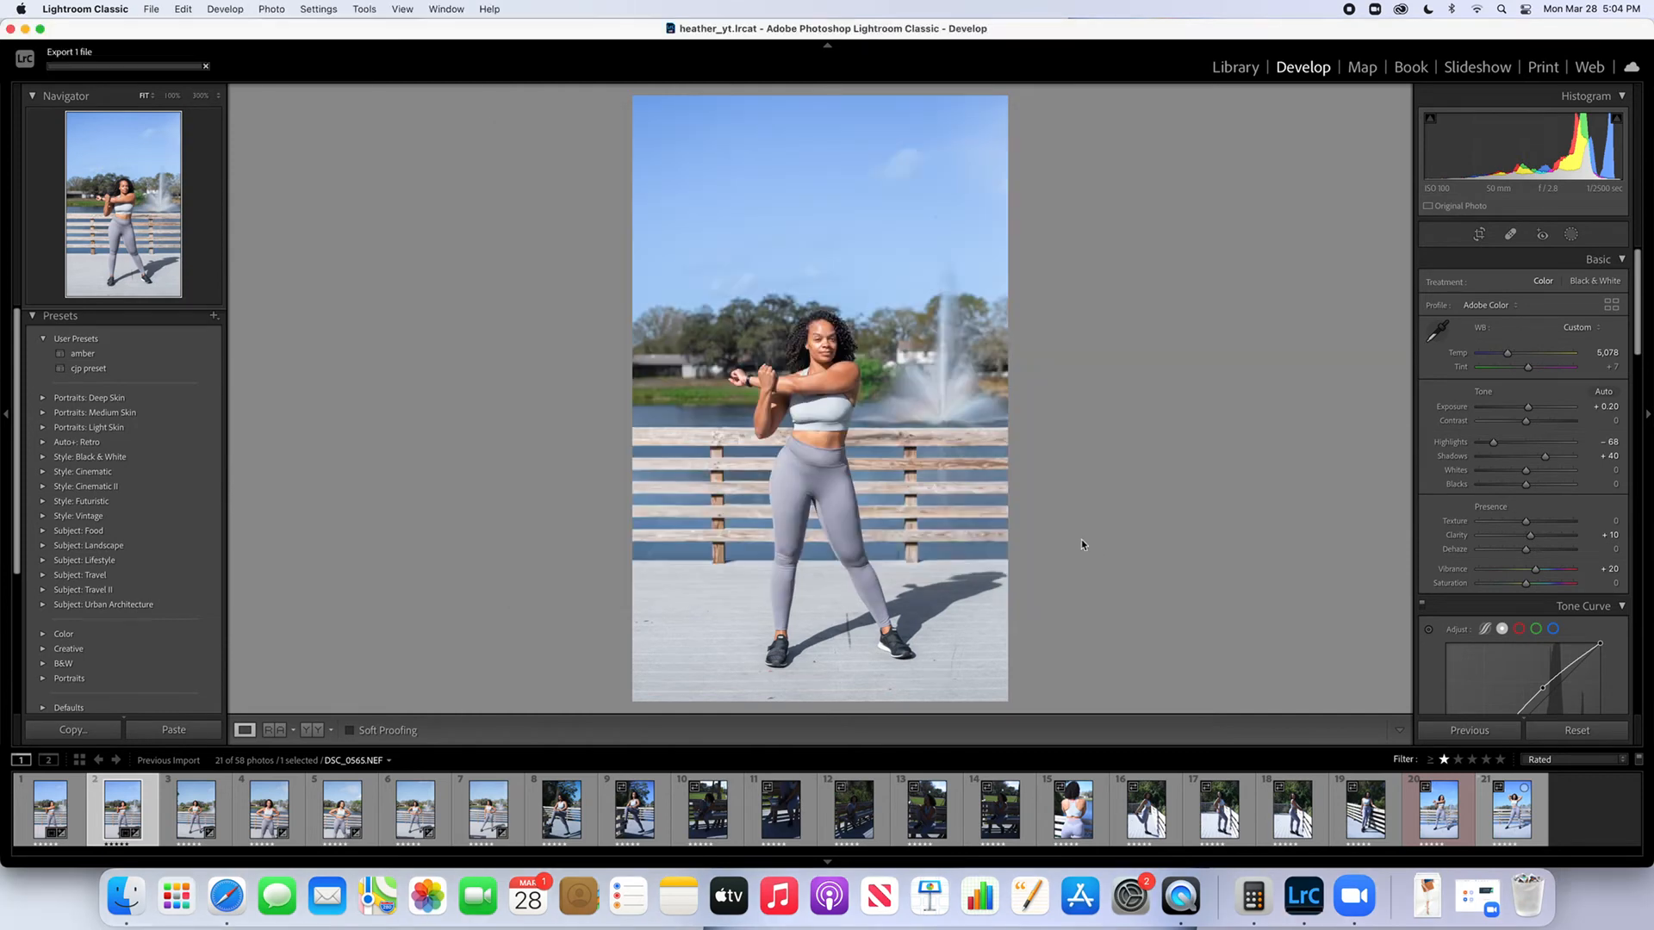
# Auto-straighten the third filmstrip photo, tighten its crop at the bottom, right and left to exclude the edge distractions, and apply it
pyautogui.click(197, 812)
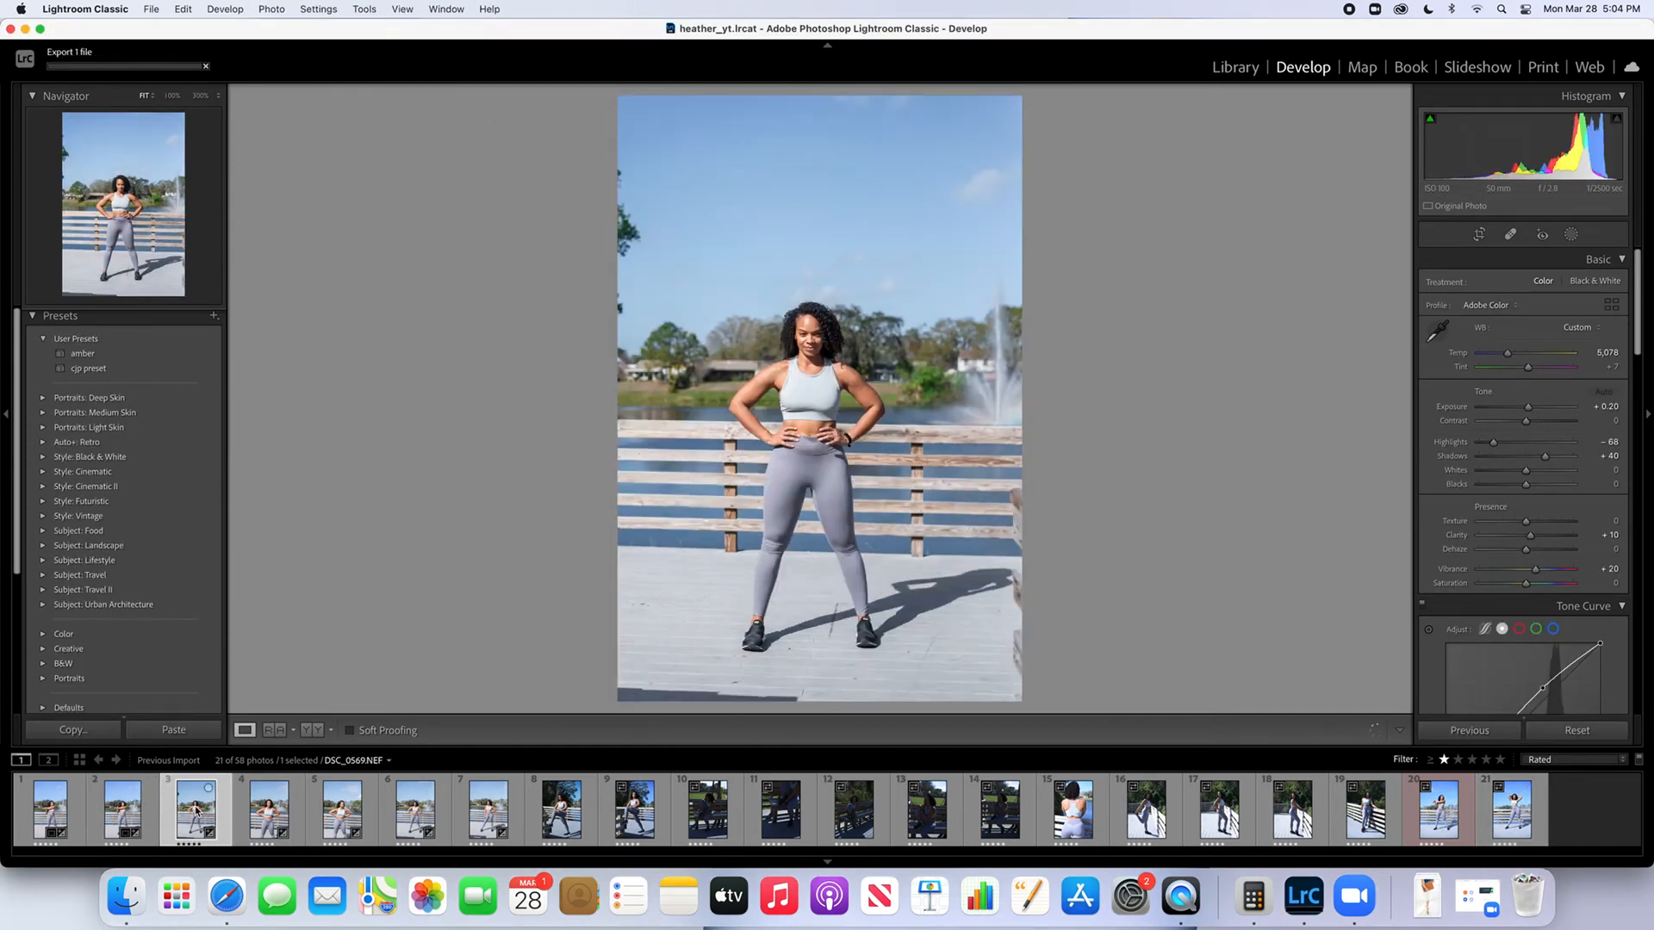
pyautogui.click(1479, 234)
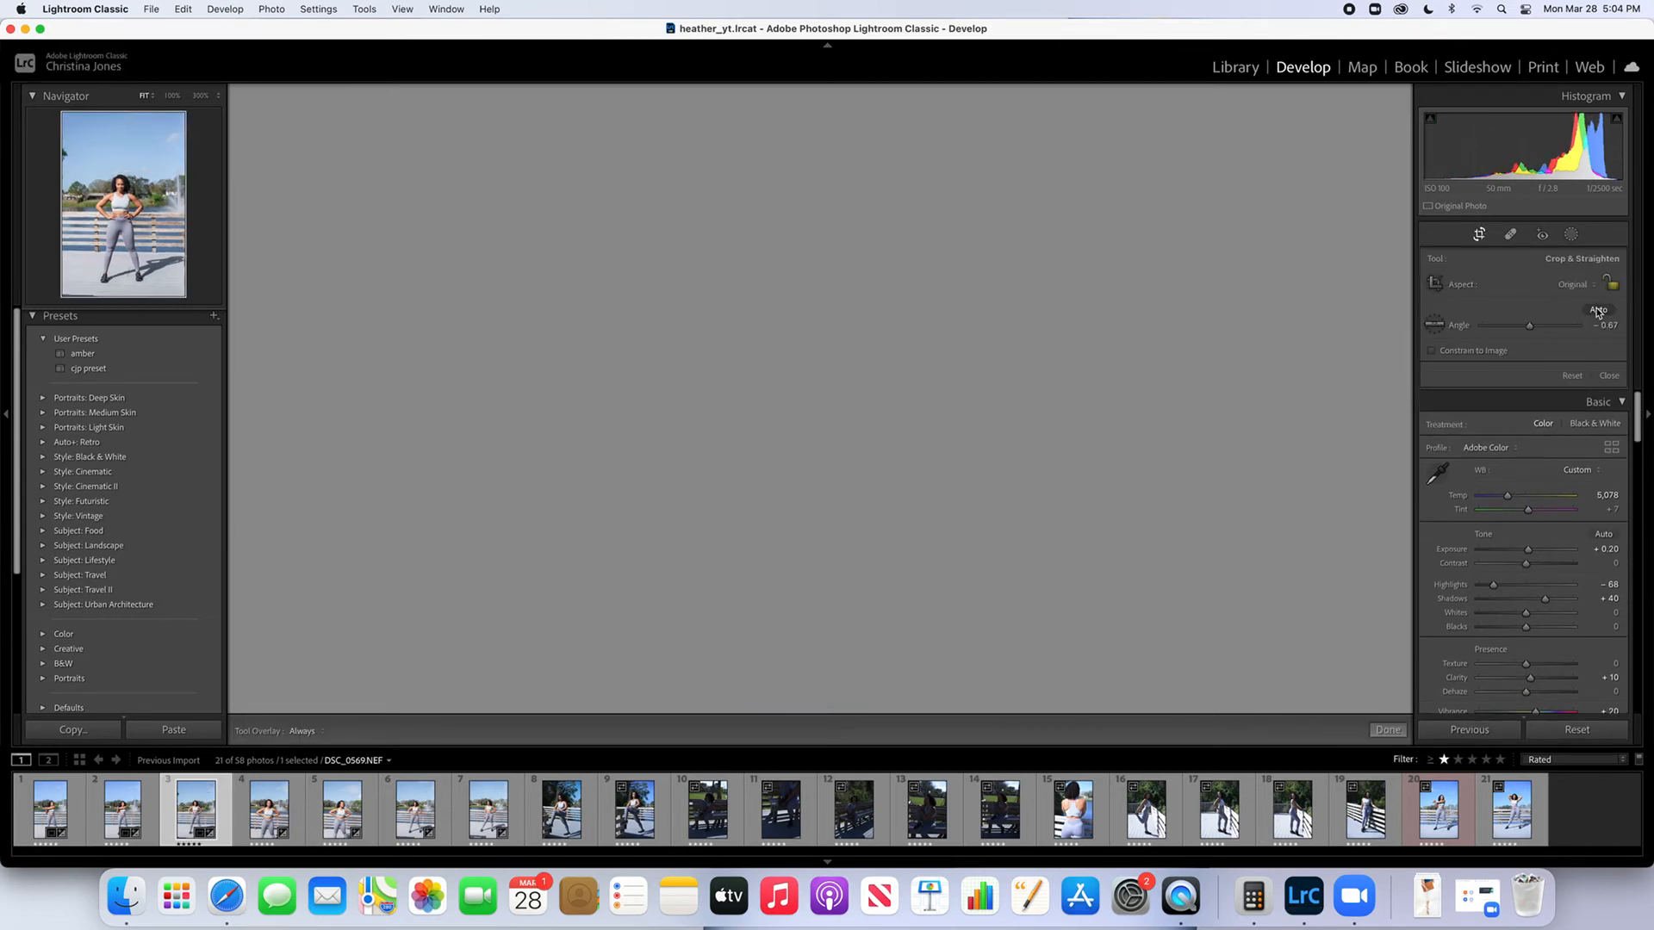
pyautogui.click(1595, 310)
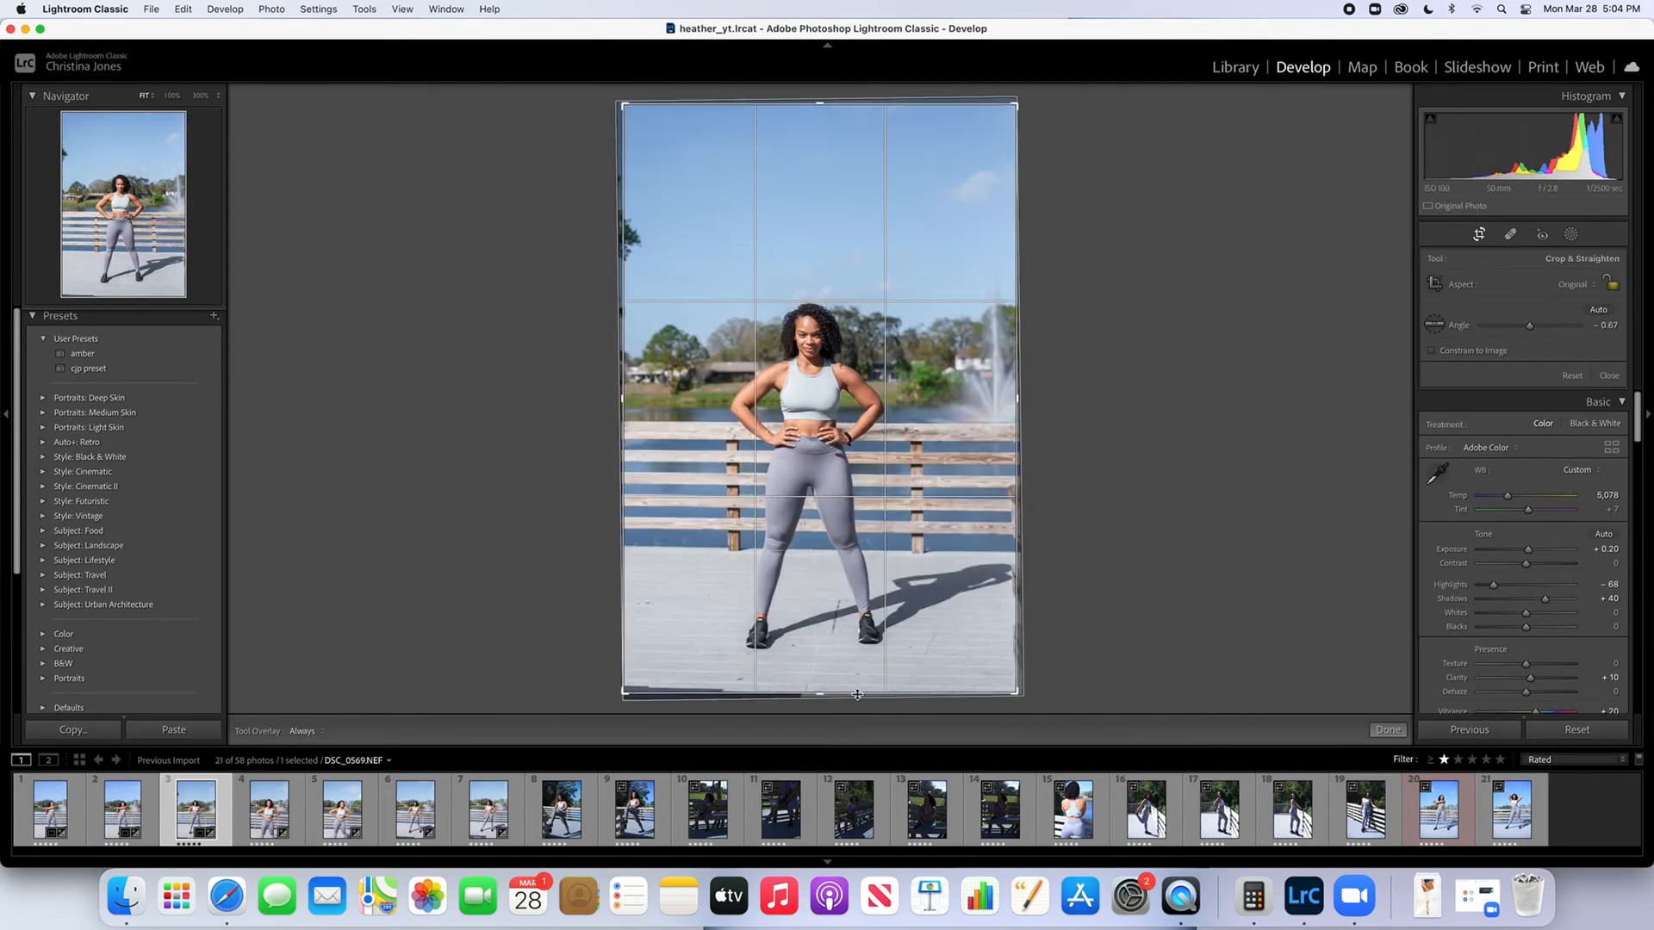
pyautogui.moveTo(835, 696); pyautogui.dragTo(835, 686)
pyautogui.moveTo(1017, 527); pyautogui.dragTo(1011, 528)
pyautogui.moveTo(632, 461); pyautogui.dragTo(657, 462)
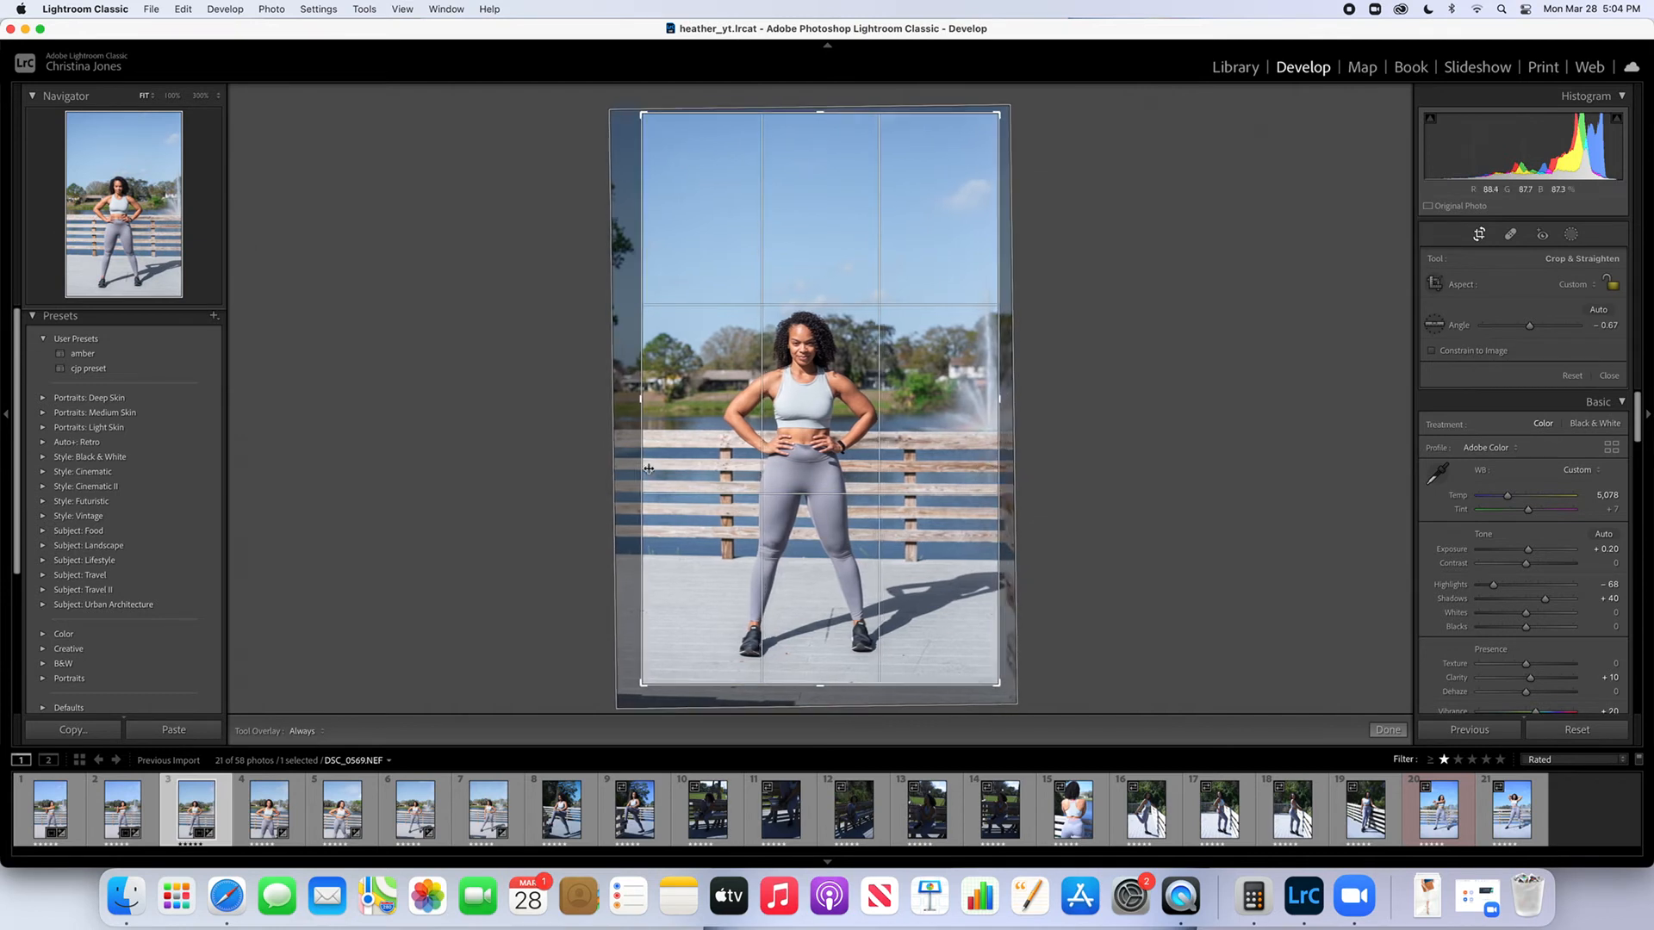
pyautogui.moveTo(644, 466)
pyautogui.mouseDown()
pyautogui.moveTo(605, 465)
pyautogui.moveTo(644, 463)
pyautogui.mouseUp()
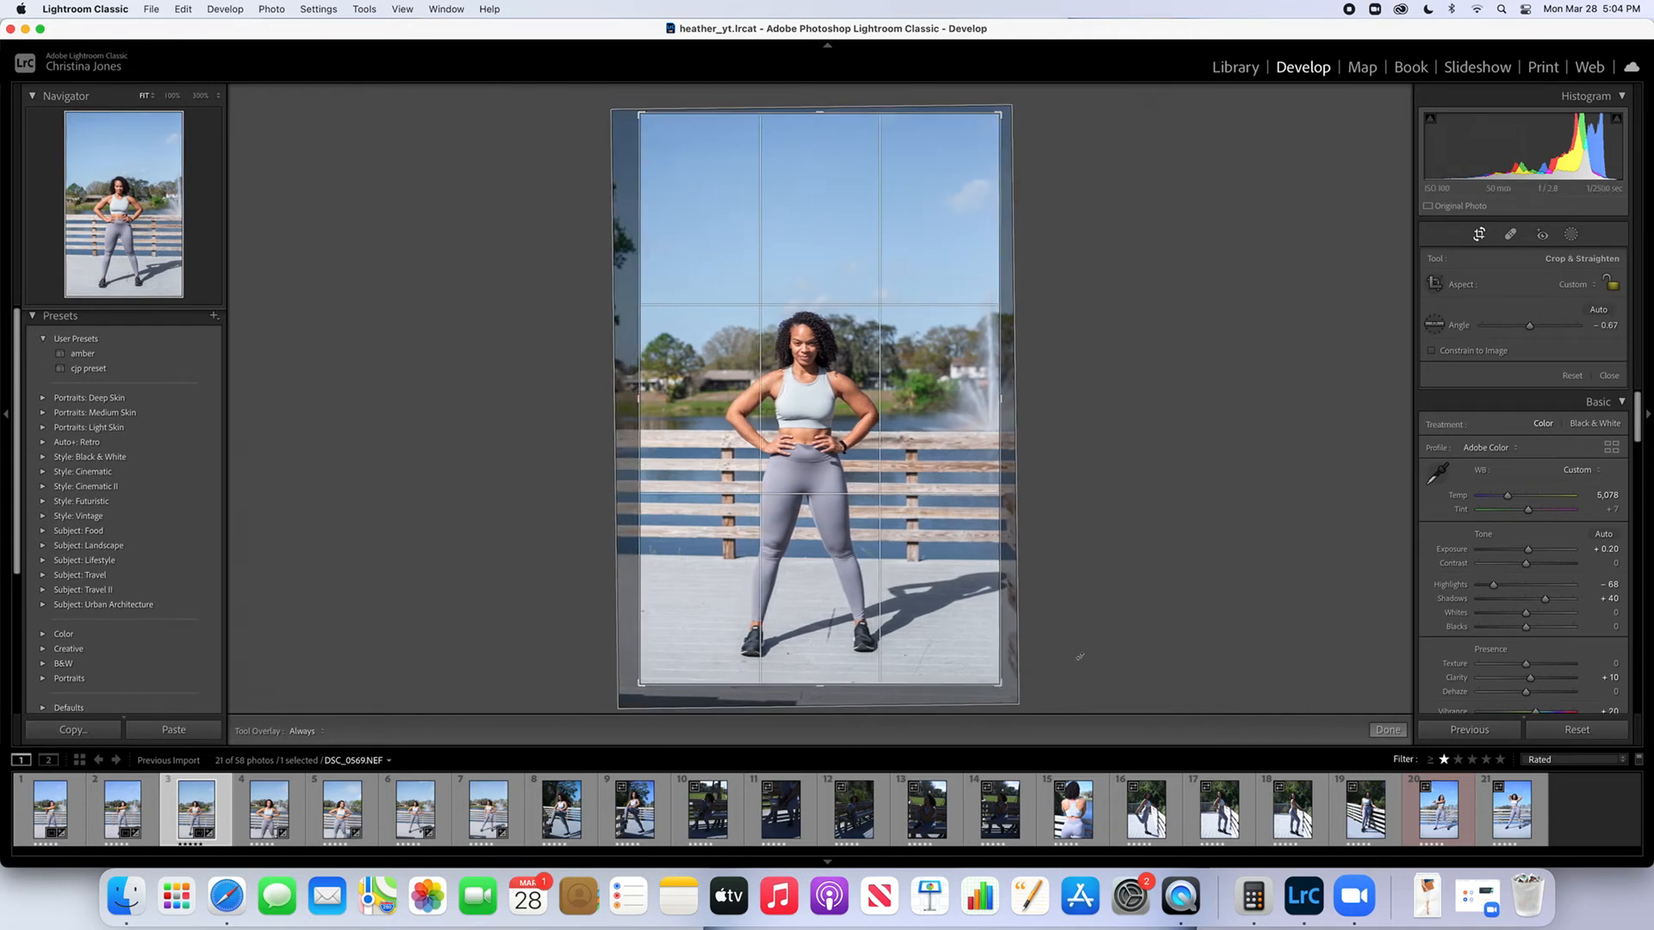
pyautogui.click(1387, 730)
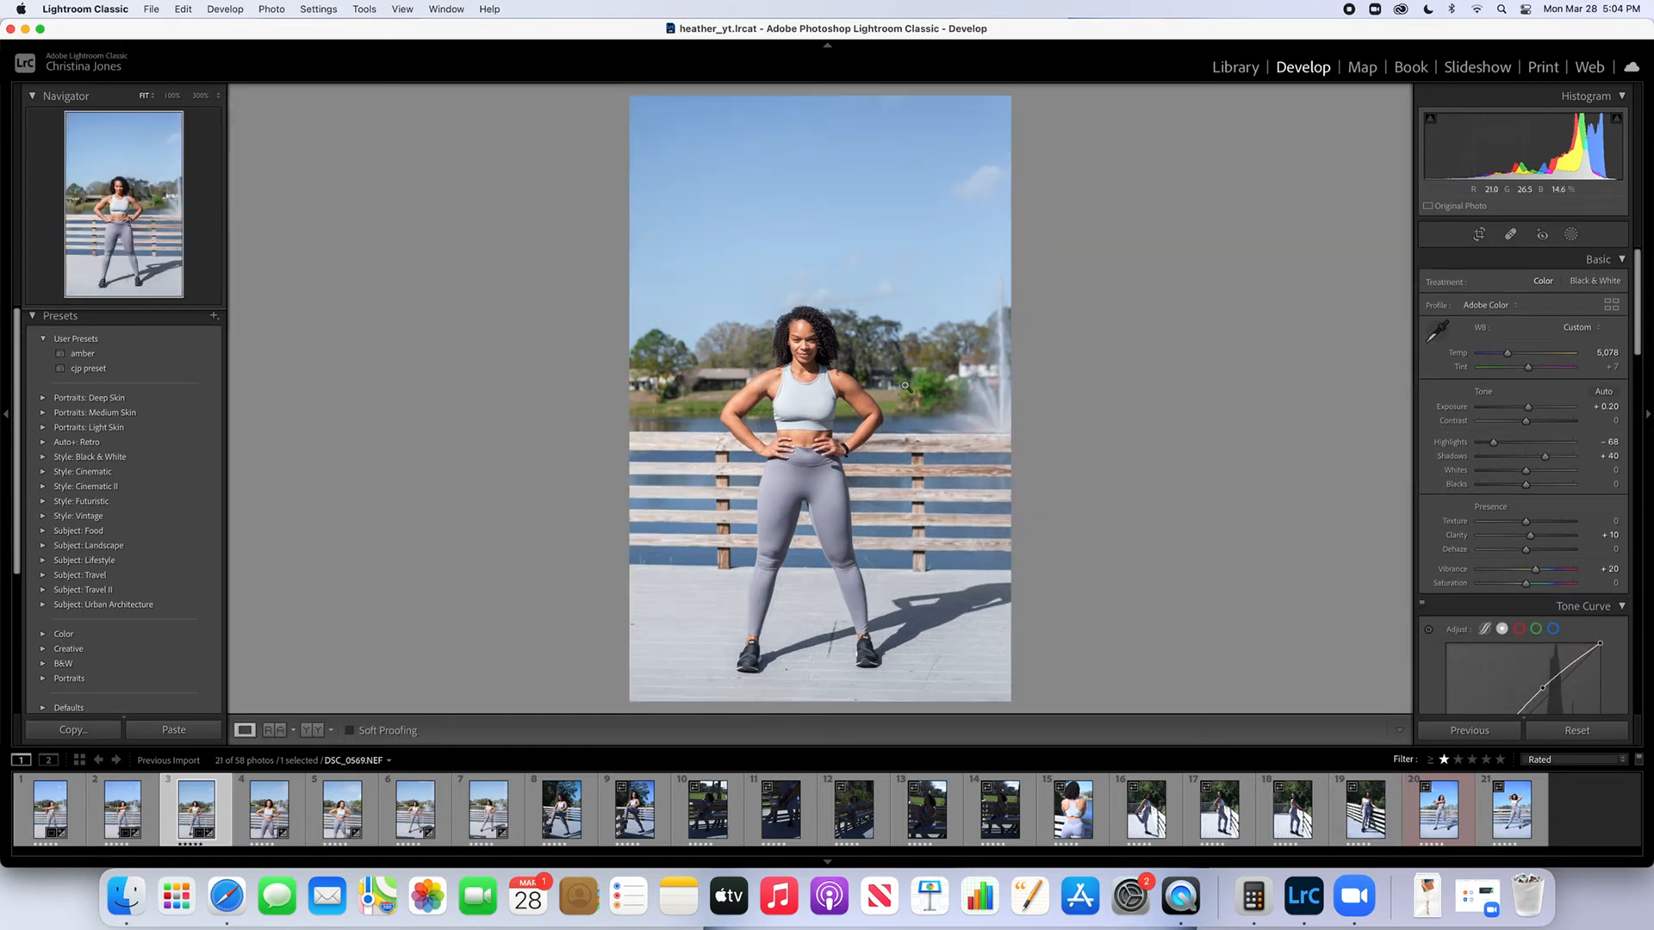
# Update the sky selection of the third photo's existing Mask 1 and finish masking
pyautogui.click(1571, 235)
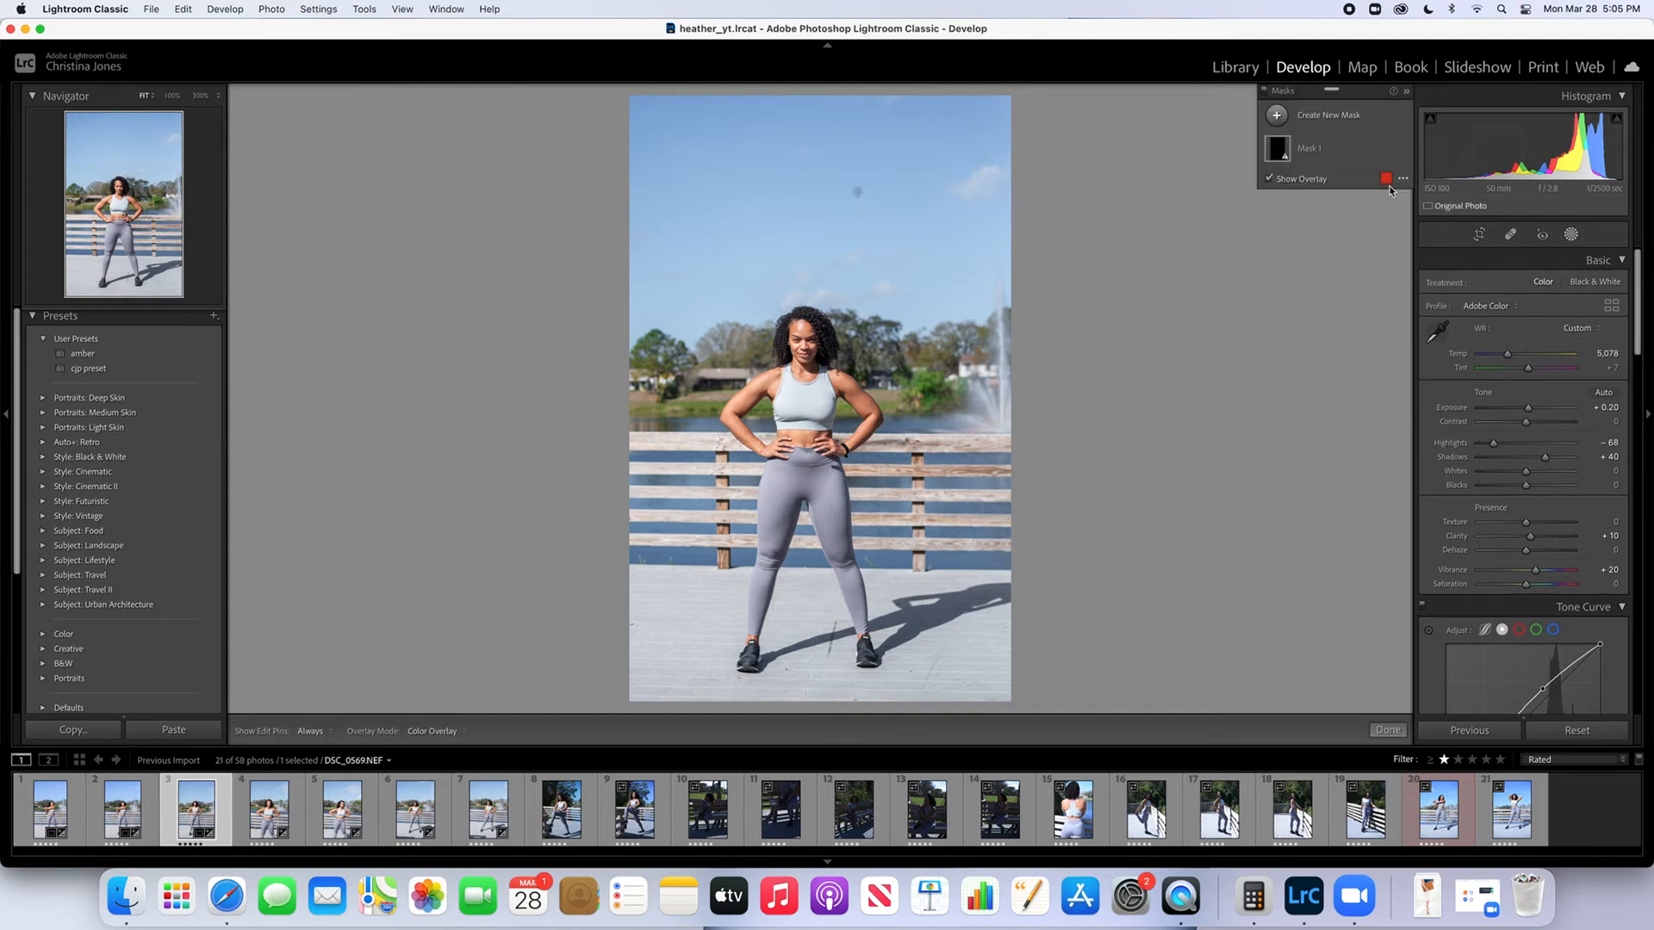
pyautogui.click(1307, 151)
pyautogui.click(1519, 313)
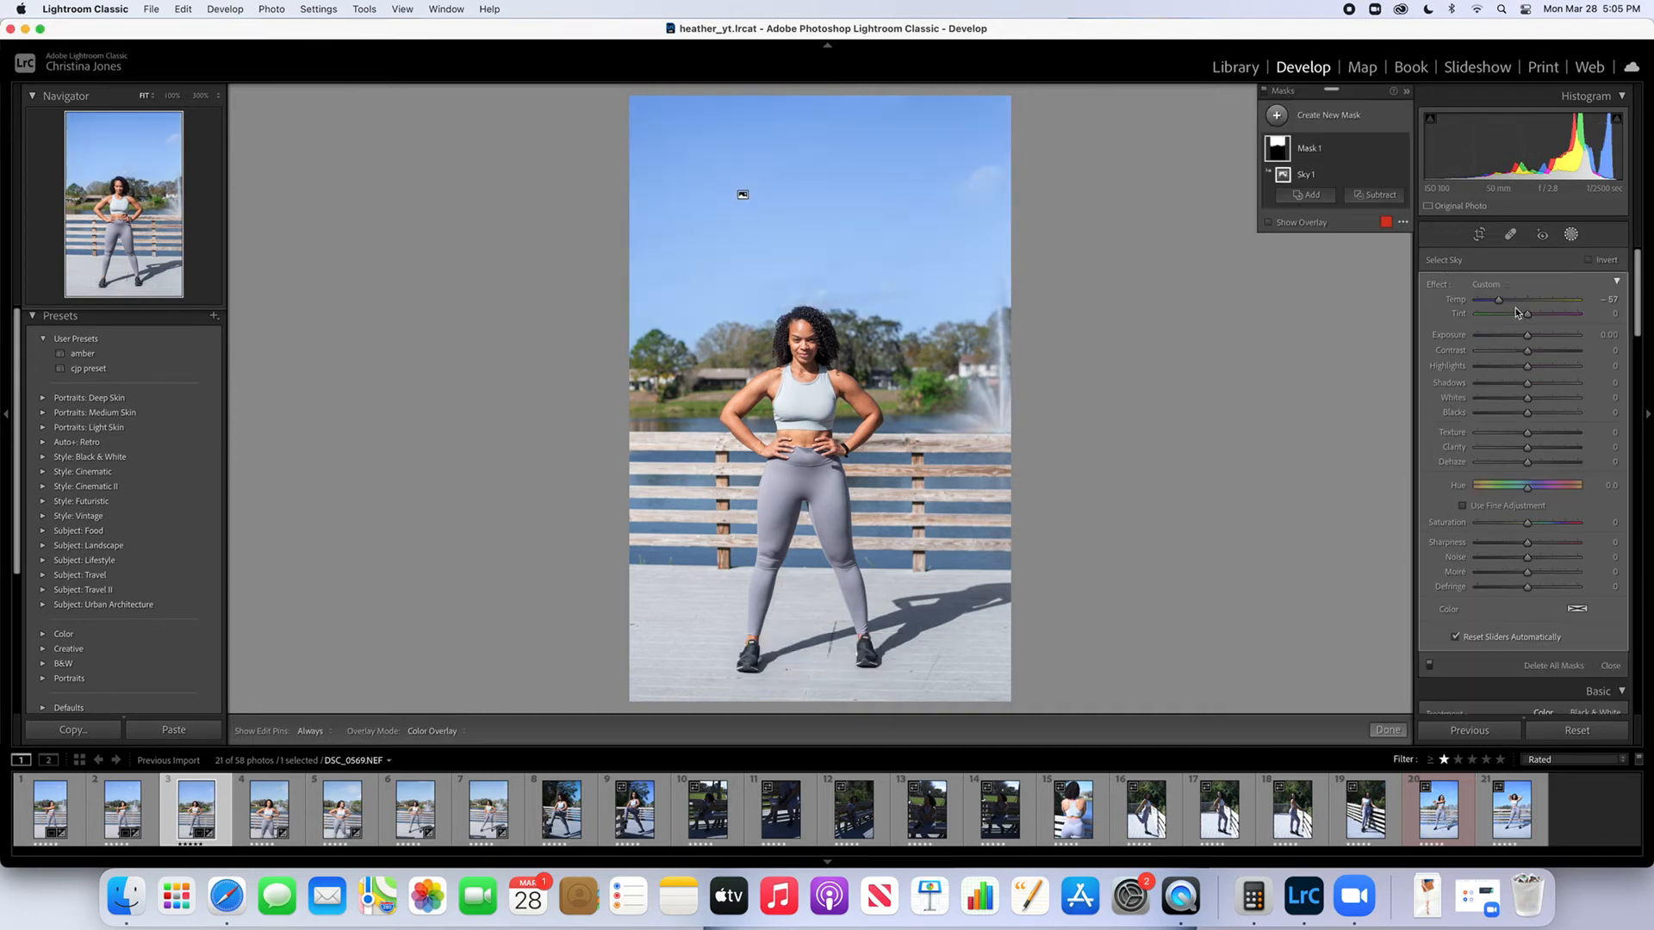
pyautogui.click(1388, 730)
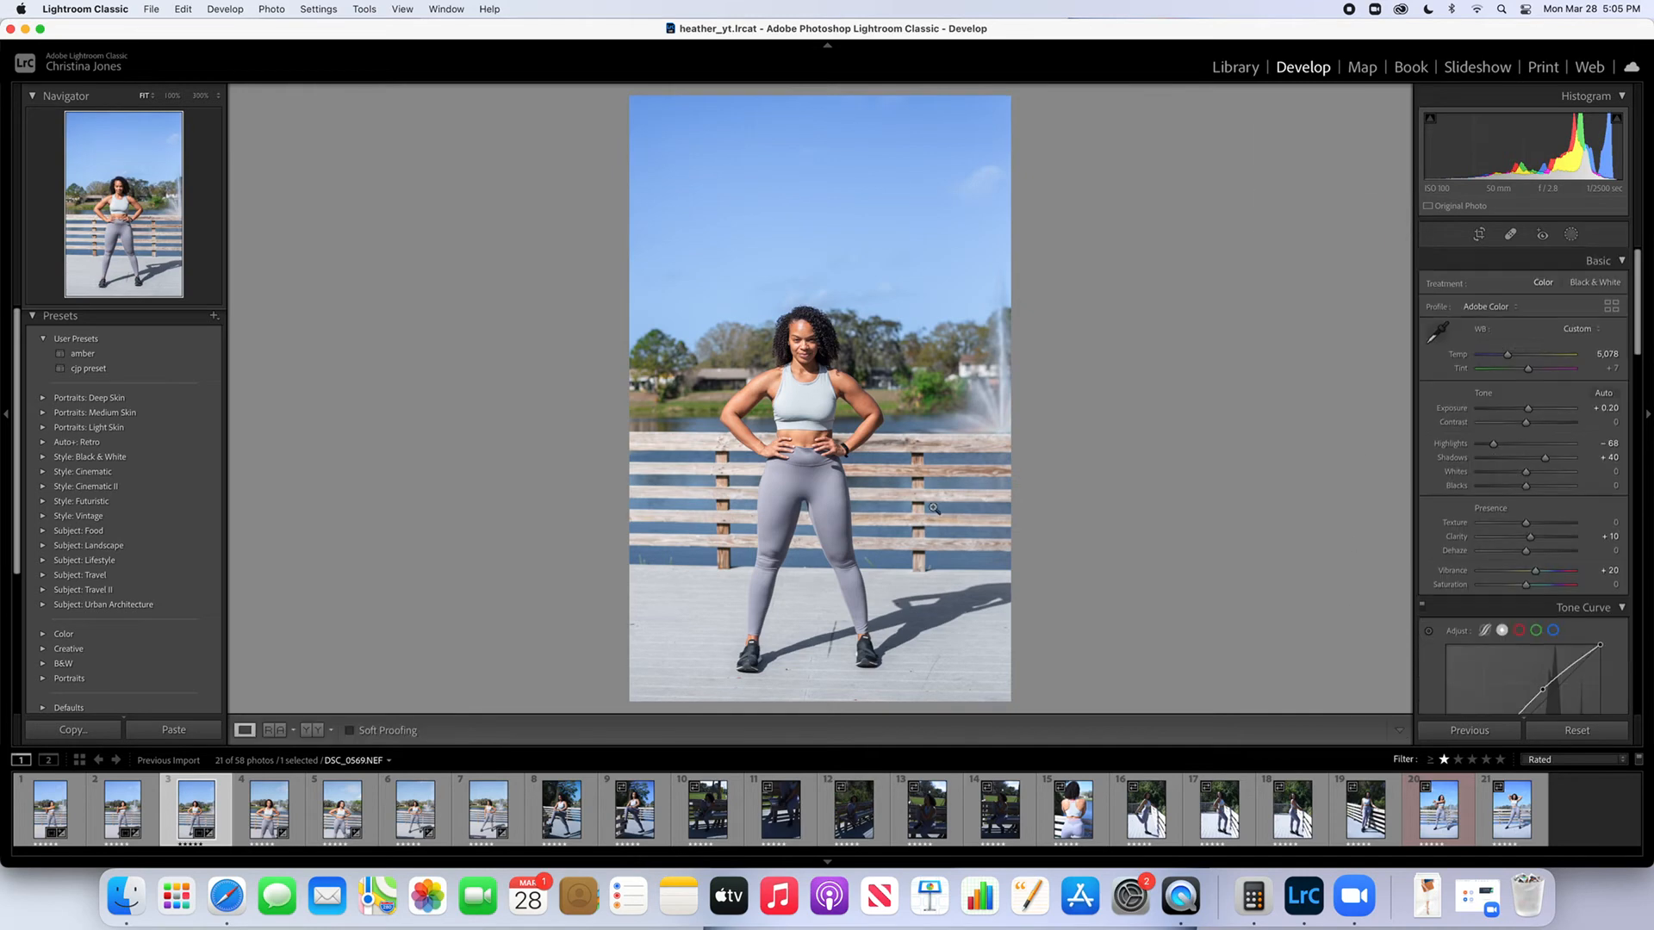
# Create a brush mask with the Soften Skin (Lite) effect on the third photo and paint it over the woman's skin
pyautogui.click(807, 385)
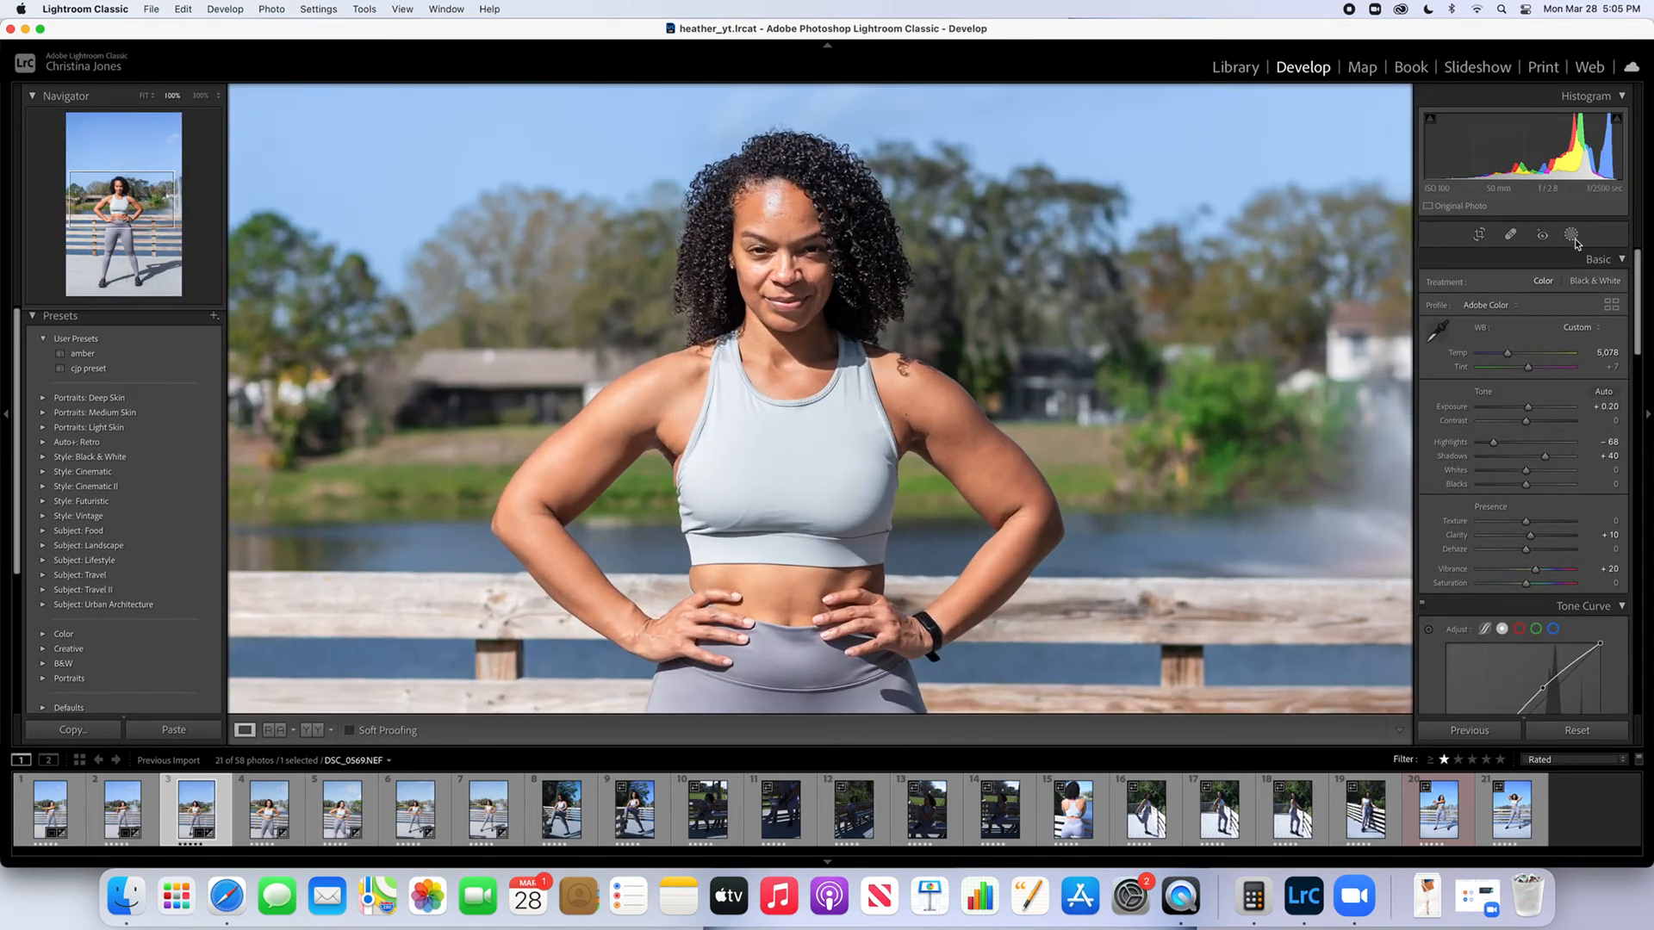
pyautogui.click(1571, 234)
pyautogui.click(1277, 114)
pyautogui.click(1344, 191)
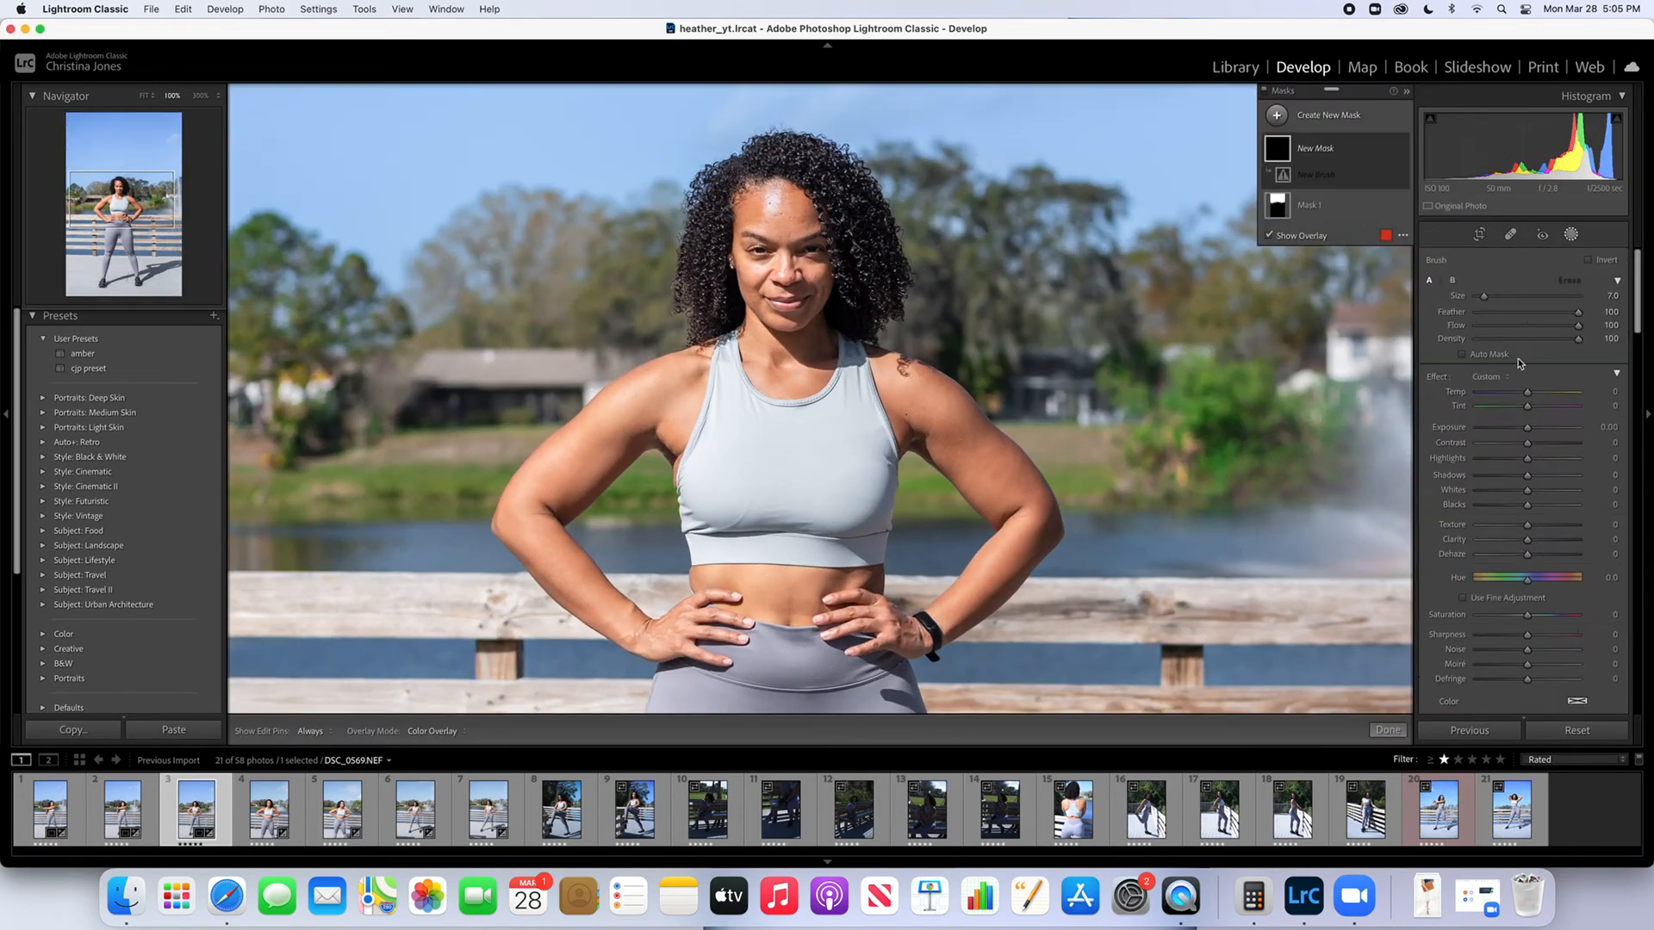
pyautogui.click(1503, 377)
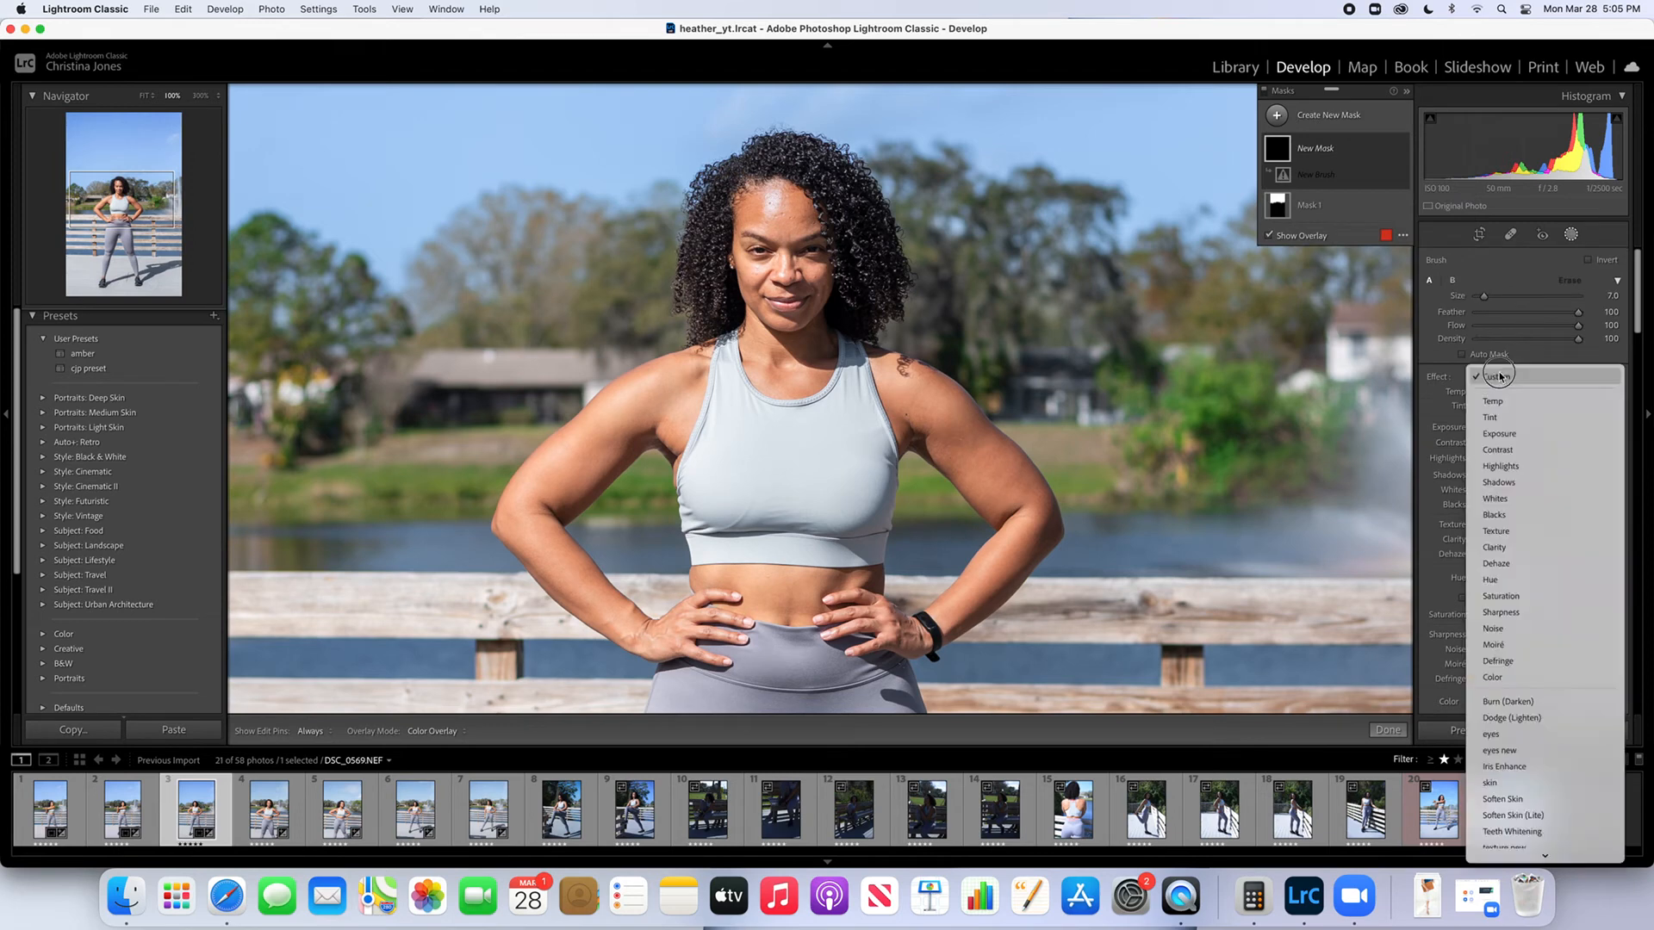
pyautogui.click(1522, 816)
pyautogui.moveTo(771, 225)
pyautogui.mouseDown()
pyautogui.moveTo(819, 211)
pyautogui.moveTo(791, 277)
pyautogui.mouseUp()
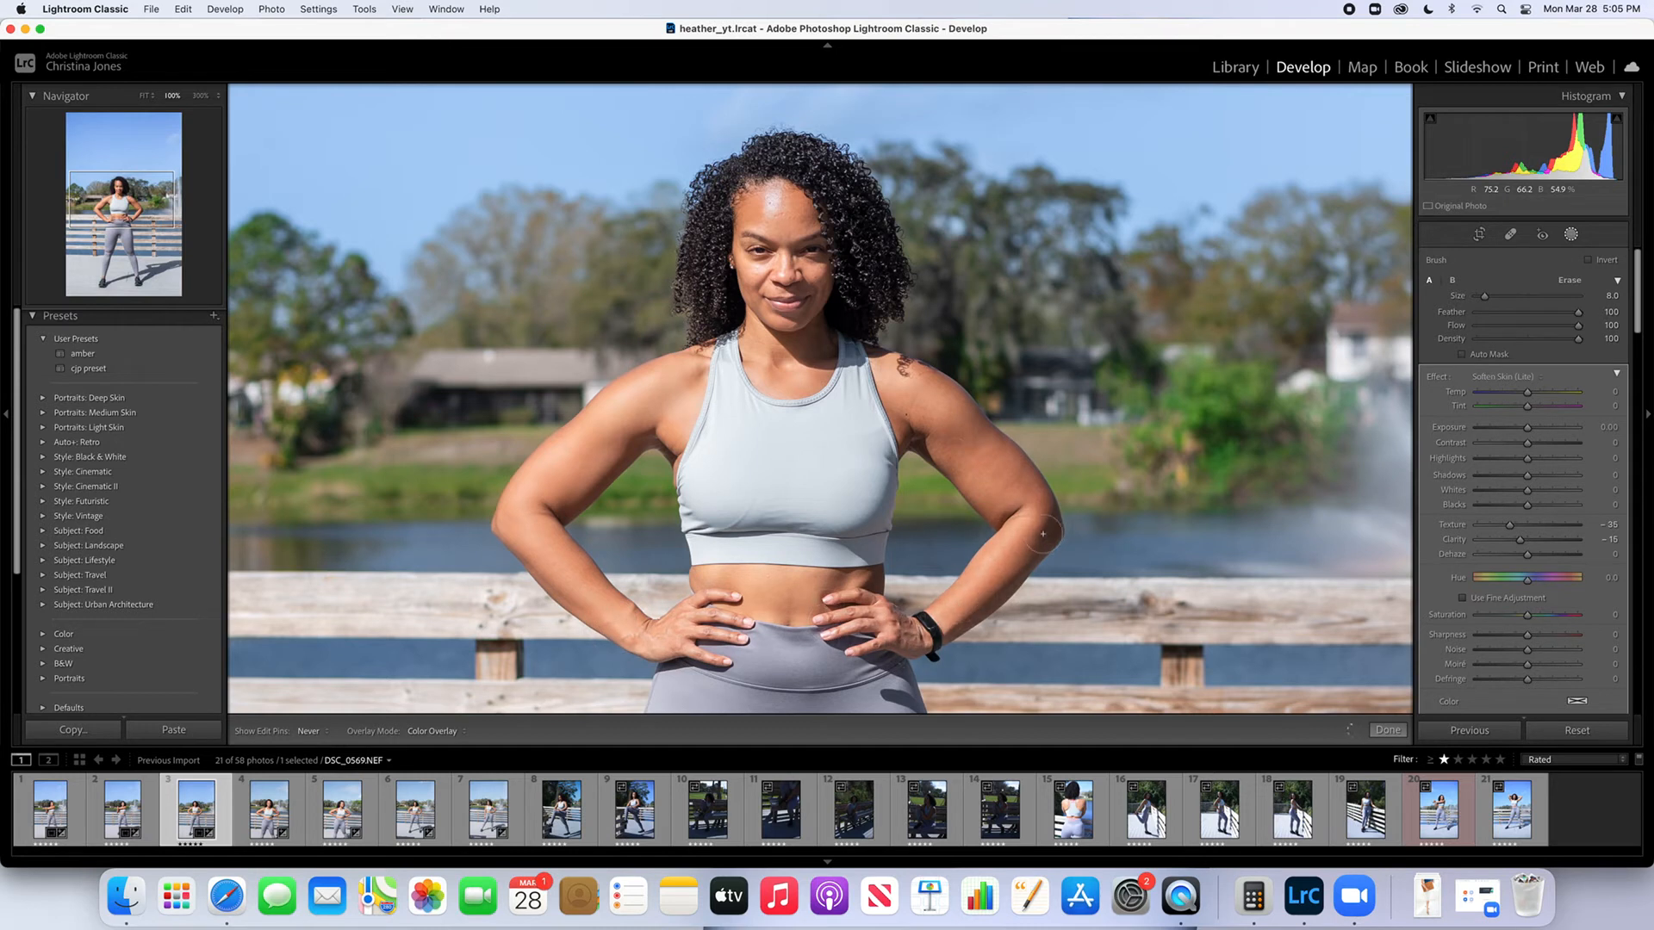
pyautogui.press('h')
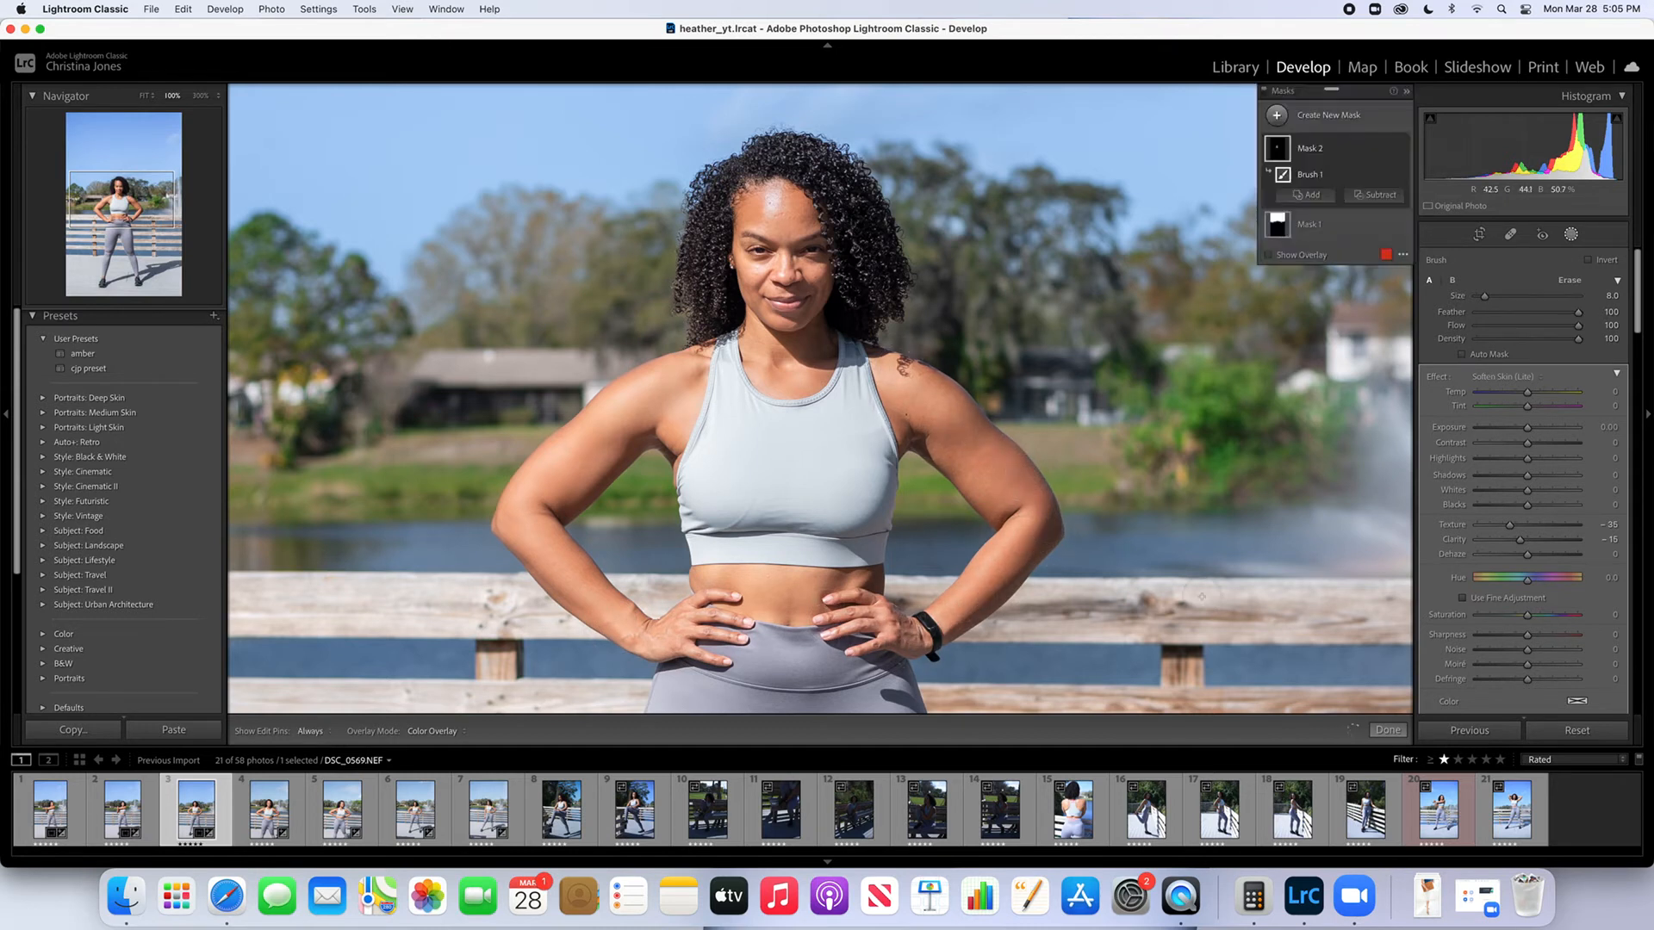
# Create another brush mask with the "texture new" effect for the woman's hair on the third photo, and finish masking
pyautogui.click(1341, 119)
pyautogui.click(1345, 191)
pyautogui.click(1497, 376)
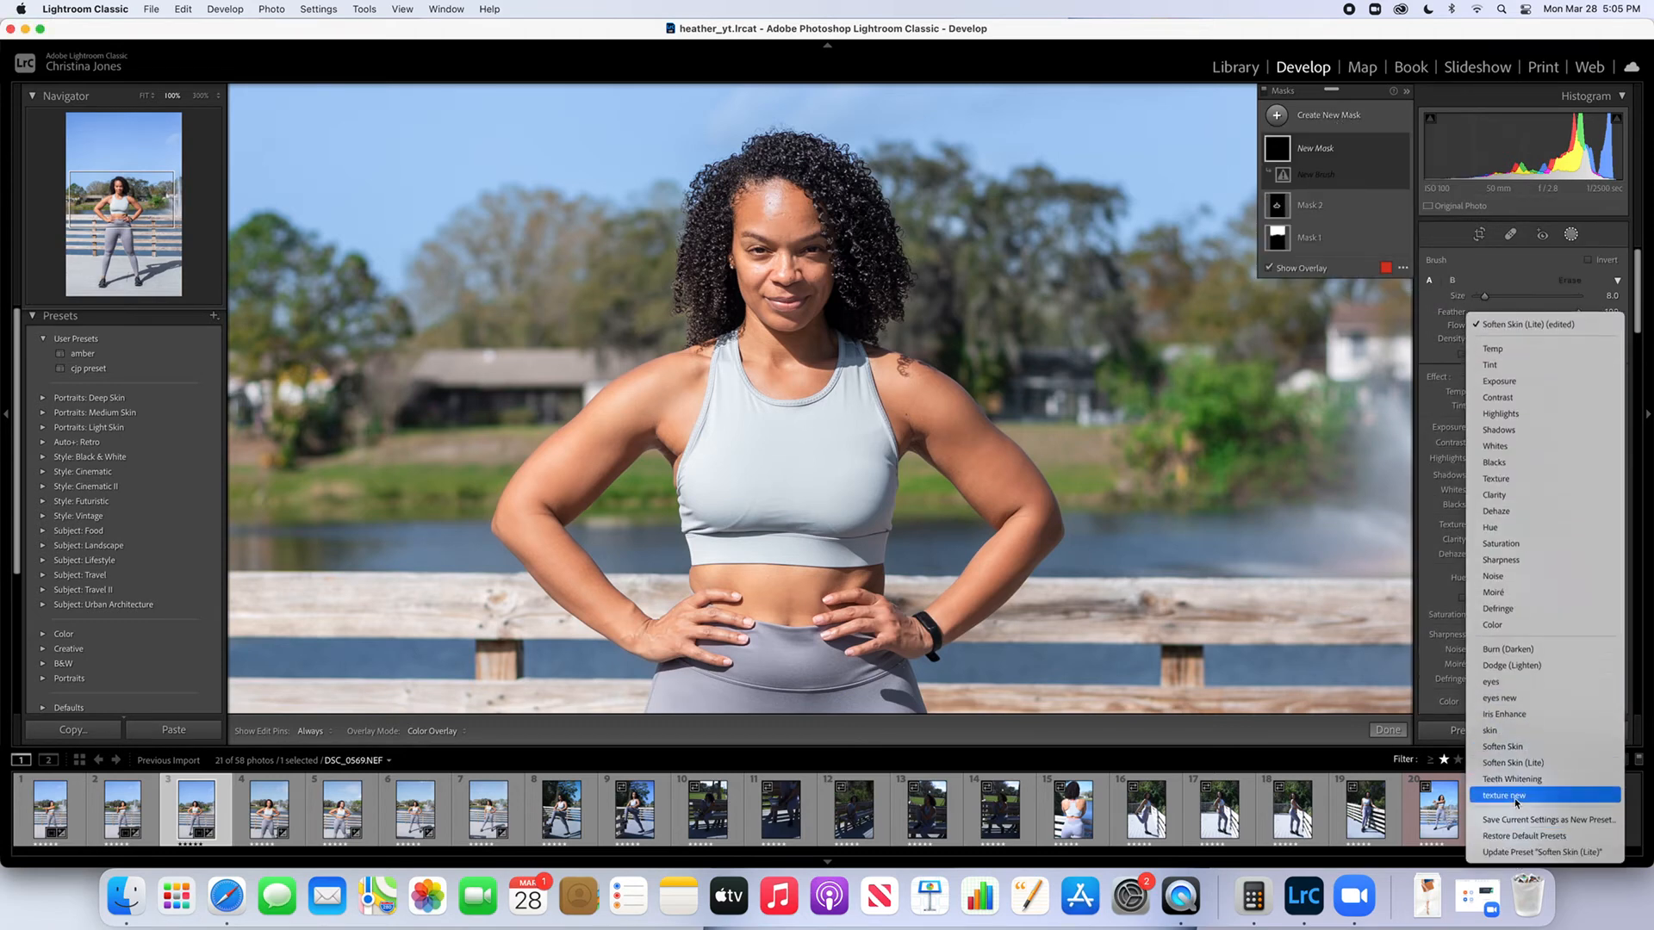
pyautogui.click(1516, 794)
pyautogui.press('h')
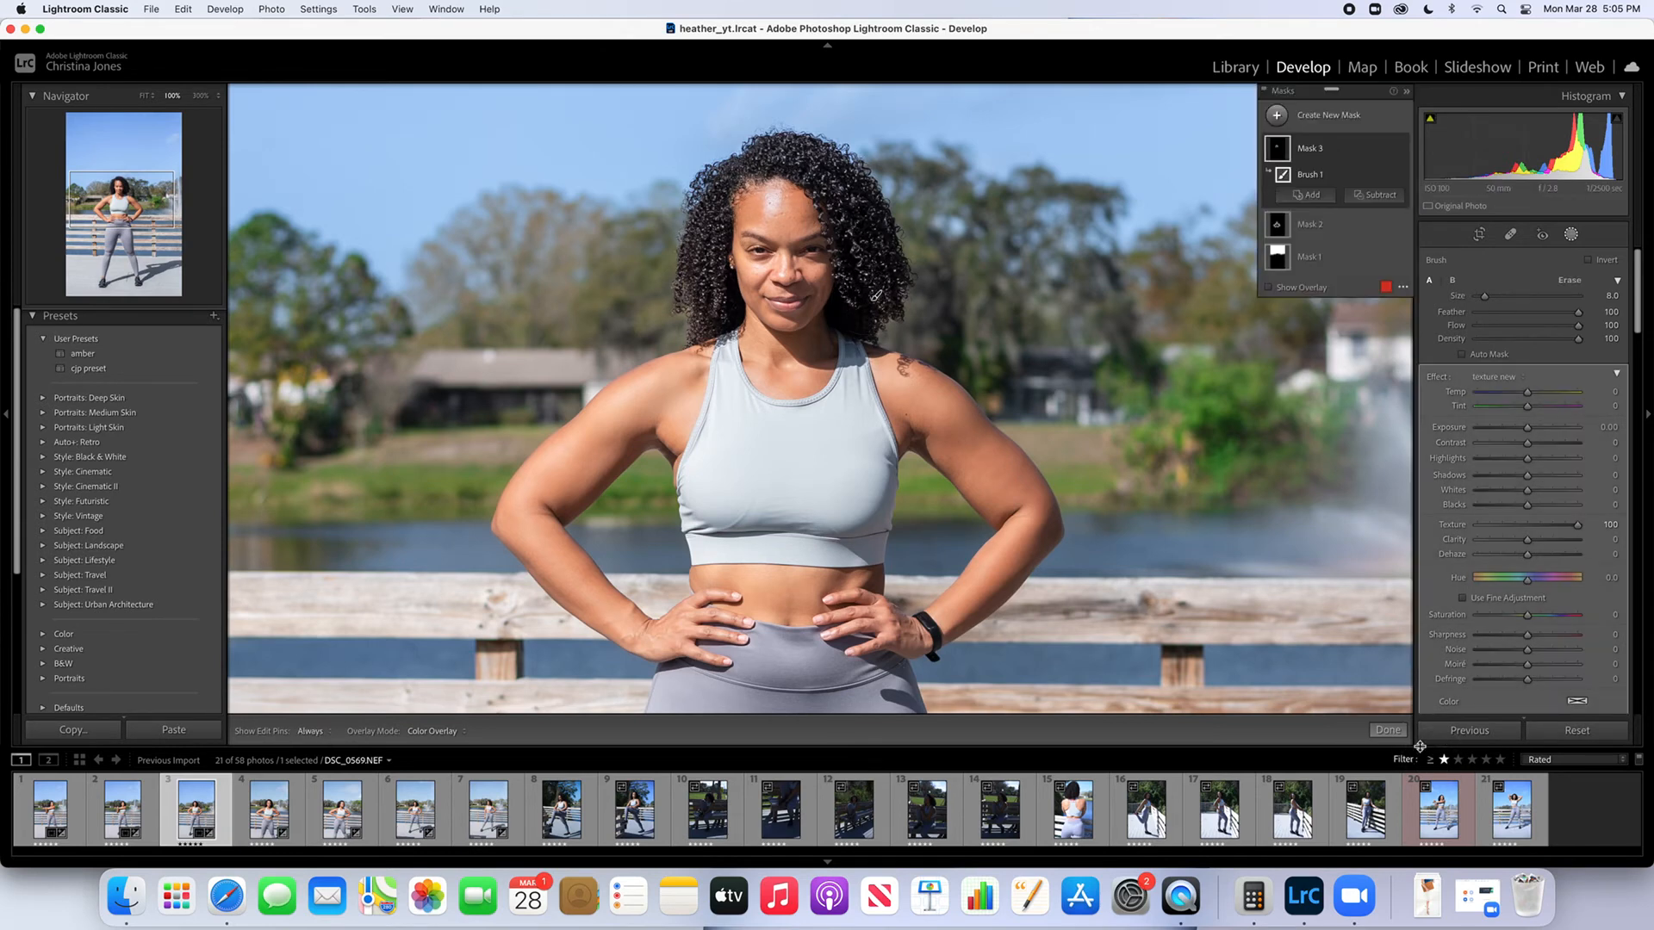
pyautogui.click(1388, 730)
pyautogui.click(1053, 575)
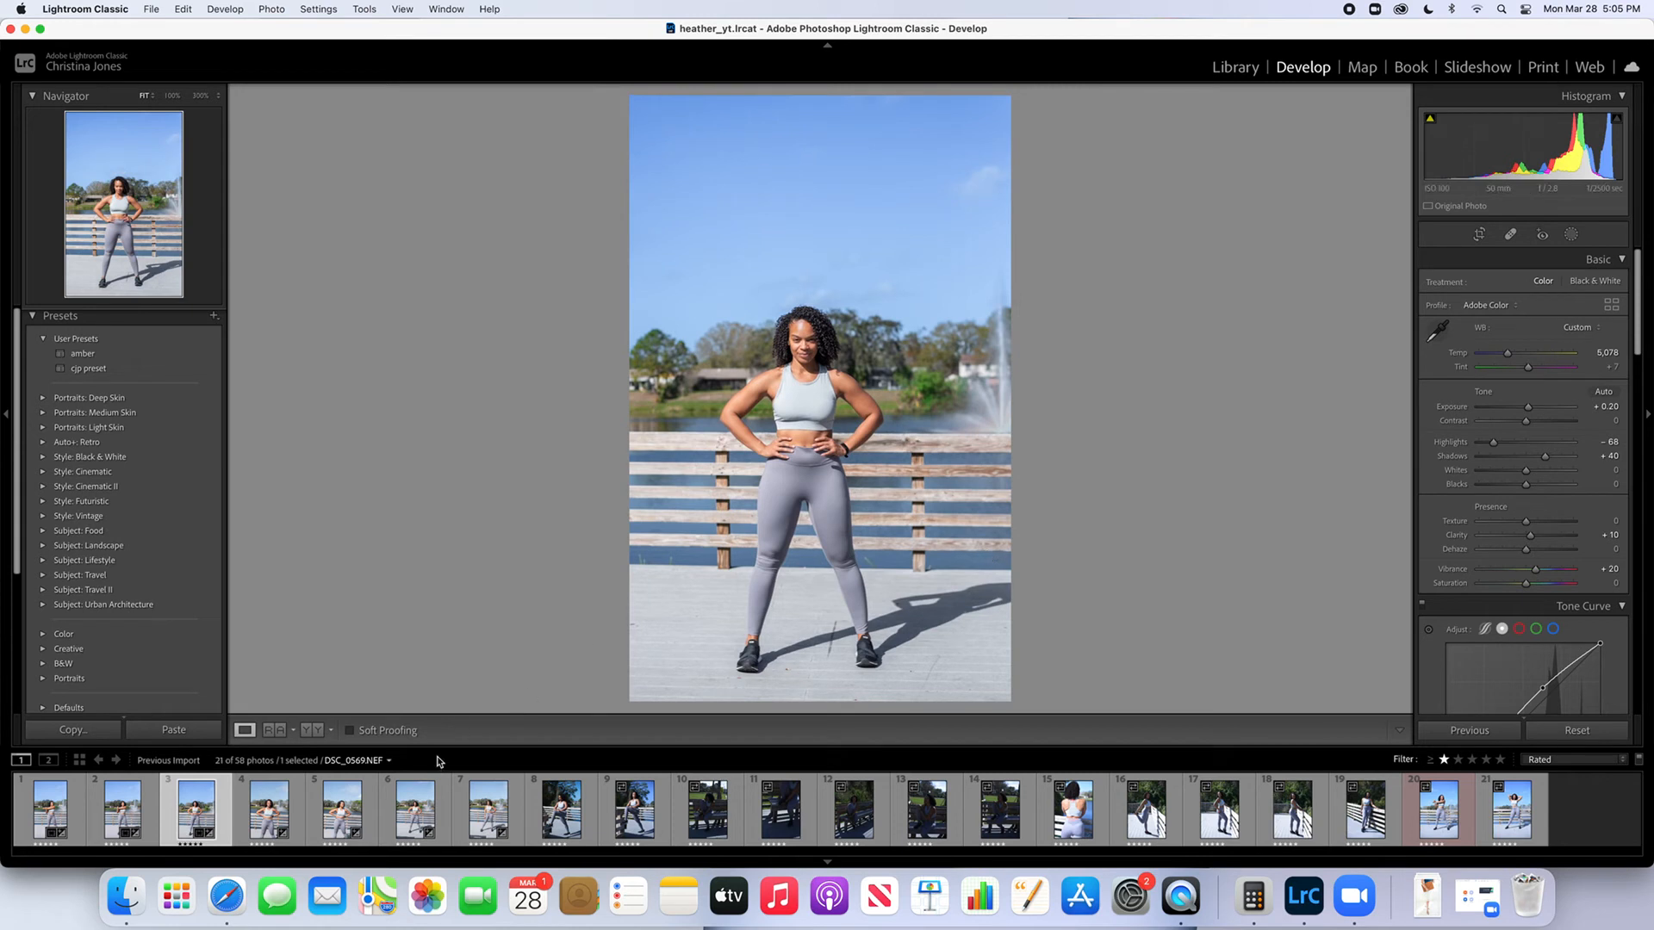
# Auto-straighten the fourth filmstrip photo and apply the crop
pyautogui.click(254, 810)
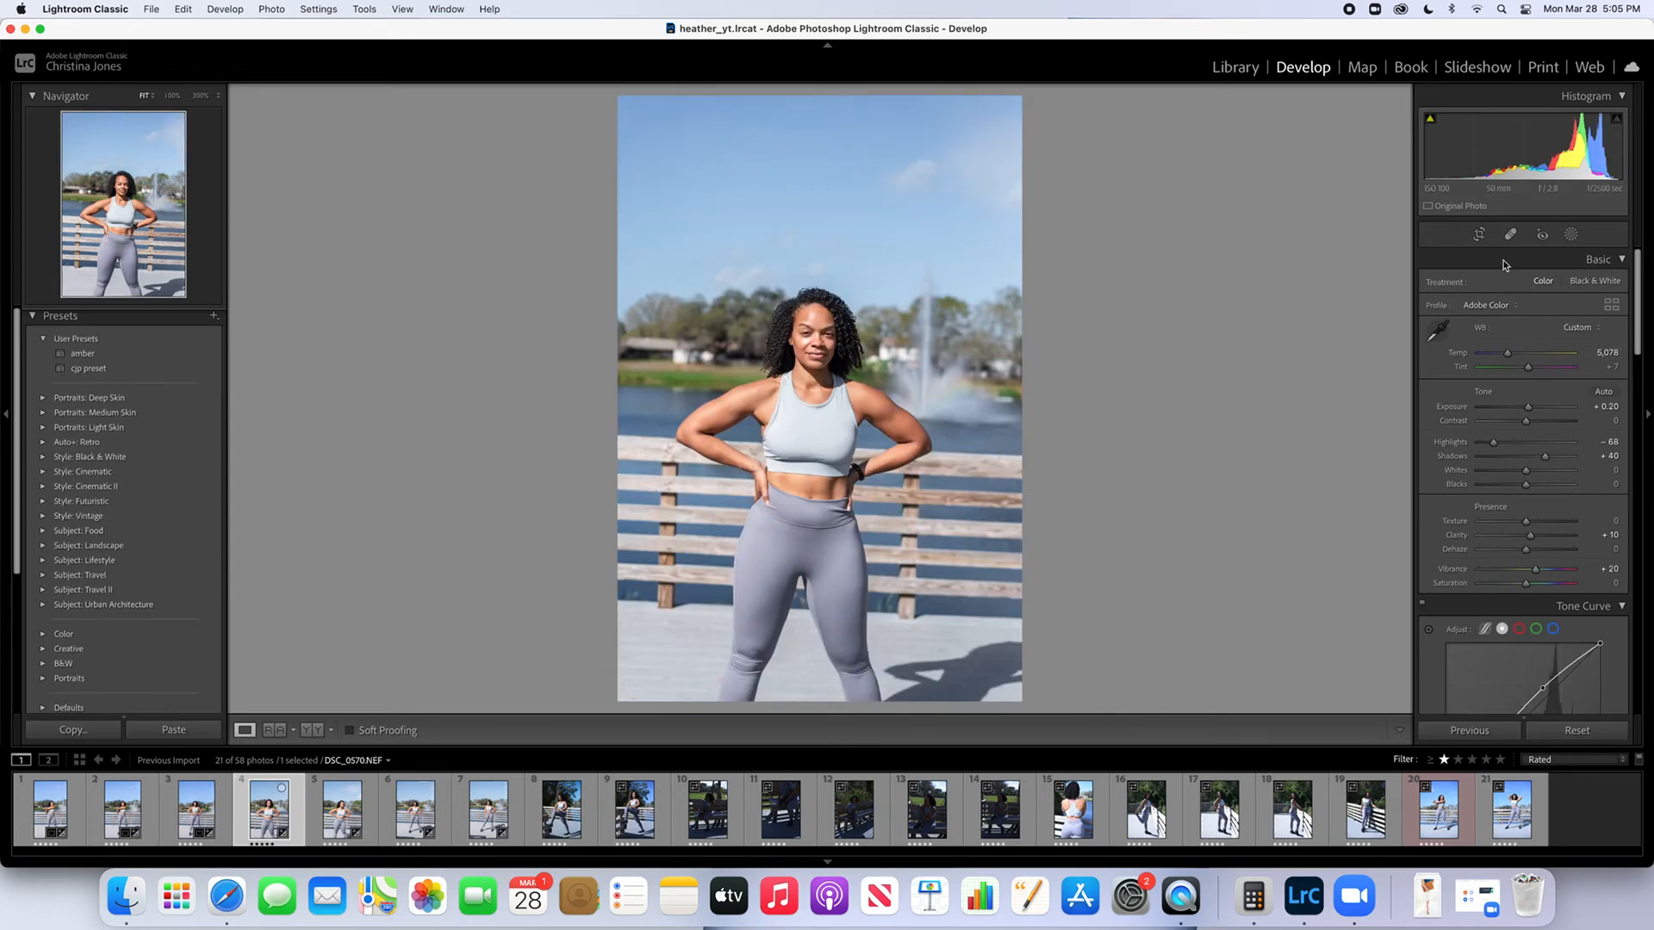
pyautogui.click(1479, 234)
pyautogui.click(1598, 311)
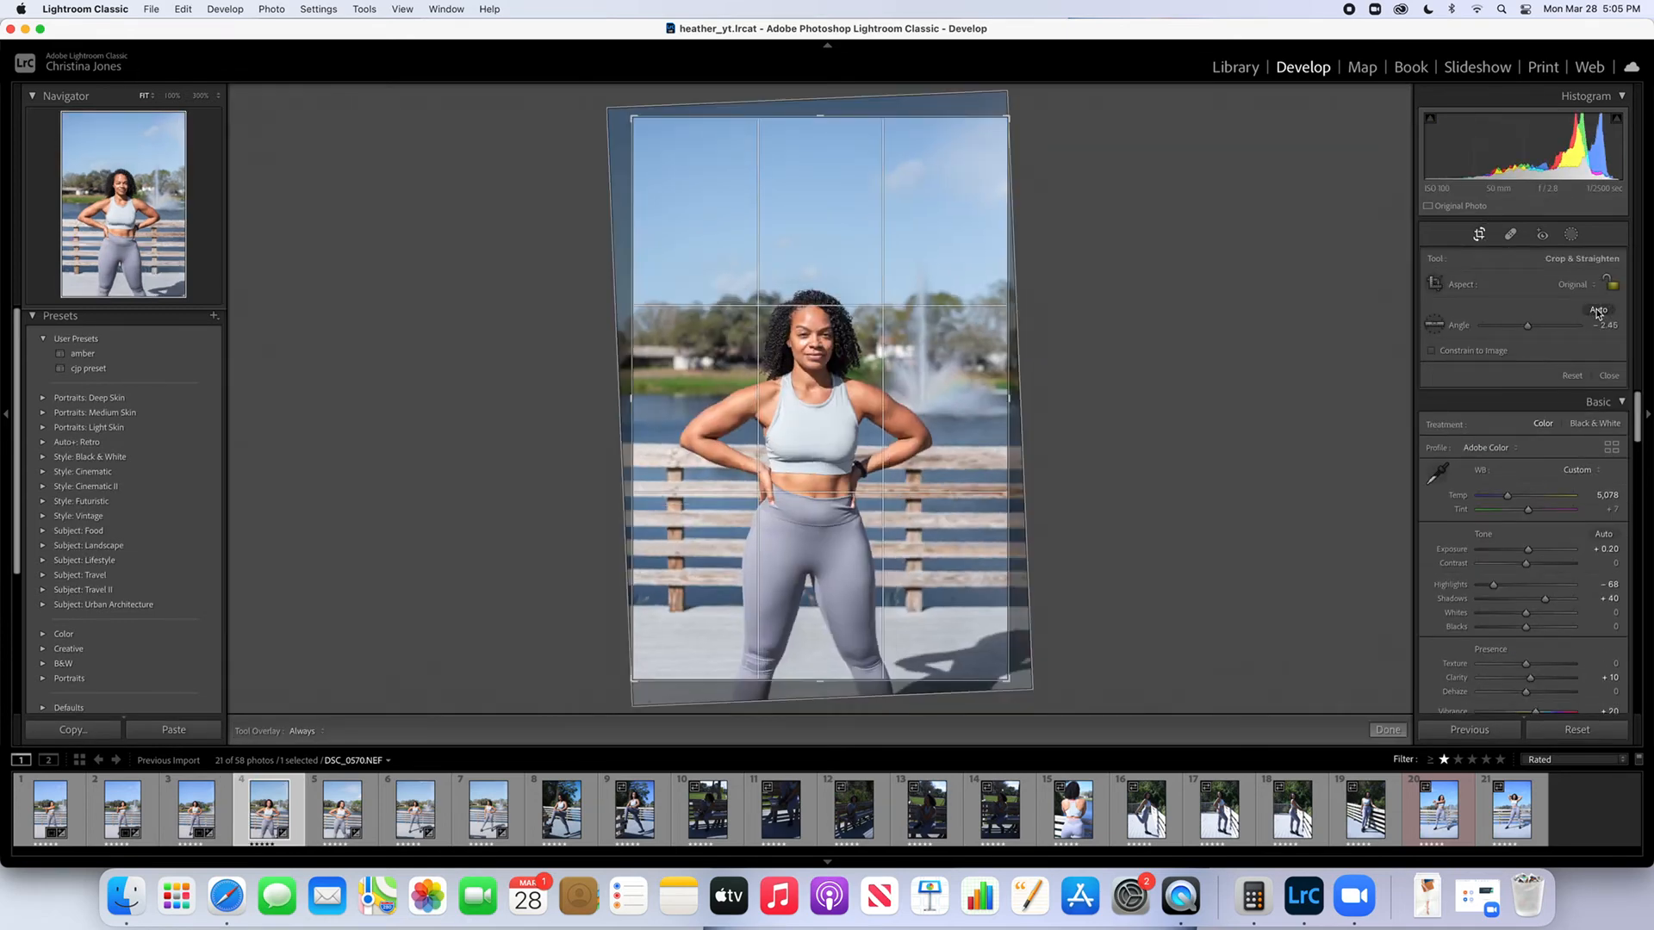
pyautogui.click(1397, 733)
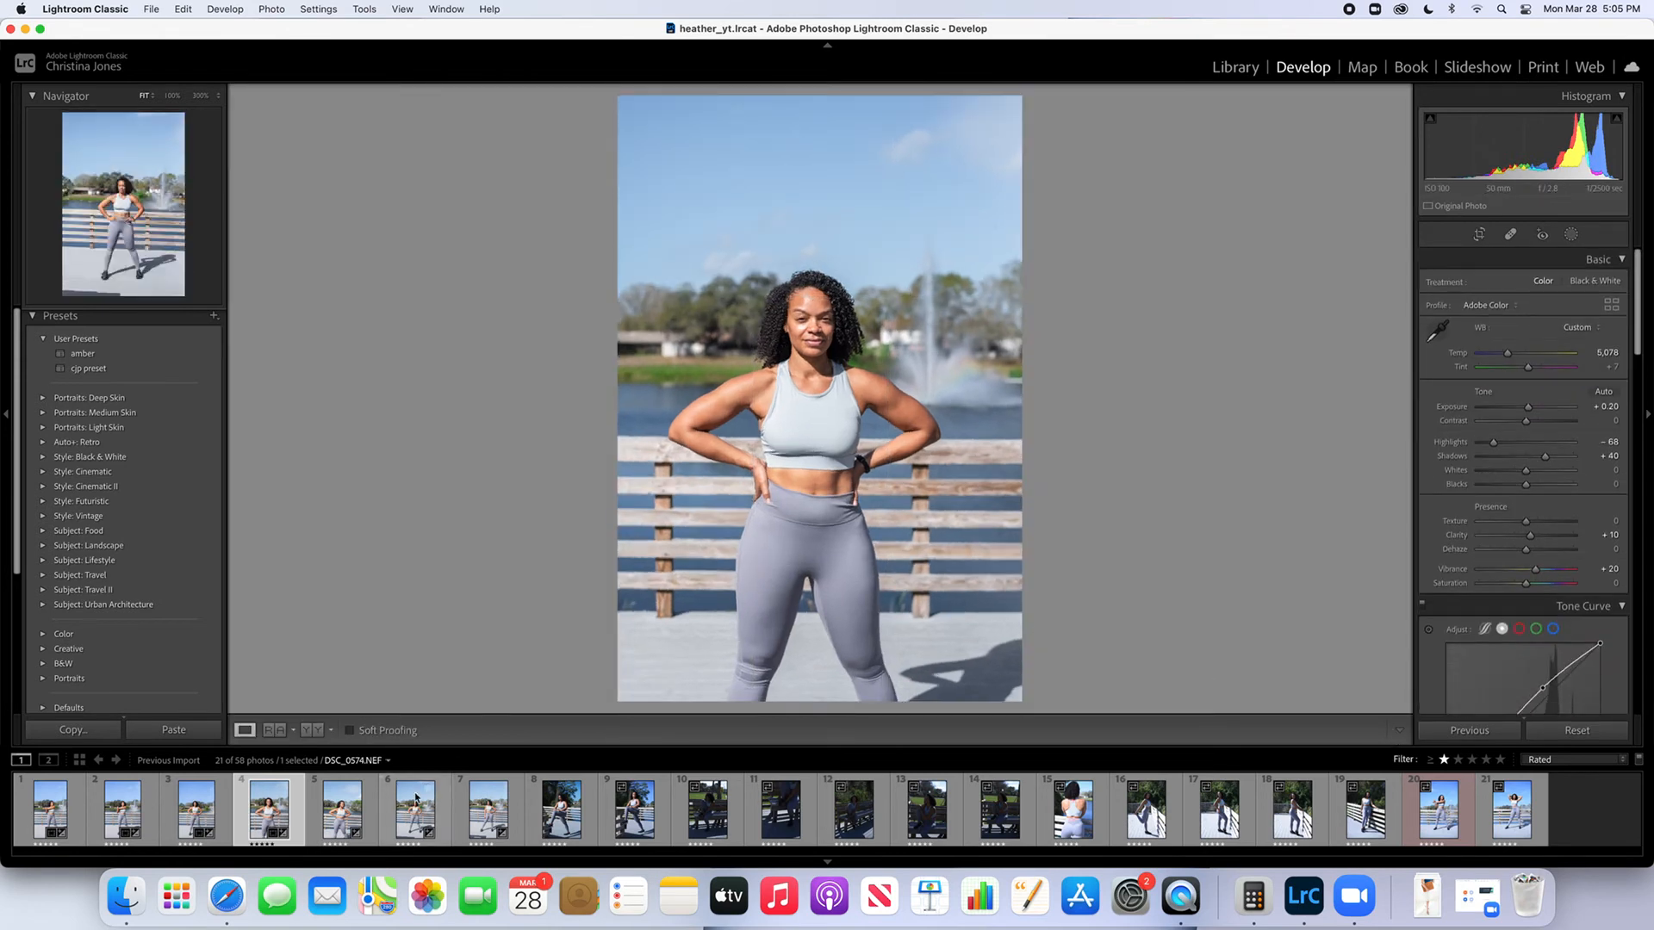
# Copy the develop settings of the seventh filmstrip photo and paste them onto the eighth, the leg-stretch photo
pyautogui.click(543, 815)
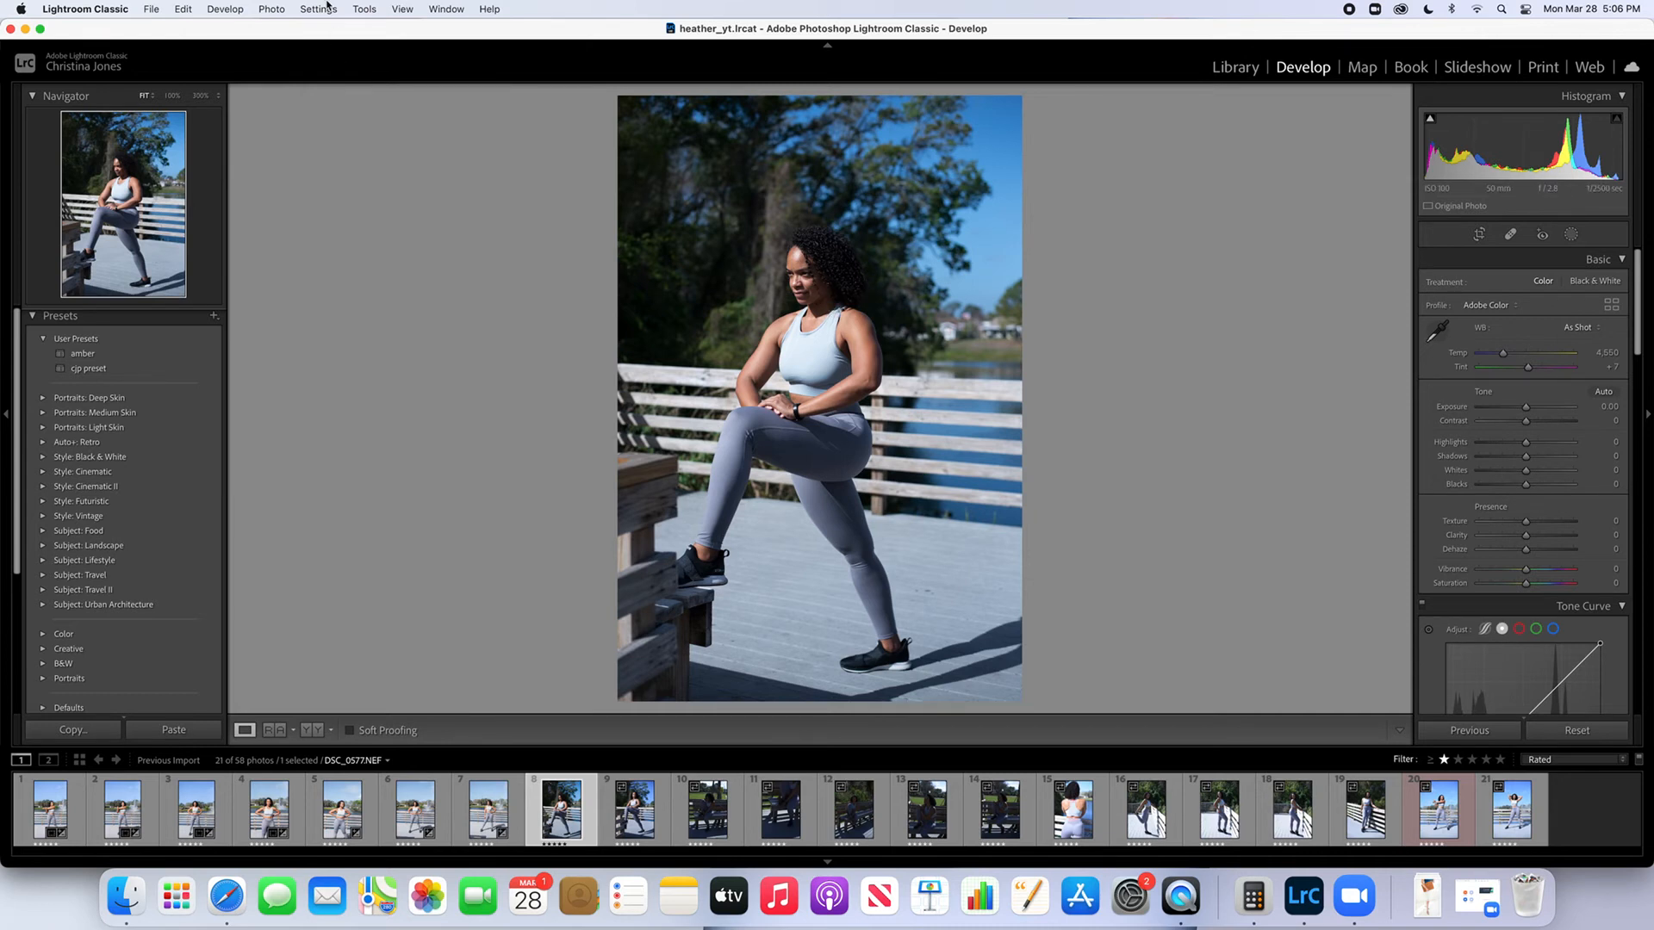
pyautogui.press('Left')
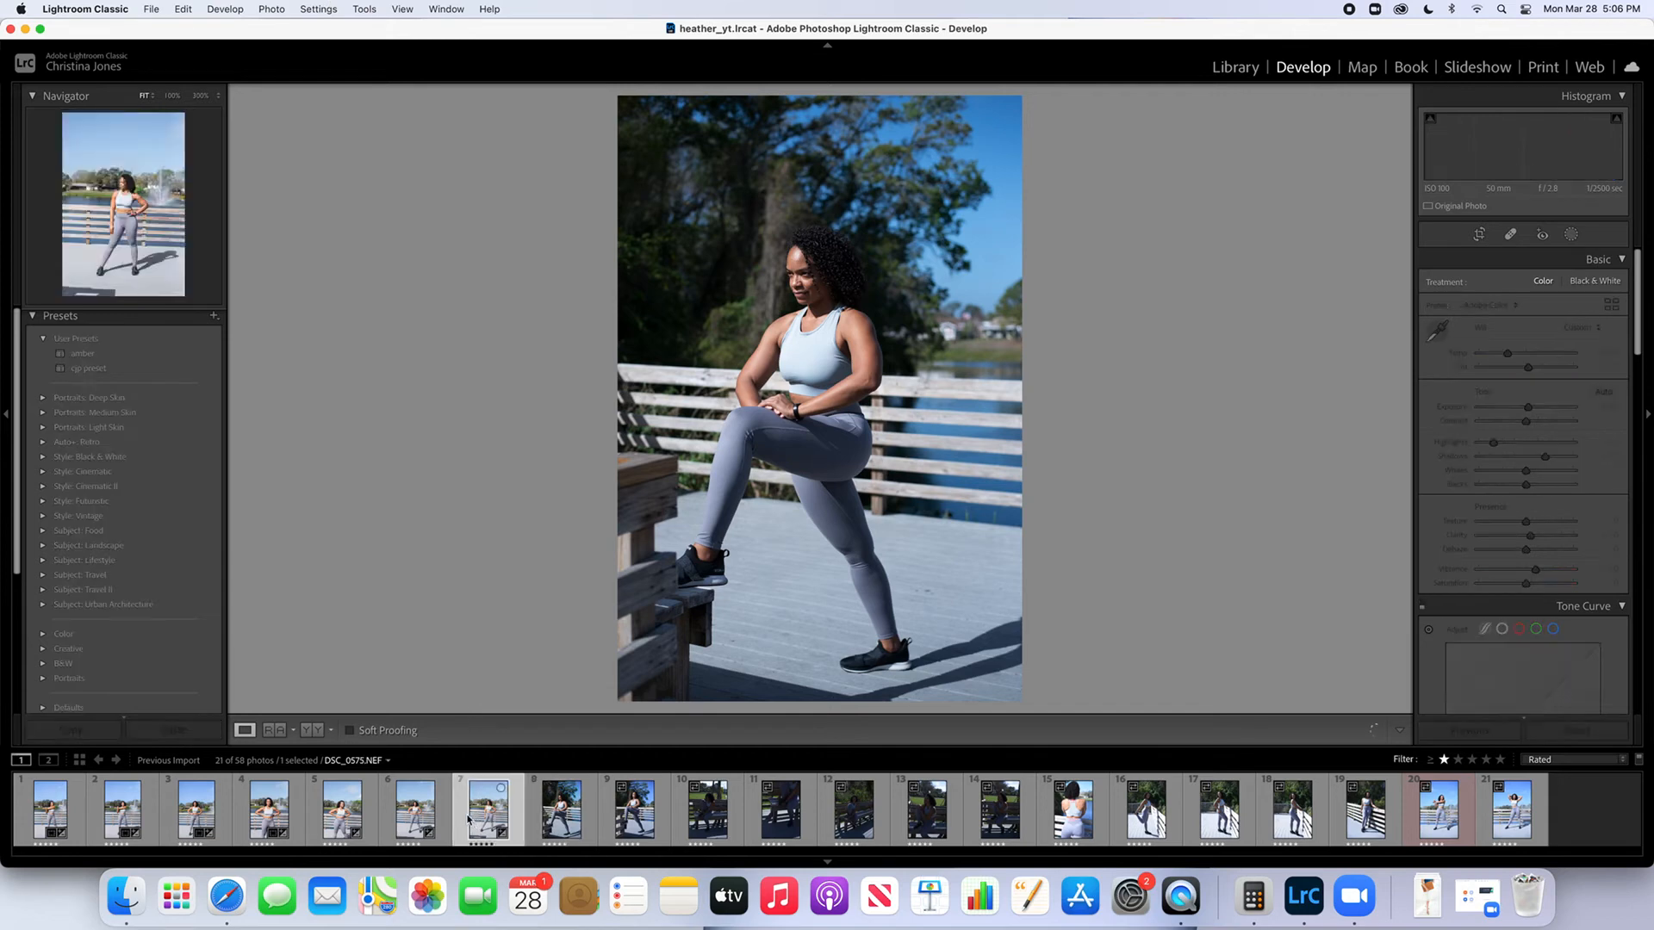
pyautogui.click(328, 10)
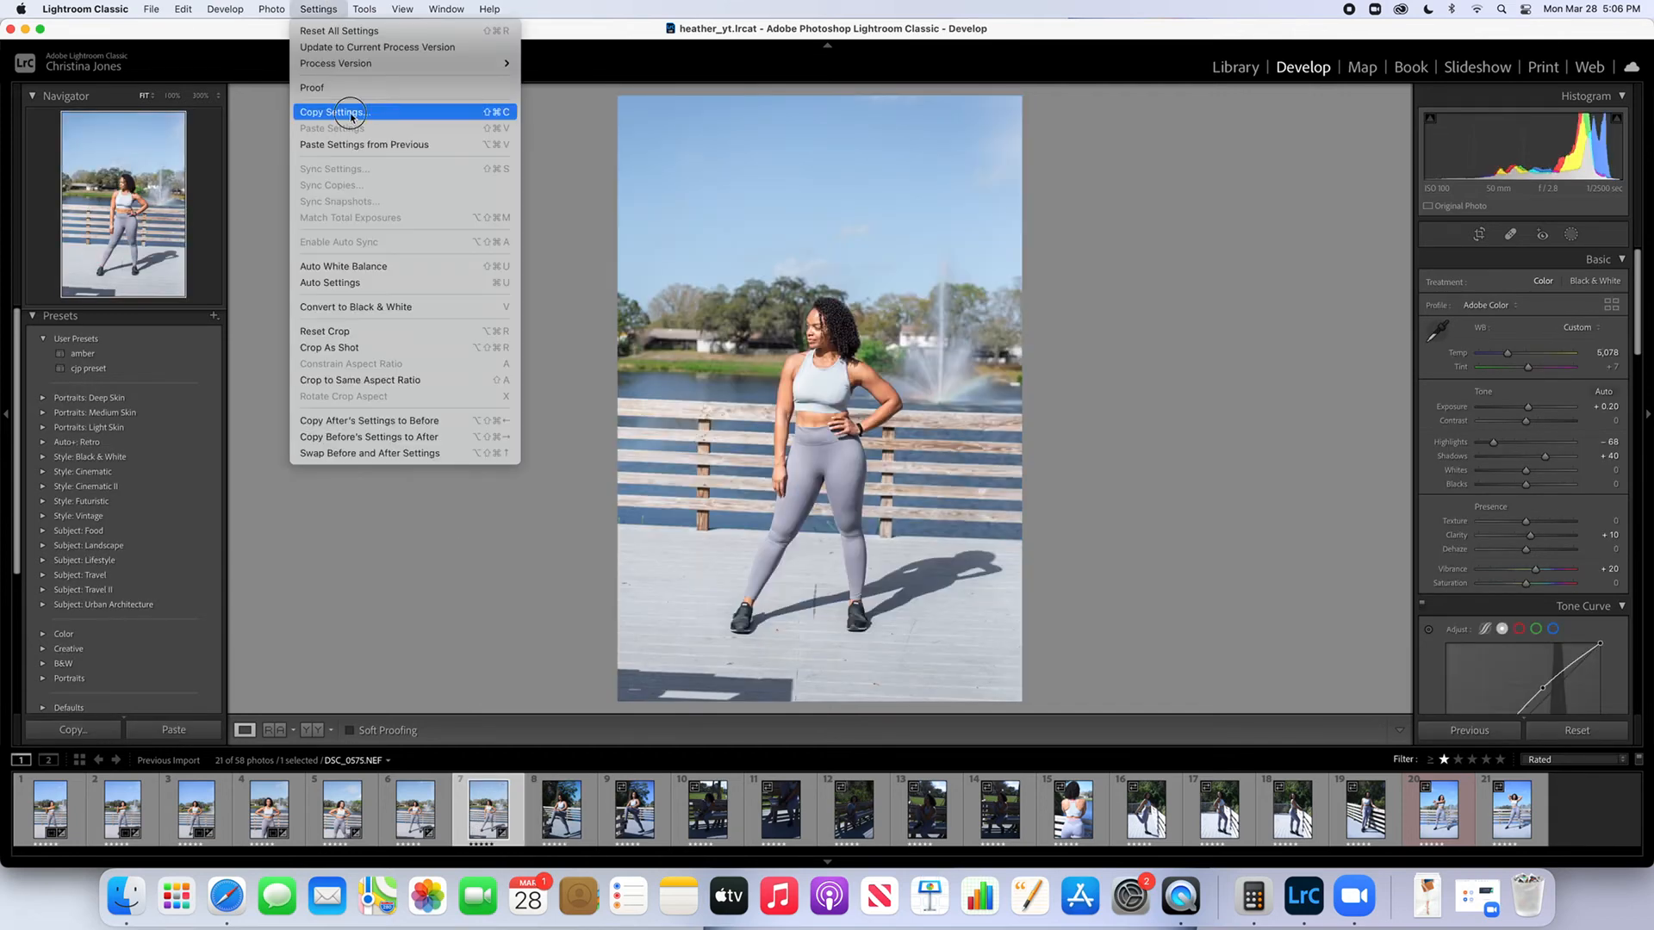
pyautogui.click(349, 112)
pyautogui.click(1145, 451)
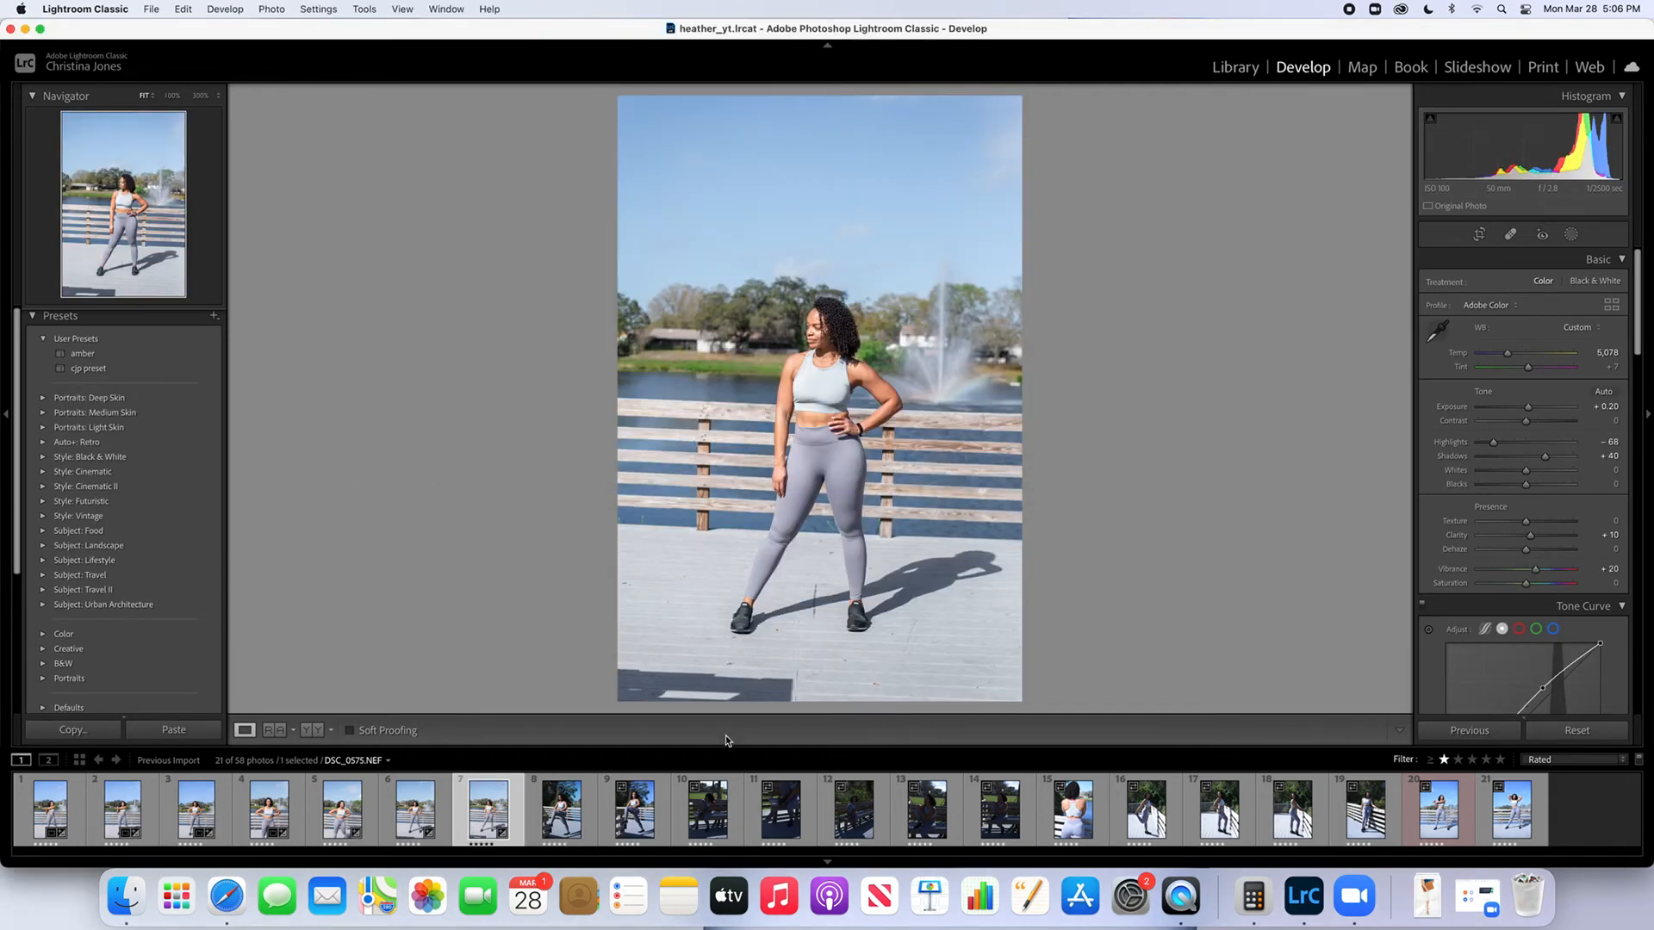
pyautogui.click(560, 811)
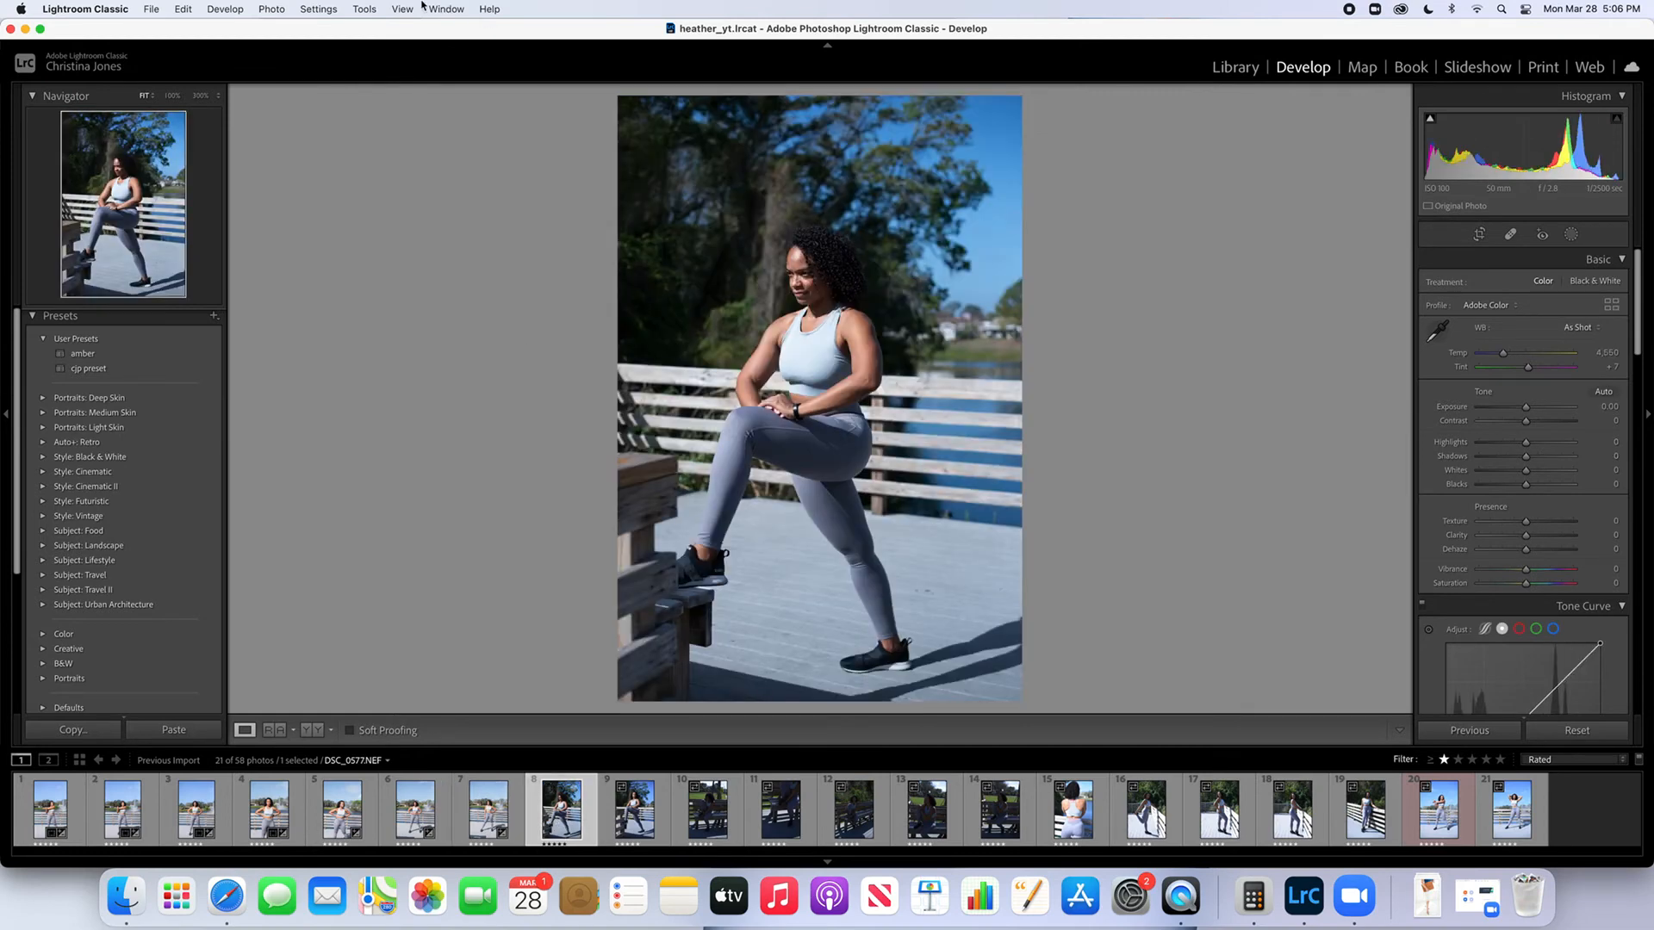
pyautogui.click(318, 9)
pyautogui.click(353, 128)
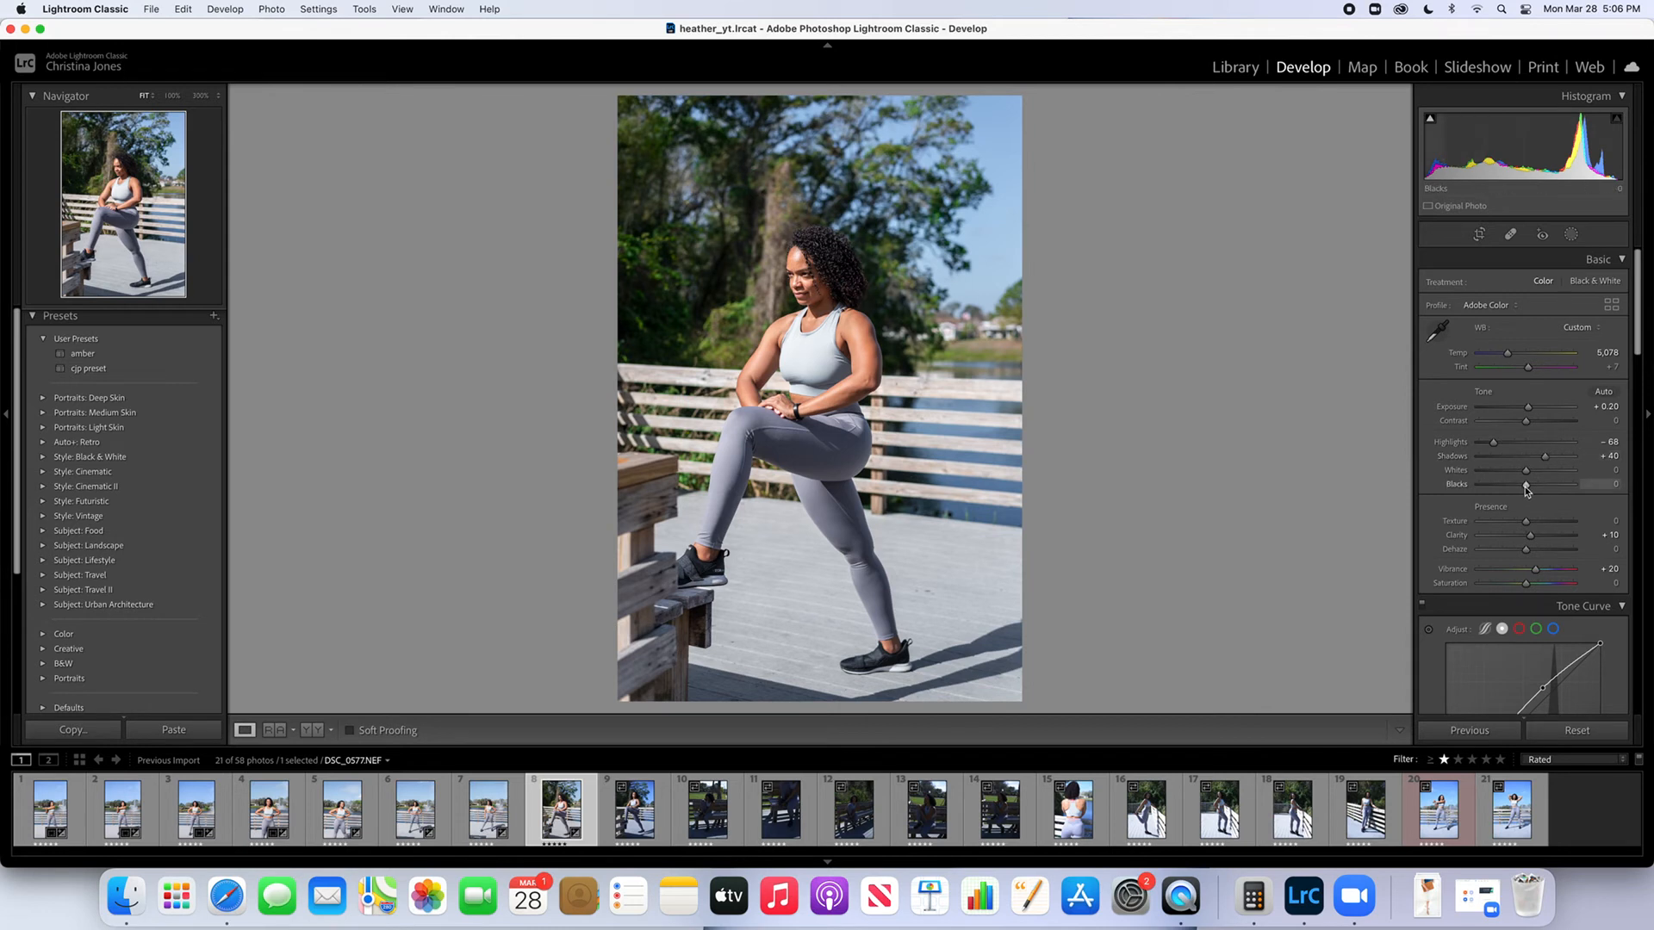
# Set the eighth photo's Blacks to +40 and Shadows to +20, then update its sky mask and finish masking
pyautogui.moveTo(1527, 489)
pyautogui.mouseDown()
pyautogui.moveTo(1567, 487)
pyautogui.moveTo(1544, 489)
pyautogui.mouseUp()
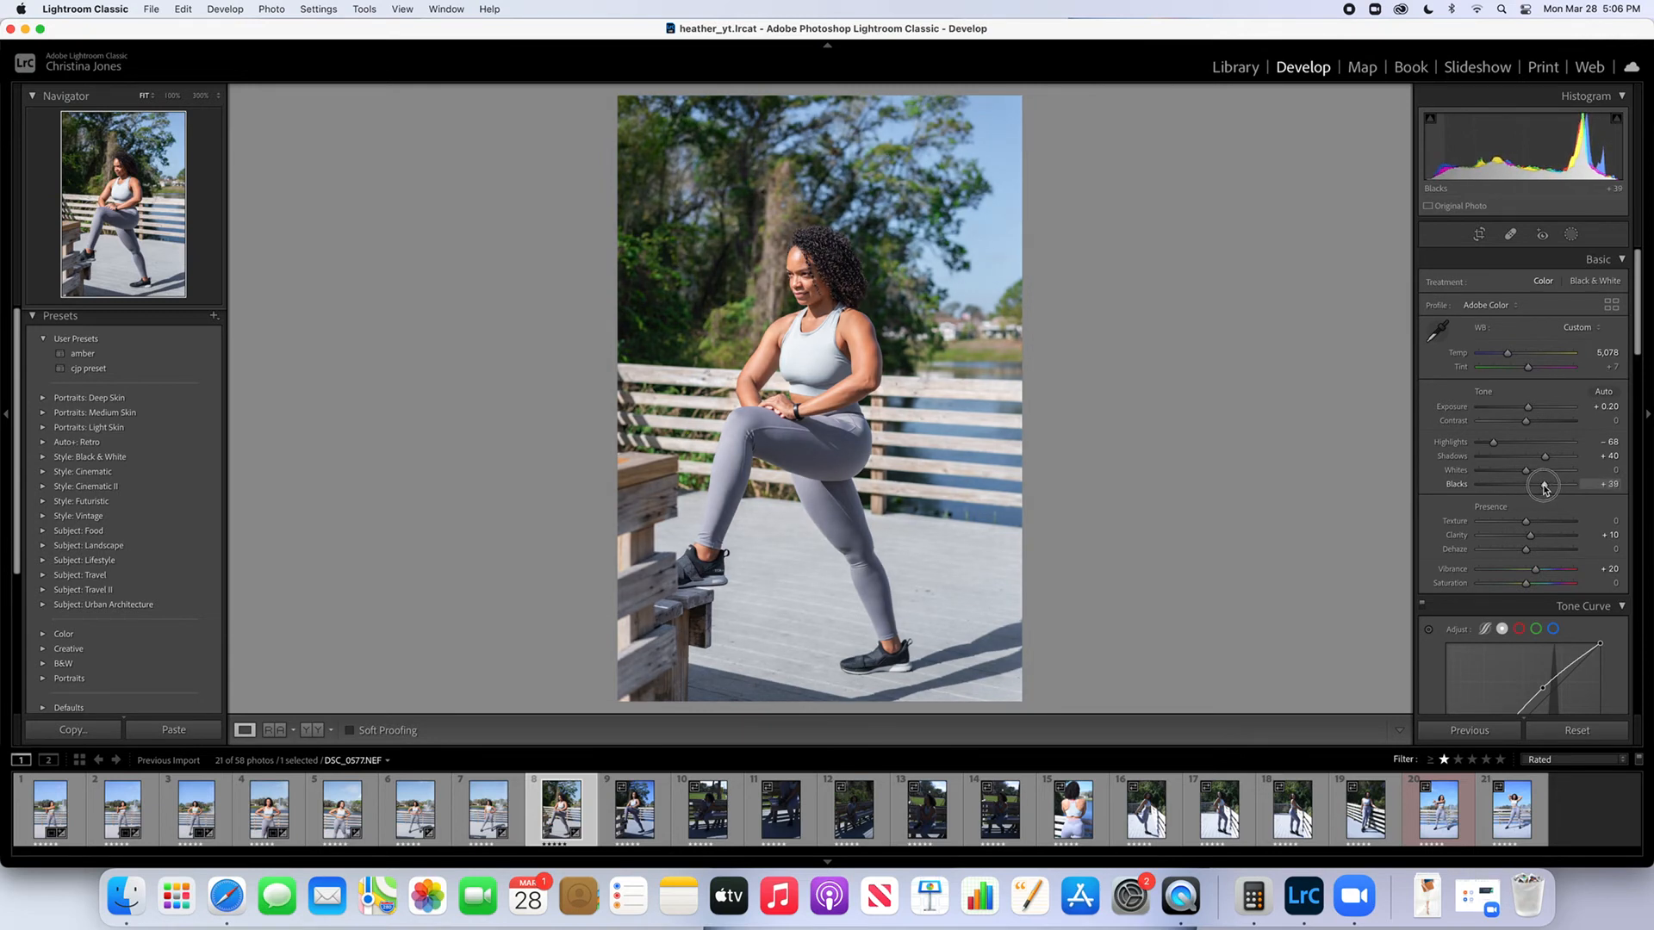
pyautogui.moveTo(1544, 487); pyautogui.dragTo(1532, 464)
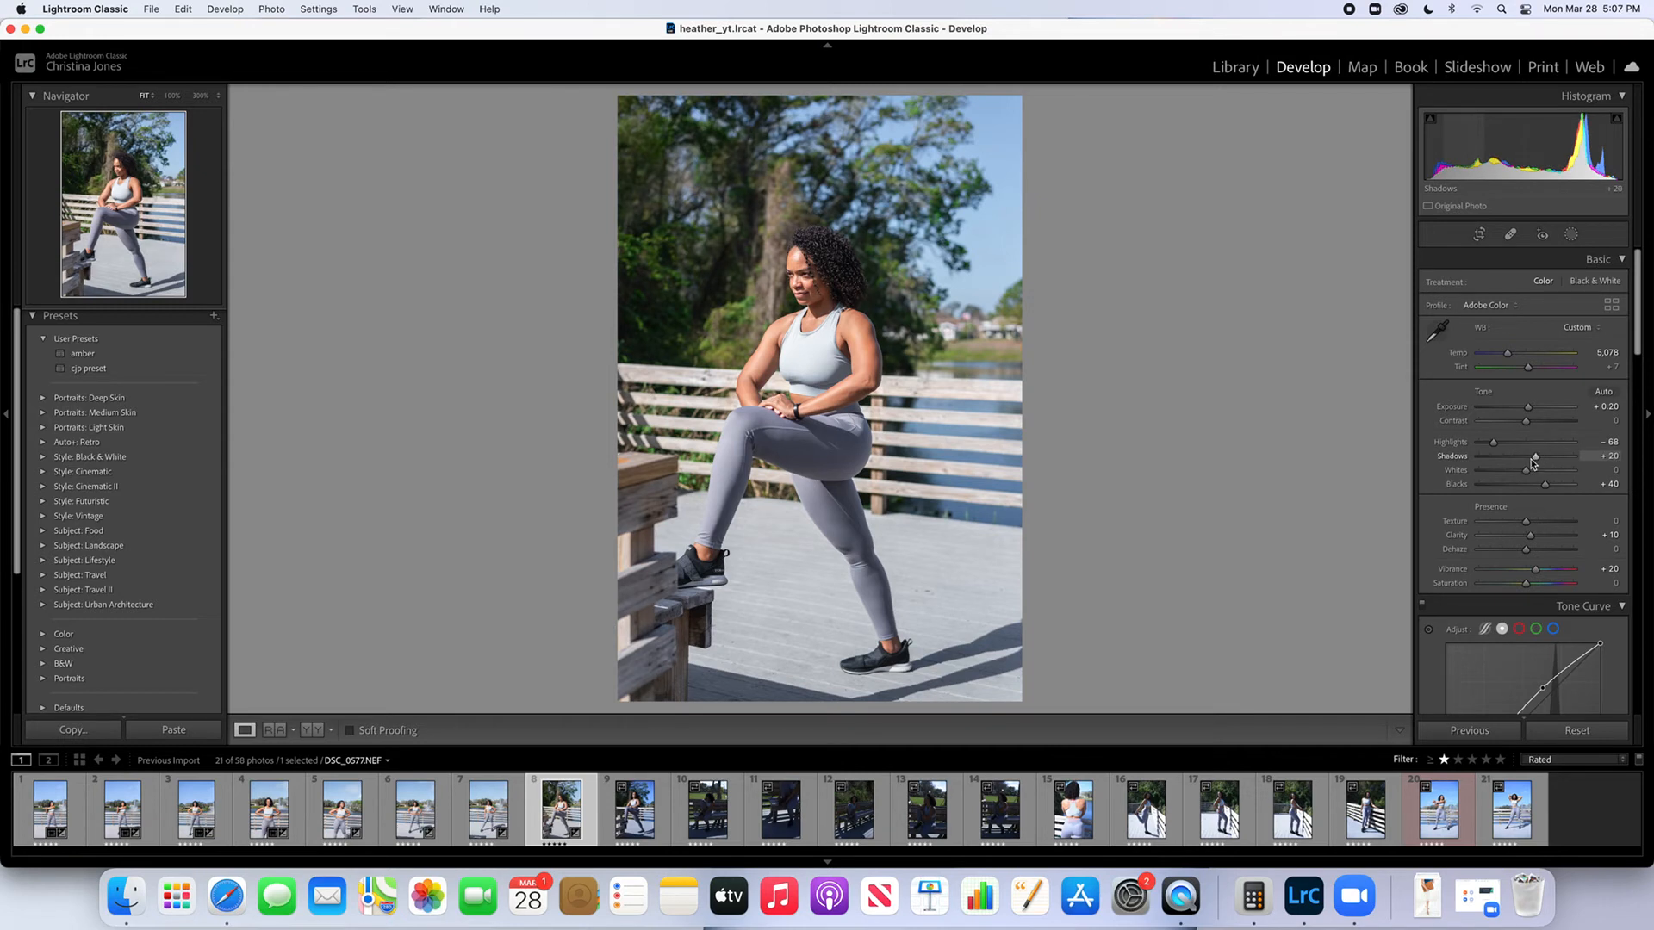
pyautogui.click(1571, 239)
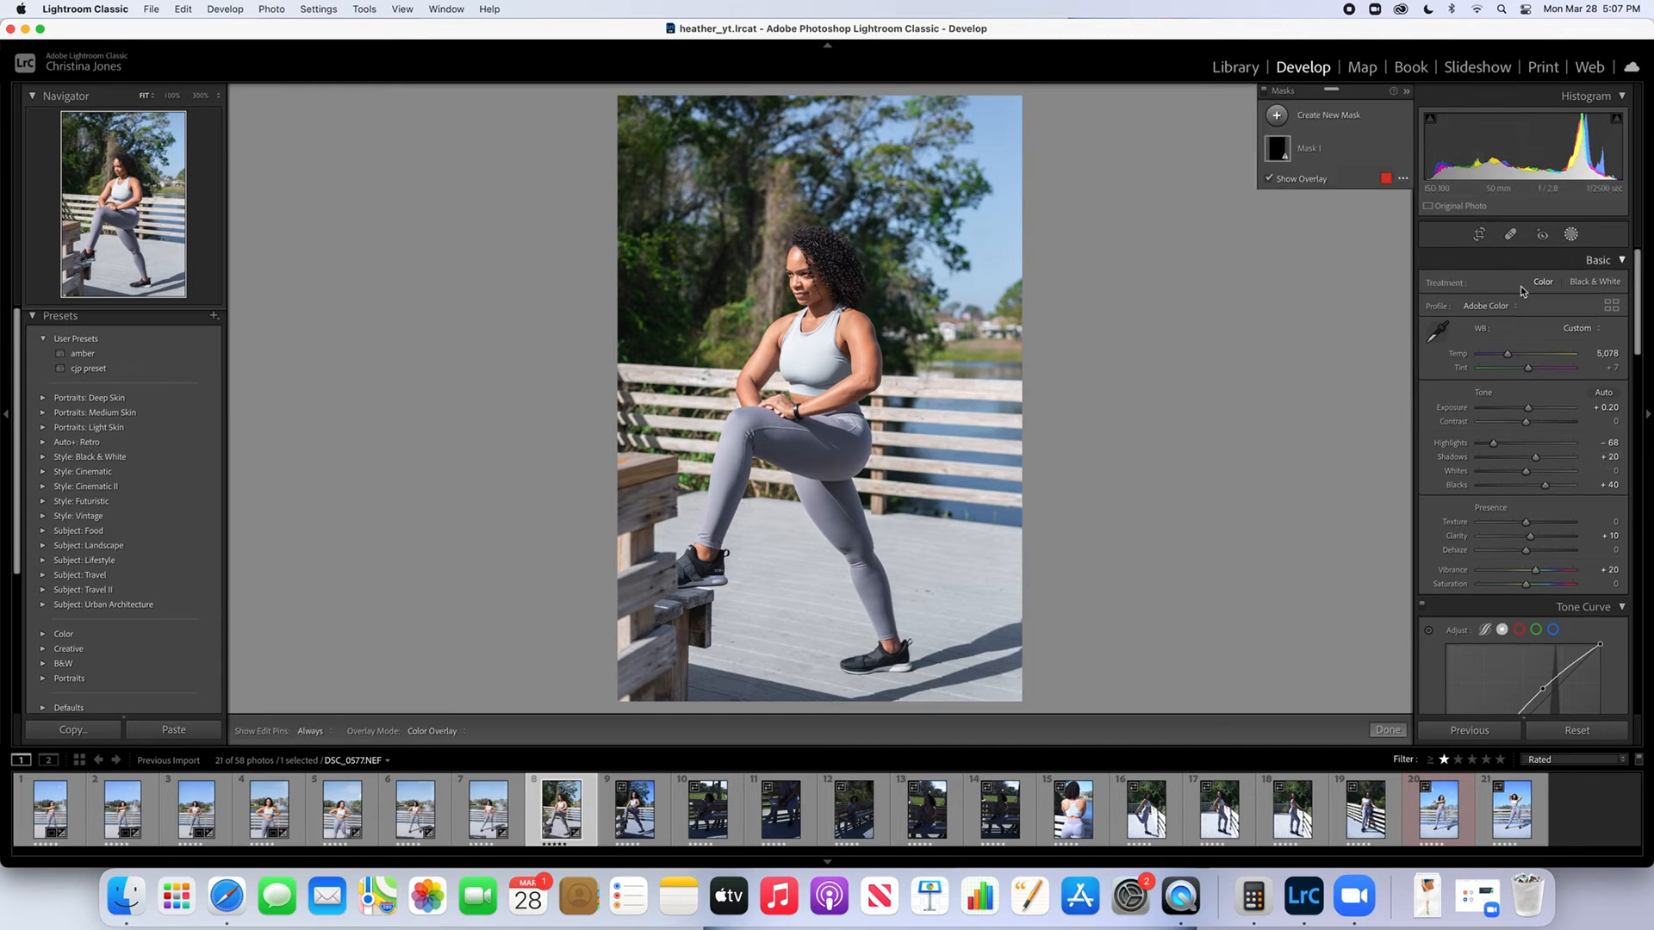
pyautogui.click(1307, 150)
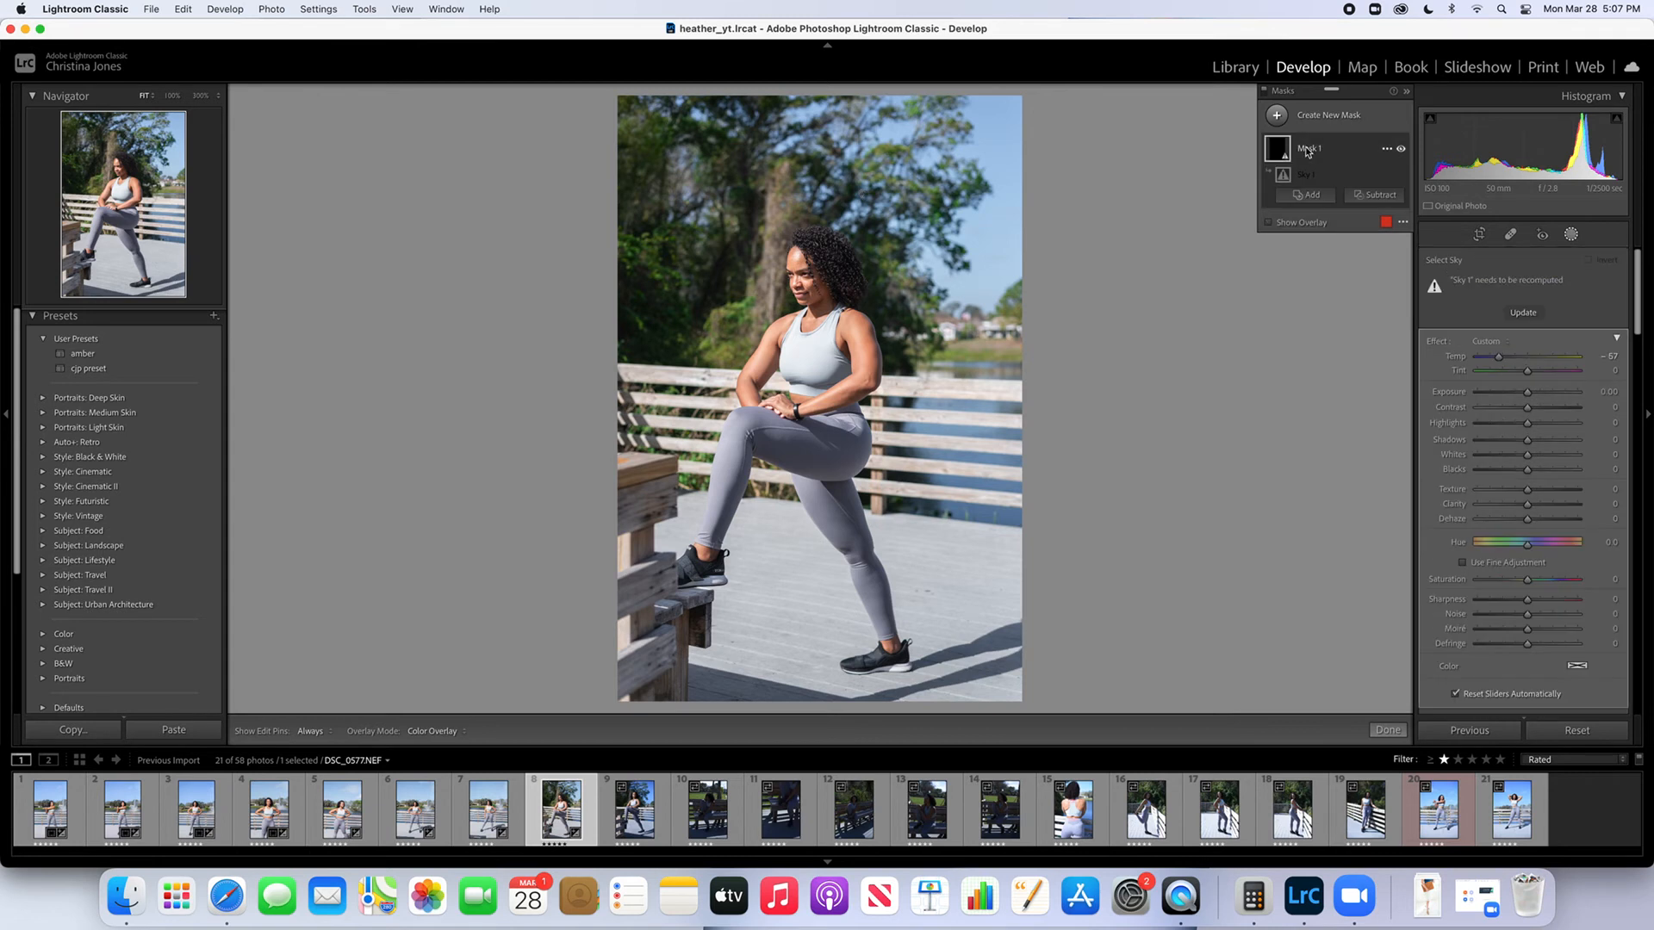
pyautogui.click(1522, 314)
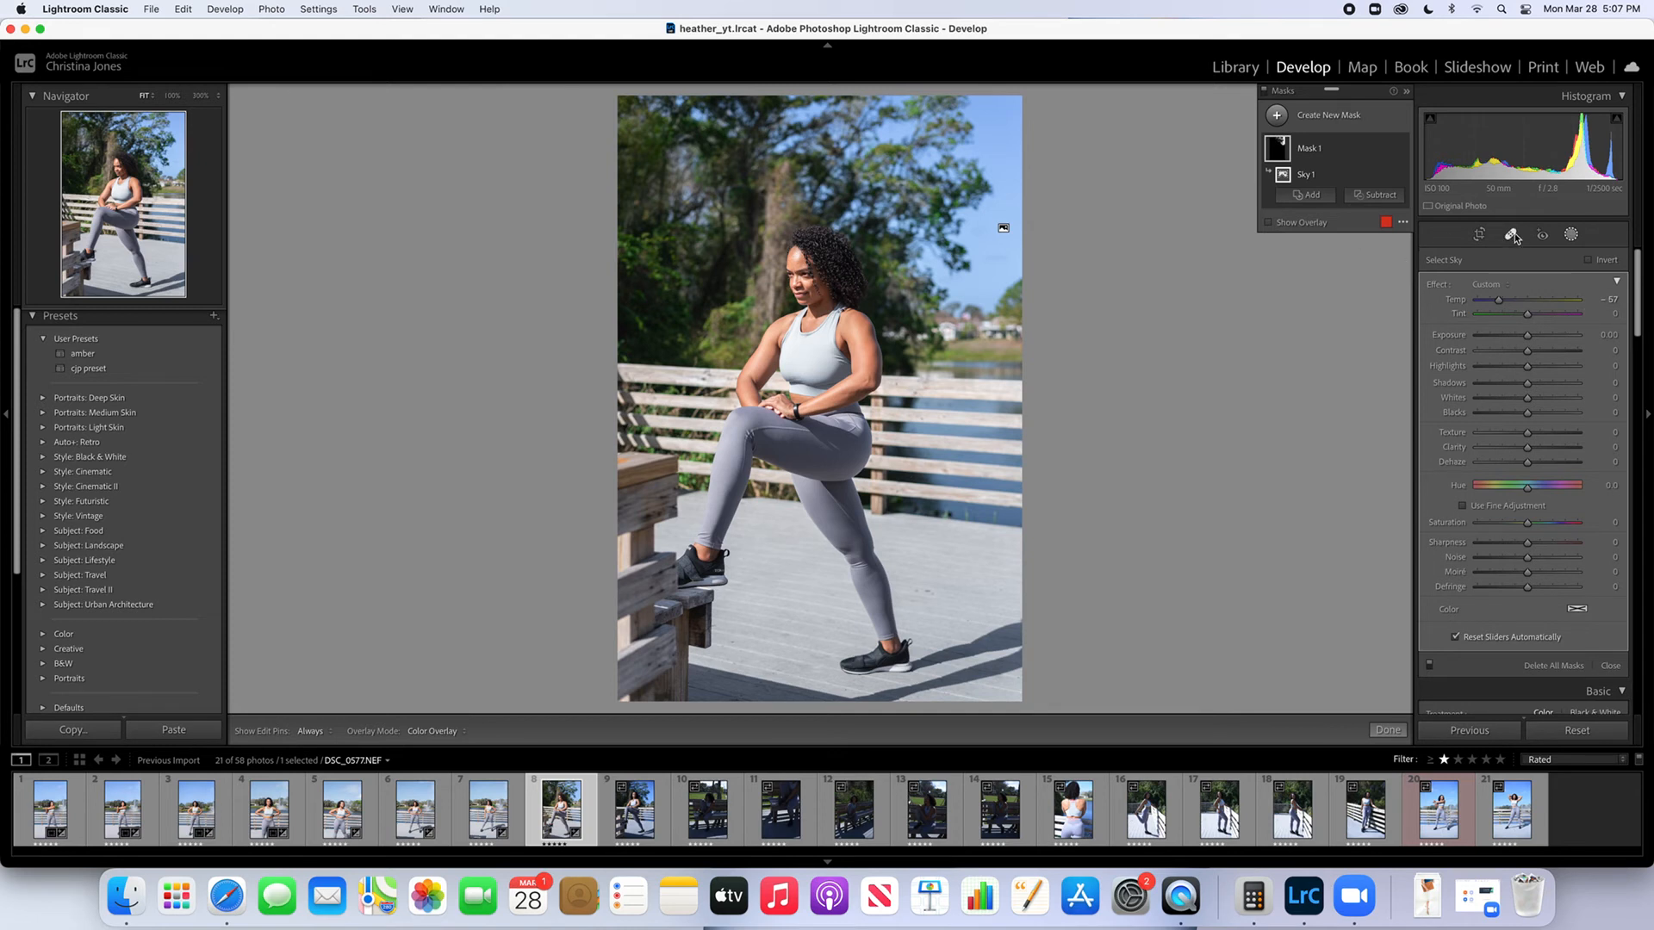
pyautogui.click(1571, 235)
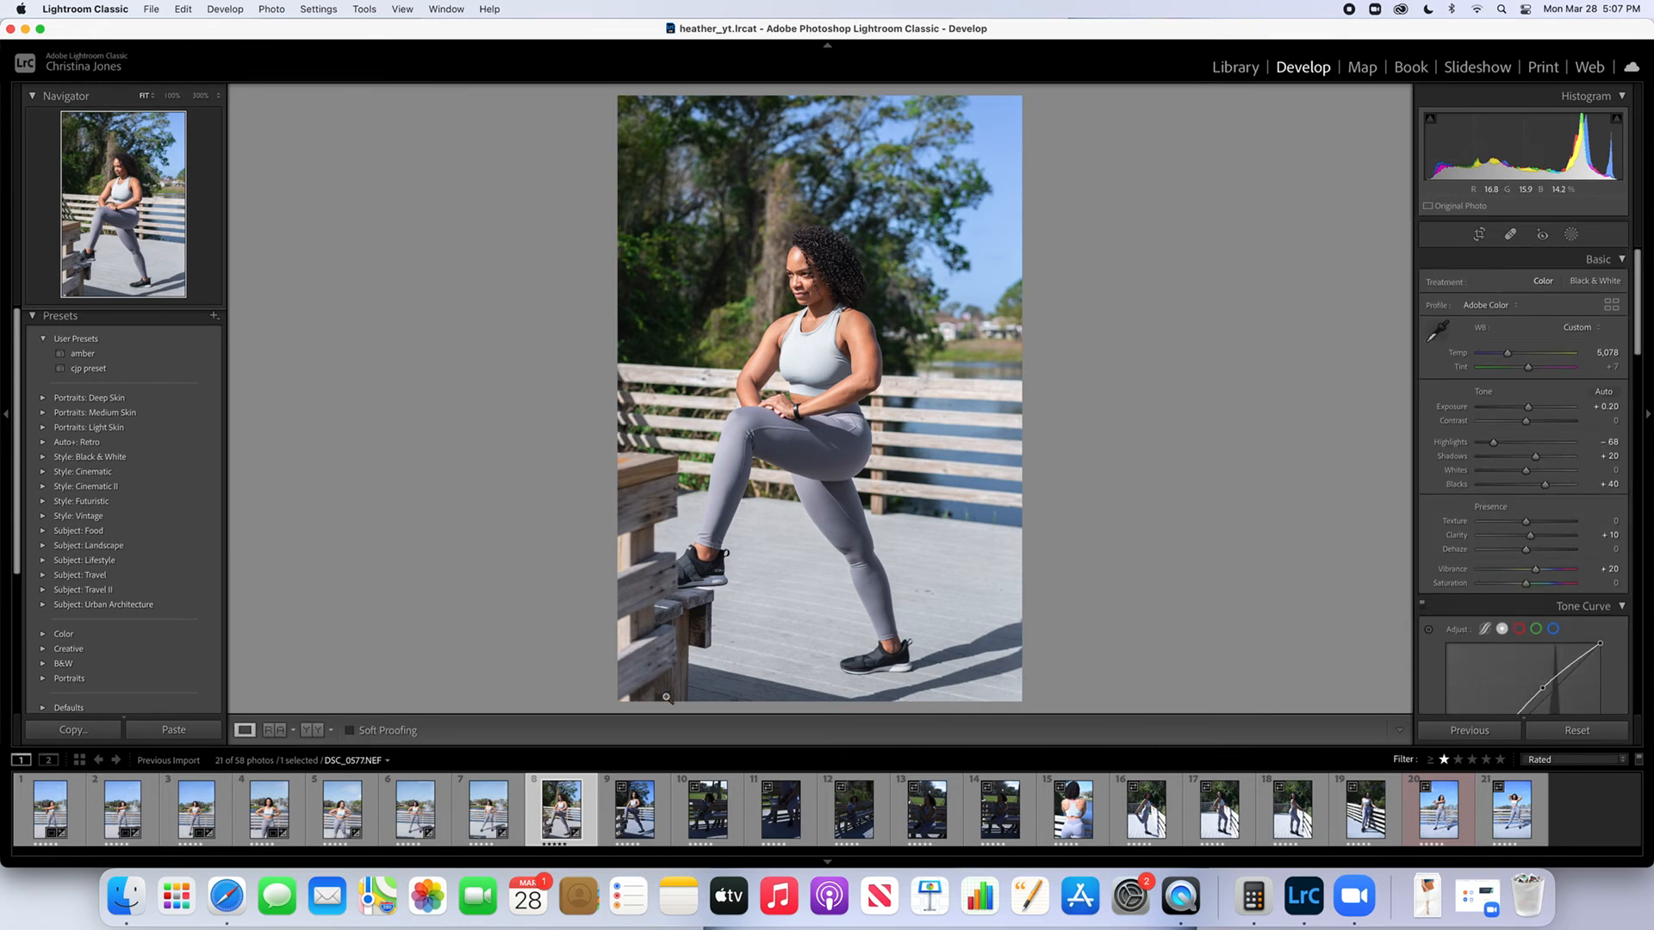
# Copy the develop settings of the eighth photo and open the tenth filmstrip photo, showing the woman on the bench
pyautogui.click(321, 9)
pyautogui.click(362, 111)
pyautogui.click(1144, 457)
pyautogui.click(714, 813)
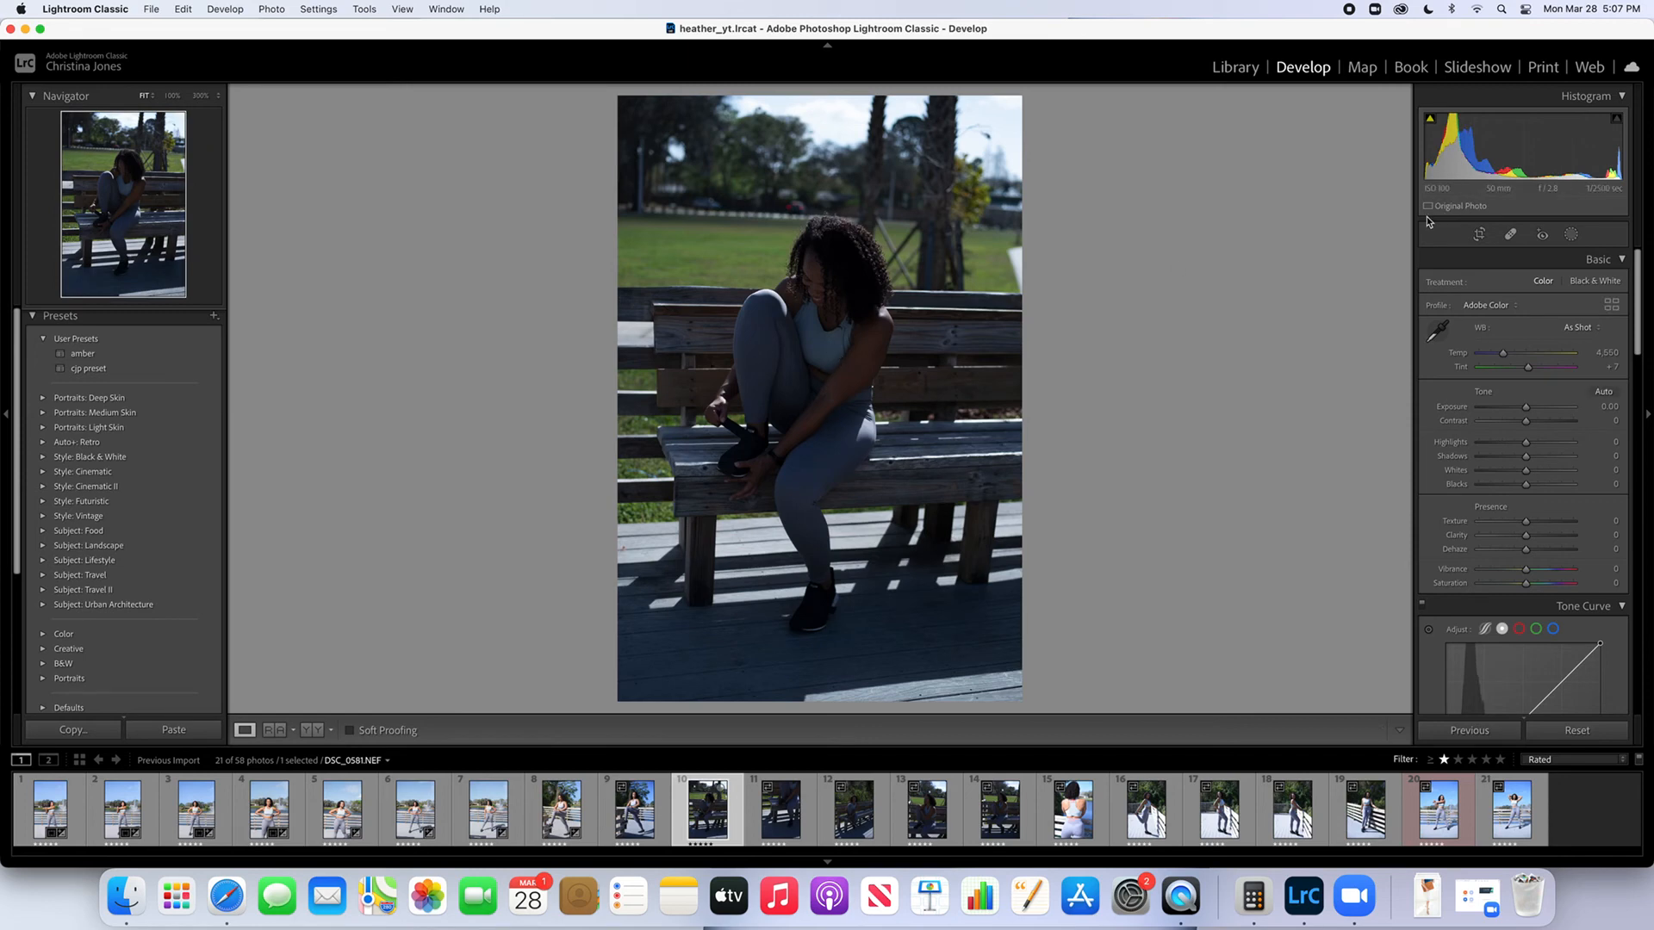
# Auto-straighten the tenth photo and apply the crop
pyautogui.click(1479, 234)
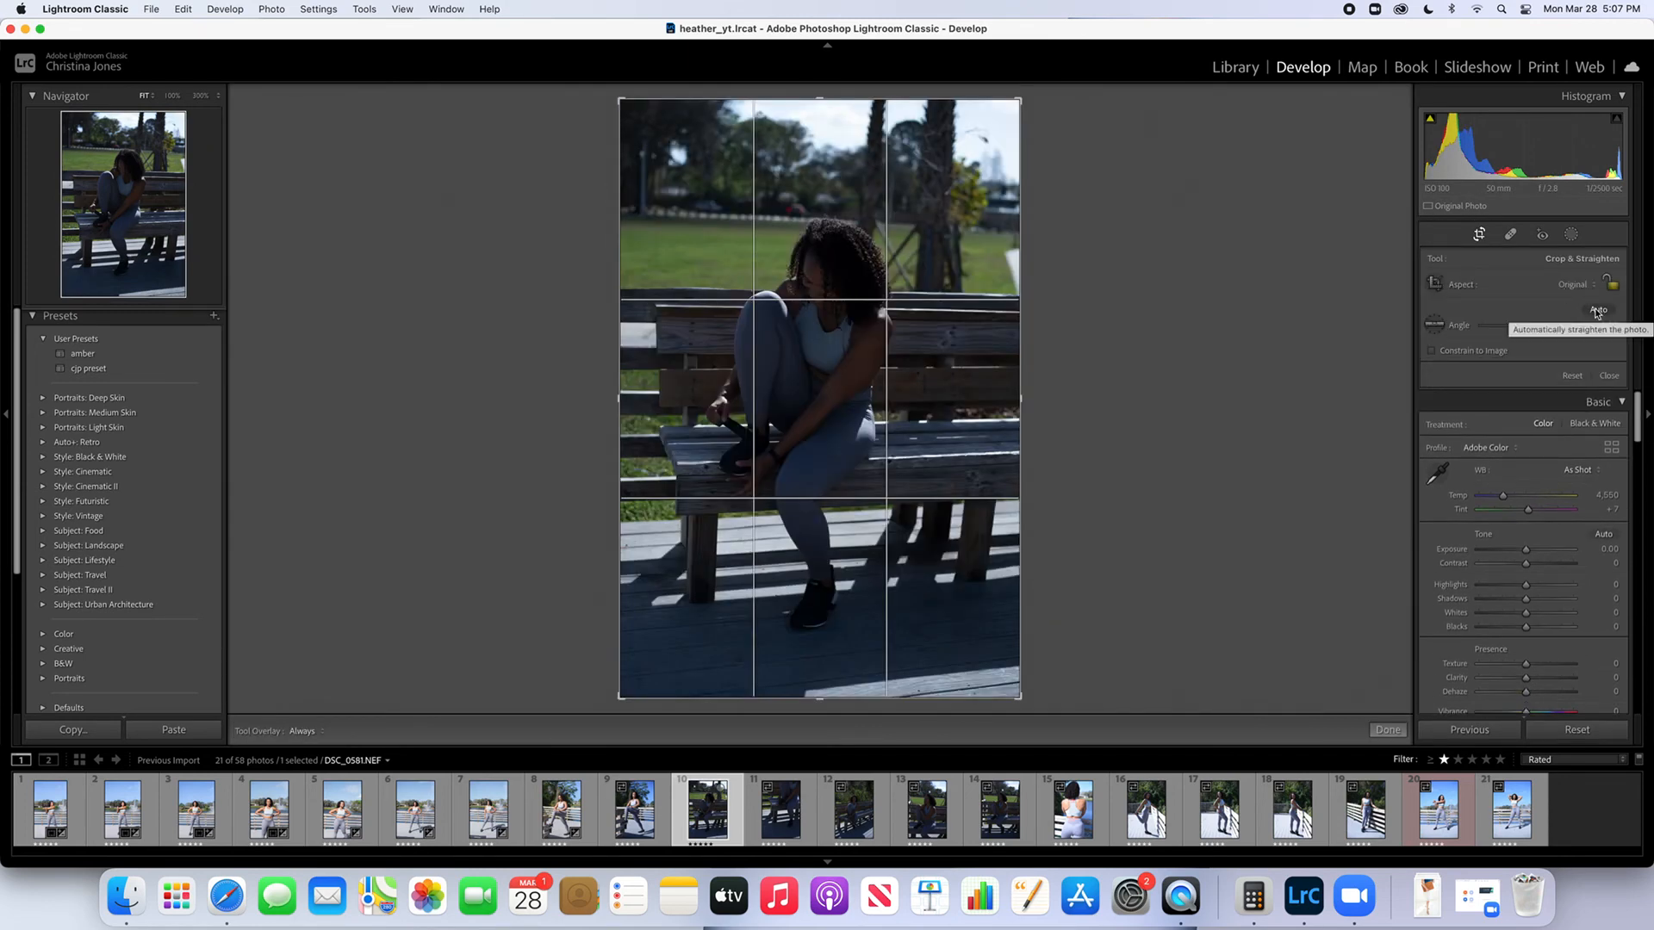
pyautogui.click(1598, 311)
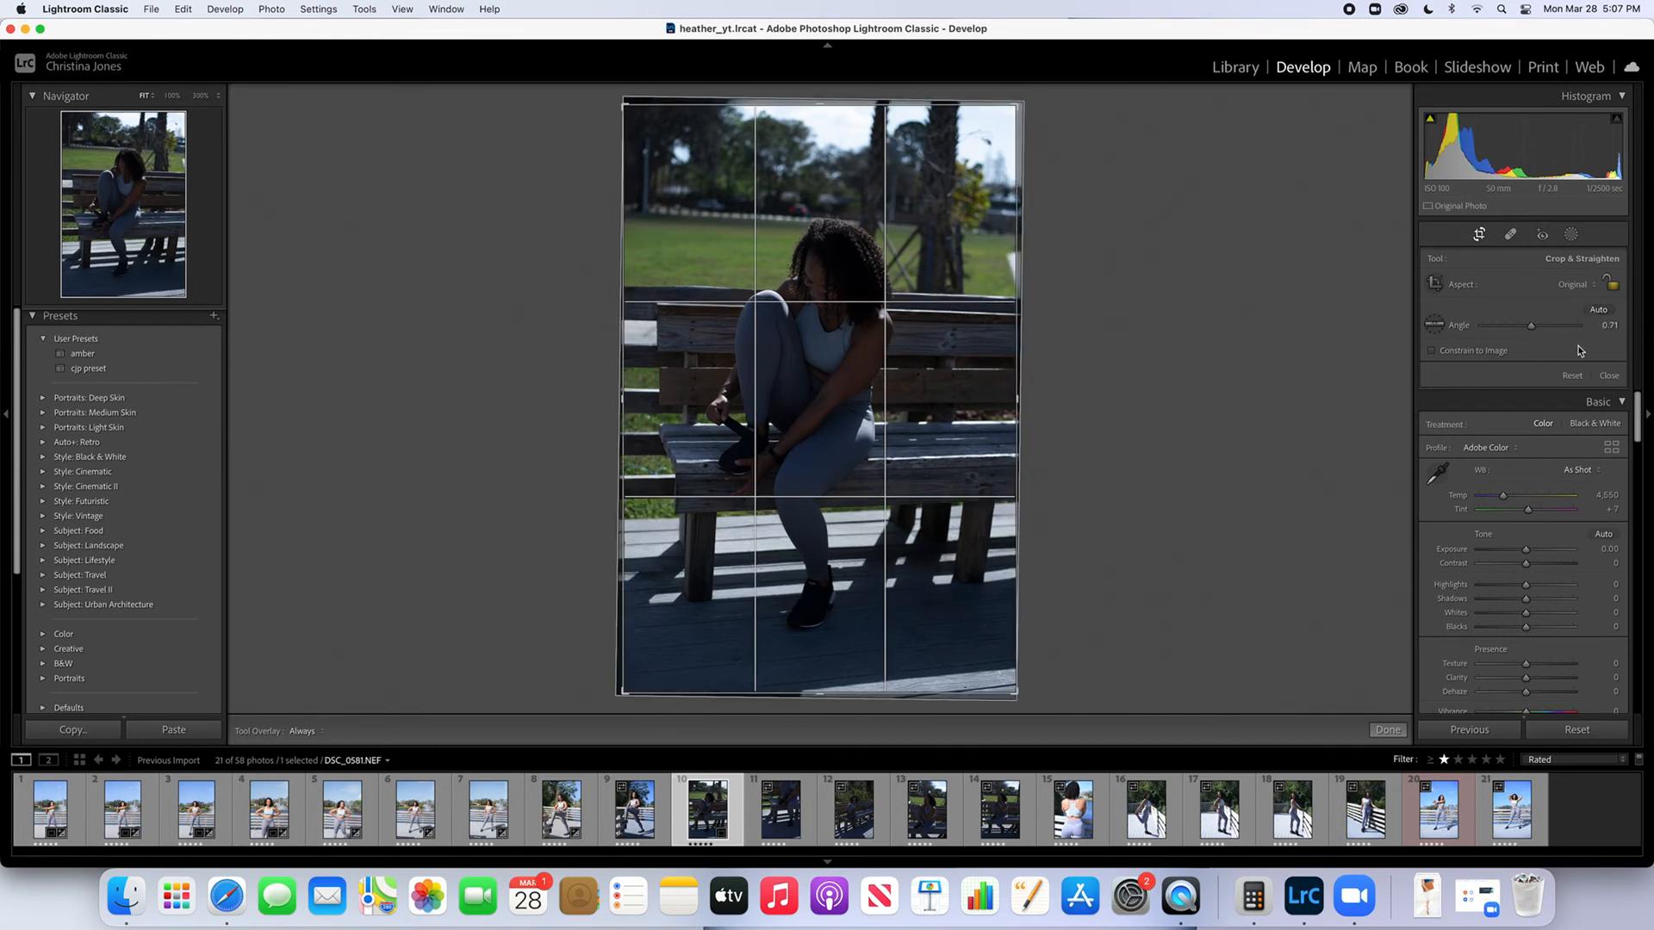
pyautogui.click(1481, 234)
# Paste the copied settings onto the tenth photo, set its straightening angle to -0.78, and apply the crop
pyautogui.click(318, 10)
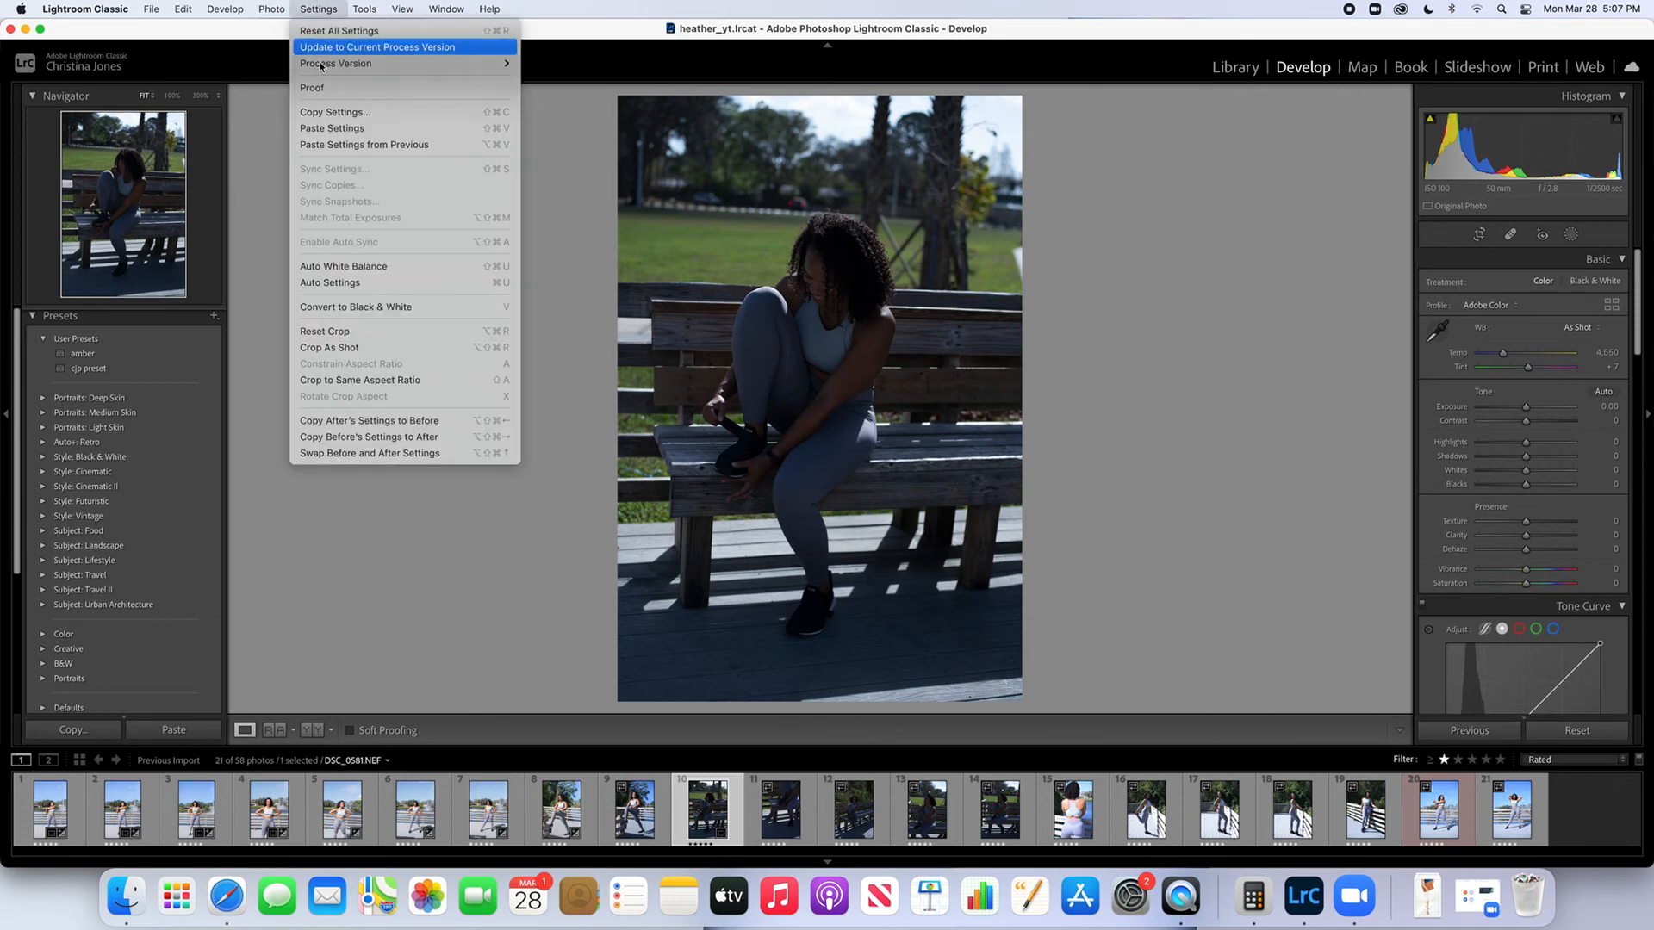
pyautogui.click(336, 127)
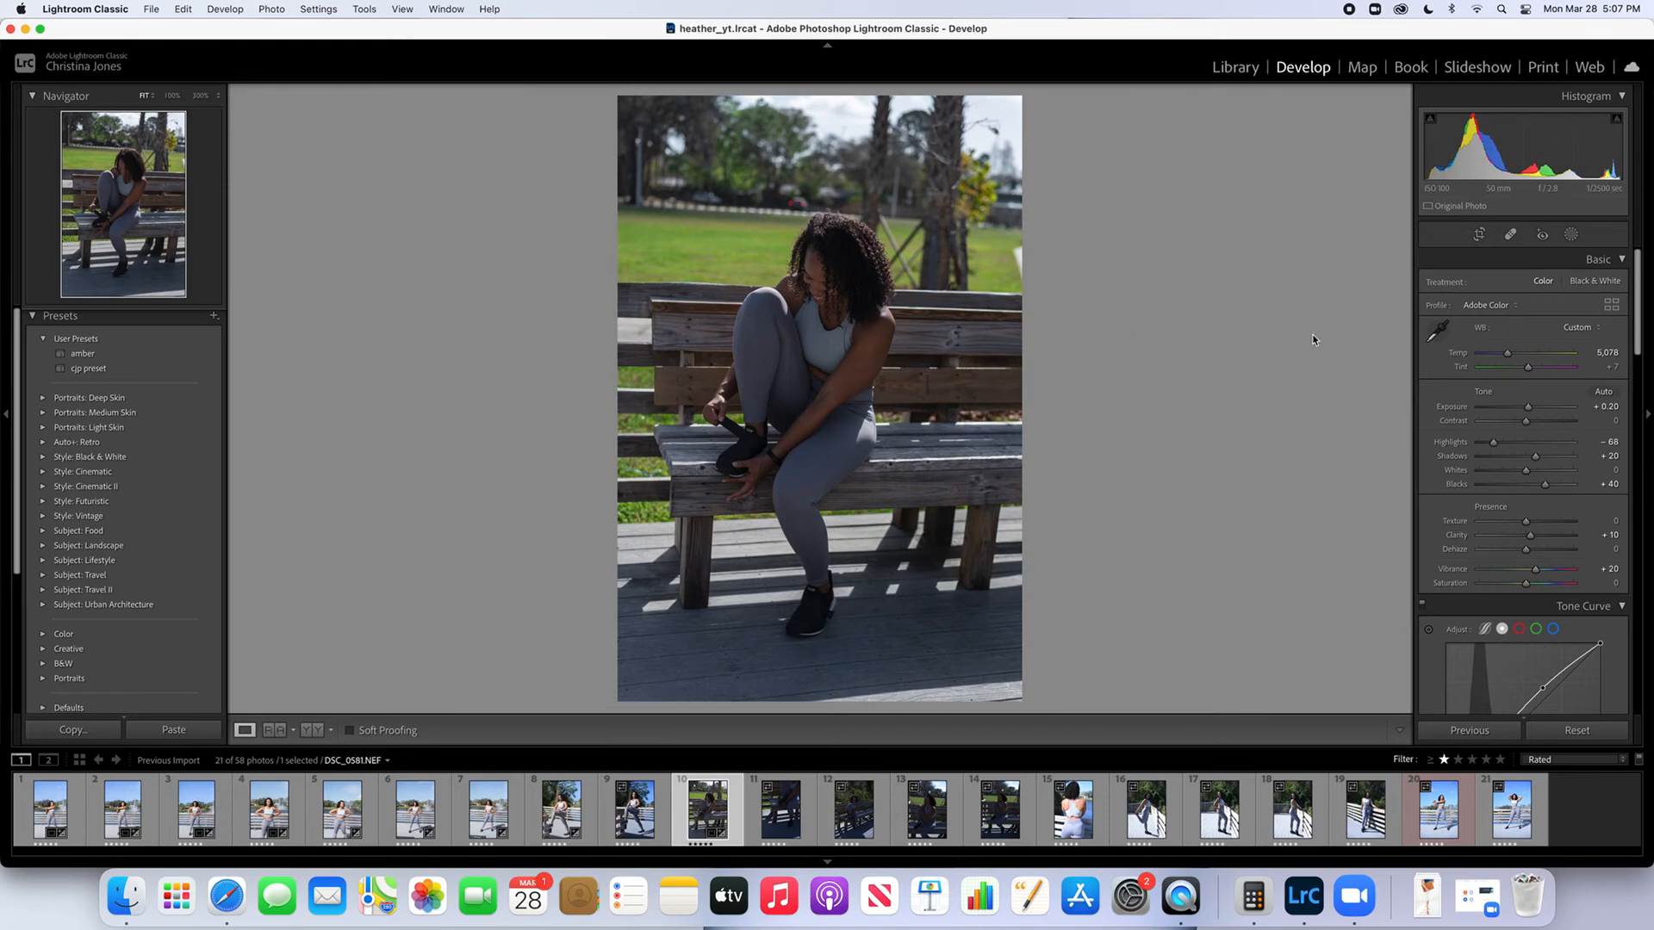
pyautogui.click(1479, 234)
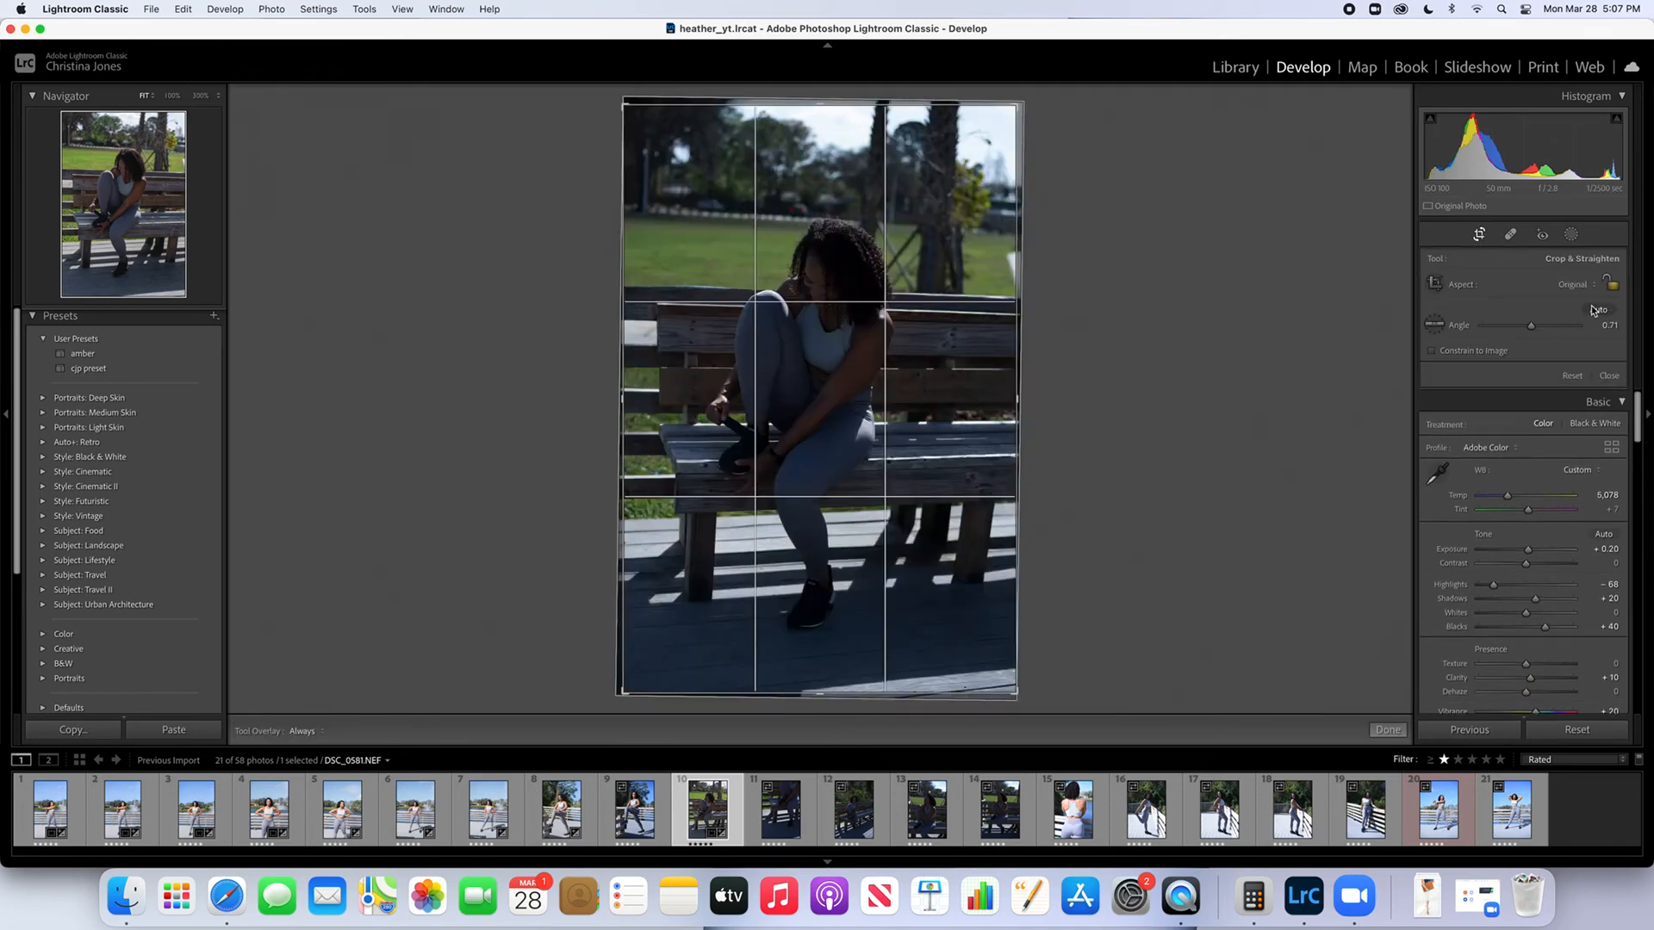
pyautogui.click(1597, 310)
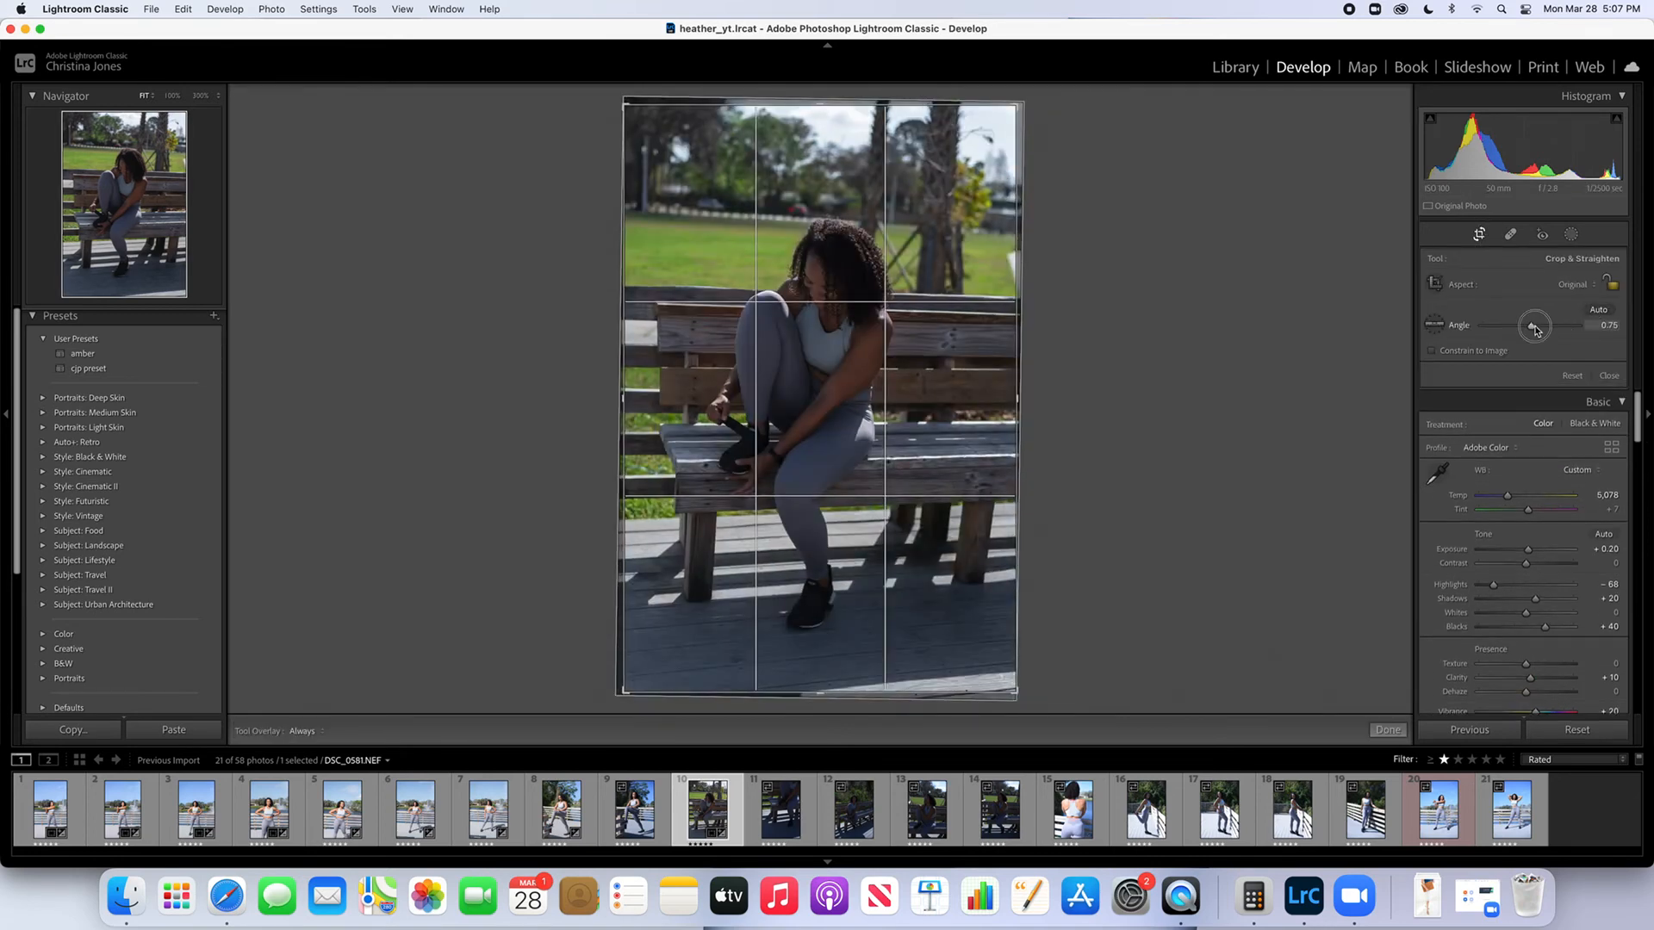
pyautogui.moveTo(1535, 330); pyautogui.dragTo(1533, 329)
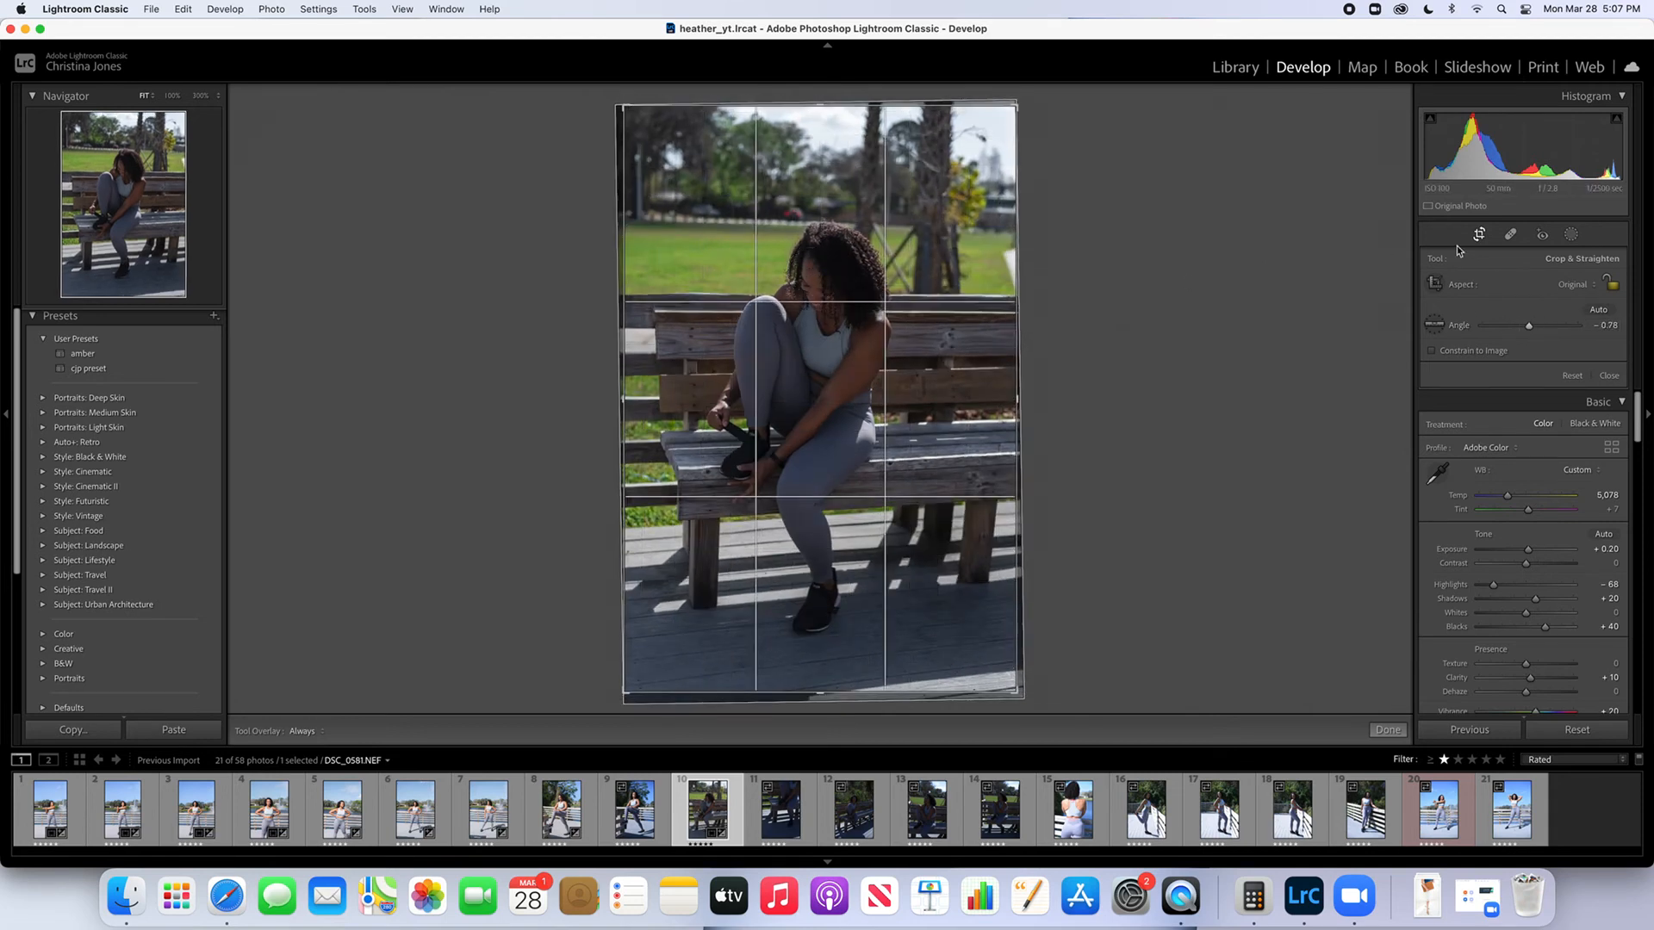
pyautogui.click(1478, 238)
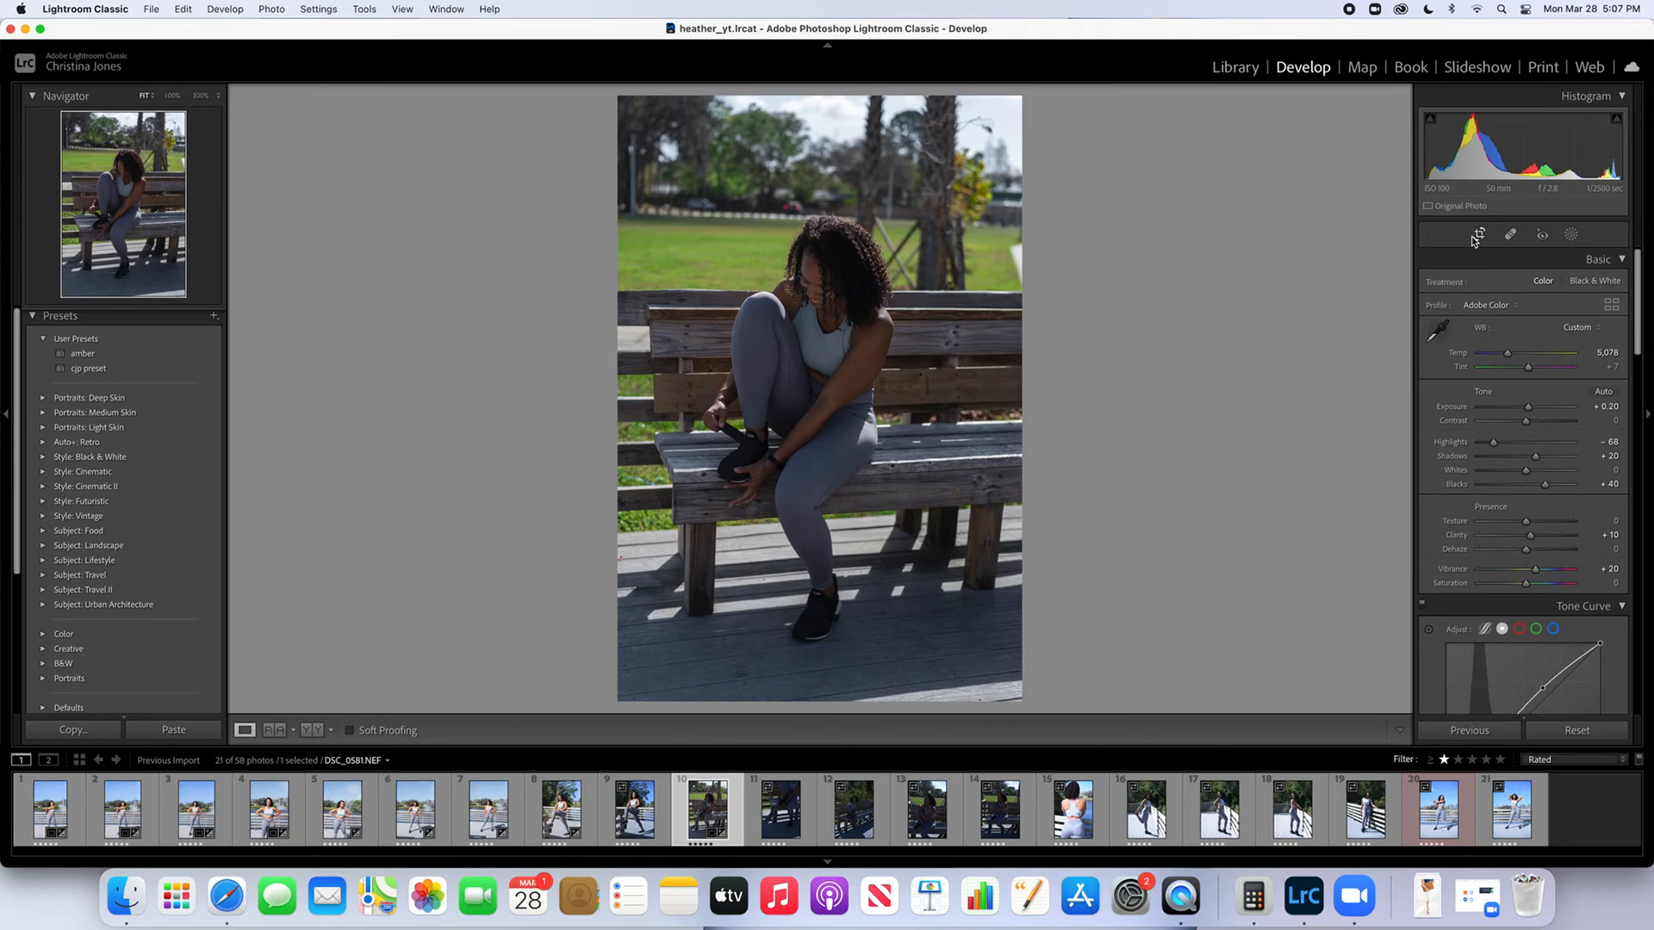
# Raise the tenth photo's Exposure to +1.20
pyautogui.scroll(-1, 1531, 405)
pyautogui.moveTo(1526, 407); pyautogui.dragTo(1538, 412)
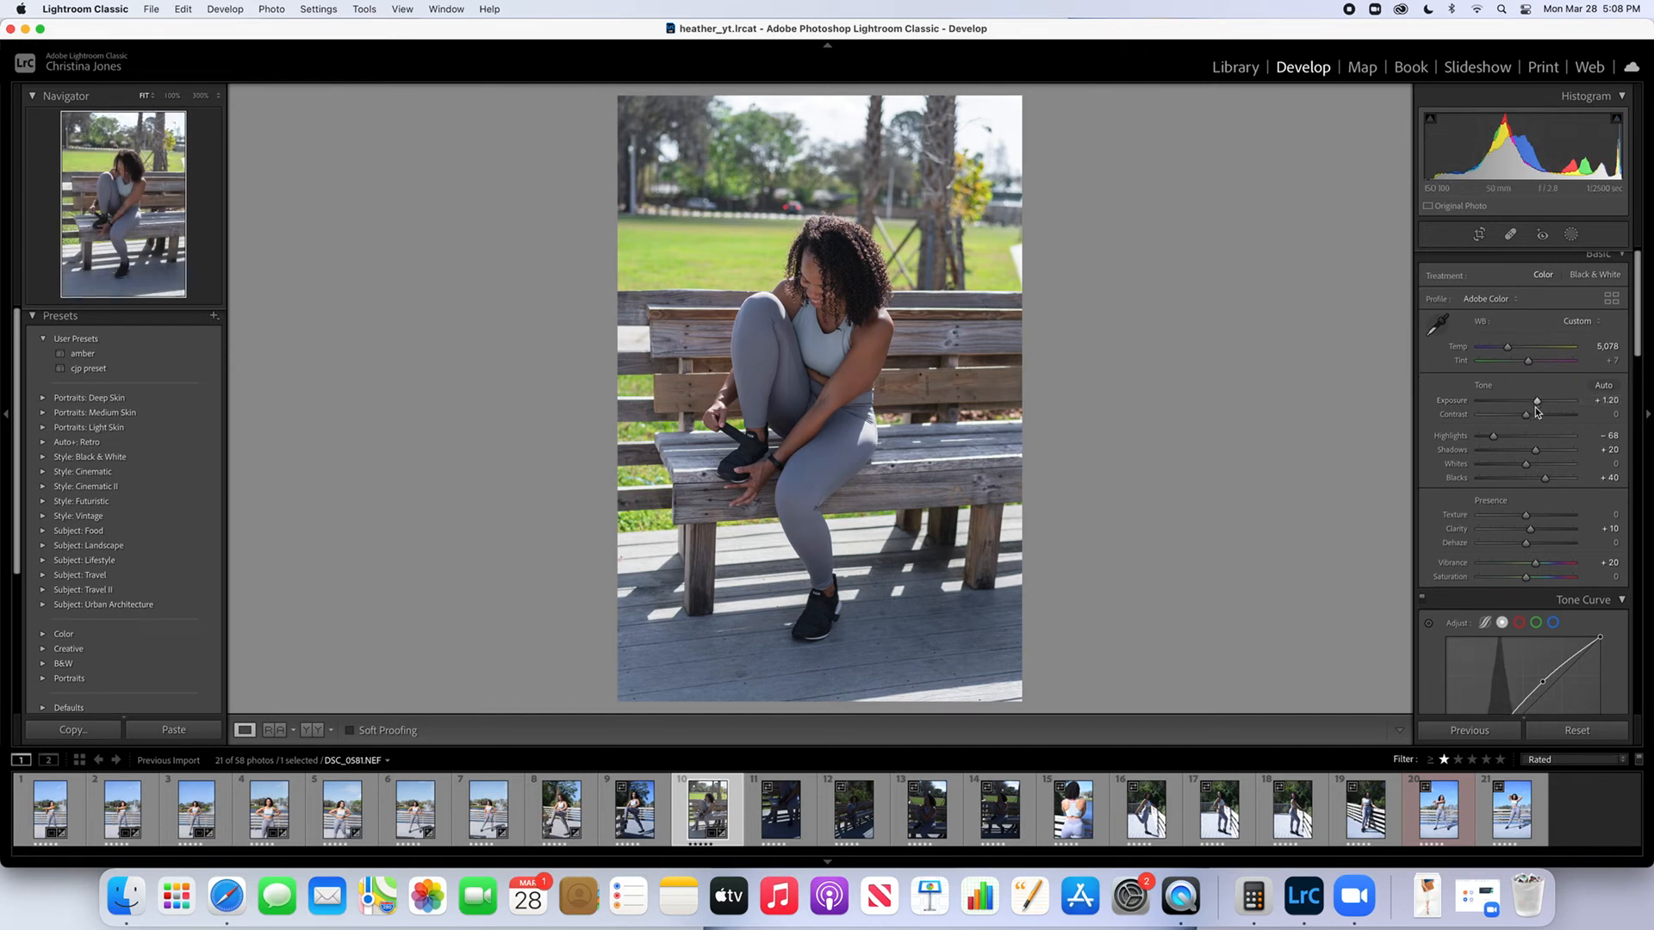
# Adjust the green colour channel to Hue +30, Saturation -10 and Luminance -38
pyautogui.scroll(-1, 1533, 401)
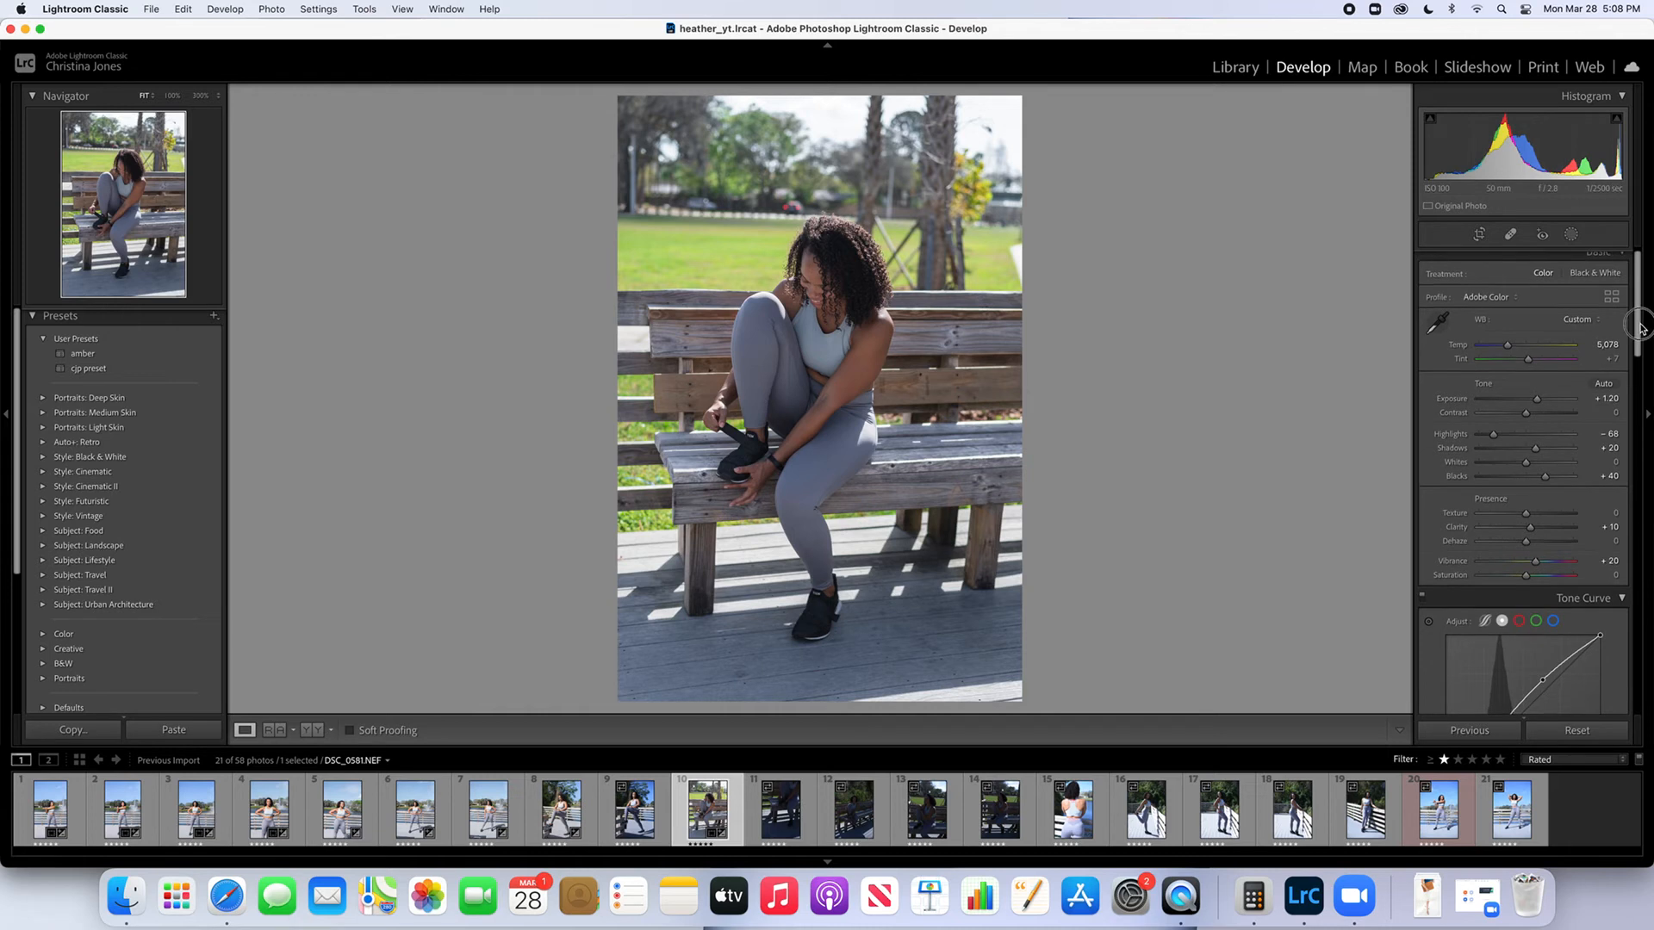
pyautogui.moveTo(1640, 328); pyautogui.dragTo(1602, 434)
pyautogui.scroll(-1, 1600, 434)
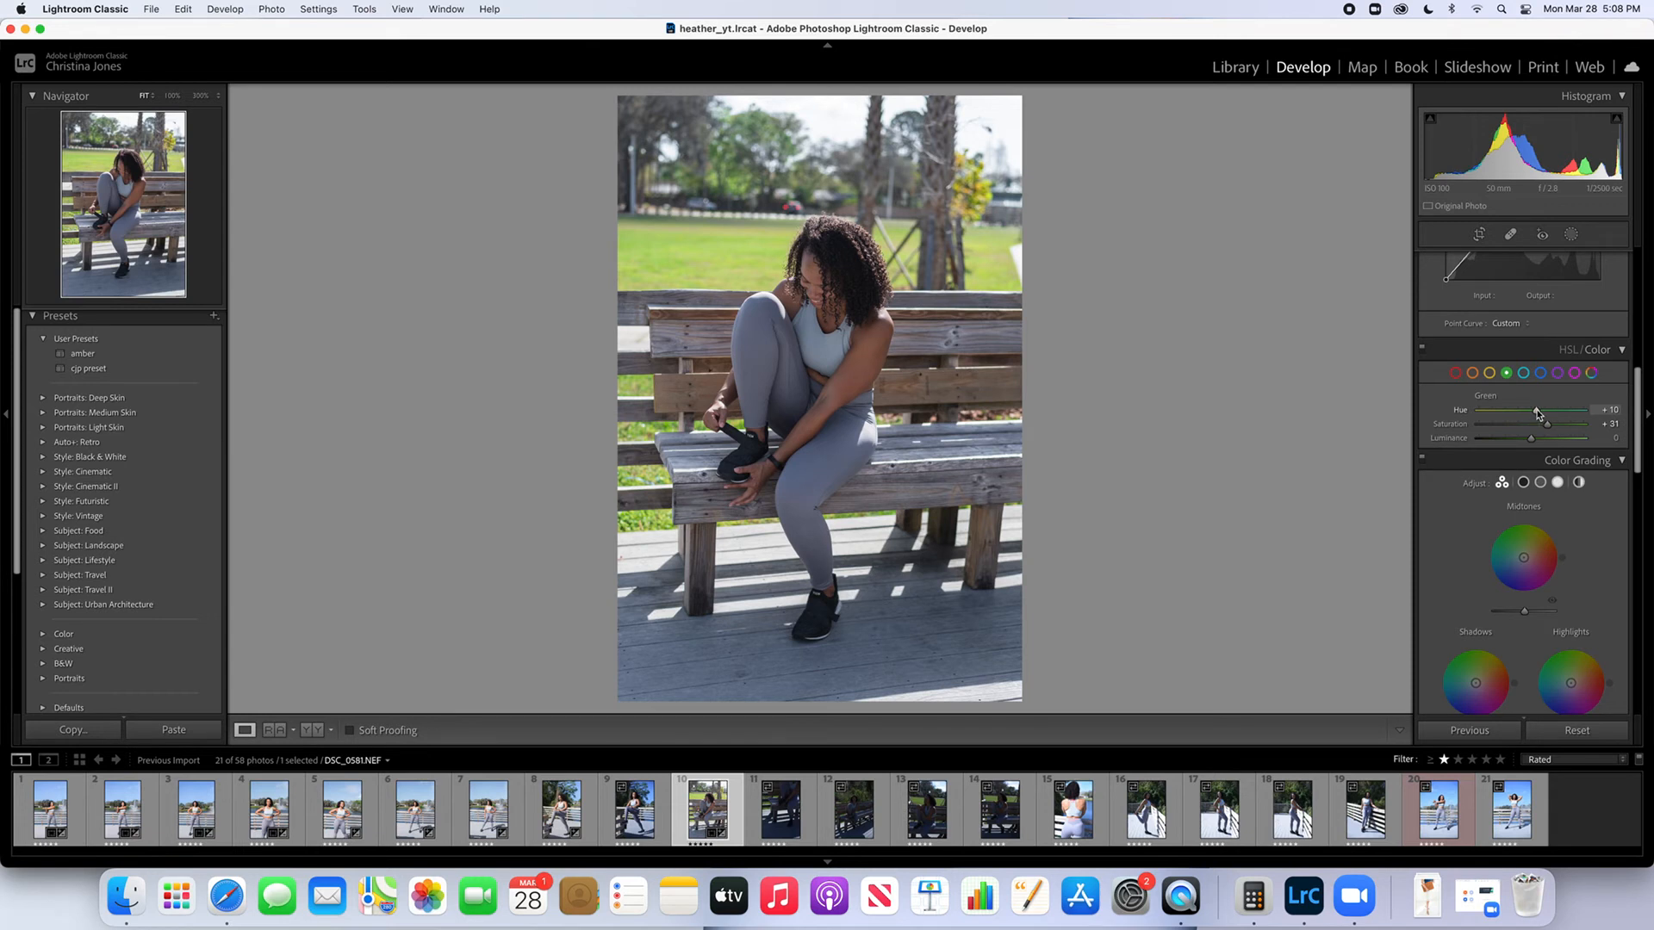
pyautogui.moveTo(1537, 413); pyautogui.dragTo(1511, 443)
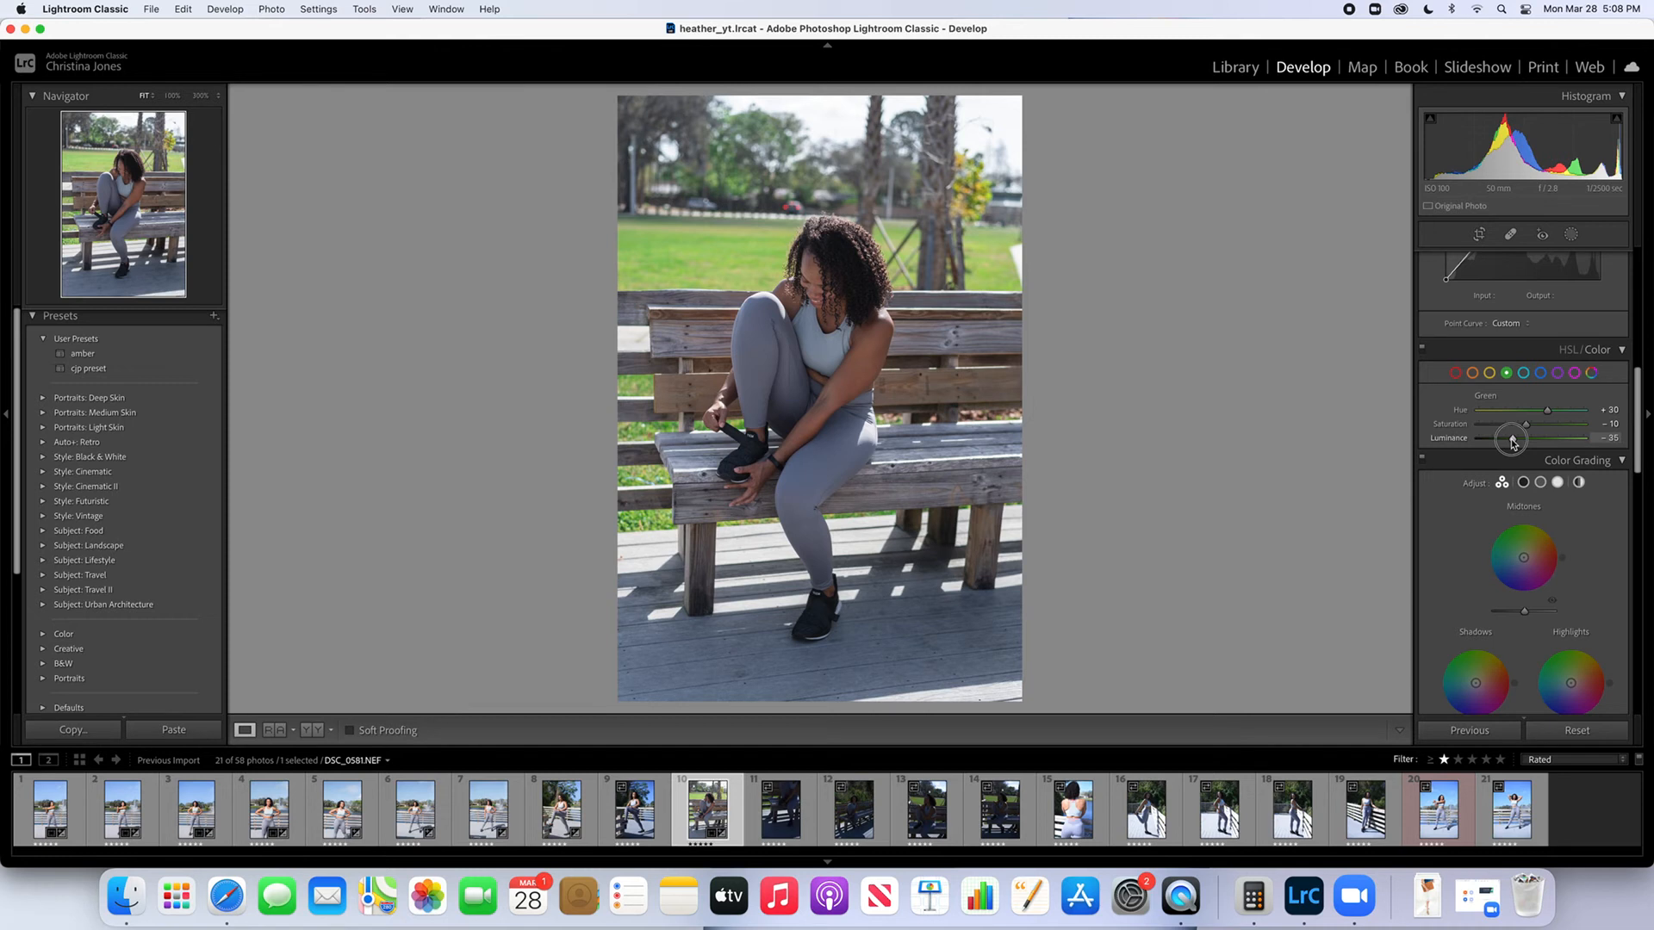
pyautogui.moveTo(1512, 443); pyautogui.dragTo(1510, 442)
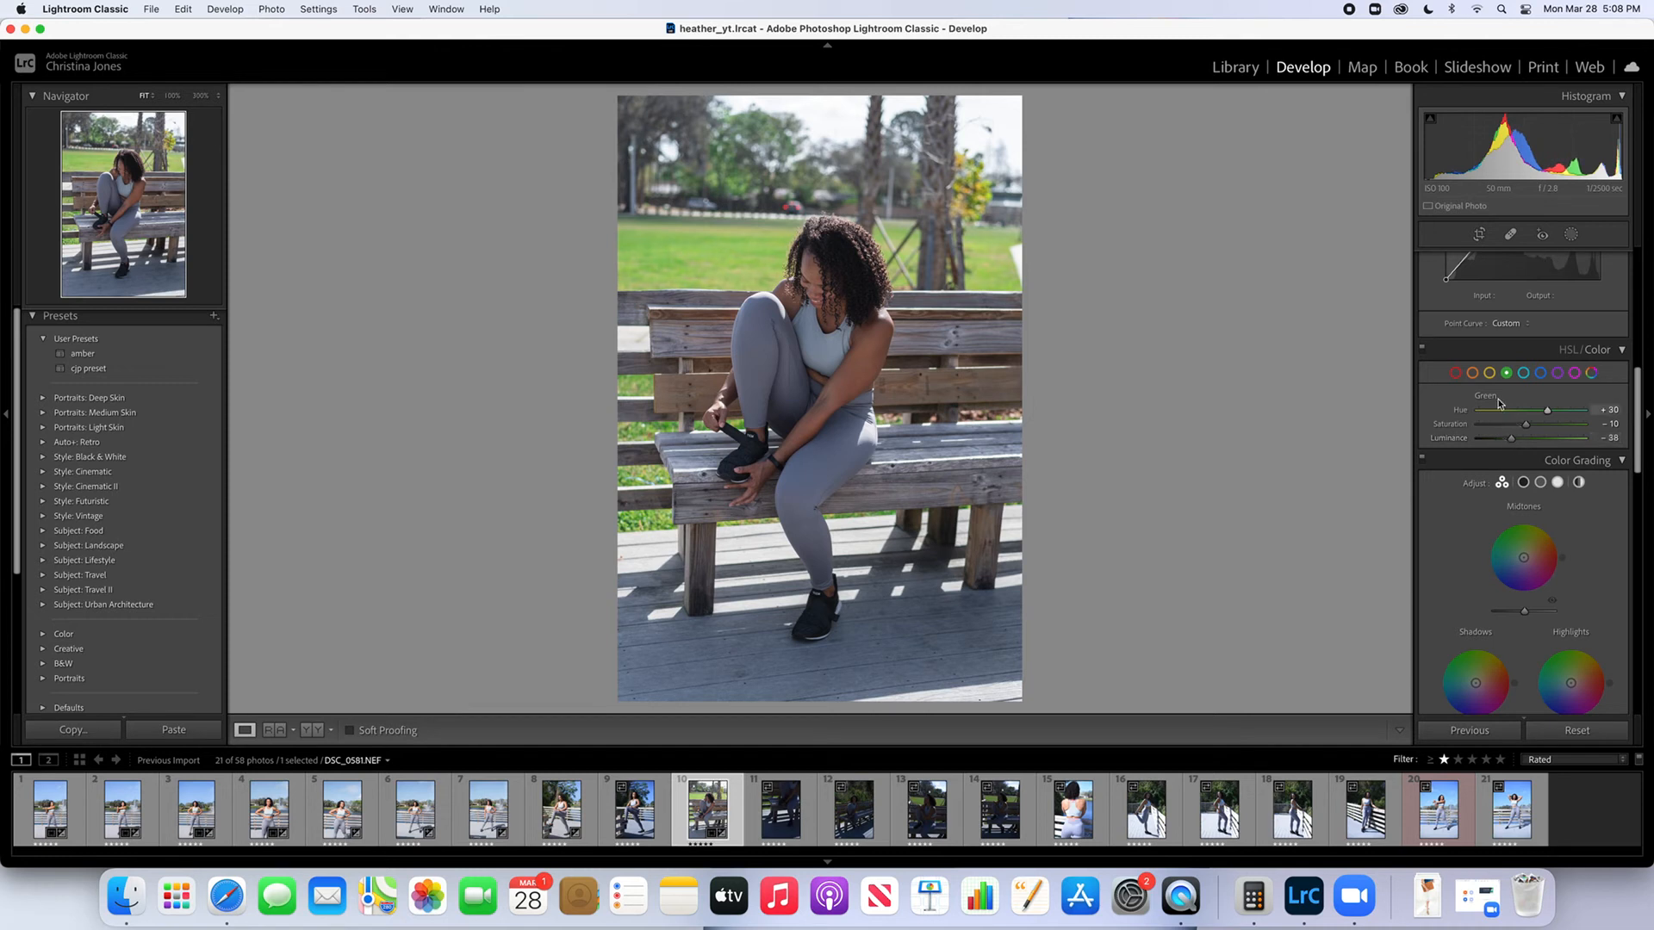
# Set the yellow channel's Saturation to -10 and compare the photo with its unedited version
pyautogui.click(1490, 374)
pyautogui.moveTo(1532, 426)
pyautogui.mouseDown()
pyautogui.moveTo(1507, 428)
pyautogui.moveTo(1527, 427)
pyautogui.mouseUp()
pyautogui.press('\\')
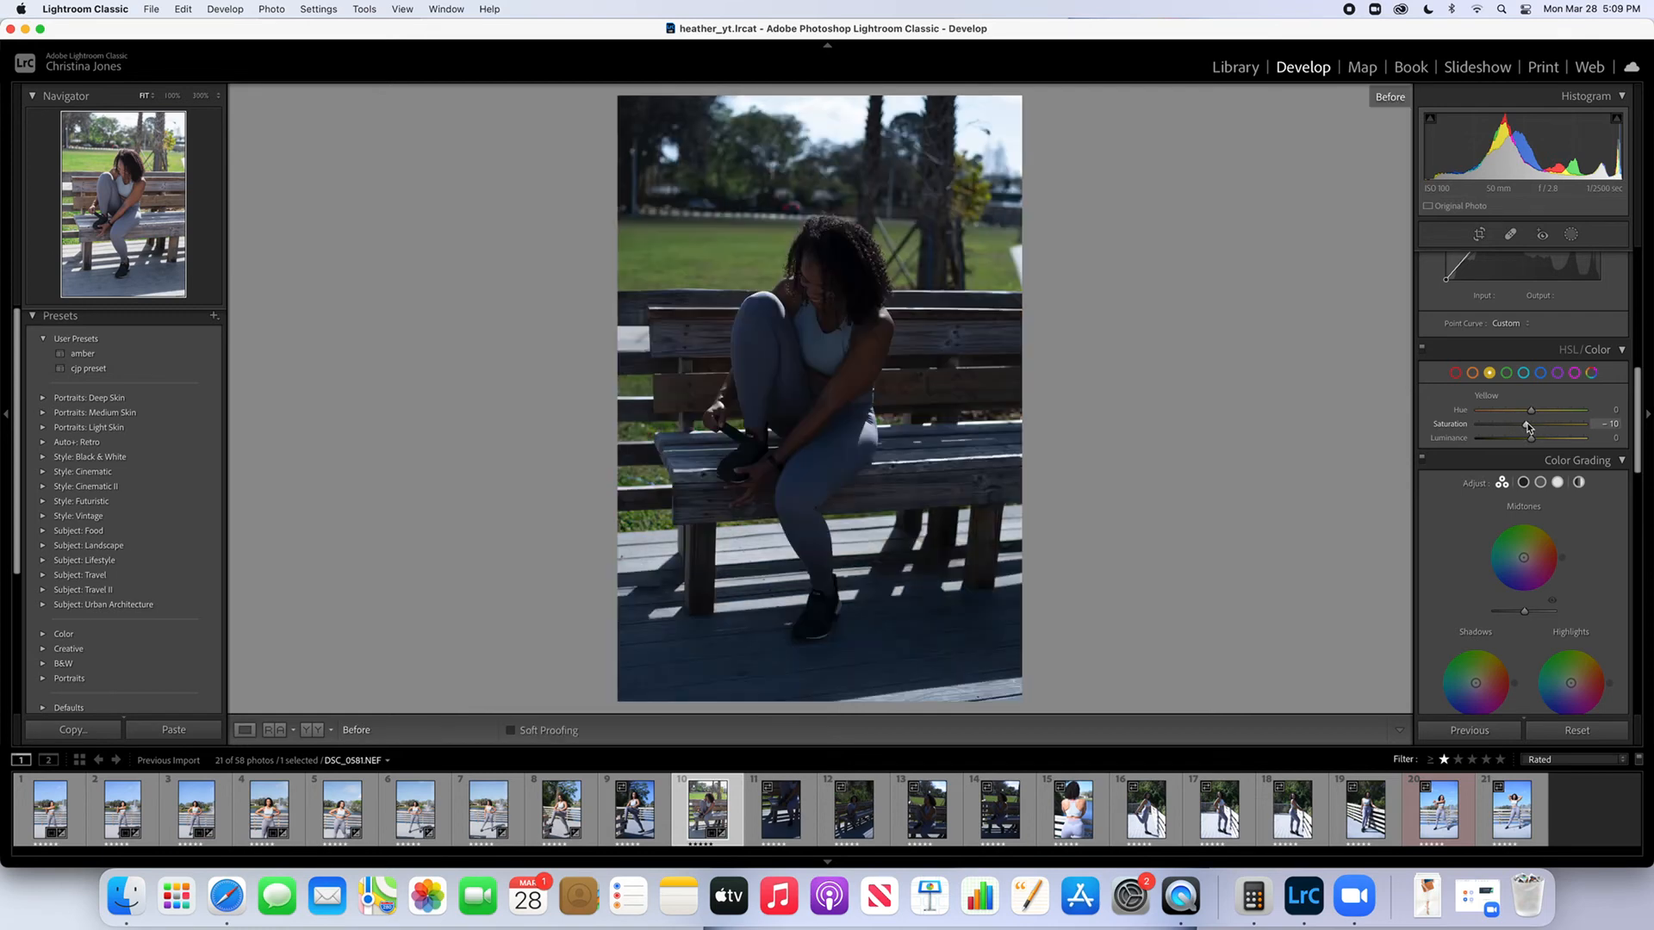
pyautogui.press('\\')
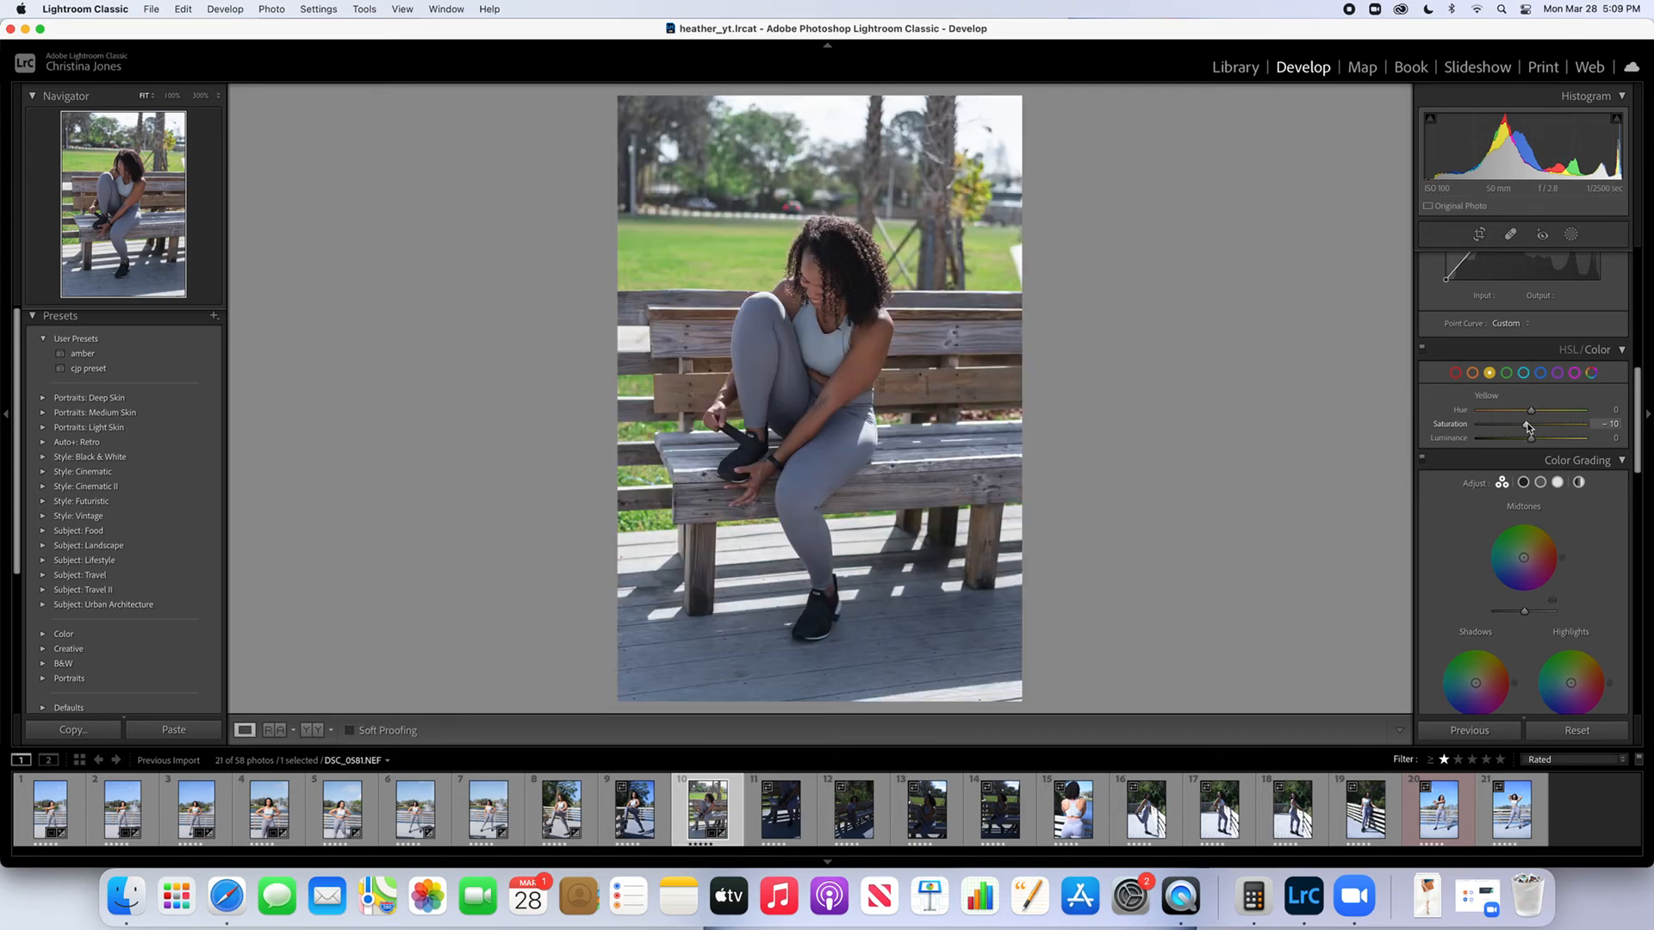
# Set the tenth photo's overall Highlights to 0
pyautogui.scroll(-1, 1580, 373)
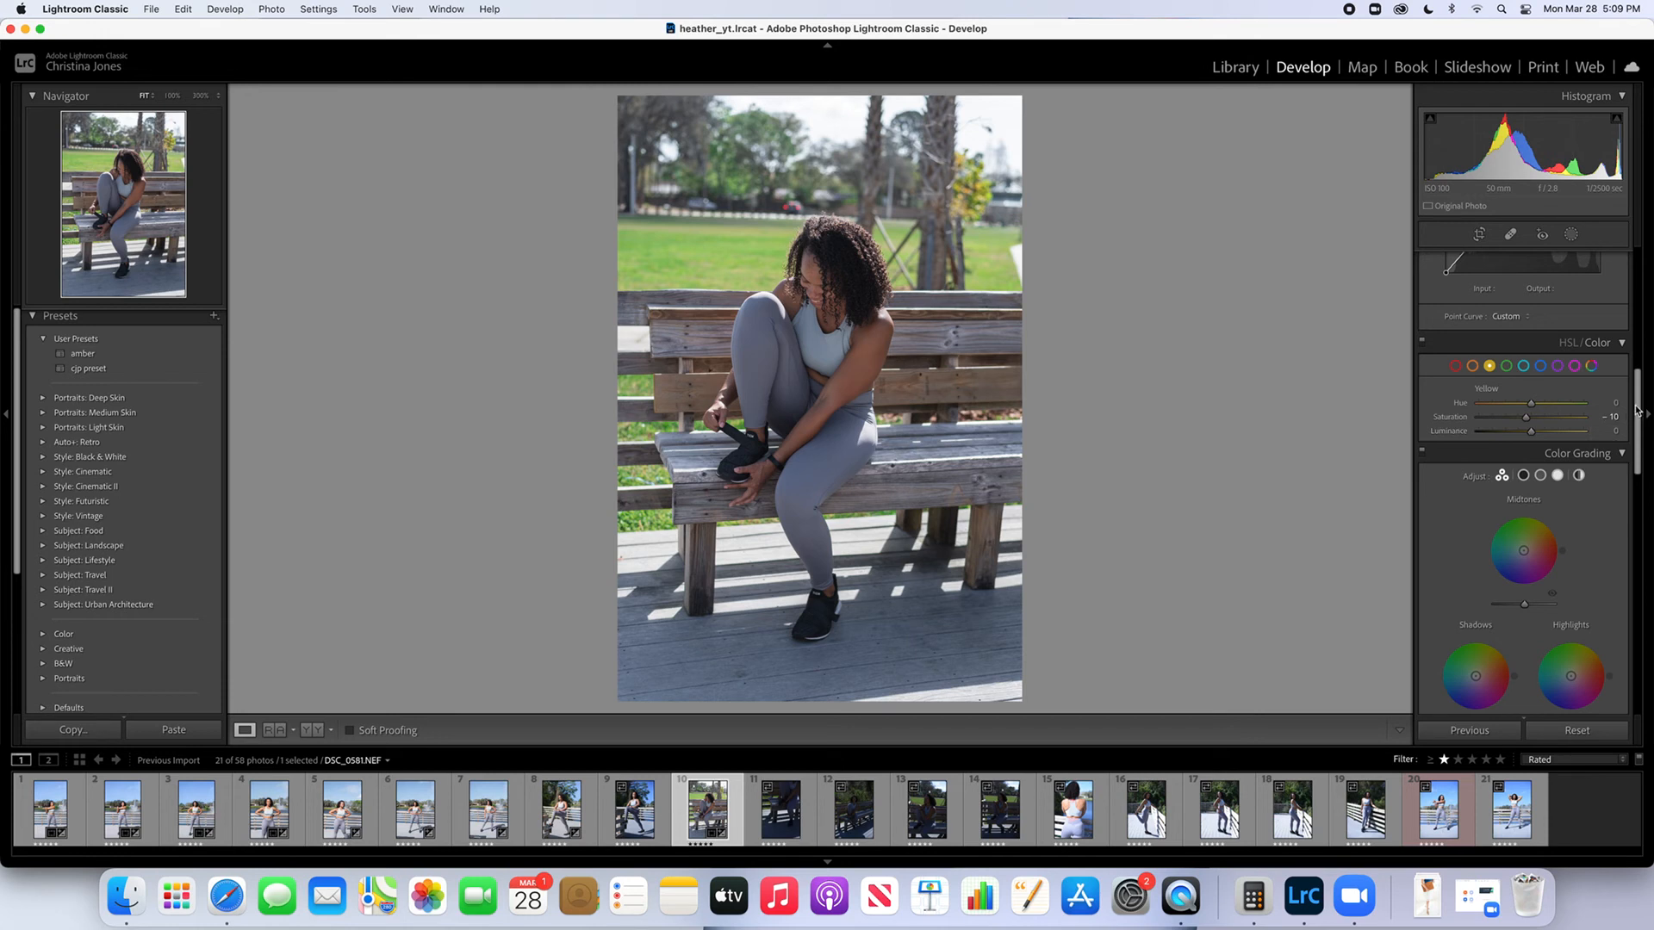
pyautogui.scroll(3, 1626, 386)
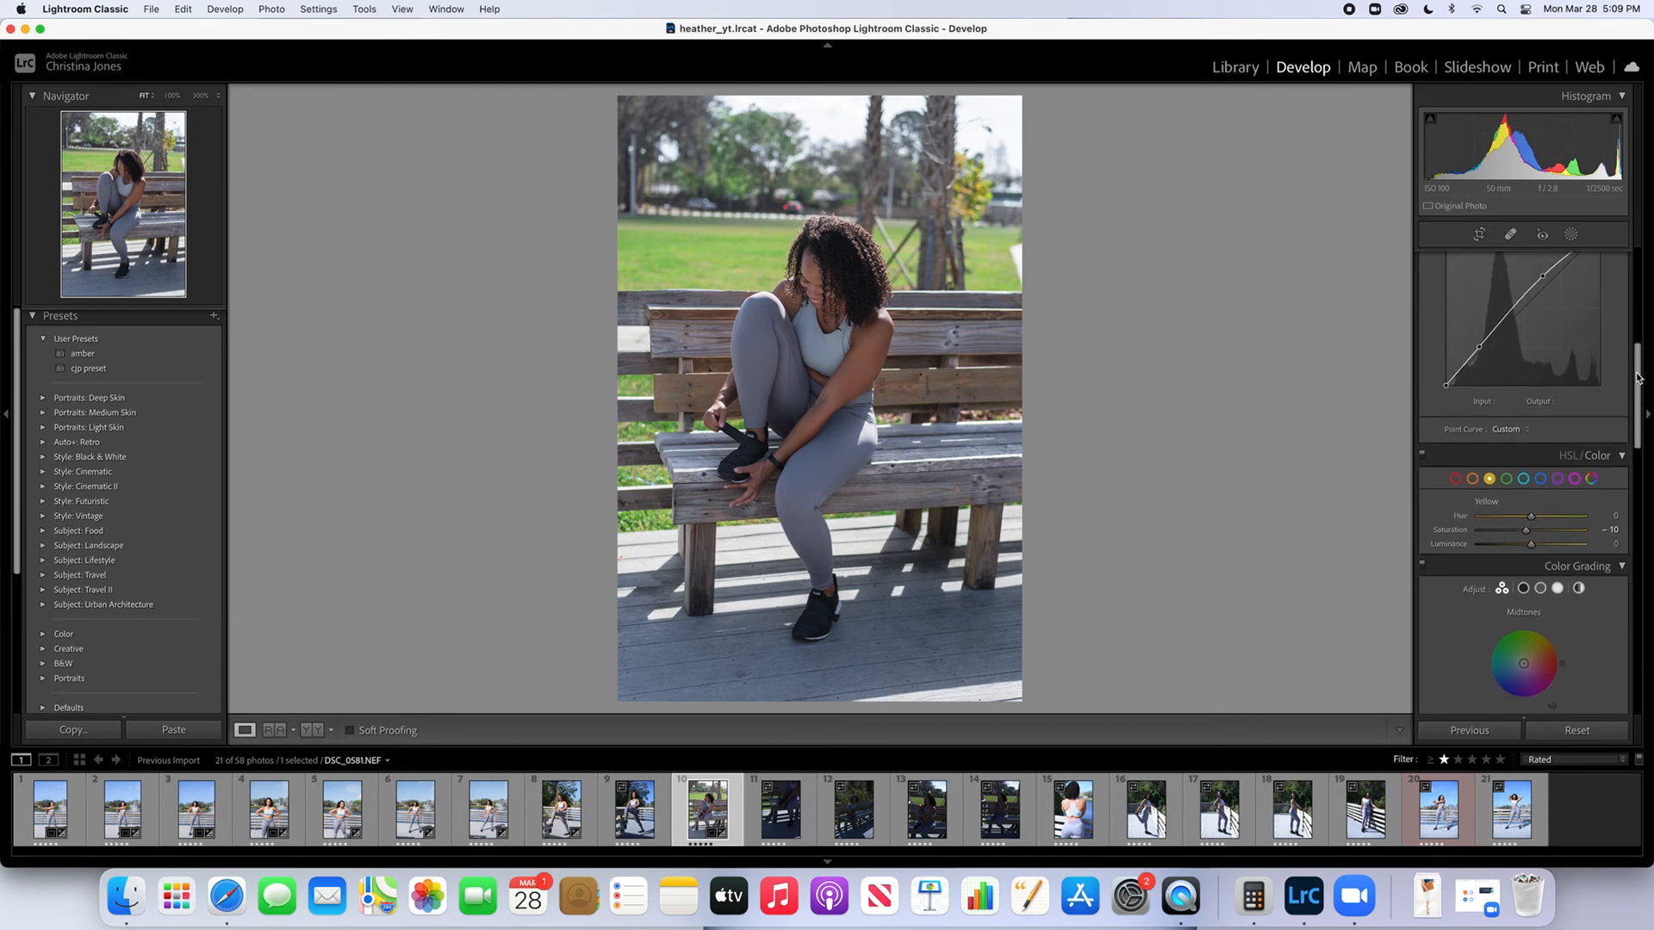
pyautogui.moveTo(1635, 379); pyautogui.dragTo(1632, 277)
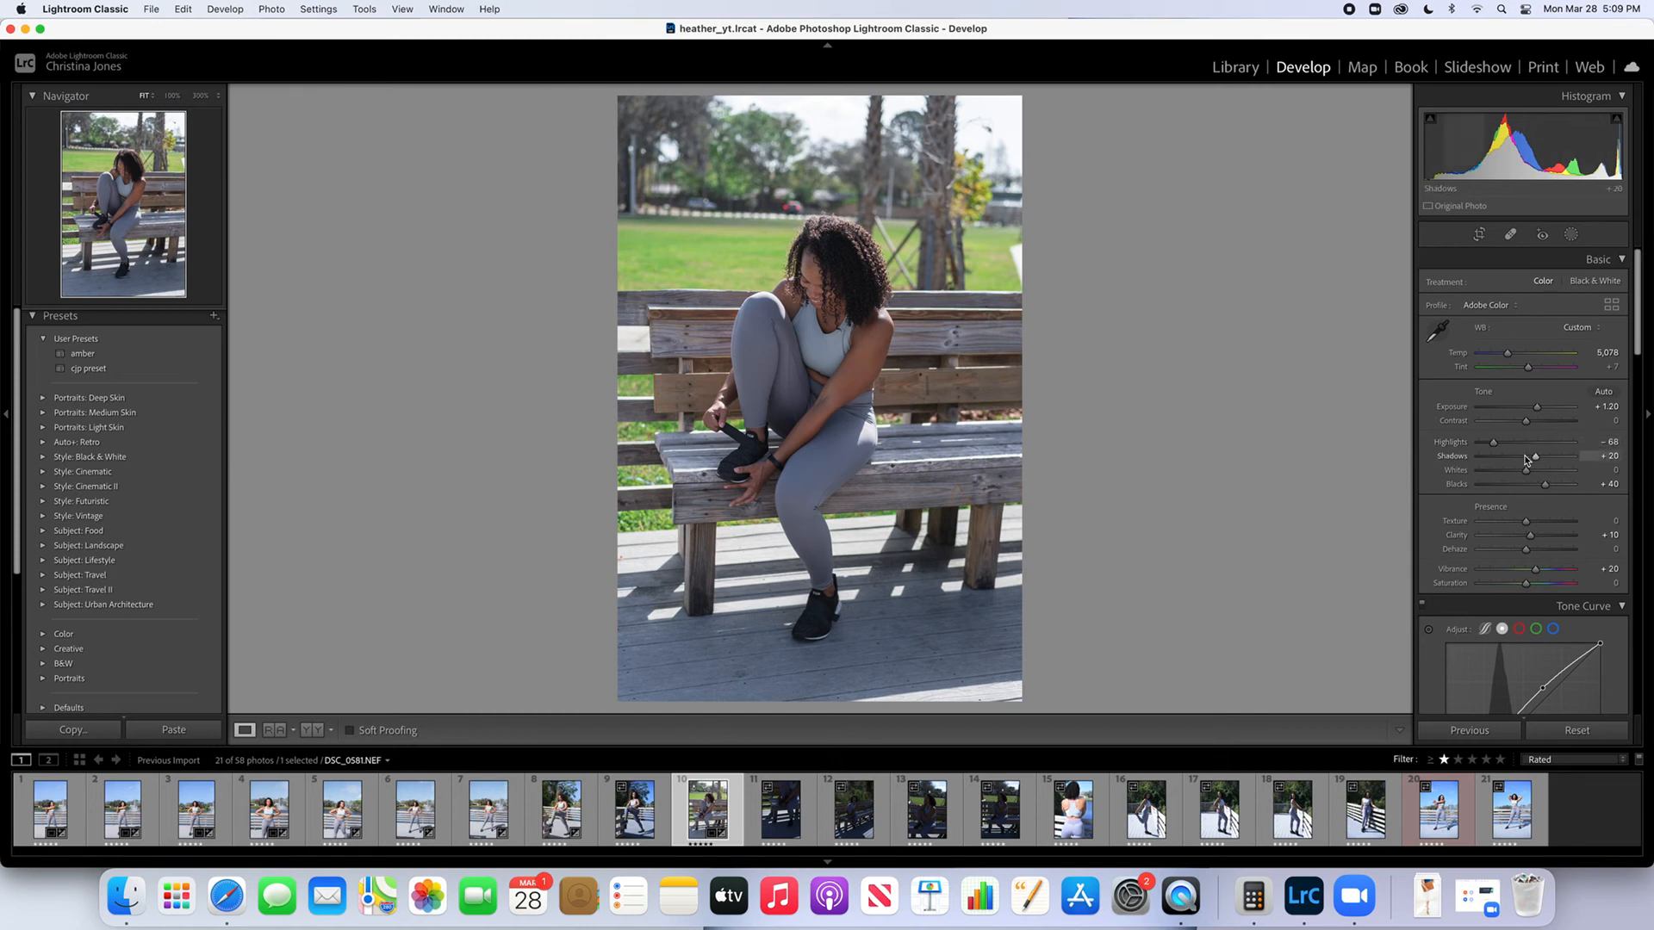
pyautogui.click(1493, 442)
pyautogui.moveTo(1493, 445); pyautogui.dragTo(1526, 444)
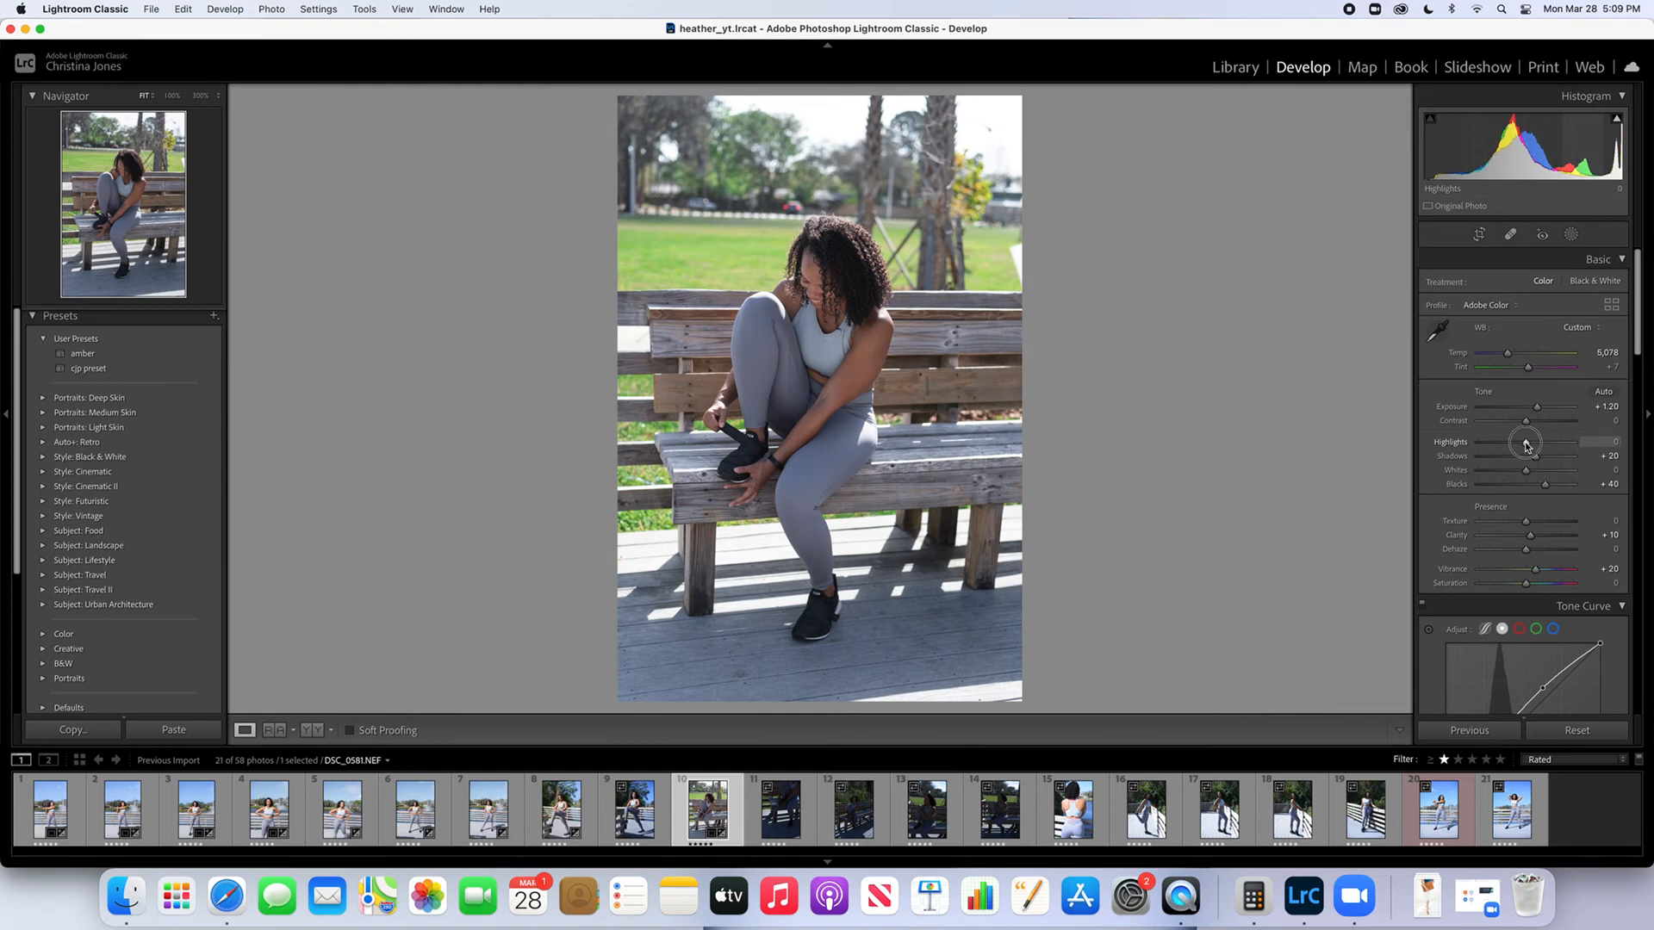
pyautogui.moveTo(1526, 444); pyautogui.dragTo(1526, 444)
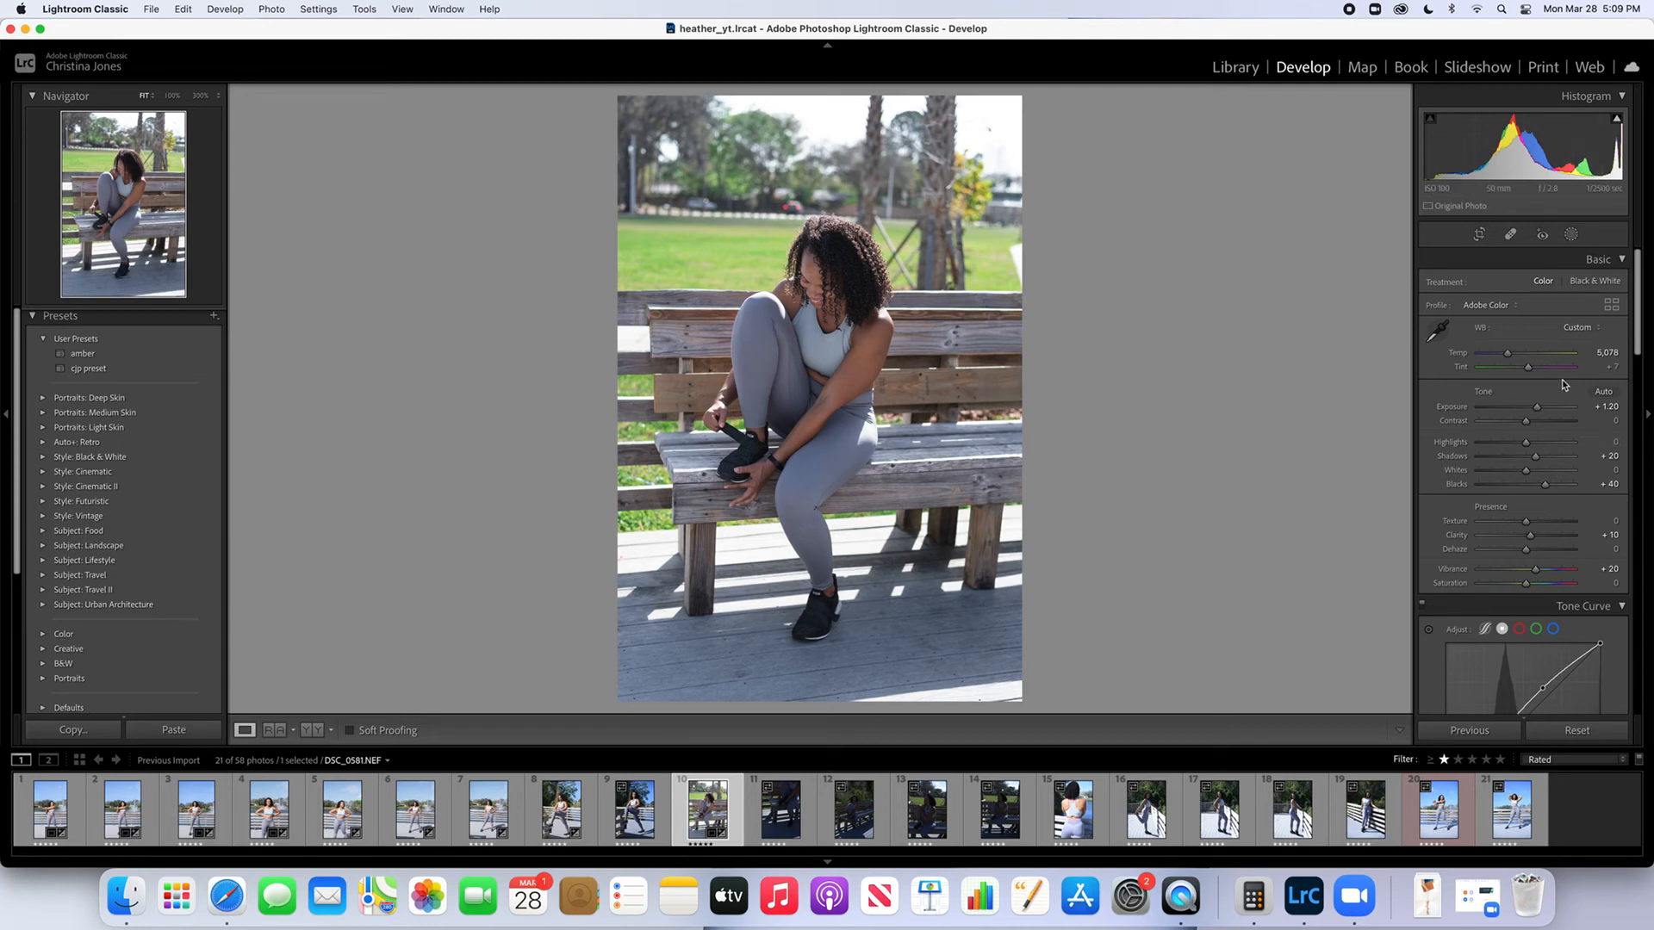
# Set the tenth photo's Contrast to +10
pyautogui.scroll(-1, 1563, 385)
pyautogui.moveTo(1526, 420); pyautogui.dragTo(1533, 424)
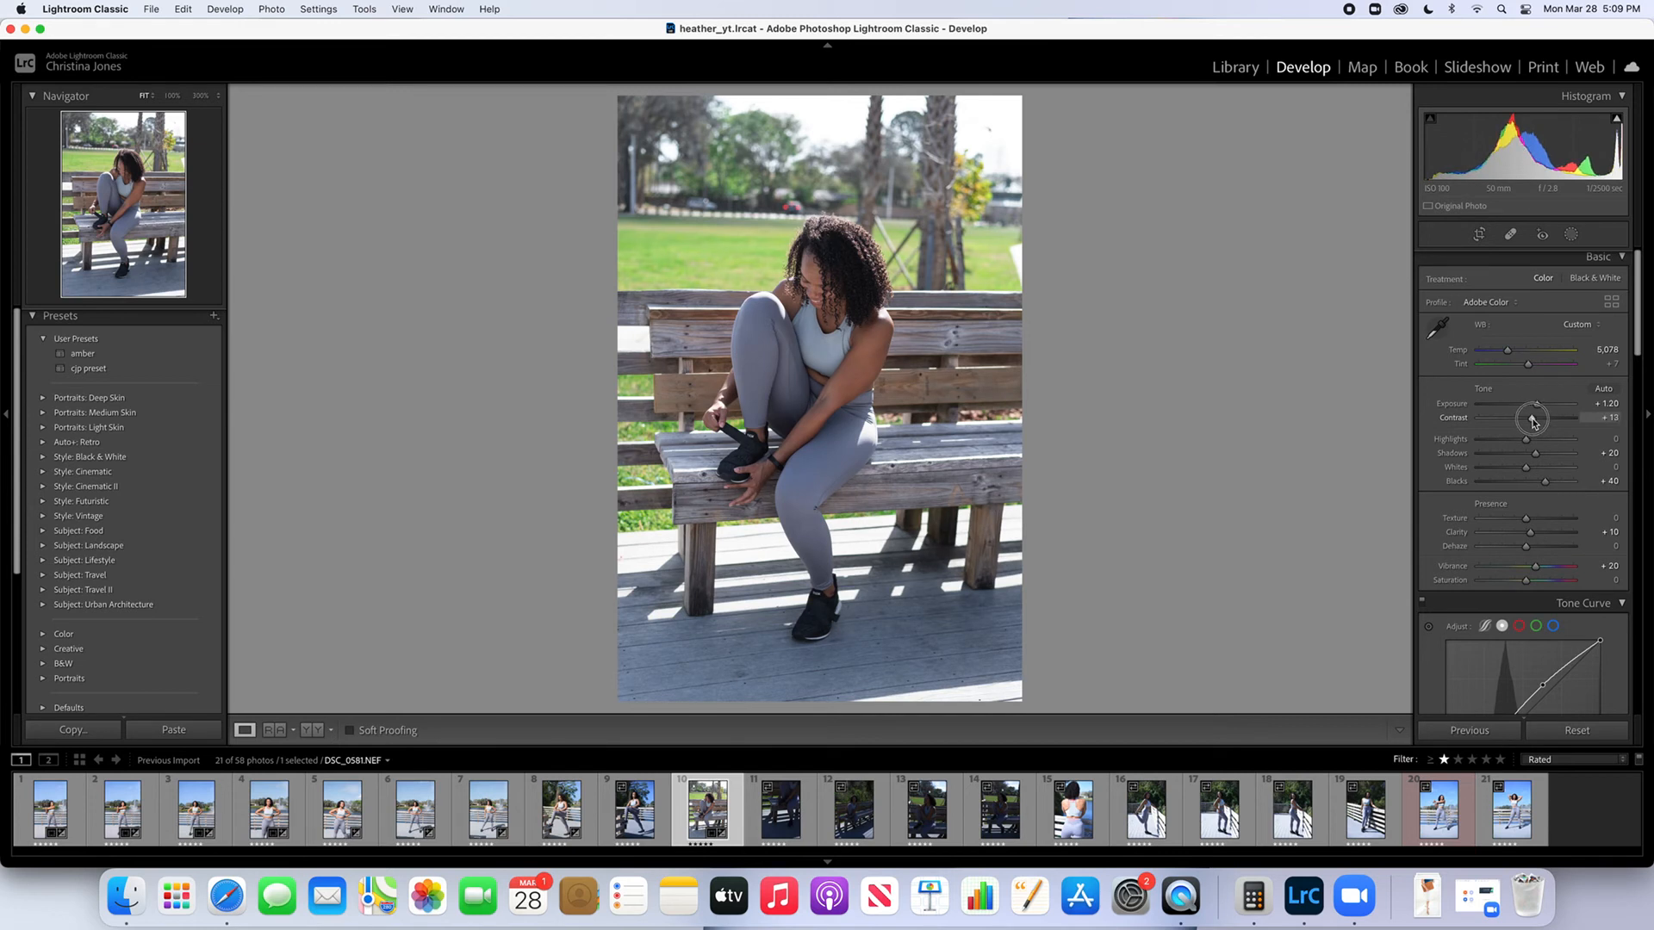
pyautogui.moveTo(1533, 422); pyautogui.dragTo(1531, 422)
pyautogui.scroll(1, 1531, 422)
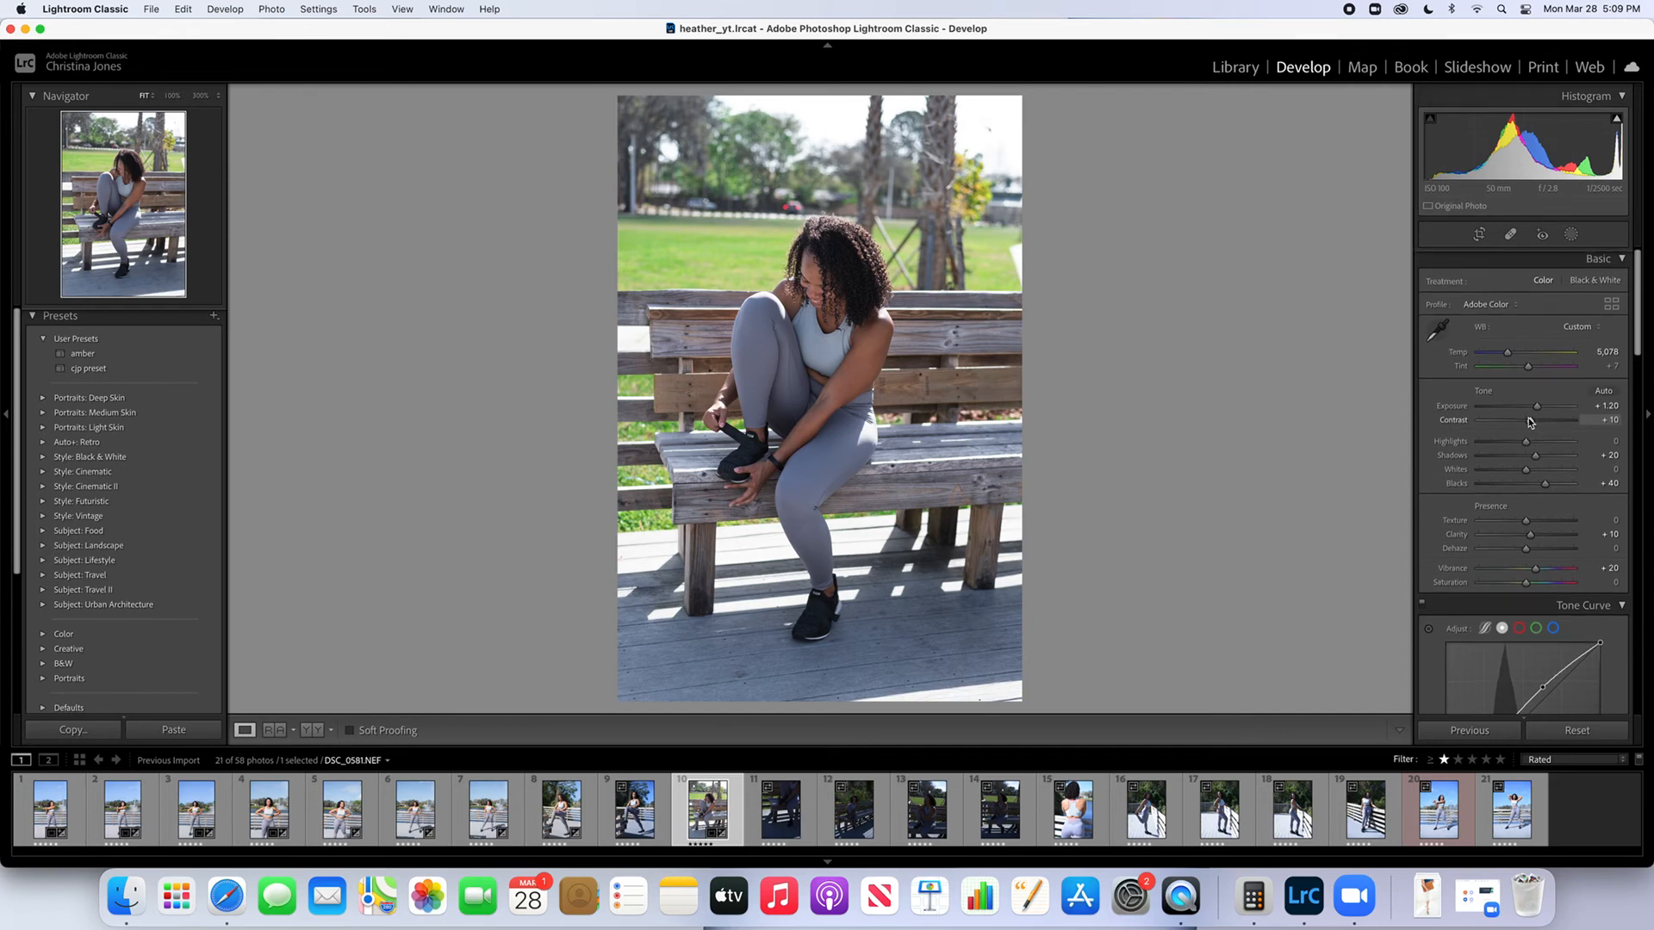
pyautogui.scroll(-1, 1521, 422)
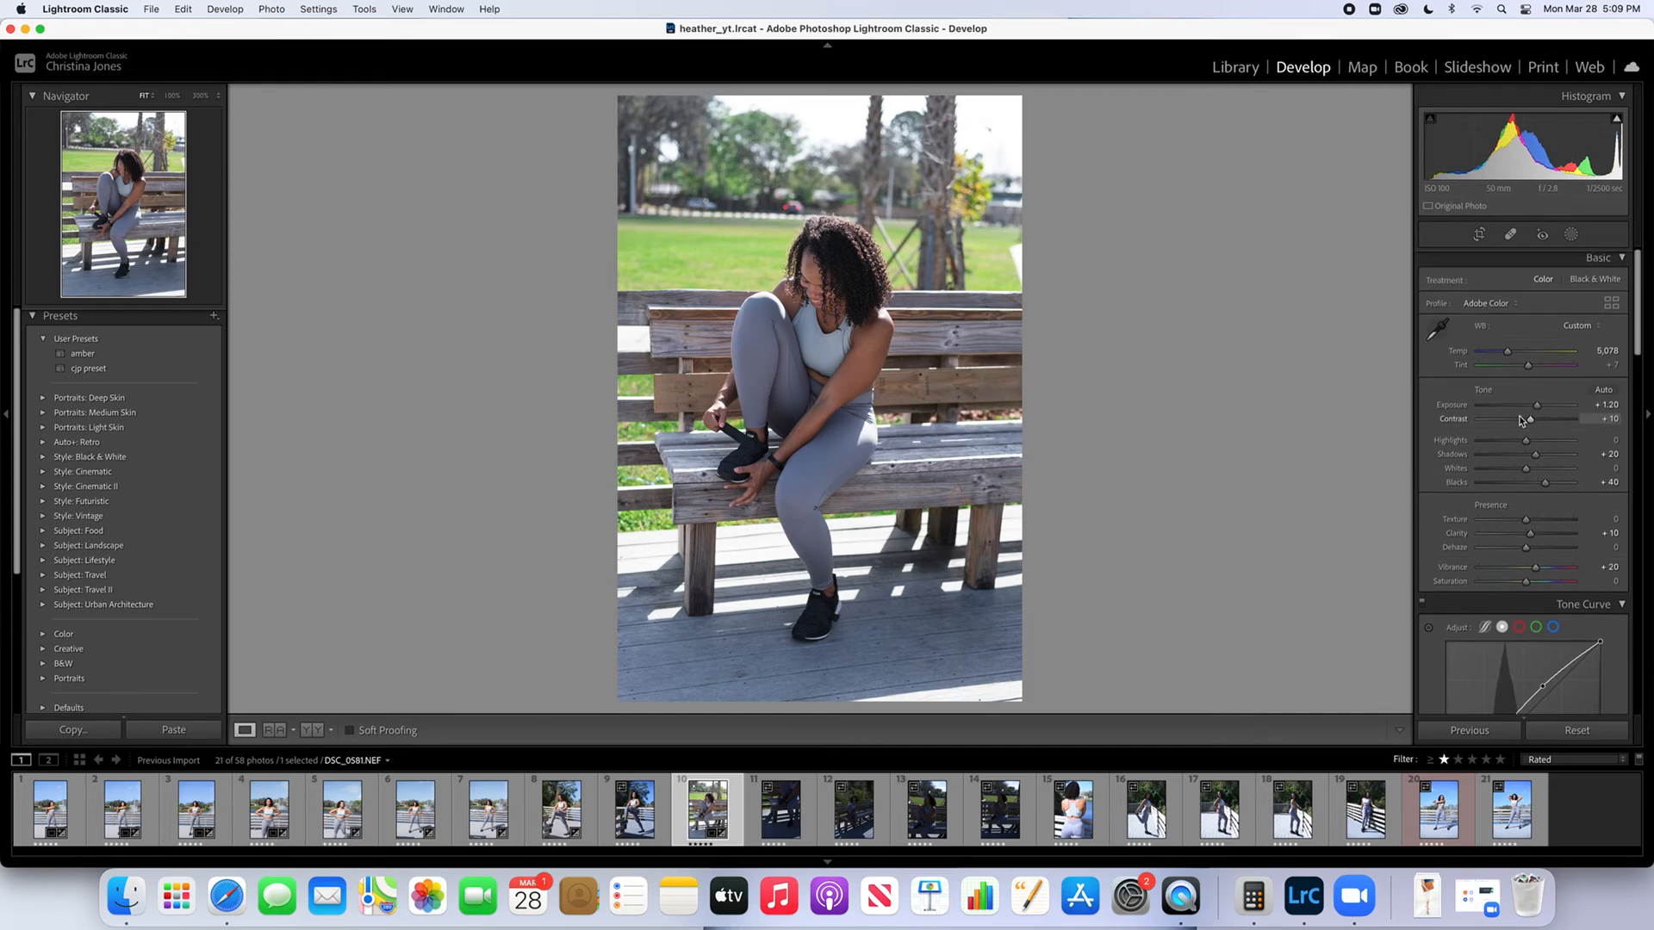
# Recompute the pasted sky mask for this photo and set the mask's Highlights to -66
pyautogui.click(1571, 234)
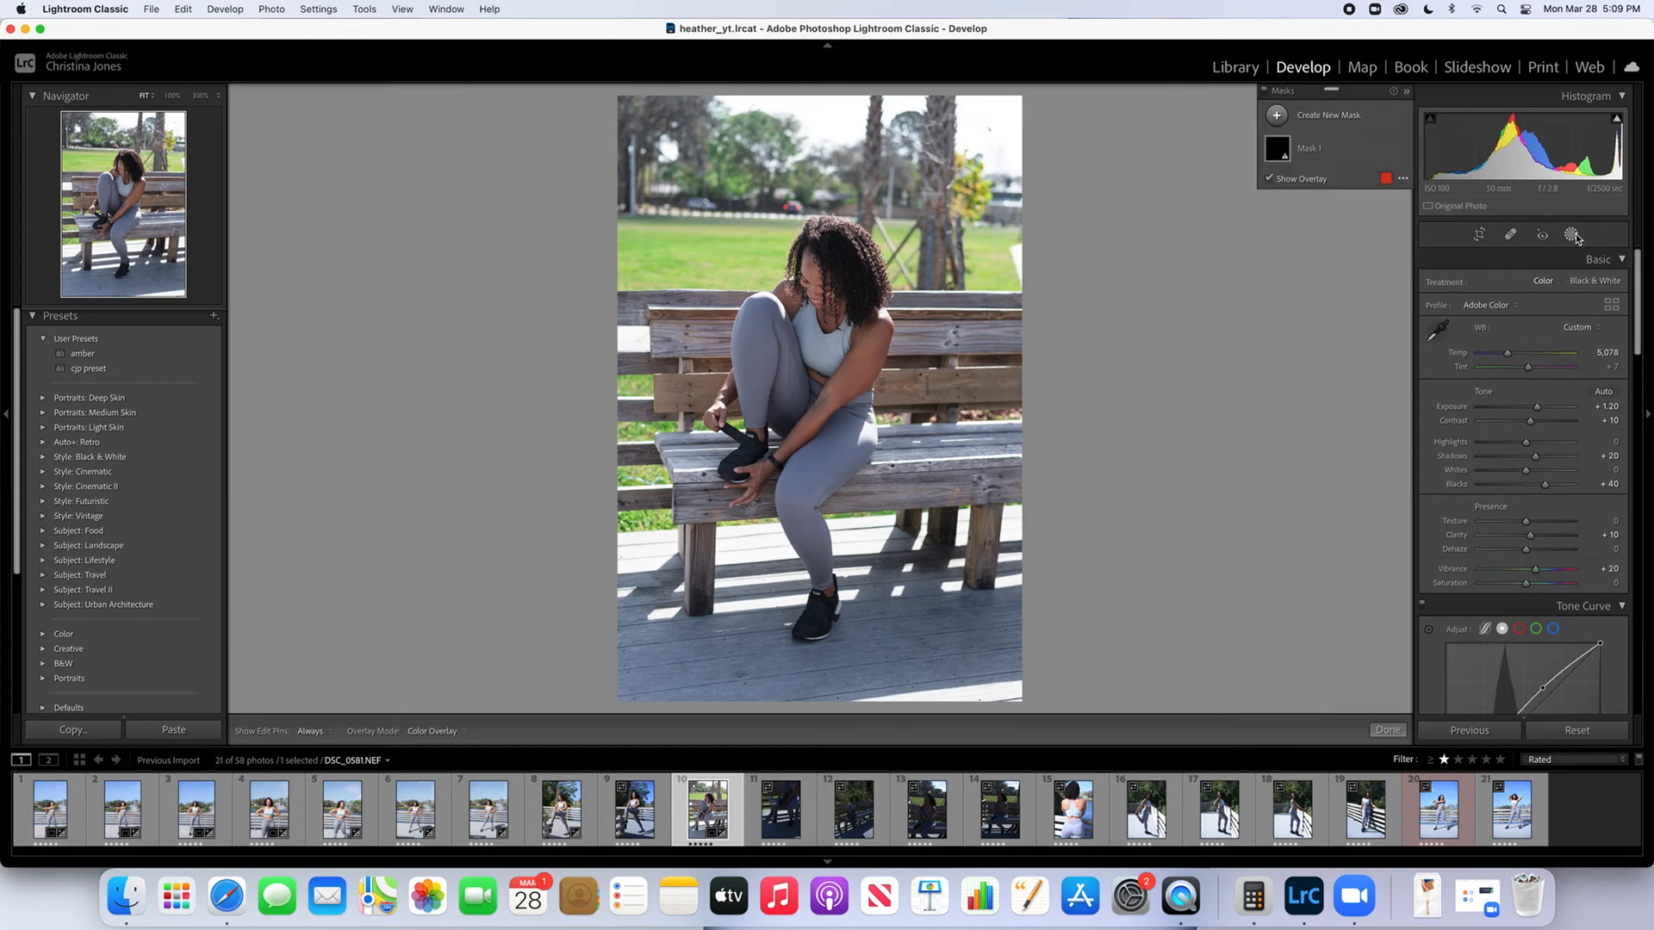
pyautogui.click(1322, 148)
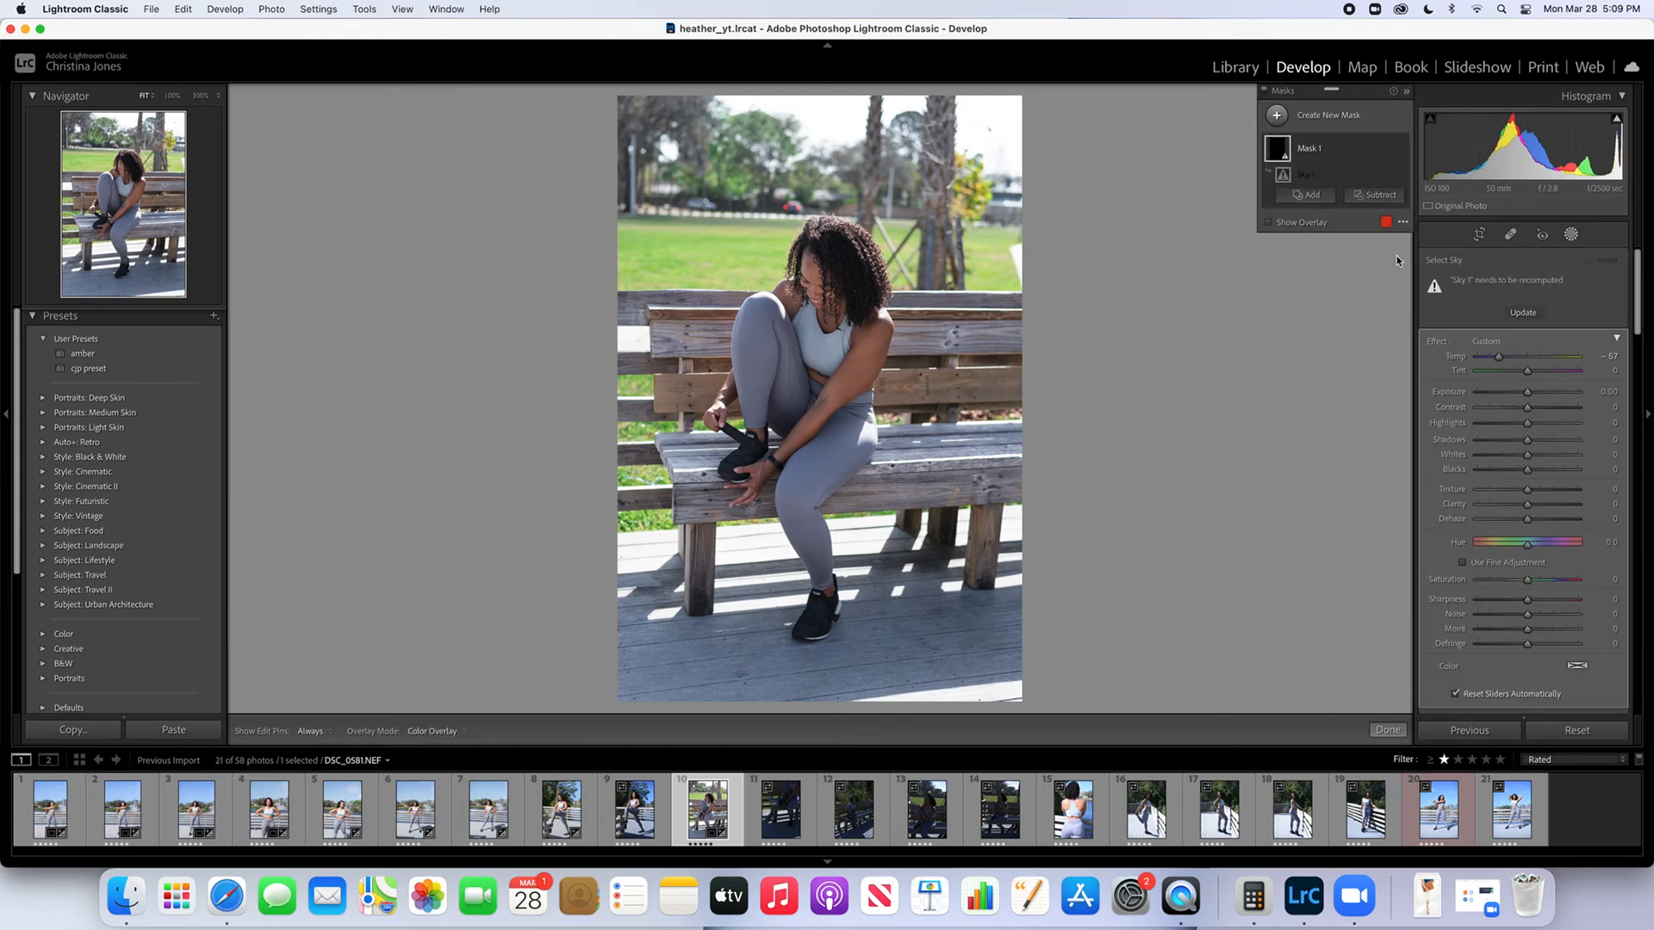
pyautogui.click(1523, 313)
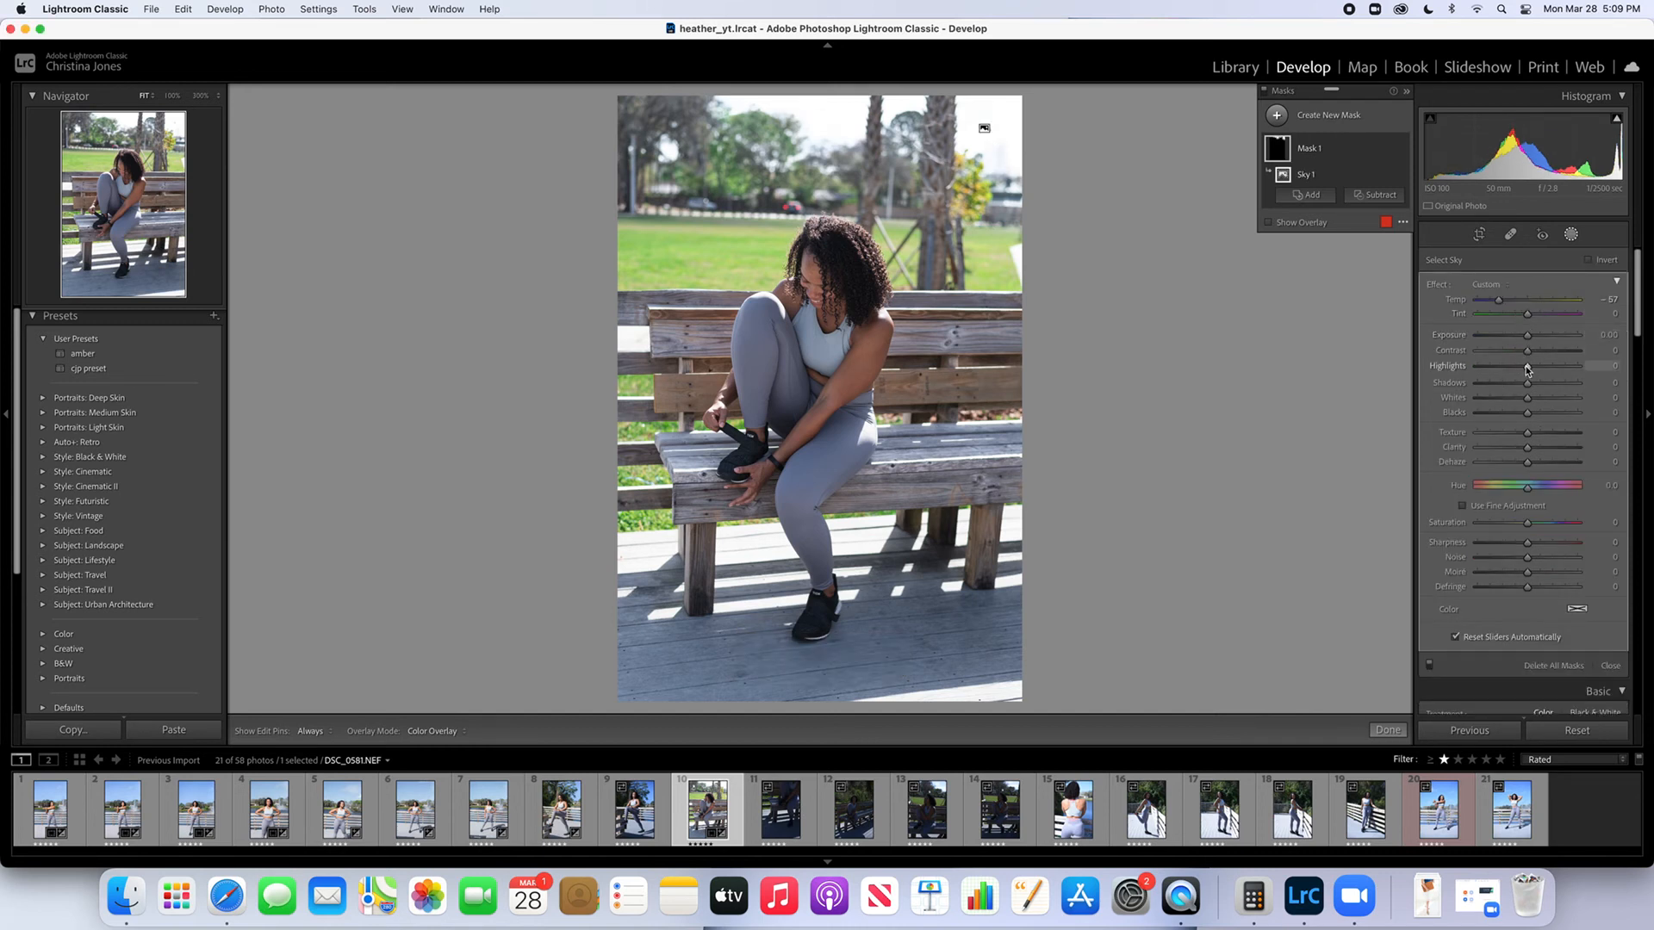
pyautogui.moveTo(1527, 369)
pyautogui.mouseDown()
pyautogui.moveTo(1464, 372)
pyautogui.moveTo(1495, 371)
pyautogui.mouseUp()
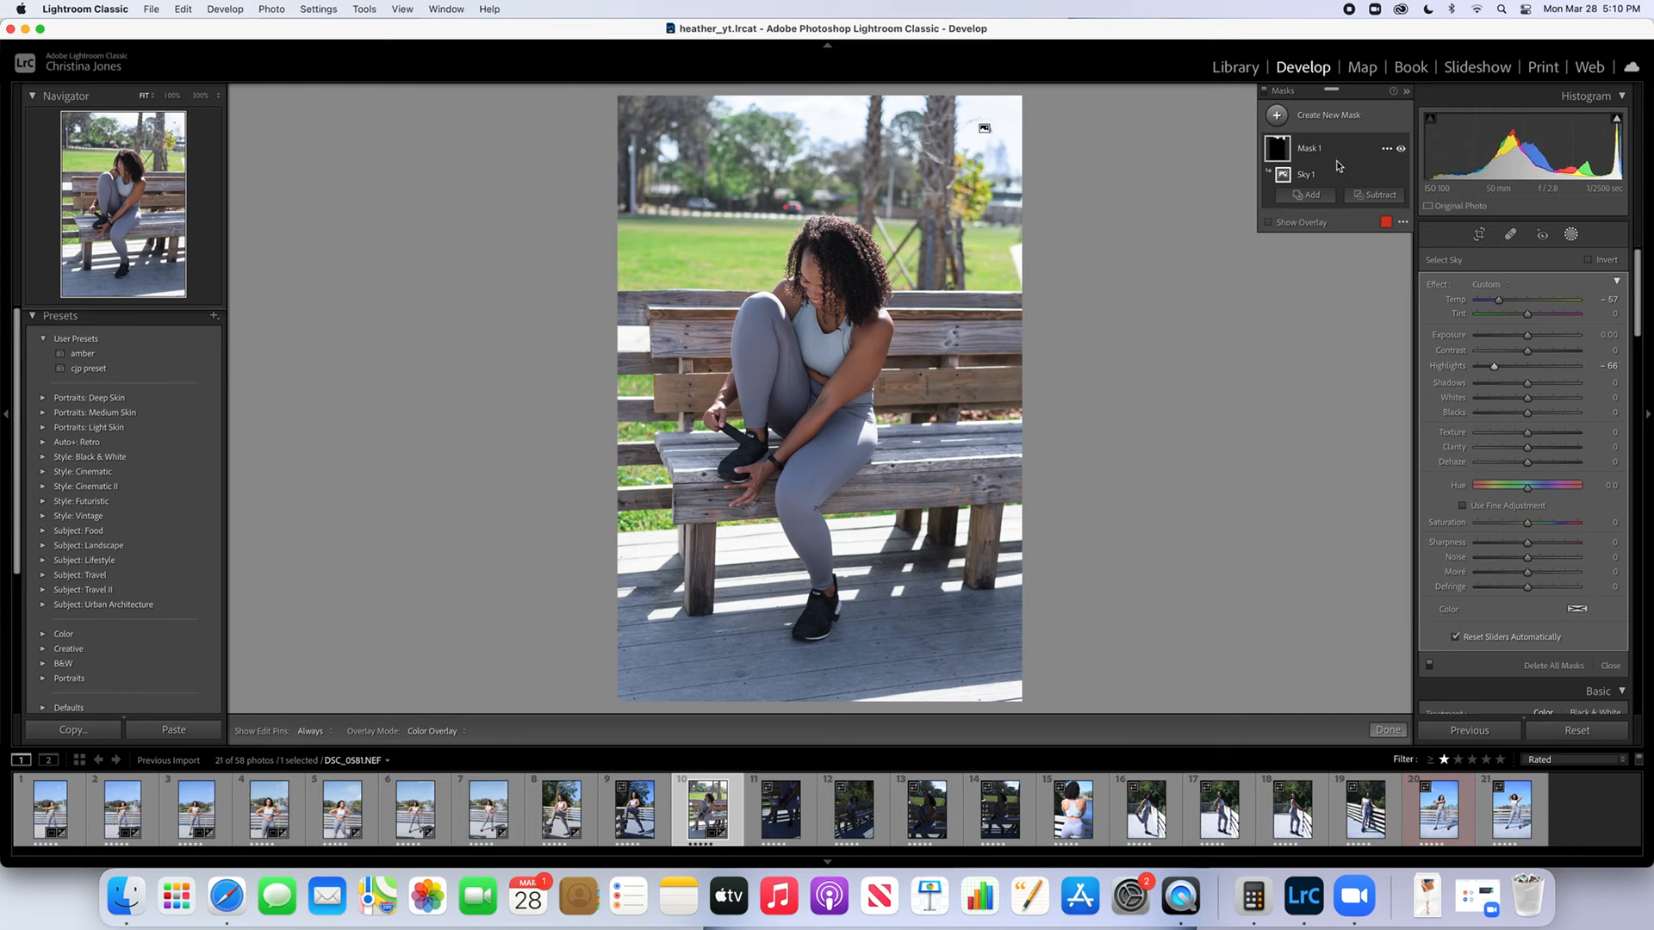
# Start a new brush mask, choose the Soften Skin (Lite) effect for it, and close masking
pyautogui.click(1575, 239)
pyautogui.click(1574, 239)
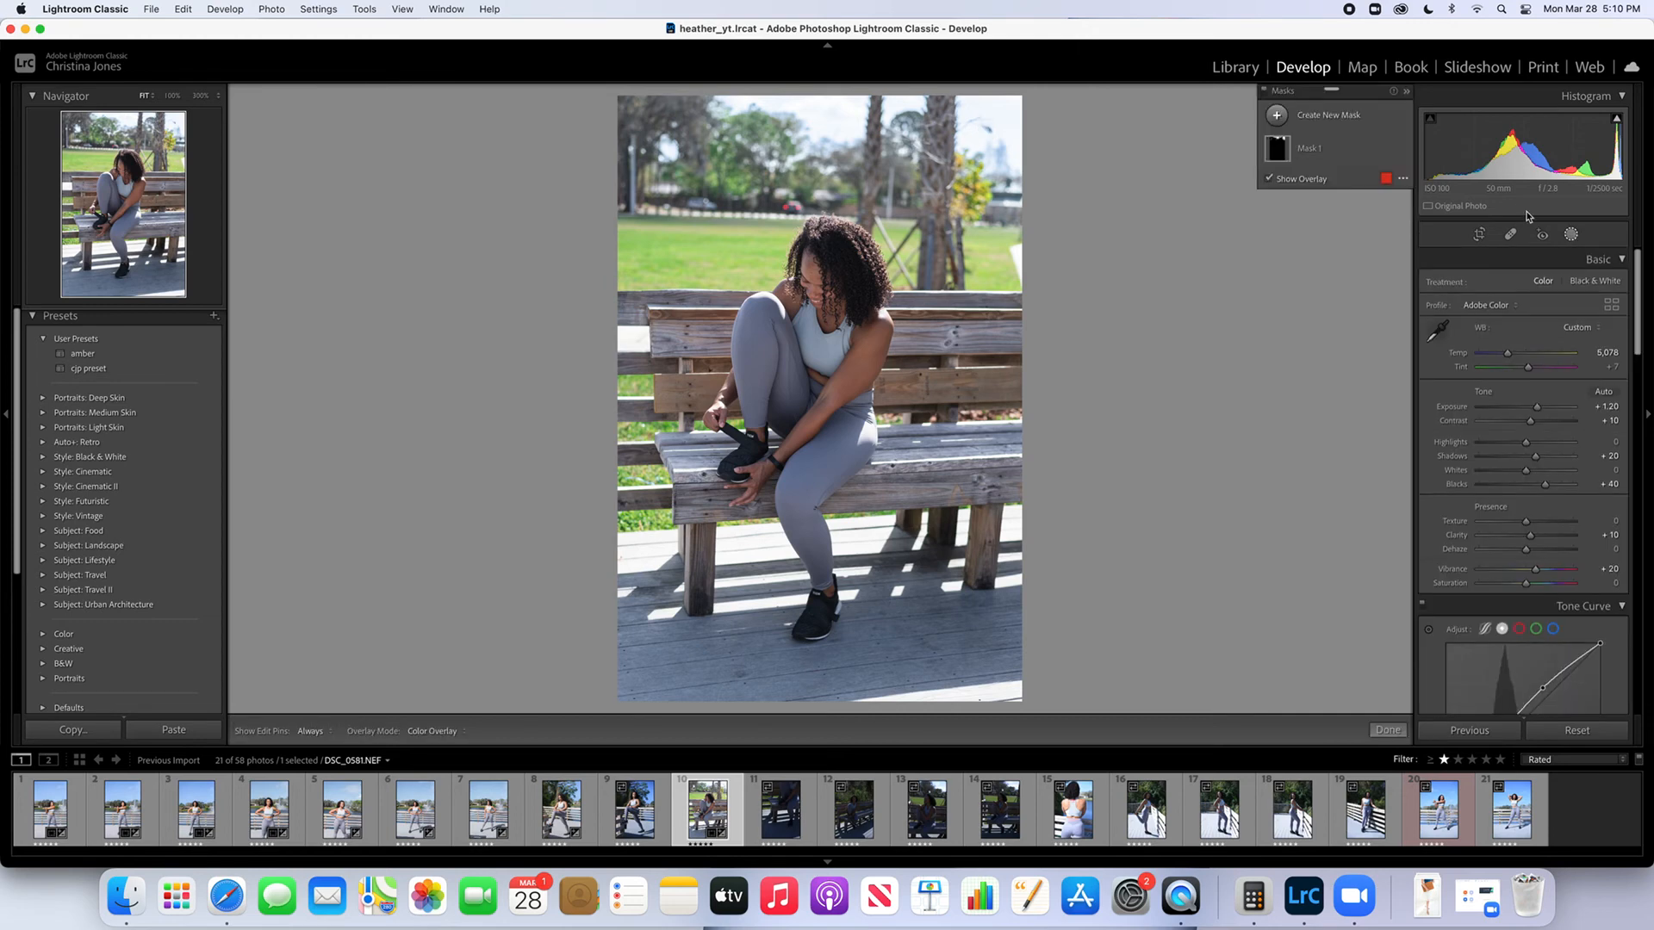
pyautogui.click(1331, 115)
pyautogui.click(1341, 193)
pyautogui.click(1508, 379)
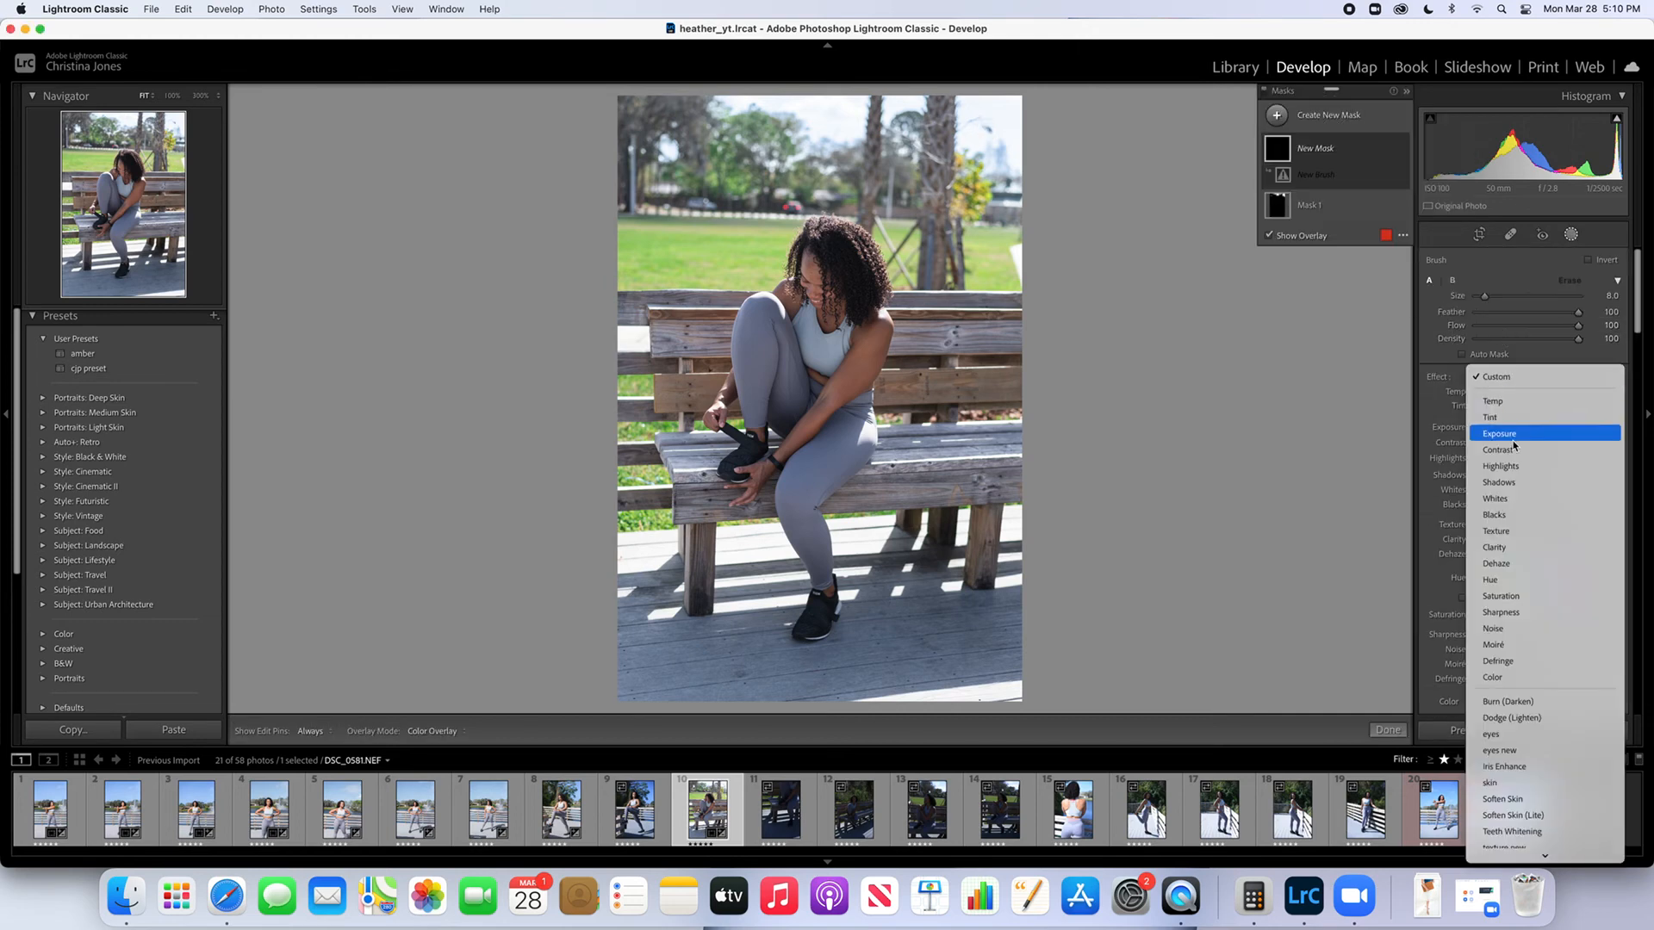
pyautogui.click(1514, 778)
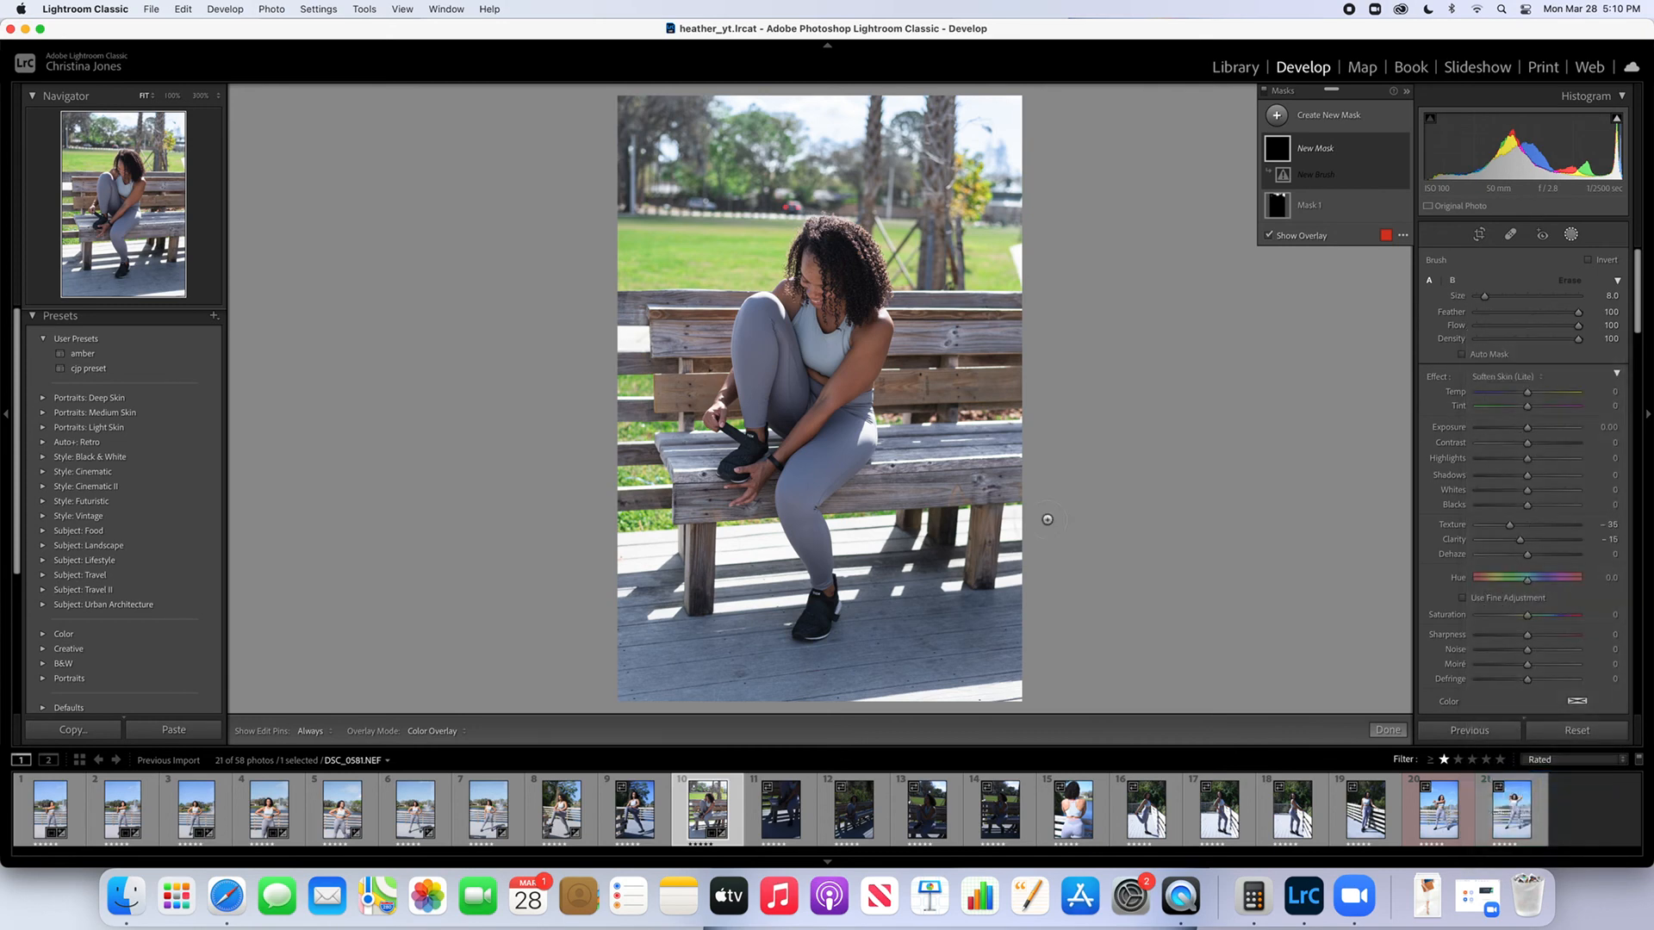
pyautogui.click(1388, 730)
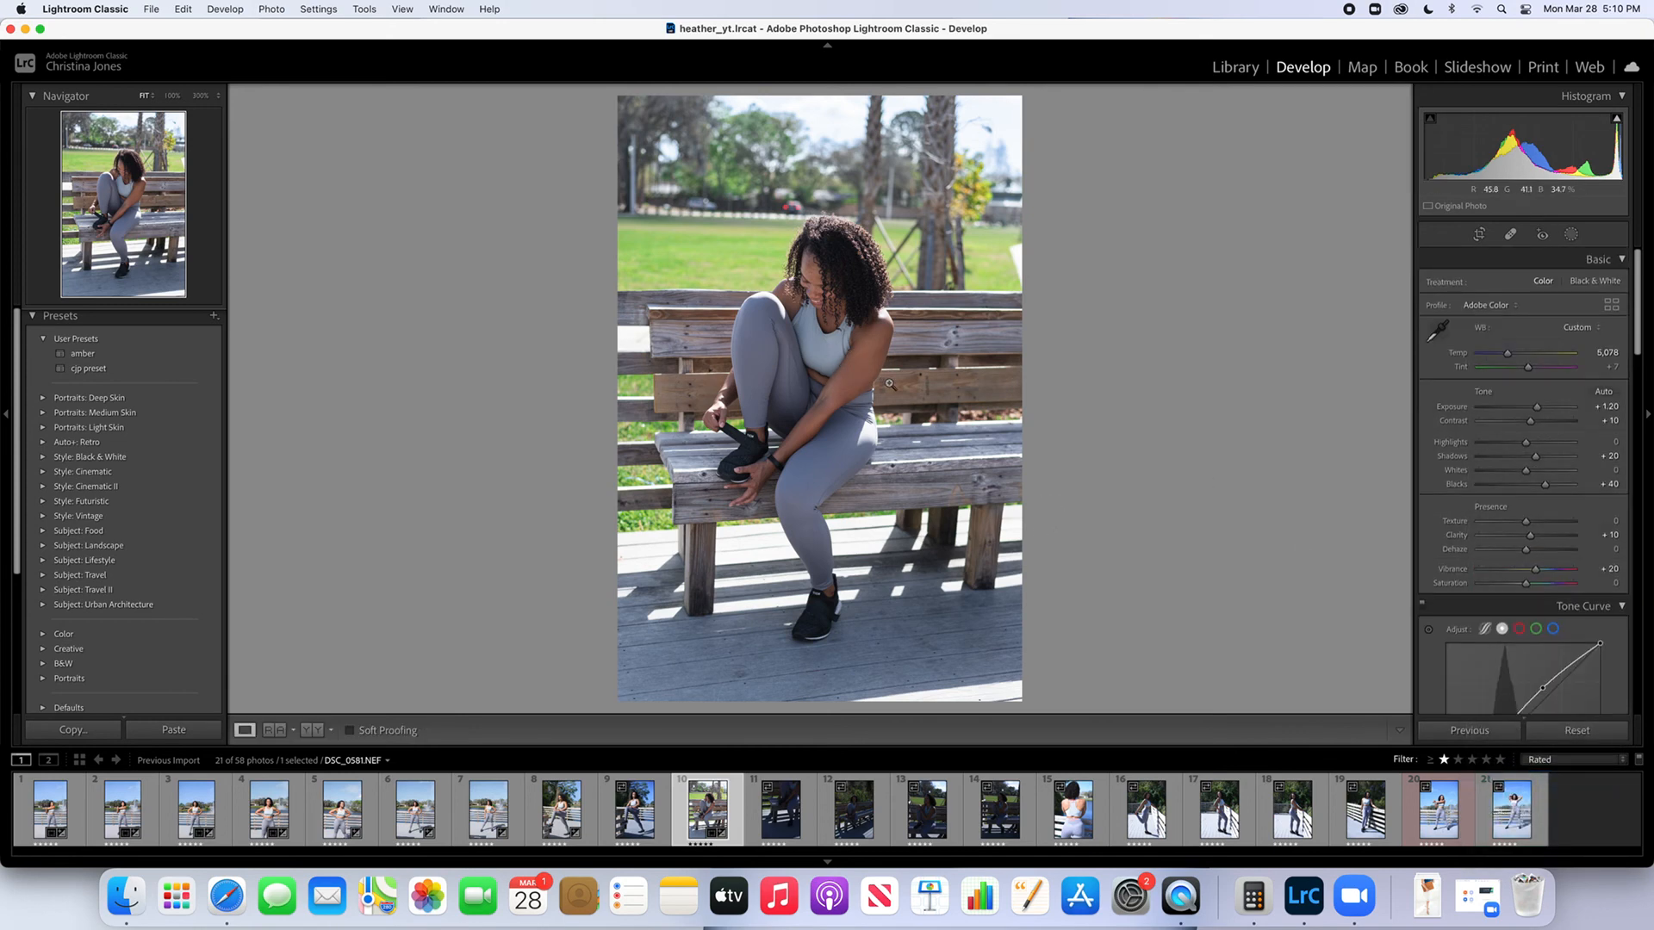
# Create a brush mask with the Soften Skin (Lite) effect, paint it over the woman's arms at 100% zoom, and finish masking
pyautogui.click(845, 393)
pyautogui.scroll(-3, 845, 393)
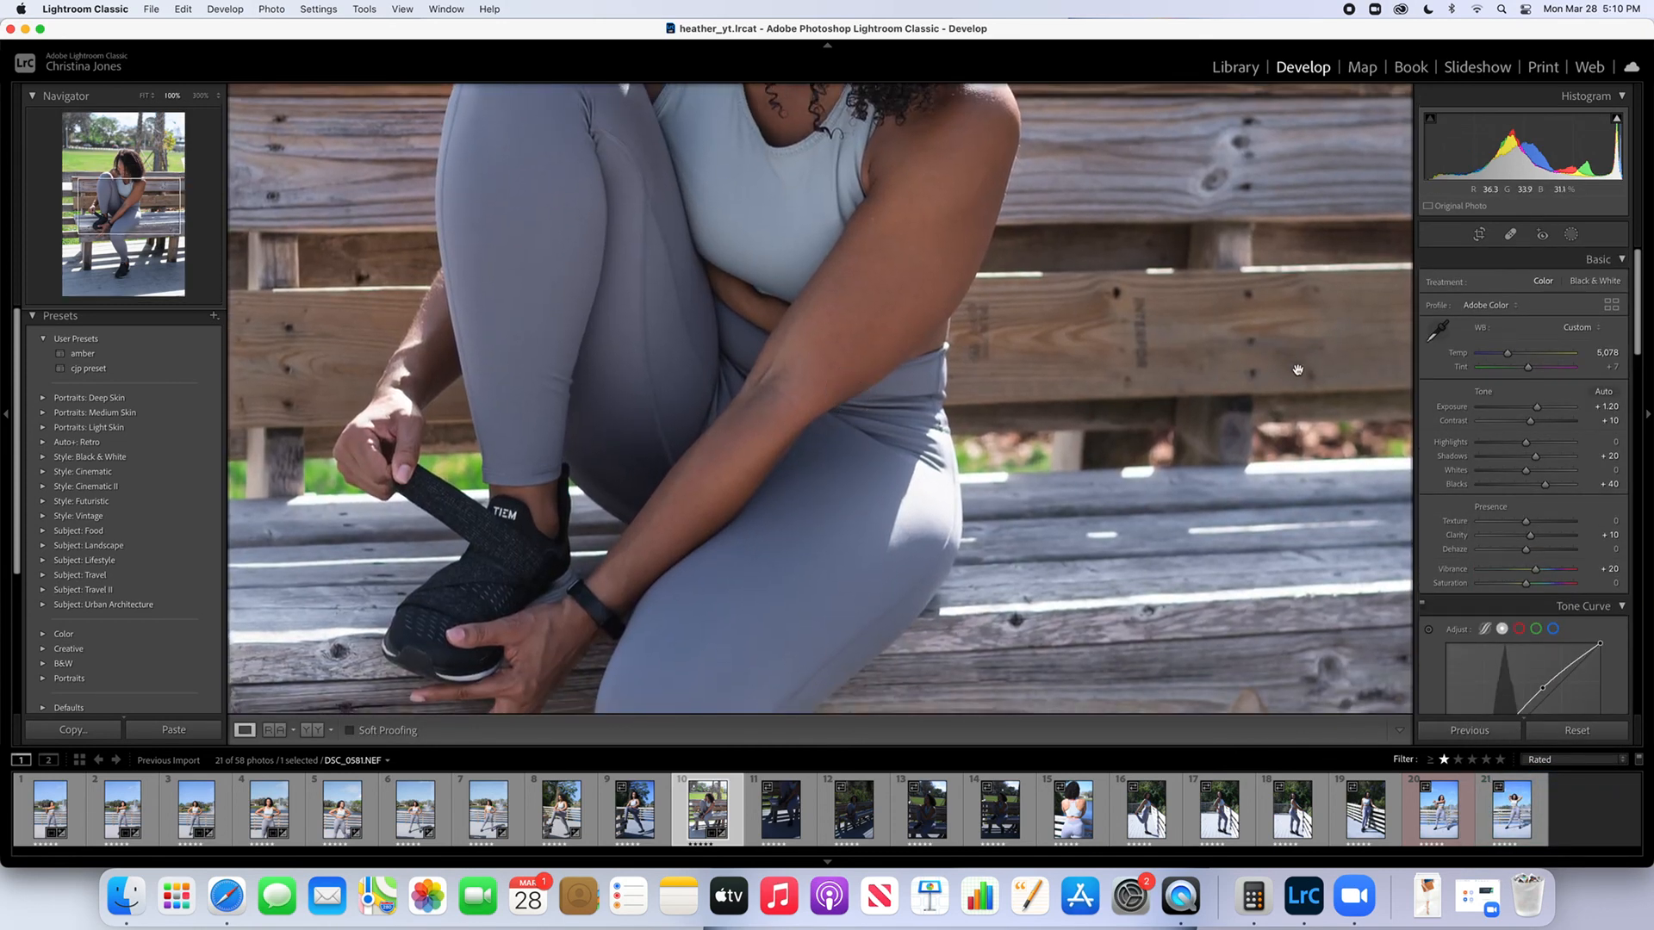
pyautogui.click(1569, 233)
pyautogui.click(1306, 117)
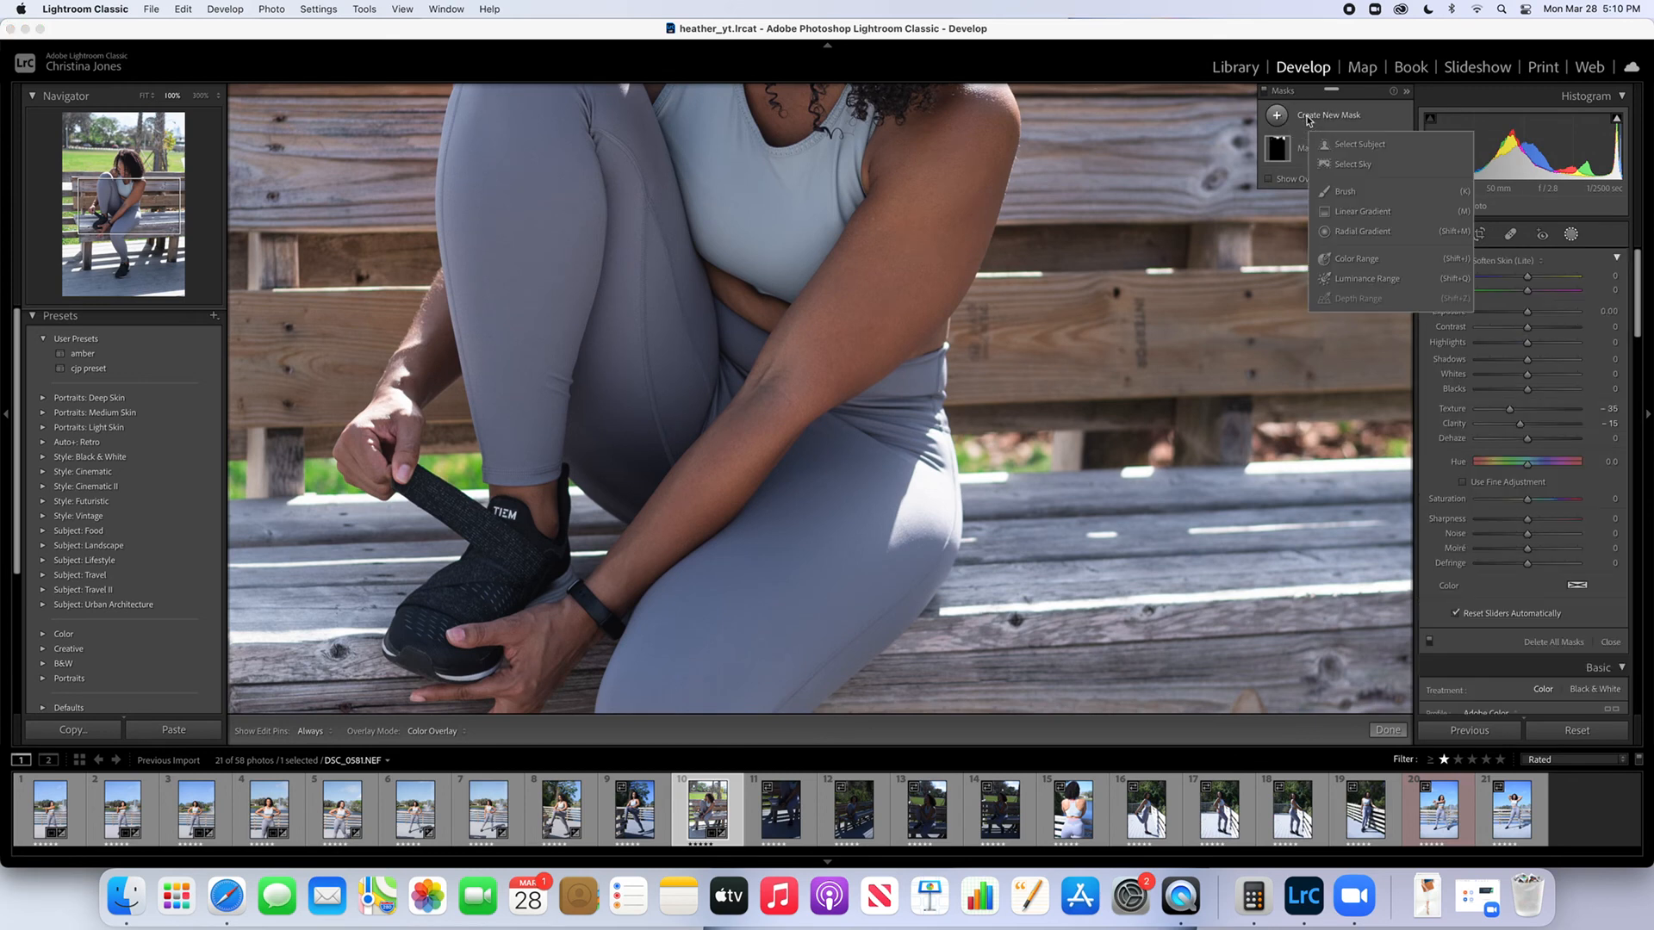
pyautogui.click(1322, 188)
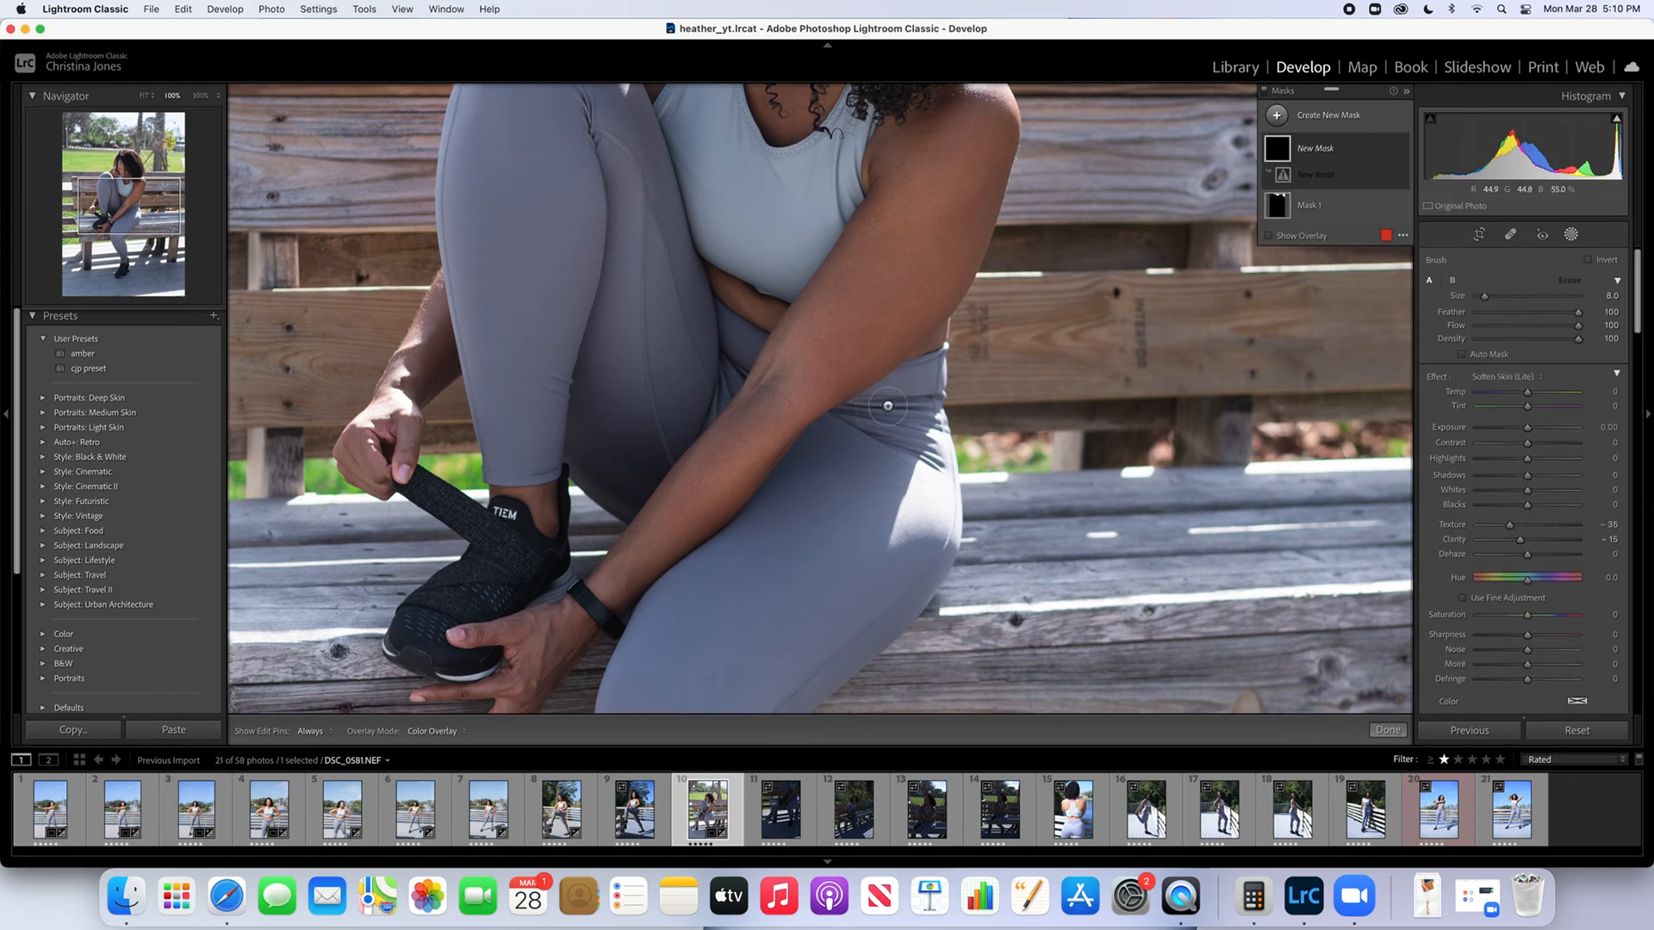
pyautogui.press('h')
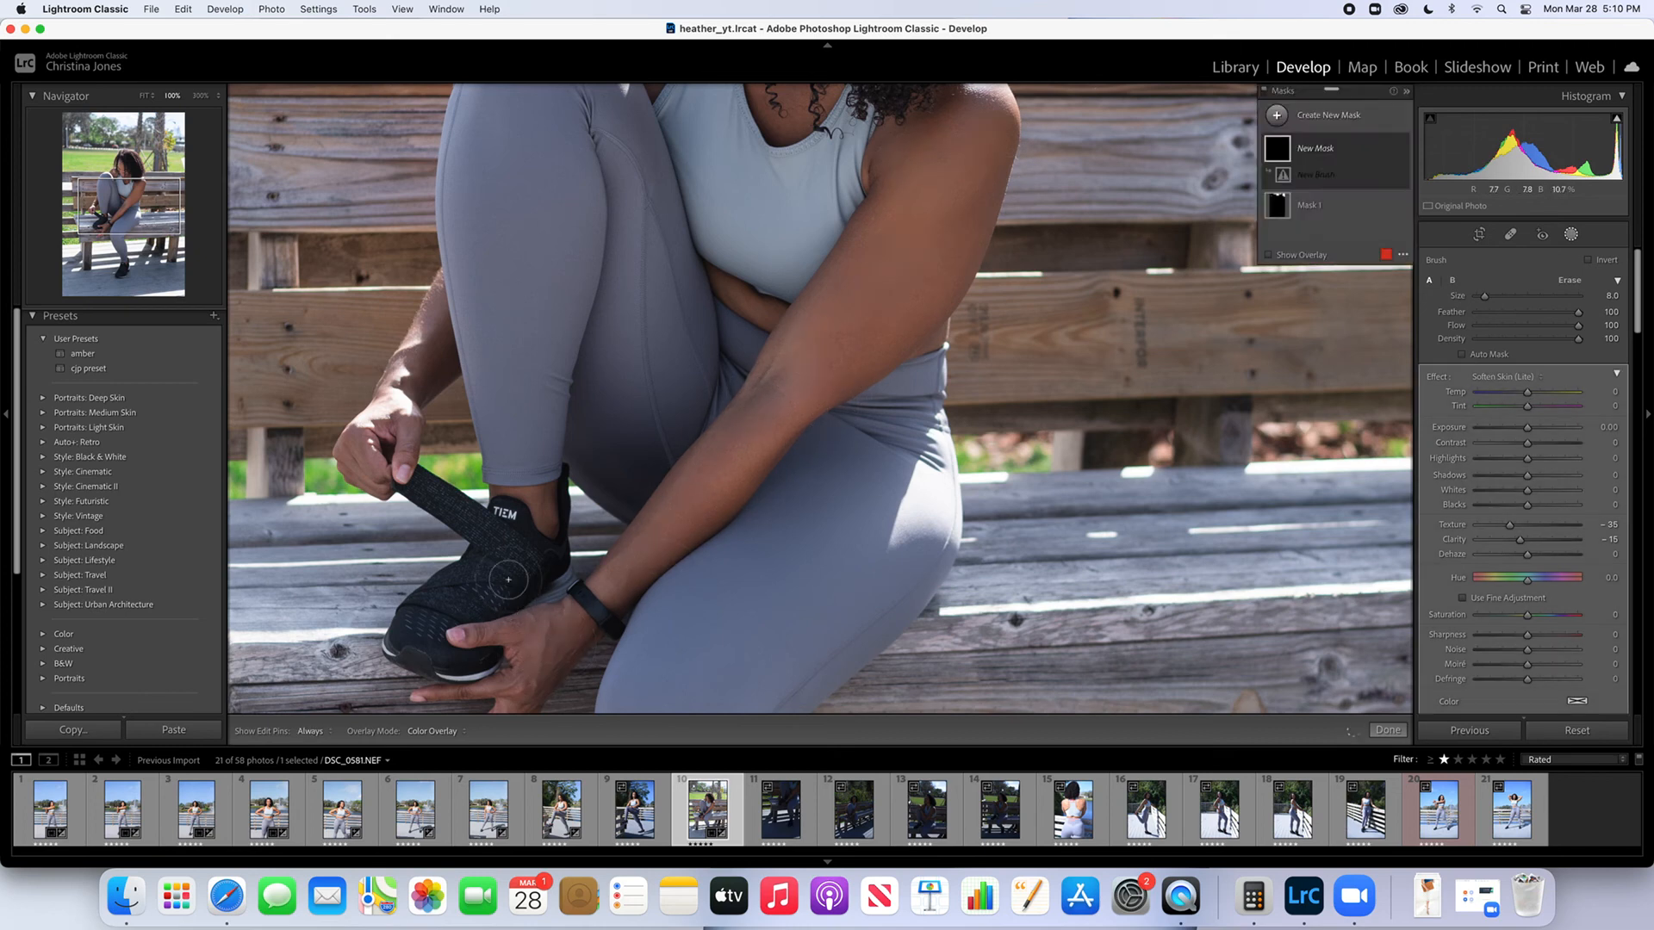
pyautogui.press('h')
pyautogui.moveTo(408, 431)
pyautogui.mouseDown()
pyautogui.moveTo(366, 422)
pyautogui.moveTo(360, 439)
pyautogui.moveTo(422, 358)
pyautogui.mouseUp()
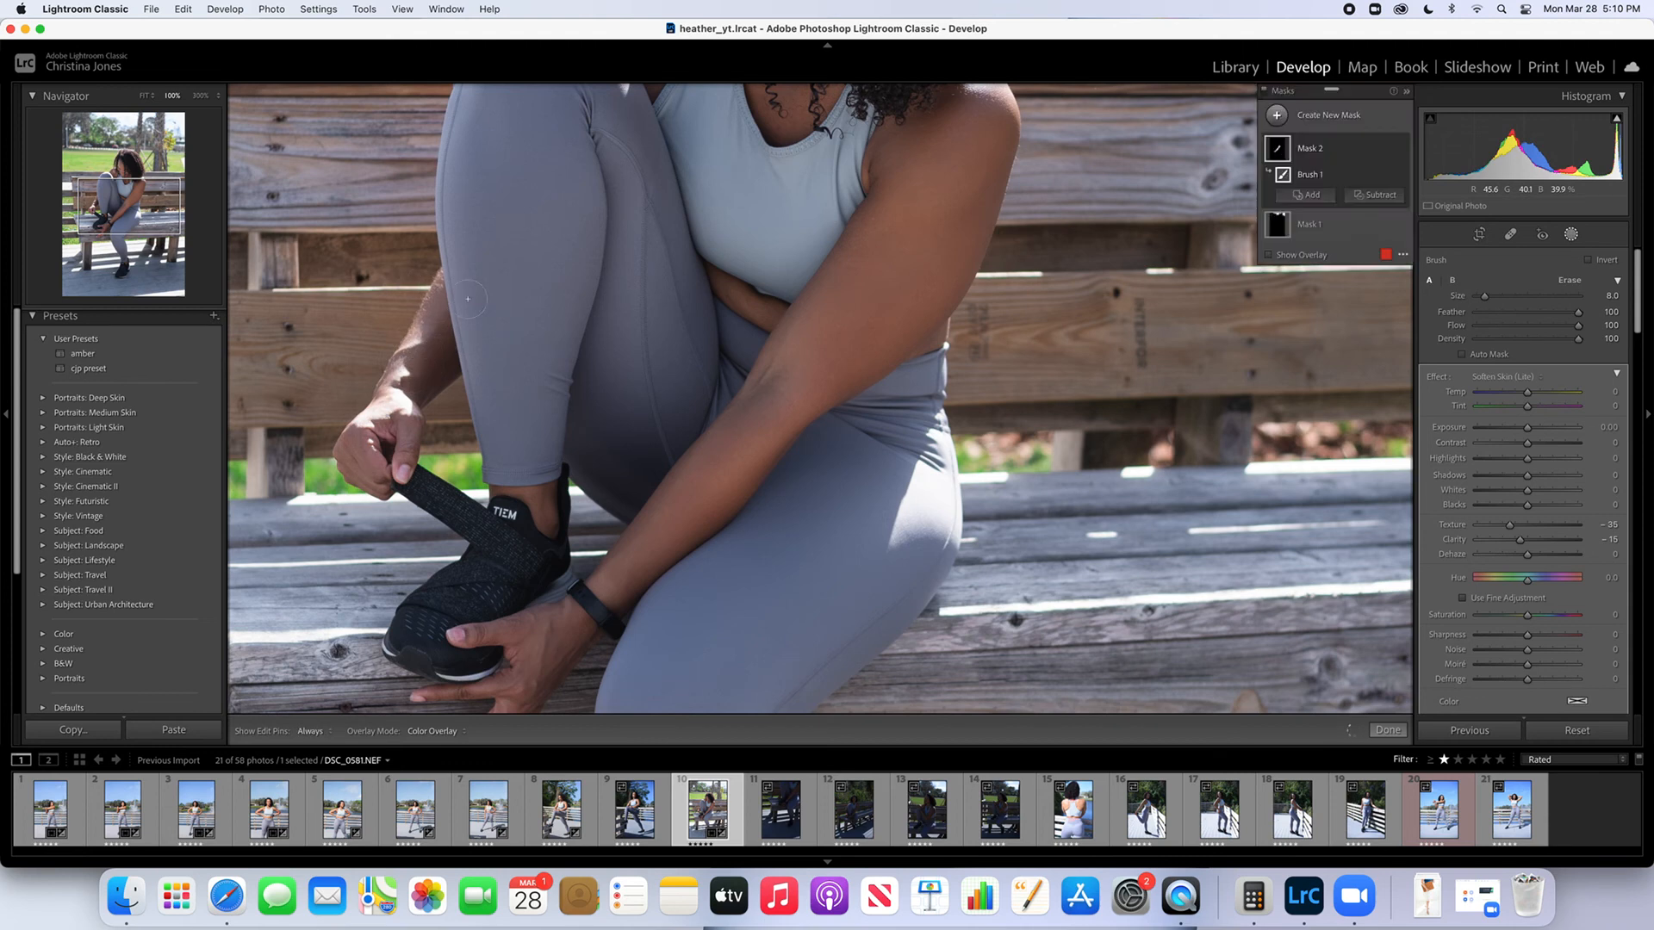
pyautogui.click(1388, 729)
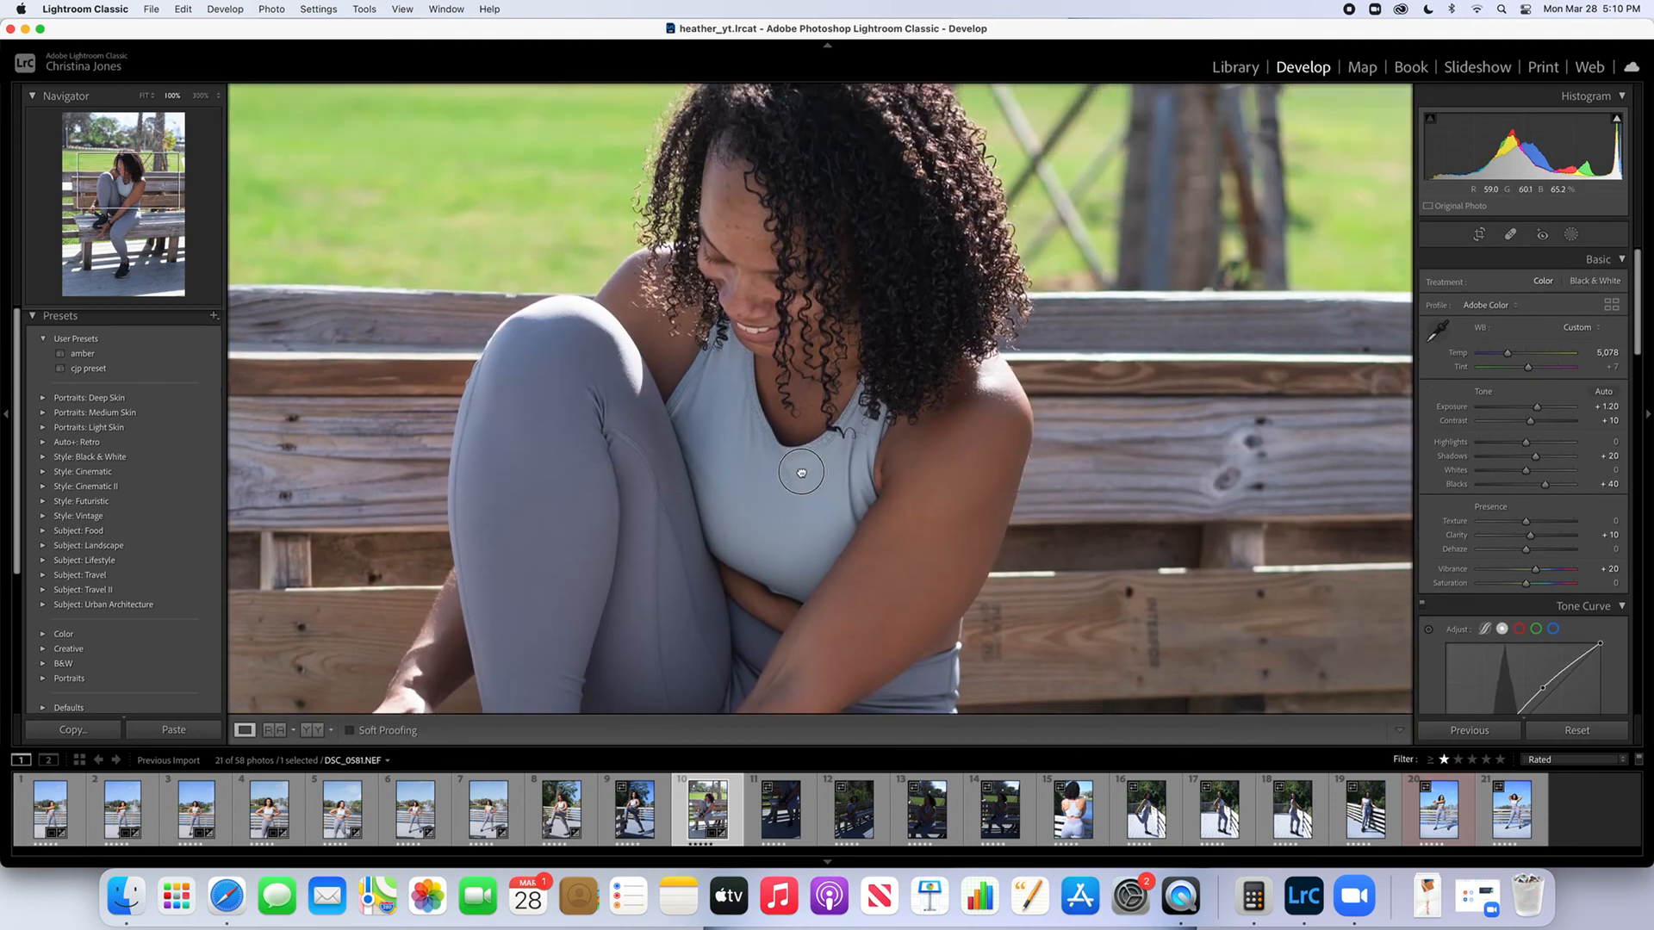
# Reopen the skin-softening brush mask, extend it over the skin of the woman's upper body, and finish masking
pyautogui.click(1571, 235)
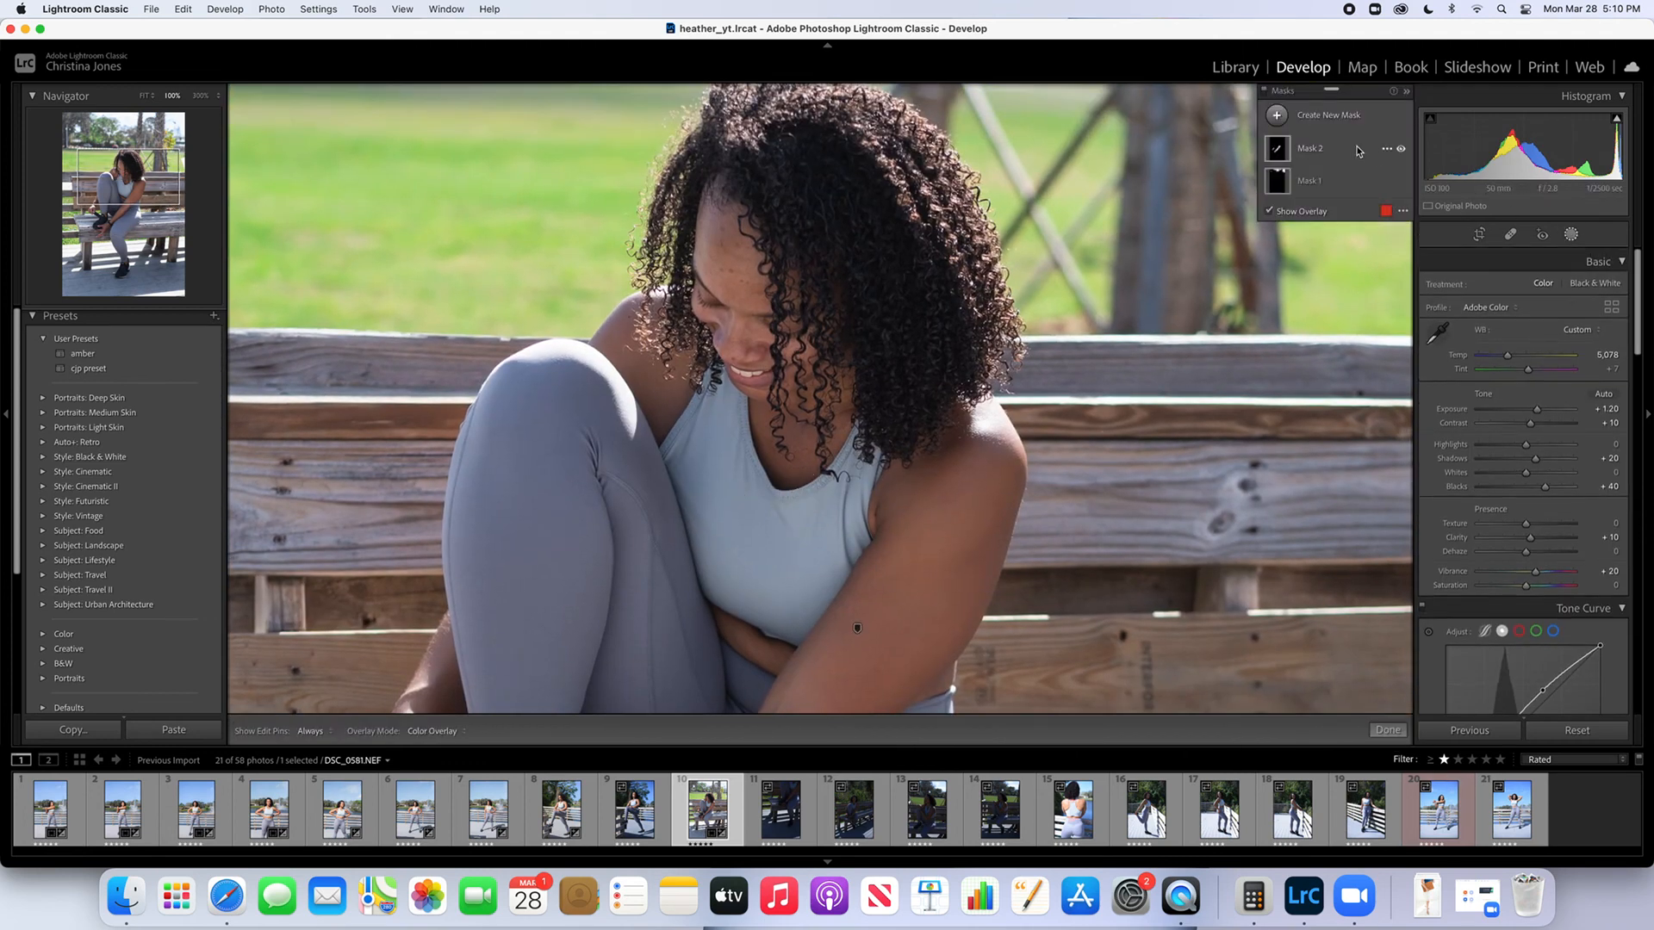
pyautogui.click(1298, 151)
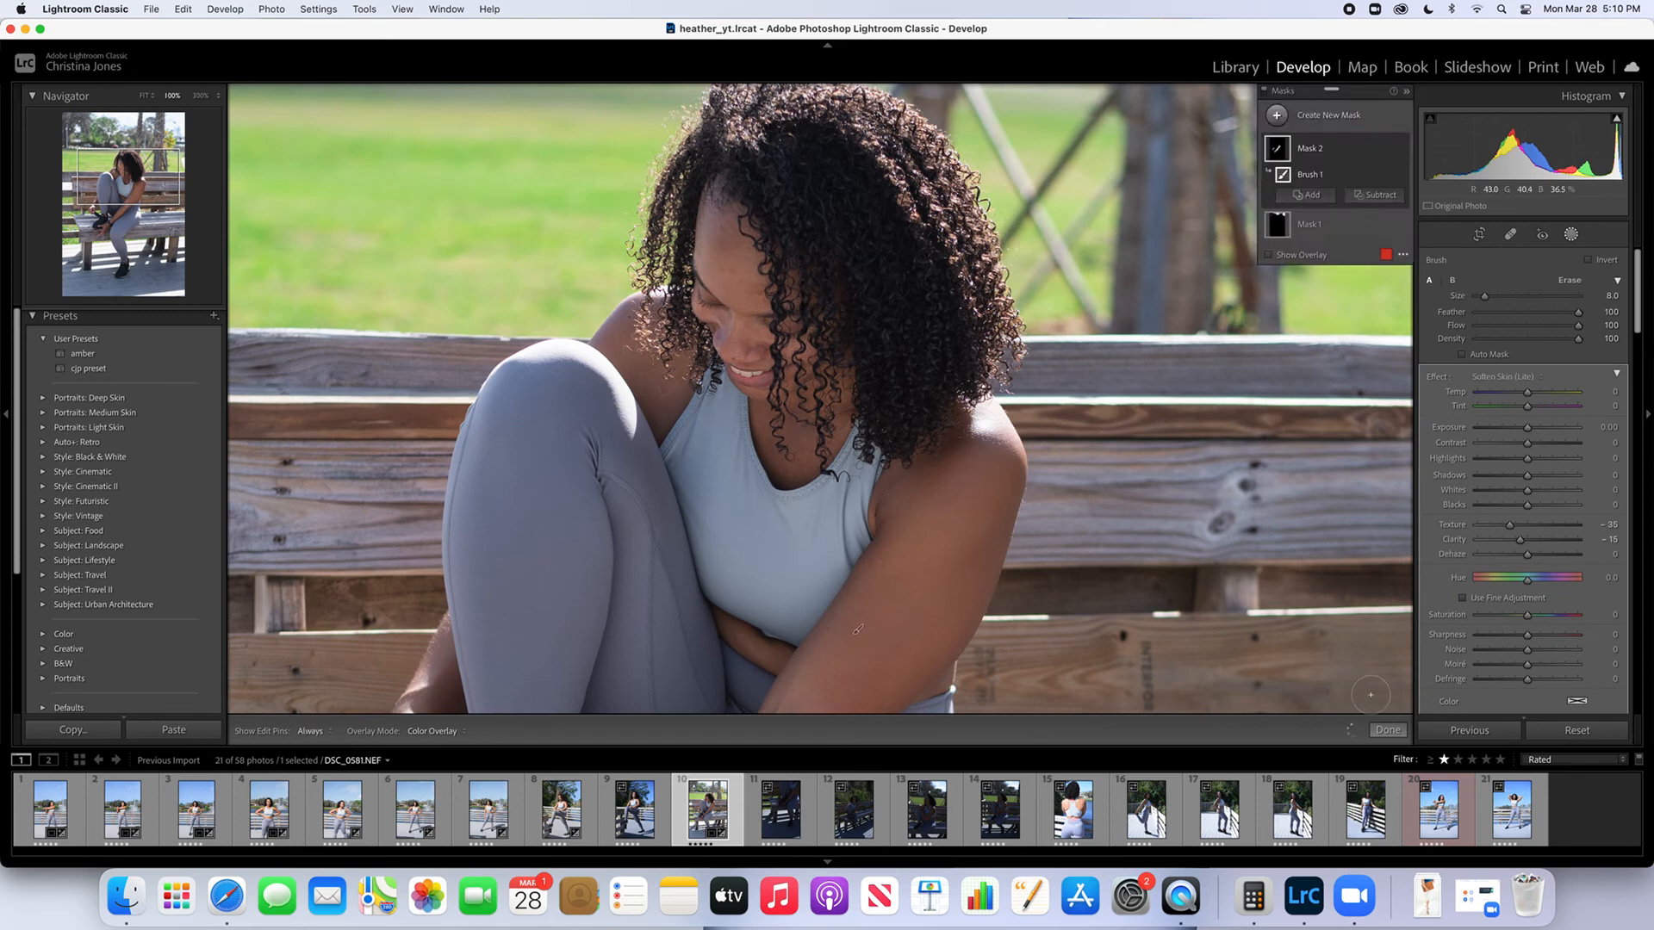
pyautogui.click(1387, 731)
# Create a brush mask with the texture new effect (Texture 100), paint it over the woman's curly hair, and finish masking
pyautogui.moveTo(867, 196); pyautogui.dragTo(844, 245)
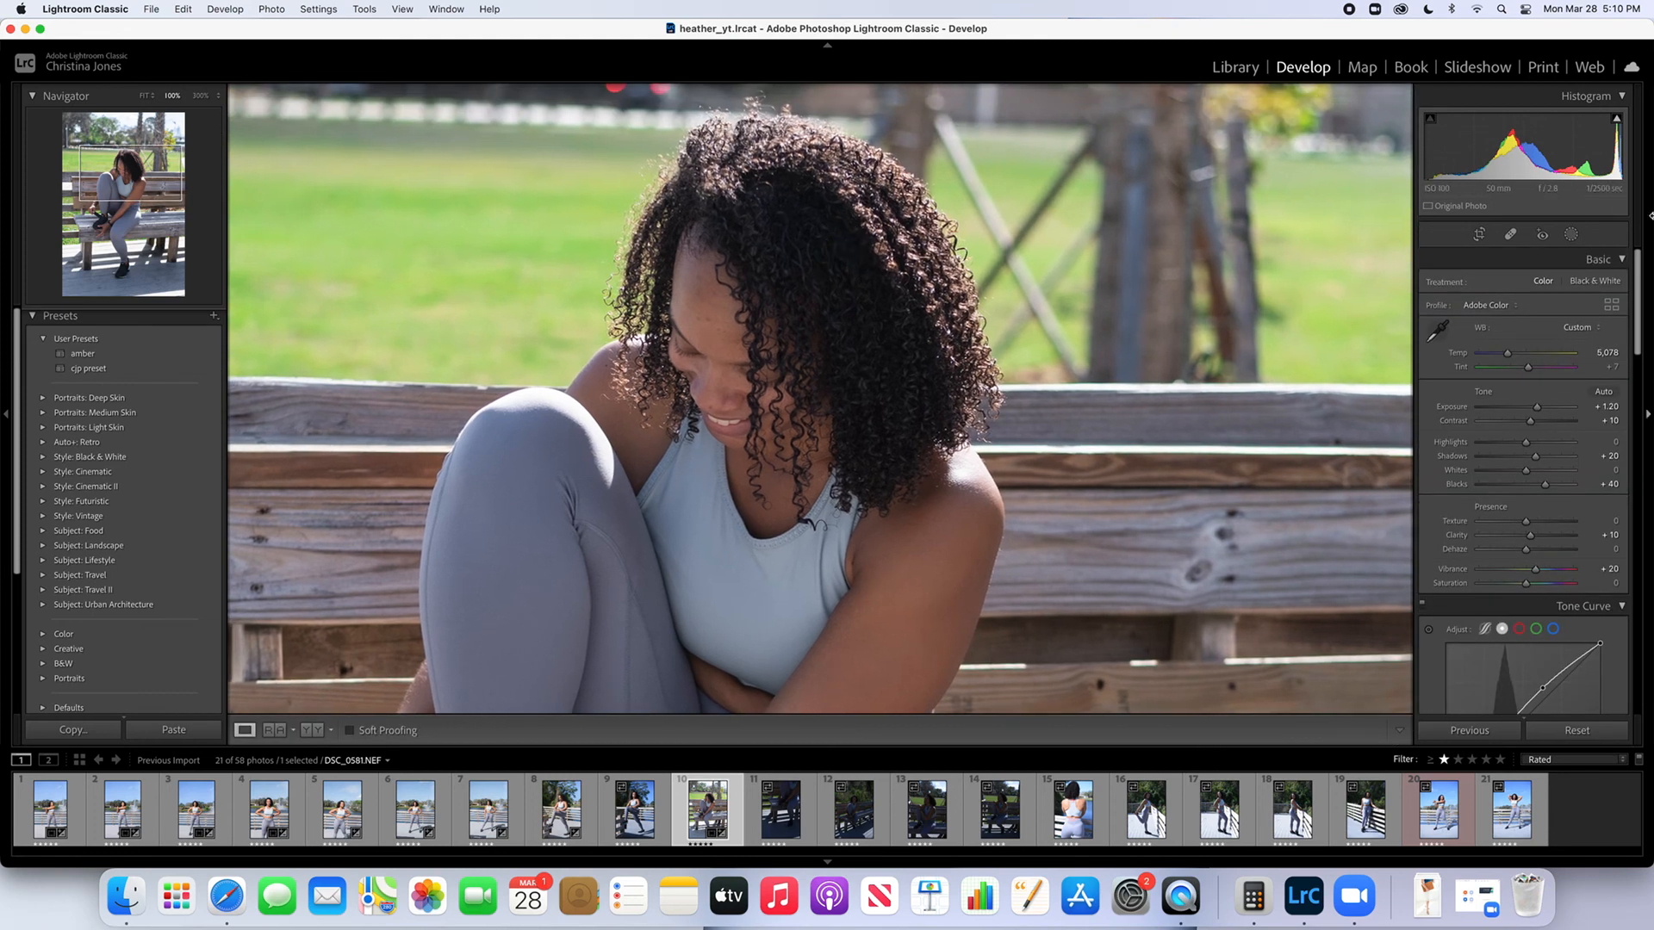
pyautogui.click(1571, 235)
pyautogui.click(1344, 113)
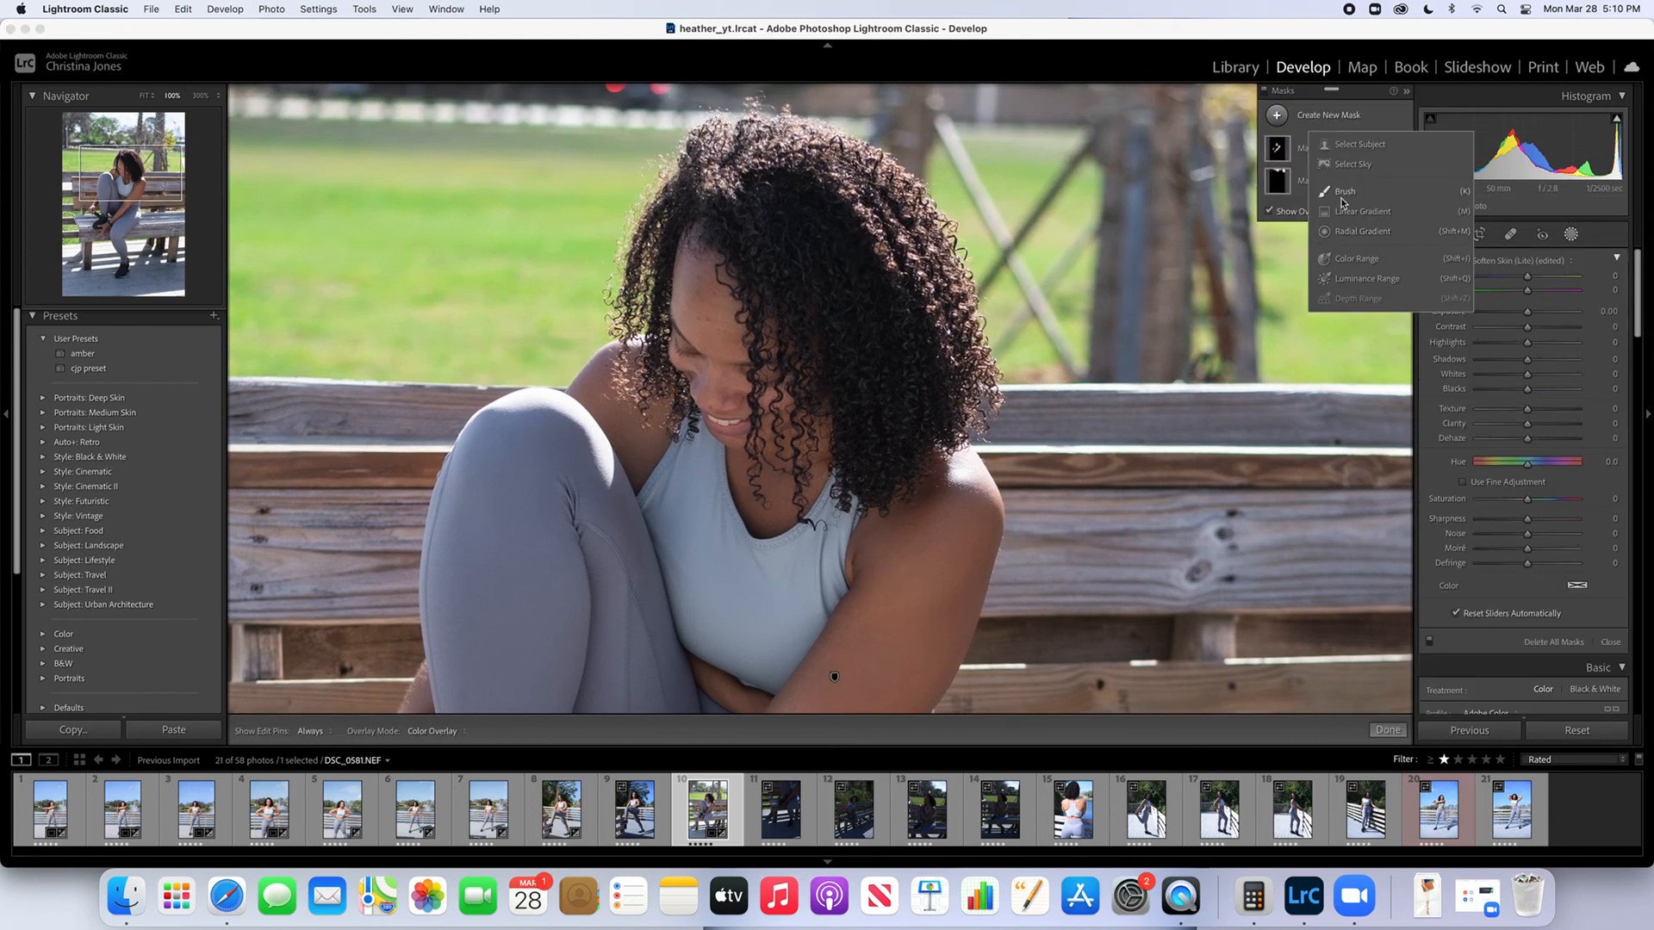
pyautogui.click(1340, 185)
pyautogui.click(1524, 379)
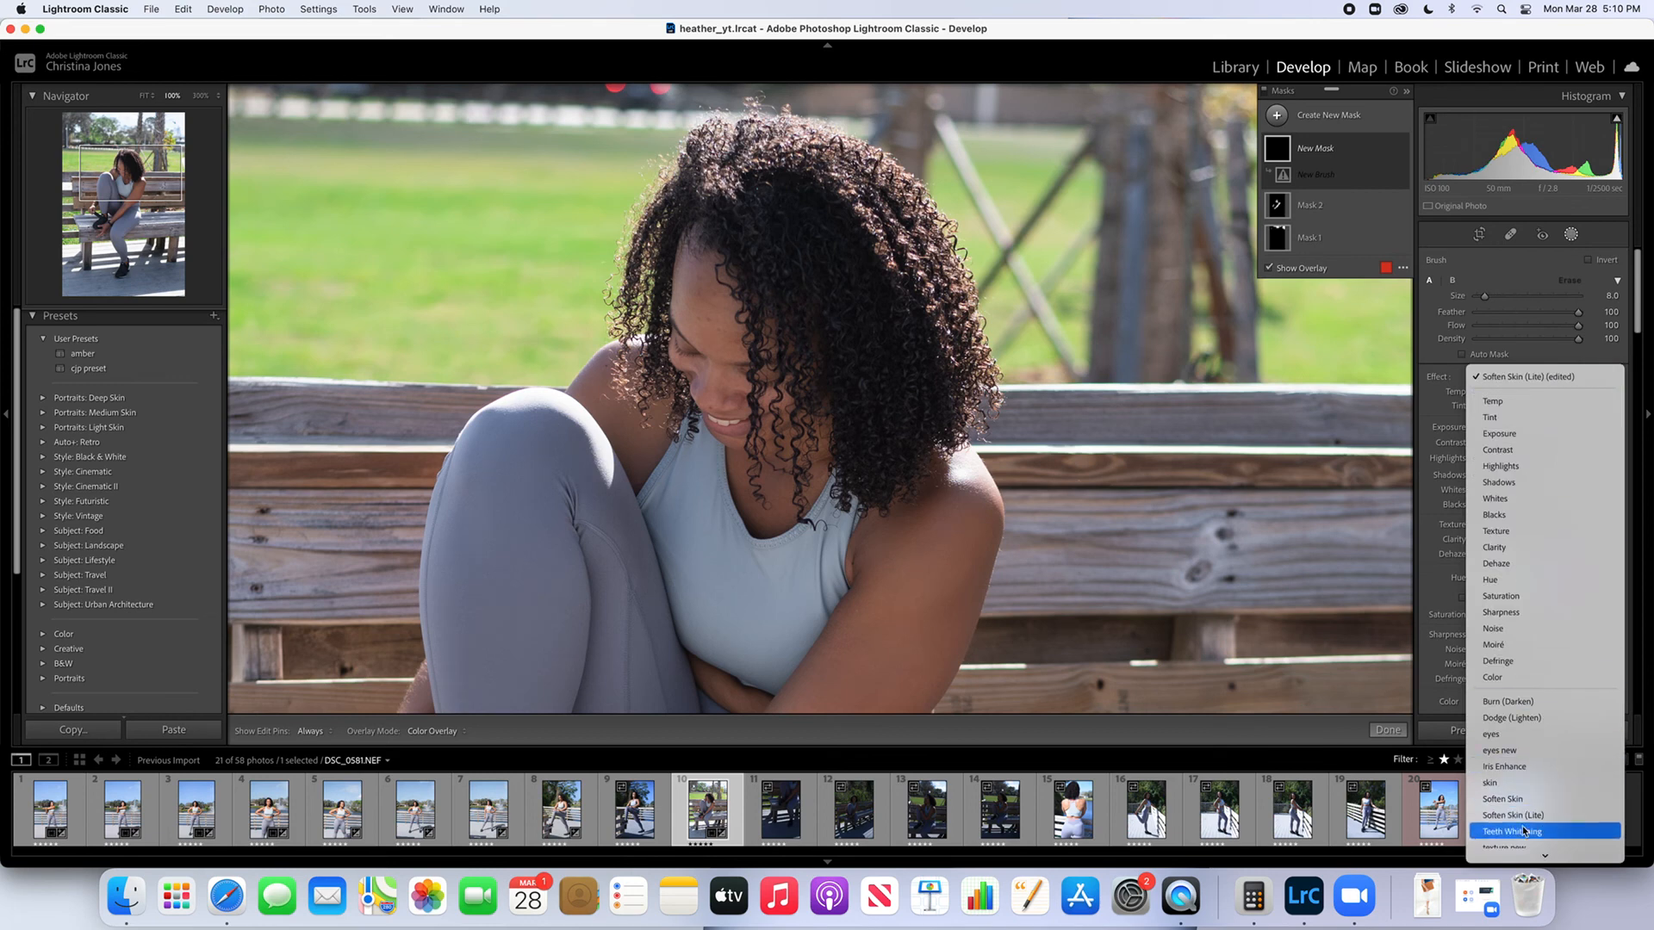
pyautogui.click(1509, 795)
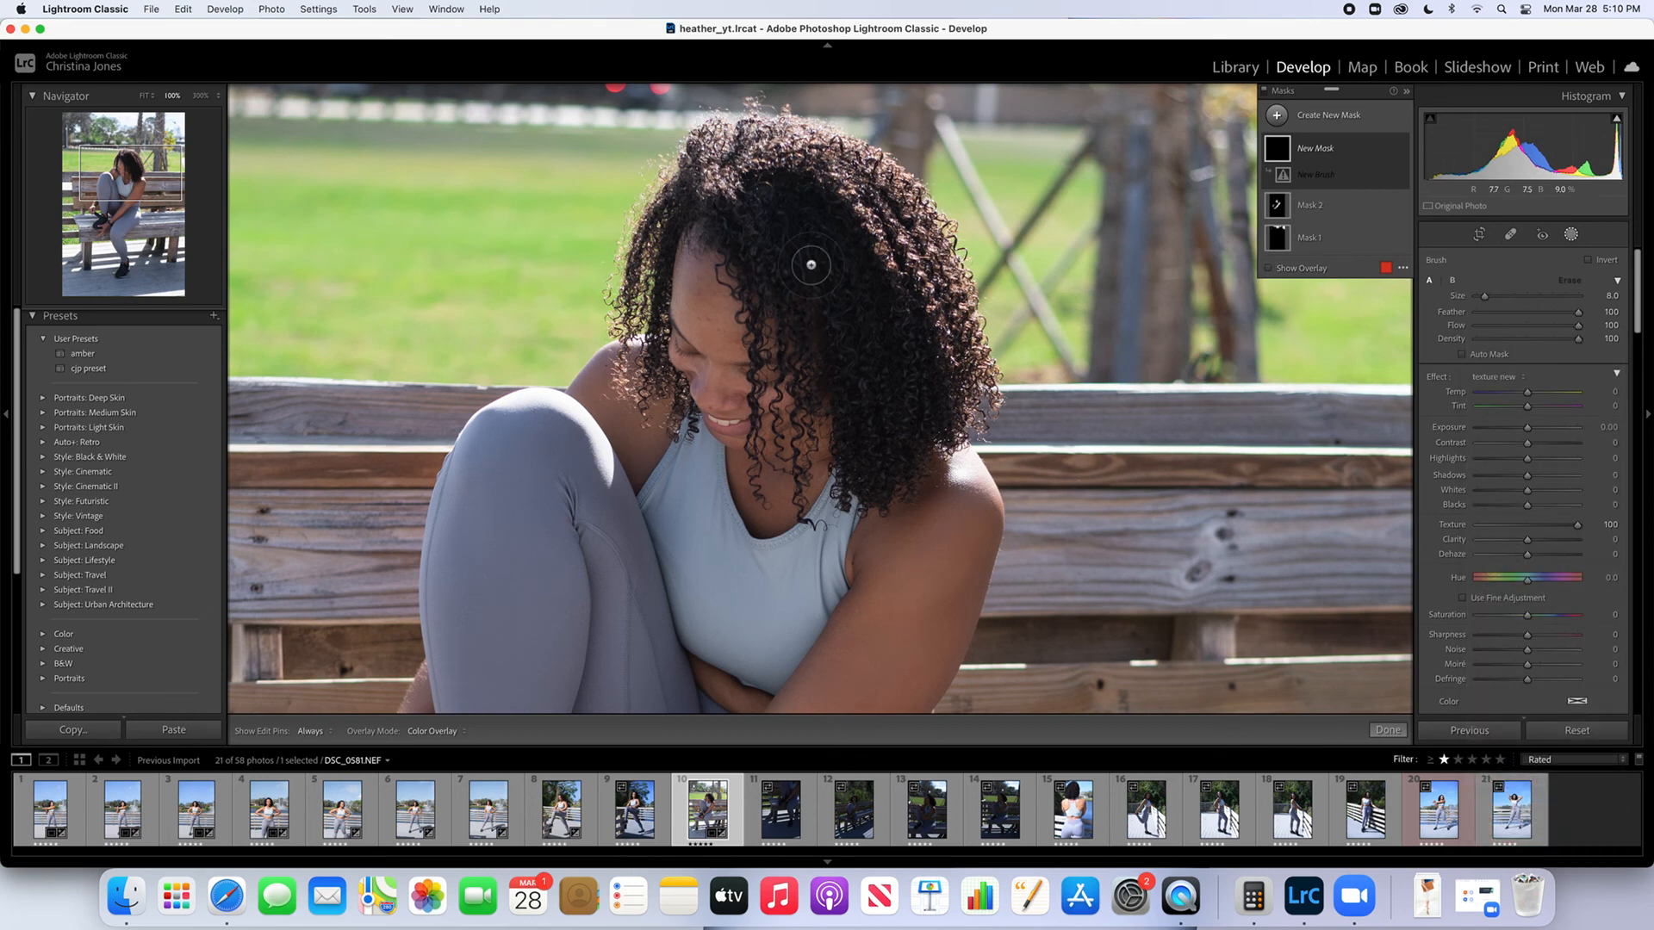
pyautogui.press('h')
pyautogui.moveTo(865, 421)
pyautogui.mouseDown()
pyautogui.moveTo(894, 336)
pyautogui.moveTo(789, 164)
pyautogui.moveTo(689, 186)
pyautogui.mouseUp()
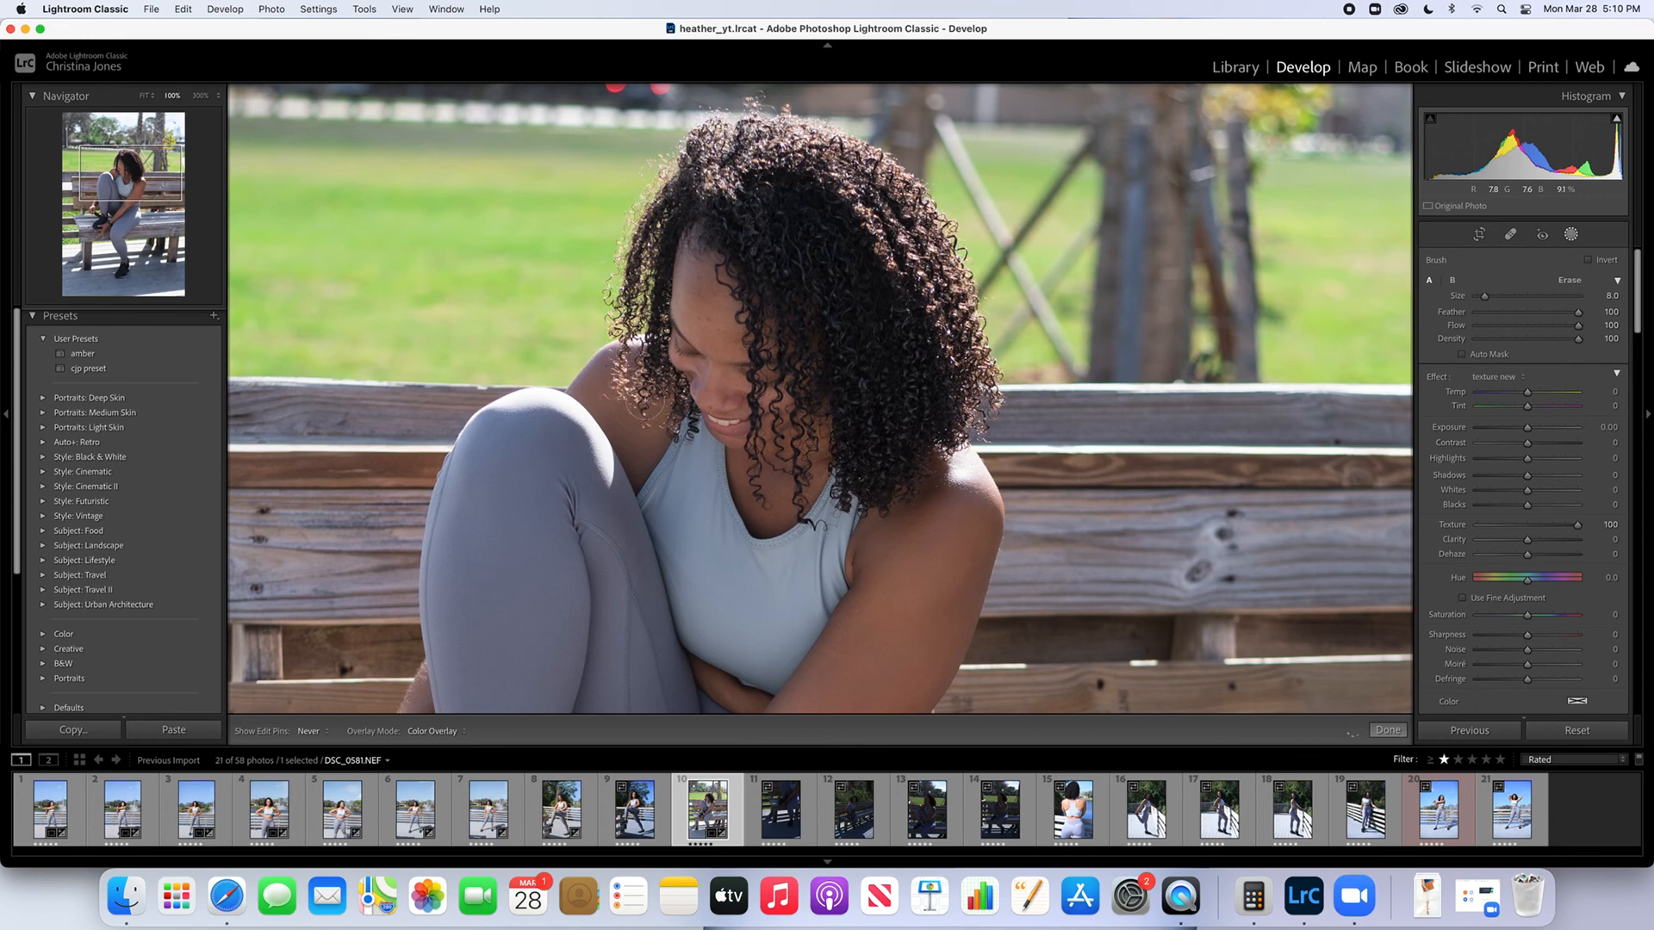
pyautogui.press('h')
pyautogui.click(1388, 729)
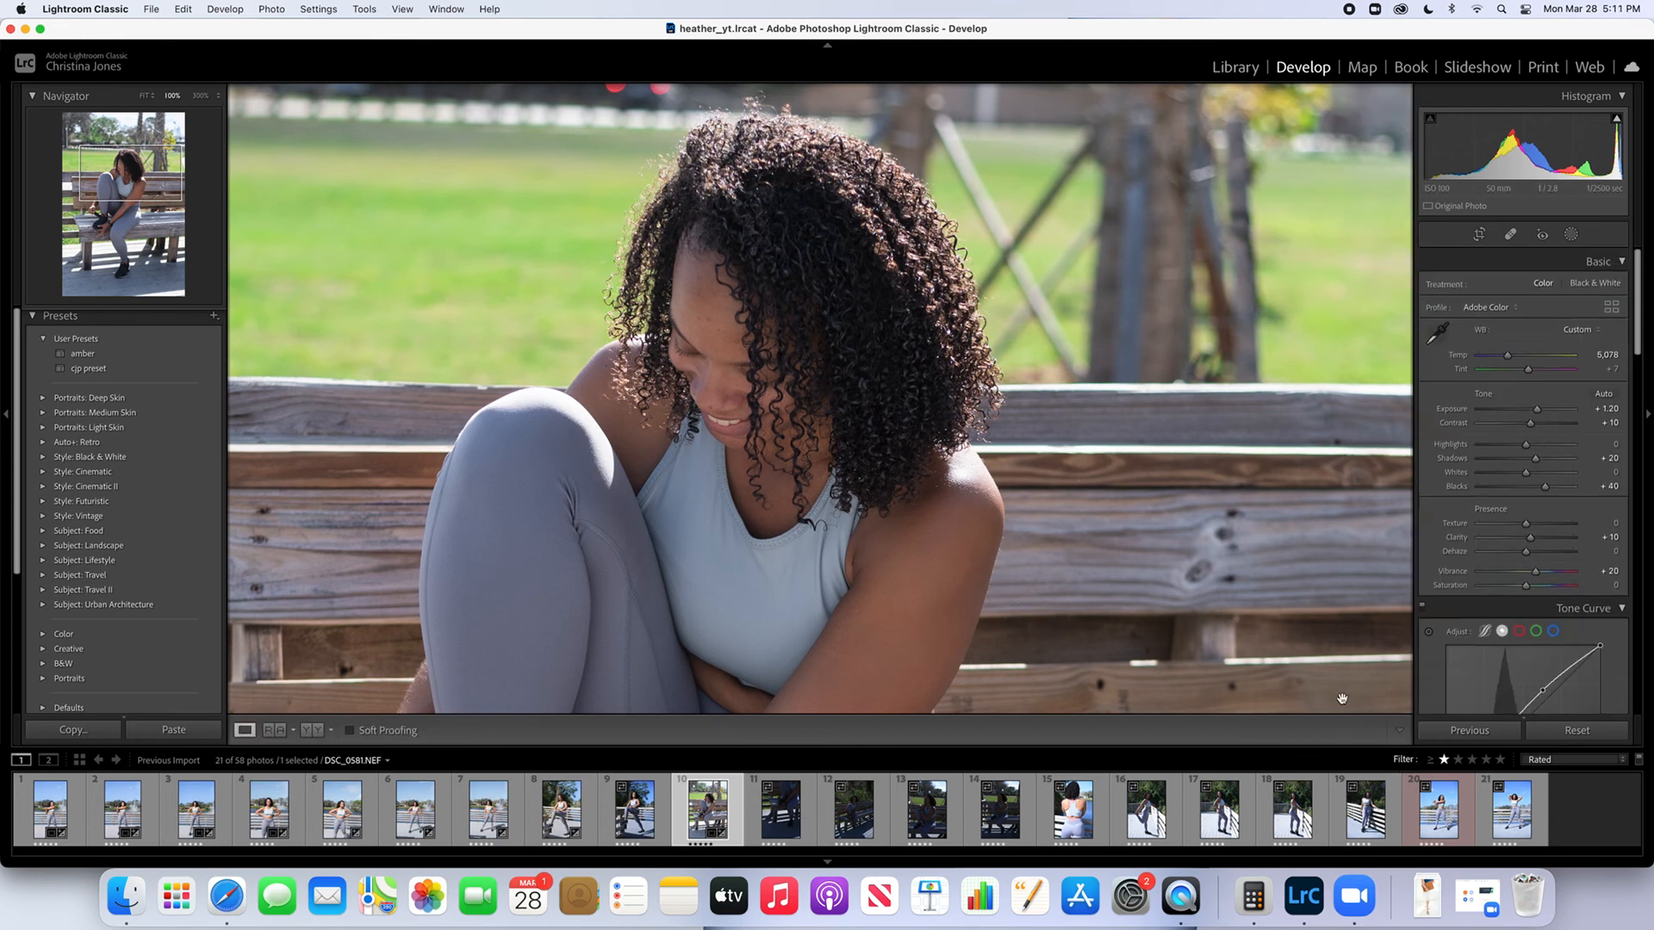
pyautogui.click(919, 359)
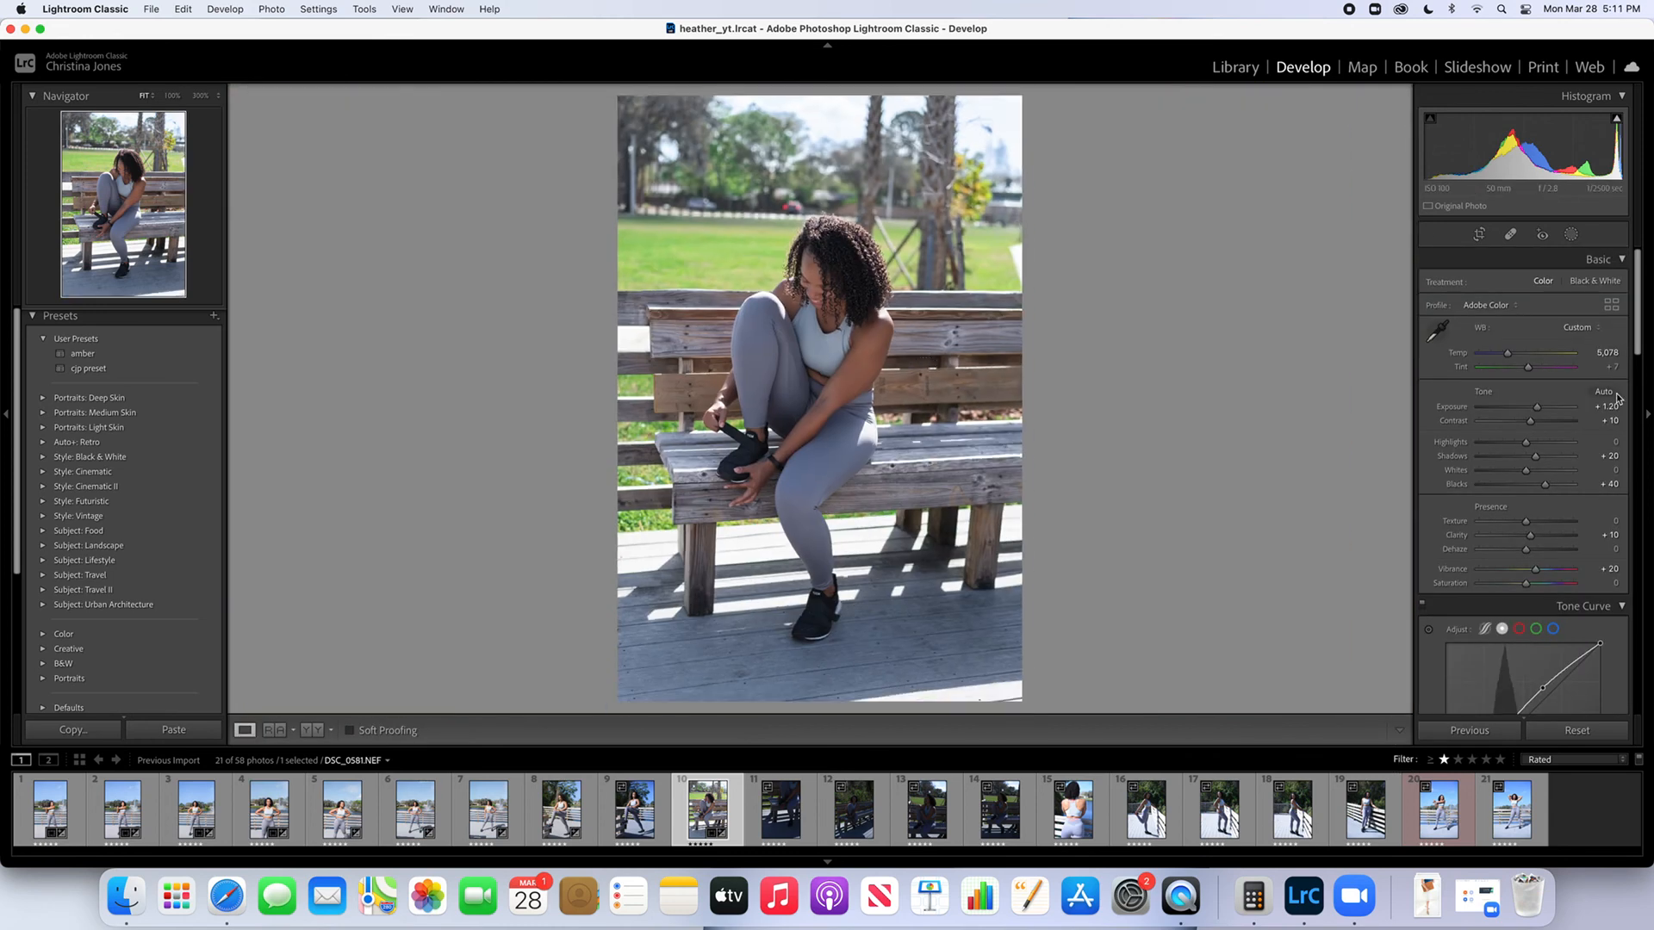
# Raise the saturation of the photo's orange tones slightly in the HSL/Color adjustments
pyautogui.scroll(-5, 1602, 401)
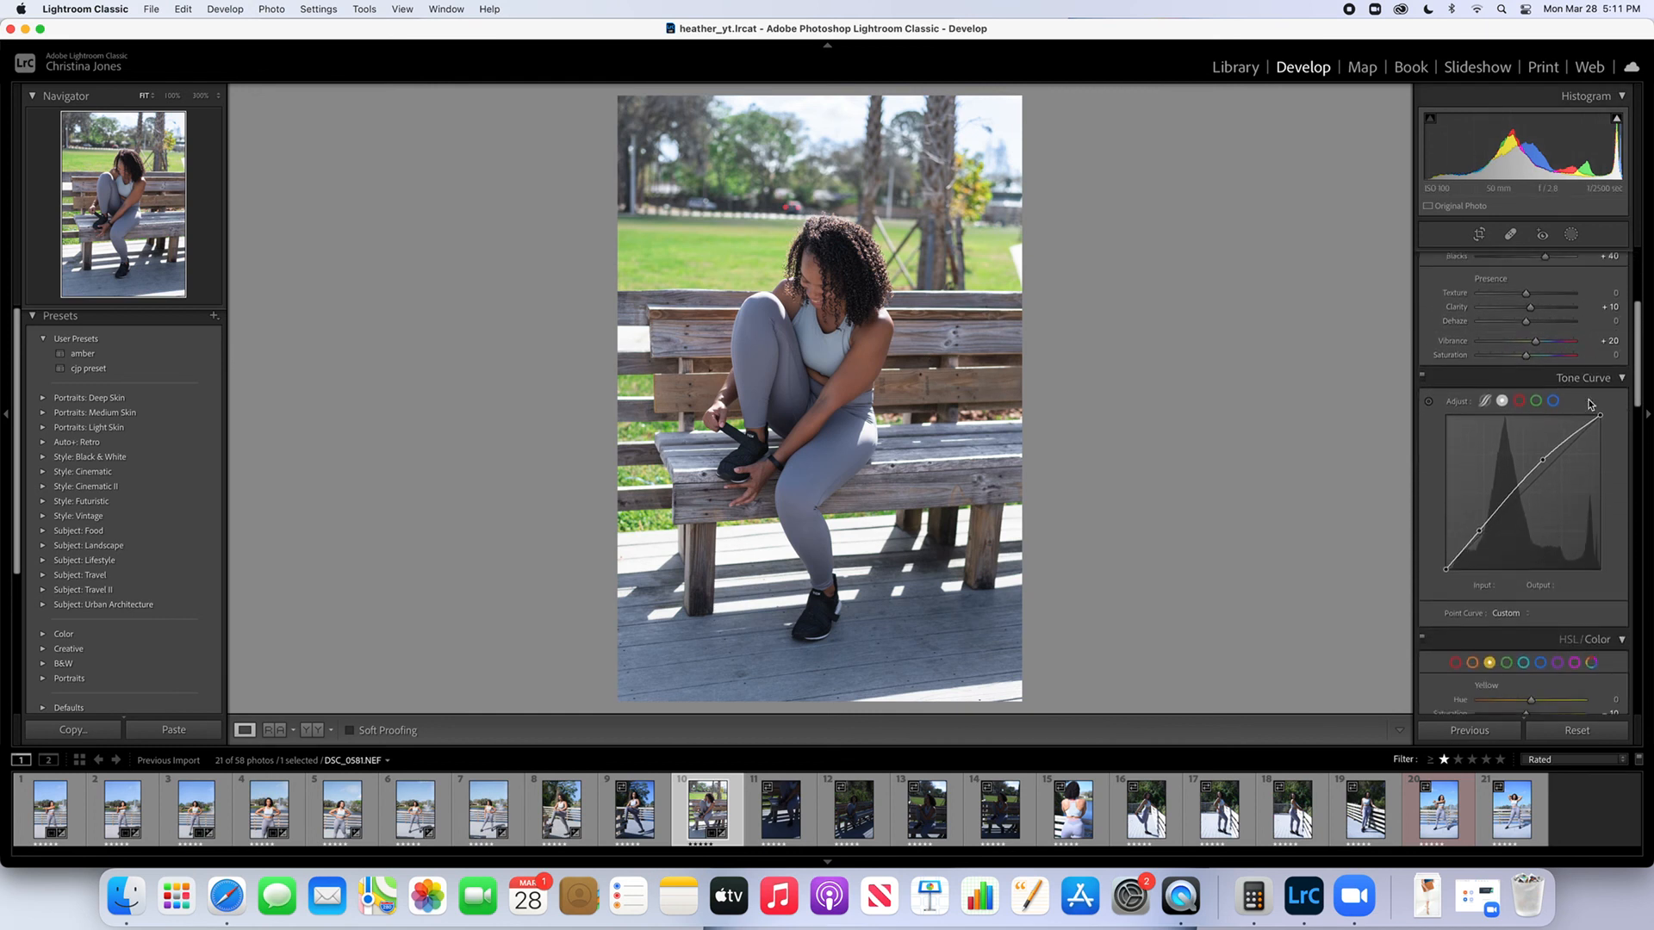
pyautogui.scroll(-1, 1589, 402)
pyautogui.scroll(-6, 1589, 401)
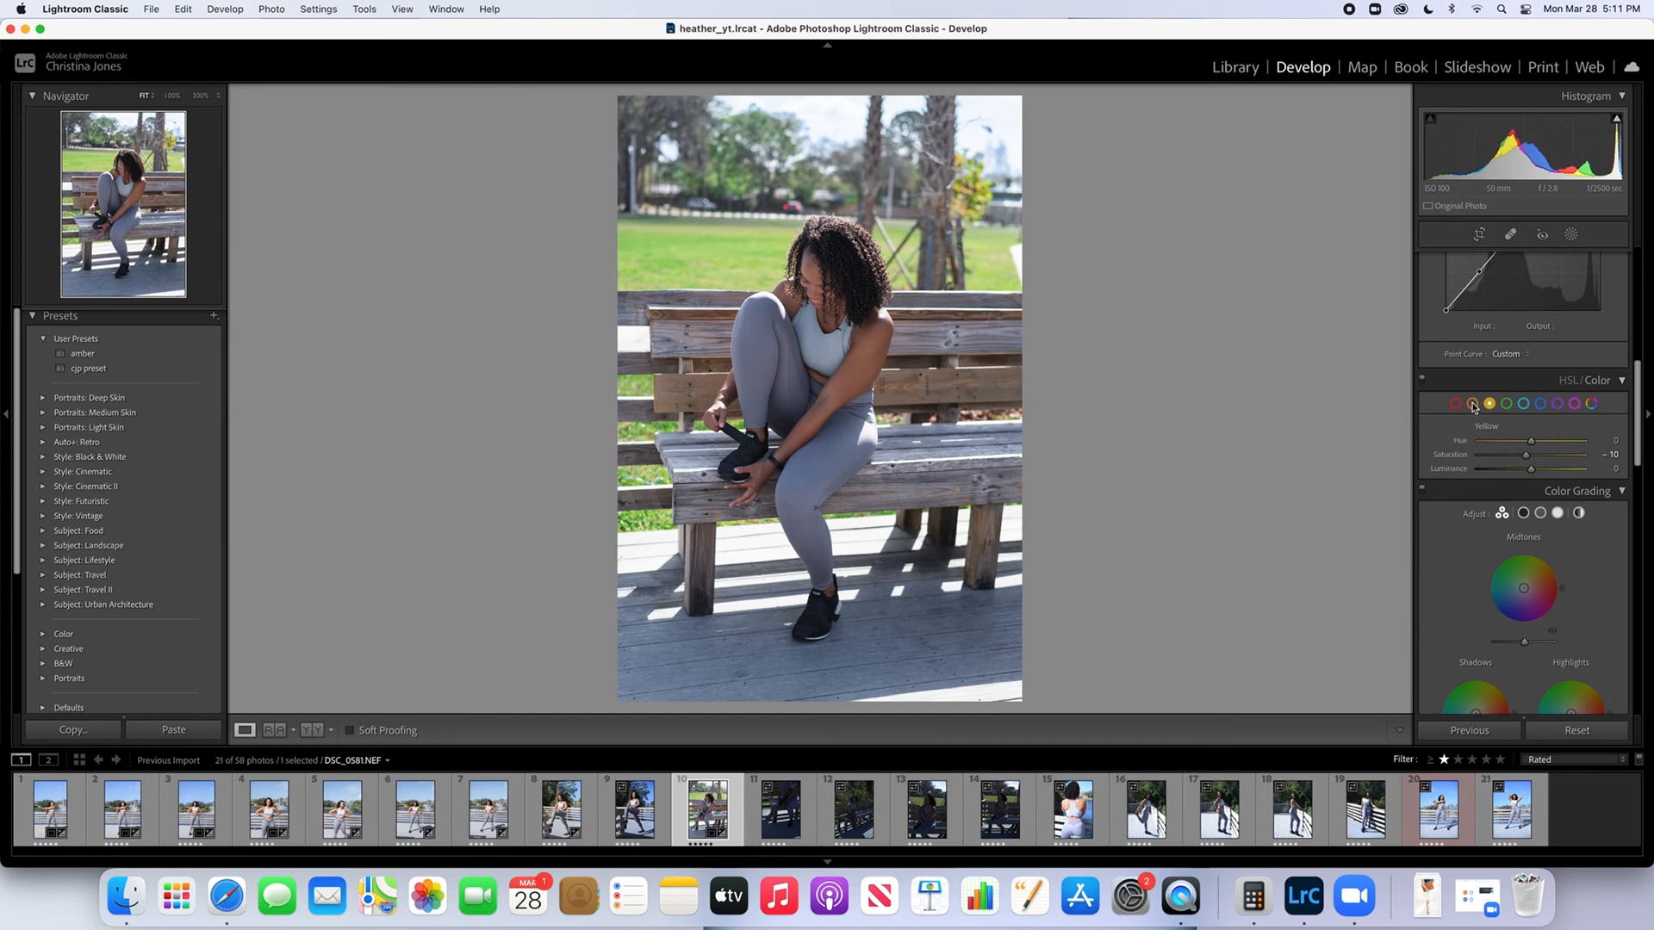
pyautogui.click(1473, 405)
pyautogui.moveTo(1531, 457); pyautogui.dragTo(1533, 457)
pyautogui.moveTo(1537, 458); pyautogui.dragTo(1537, 458)
# Set the bench photo's Exposure to +1.35 and compare the edit with the original
pyautogui.moveTo(1640, 452); pyautogui.dragTo(1637, 280)
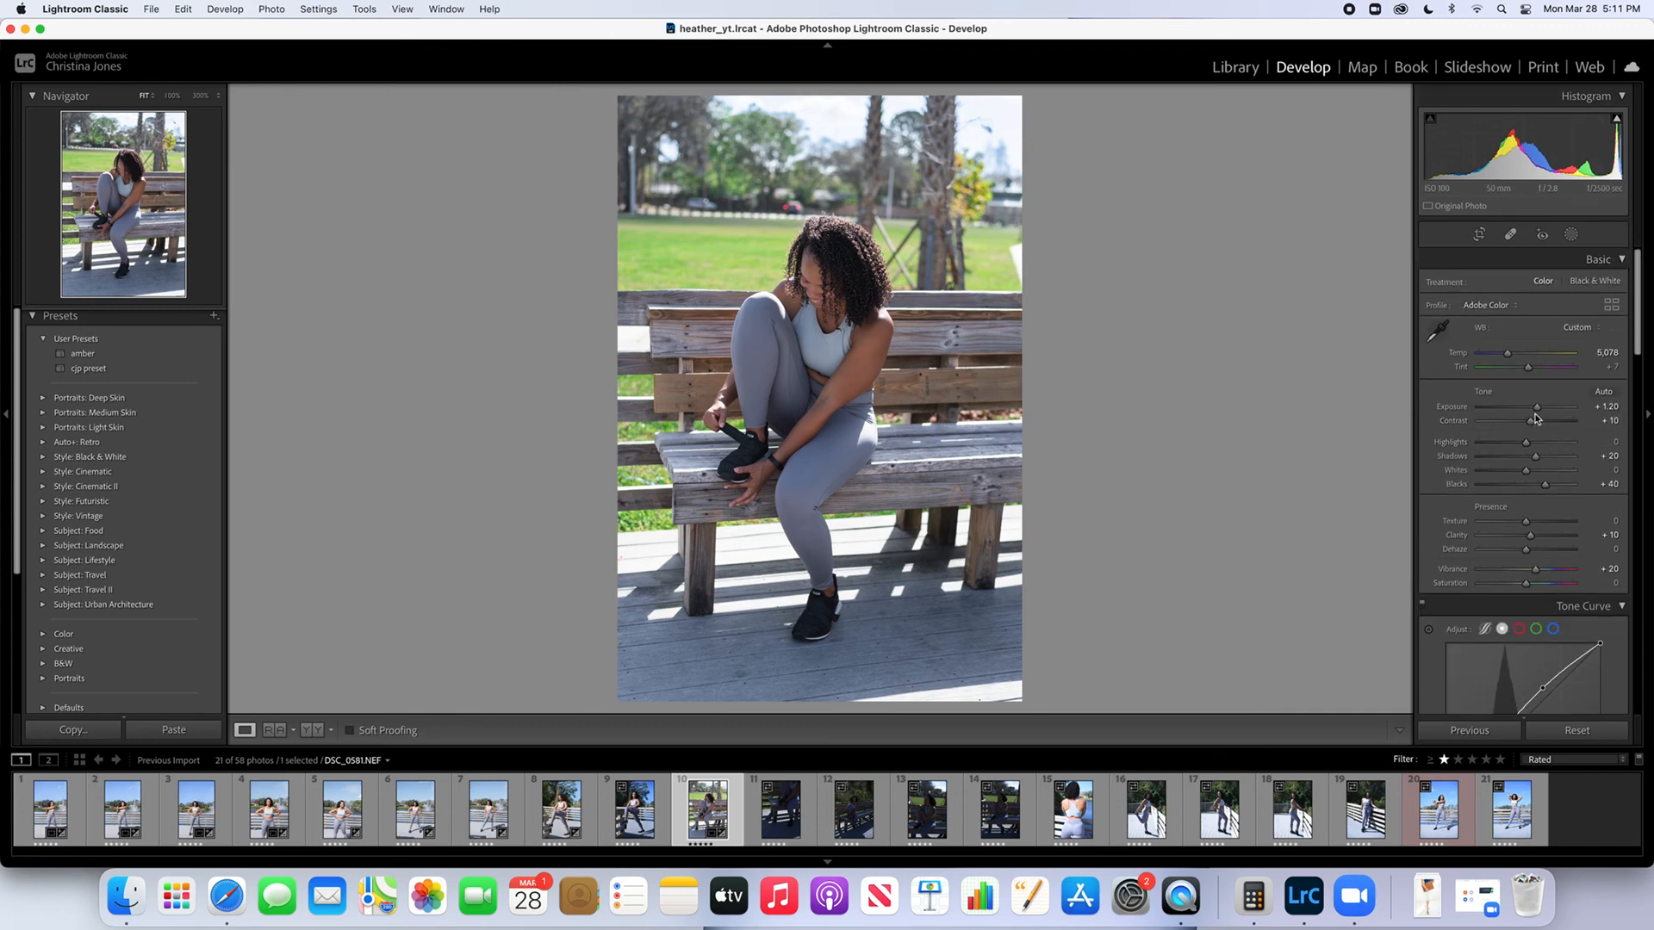
pyautogui.moveTo(1537, 412); pyautogui.dragTo(1538, 412)
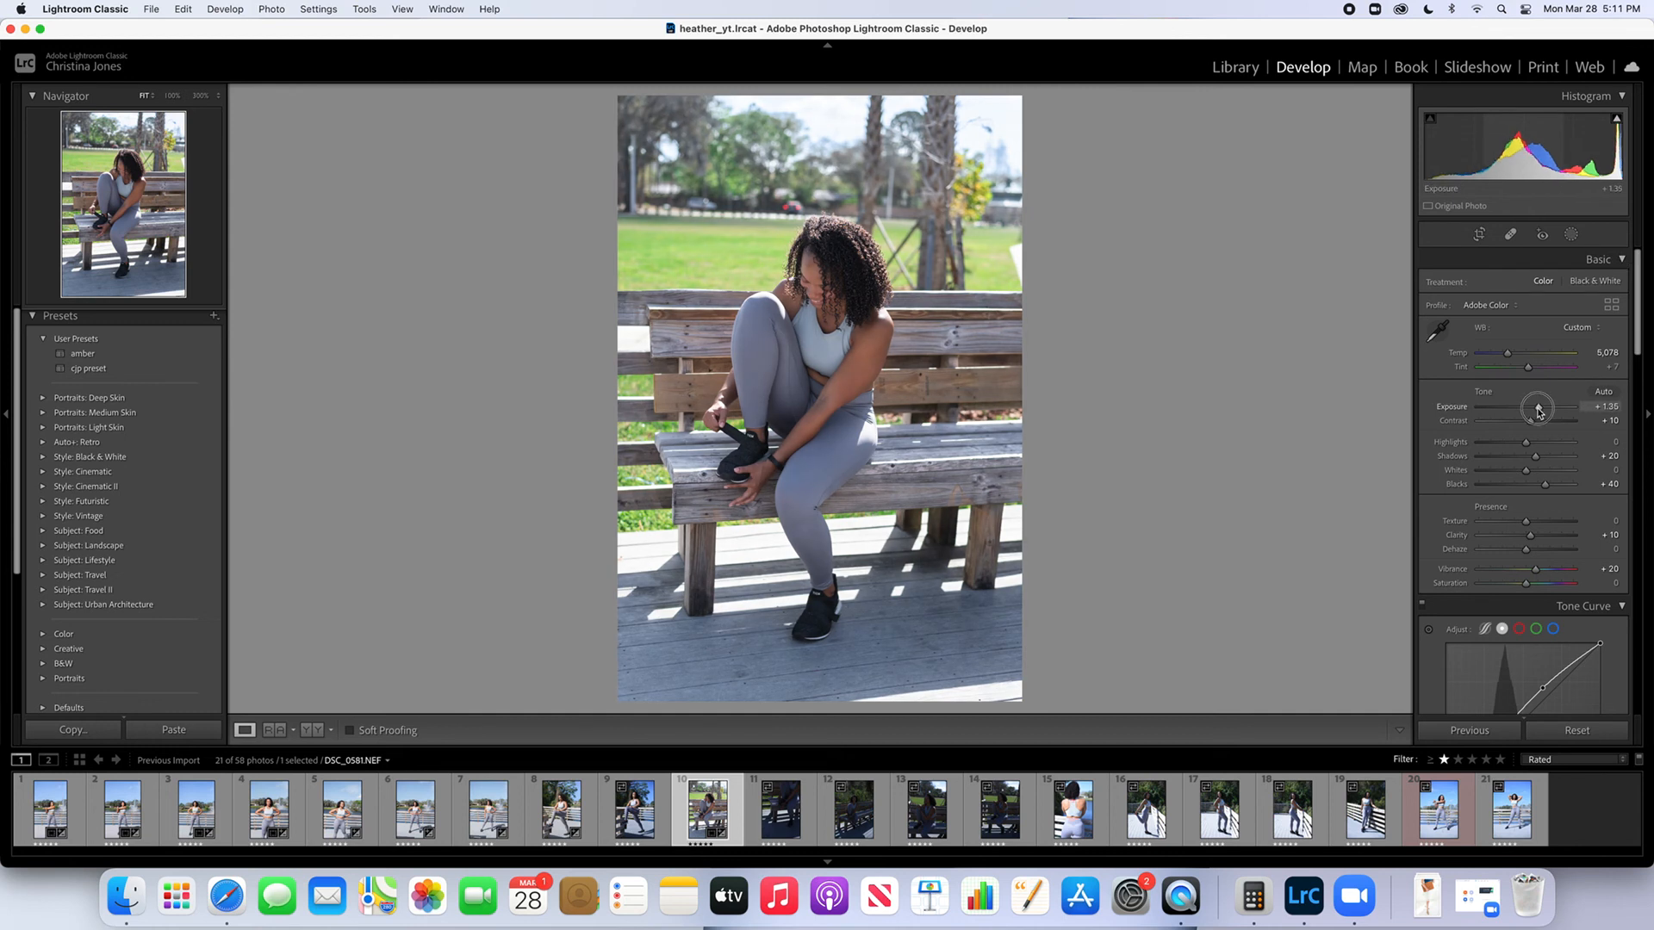
pyautogui.moveTo(1538, 412); pyautogui.dragTo(1540, 412)
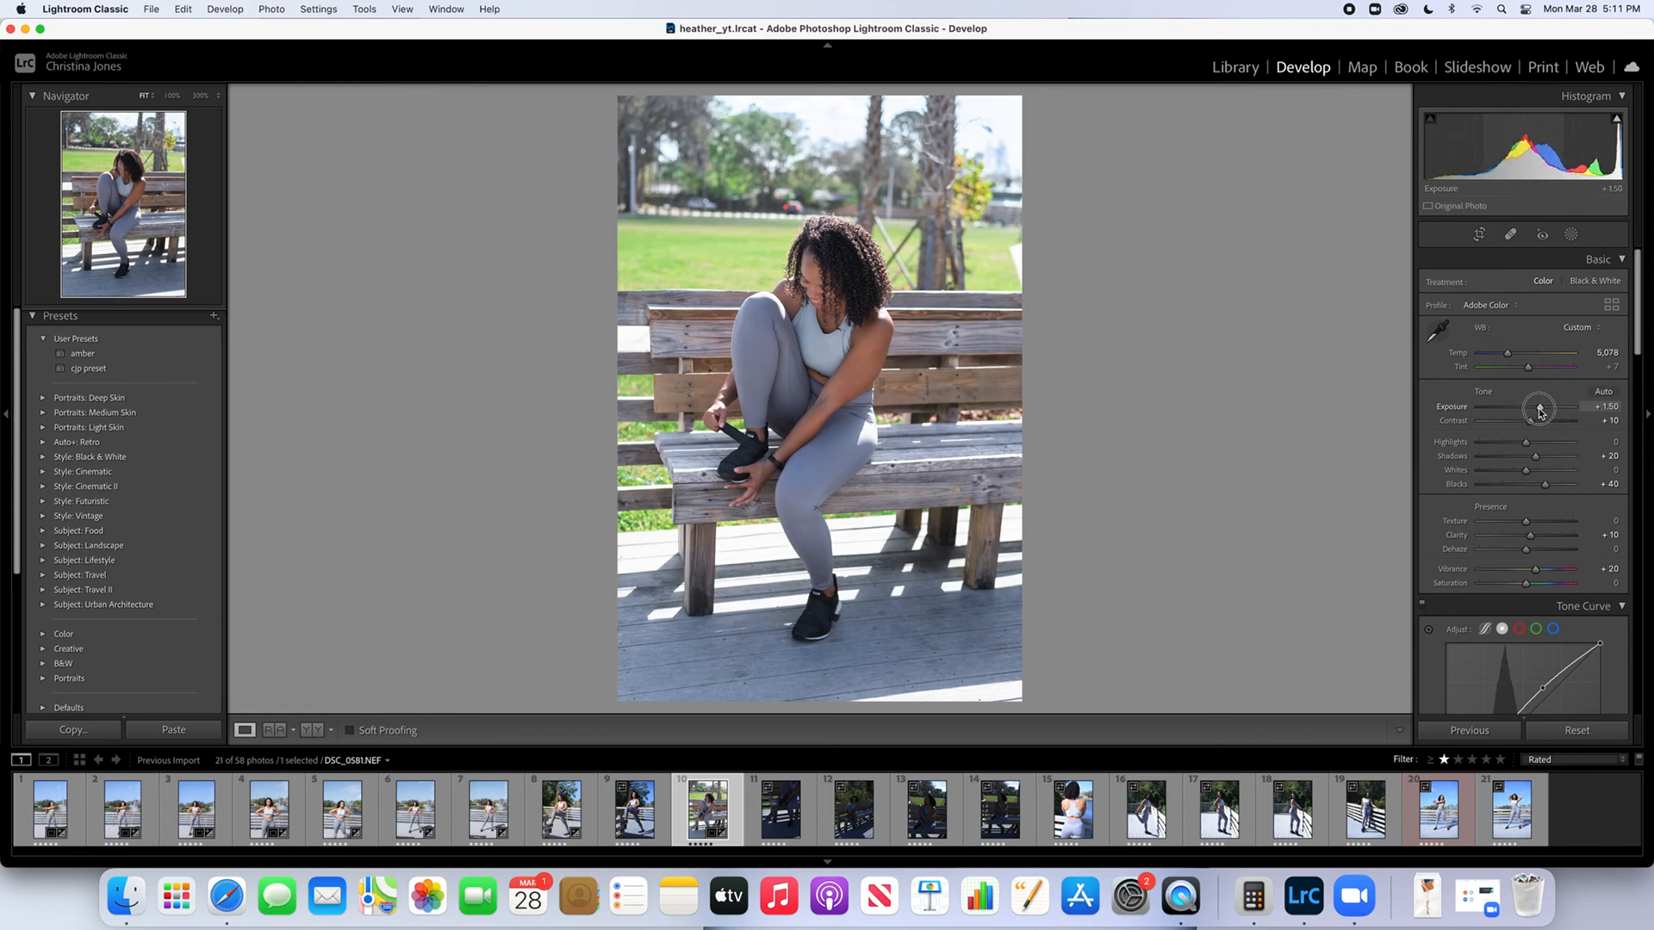
pyautogui.moveTo(1540, 413); pyautogui.dragTo(1538, 413)
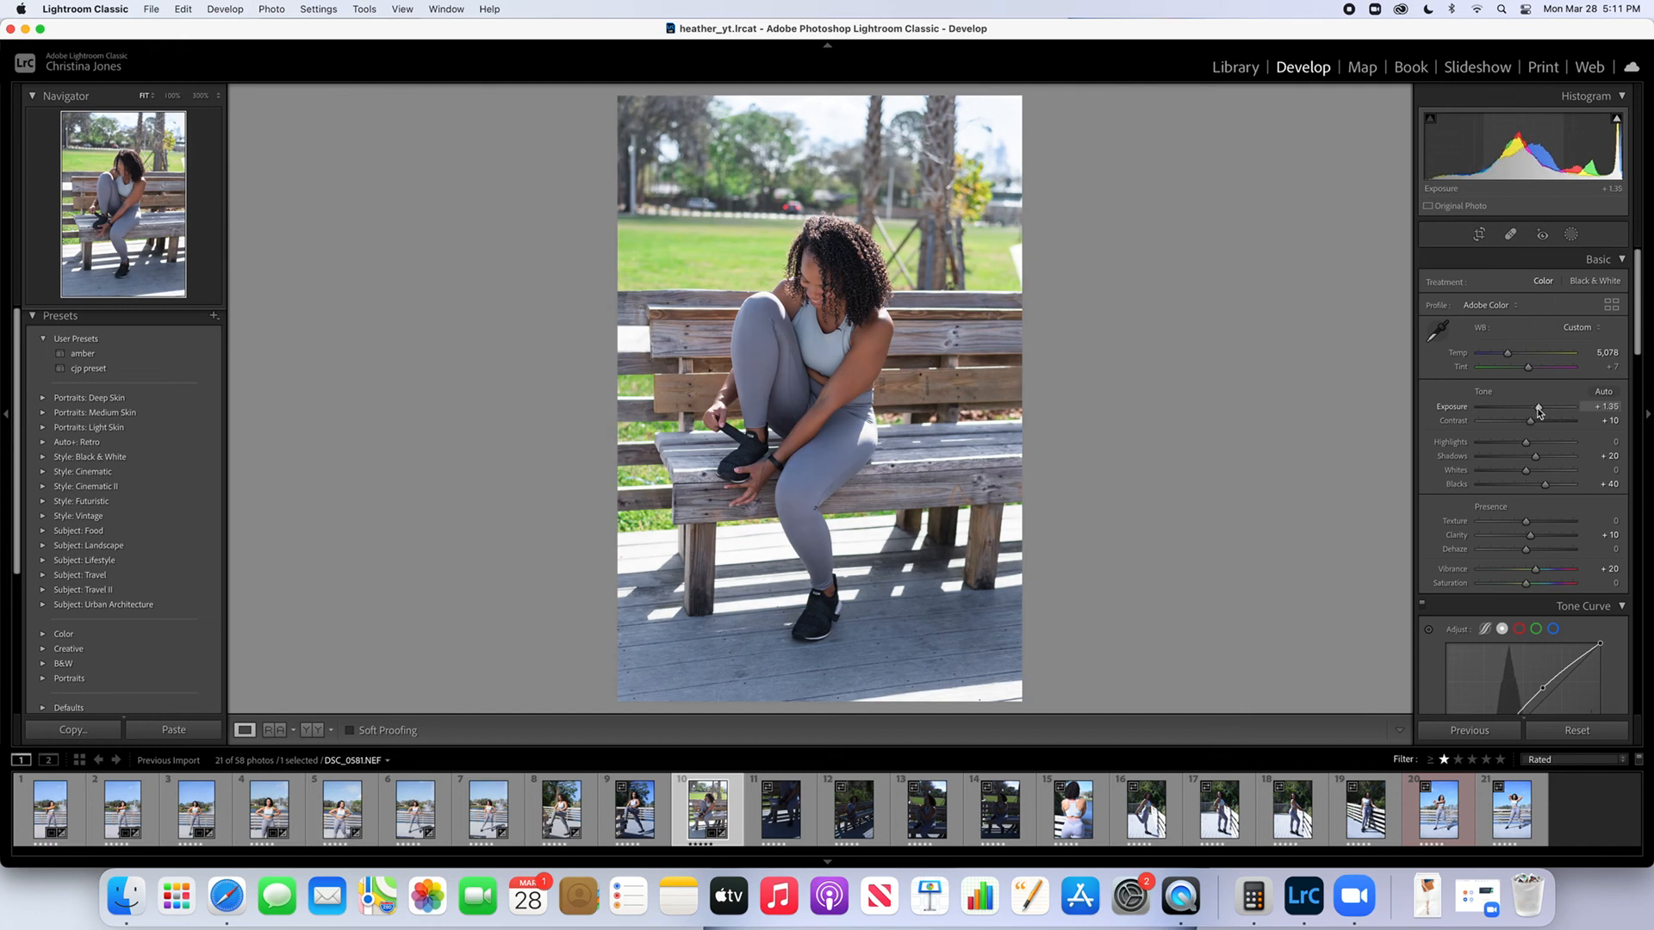
pyautogui.press('\\')
pyautogui.press('\\')
pyautogui.press('\\')
pyautogui.press('\\')
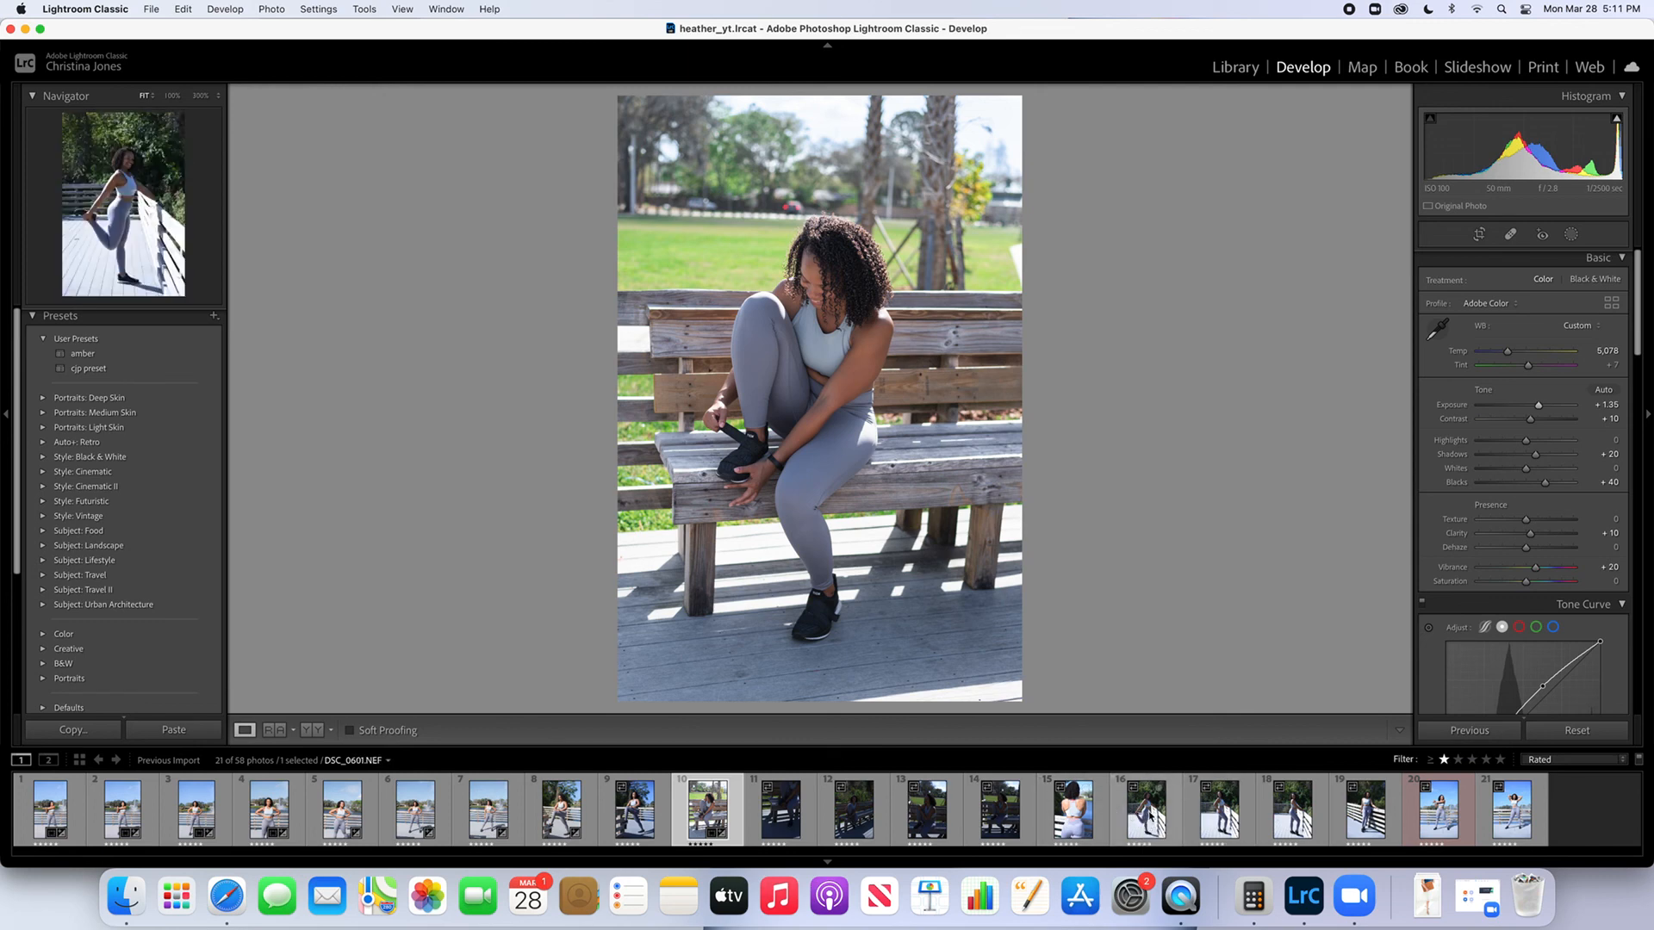
# Open DSC_0601.NEF, the stretching pose by the railing, and try to straighten it automatically with Crop & Straighten
pyautogui.click(1148, 815)
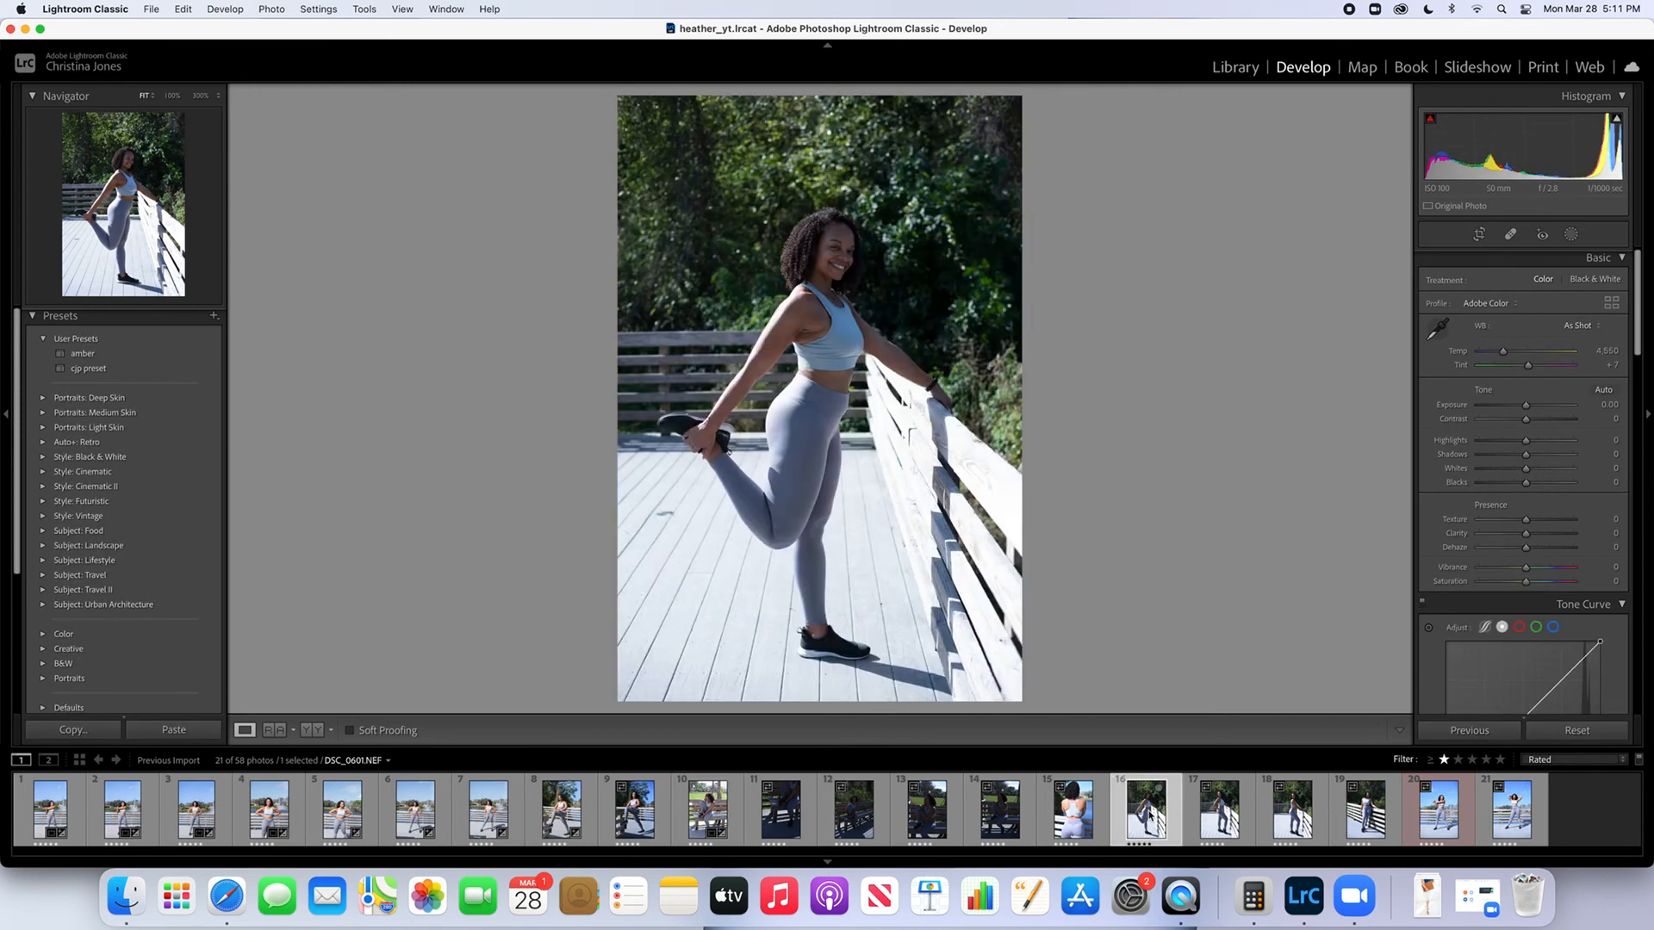
pyautogui.click(1480, 238)
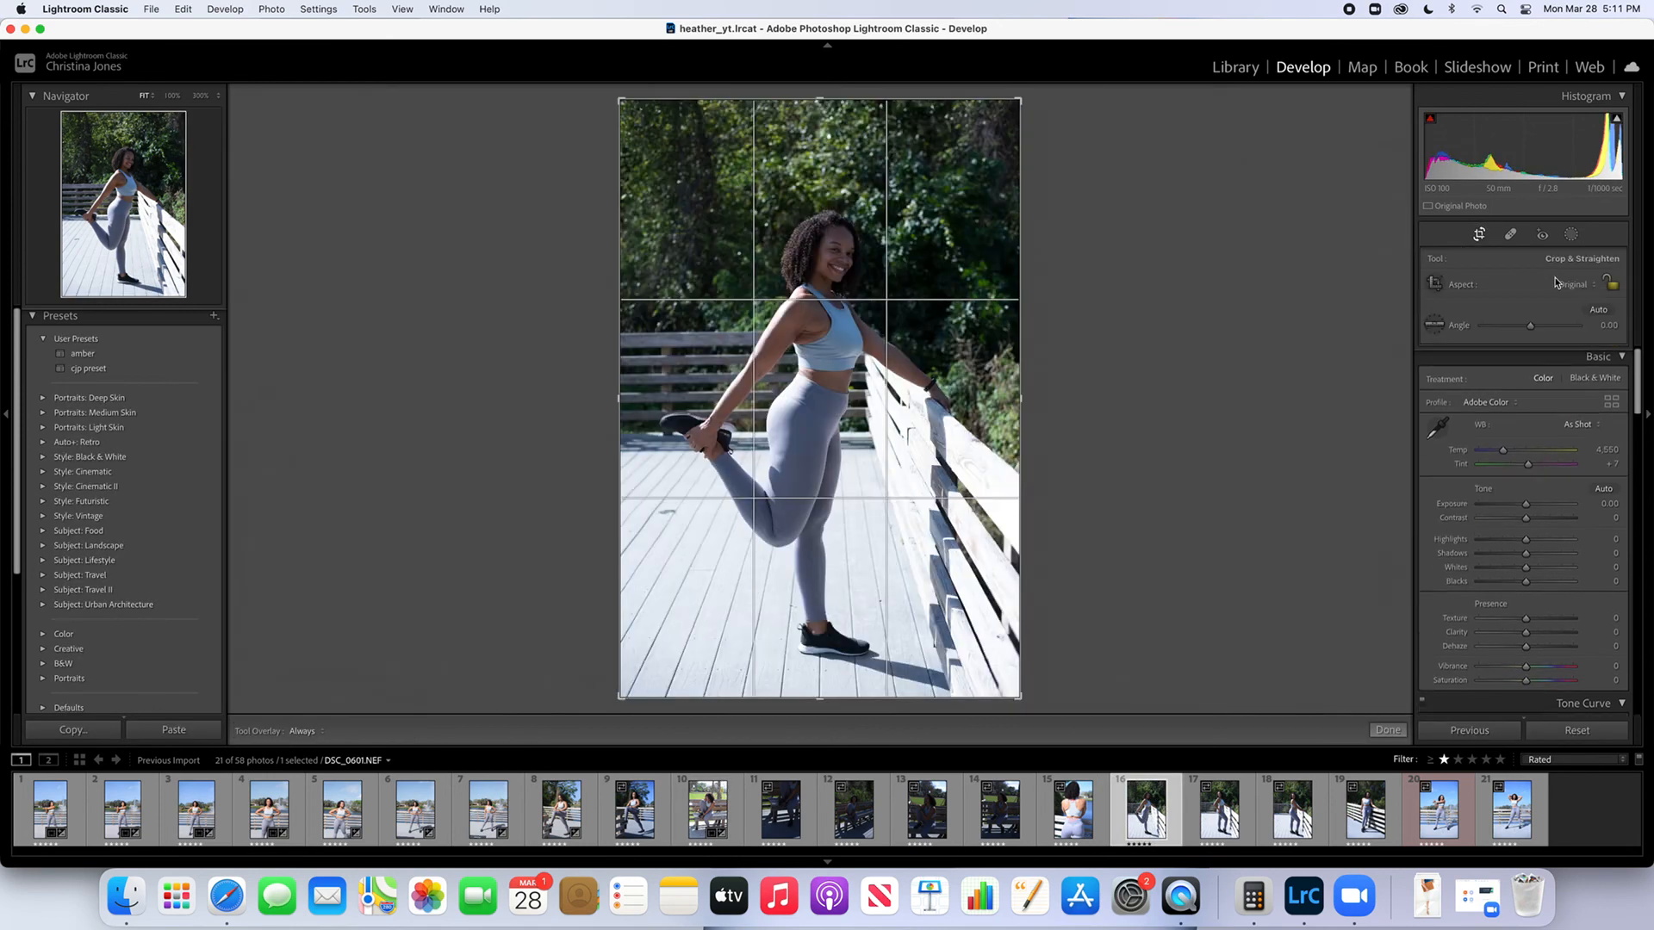
pyautogui.click(1599, 311)
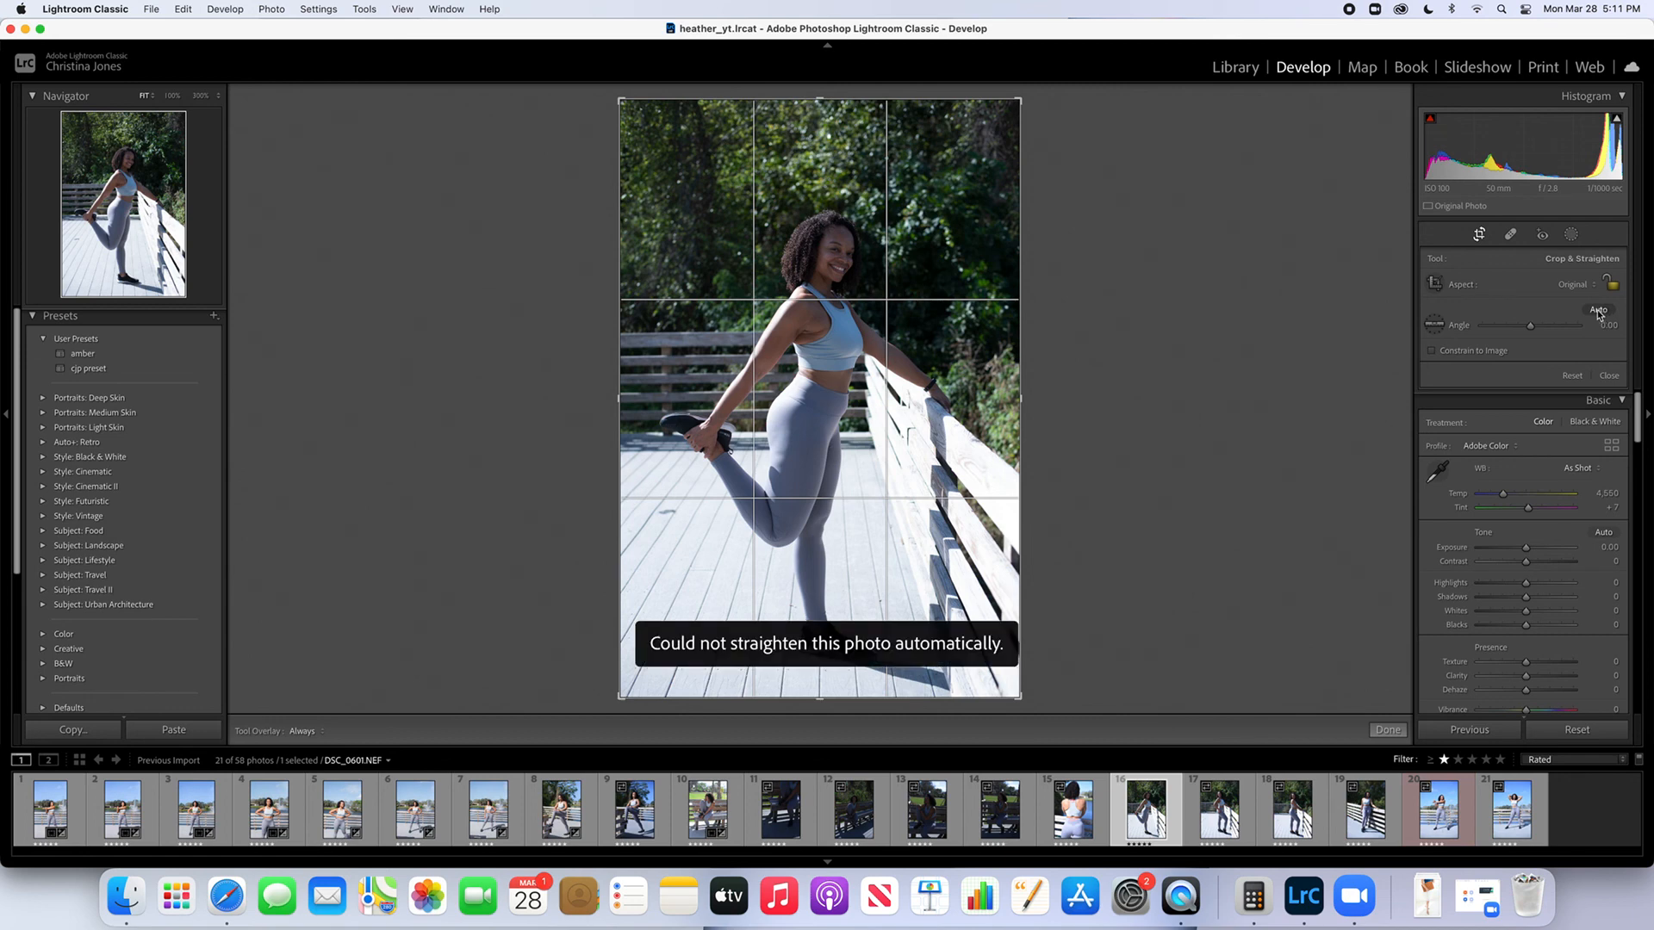
pyautogui.click(1478, 235)
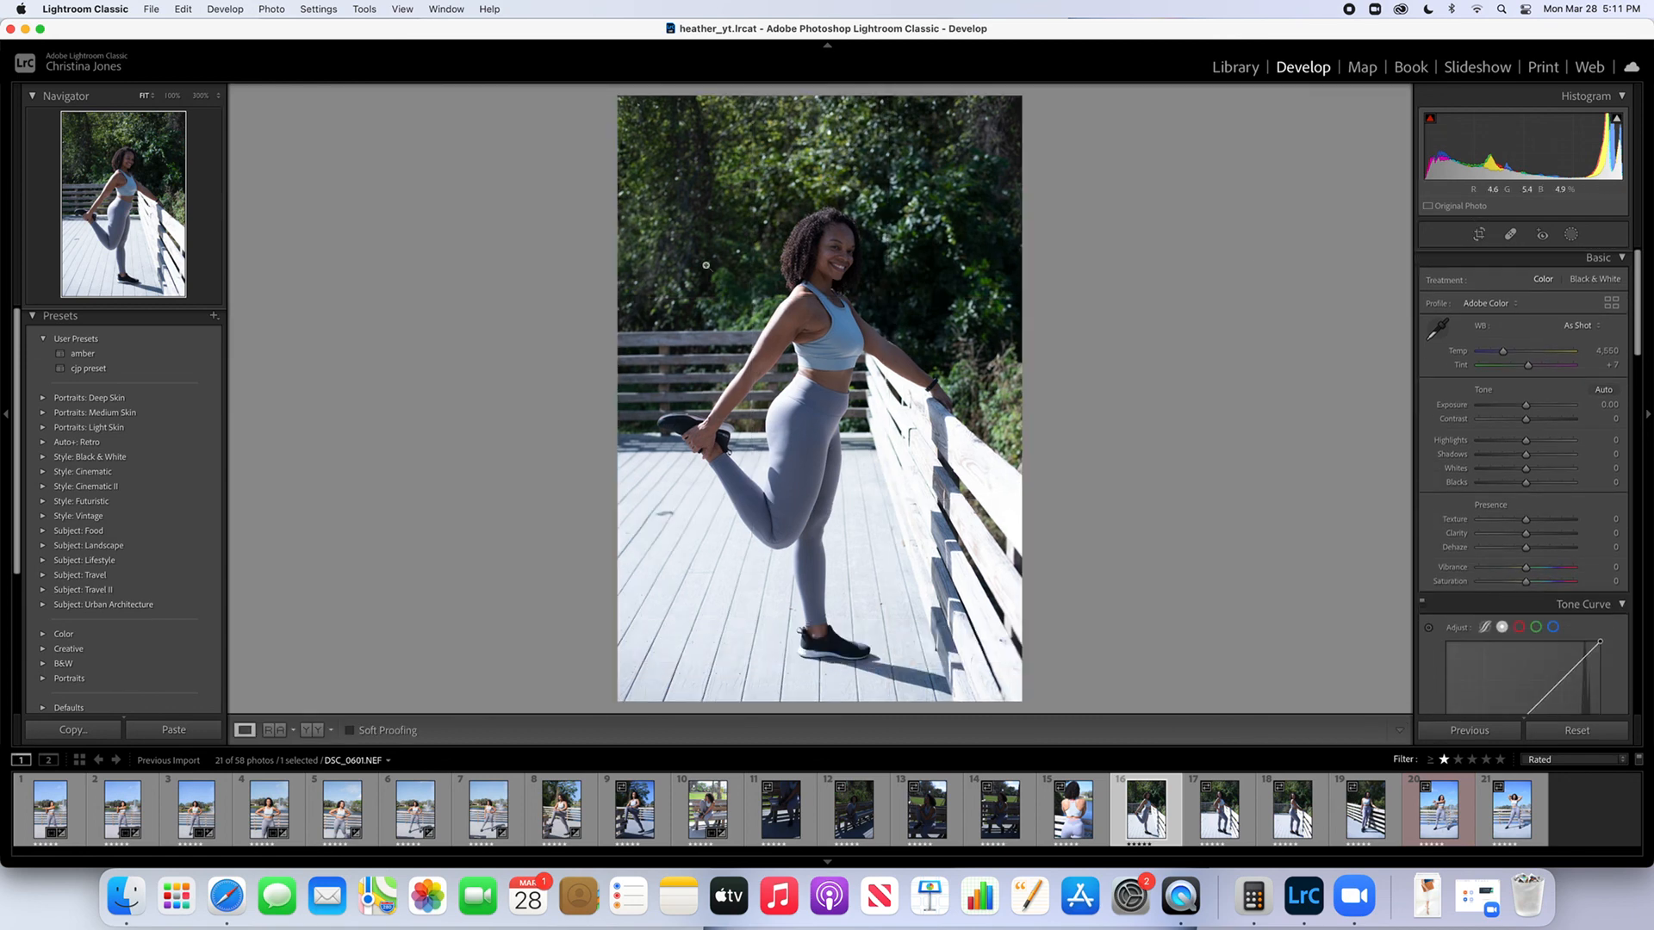
# Paste the copied develop settings onto this photo, and set Highlights to -100, Contrast to +20 and Shadows to +50
pyautogui.click(310, 11)
pyautogui.click(363, 136)
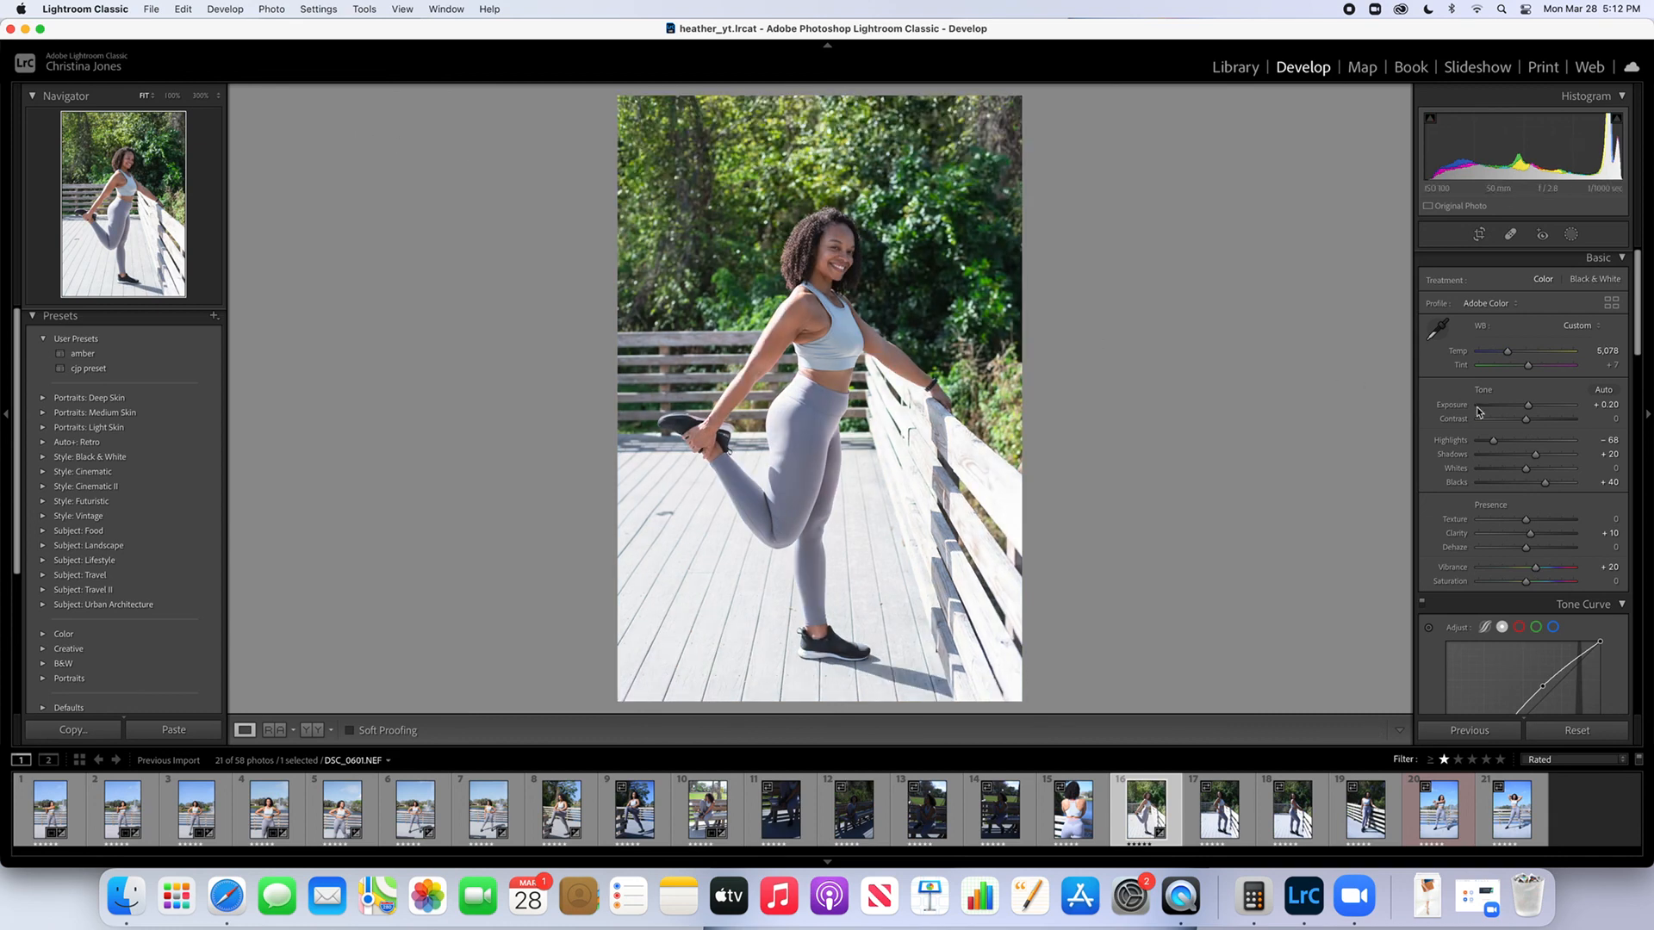
pyautogui.moveTo(1494, 442); pyautogui.dragTo(1450, 445)
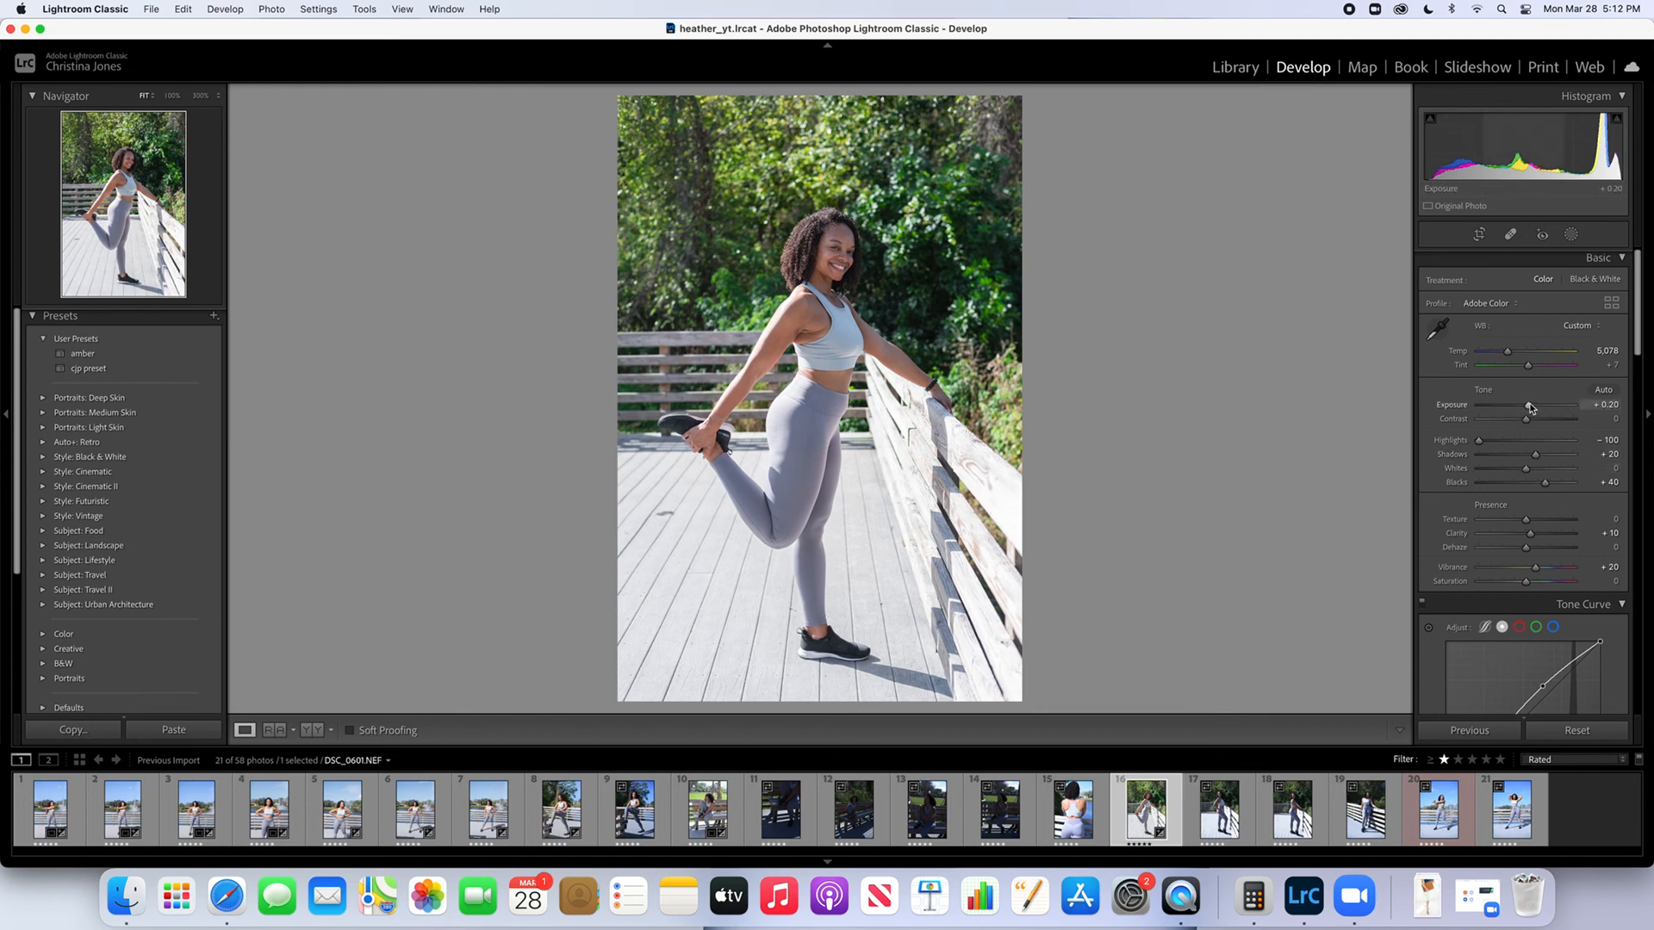
pyautogui.moveTo(1526, 422); pyautogui.dragTo(1550, 459)
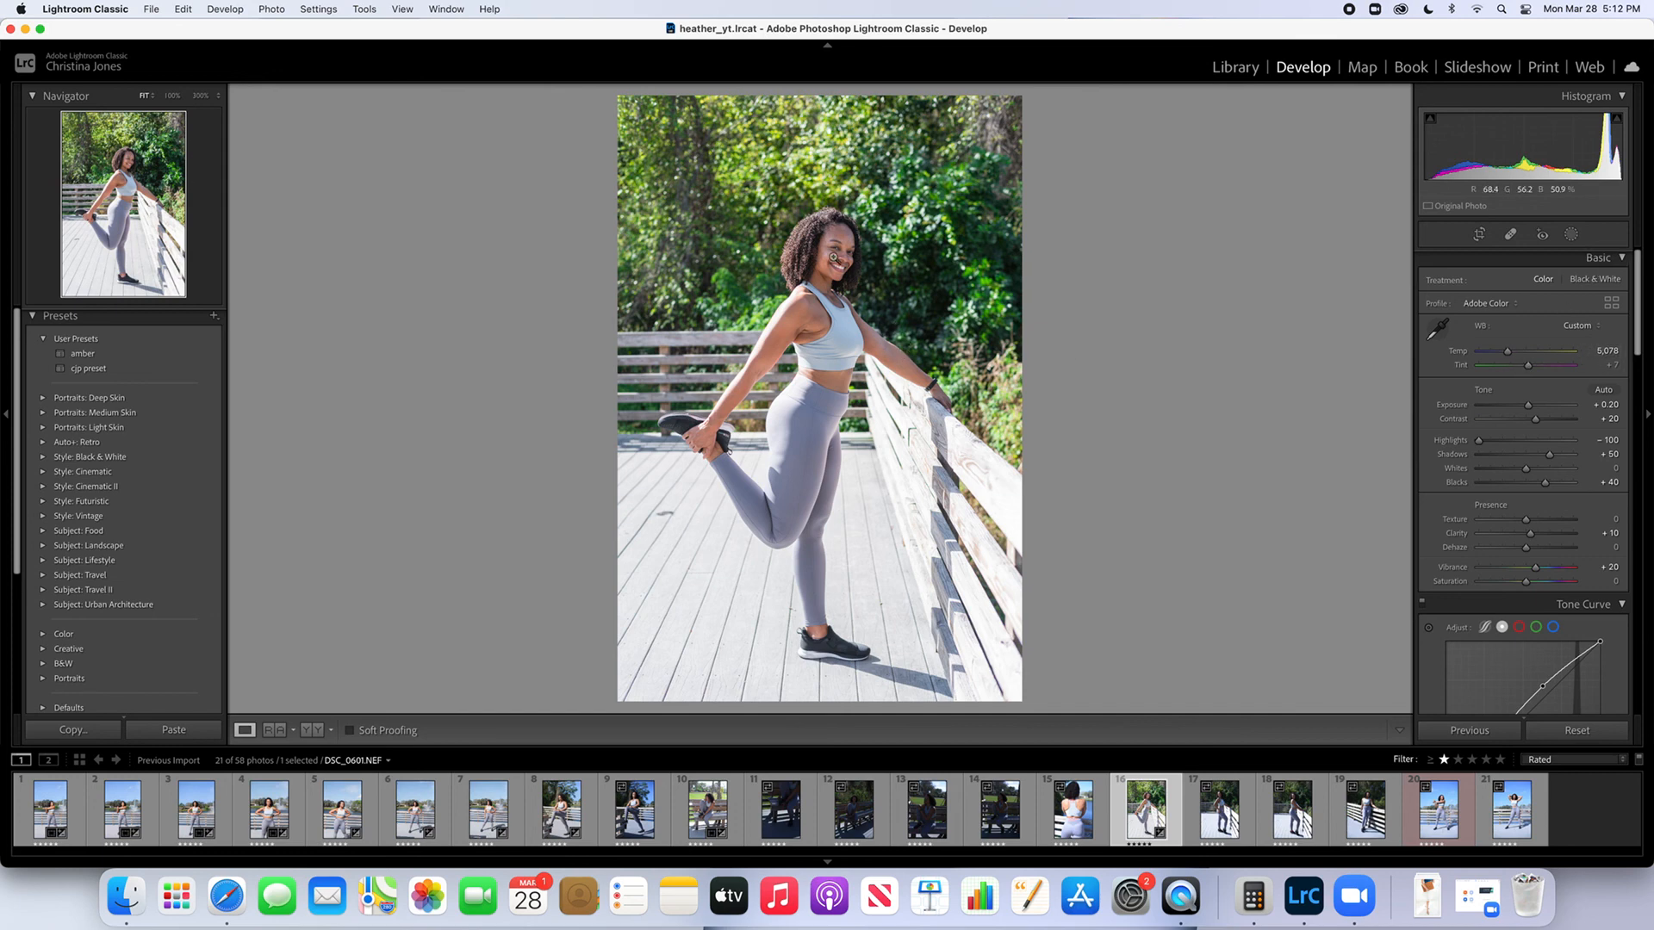
# Start a new brush mask at 100% zoom on the woman's head, using the Shadows effect with Shadows at -21
pyautogui.moveTo(833, 257); pyautogui.dragTo(820, 218)
pyautogui.click(818, 234)
pyautogui.moveTo(819, 235); pyautogui.dragTo(870, 368)
pyautogui.click(852, 339)
pyautogui.click(826, 272)
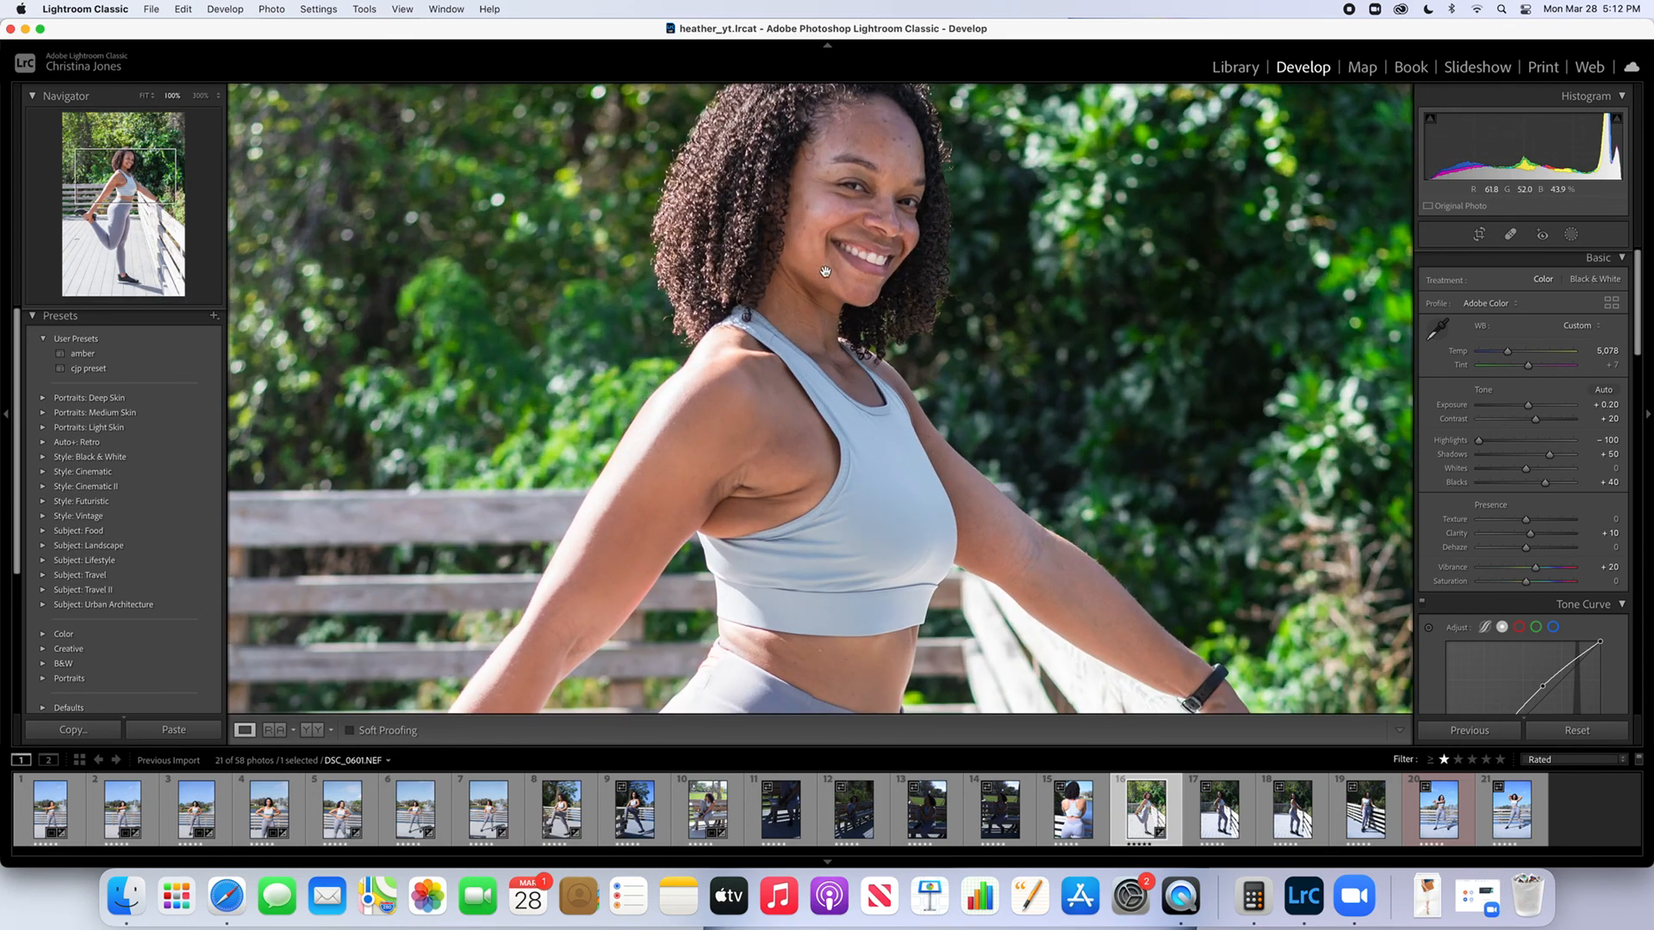
pyautogui.moveTo(826, 271); pyautogui.dragTo(859, 421)
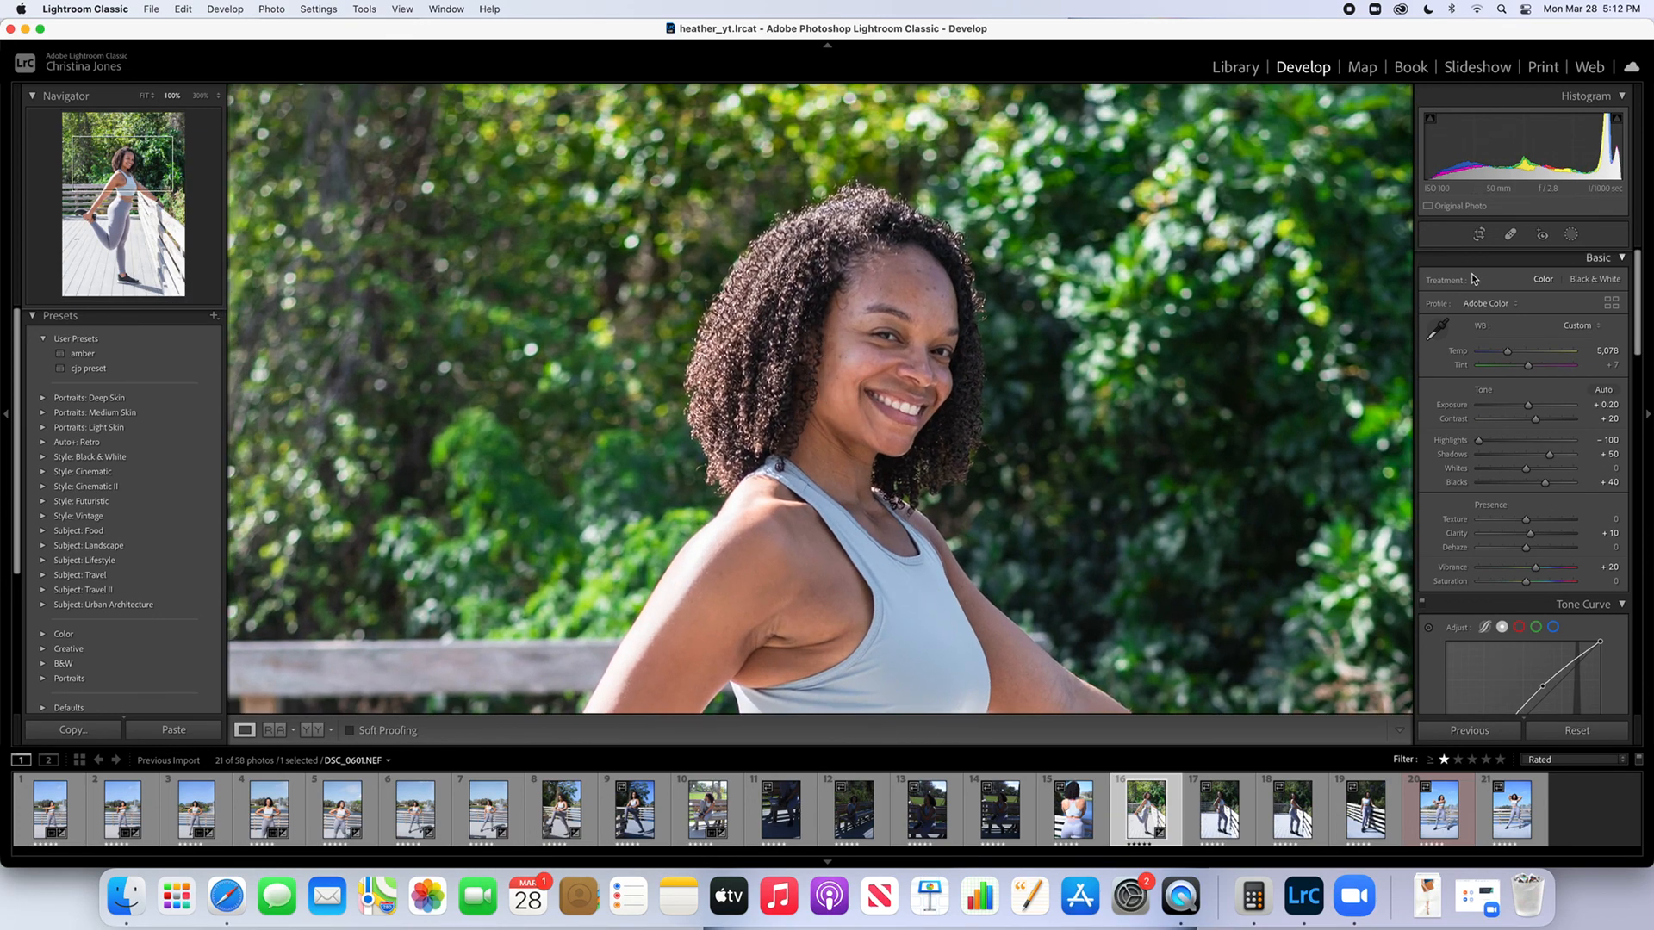
pyautogui.click(1571, 234)
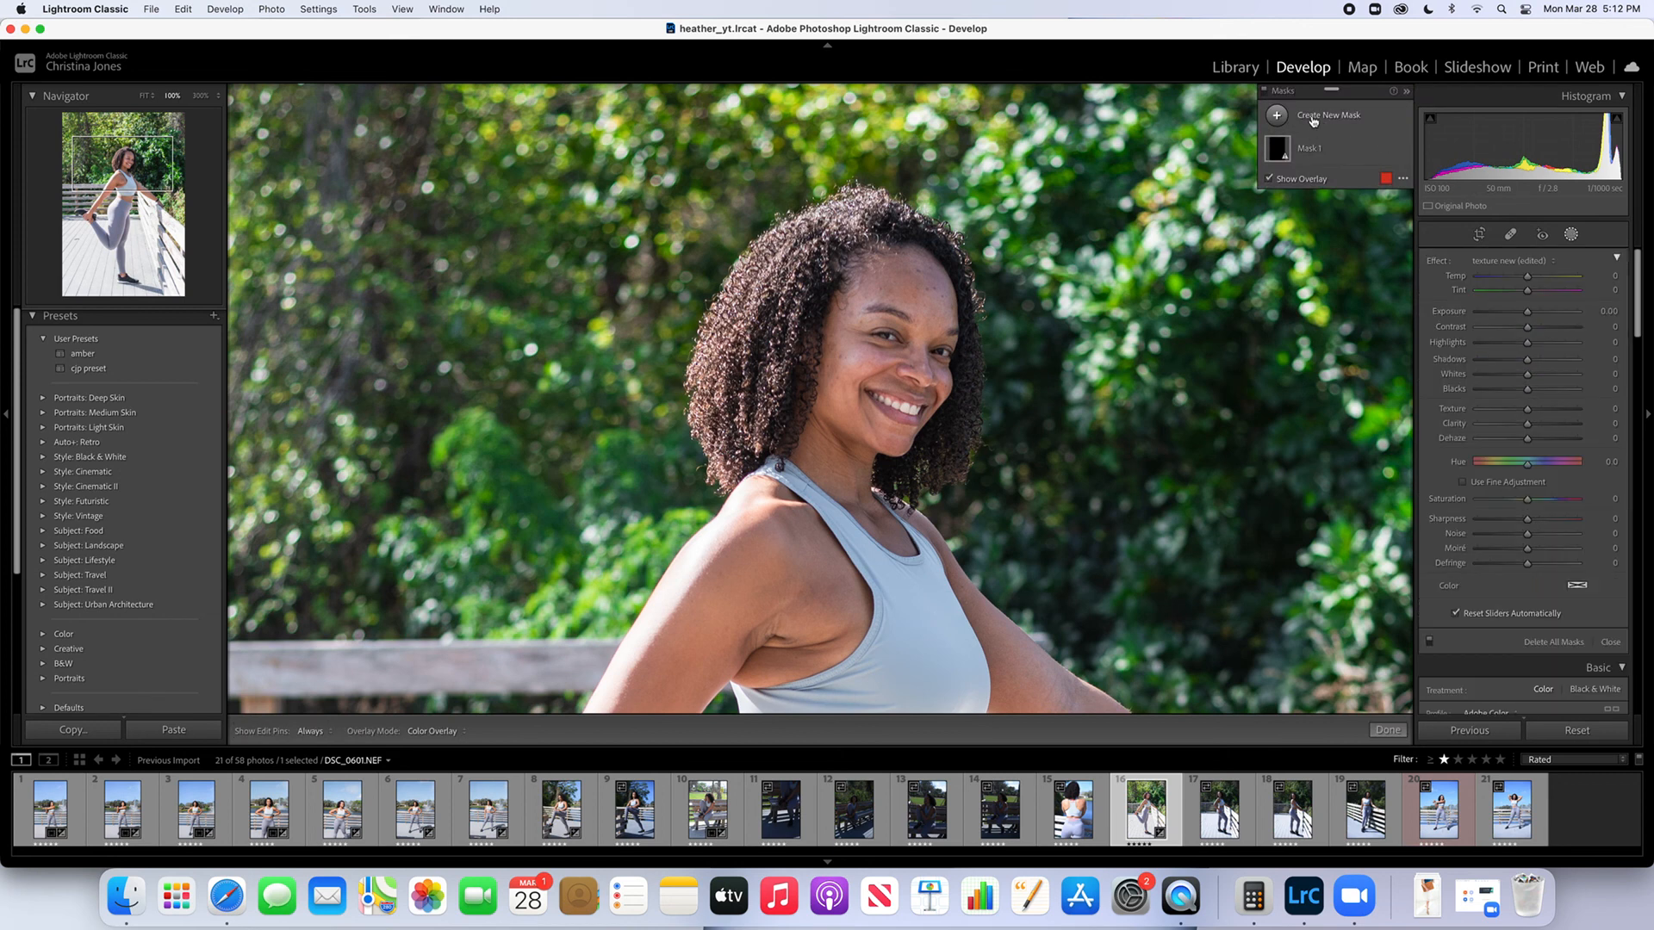
pyautogui.click(1312, 119)
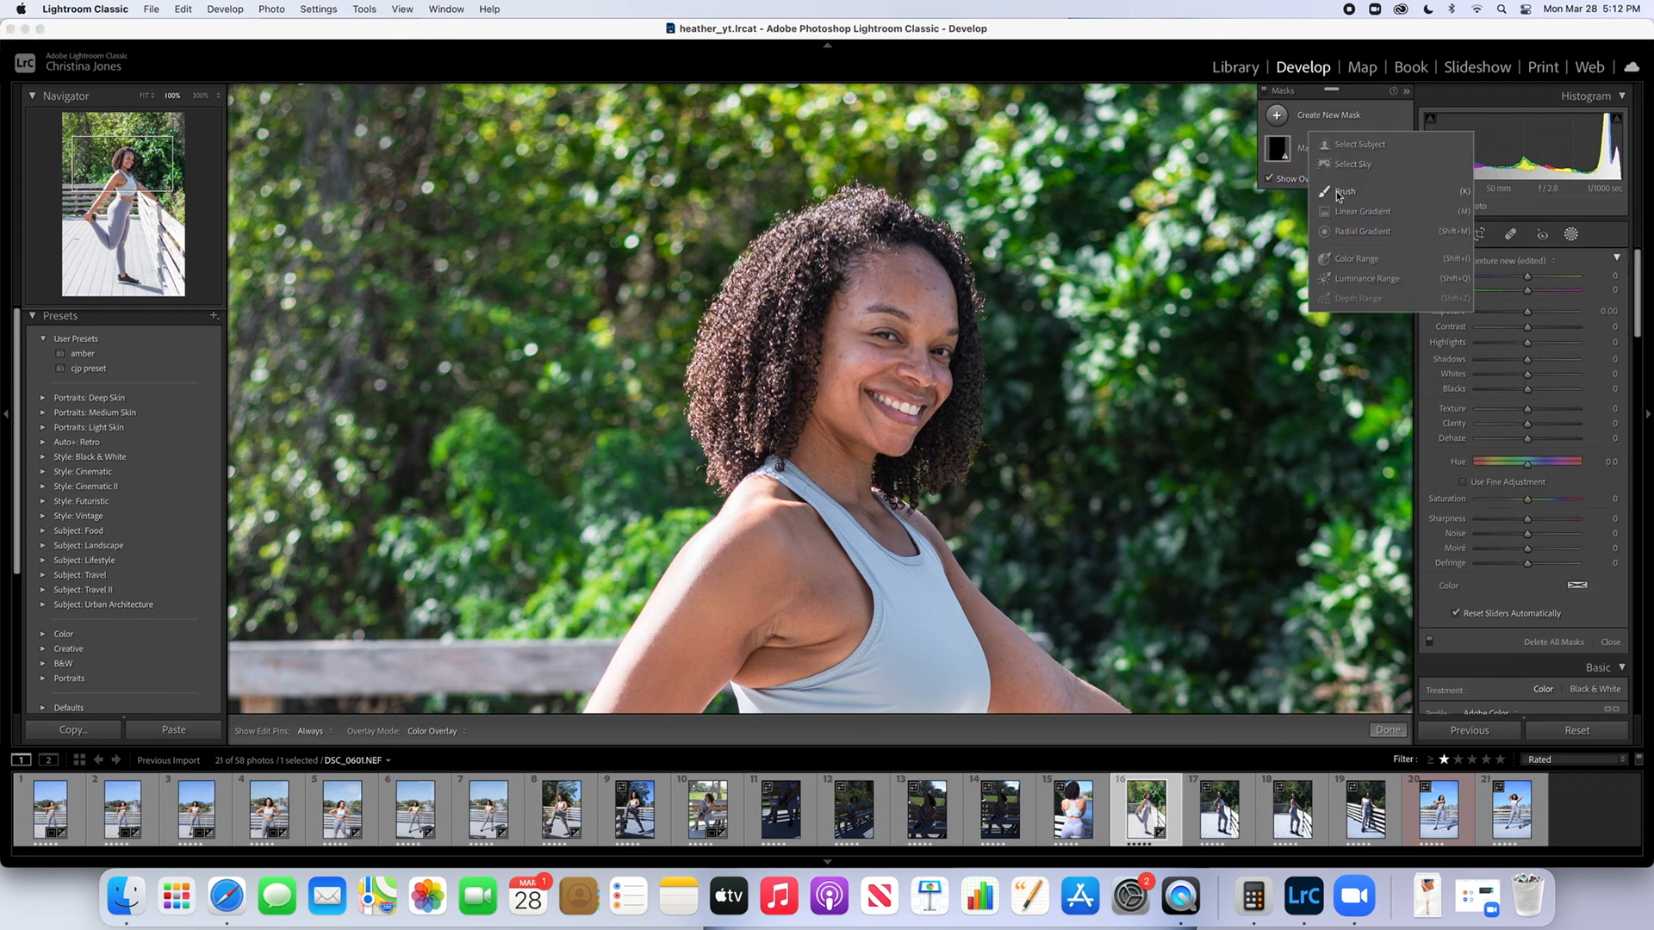
pyautogui.click(1338, 193)
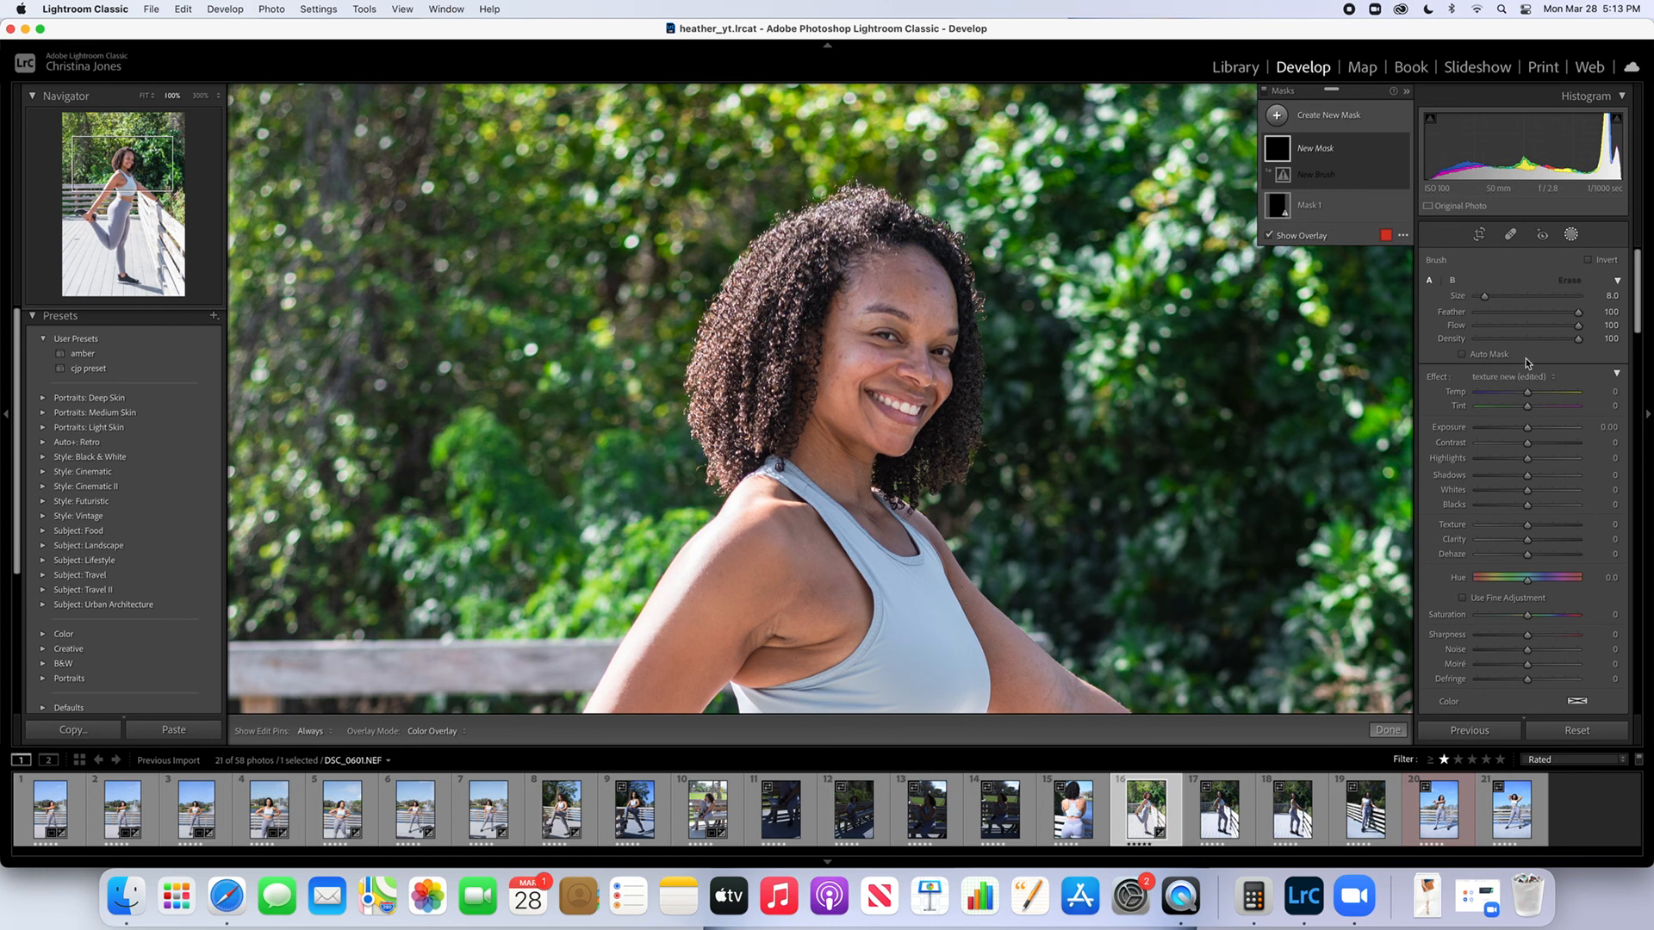
pyautogui.click(1516, 378)
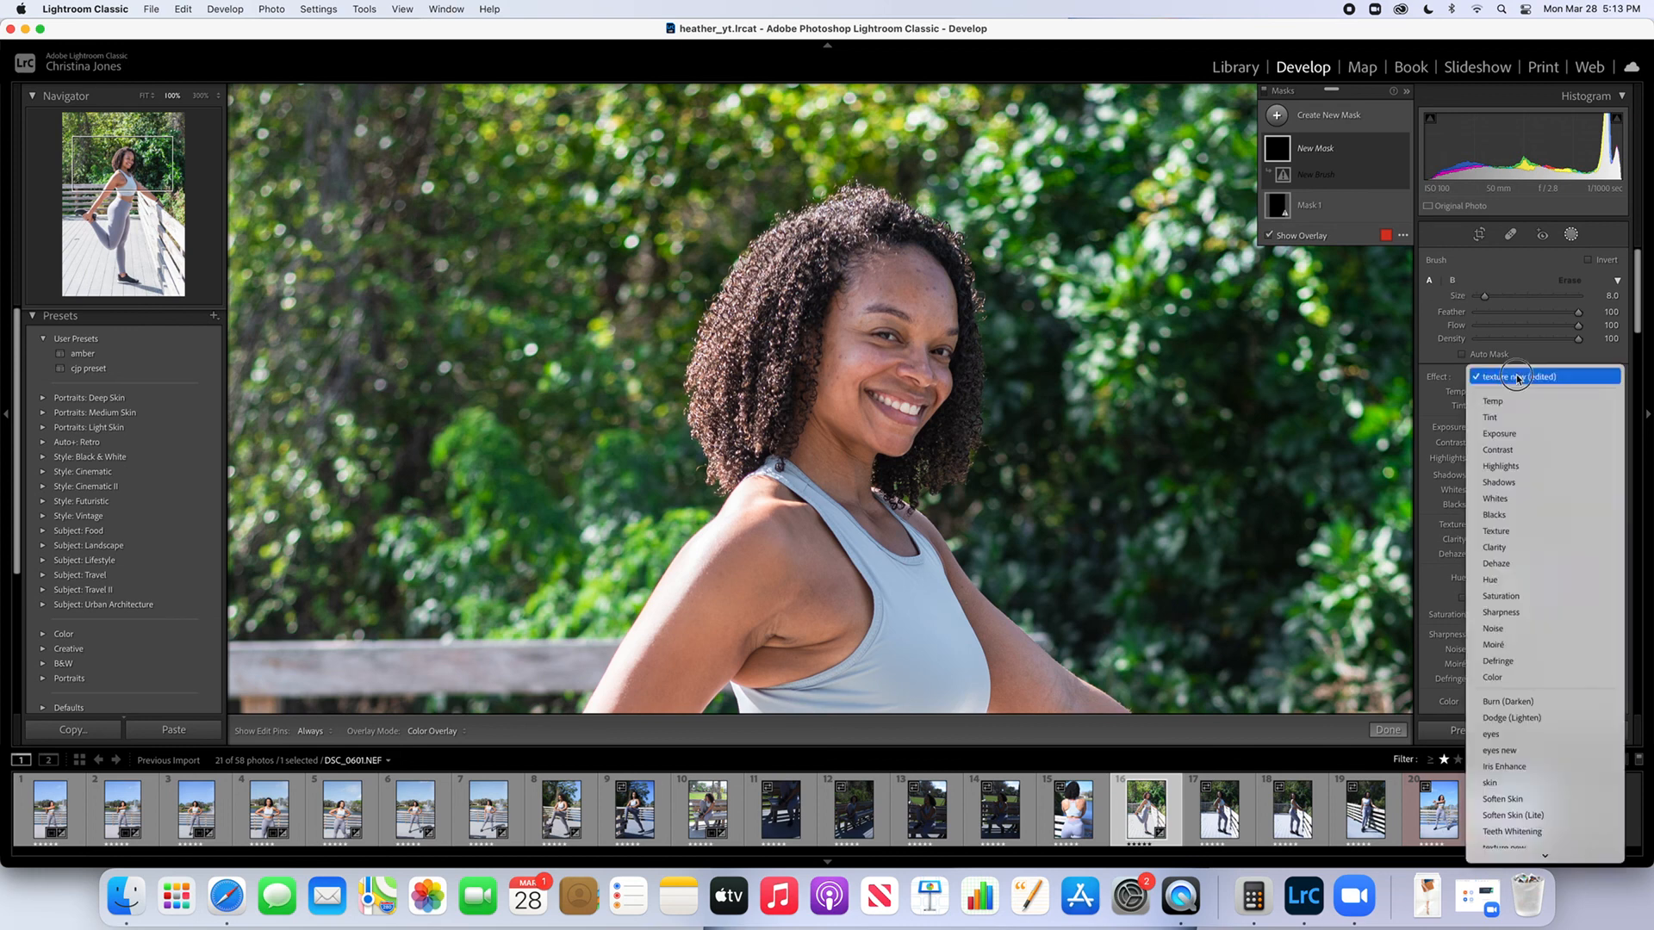
pyautogui.click(1525, 483)
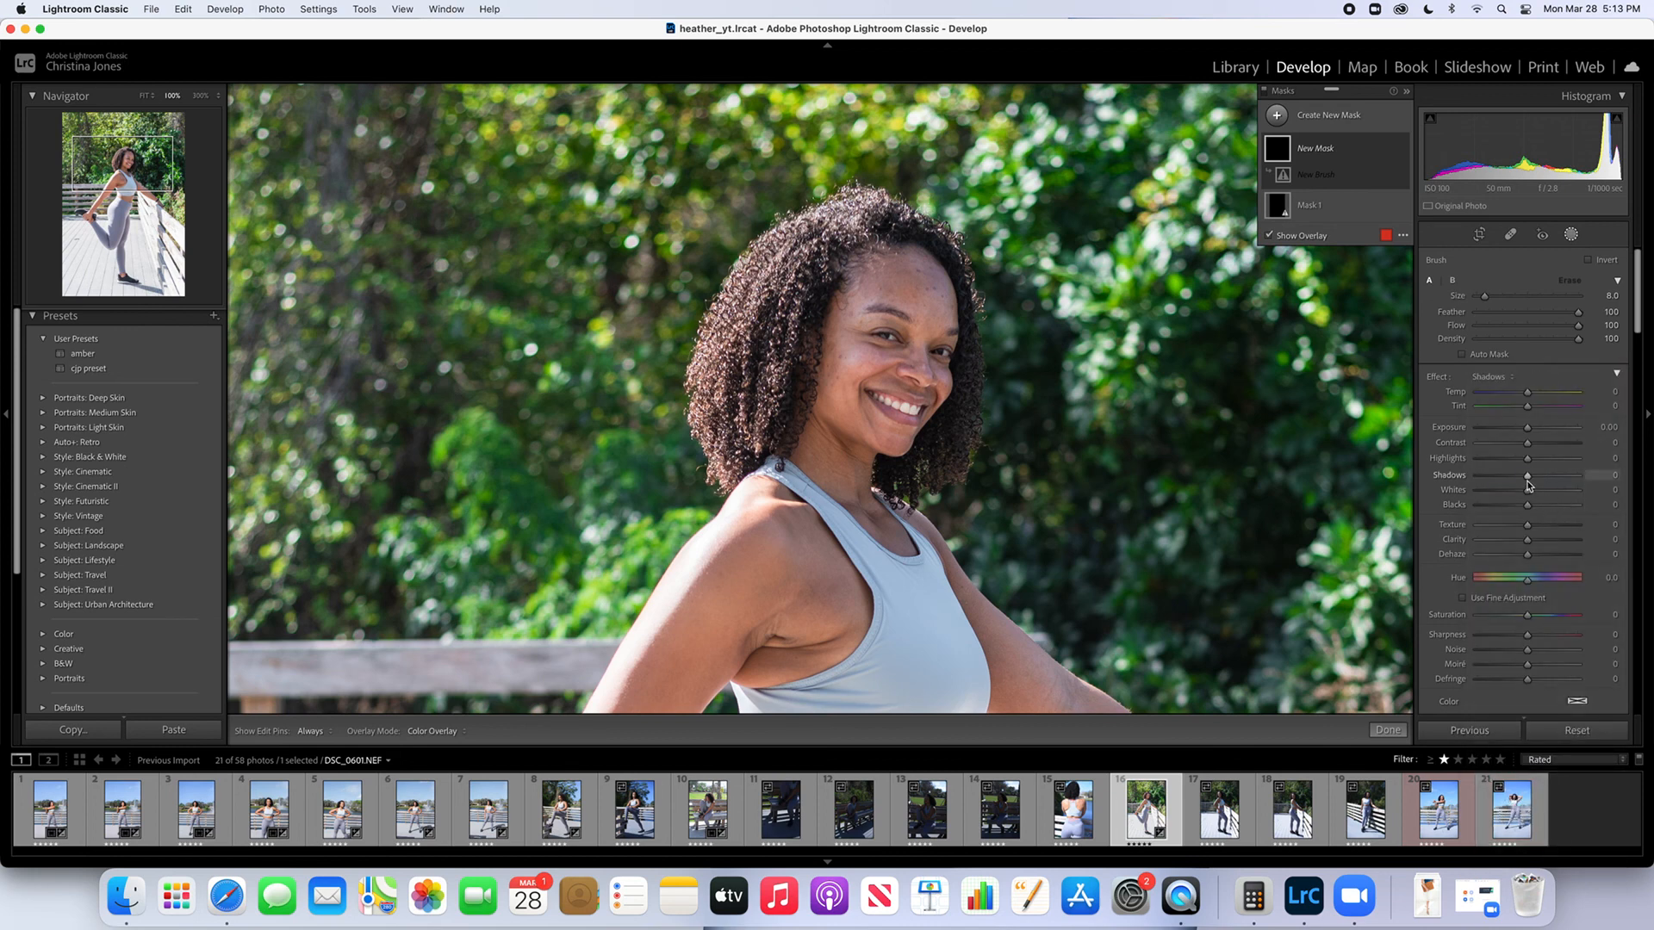
pyautogui.moveTo(1529, 483); pyautogui.dragTo(1519, 473)
# Paint the brush mask over the woman's hair, set its Shadows to -60, compare with the original, and finish masking
pyautogui.press('h')
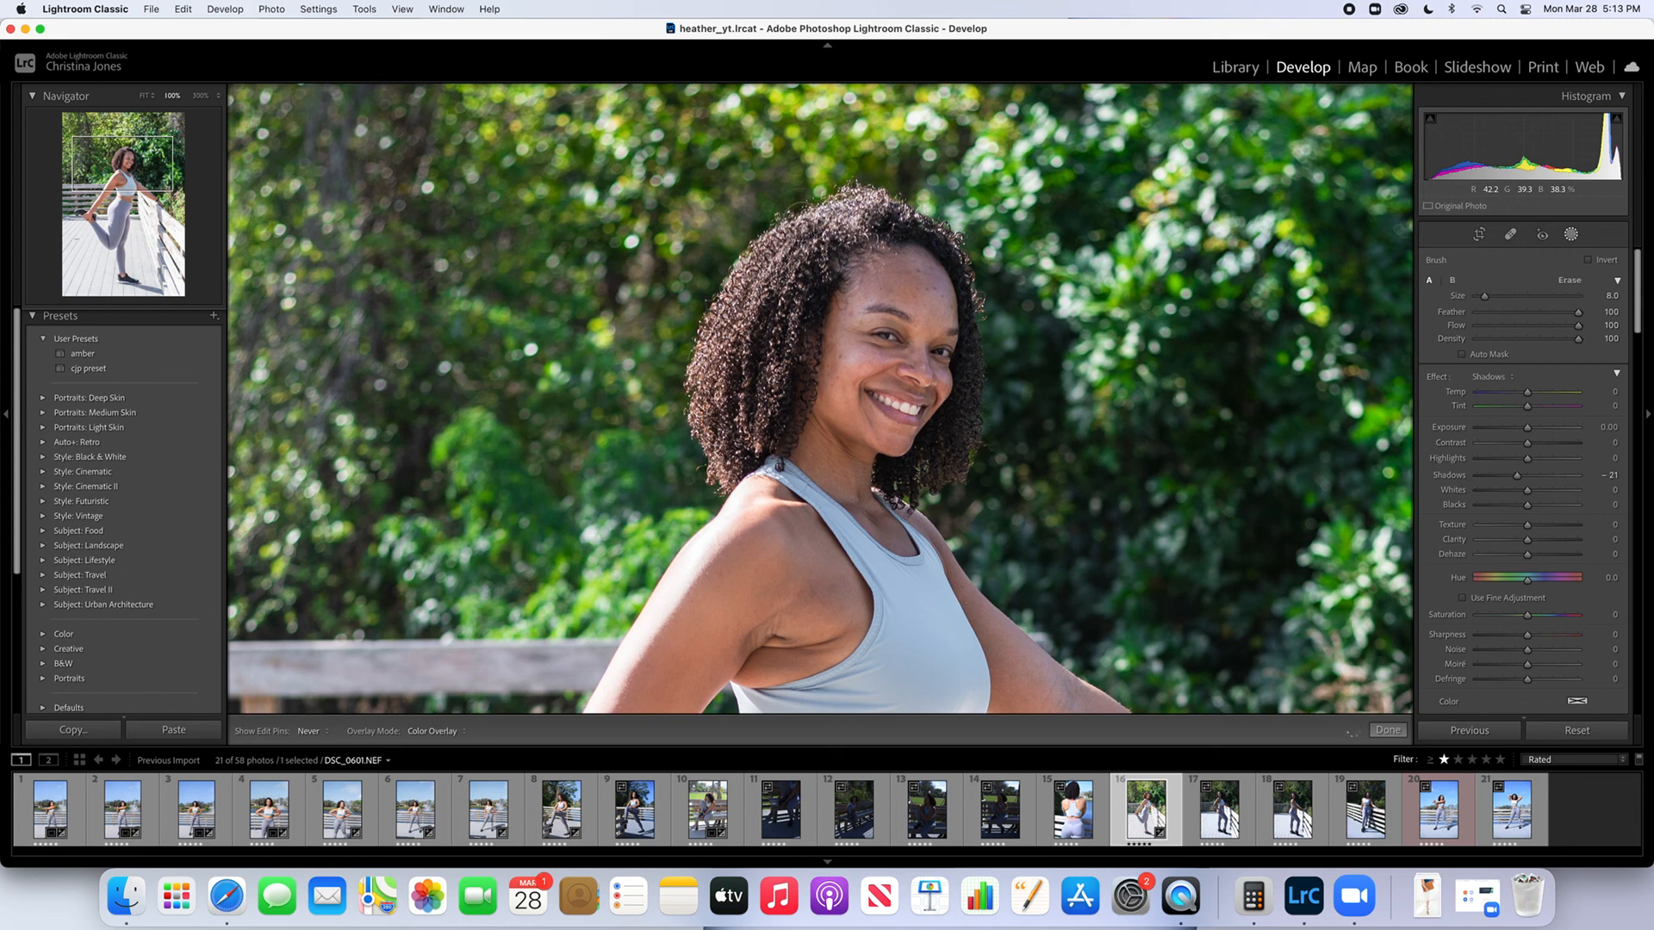
pyautogui.moveTo(835, 255)
pyautogui.mouseDown()
pyautogui.moveTo(870, 219)
pyautogui.moveTo(890, 231)
pyautogui.mouseUp()
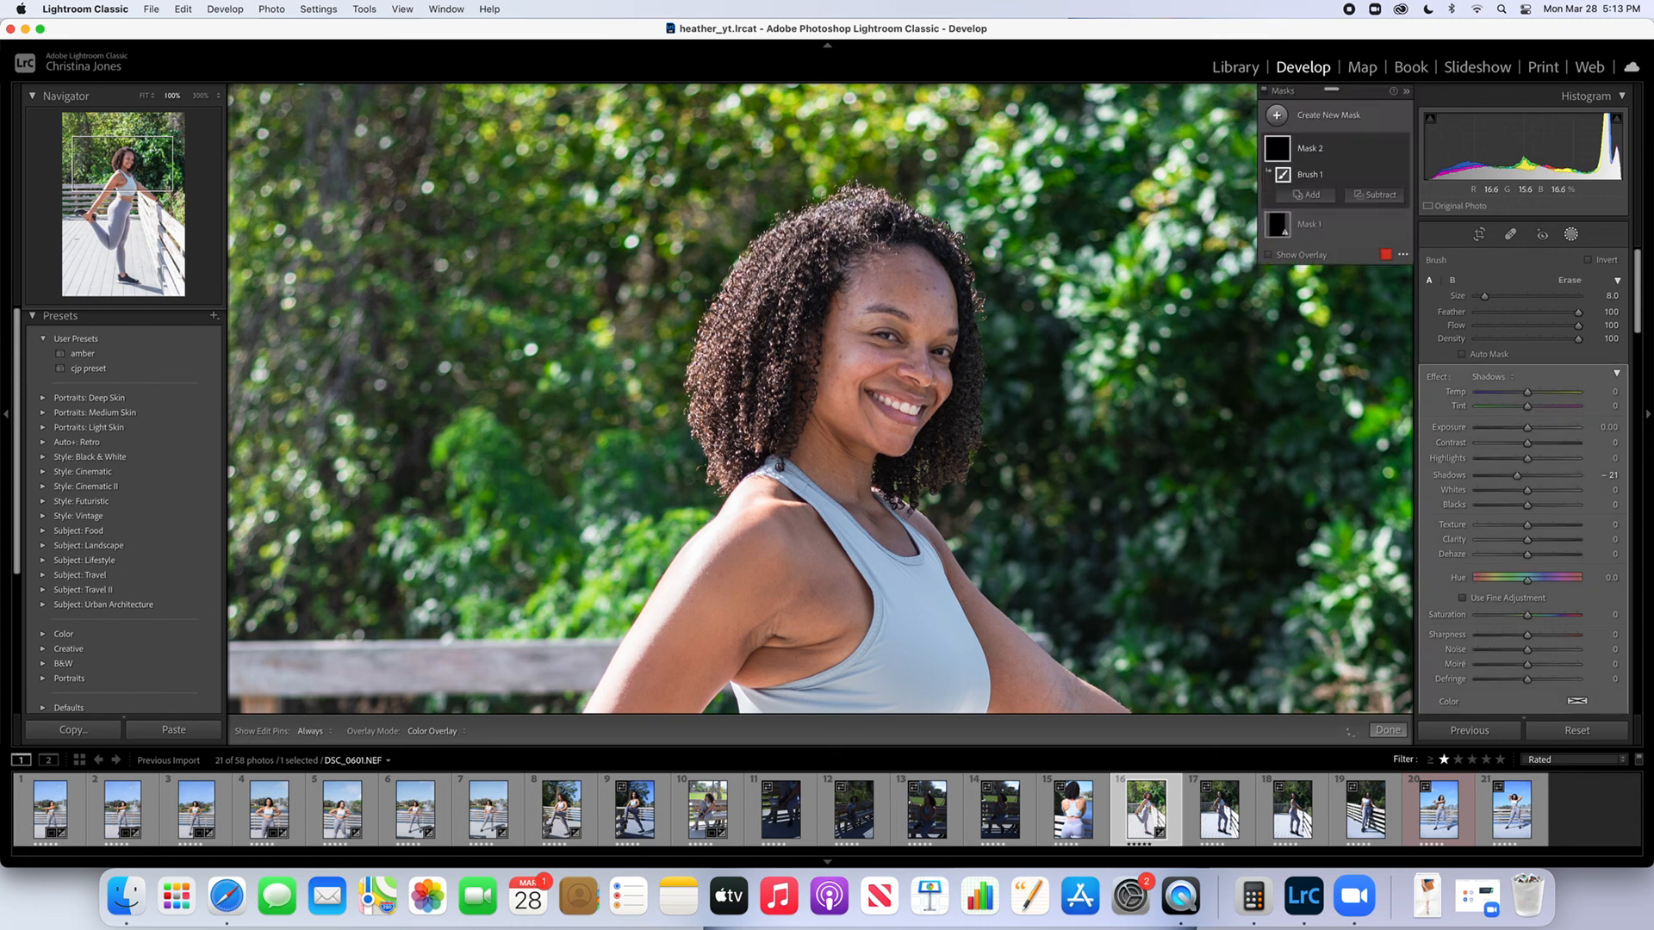
pyautogui.moveTo(750, 372)
pyautogui.mouseDown()
pyautogui.moveTo(902, 224)
pyautogui.moveTo(761, 318)
pyautogui.moveTo(728, 428)
pyautogui.mouseUp()
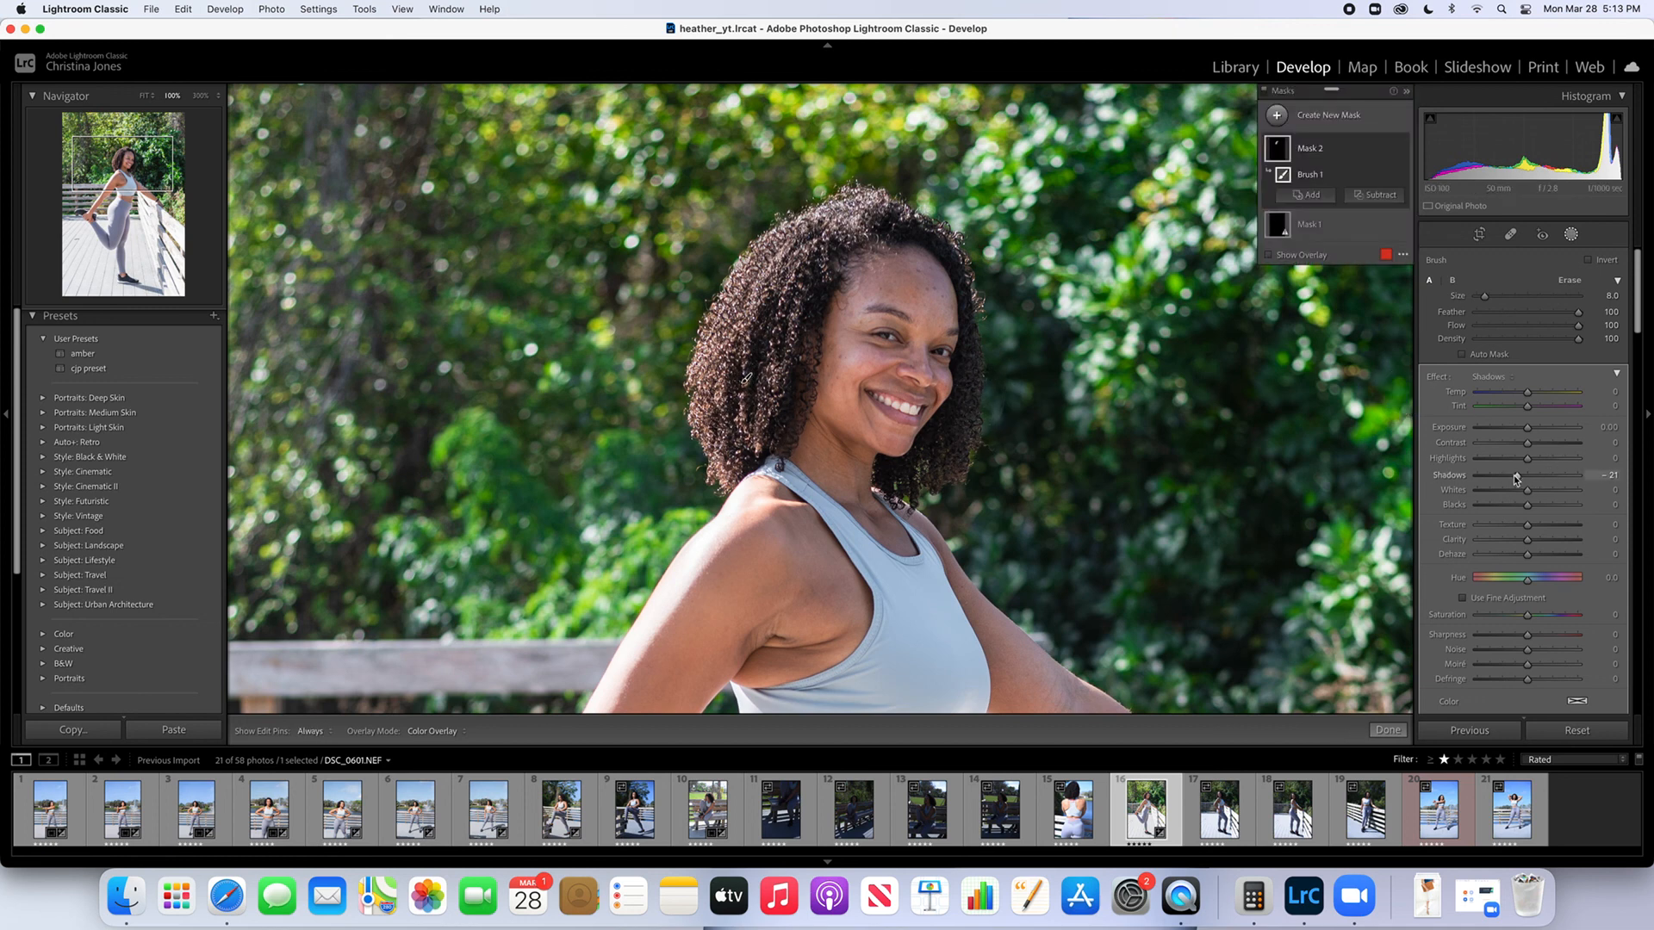
pyautogui.moveTo(1515, 480); pyautogui.dragTo(1494, 486)
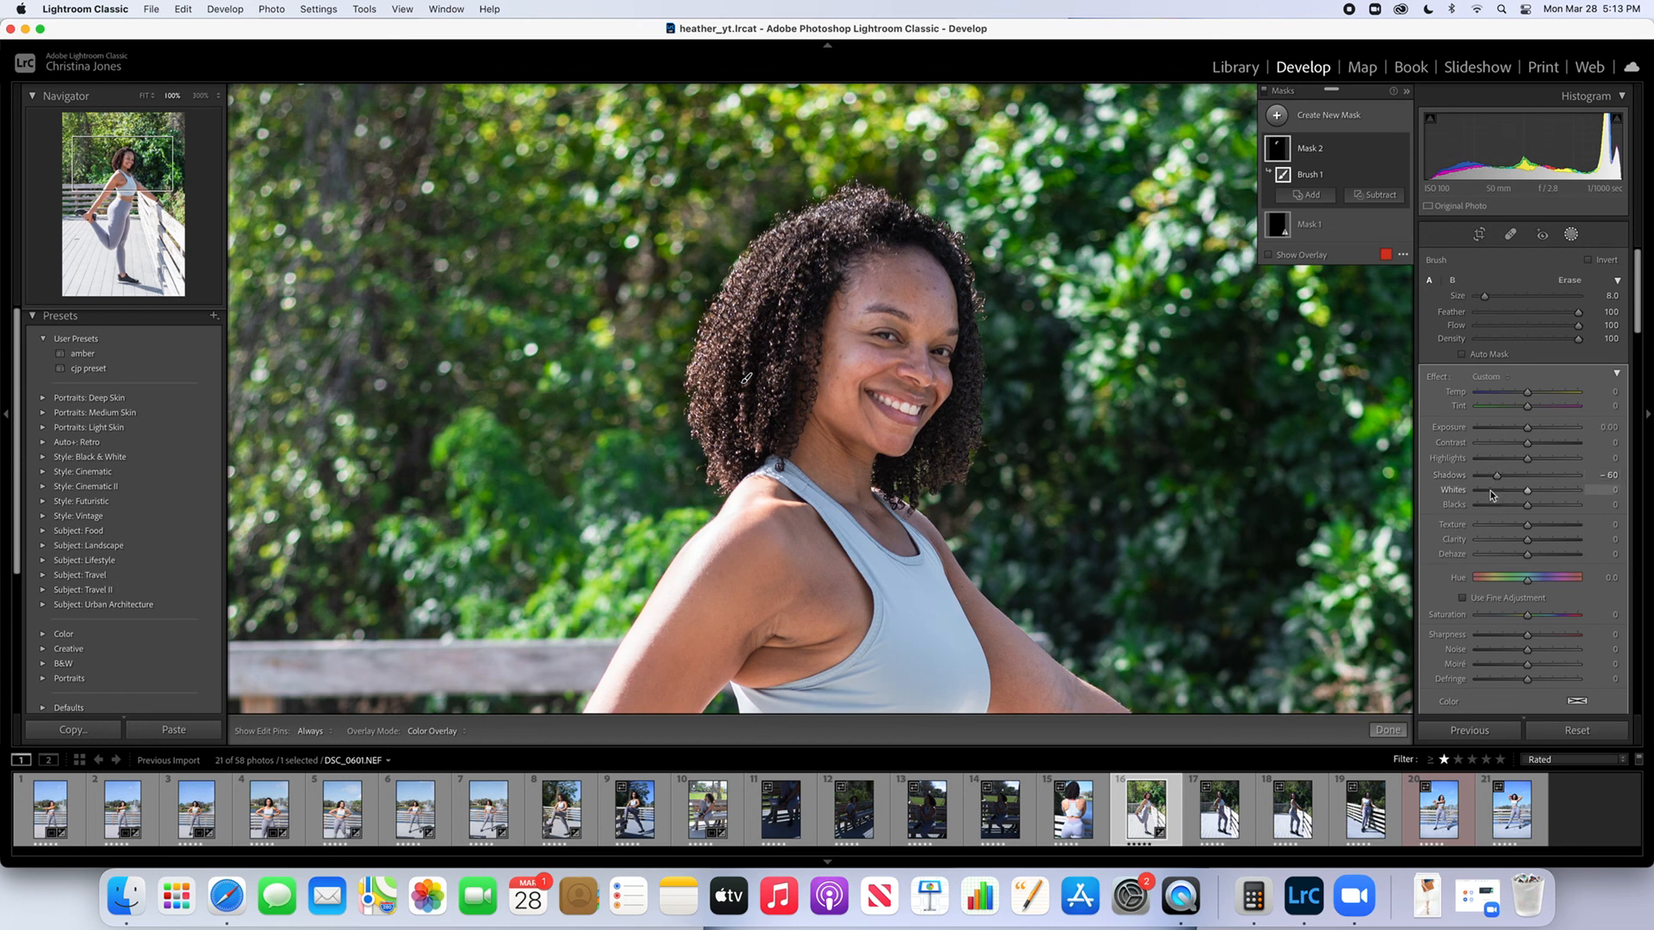
pyautogui.press('\\')
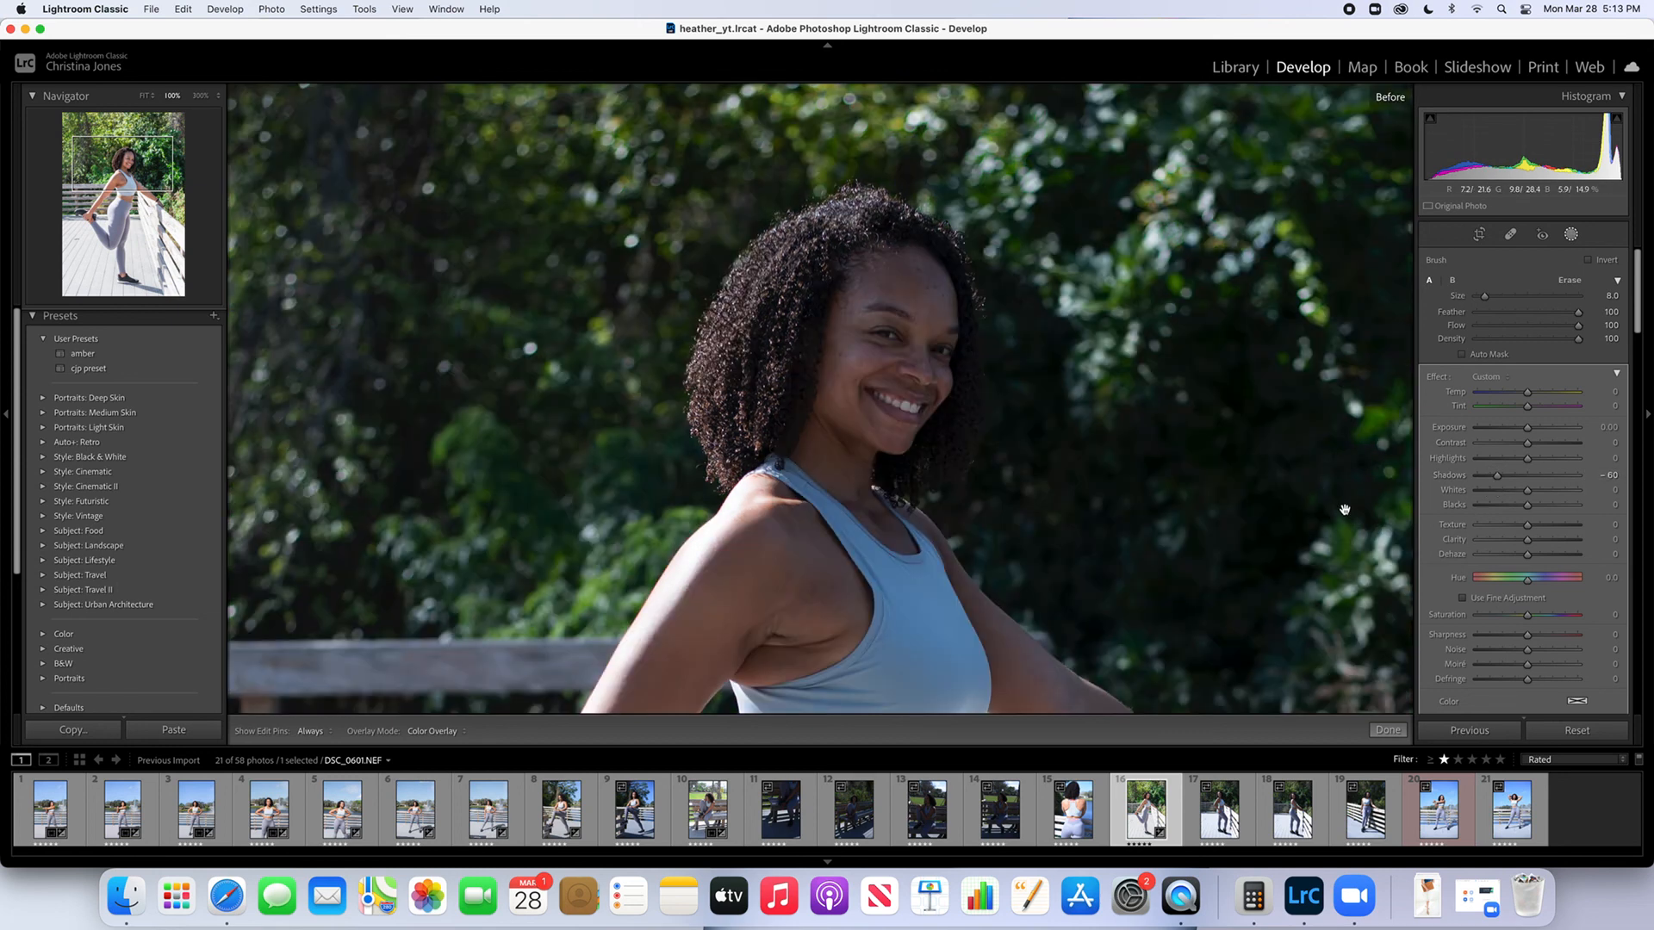
pyautogui.press('\\')
pyautogui.click(1387, 731)
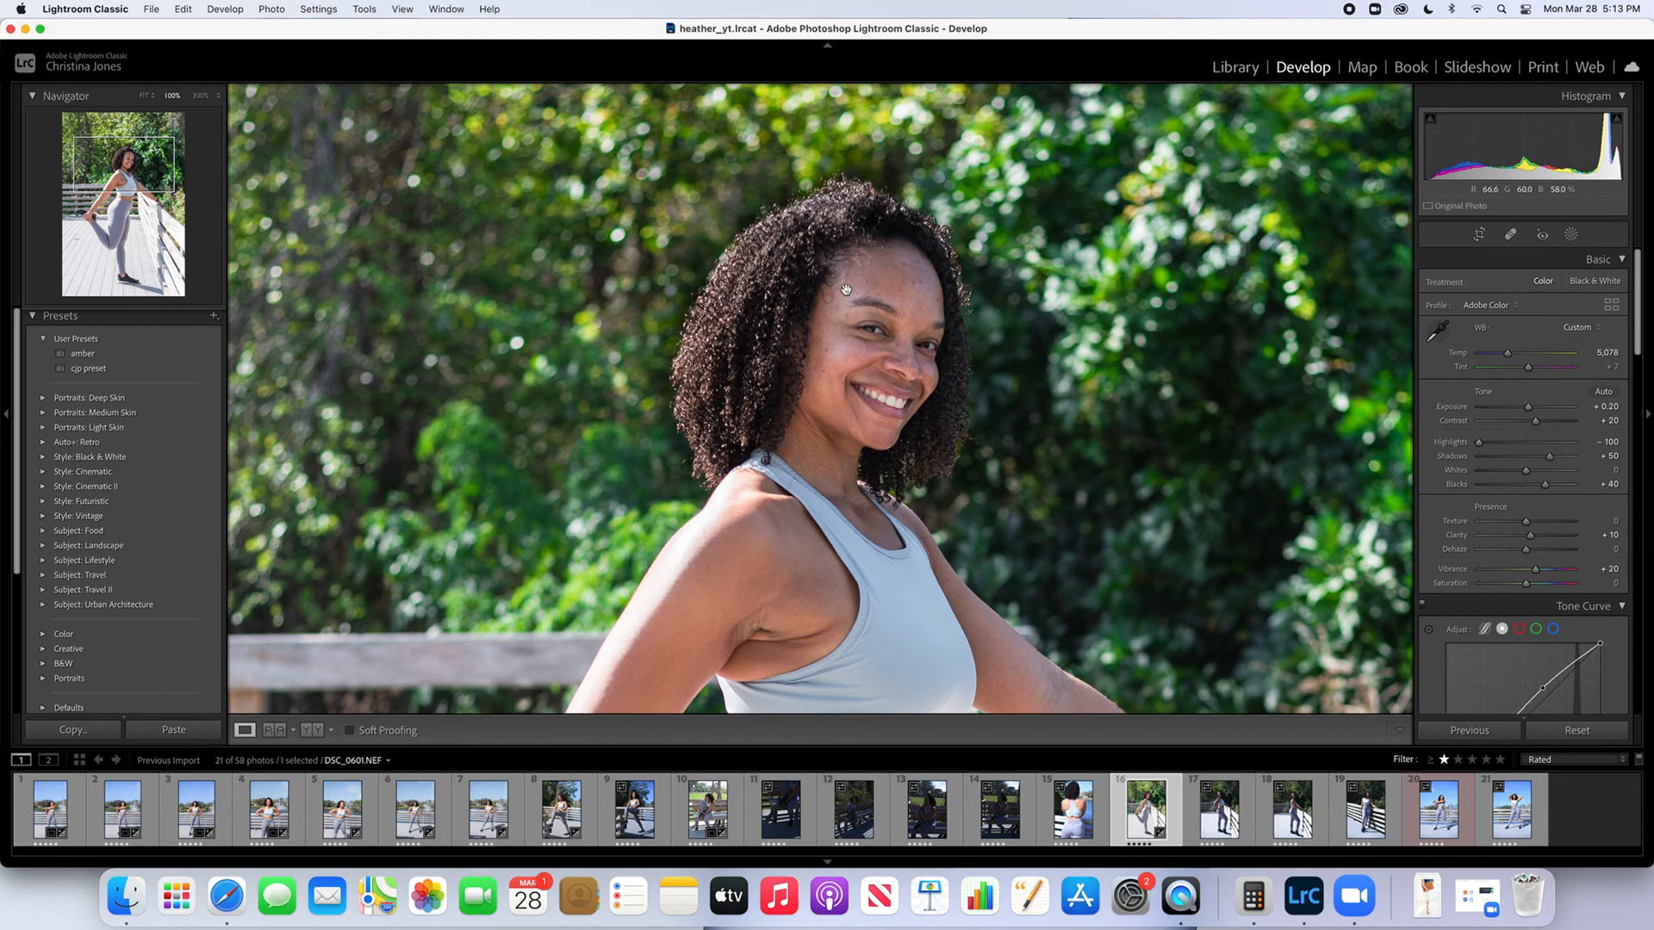
pyautogui.click(846, 291)
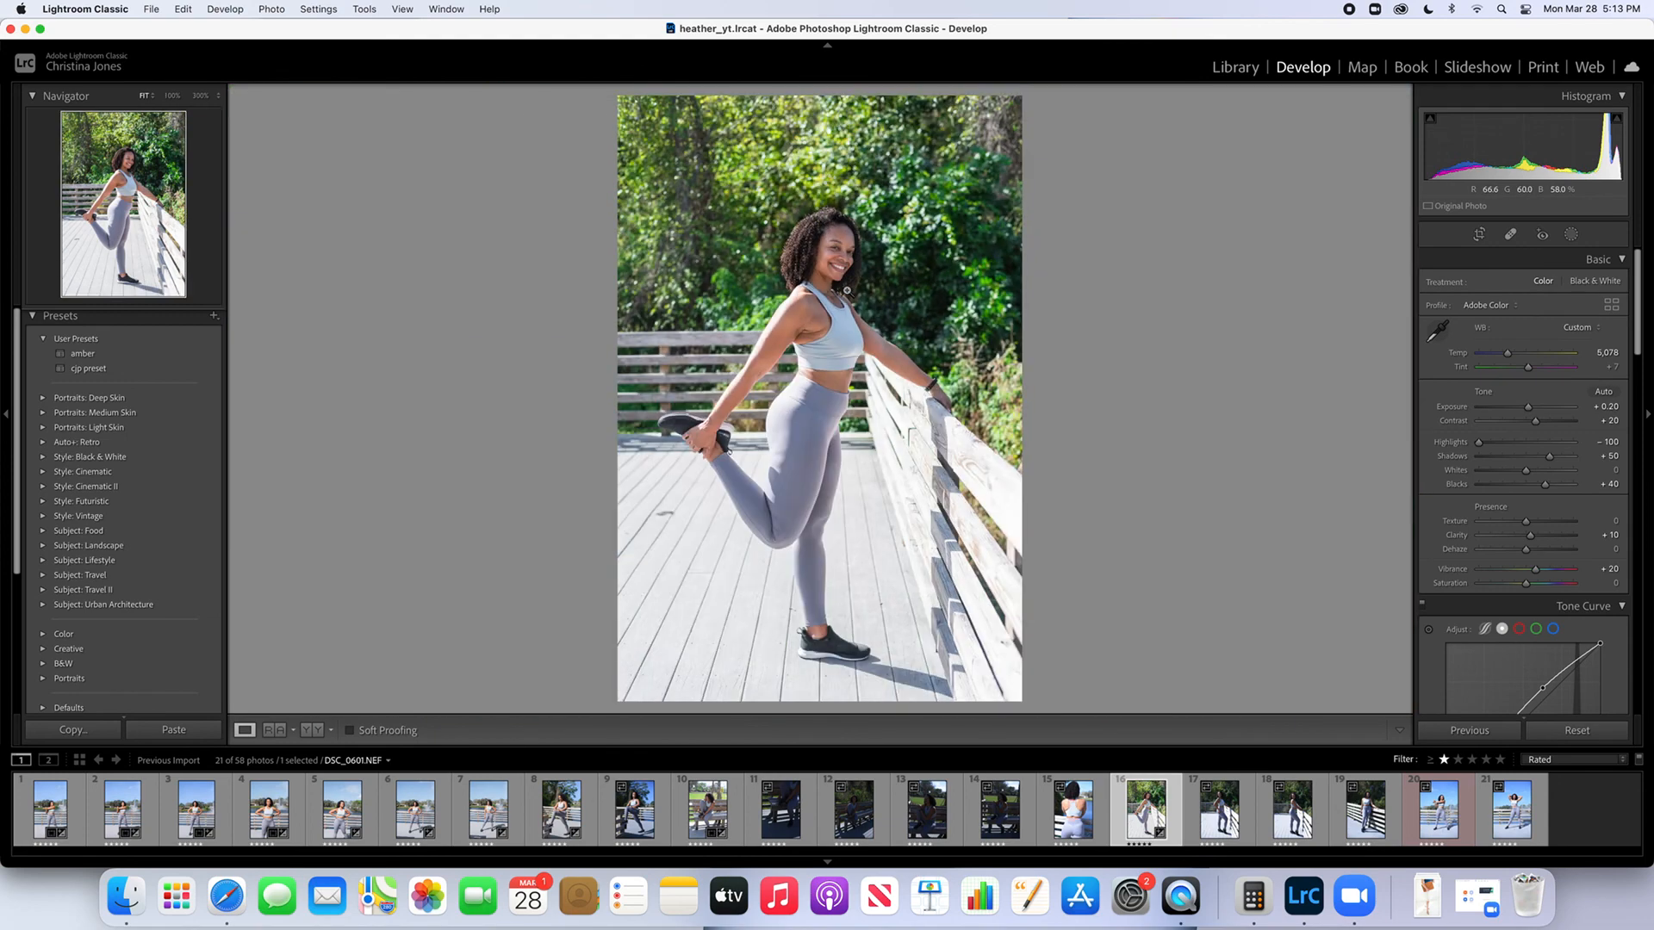
# Compare the stretching portrait with its original version and set Exposure to +0.40
pyautogui.press('\\')
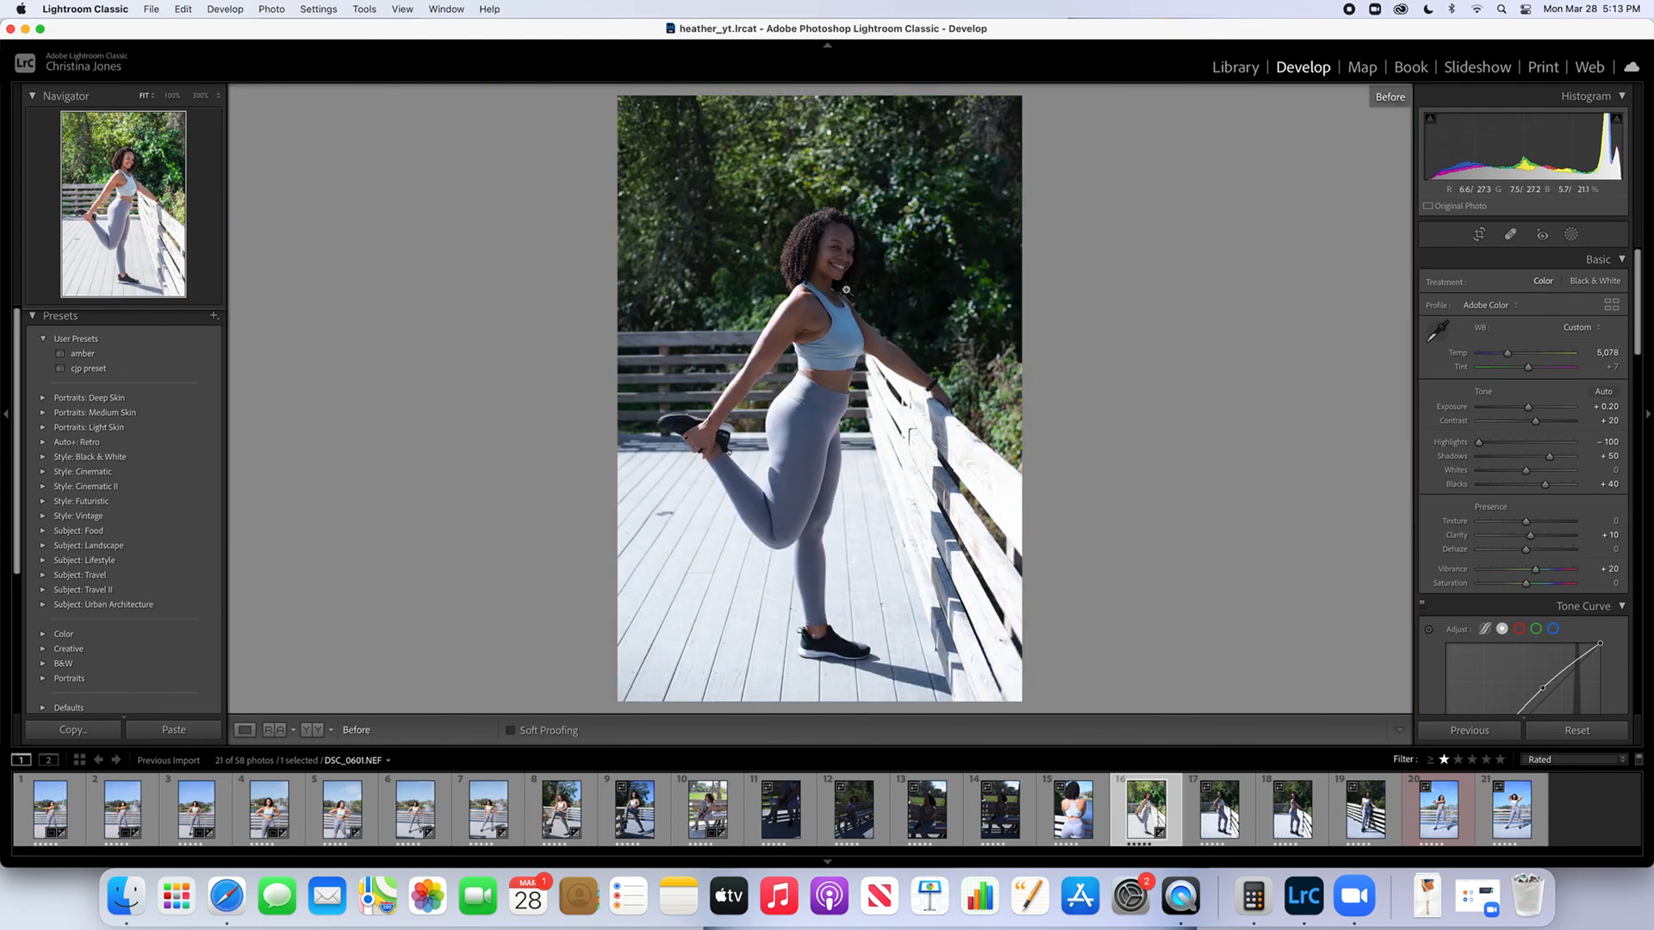
pyautogui.press('\\')
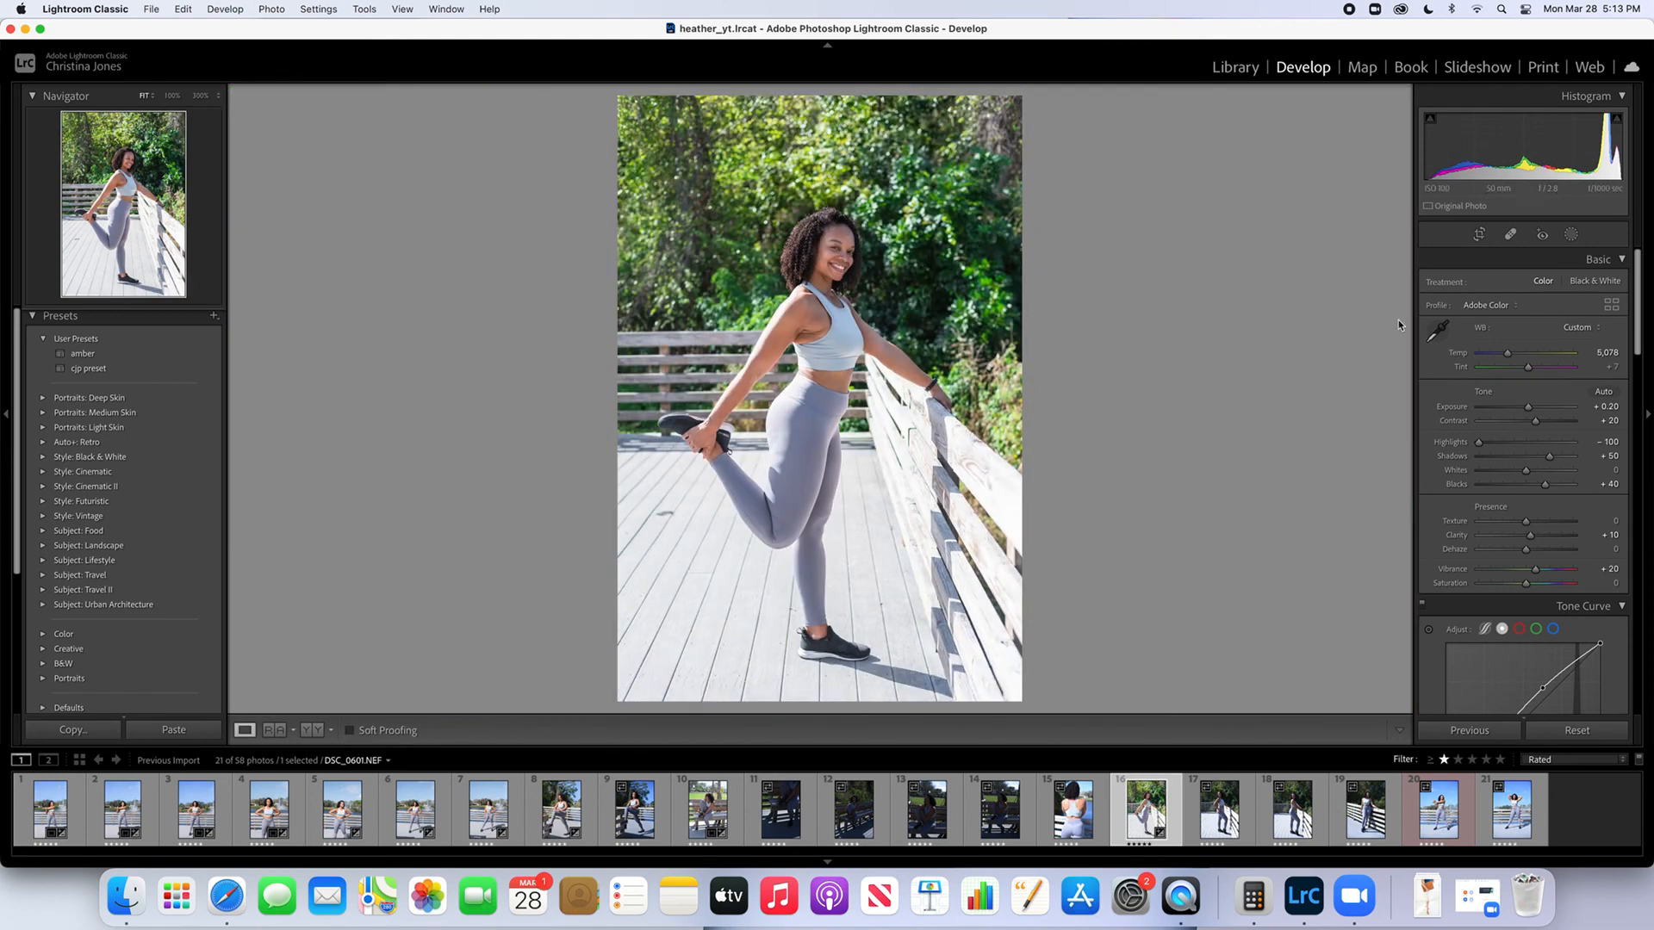
pyautogui.click(1526, 407)
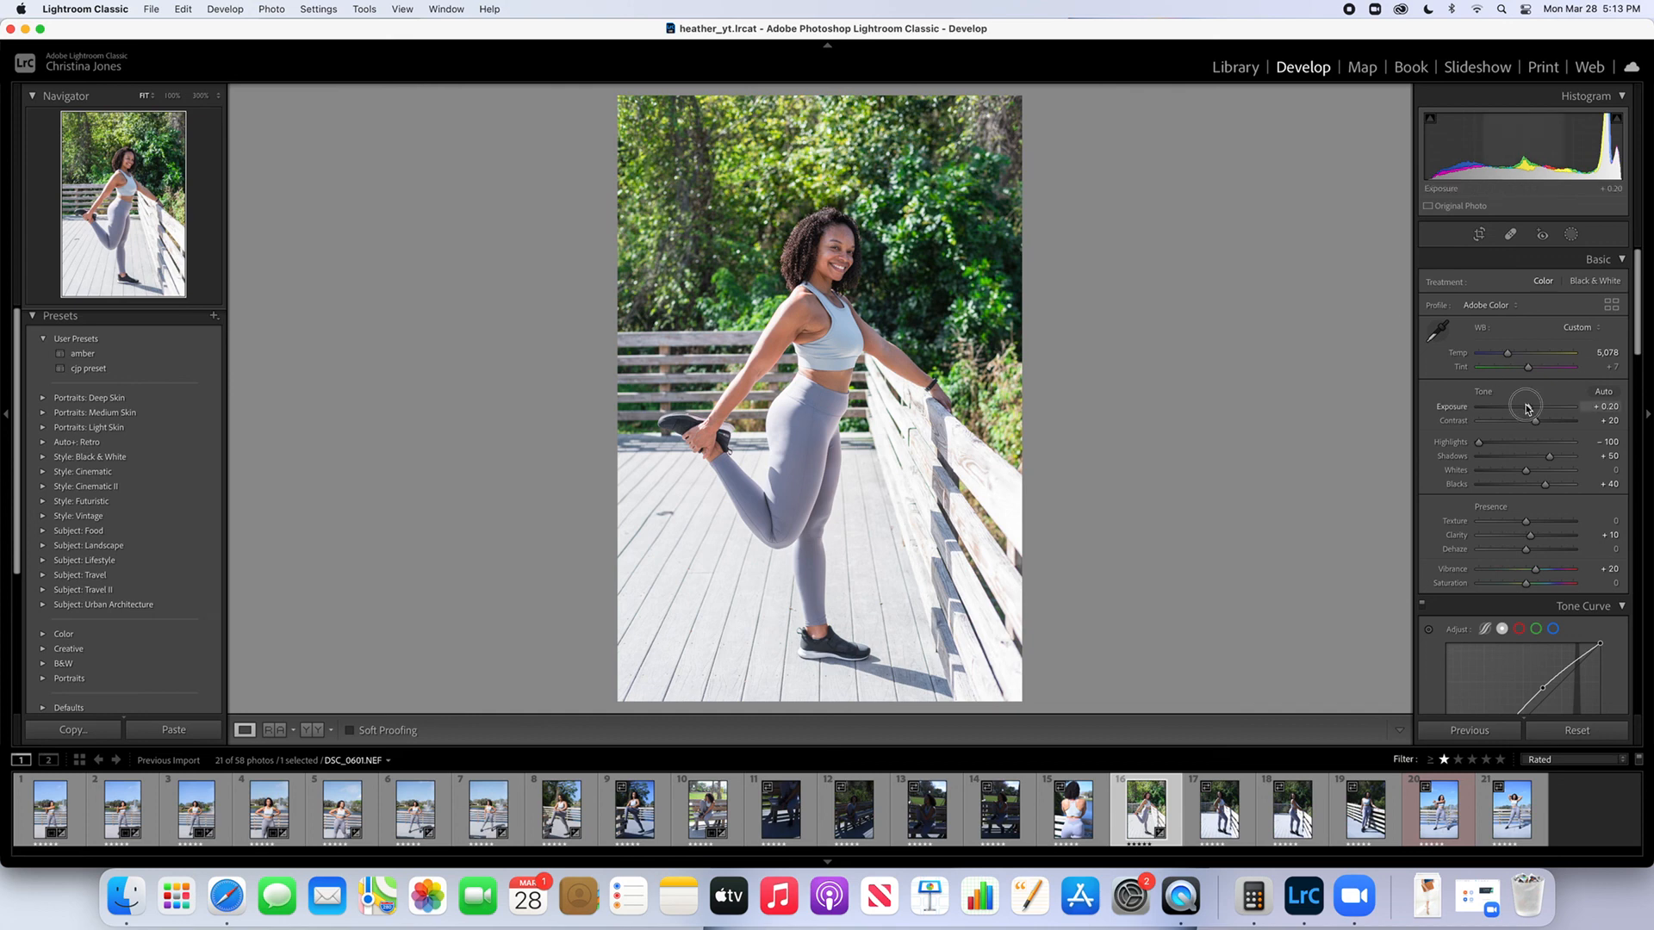
pyautogui.moveTo(1526, 407); pyautogui.dragTo(1527, 408)
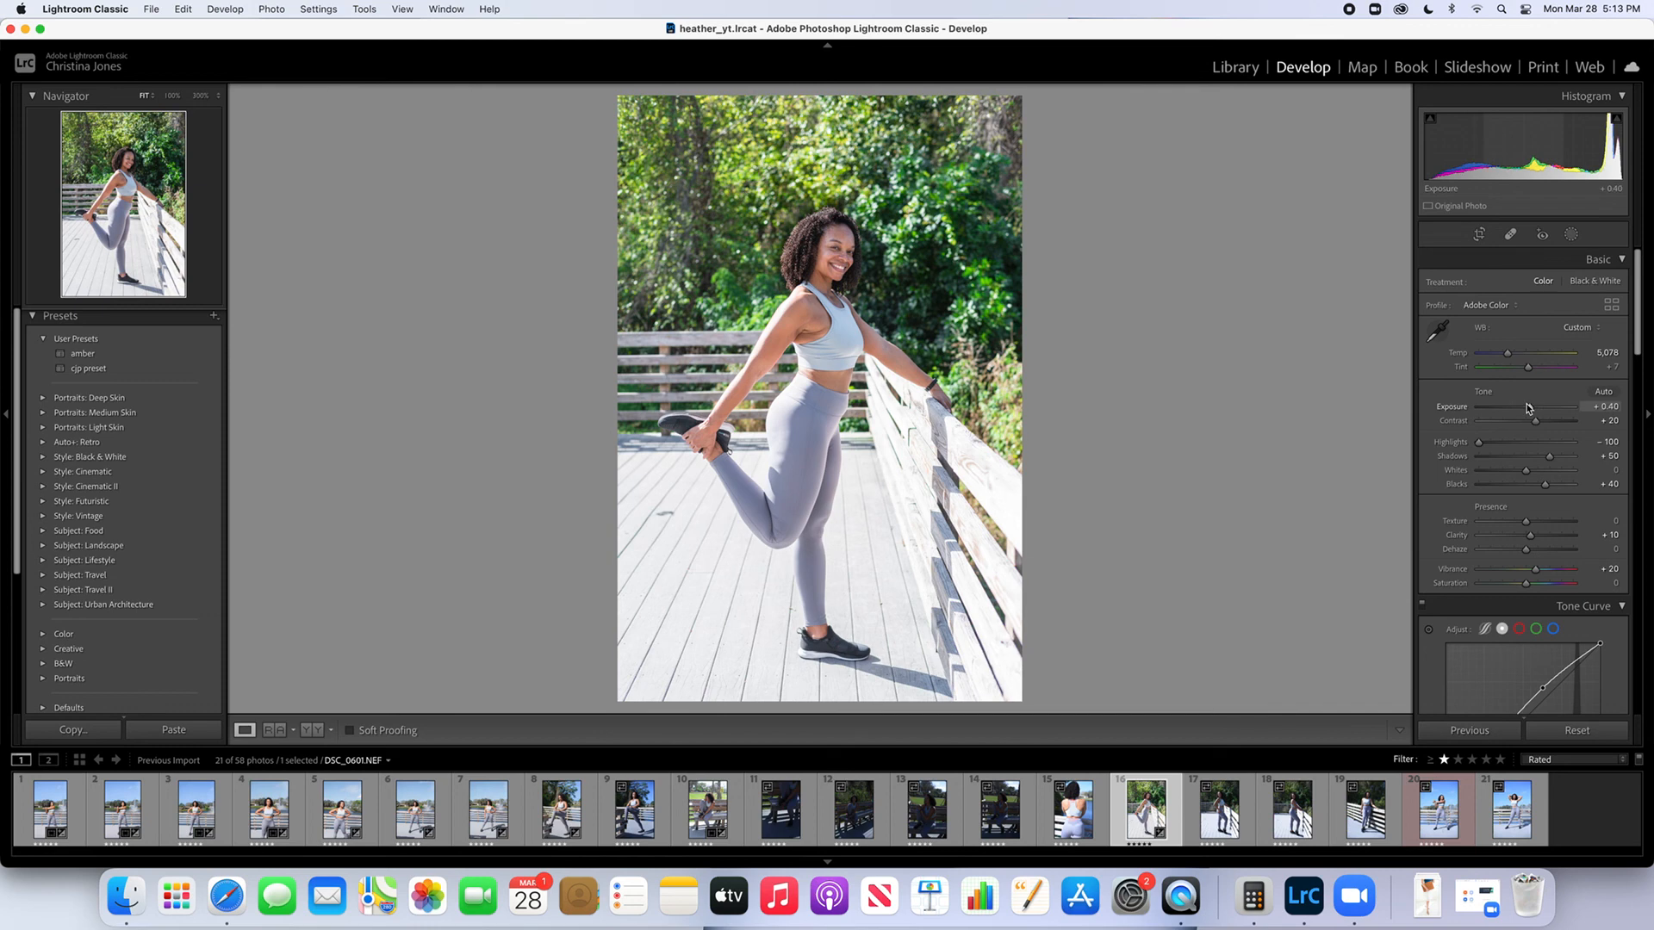
# Set the Orange saturation to +10 in the HSL/Color adjustments and check the woman's face up close
pyautogui.moveTo(1637, 314); pyautogui.dragTo(1605, 418)
pyautogui.moveTo(1529, 471); pyautogui.dragTo(1537, 474)
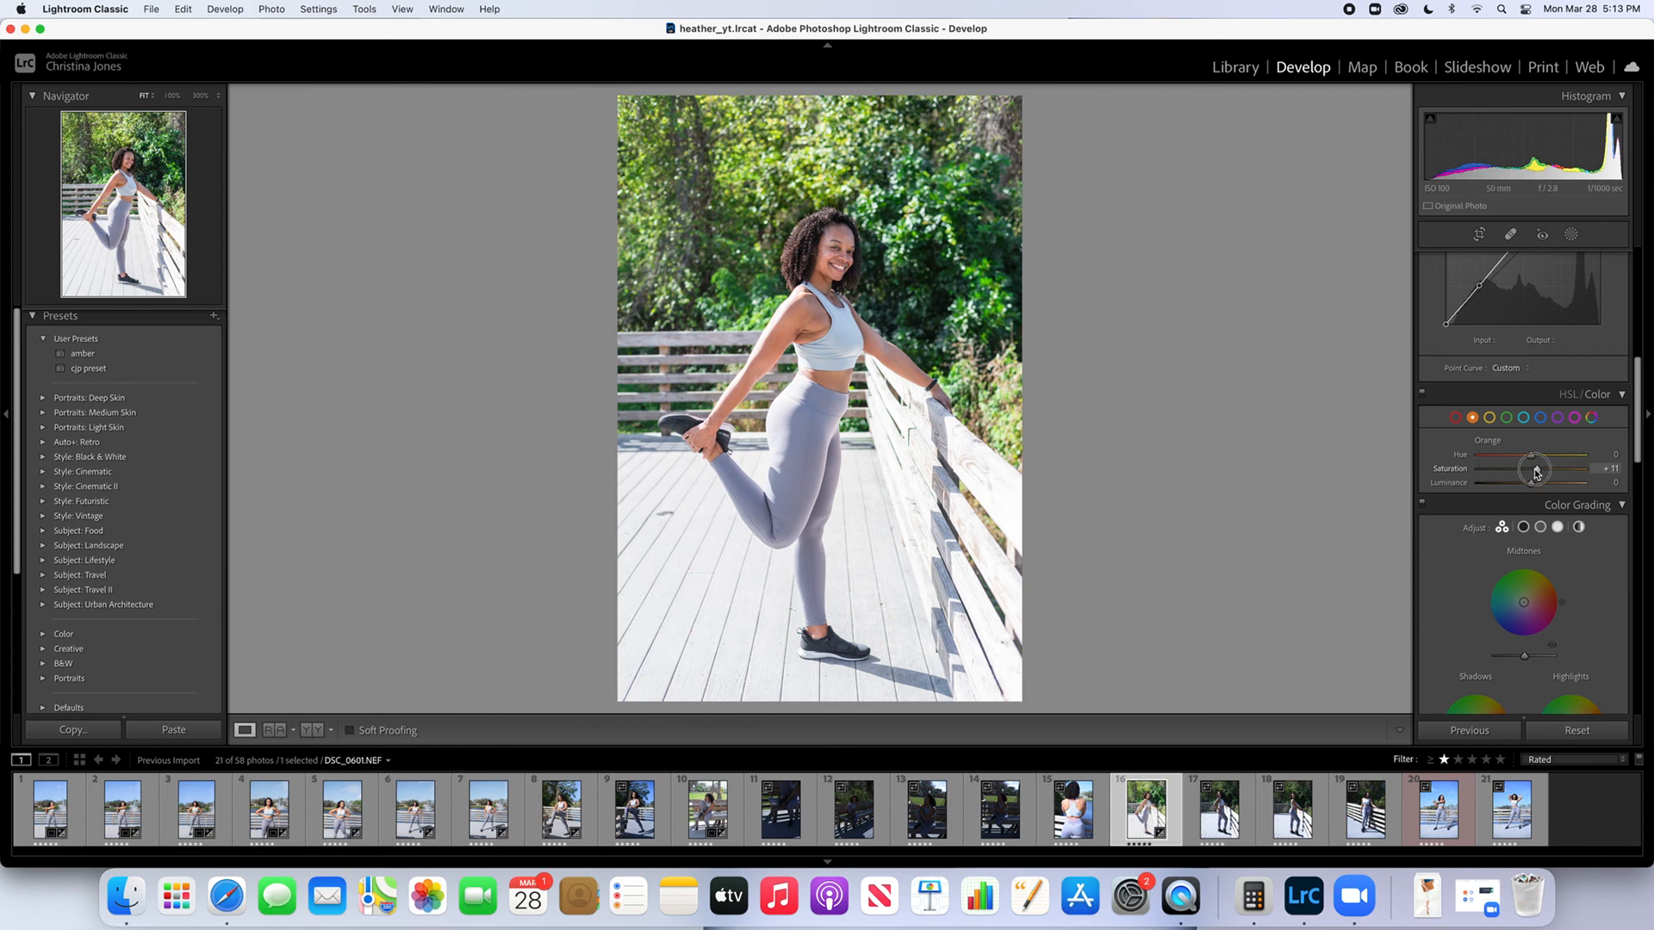
pyautogui.moveTo(1537, 472); pyautogui.dragTo(1535, 472)
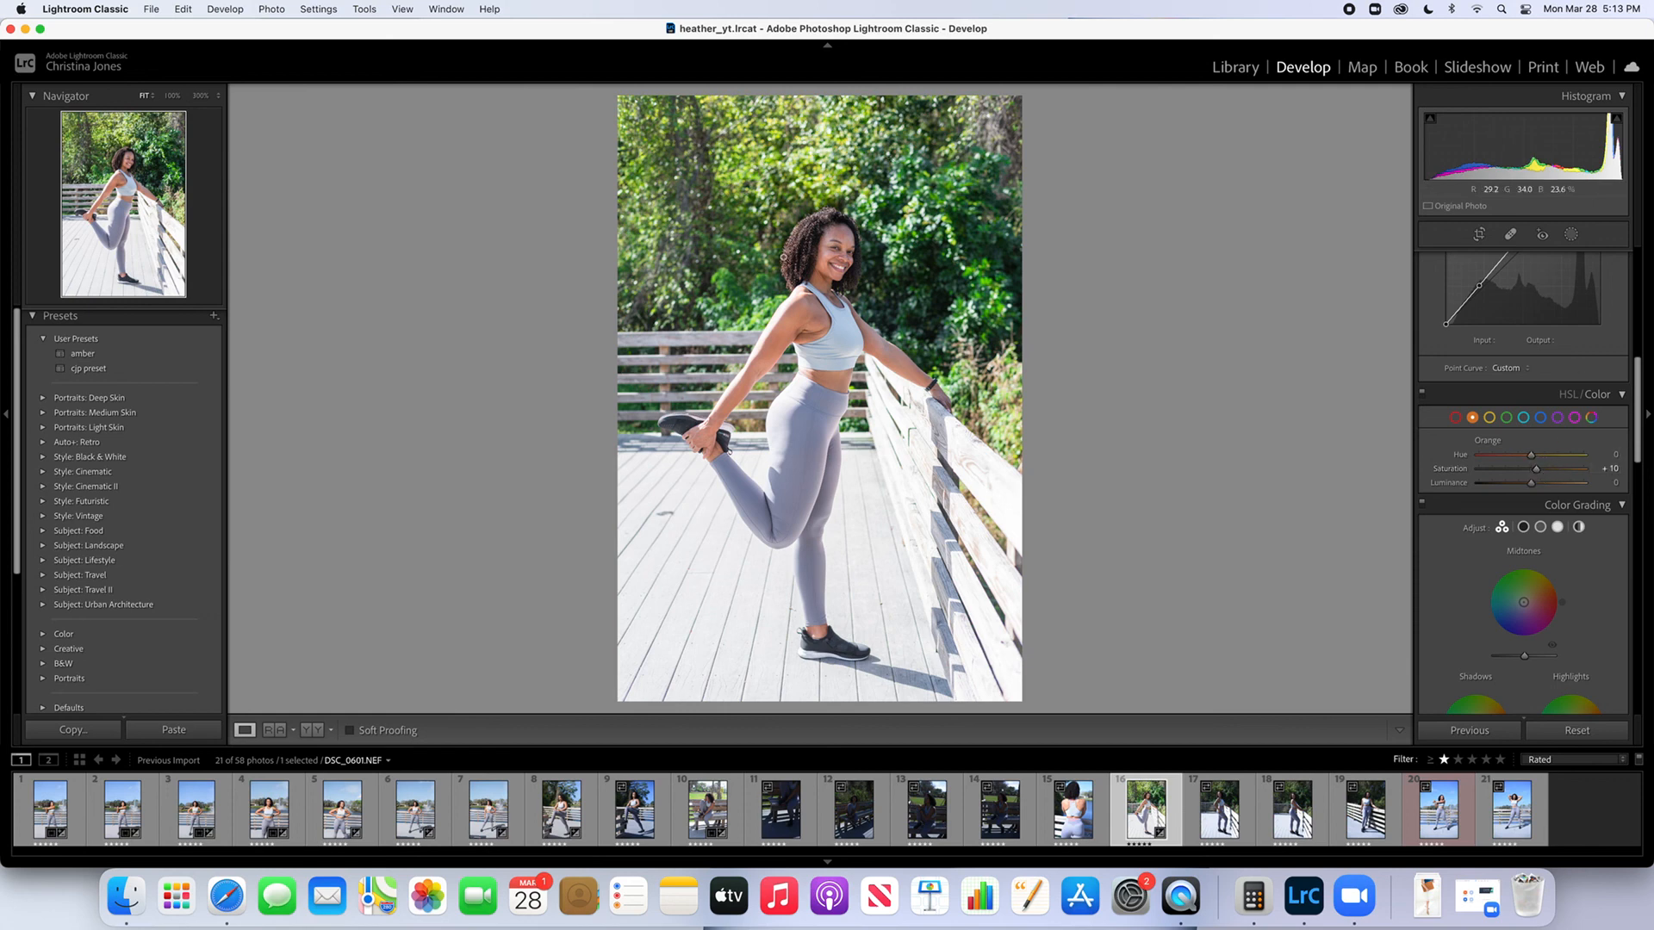
pyautogui.click(832, 233)
pyautogui.click(836, 234)
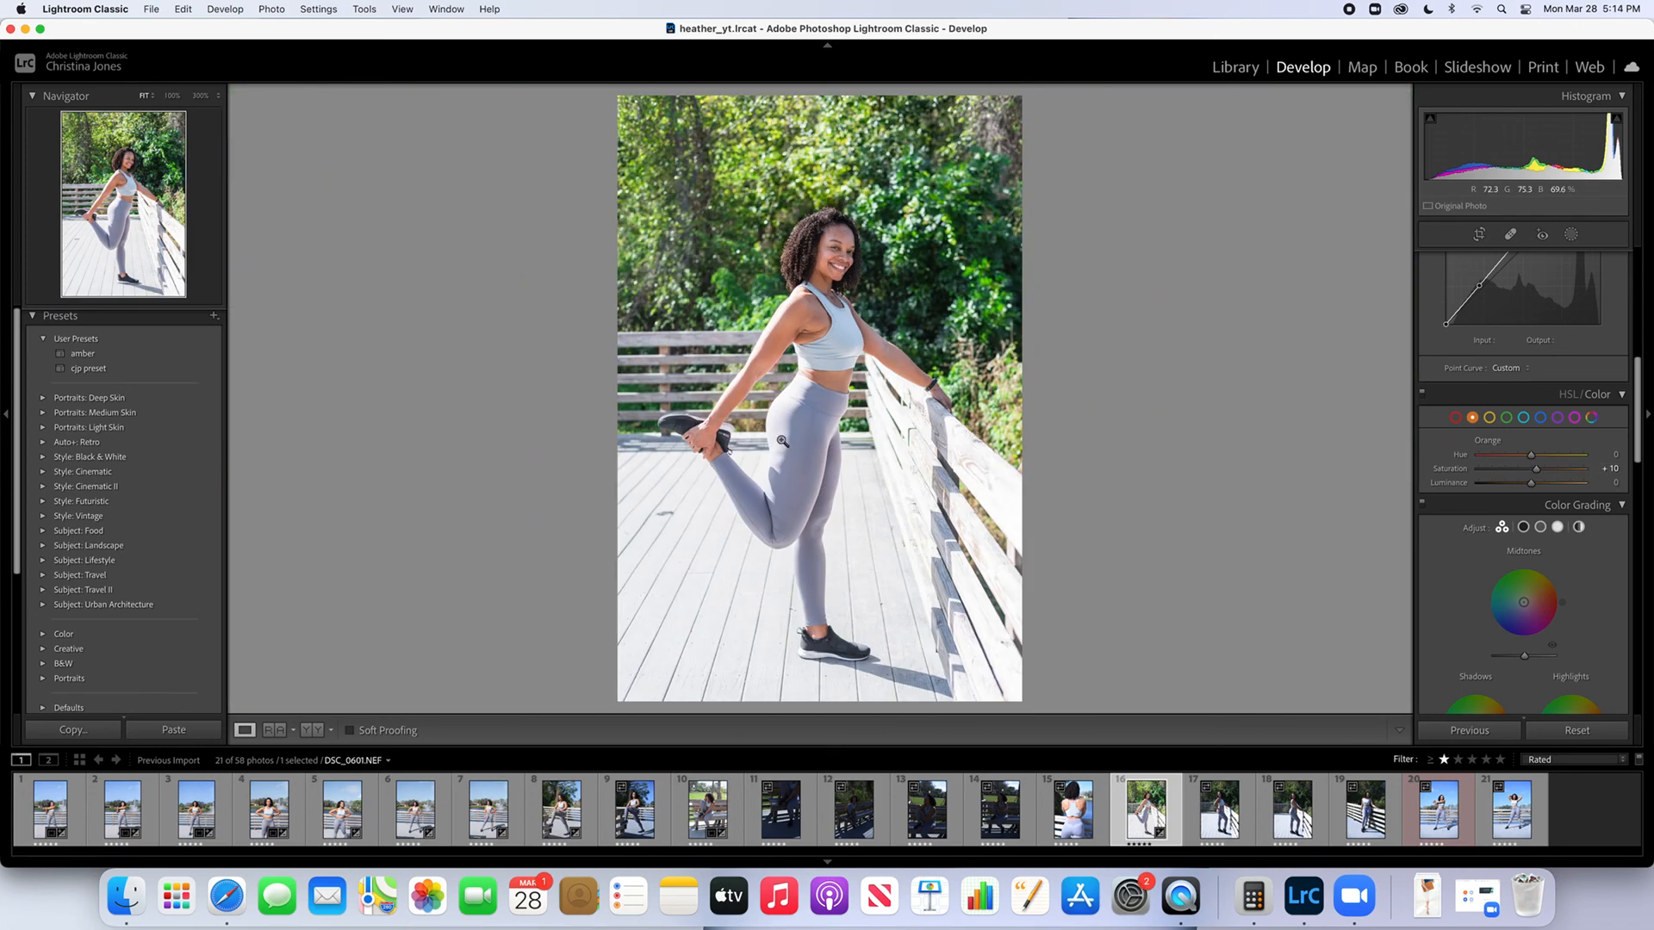